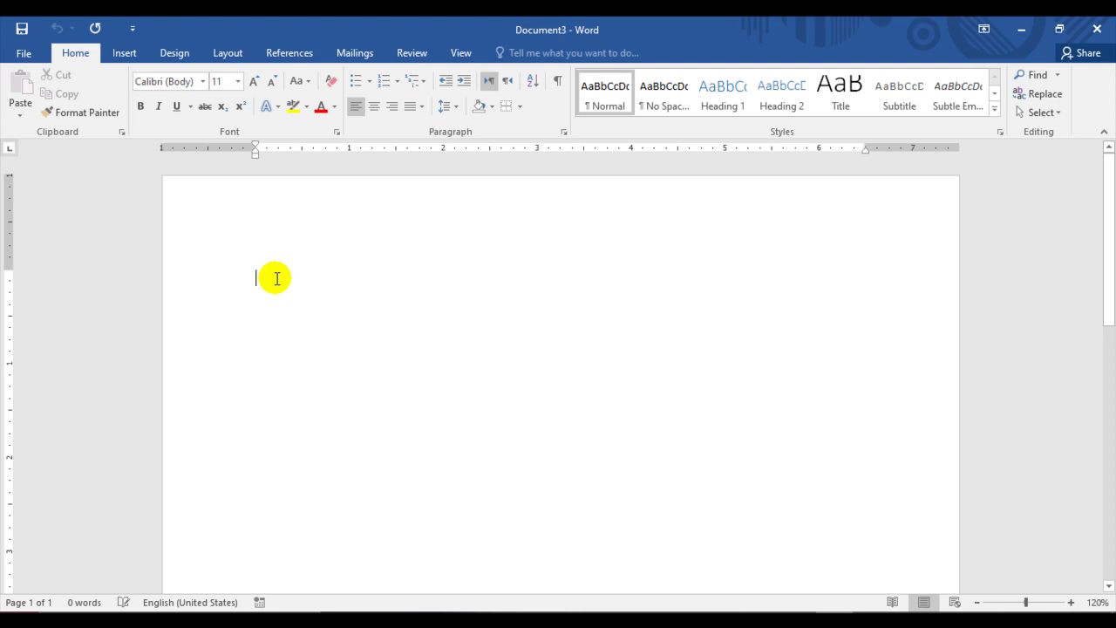
# - Enter the heading Fruit on the first line of the document and start a new line below it
pyautogui.write('Fruit')
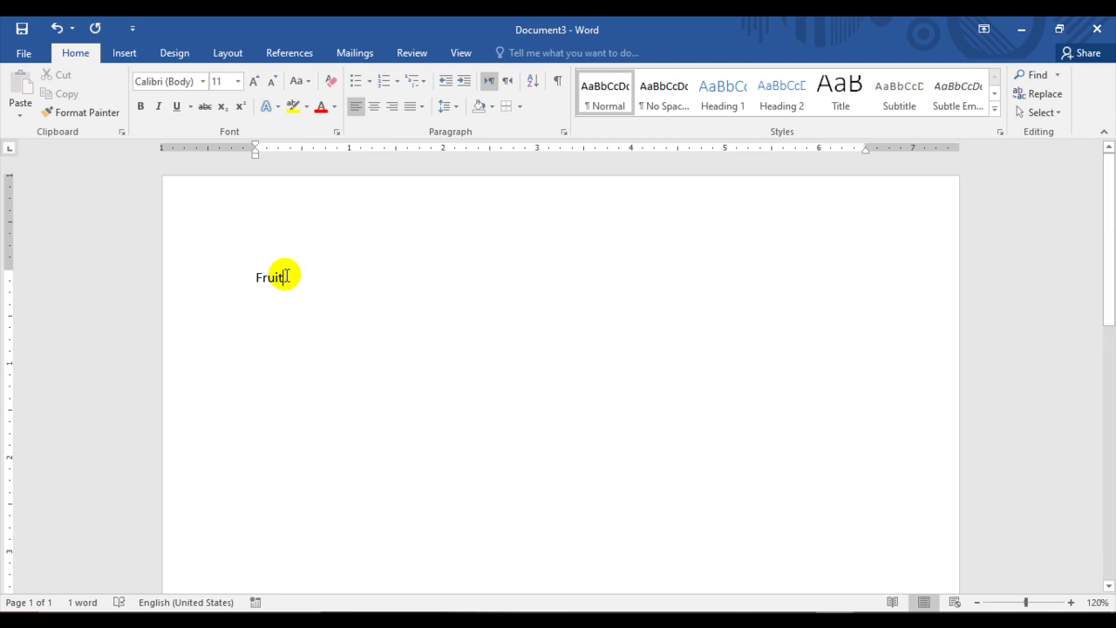
pyautogui.press('Return')
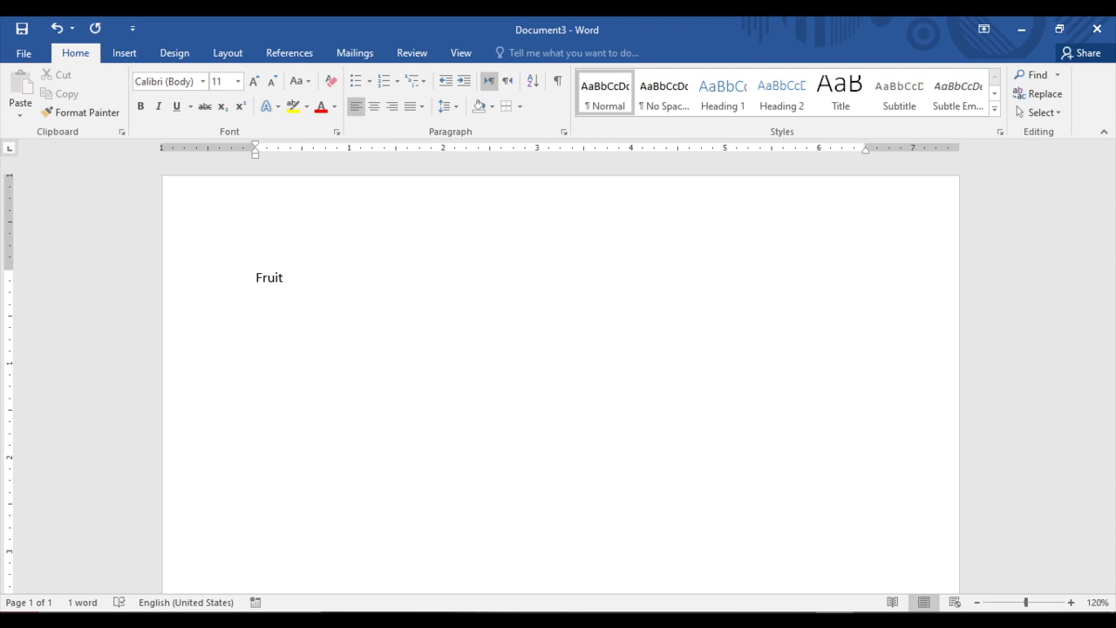
pyautogui.click(296, 277)
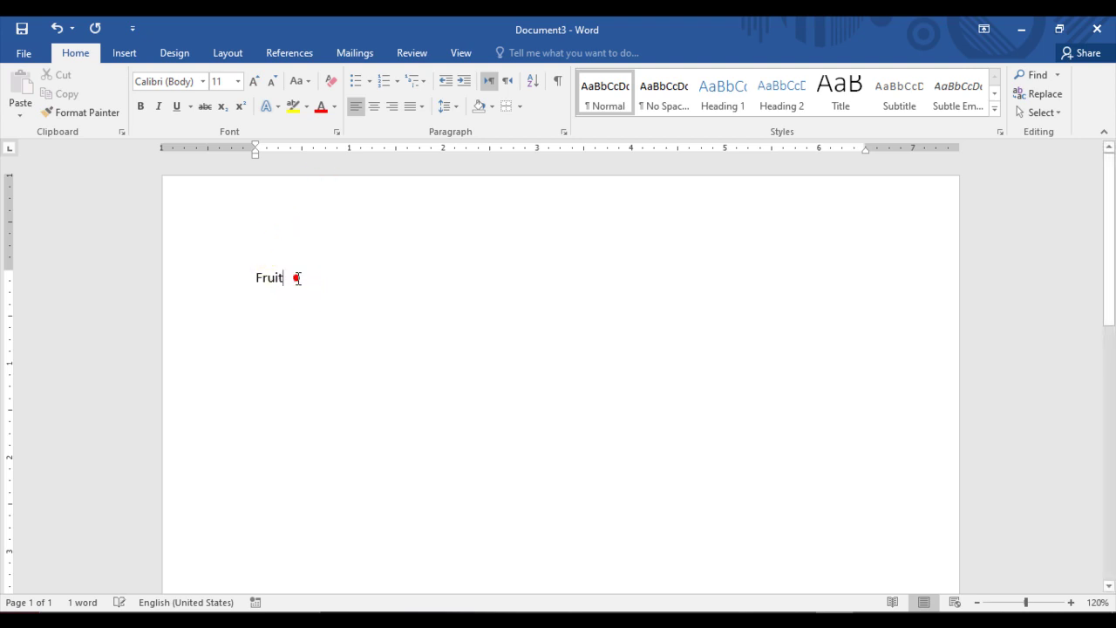
pyautogui.press('Return')
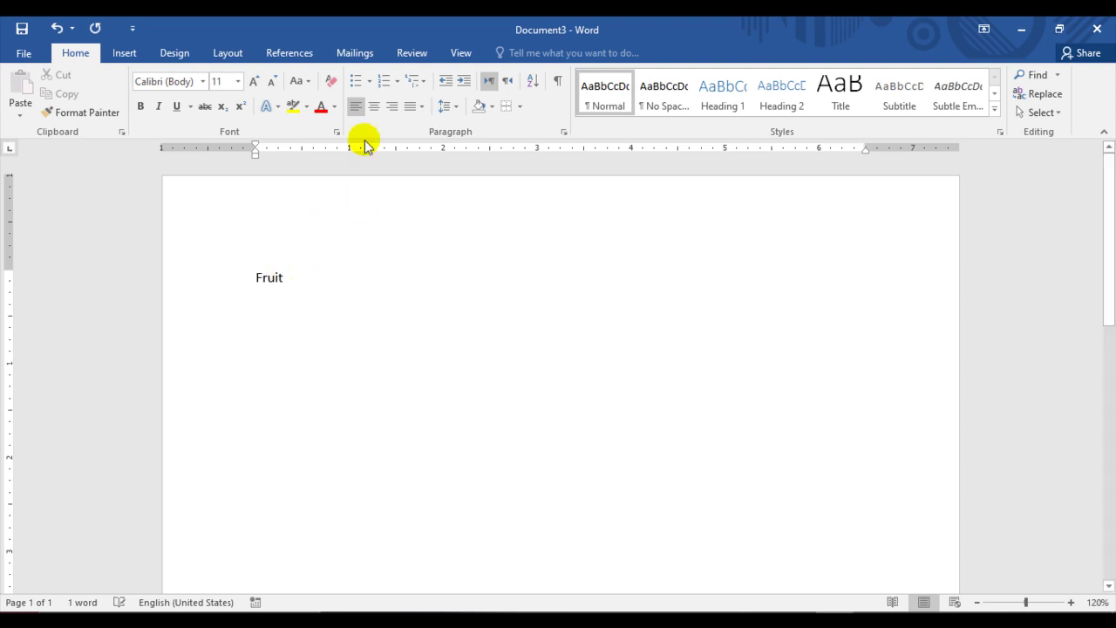
# - Create a bulleted list under Fruit with the items Apple, Orange and Banana, followed by an empty bullet
pyautogui.click(357, 82)
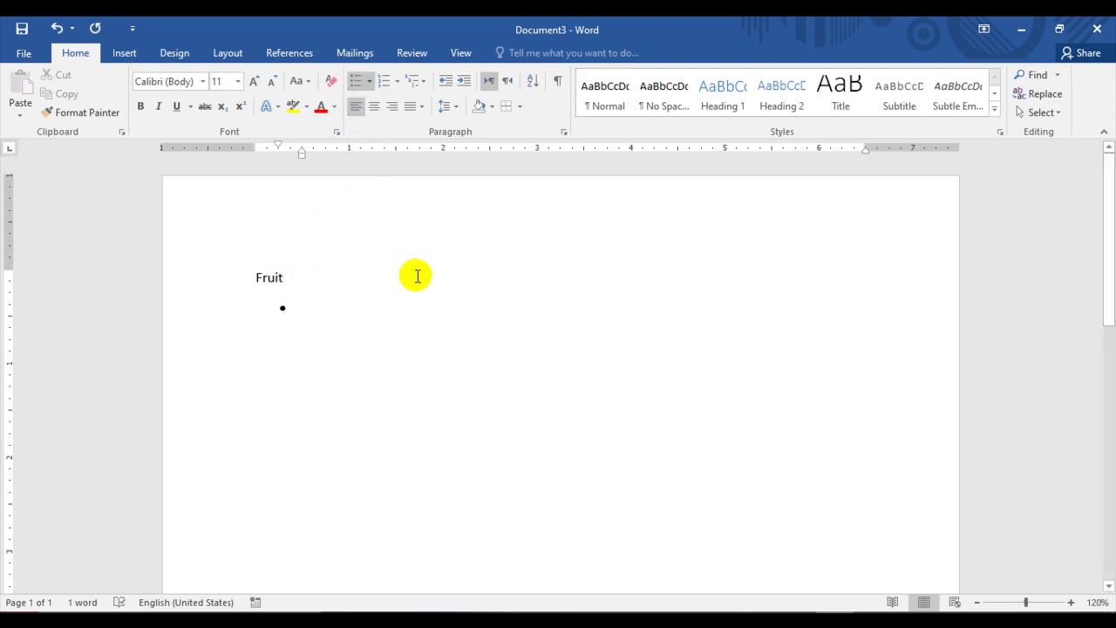
pyautogui.write('Apple')
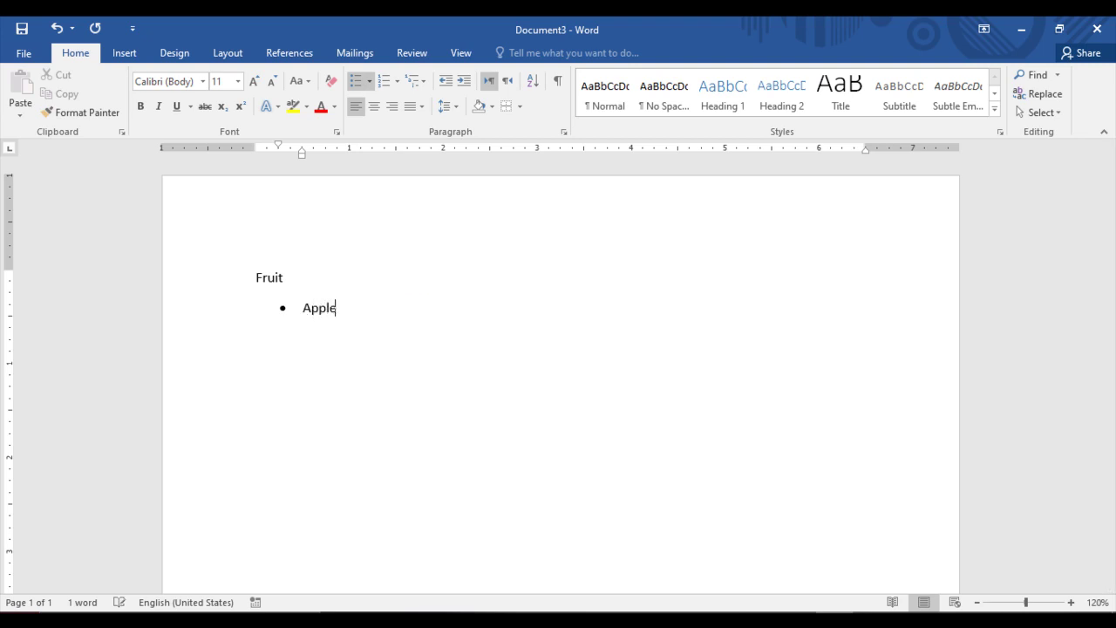
pyautogui.press('Return')
pyautogui.write('Orange')
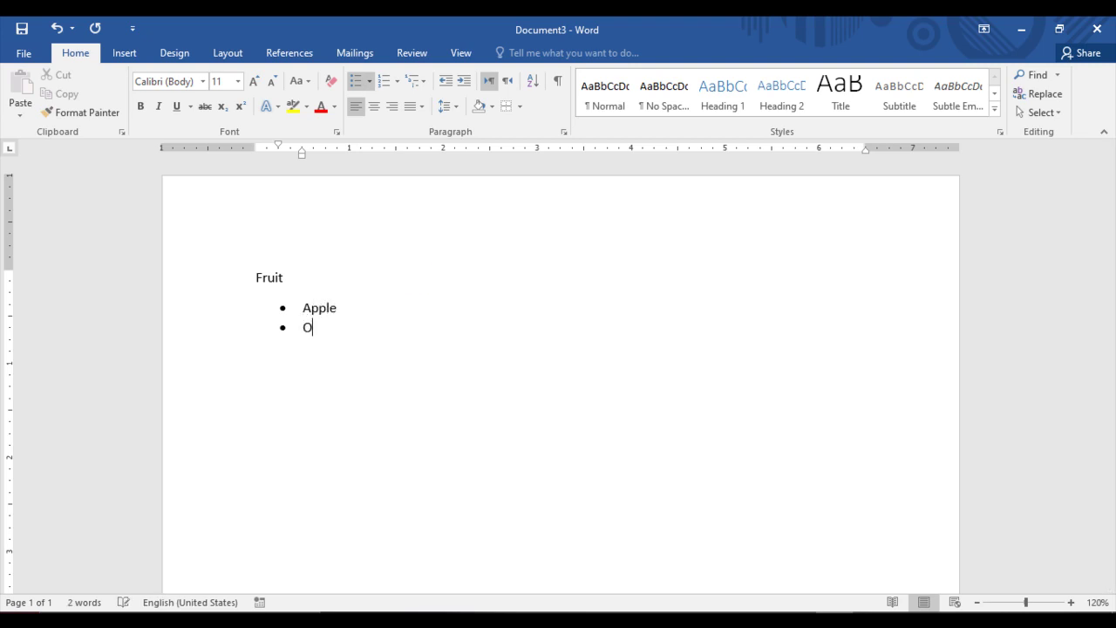
pyautogui.press('Return')
pyautogui.write('Banana')
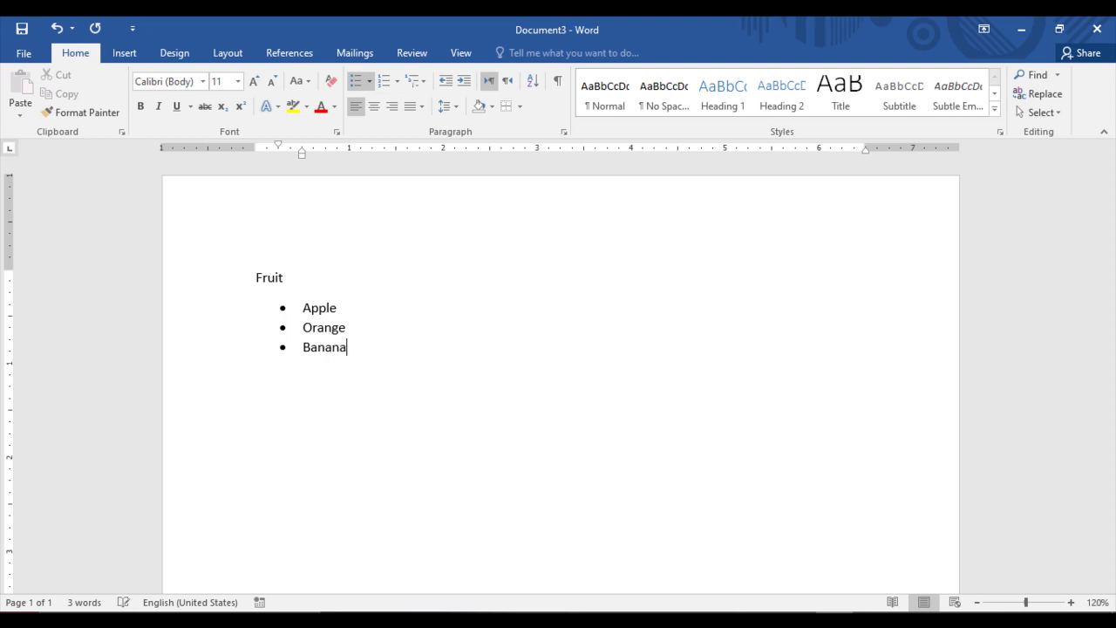
pyautogui.press('Return')
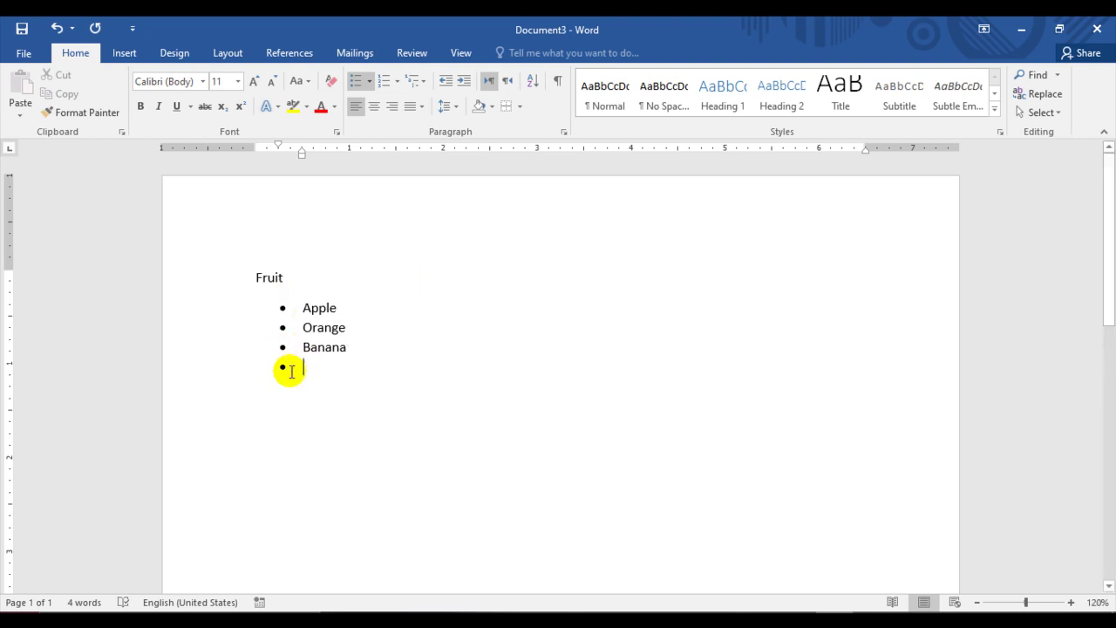
# - Change the bullets of the fruit list to the multicoloured picture bullet from the recently used bullets
pyautogui.click(283, 306)
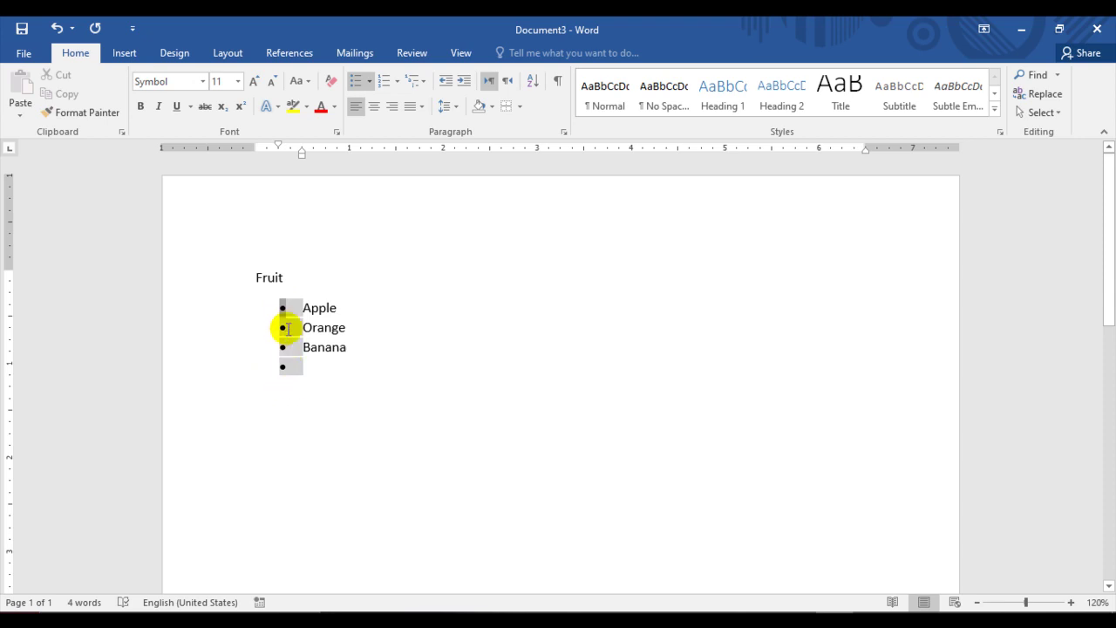
pyautogui.click(370, 83)
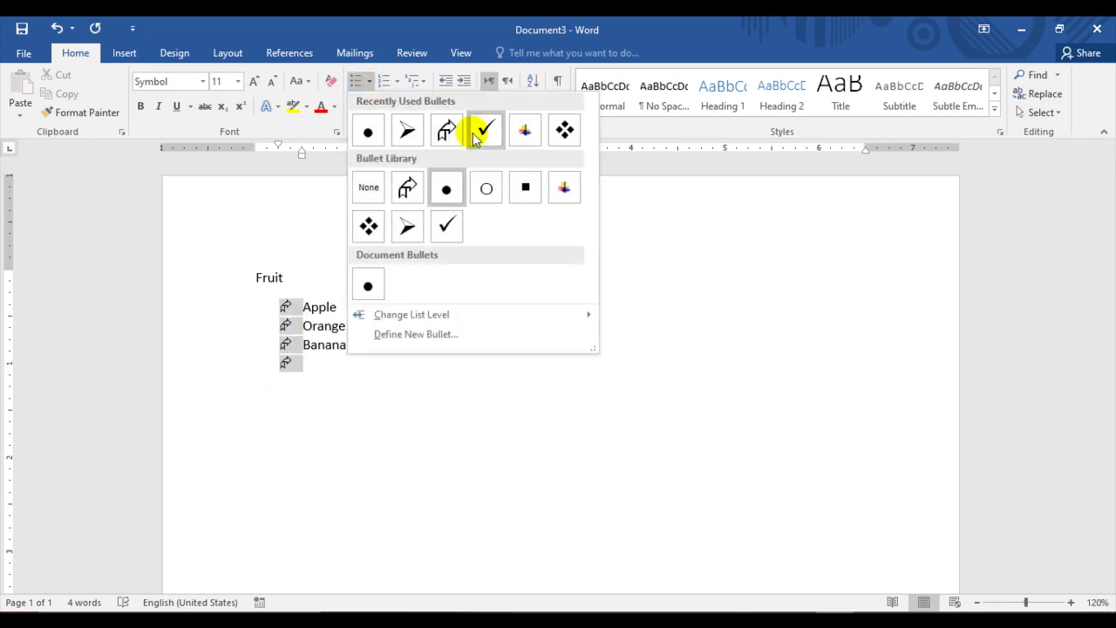
pyautogui.click(525, 131)
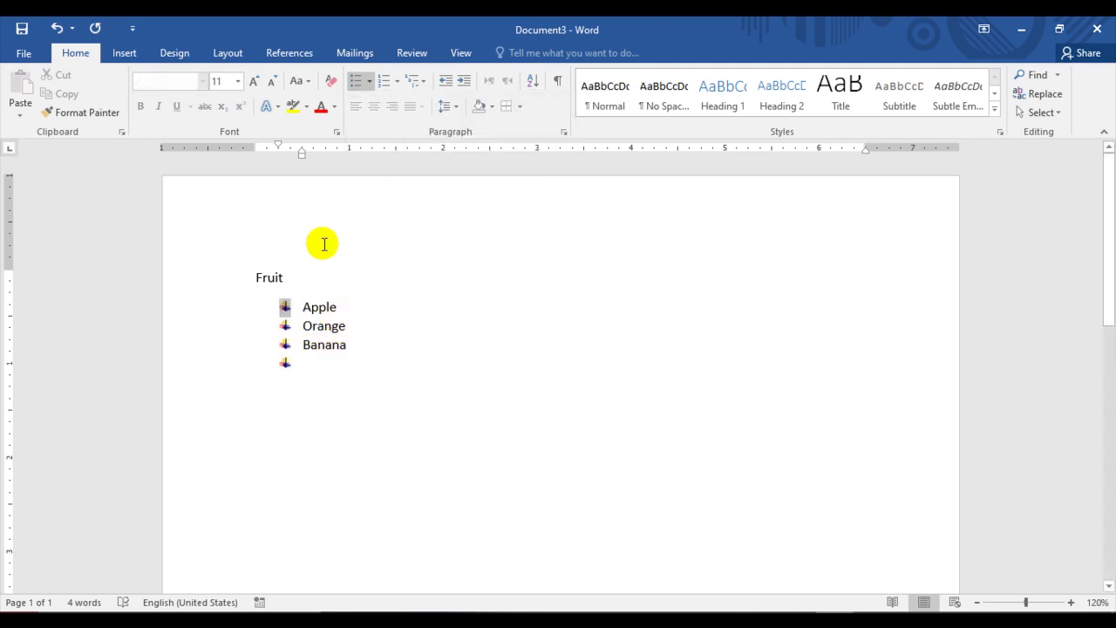
# - Define a new bullet for the fruit list using the heart character from the Symbol font
pyautogui.click(370, 83)
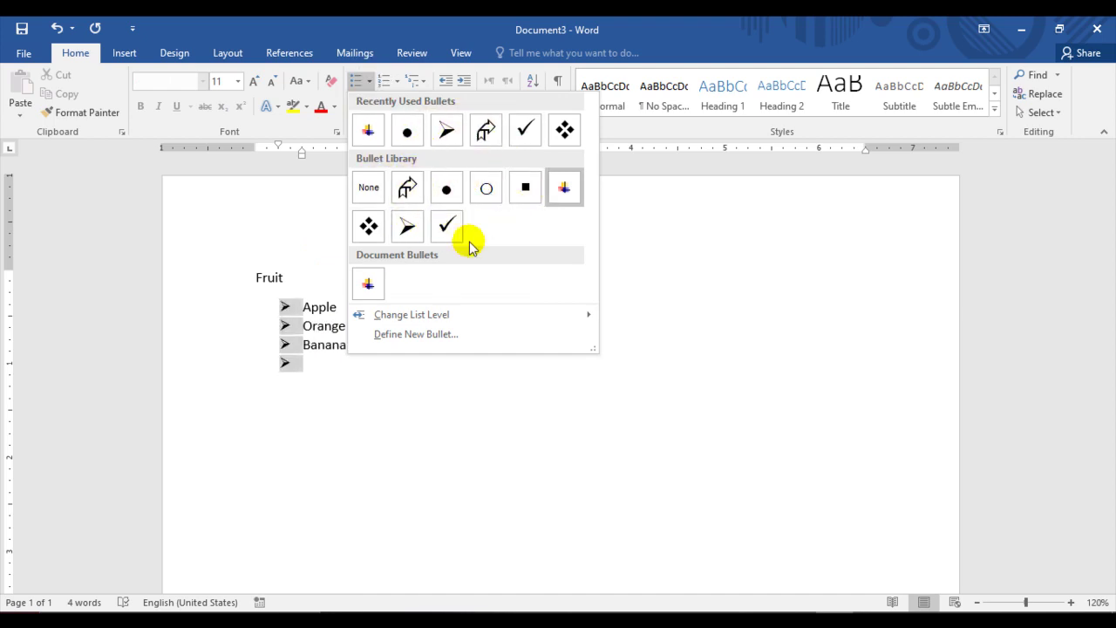
pyautogui.click(424, 335)
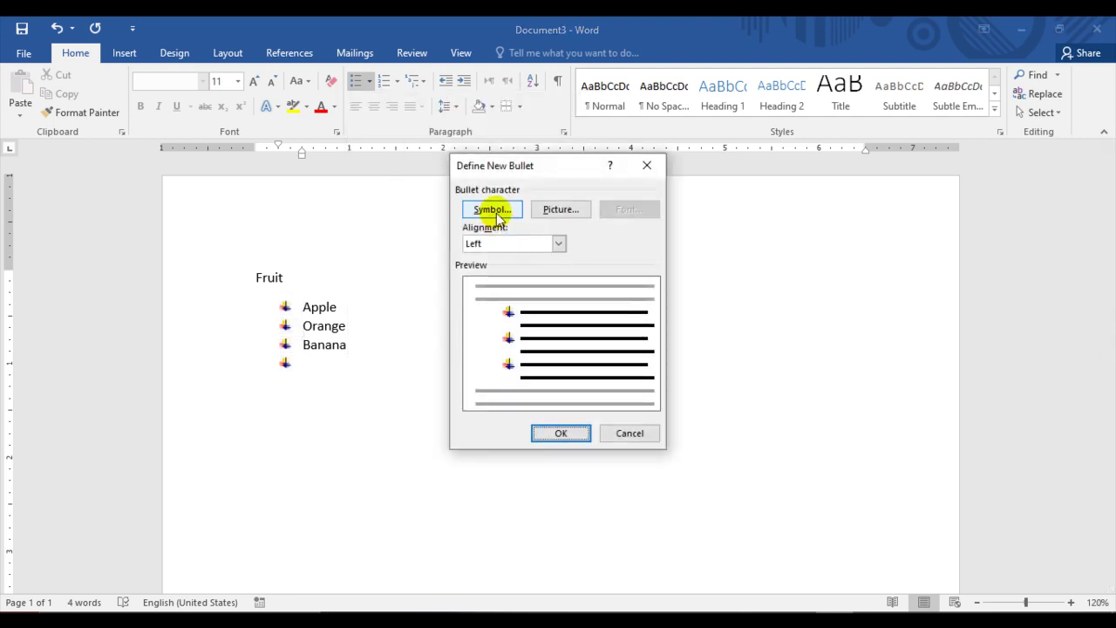
pyautogui.click(492, 209)
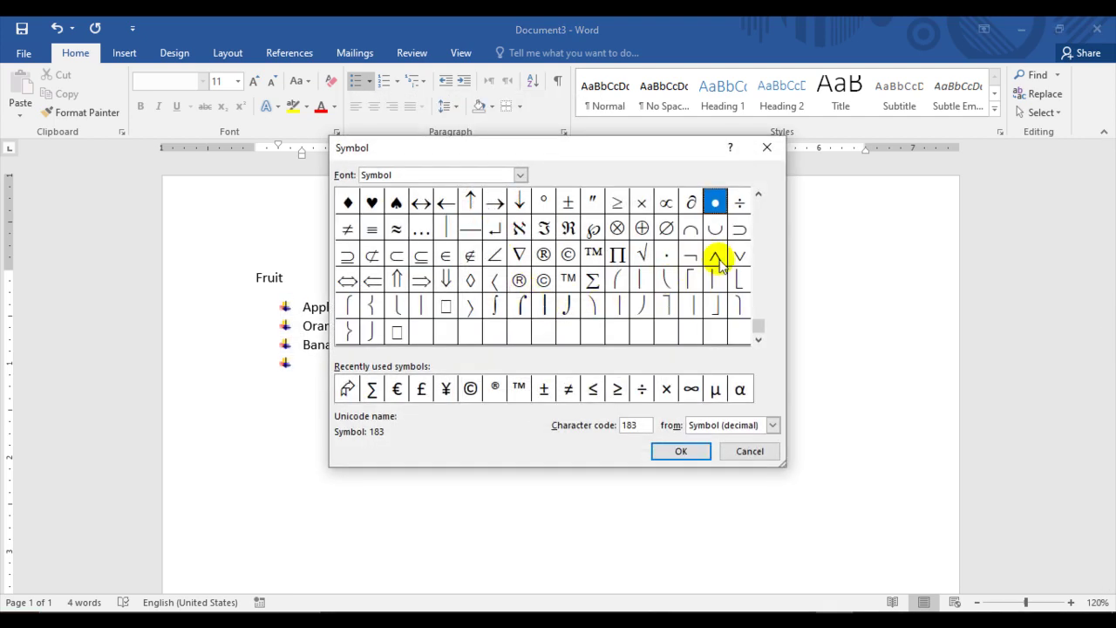
pyautogui.click(759, 193)
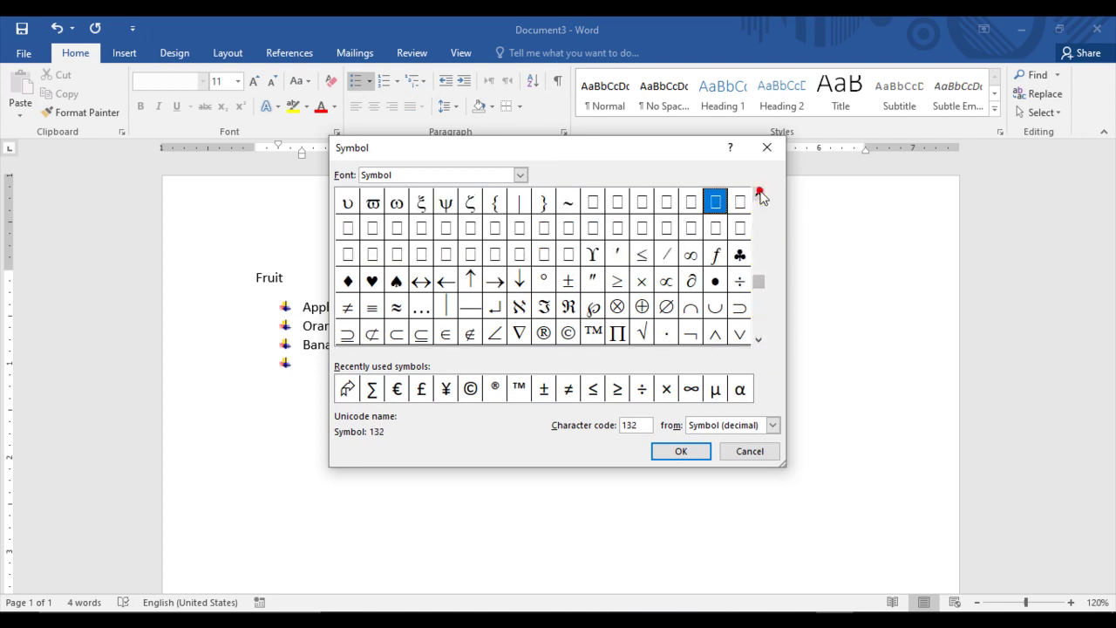
pyautogui.click(758, 193)
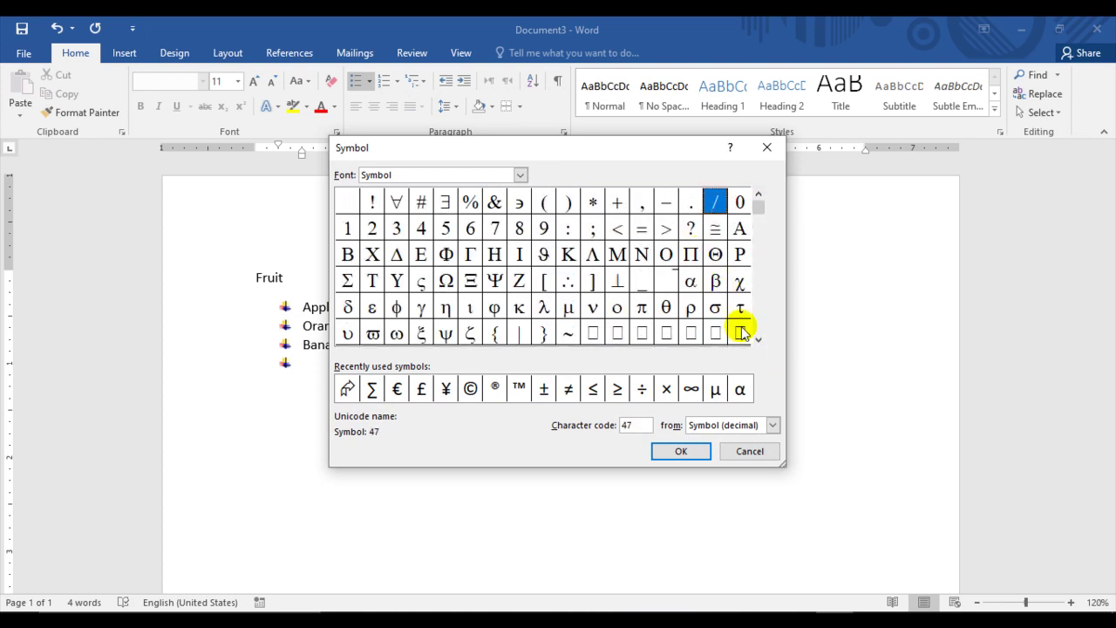
pyautogui.click(759, 340)
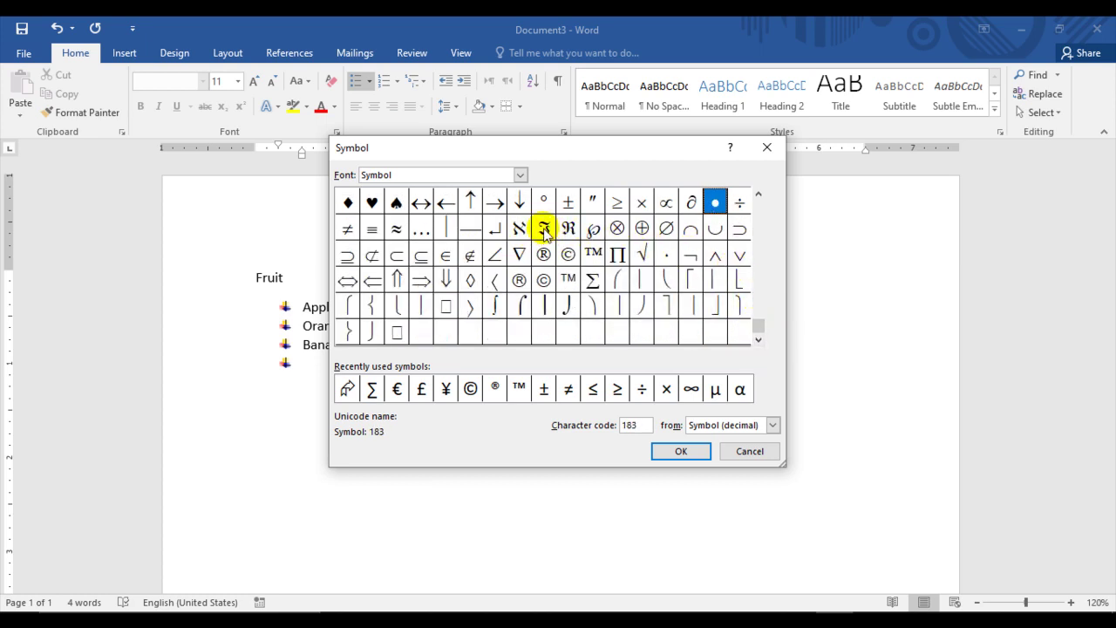
pyautogui.click(519, 257)
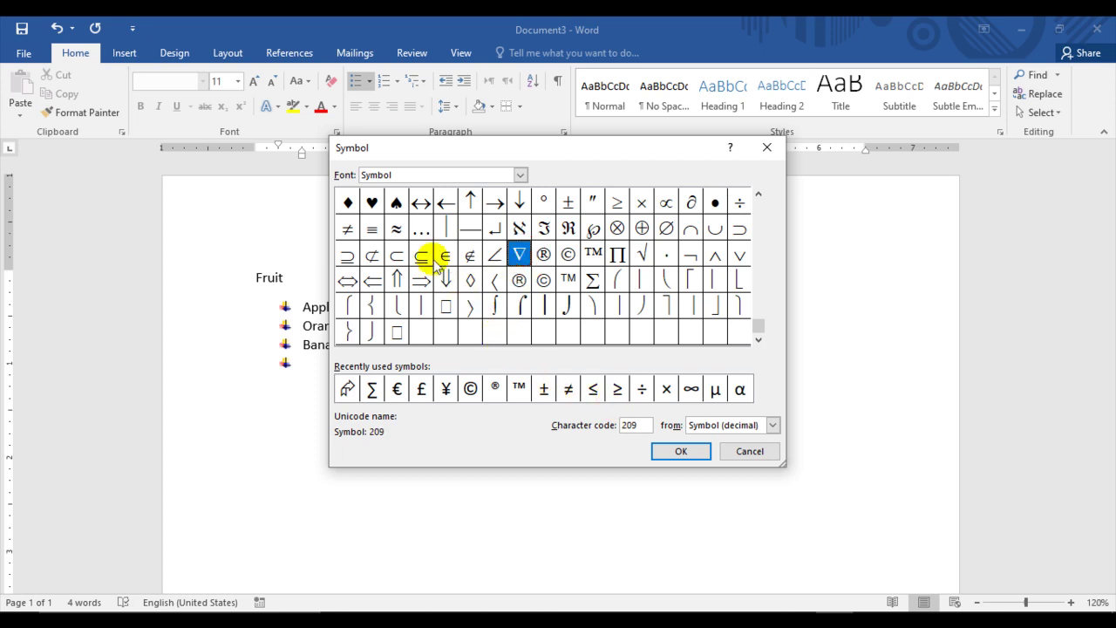
pyautogui.click(375, 203)
pyautogui.click(667, 451)
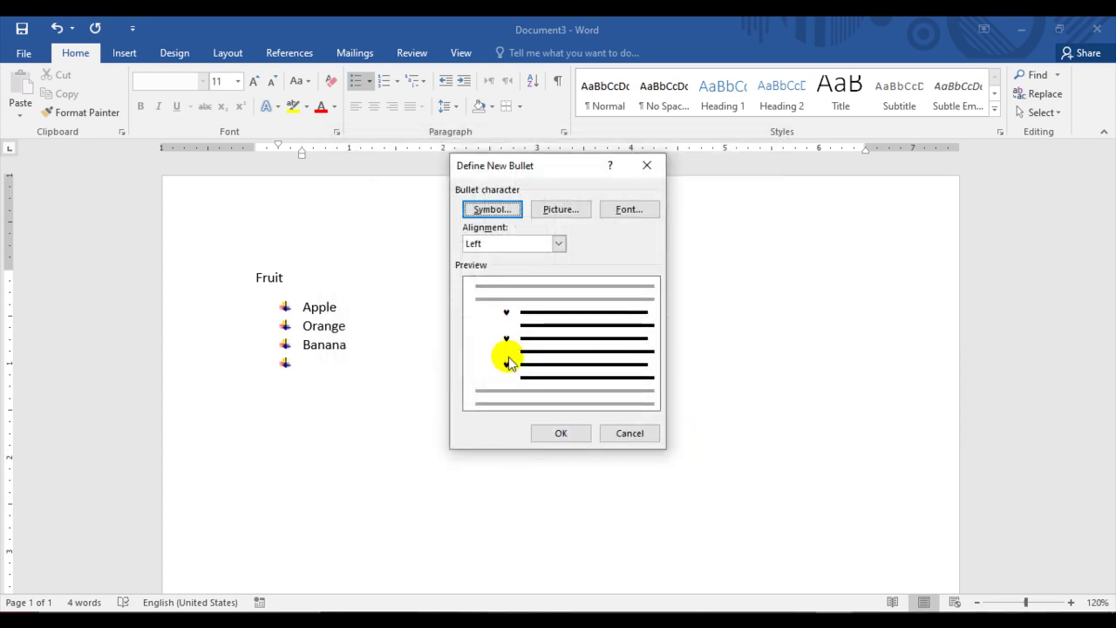
pyautogui.click(562, 434)
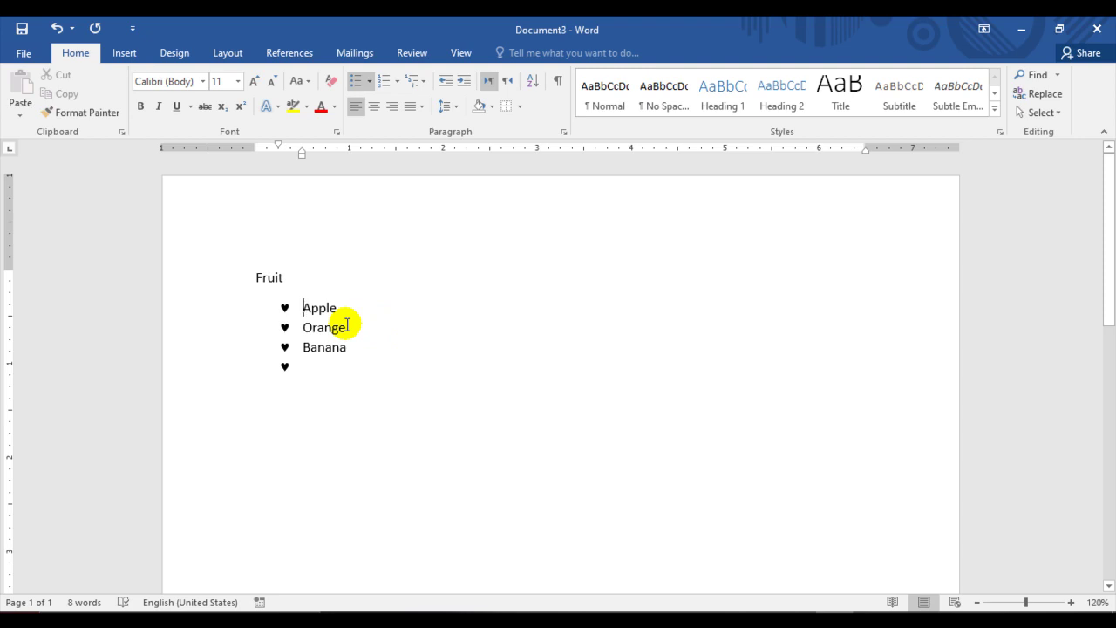
# - Examine the list level options available for the fruit list's bullets
pyautogui.click(371, 82)
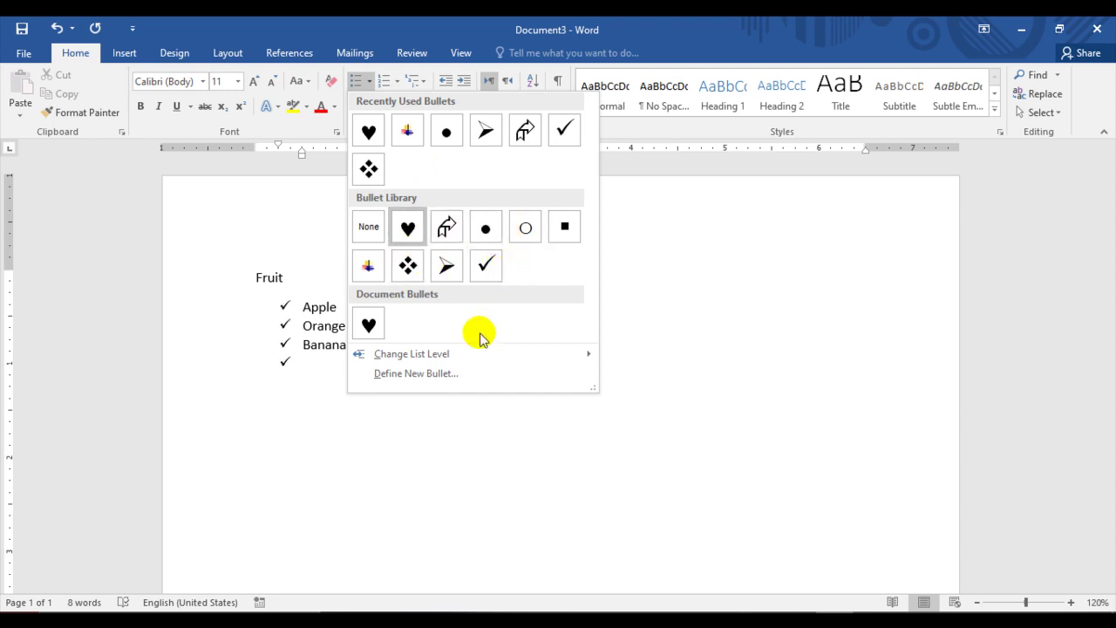
pyautogui.moveTo(428, 354)
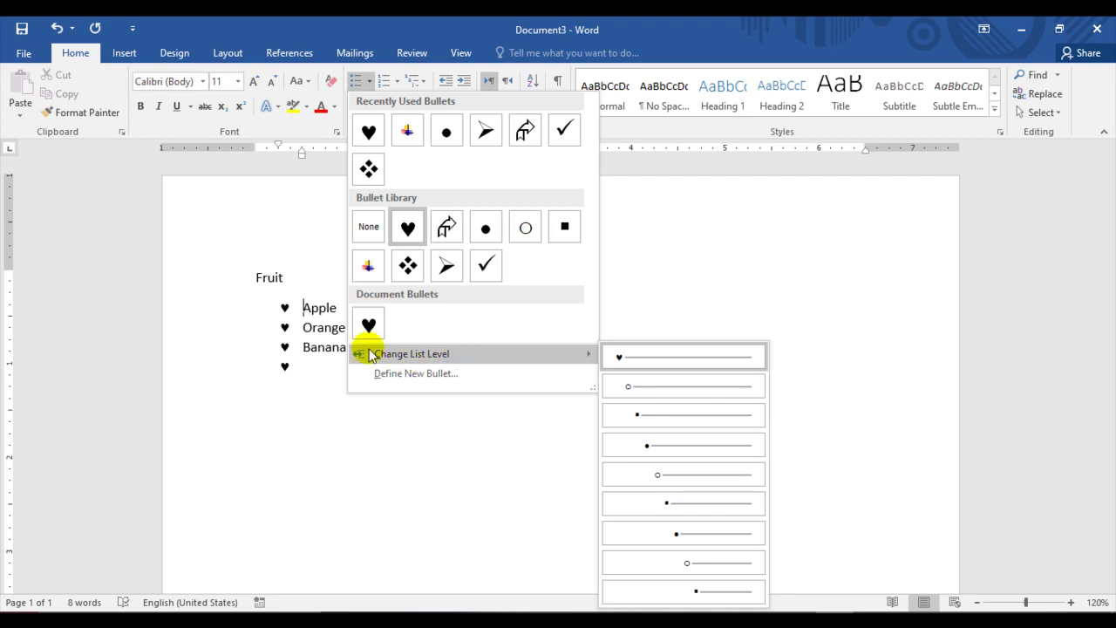
pyautogui.click(330, 309)
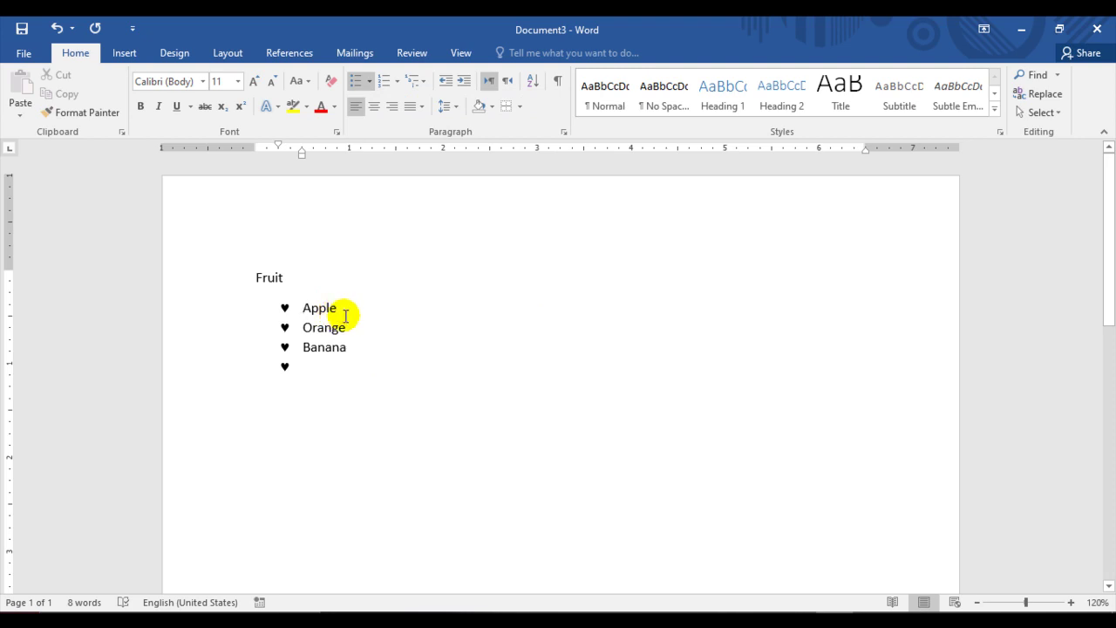
# - End the bulleted list after Banana and enter the heading Pakistan below it
pyautogui.click(314, 368)
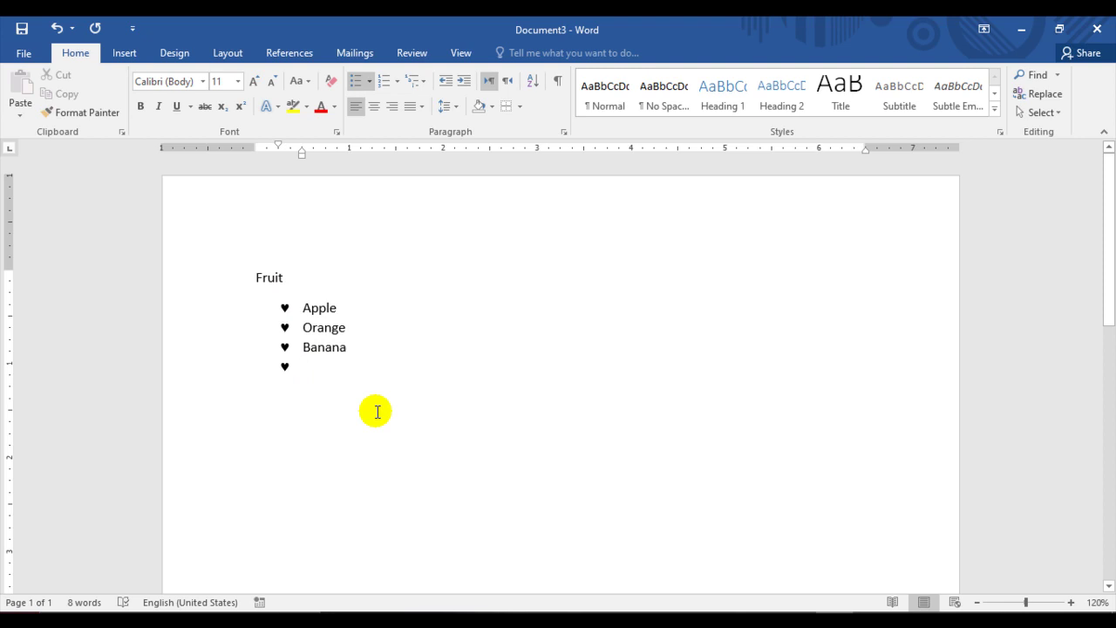
pyautogui.press('Return')
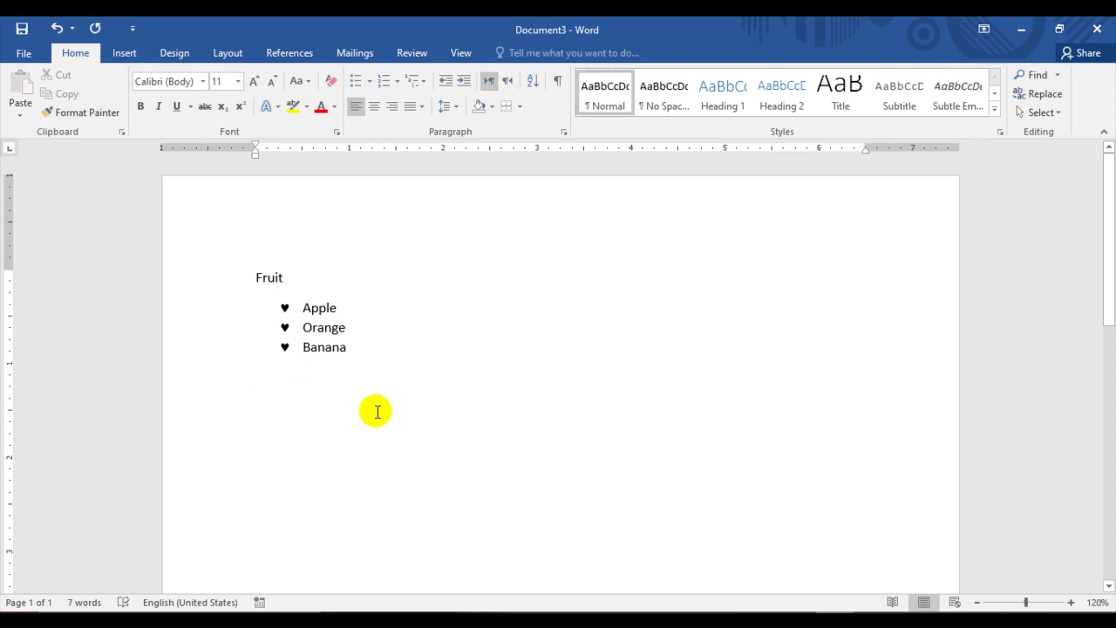
pyautogui.write('Pakistan')
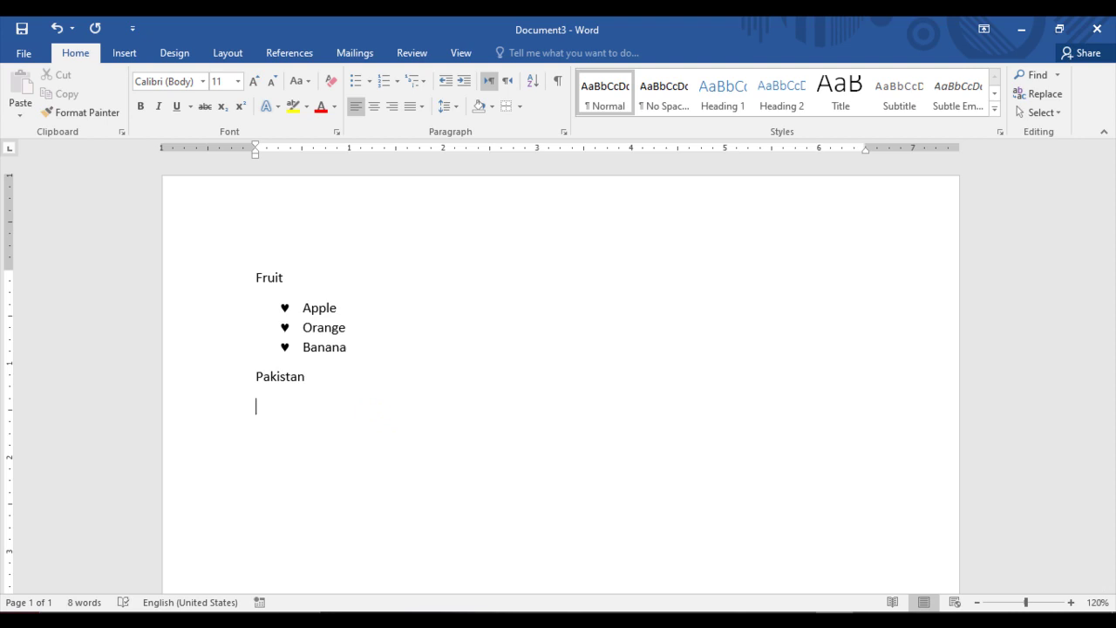
# - Start a heart-bulleted list under Pakistan with the item Provinces
pyautogui.click(357, 81)
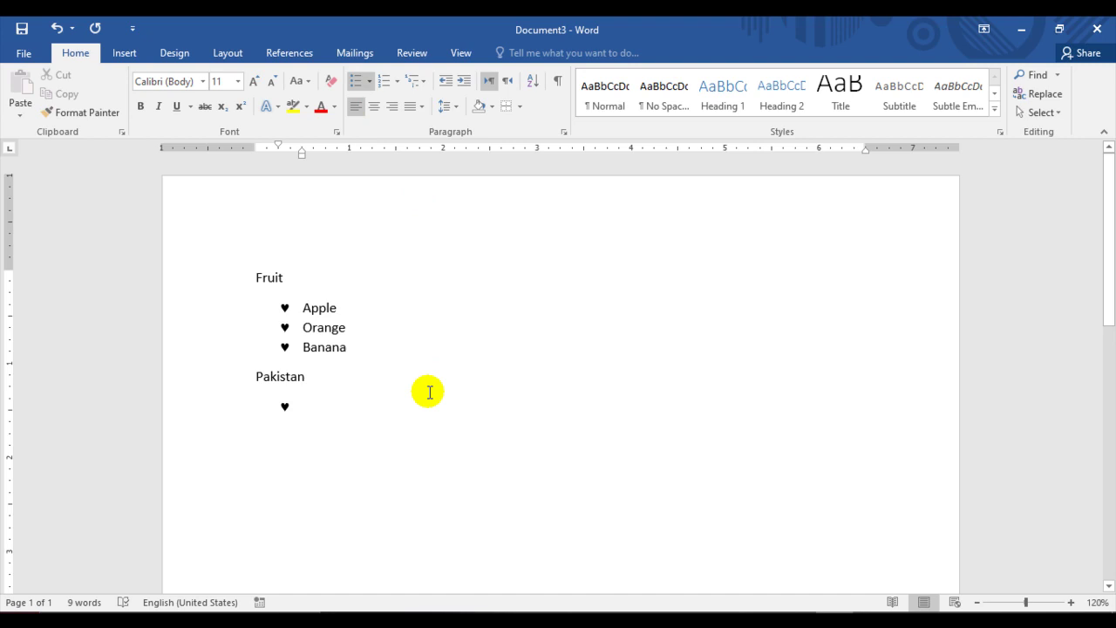
pyautogui.write('Prov')
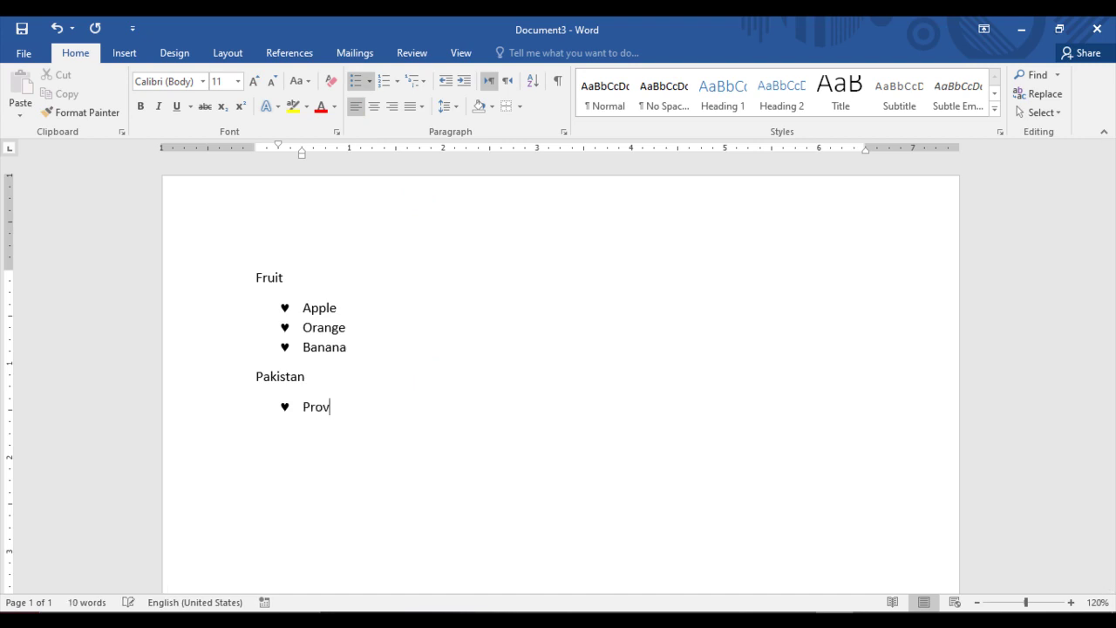
pyautogui.write('inces')
pyautogui.press('Return')
# - Add second-level bullets under Provinces for Kp, Sindh, Blaochistan, Punjab and Gilgit Baltistan
pyautogui.press('Tab')
pyautogui.write('Kp')
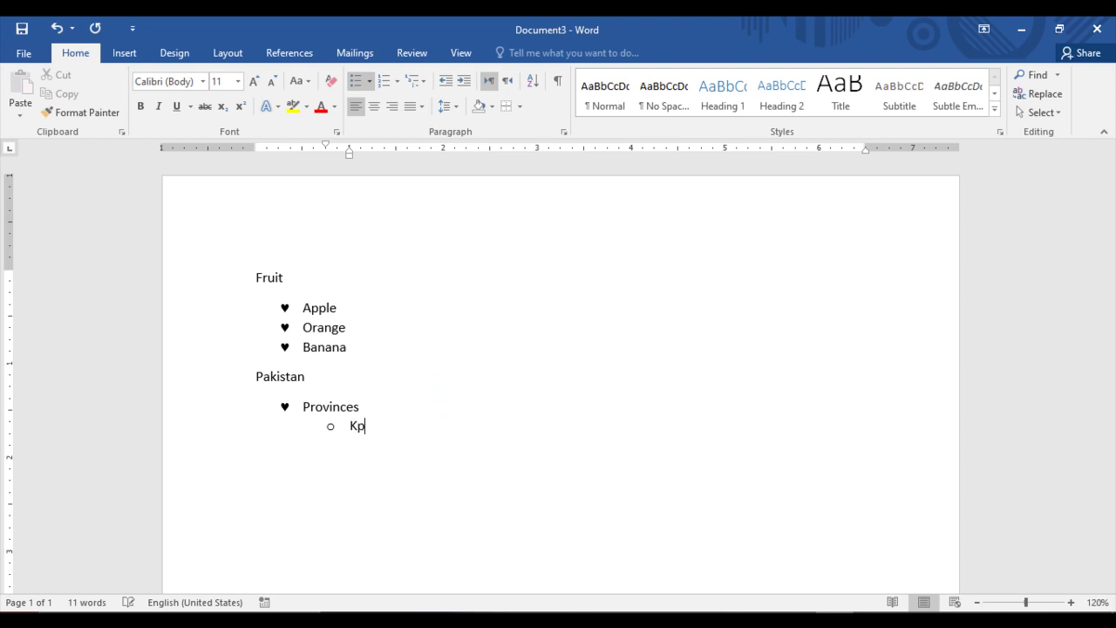
pyautogui.press('Return')
pyautogui.write('Sindh')
pyautogui.press('Return')
pyautogui.write('Blaochistan')
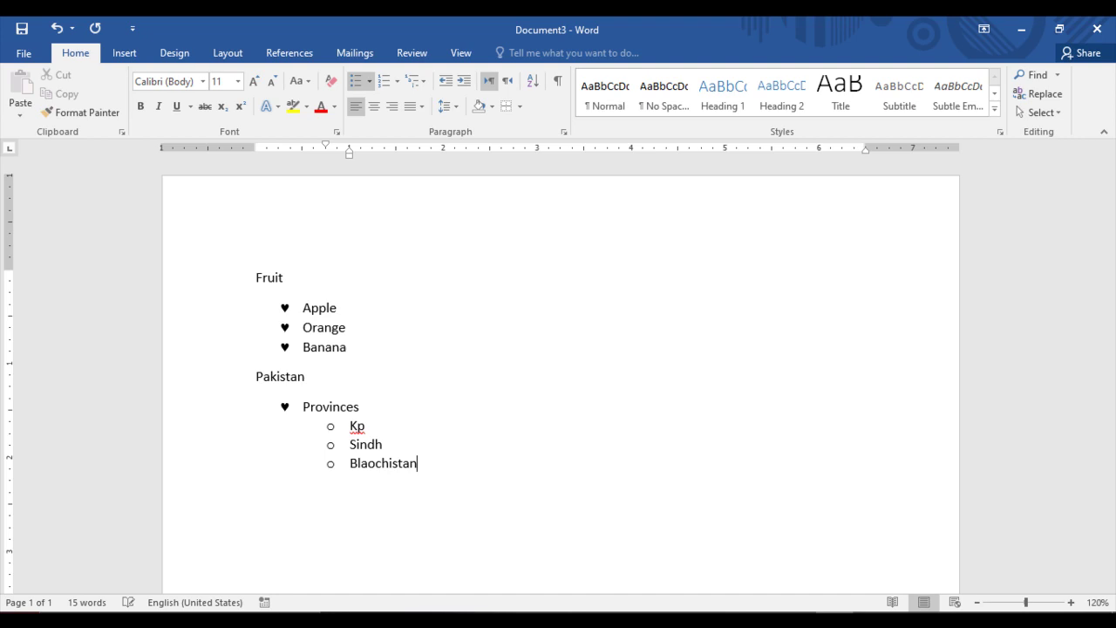
pyautogui.press('Return')
pyautogui.write('Punjab')
pyautogui.press('Return')
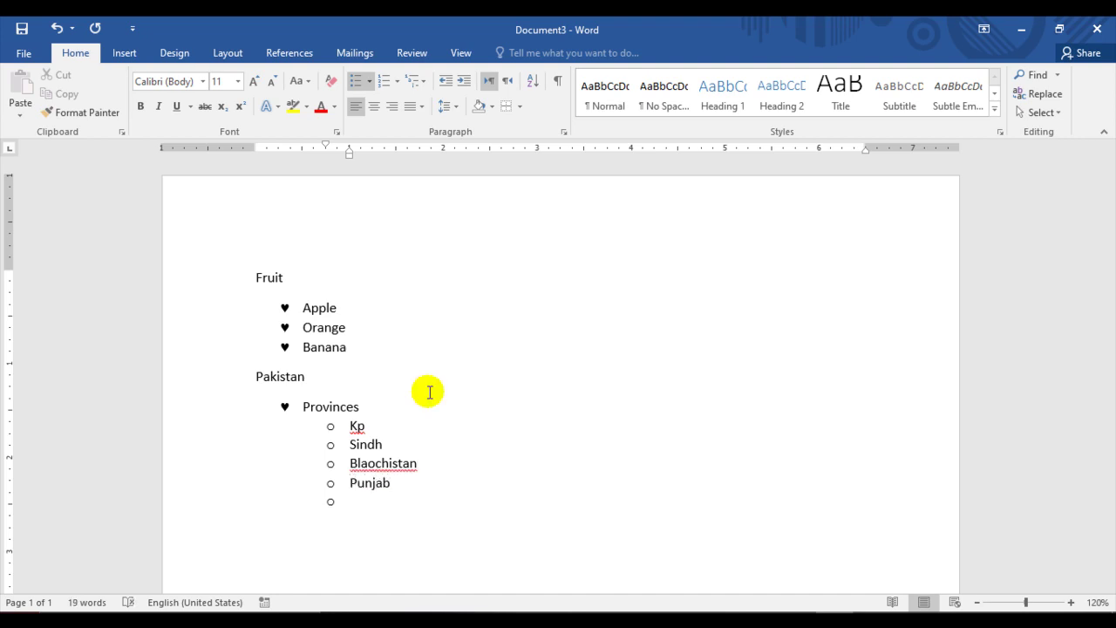
pyautogui.write('Gilg')
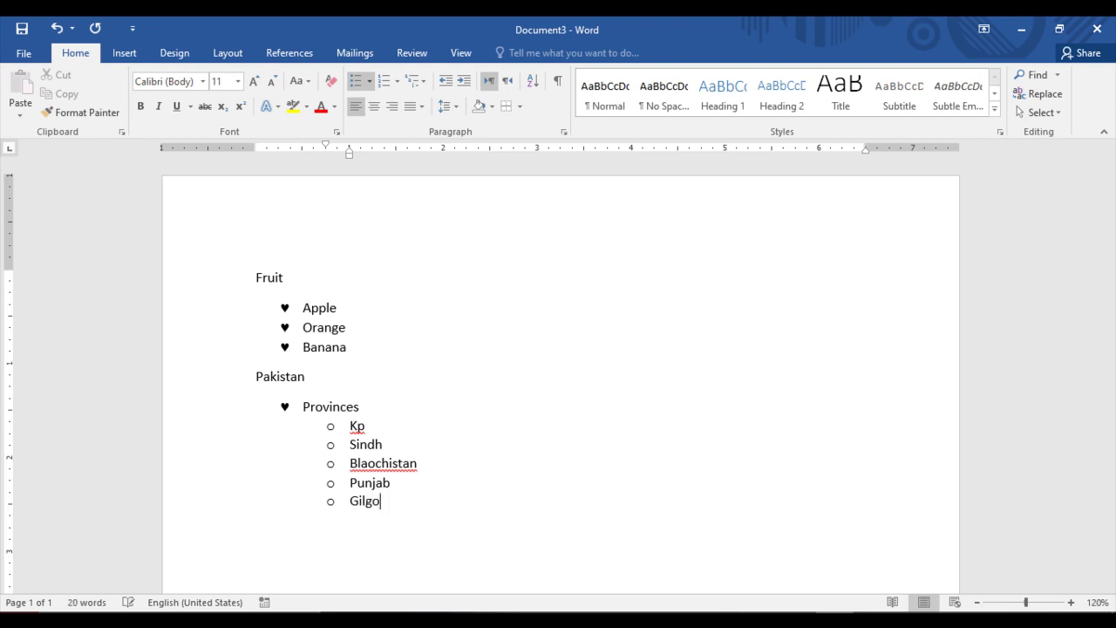
pyautogui.write('it Baltistan')
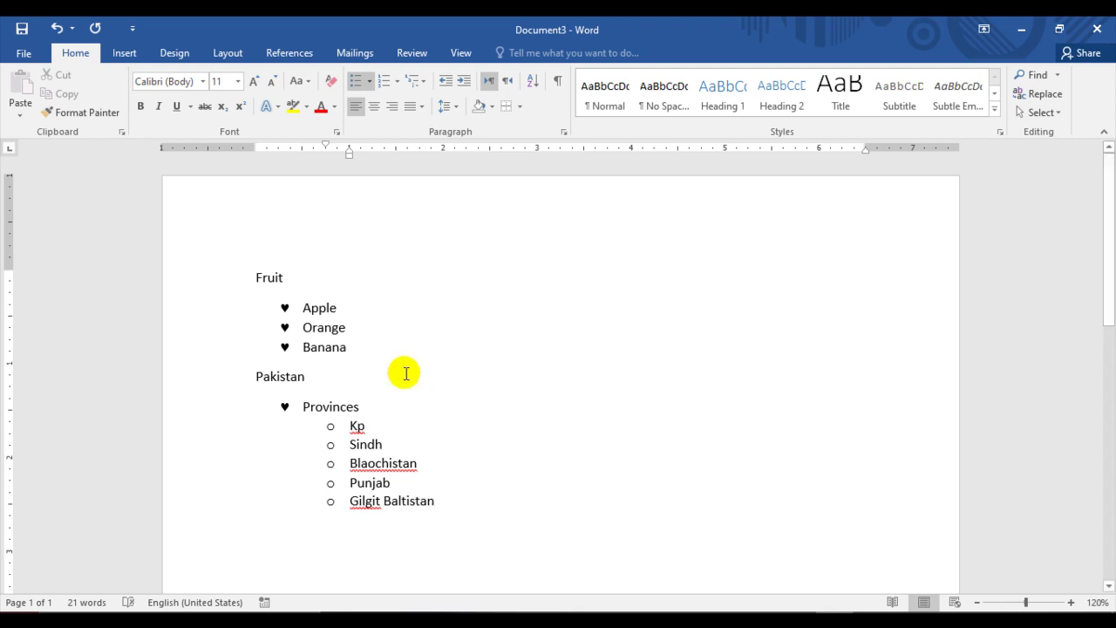
# - Correct the spelling of the misspelled province in the list to Balochistan
pyautogui.click(367, 465)
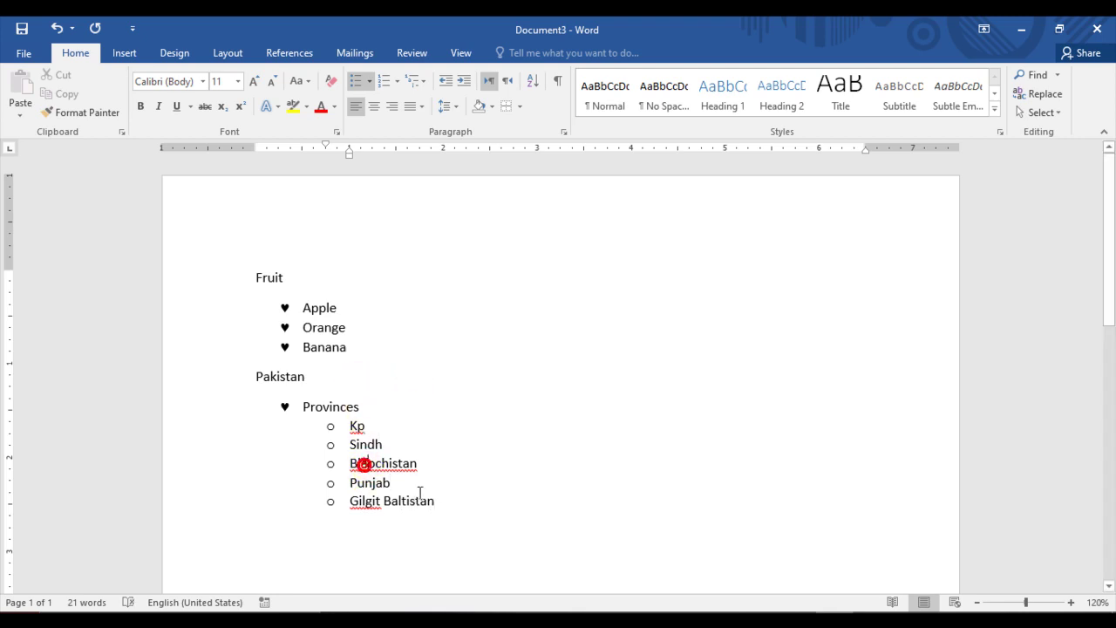
pyautogui.press('BackSpace')
pyautogui.press('BackSpace')
pyautogui.write('al')
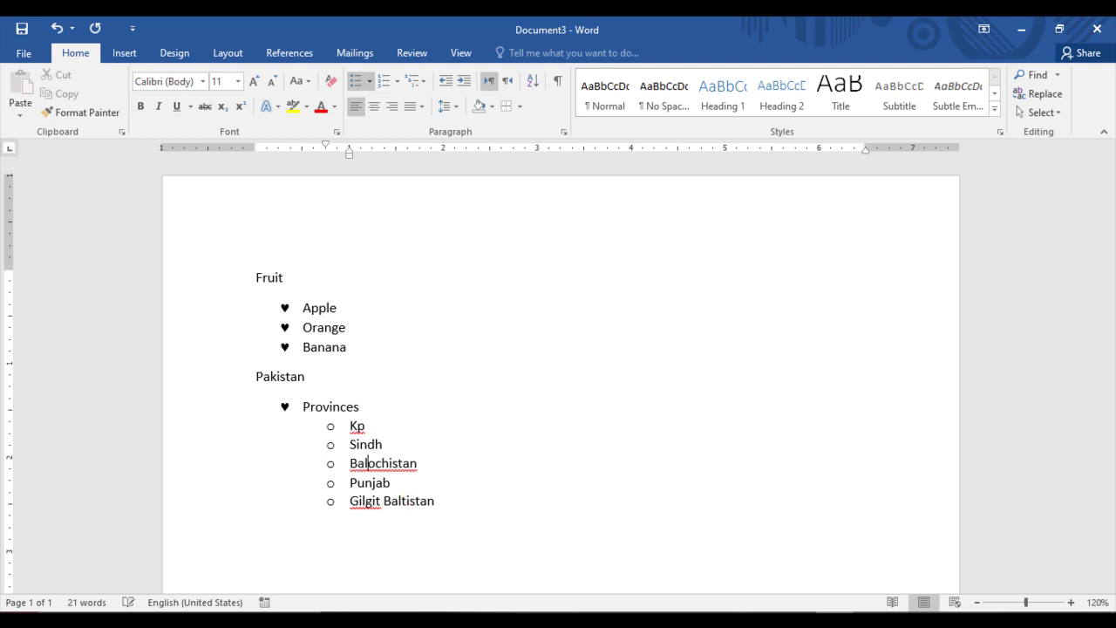
# - Add third-level bullets Peshawar, Charsadda and Nowshera beneath Kp
pyautogui.click(403, 448)
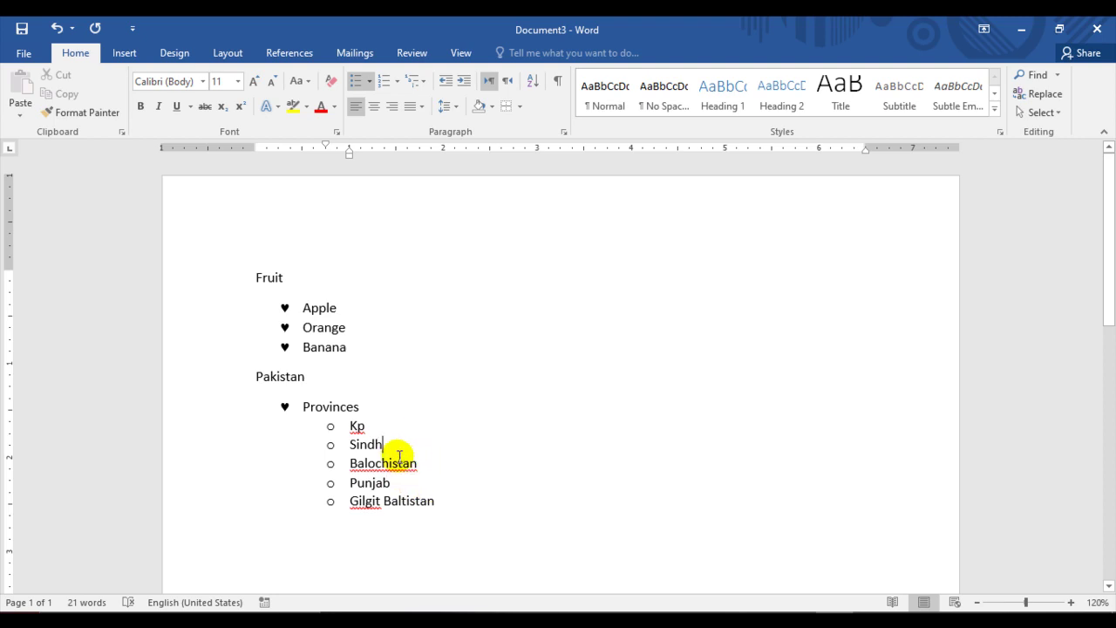
pyautogui.click(387, 426)
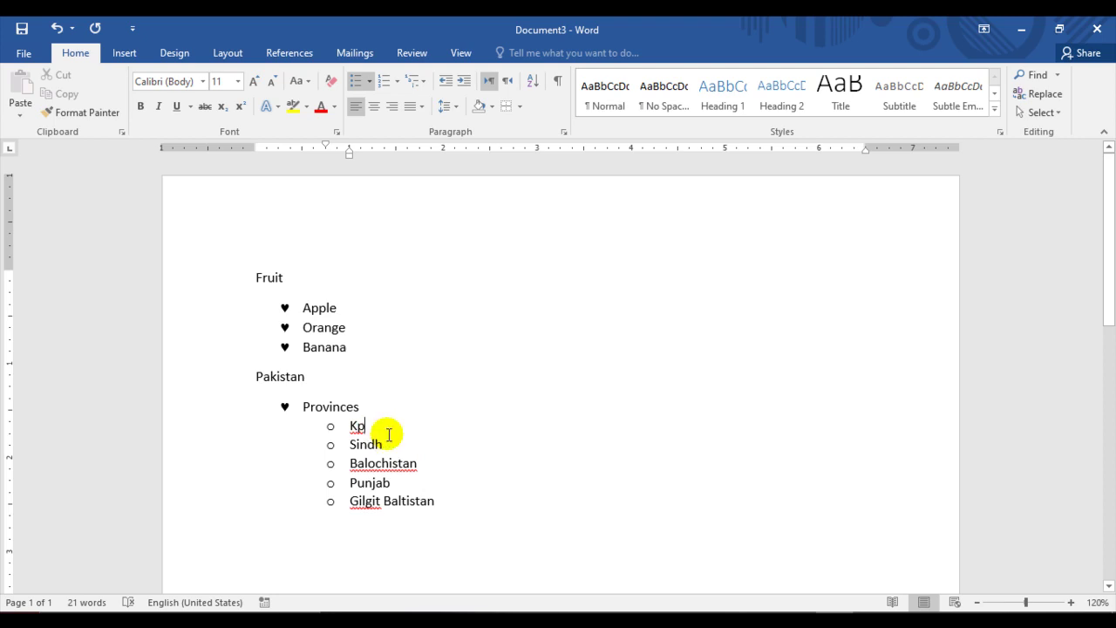
pyautogui.press('Return')
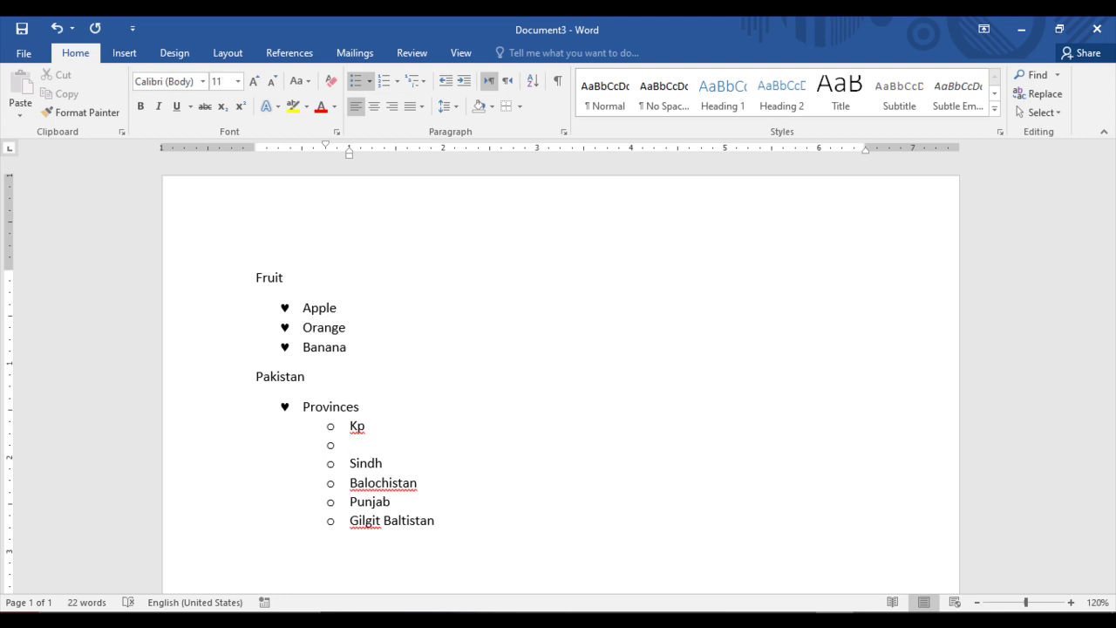
pyautogui.press('Tab')
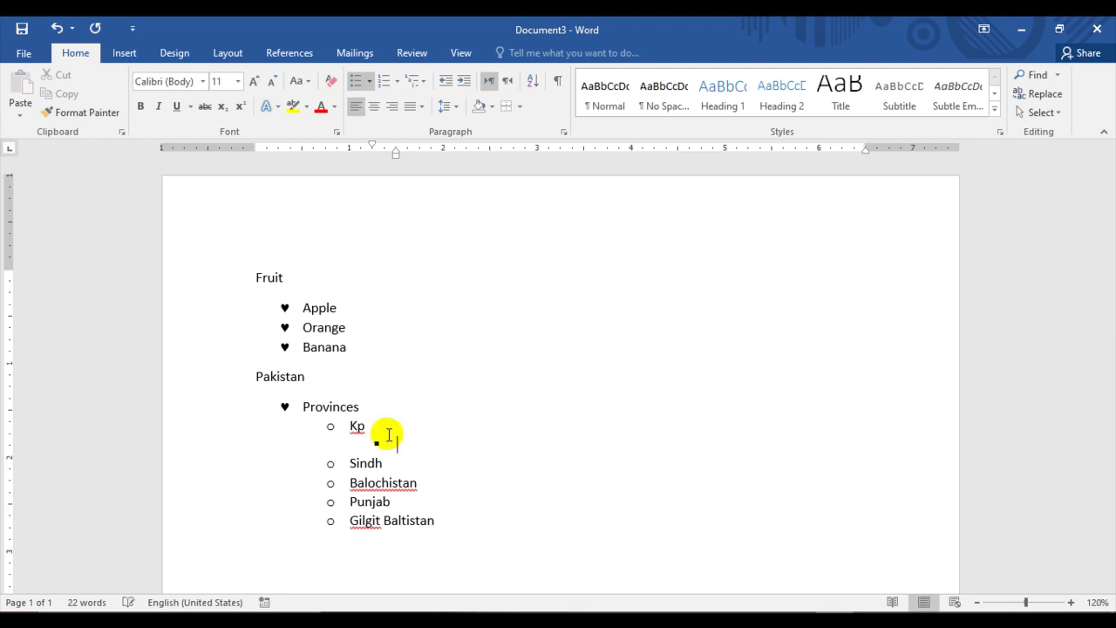
pyautogui.write('Peshawar')
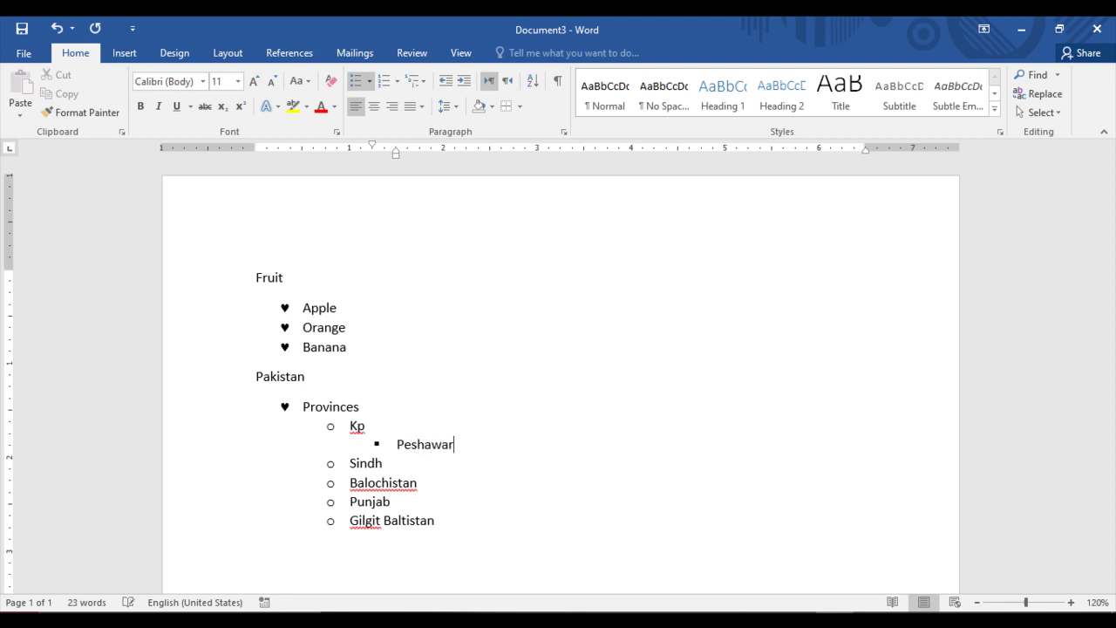
pyautogui.press('Return')
pyautogui.write('Char')
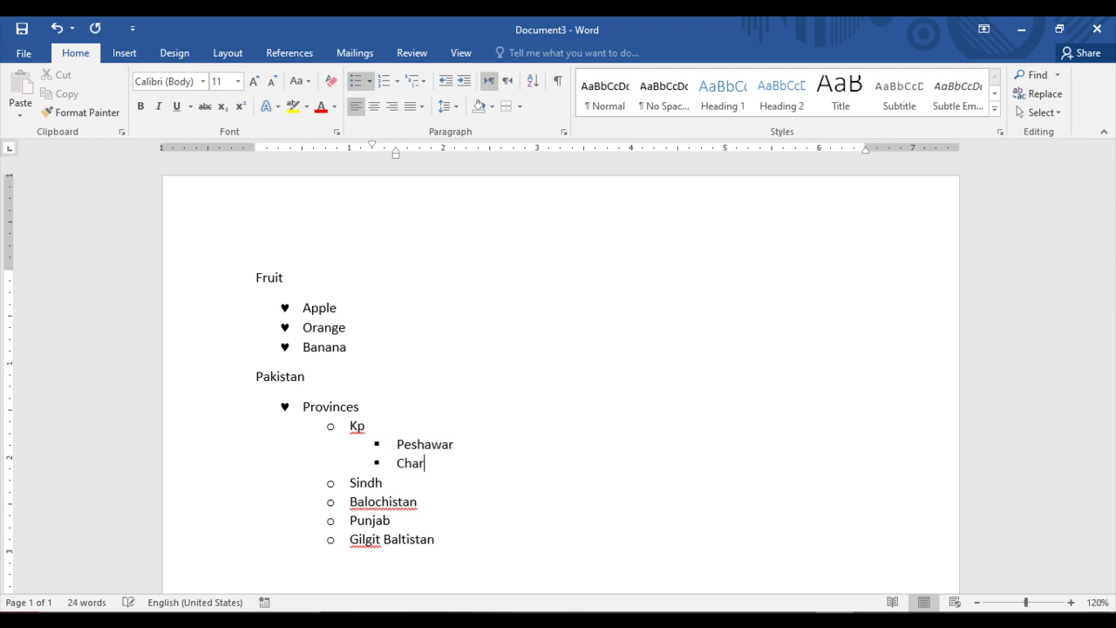
pyautogui.write('sadda')
pyautogui.press('Return')
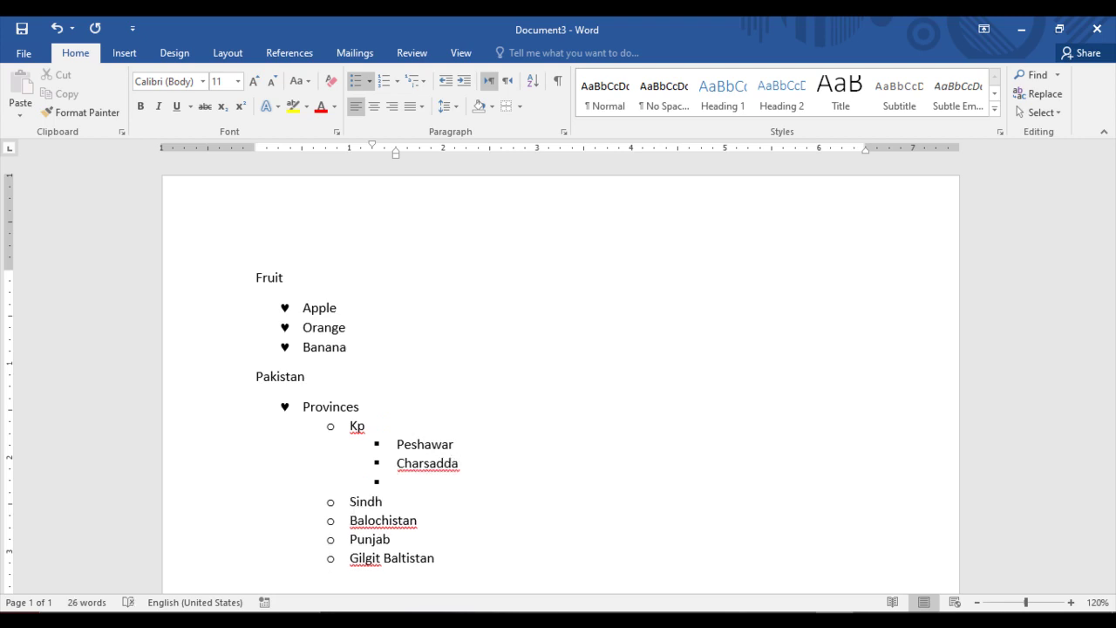
pyautogui.write('Nowshera')
# - Add fourth-level bullets Gulbahar, Location no1 and Location2 beneath Peshawar, leaving an empty bullet after them
pyautogui.click(462, 445)
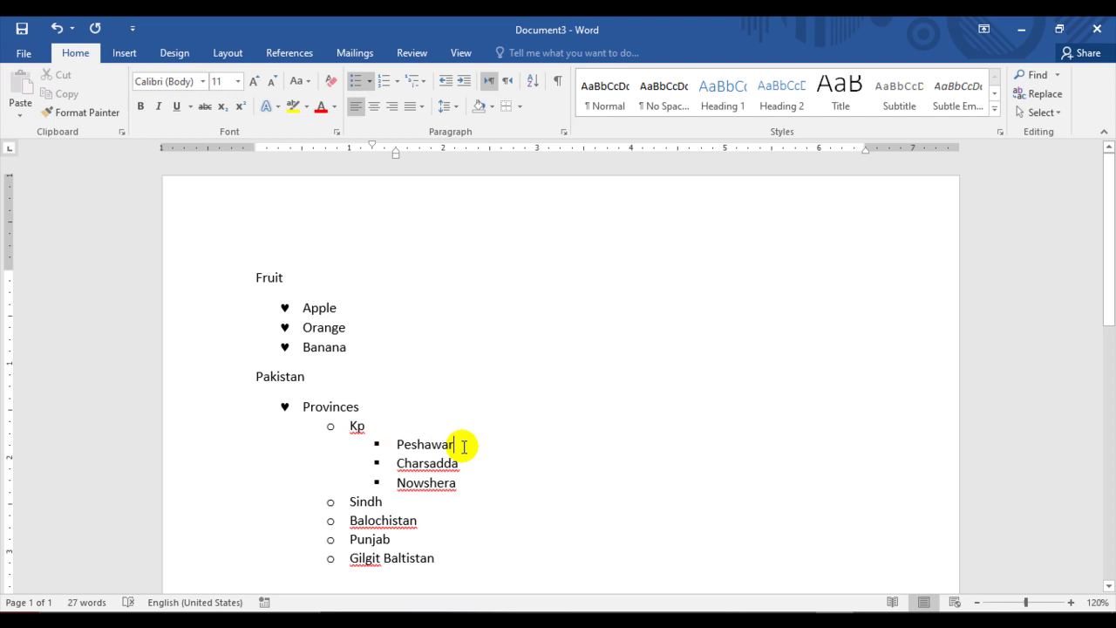
pyautogui.press('Return')
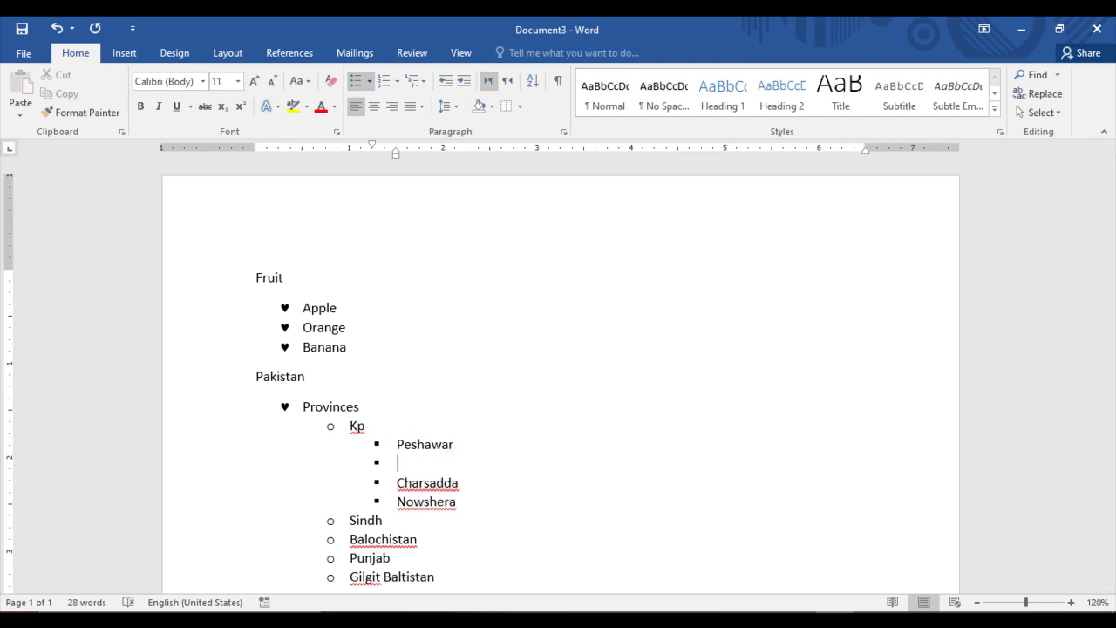
pyautogui.press('Tab')
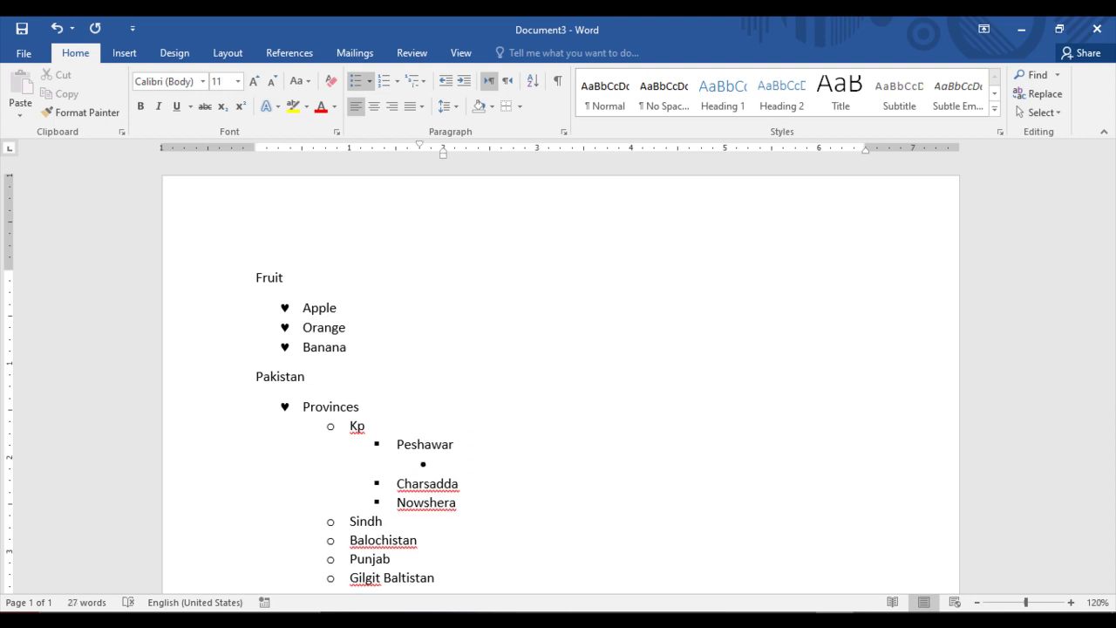
pyautogui.write('Gulbahar')
pyautogui.press('Return')
pyautogui.write('location')
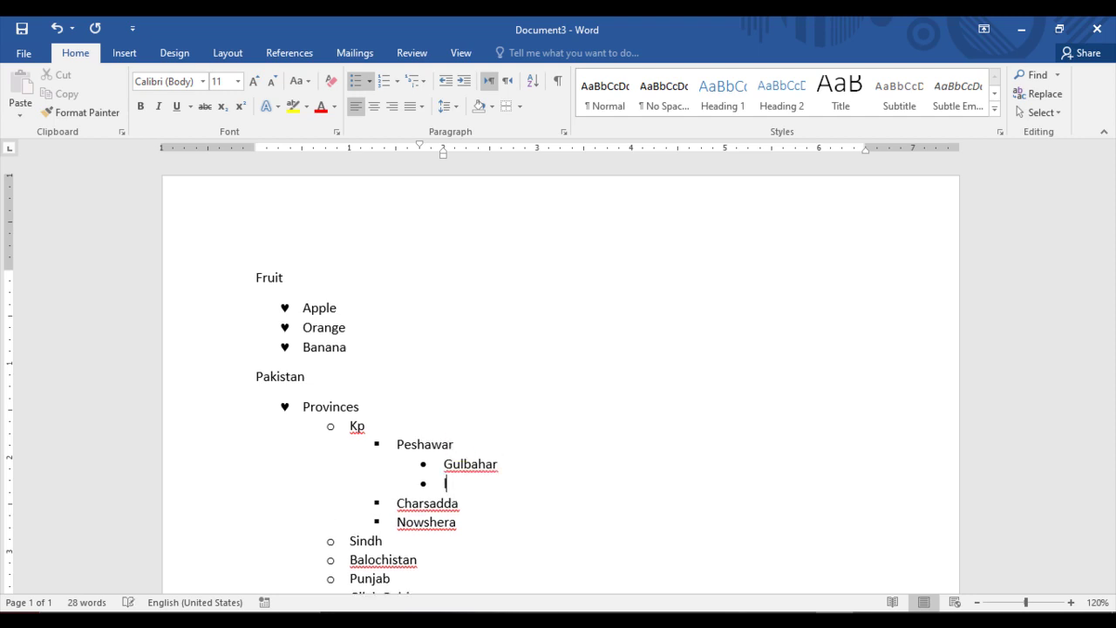
pyautogui.write(' no1')
pyautogui.press('Return')
pyautogui.write('lcoation')
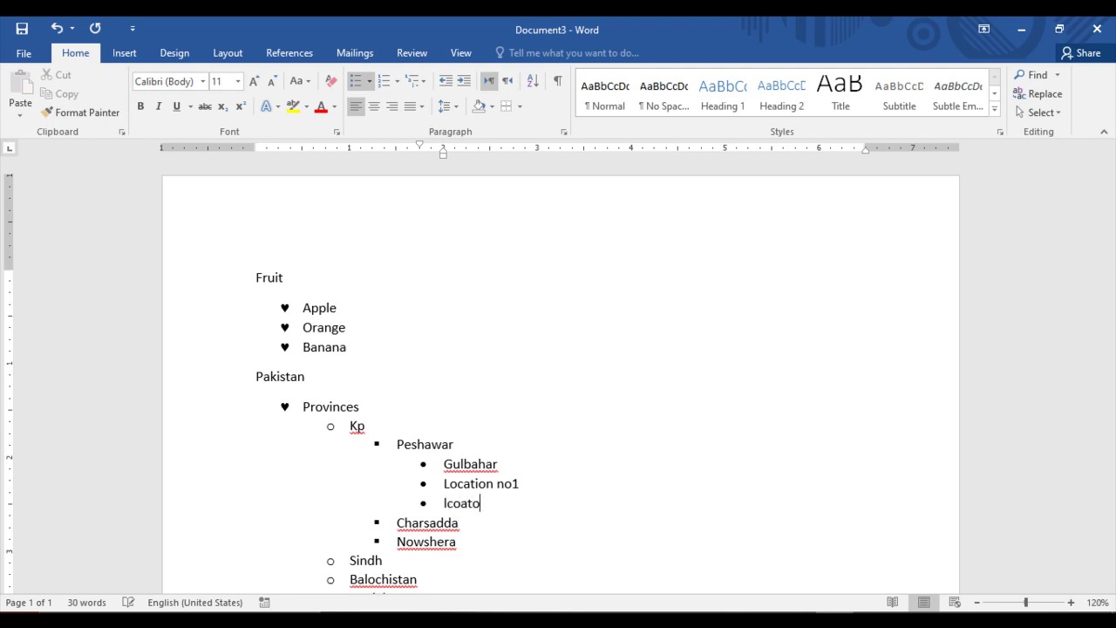
pyautogui.press('BackSpace')
pyautogui.press('BackSpace')
pyautogui.press('BackSpace')
pyautogui.press('BackSpace')
pyautogui.press('BackSpace')
pyautogui.press('BackSpace')
pyautogui.press('BackSpace')
pyautogui.write('ocation2')
pyautogui.press('Return')
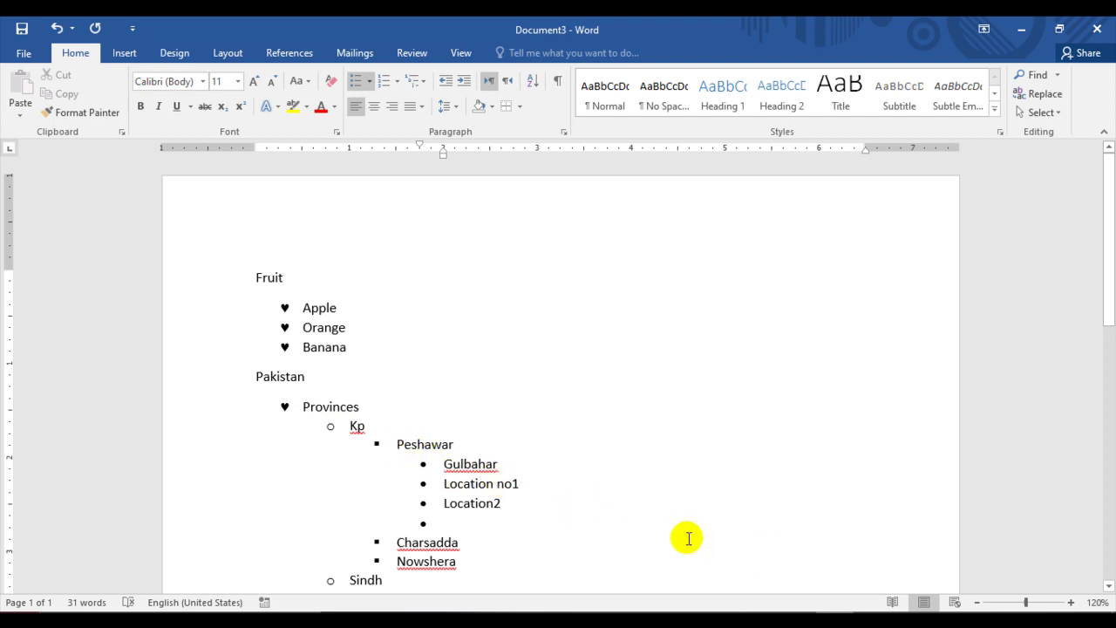
# - Nest placeholder-text bullets beneath Gulbahar at the fifth, sixth and seventh list levels
pyautogui.scroll(-1, 625, 520)
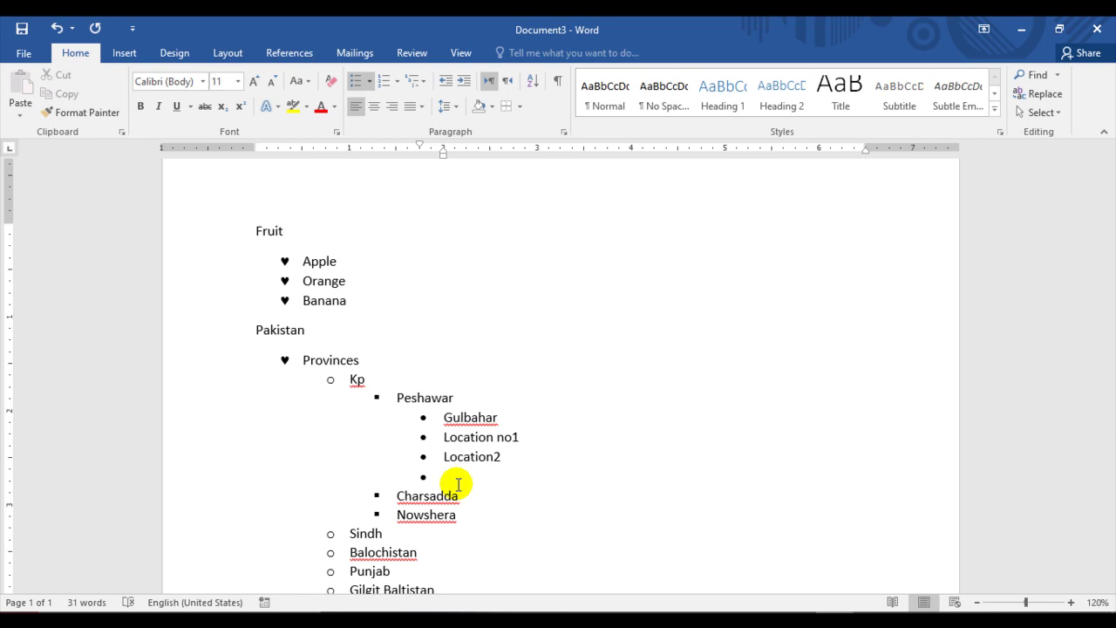
pyautogui.click(511, 423)
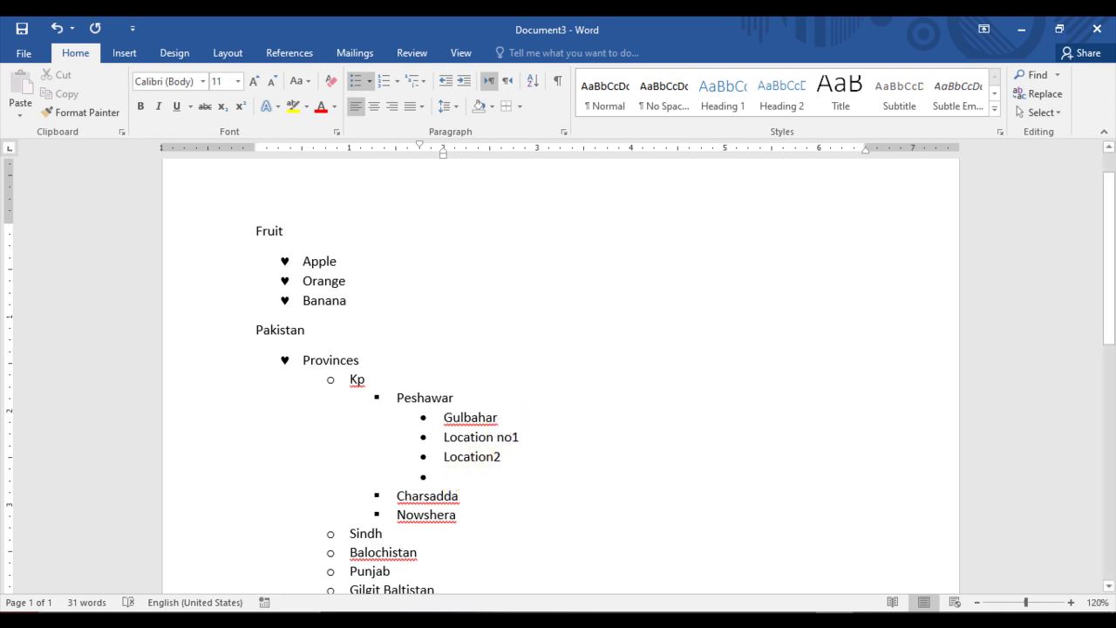
pyautogui.press('Return')
pyautogui.press('Tab')
pyautogui.write('jjkkhkjhkj')
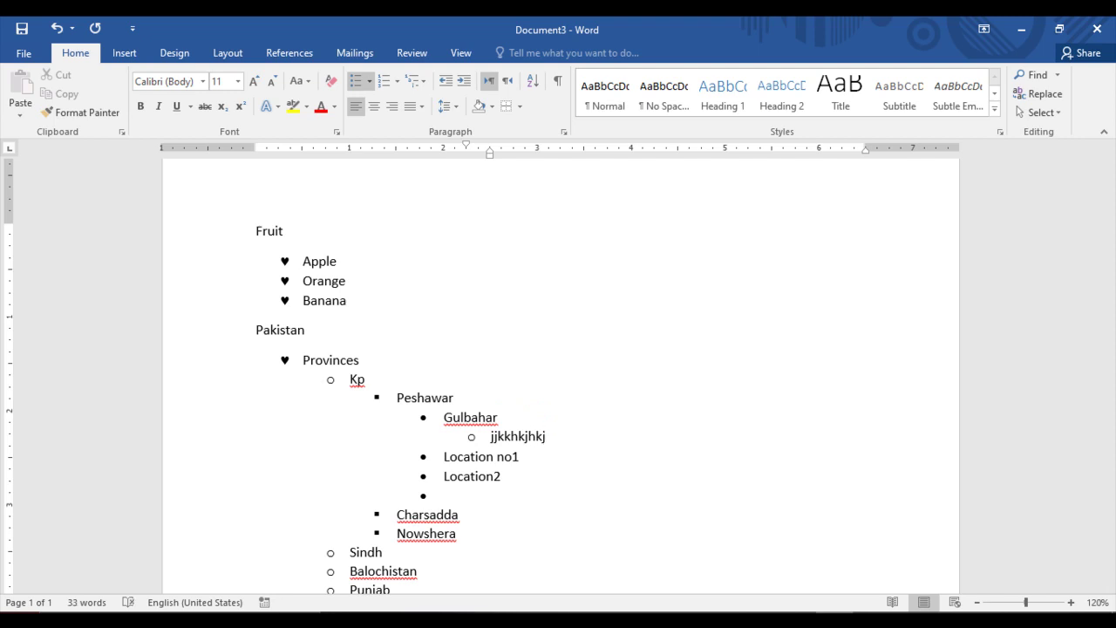
pyautogui.press('Return')
pyautogui.press('Tab')
pyautogui.write('jhkjhkjh')
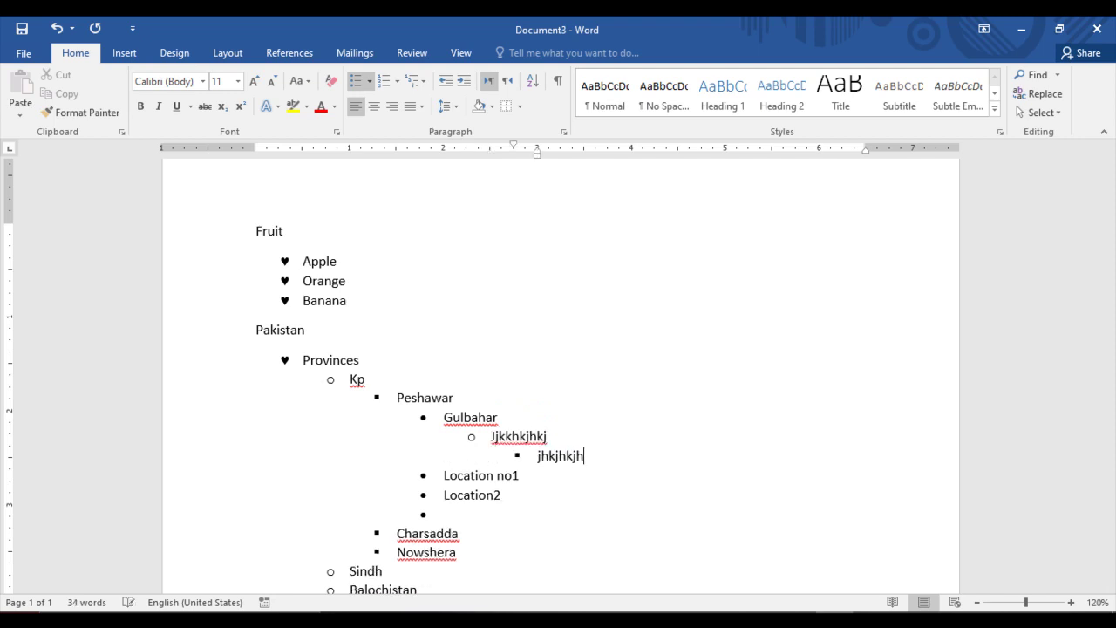
pyautogui.press('Return')
pyautogui.press('Tab')
pyautogui.write('kjjhkjhkj')
# - Continue nesting with one placeholder bullet at the eighth level and two at the ninth level
pyautogui.press('Return')
pyautogui.press('Tab')
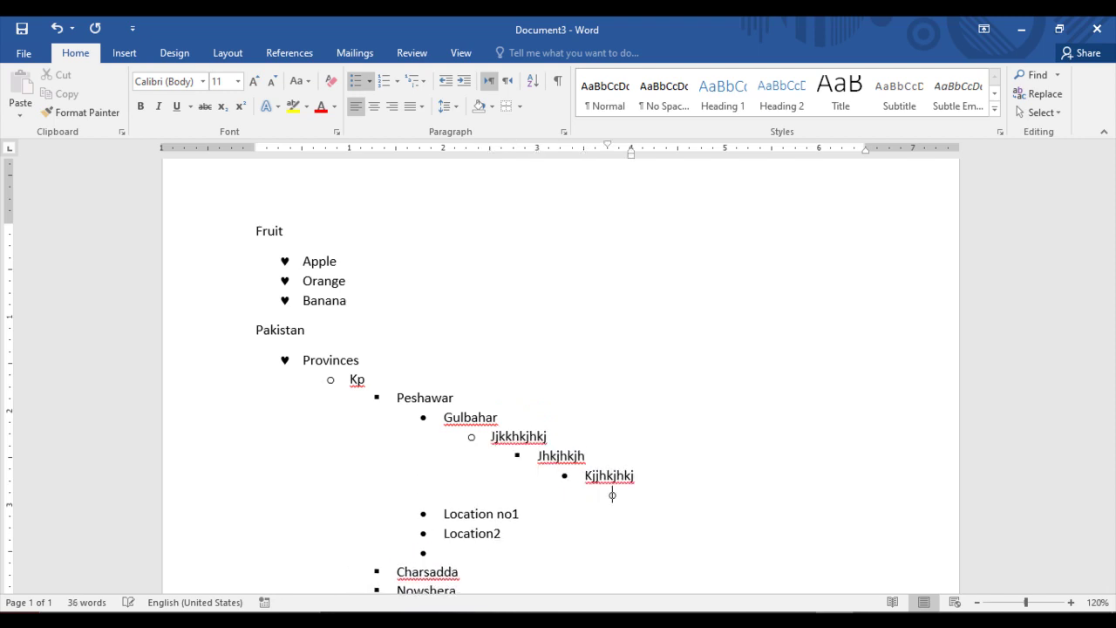
pyautogui.write('jjhkjhkj')
pyautogui.press('Return')
pyautogui.press('Tab')
pyautogui.write('kjkjh')
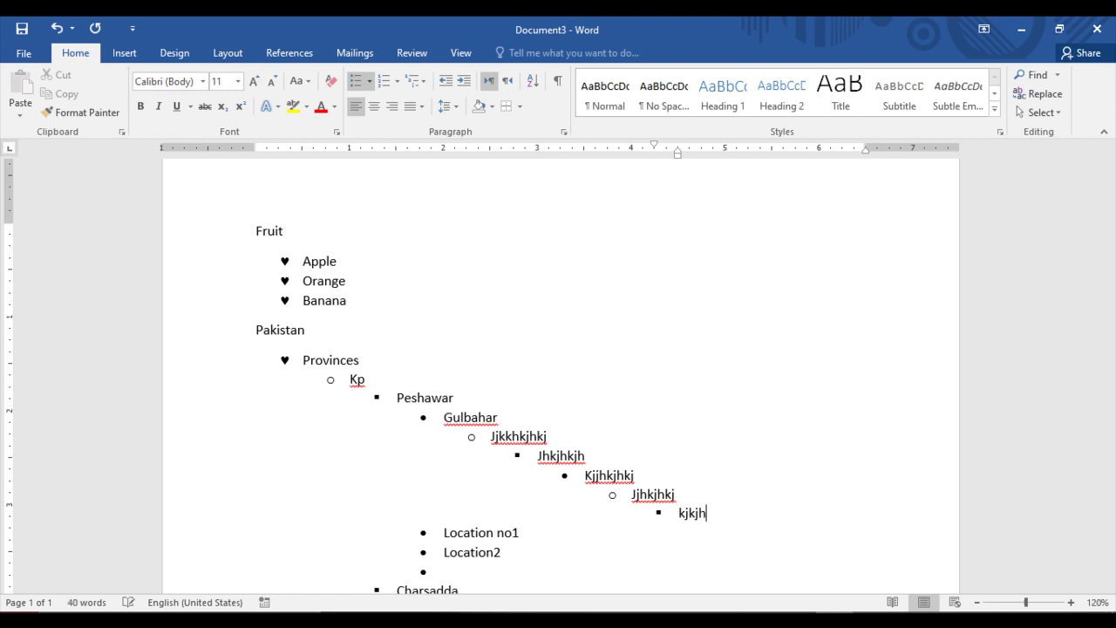
pyautogui.press('Return')
pyautogui.write('ljlhjkjhkjhk')
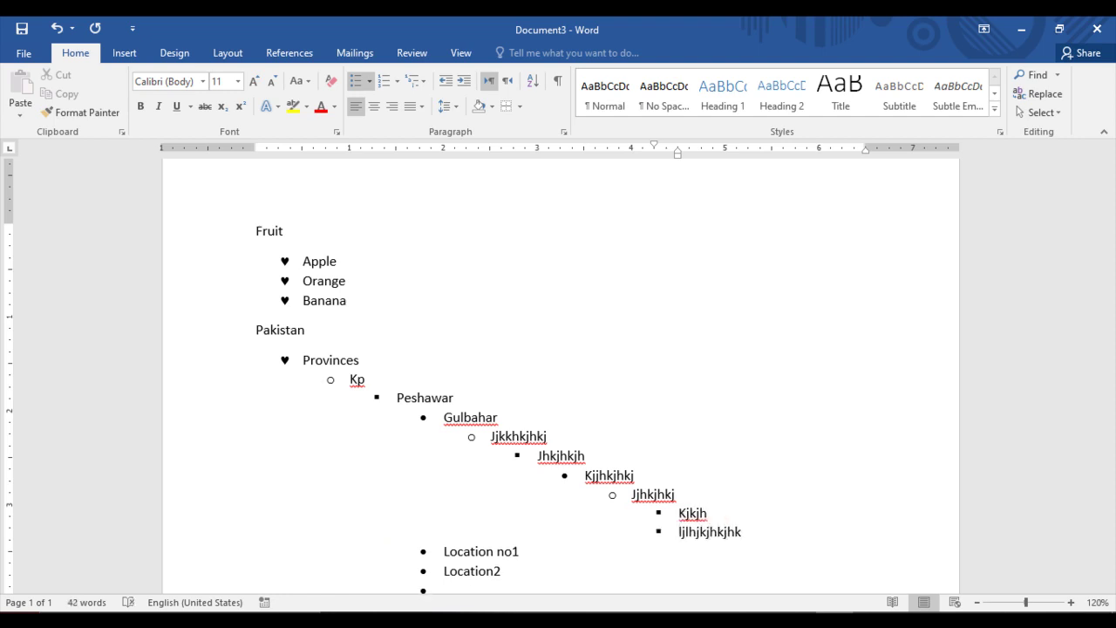
# - Undo all the nested bullets added beneath Kp, back to the plain list of five provinces
pyautogui.hotkey('ctrl', 'z')
pyautogui.hotkey('ctrl', 'z')
pyautogui.hotkey('ctrl', 'z')
pyautogui.hotkey('ctrl', 'z')
pyautogui.hotkey('ctrl', 'z')
pyautogui.hotkey('ctrl', 'z')
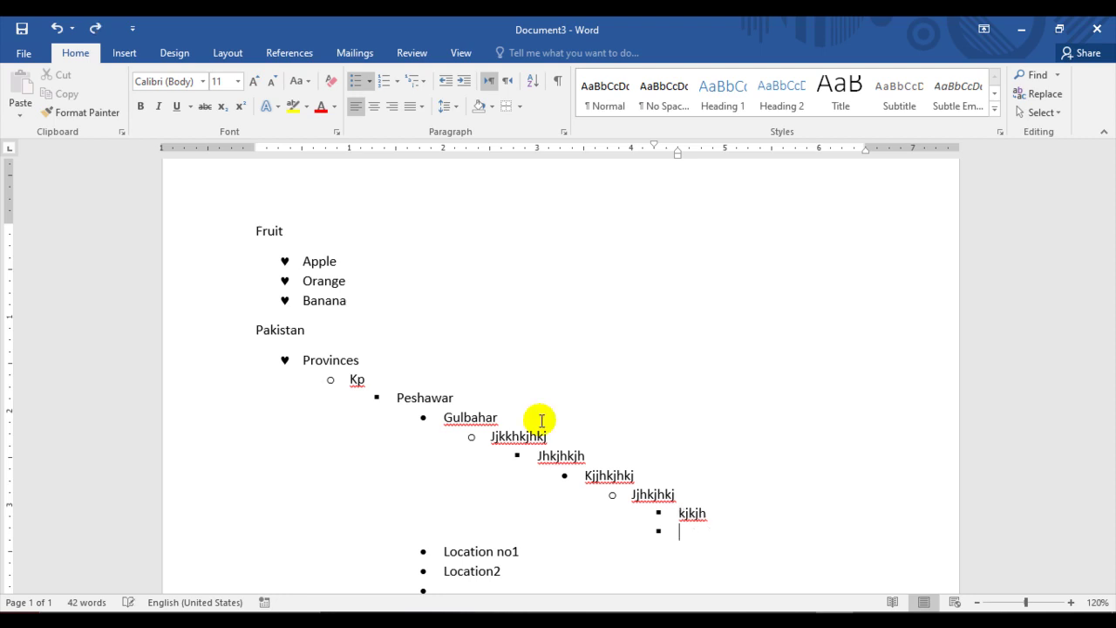
pyautogui.hotkey('ctrl', 'z')
pyautogui.hotkey('ctrl', 'z')
pyautogui.hotkey('ctrl', 'z')
pyautogui.hotkey('ctrl', 'z')
pyautogui.hotkey('ctrl', 'z')
pyautogui.hotkey('ctrl', 'z')
pyautogui.hotkey('ctrl', 'z')
pyautogui.hotkey('ctrl', 'z')
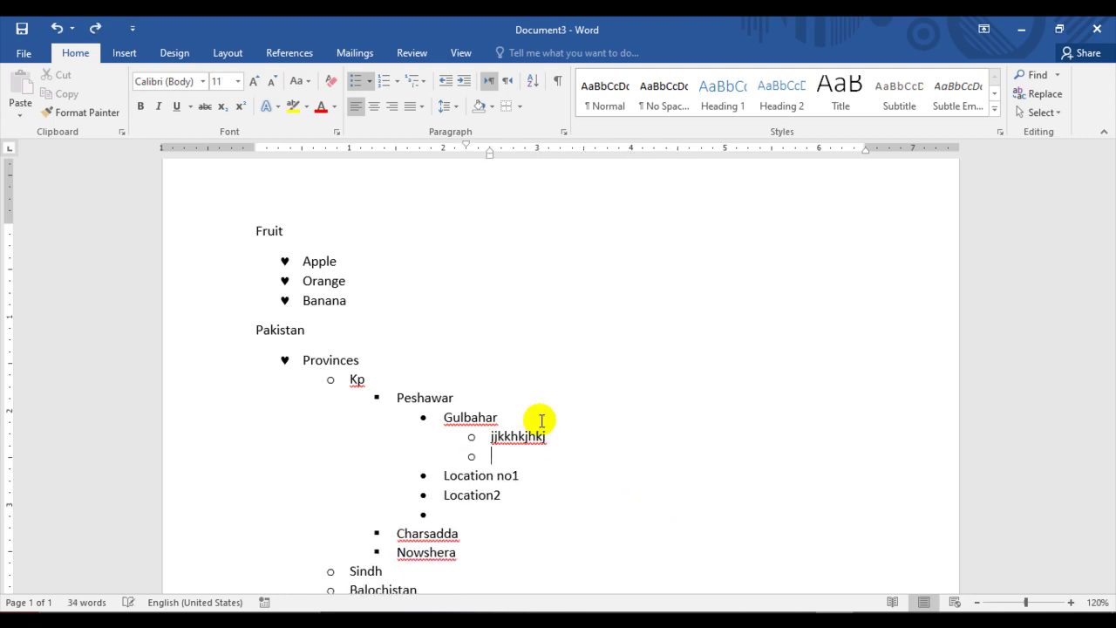
pyautogui.hotkey('ctrl', 'z')
pyautogui.hotkey('ctrl', 'z')
pyautogui.hotkey('ctrl', 'z')
pyautogui.hotkey('ctrl', 'z')
pyautogui.hotkey('ctrl', 'z')
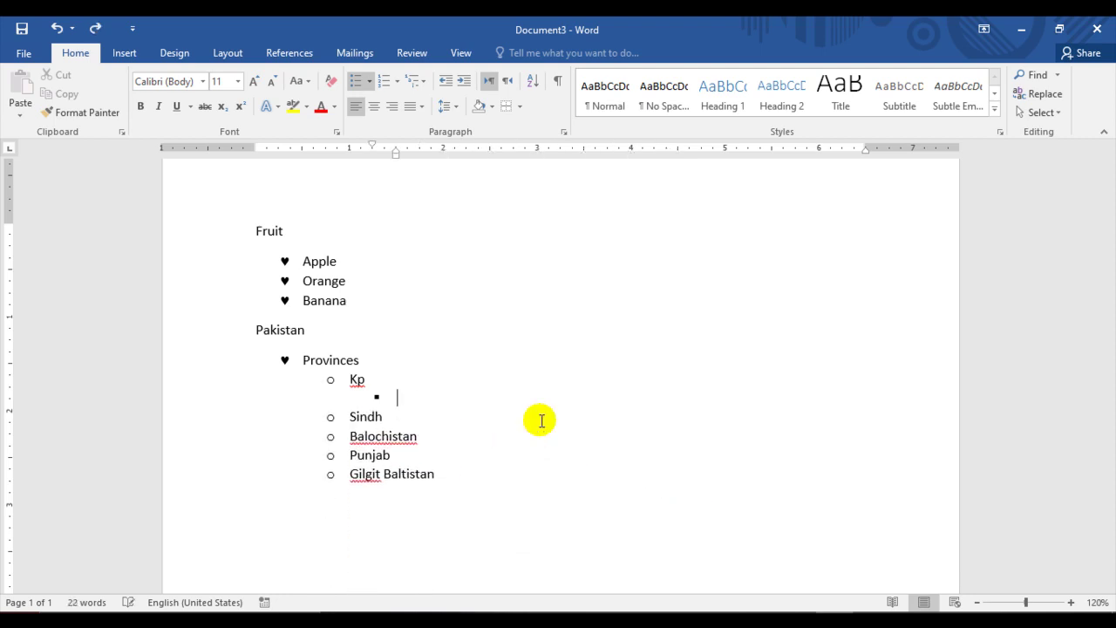
pyautogui.hotkey('ctrl', 'z')
pyautogui.hotkey('ctrl', 'z')
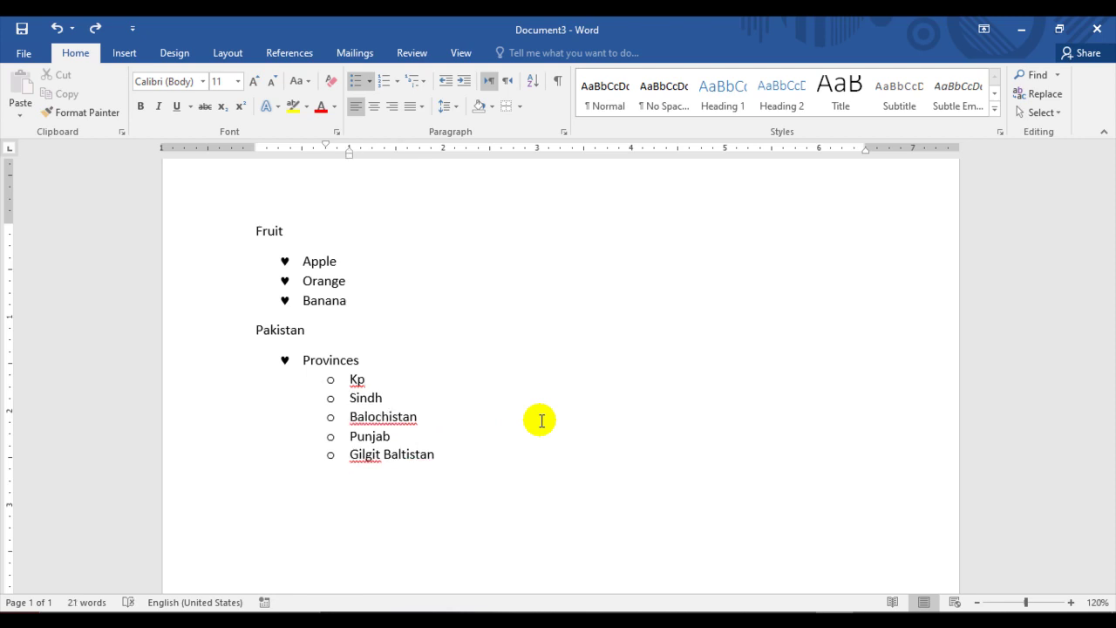
# - End the bulleted list after Gilgit Baltistan and generate a sample paragraph below it with =rand(1)
pyautogui.click(461, 460)
pyautogui.press('Return')
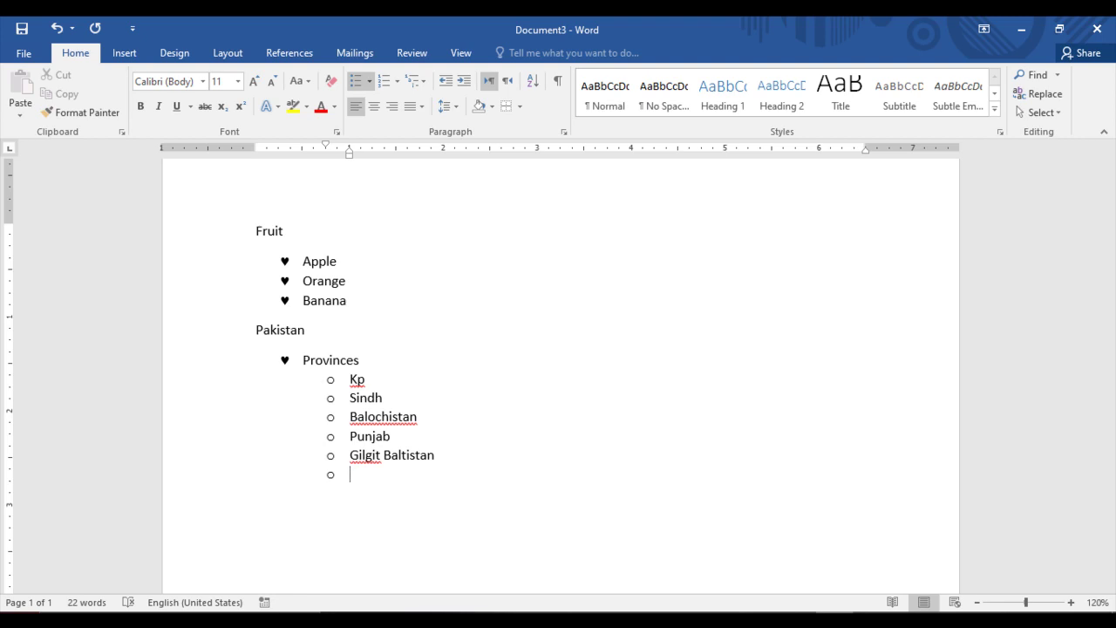
pyautogui.hotkey('shift', 'Tab')
pyautogui.press('Return')
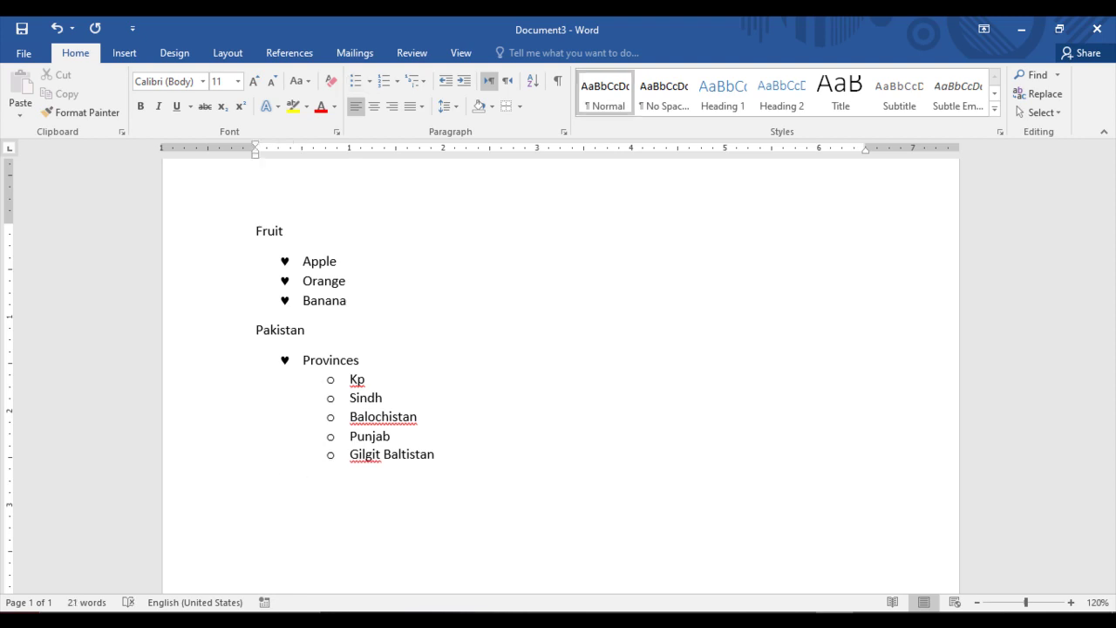
pyautogui.write('=rand')
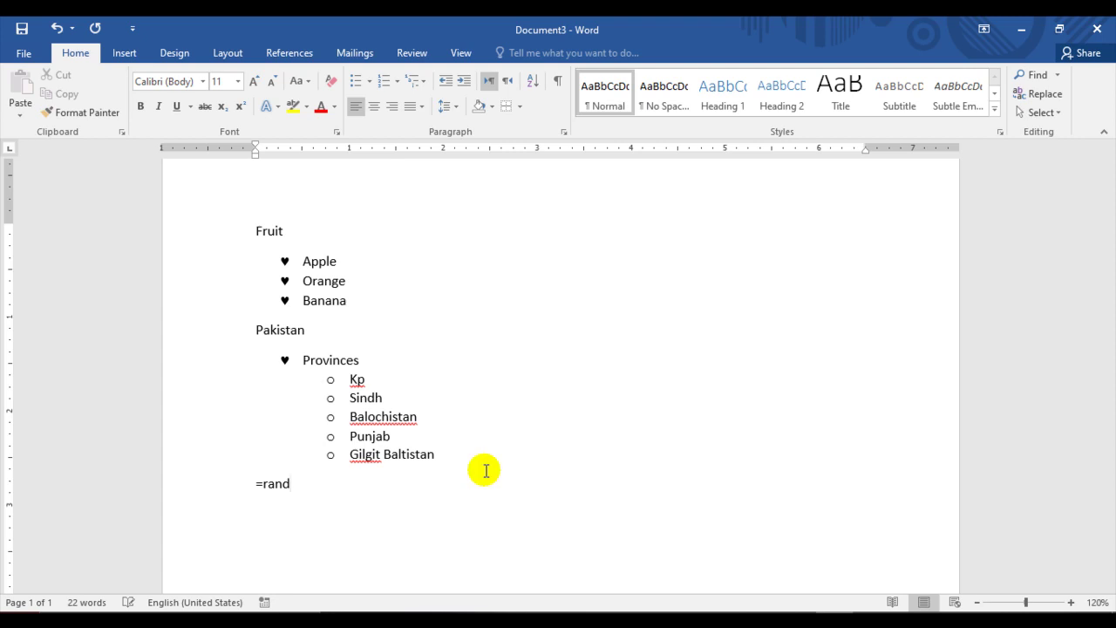
pyautogui.write('(1)')
pyautogui.press('Return')
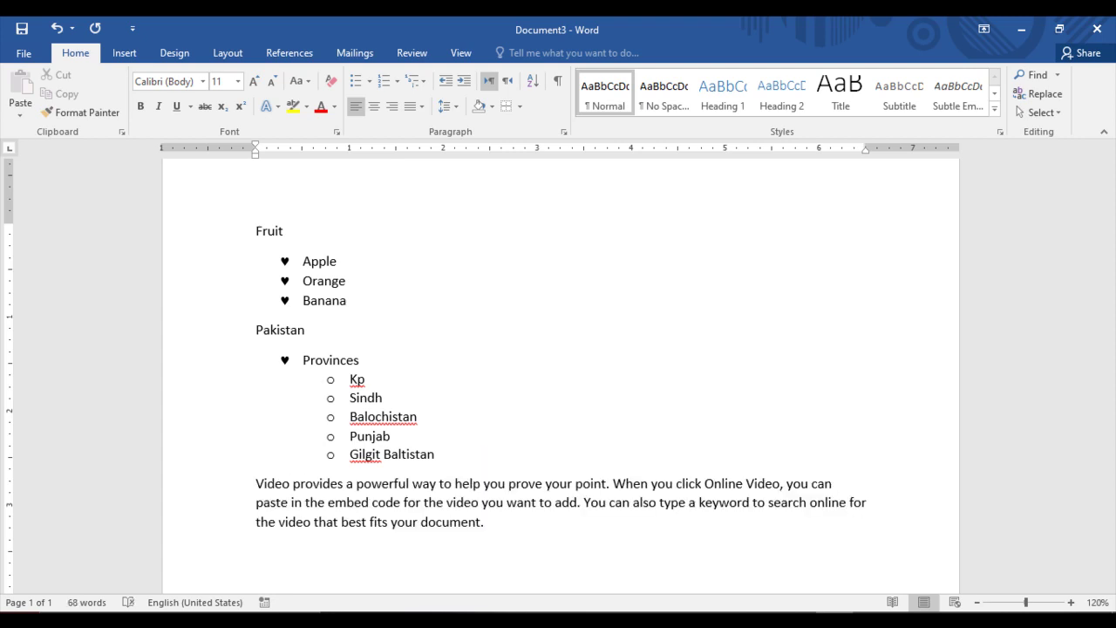
# - Enter the heading Peshawar below the sample paragraph and start a heart-bulleted list under it
pyautogui.write('Peshawar')
pyautogui.press('Return')
pyautogui.click(353, 80)
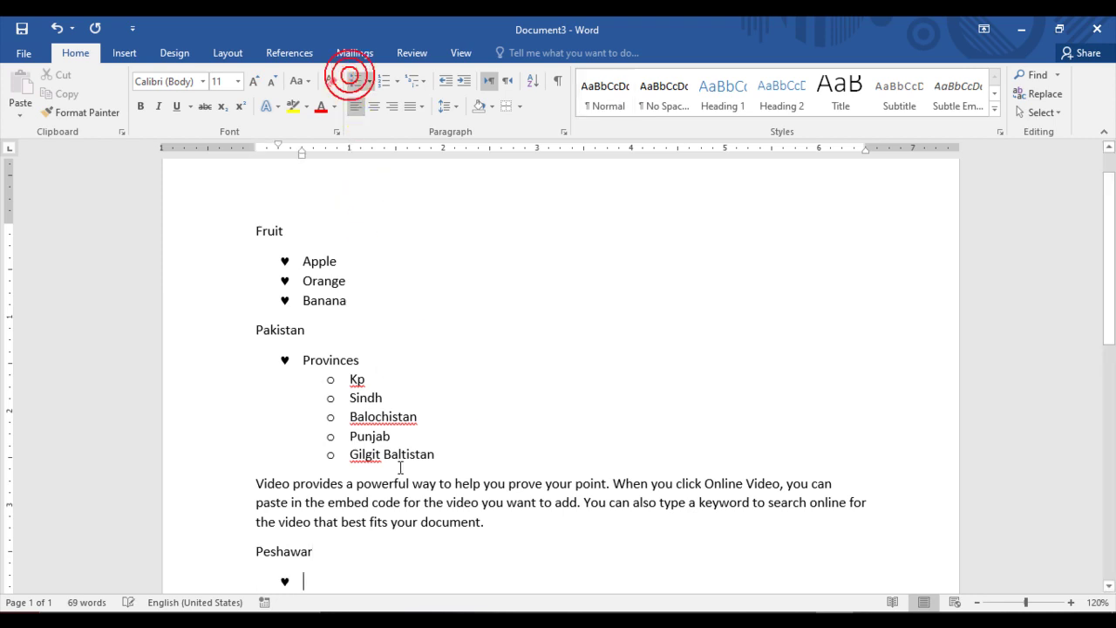
pyautogui.scroll(-2, 403, 512)
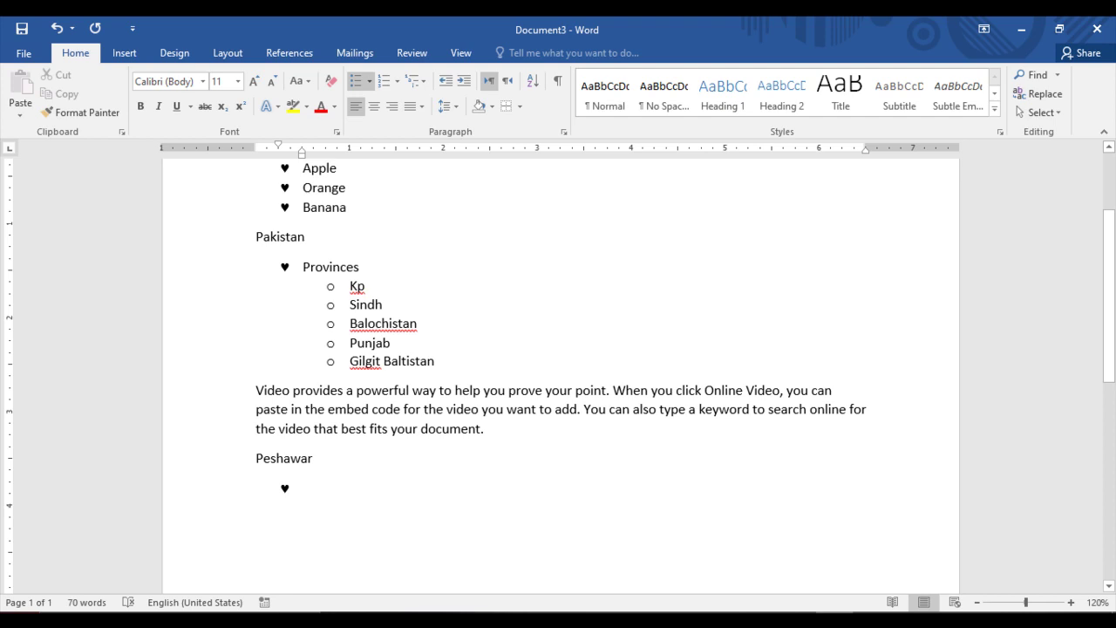
pyautogui.write('=rand(2)')
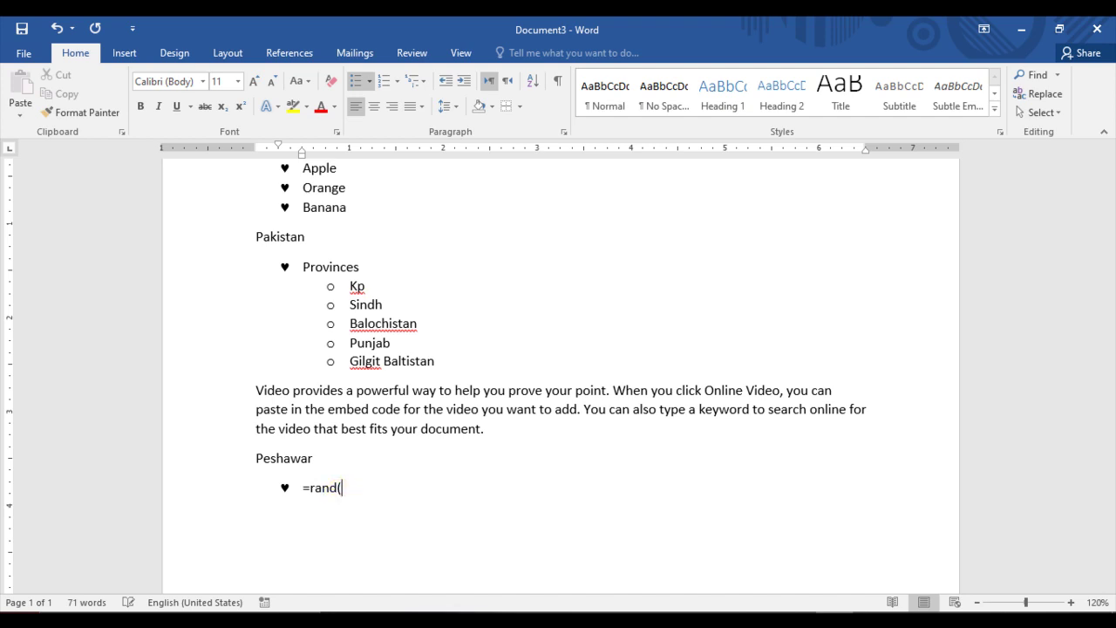
pyautogui.press('Return')
pyautogui.press('BackSpace')
pyautogui.press('BackSpace')
pyautogui.press('BackSpace')
pyautogui.press('BackSpace')
pyautogui.press('BackSpace')
pyautogui.press('BackSpace')
pyautogui.press('BackSpace')
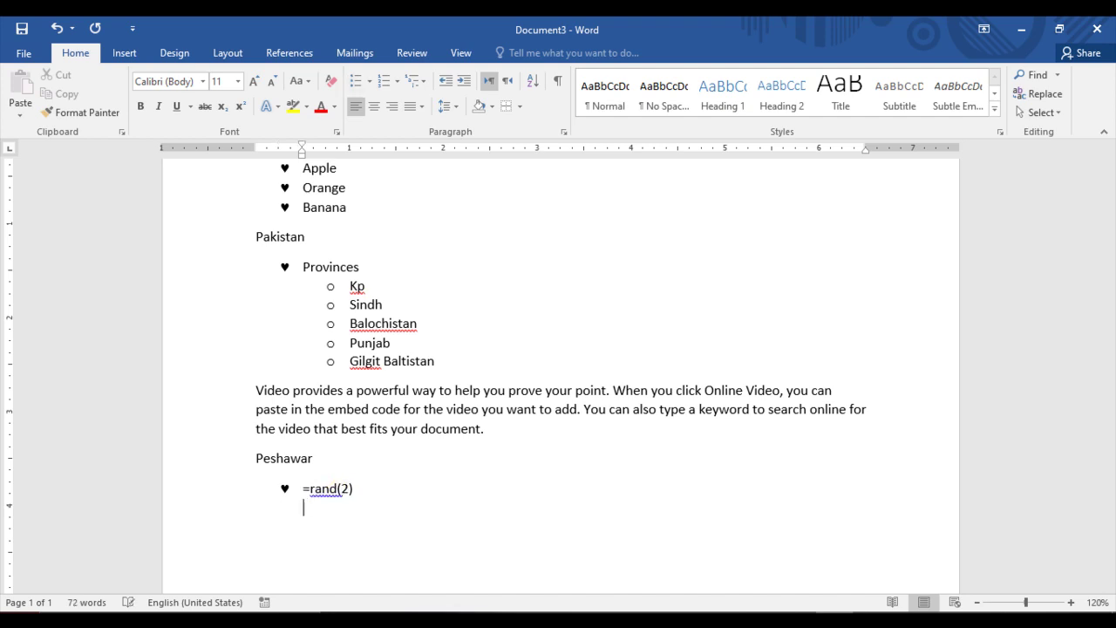
pyautogui.press('BackSpace')
pyautogui.press('BackSpace')
pyautogui.press('BackSpace')
pyautogui.press('BackSpace')
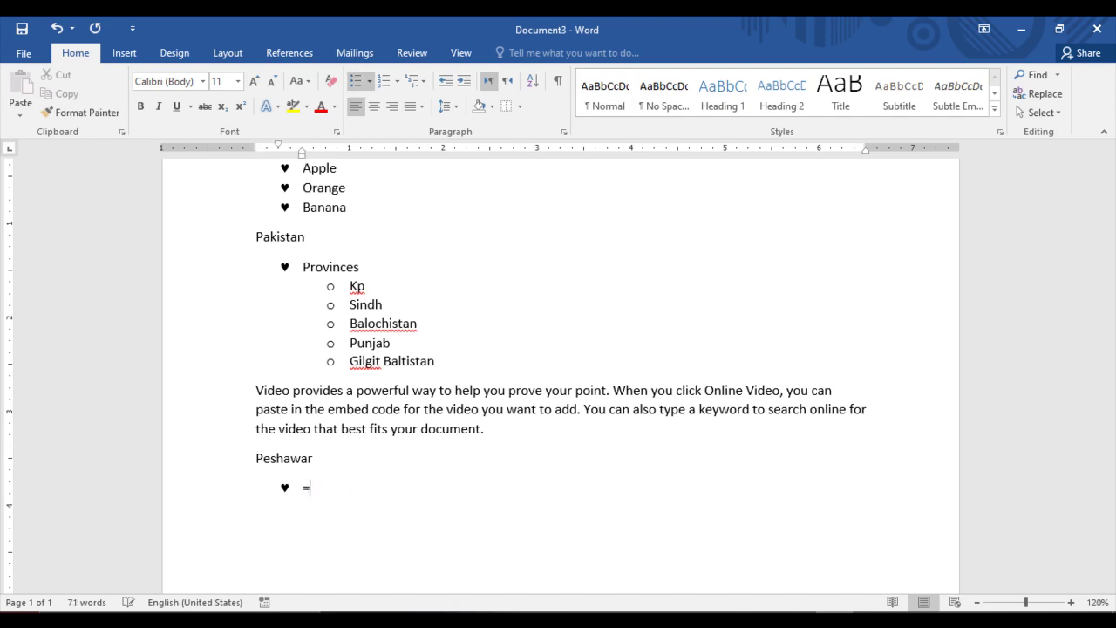
# - Enter "This is a beautiful city." as the first bullet under Peshawar
pyautogui.write('This is m')
pyautogui.press('BackSpace')
pyautogui.write('snee')
pyautogui.press('BackSpace')
pyautogui.press('BackSpace')
pyautogui.press('BackSpace')
pyautogui.press('BackSpace')
pyautogui.write('an')
pyautogui.press('BackSpace')
pyautogui.press('BackSpace')
pyautogui.write('a beautiful city.')
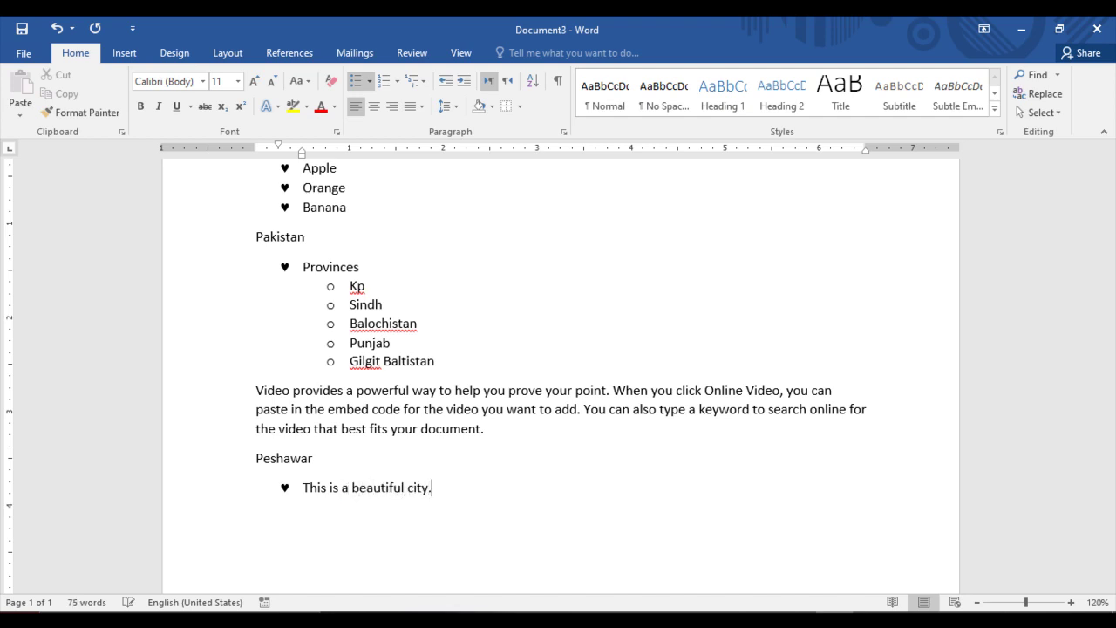
# - Add the bullets "I like Peshawar." and "Peshawar is the city of flowers." under Peshawar, and end the list
pyautogui.press('Return')
pyautogui.write('I like peshawar')
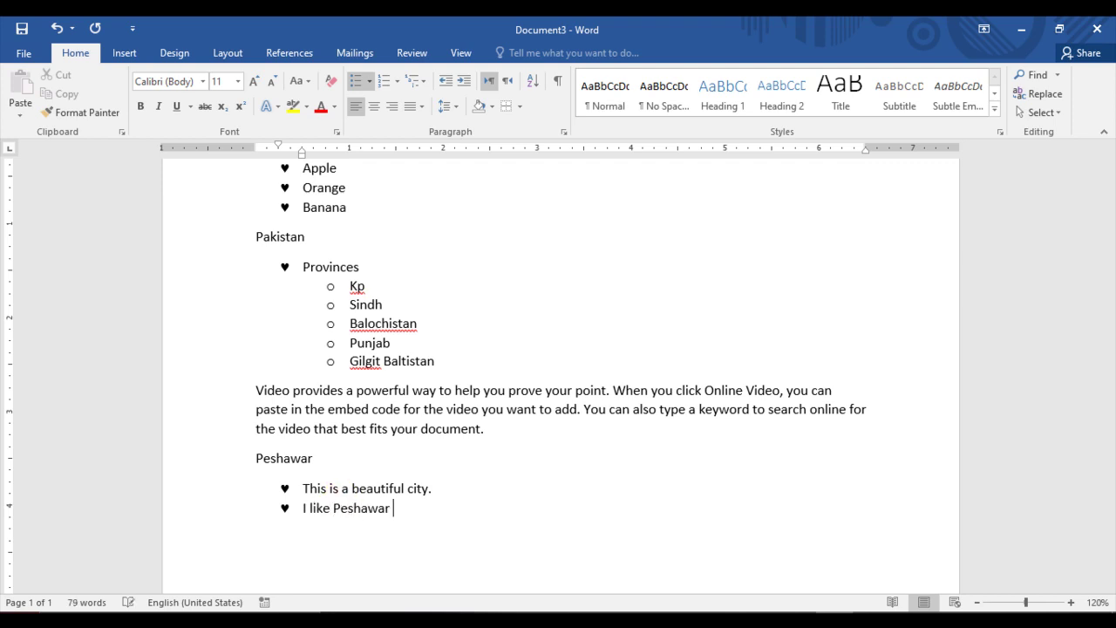
pyautogui.write(' .')
pyautogui.press('Return')
pyautogui.write('Peshawar is kn')
pyautogui.press('BackSpace')
pyautogui.press('BackSpace')
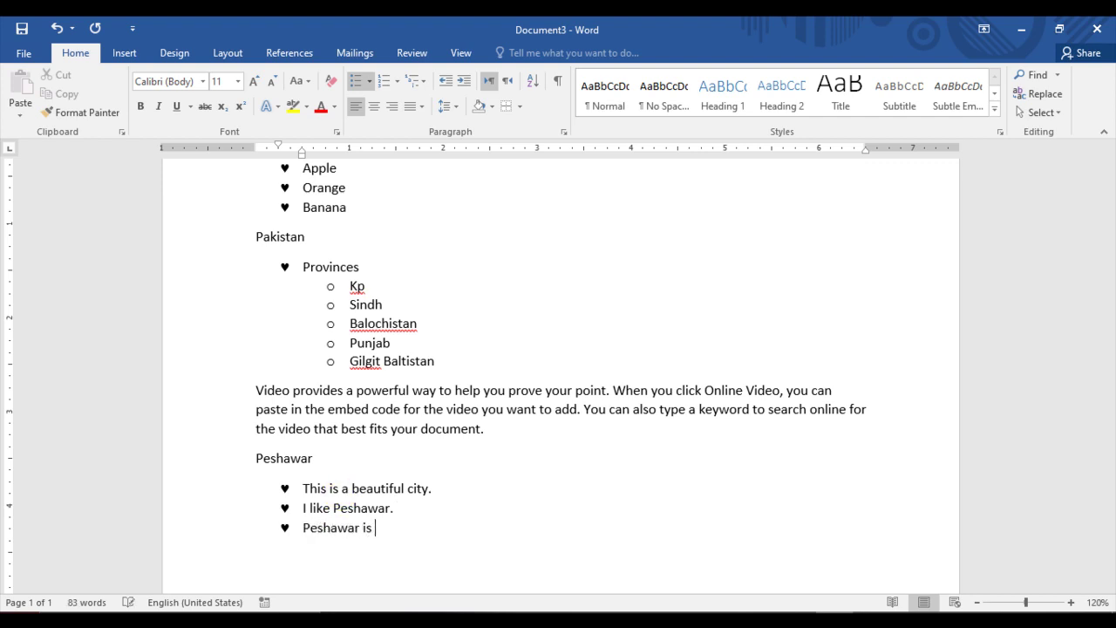
pyautogui.write('the city of flowers.')
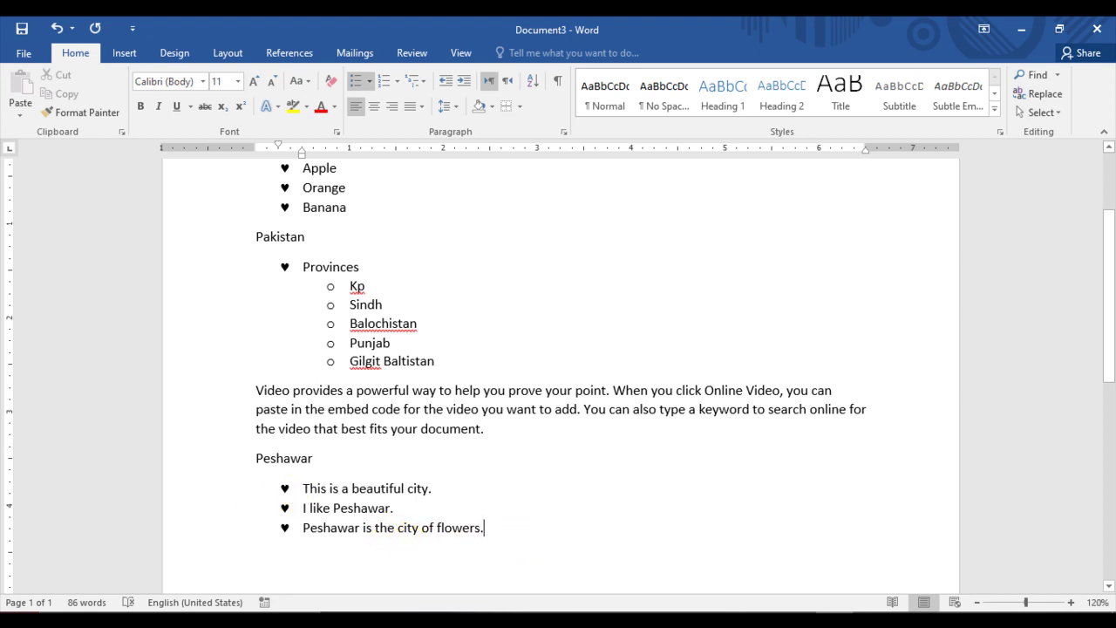
pyautogui.press('Return')
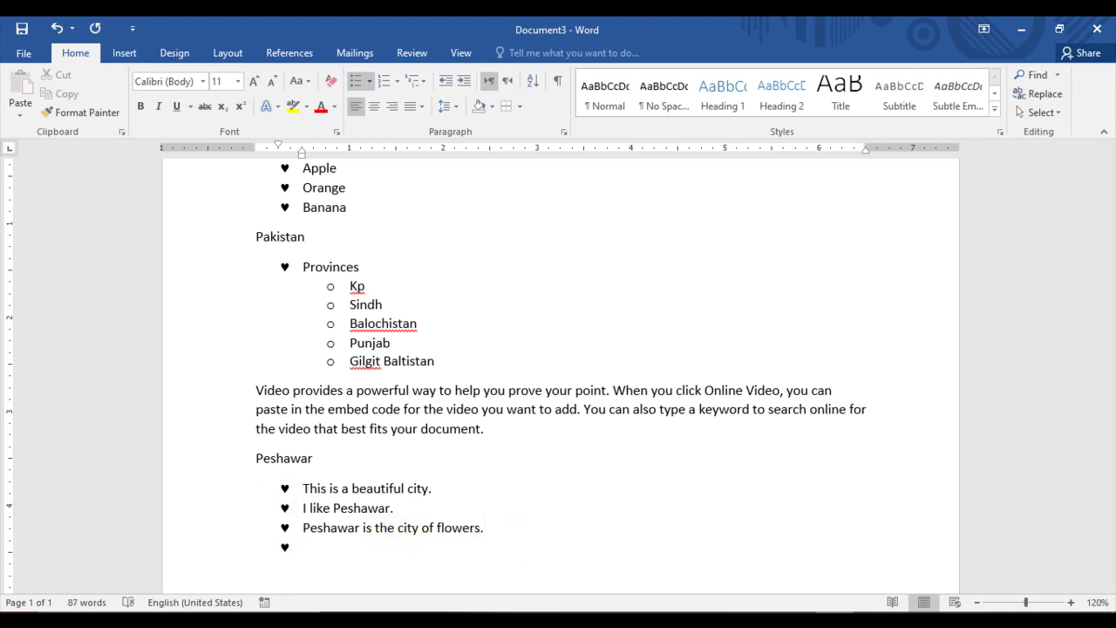
pyautogui.press('Return')
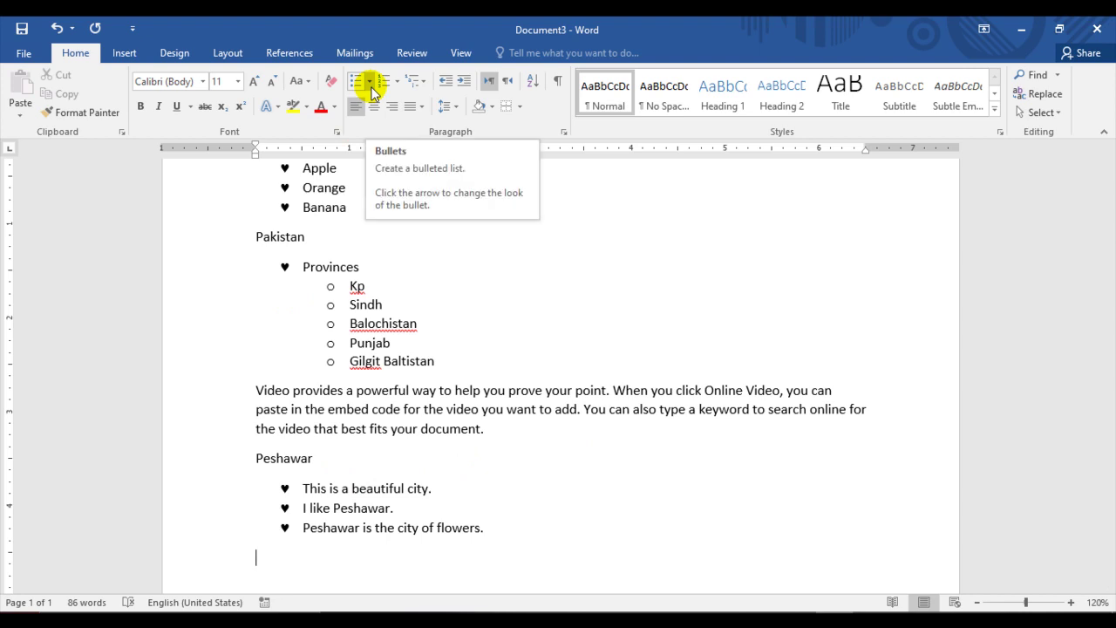
# - Change the Fruit list's heart bullets to the 1., 2., 3. number format
pyautogui.scroll(3, 287, 343)
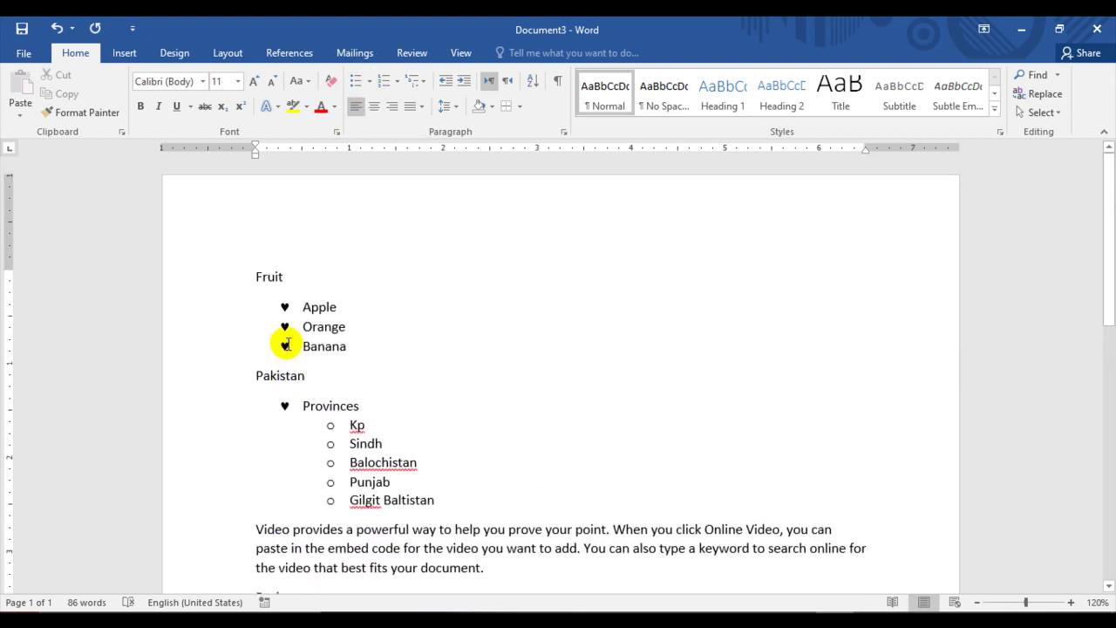
pyautogui.scroll(-2, 299, 411)
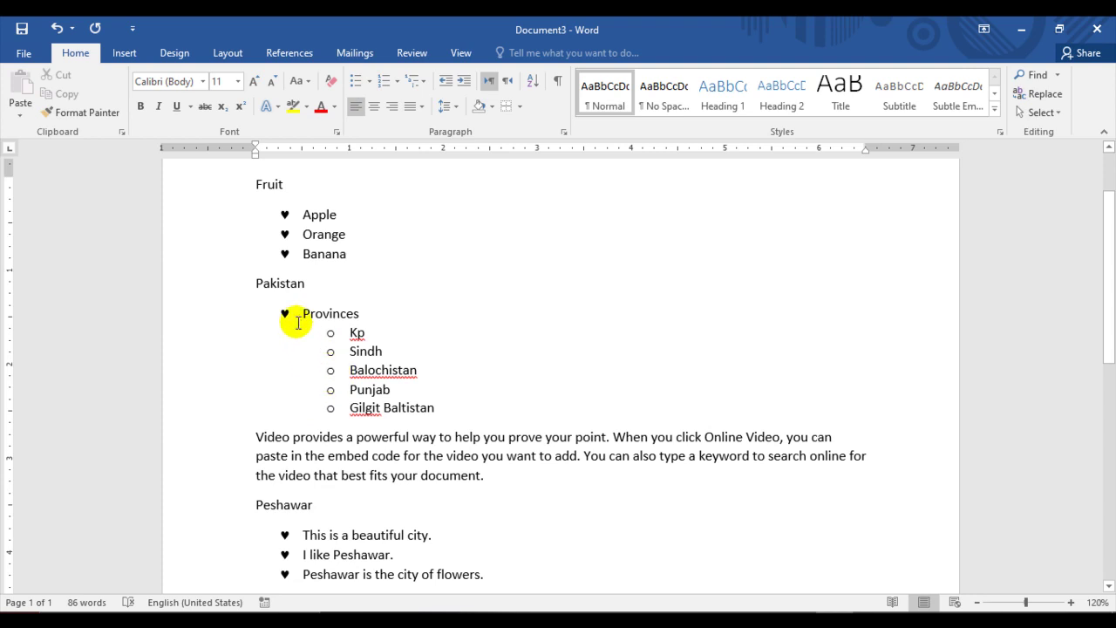
pyautogui.click(283, 216)
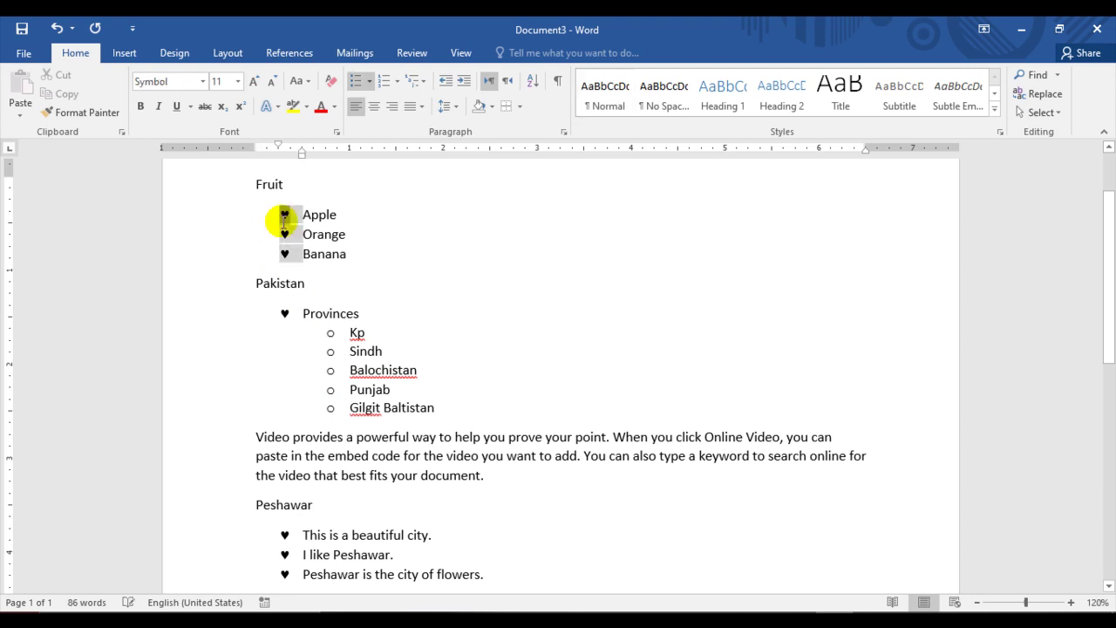
pyautogui.click(396, 86)
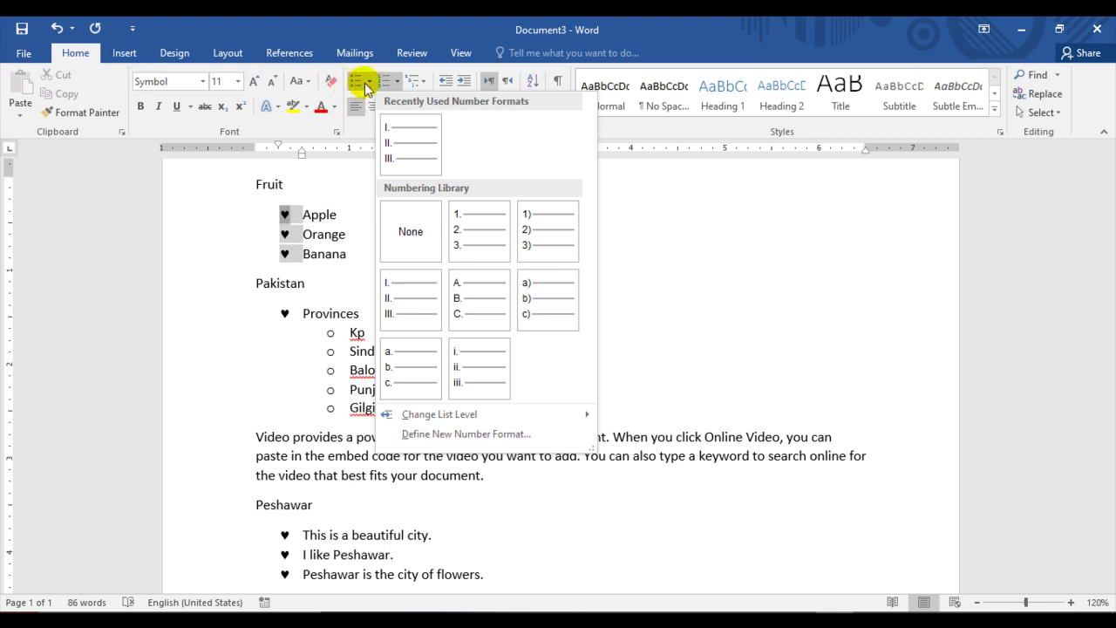
pyautogui.click(476, 244)
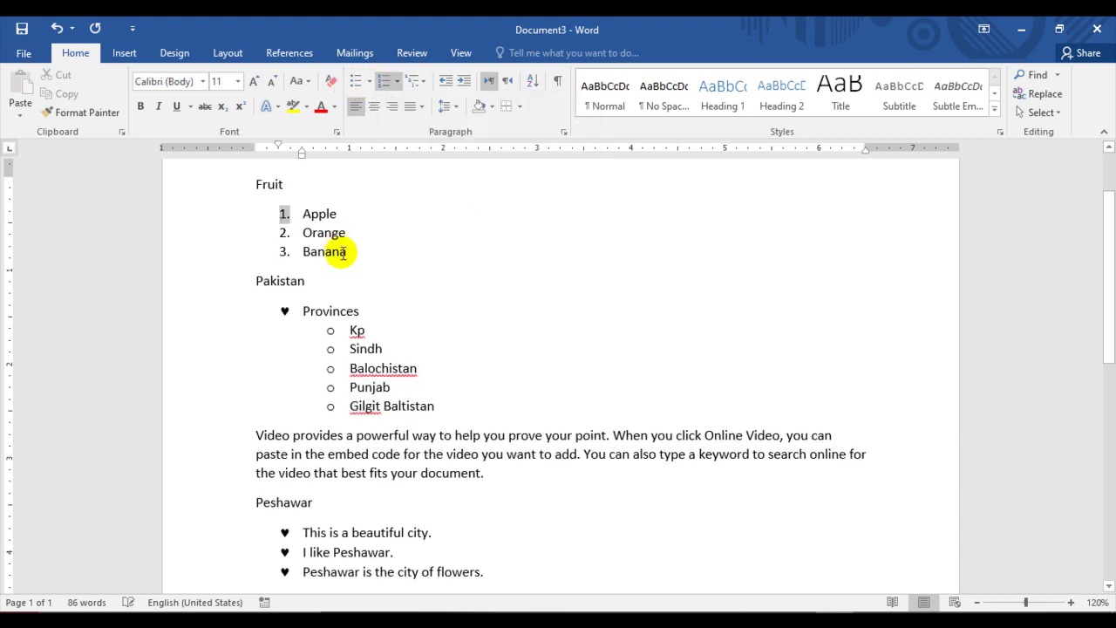
# - Number the five provinces from Kp to Gilgit Baltistan in the 1., 2., 3. format
pyautogui.click(330, 329)
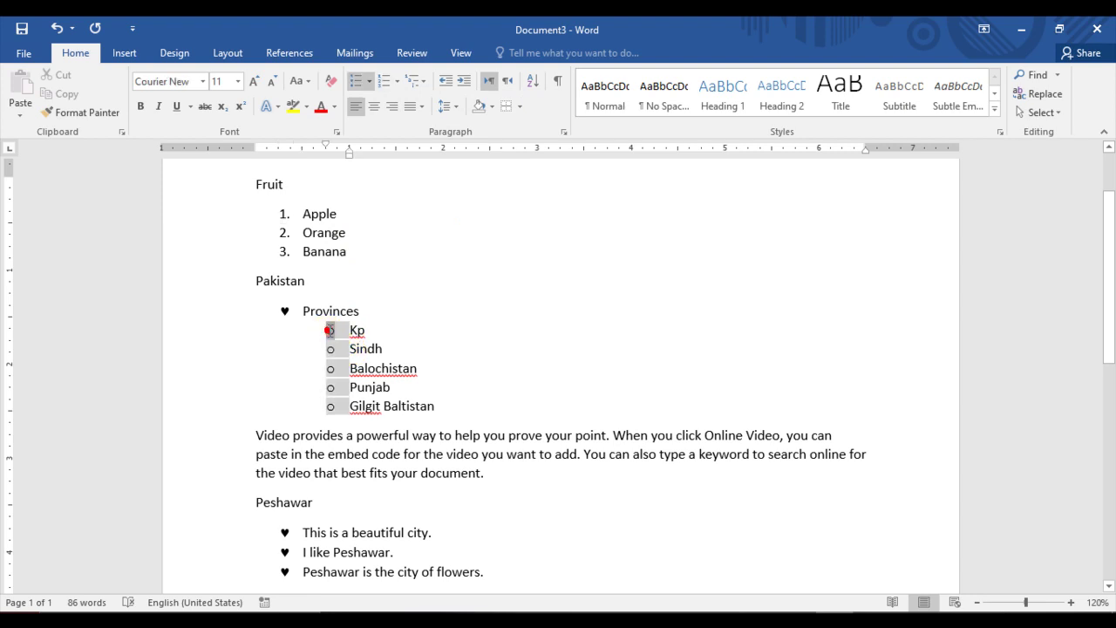
pyautogui.click(396, 81)
pyautogui.click(472, 222)
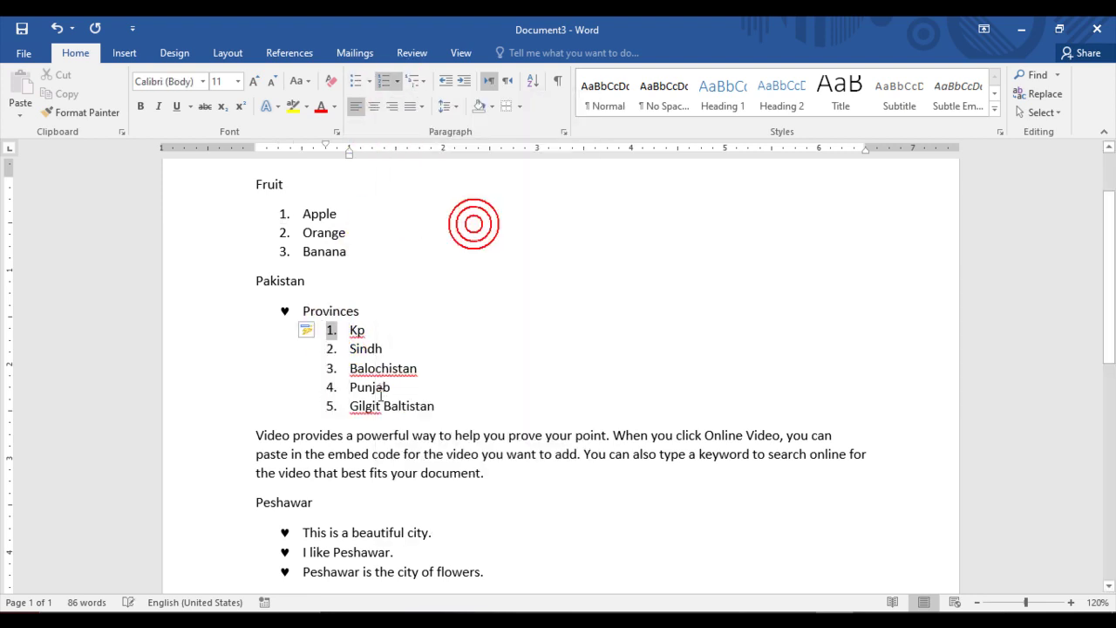
# - Change the remaining heart bullets of the Peshawar sentences and Provinces to the lowercase Roman i., ii., iii. number format
pyautogui.click(284, 532)
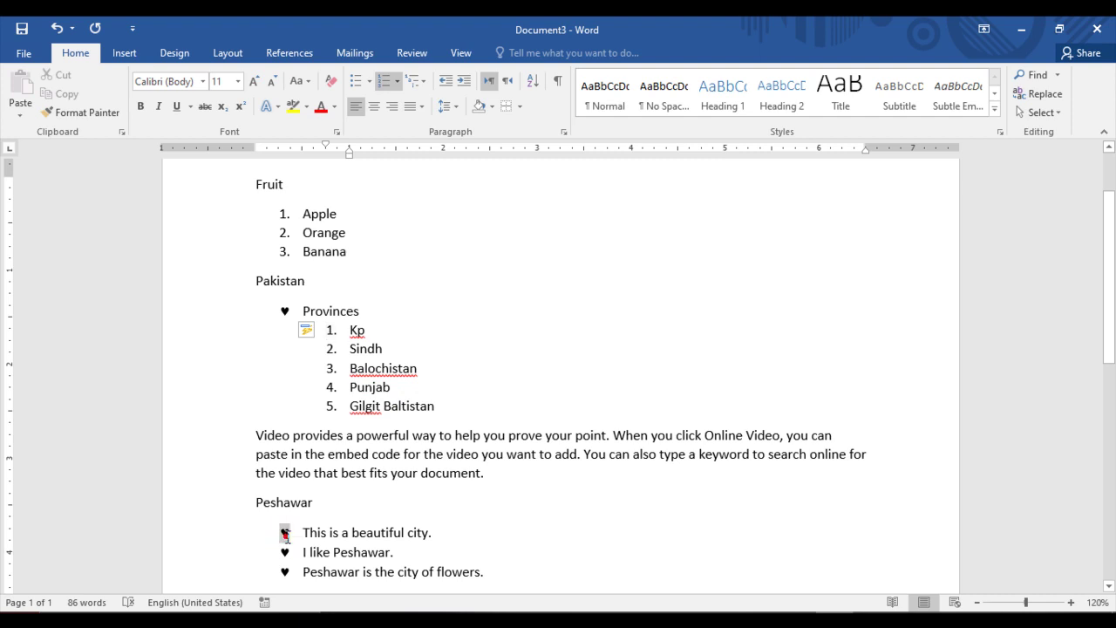
pyautogui.click(396, 81)
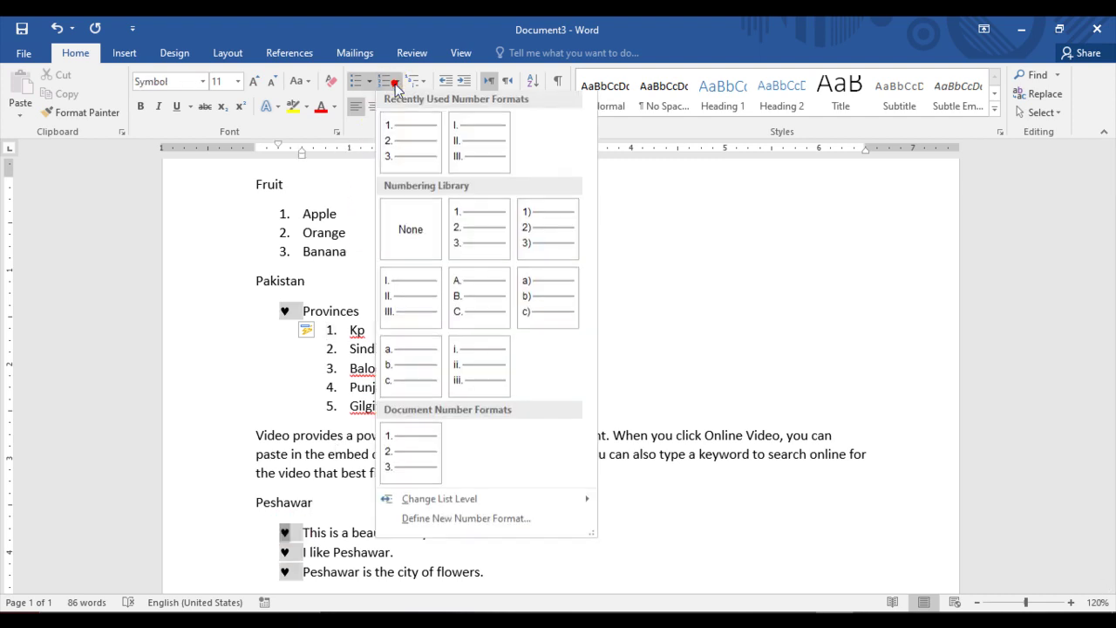
pyautogui.click(474, 370)
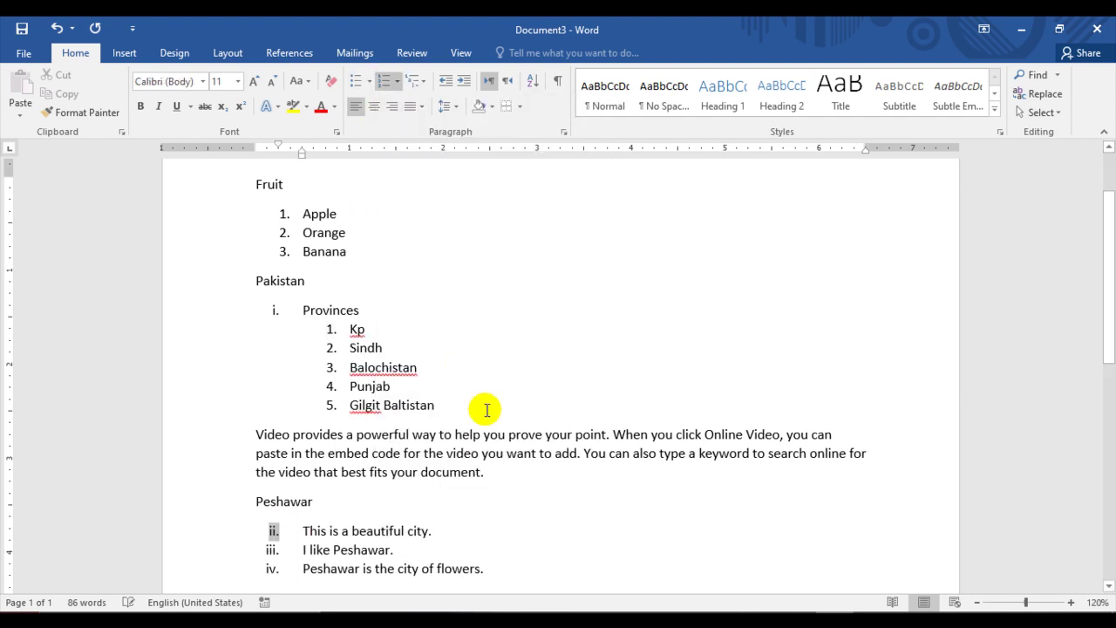
pyautogui.scroll(-2, 481, 406)
pyautogui.click(504, 470)
pyautogui.scroll(4, 420, 349)
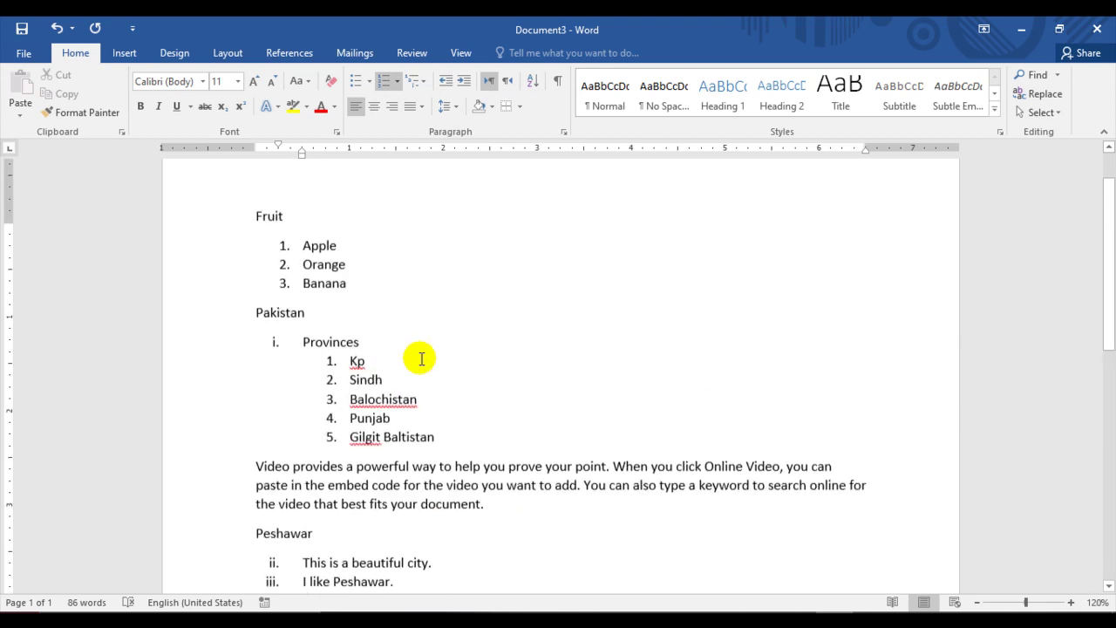
pyautogui.scroll(-2, 424, 330)
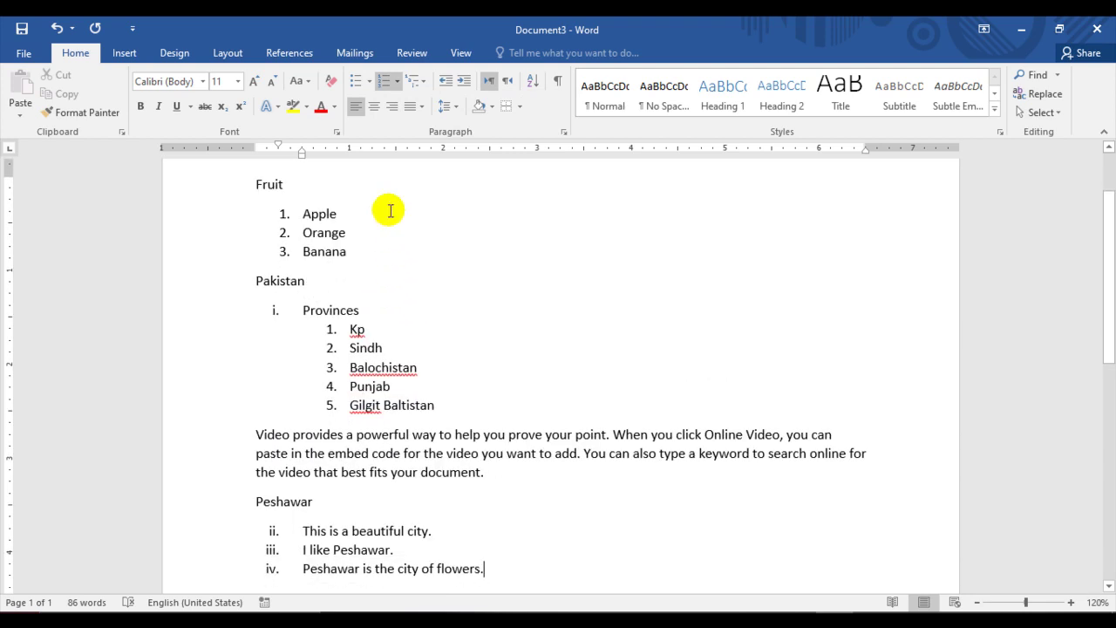
pyautogui.click(368, 81)
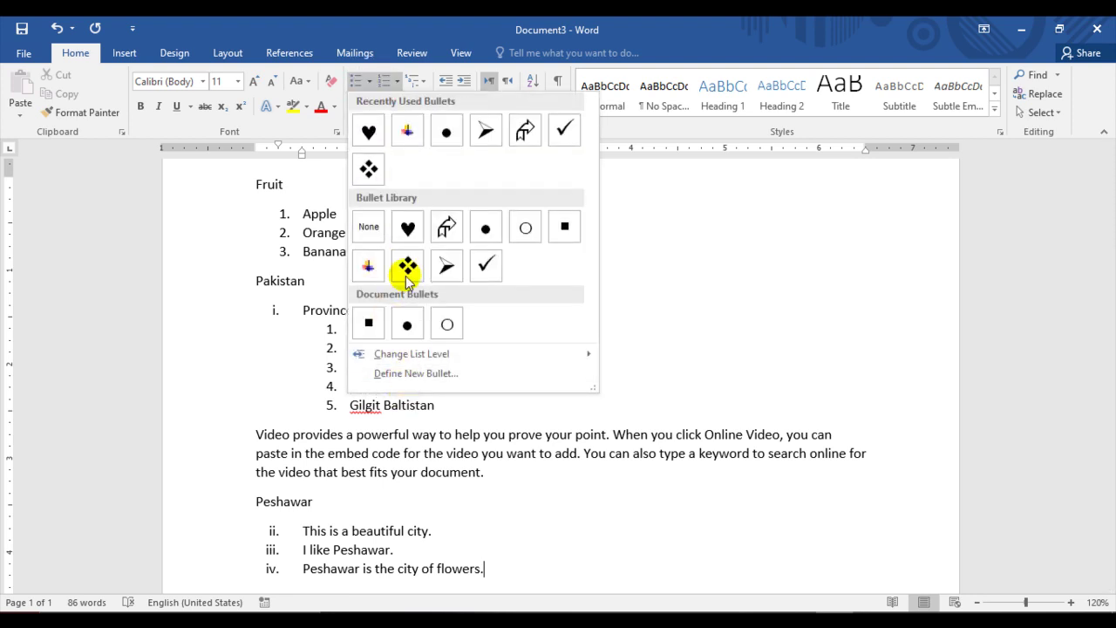
pyautogui.click(397, 82)
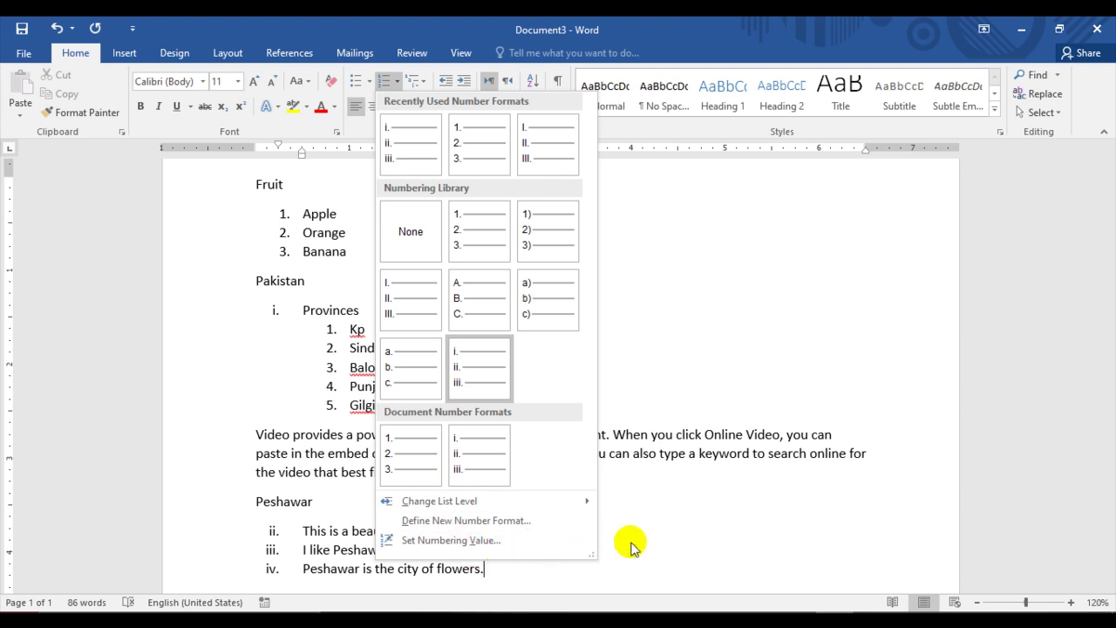
pyautogui.click(658, 538)
pyautogui.click(396, 81)
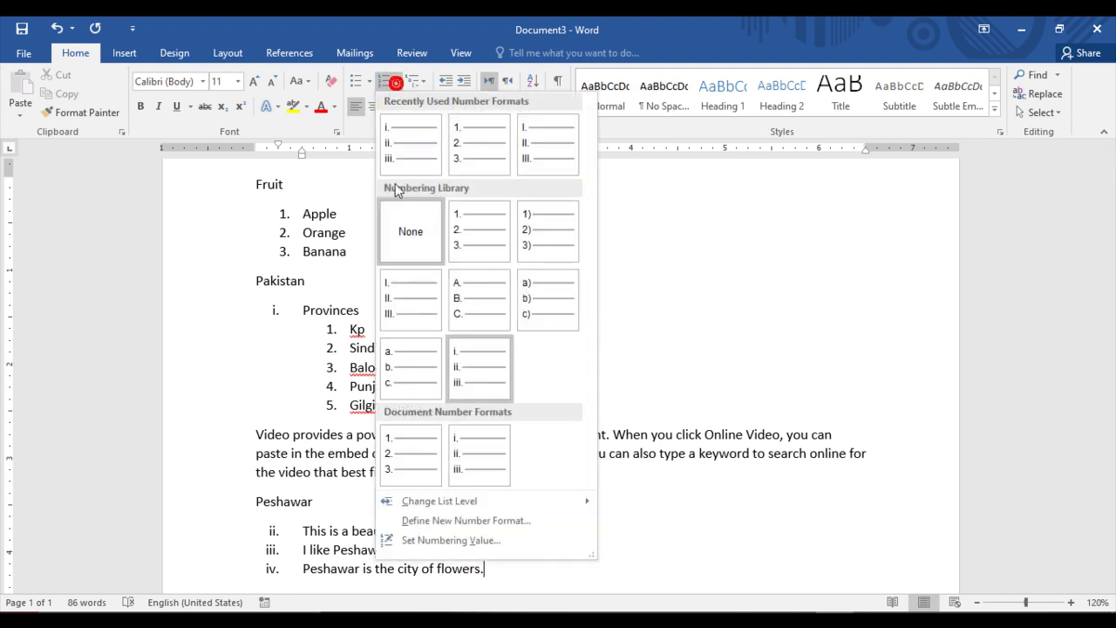
pyautogui.click(652, 501)
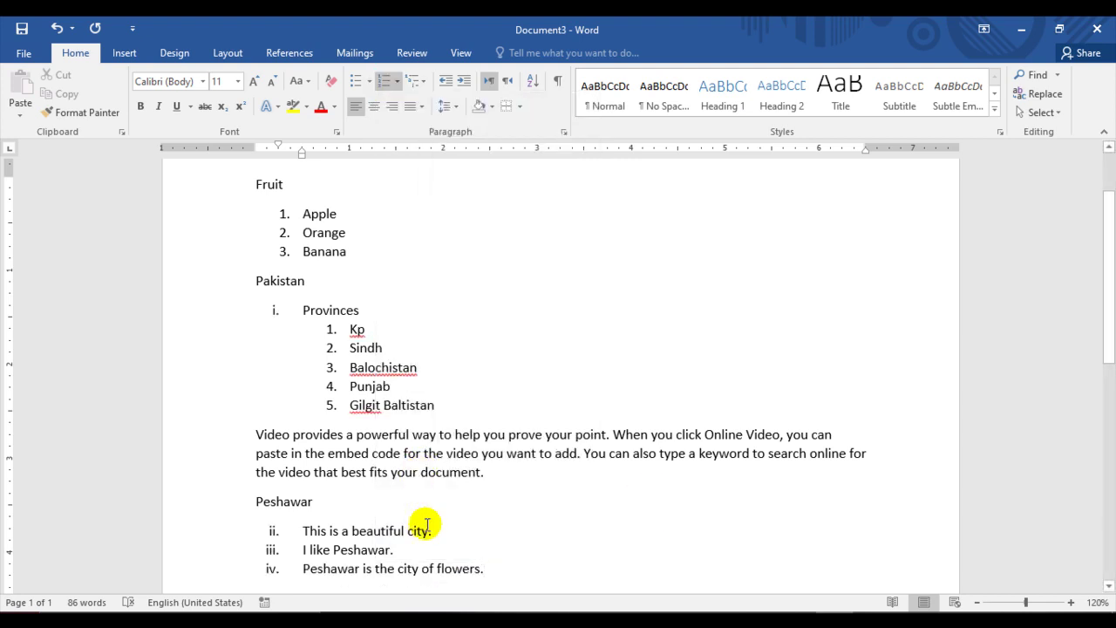
# - End the numbered list after the last Peshawar sentence and enter the heading Tech below it
pyautogui.click(495, 568)
pyautogui.press('Return')
pyautogui.press('Return')
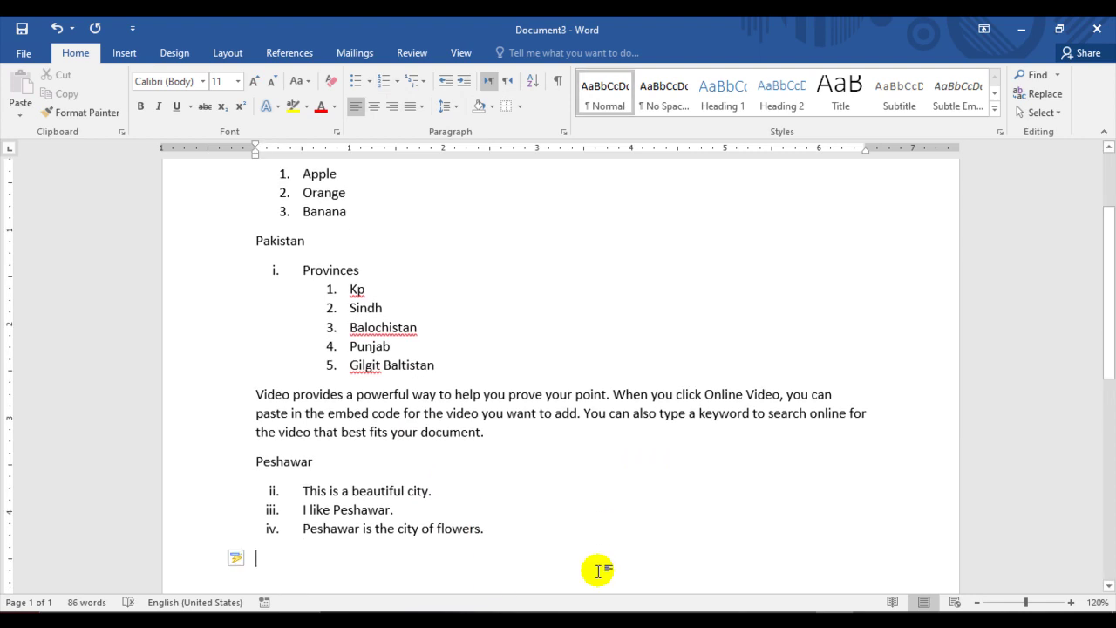
pyautogui.write('F')
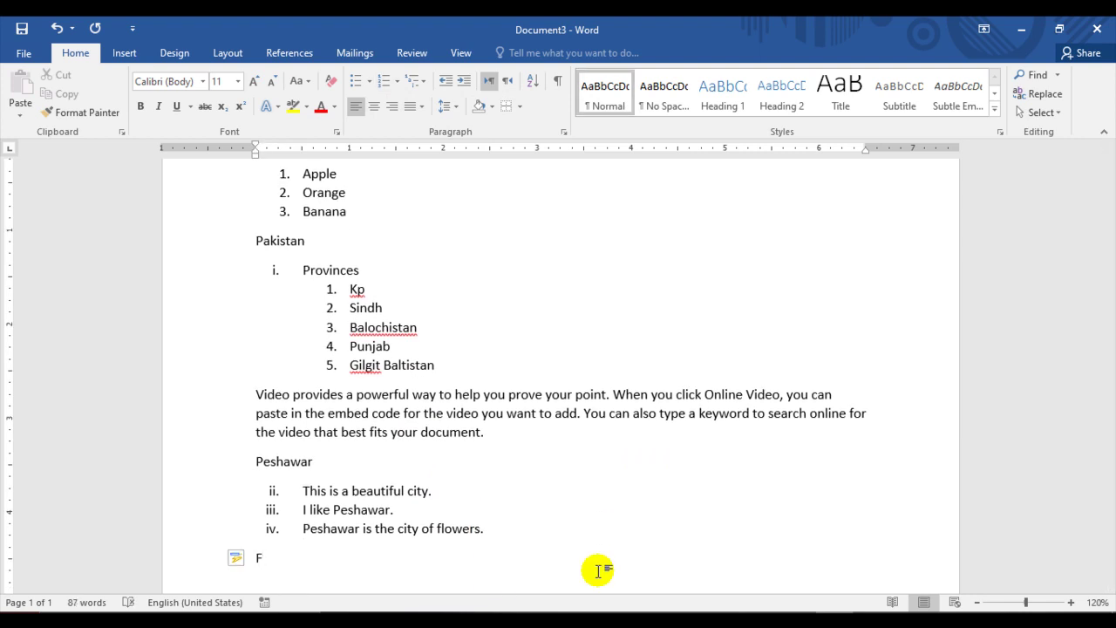
pyautogui.write('Tech')
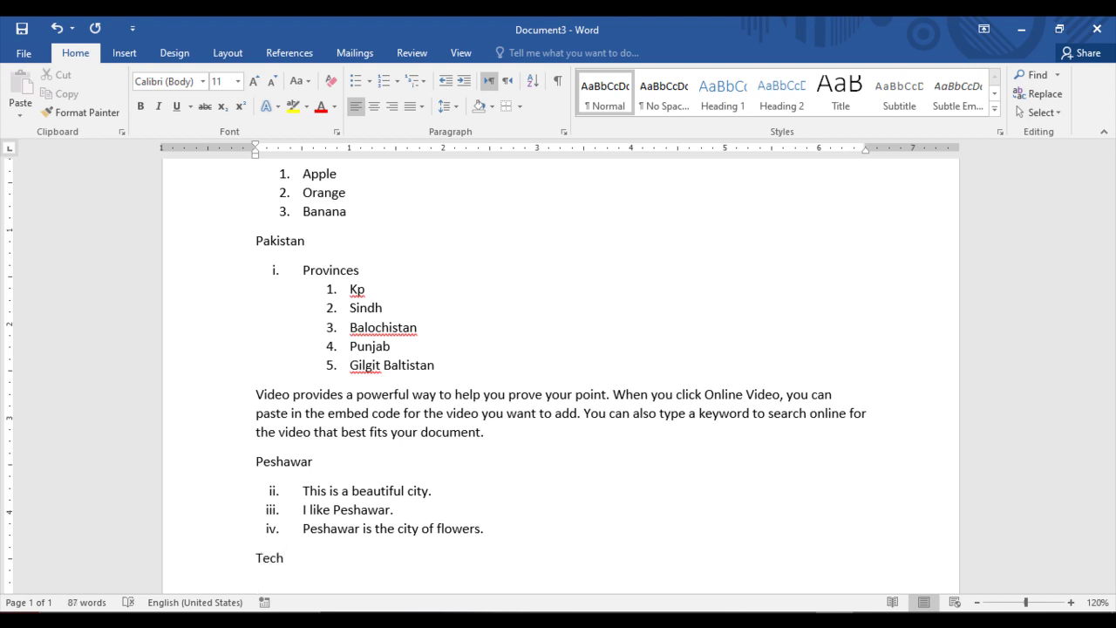
pyautogui.press('Return')
# - Create a lowercase Roman numbered list under Tech with the items Mob, CMP, Laptop, Ipad and etc
pyautogui.click(385, 80)
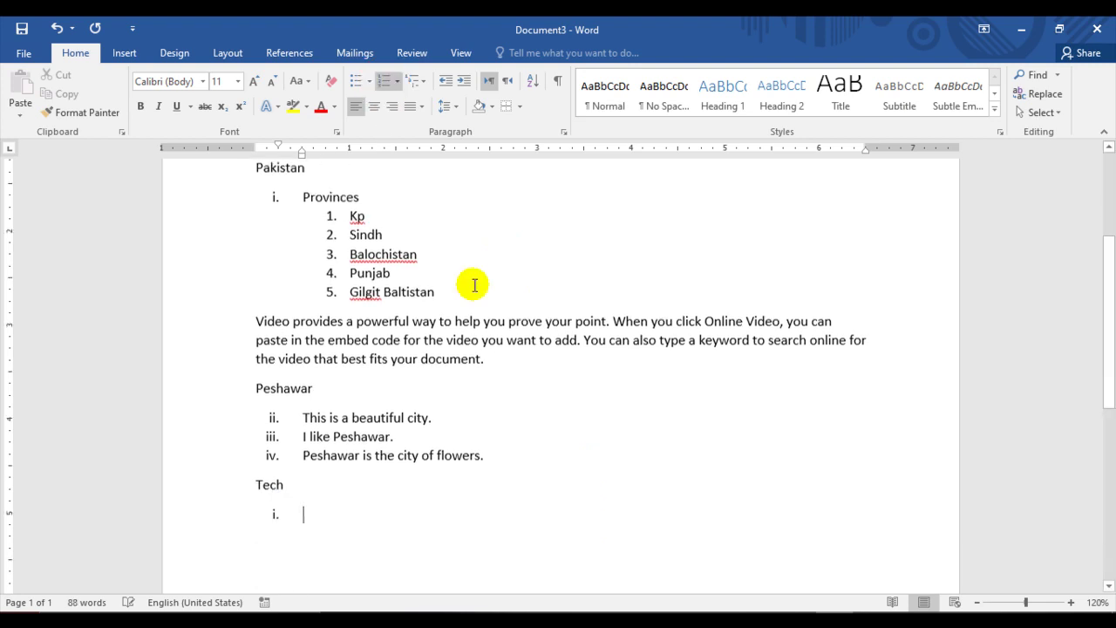
pyautogui.scroll(-1, 475, 284)
pyautogui.write('Mob')
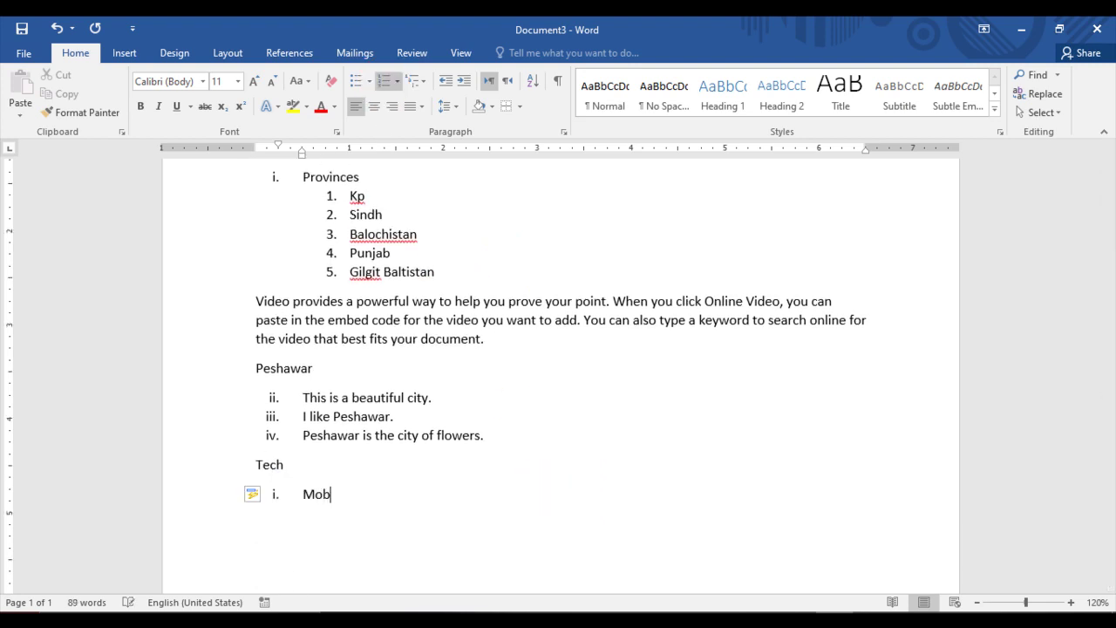
pyautogui.write('Cs')
pyautogui.write('MP')
pyautogui.press('Return')
pyautogui.press('Return')
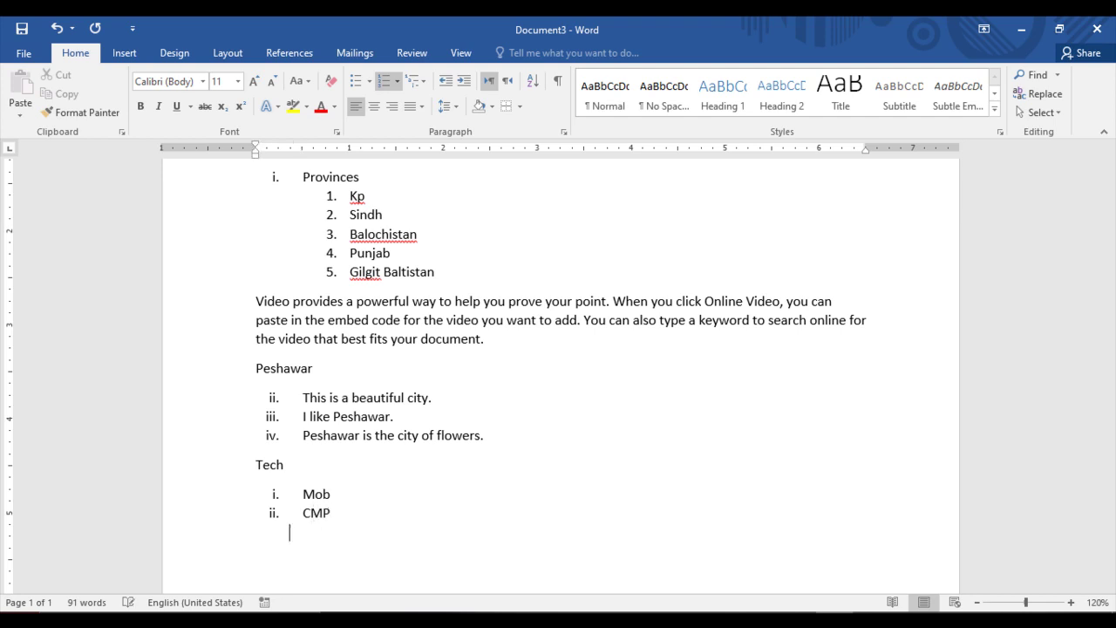
pyautogui.press('BackSpace')
pyautogui.write('Laptop')
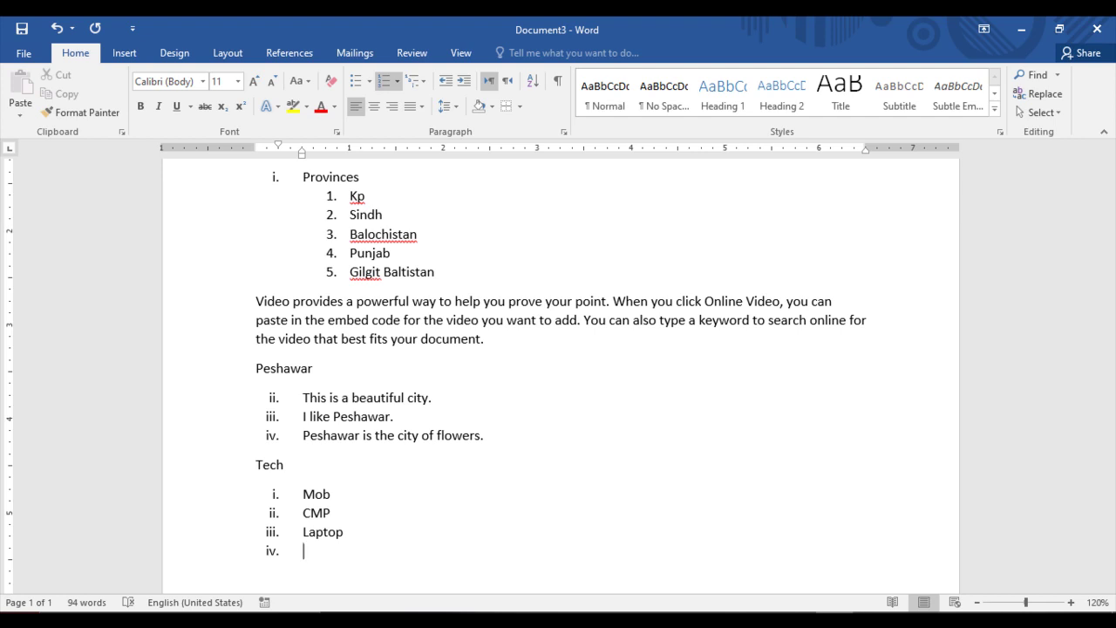
pyautogui.write('Ipad')
# - Change the numbering of the Tech list from Mob to etc to the 1., 2., 3. format
pyautogui.click(273, 495)
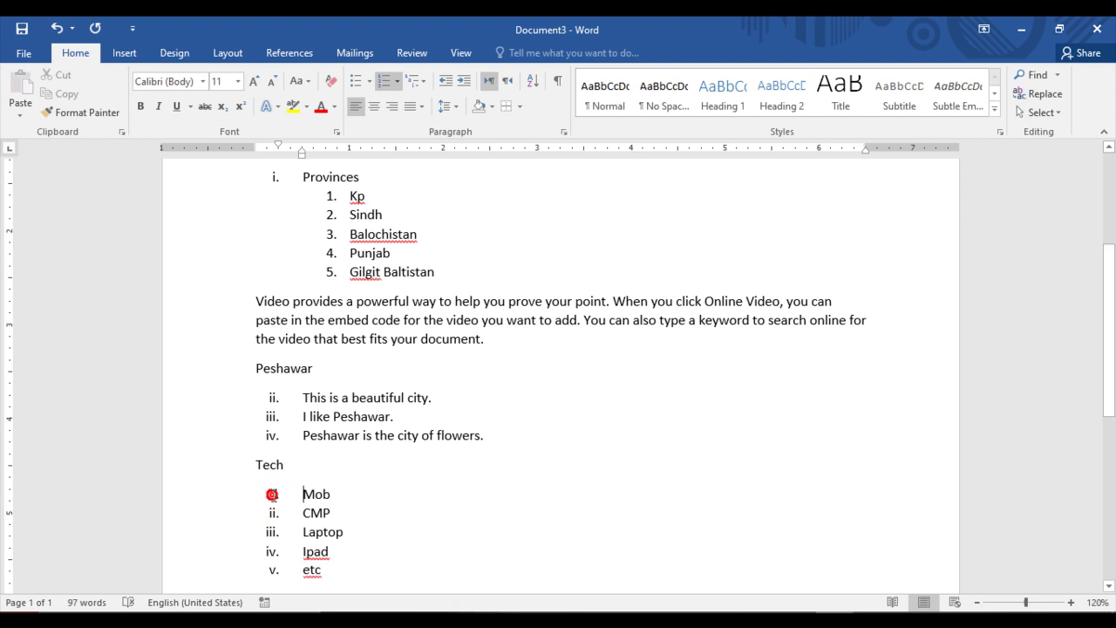
pyautogui.click(273, 515)
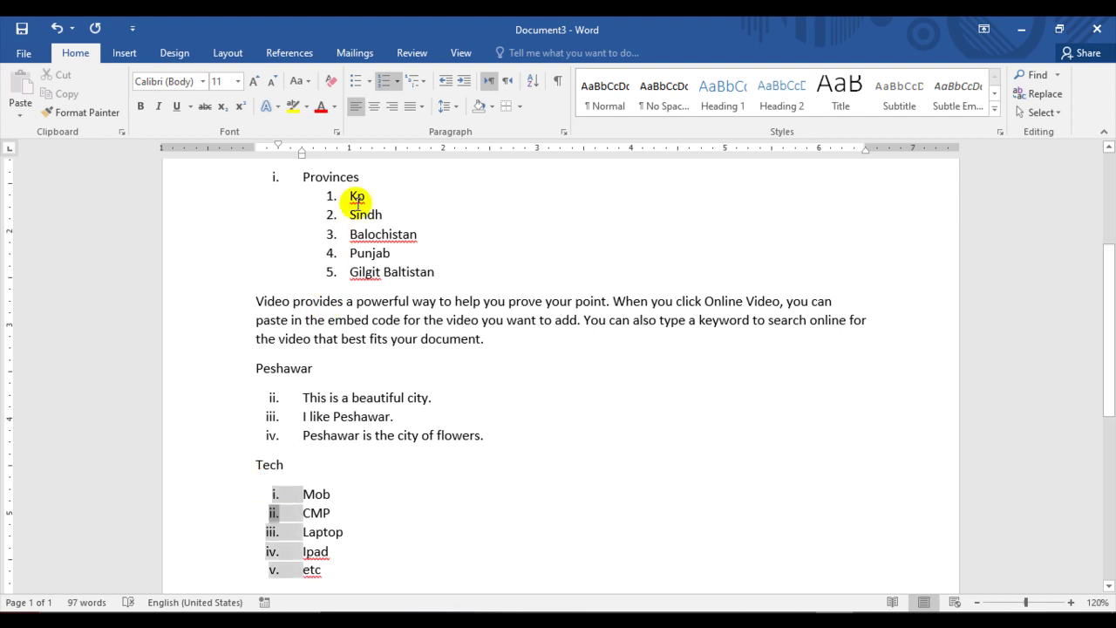
pyautogui.click(398, 81)
pyautogui.click(461, 229)
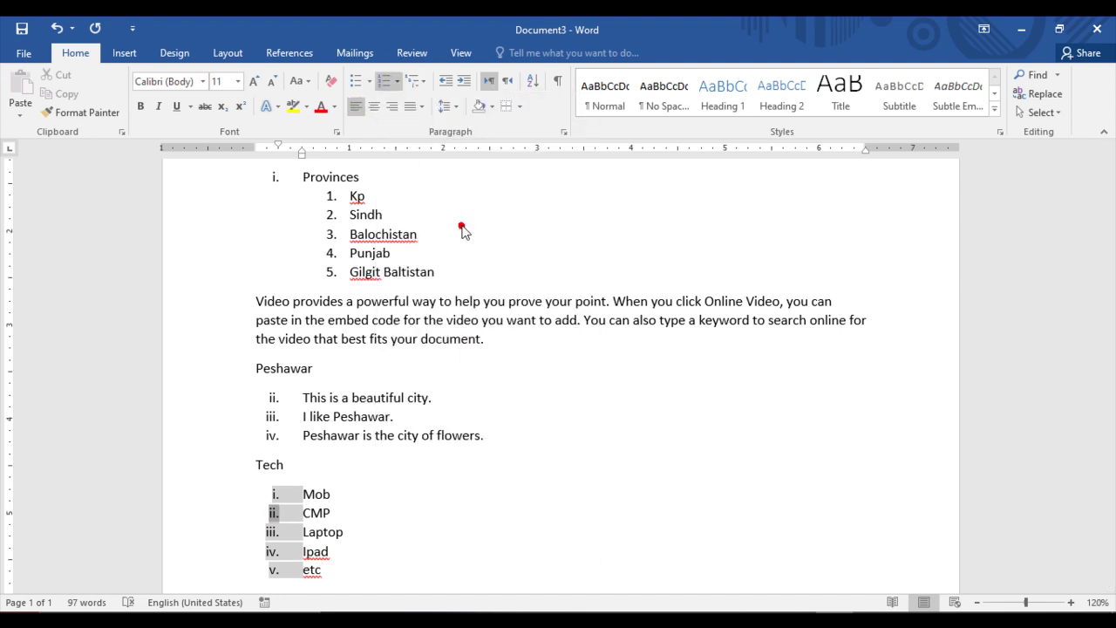
pyautogui.click(343, 495)
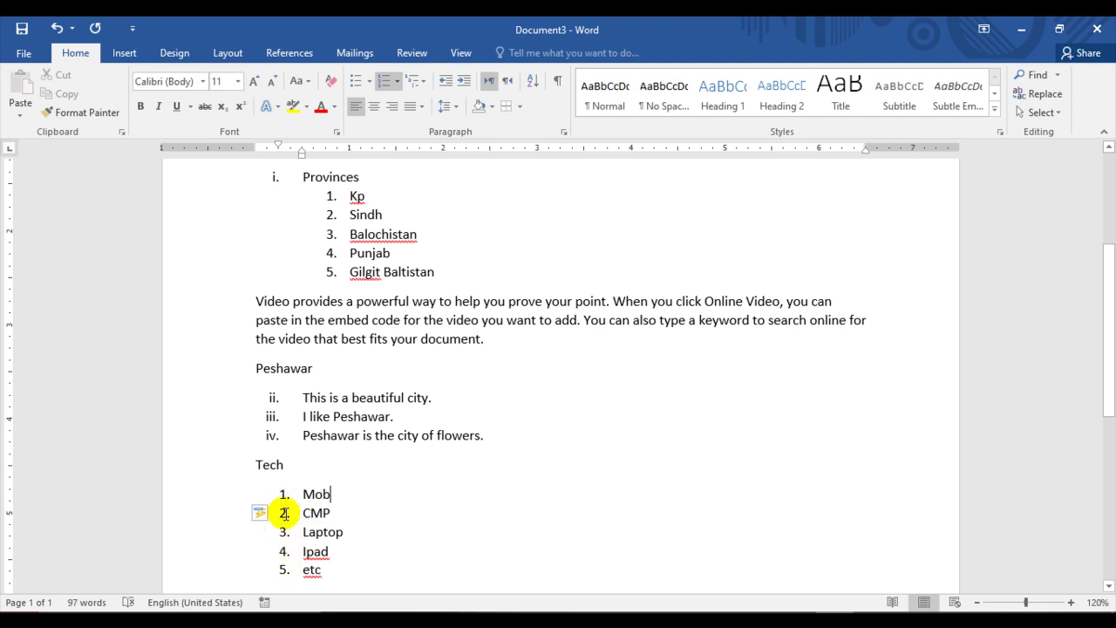
pyautogui.click(397, 81)
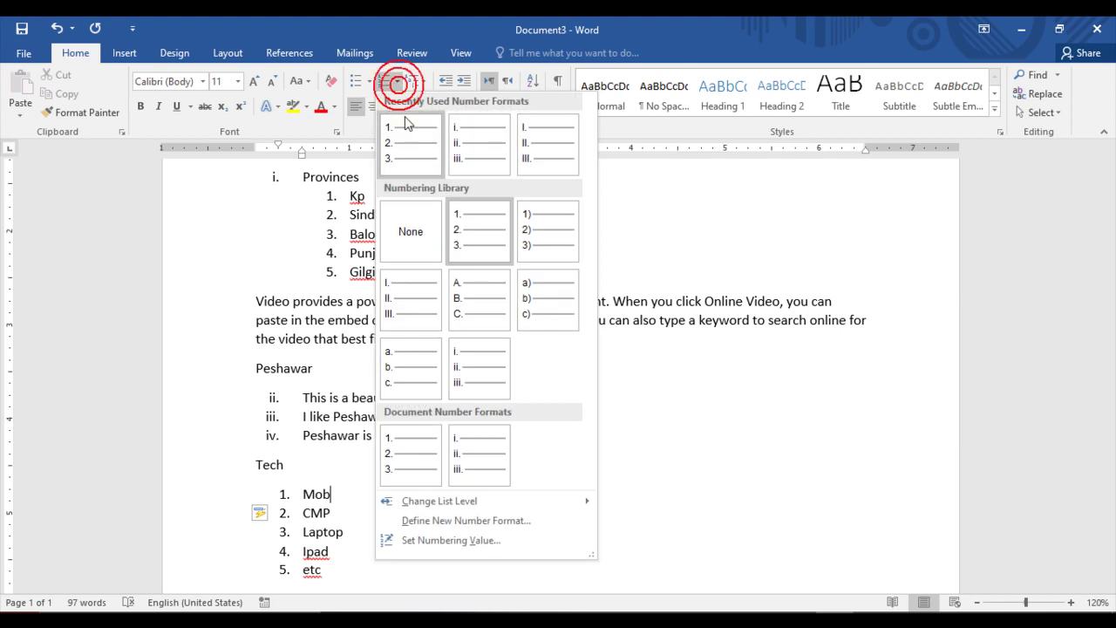
pyautogui.click(446, 540)
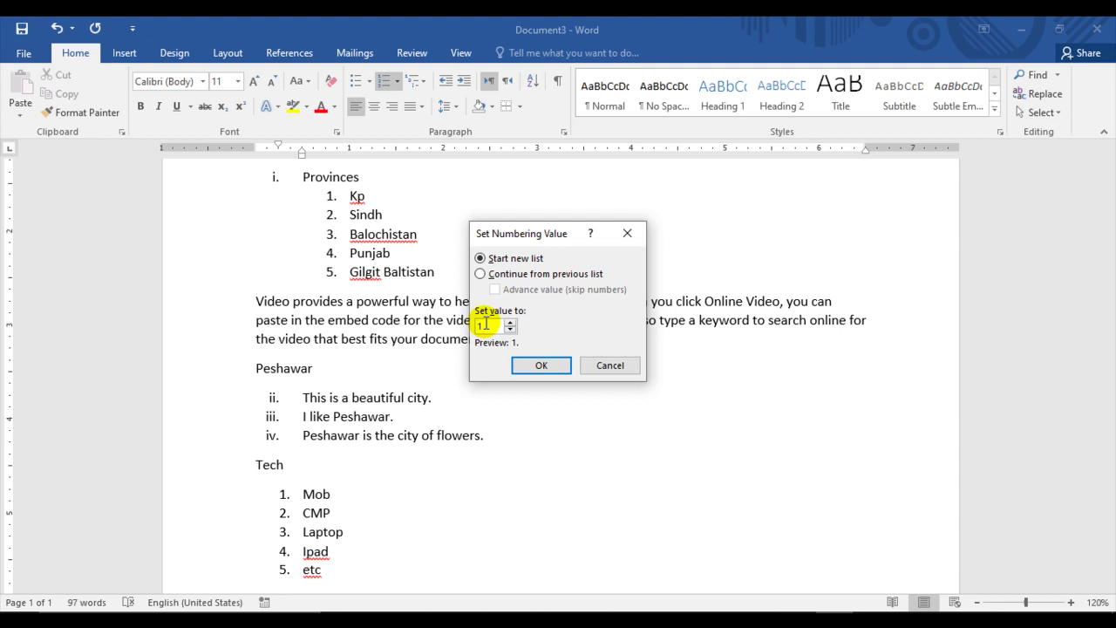
pyautogui.click(610, 365)
# - Set the Tech list's numbering to start as a new list at value 5
pyautogui.click(285, 494)
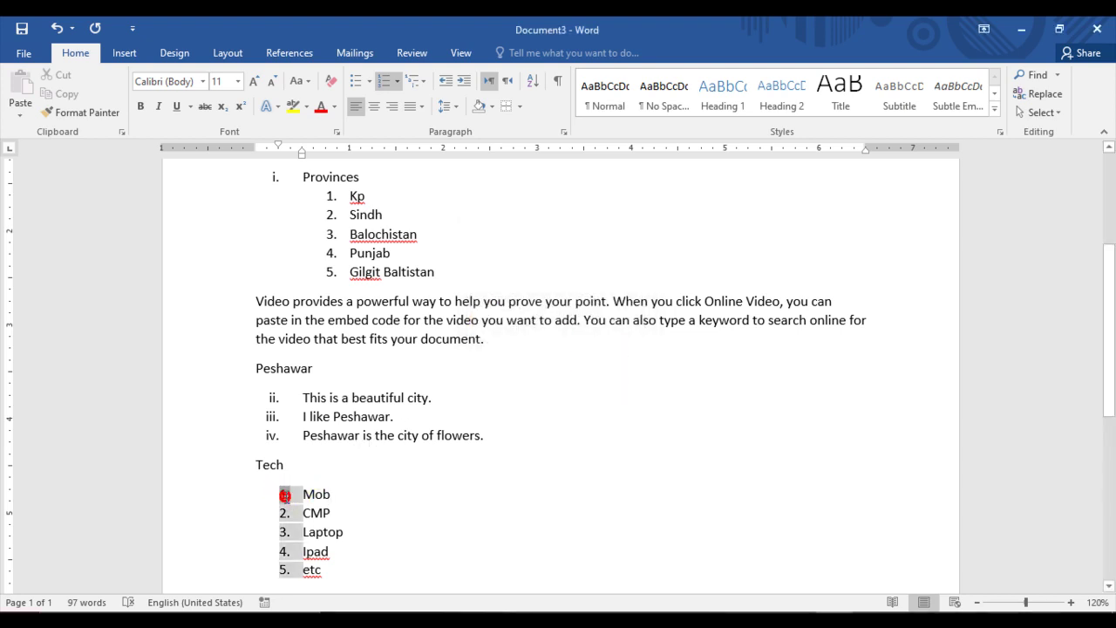
pyautogui.click(398, 81)
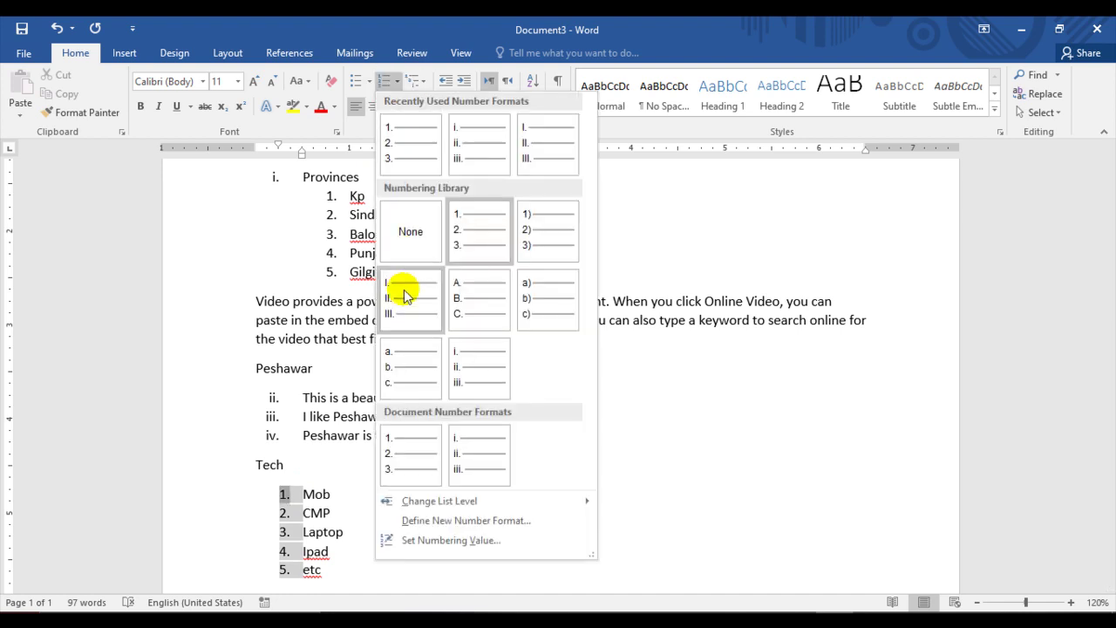
pyautogui.click(447, 540)
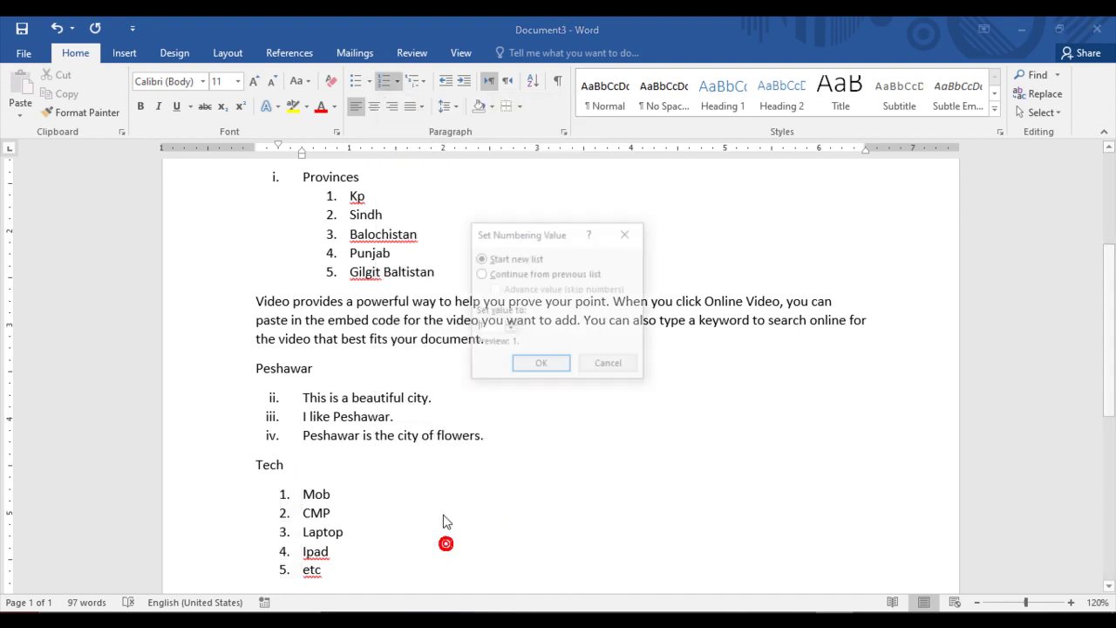
pyautogui.click(486, 325)
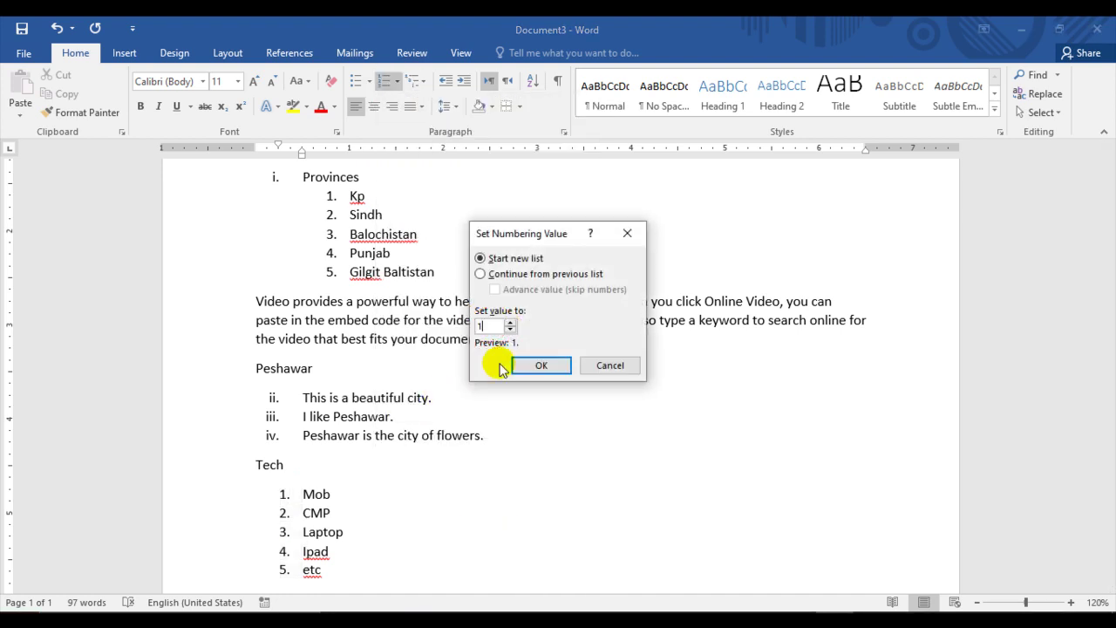
pyautogui.press('BackSpace')
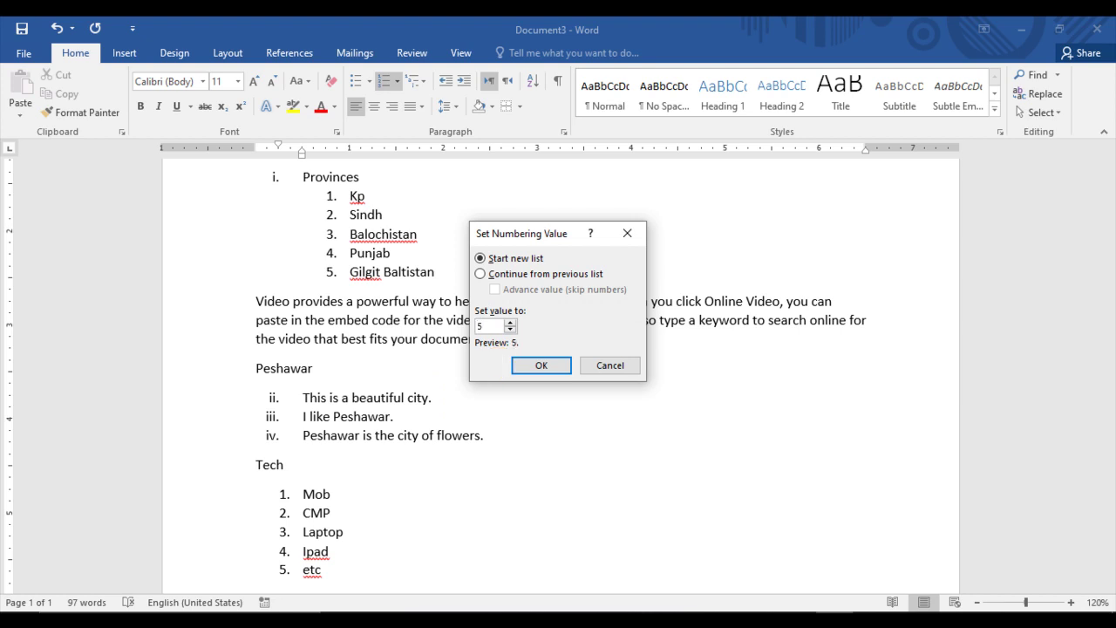
pyautogui.click(531, 364)
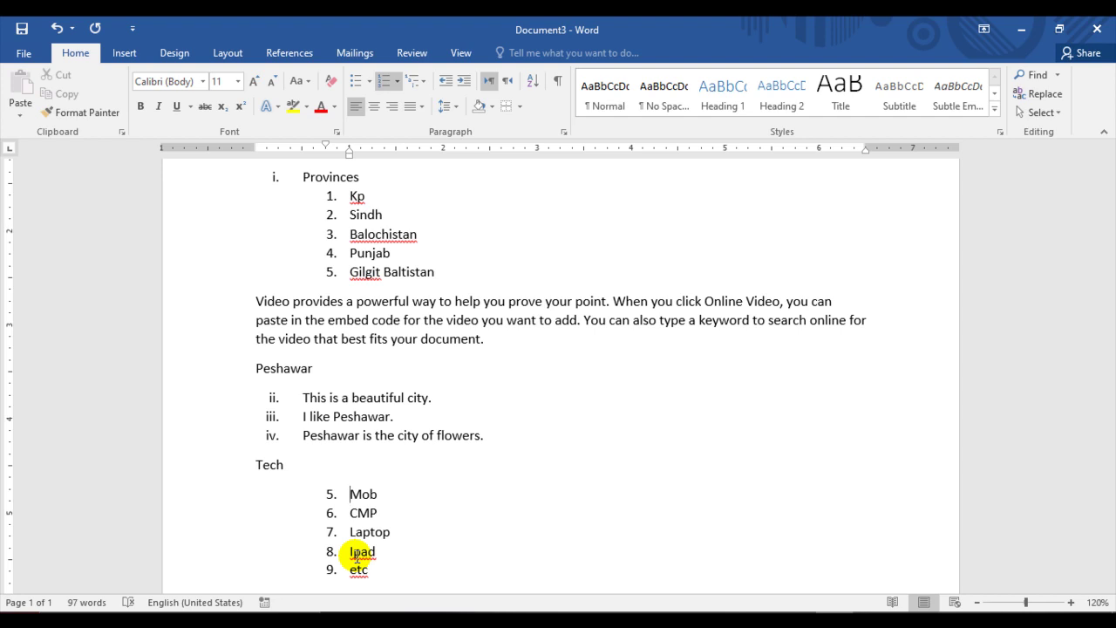
pyautogui.click(397, 81)
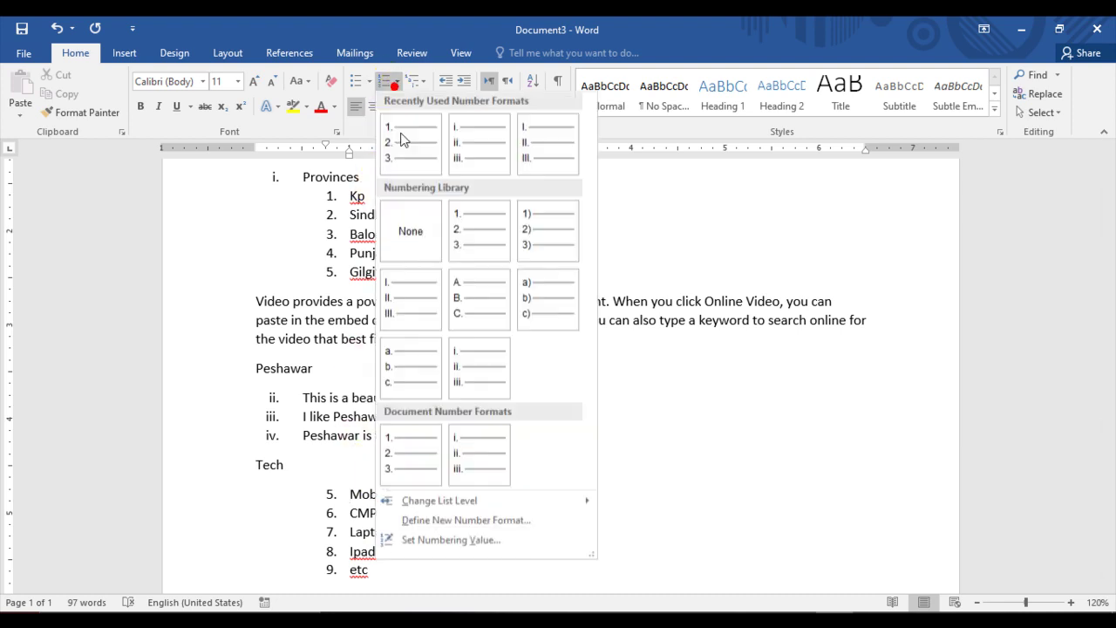
pyautogui.click(429, 540)
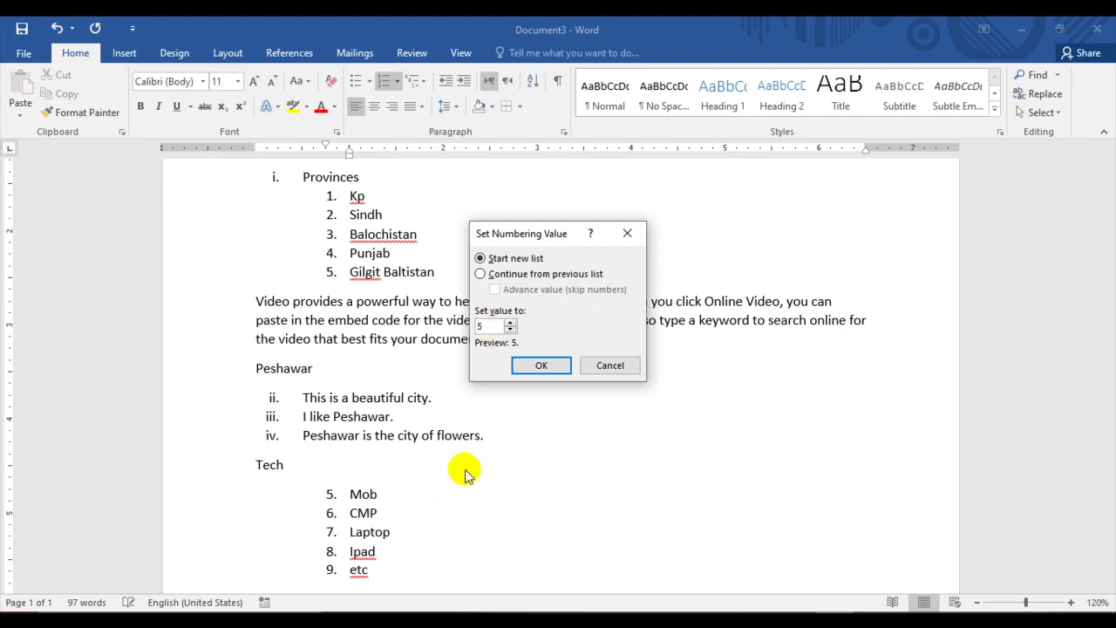
pyautogui.click(611, 366)
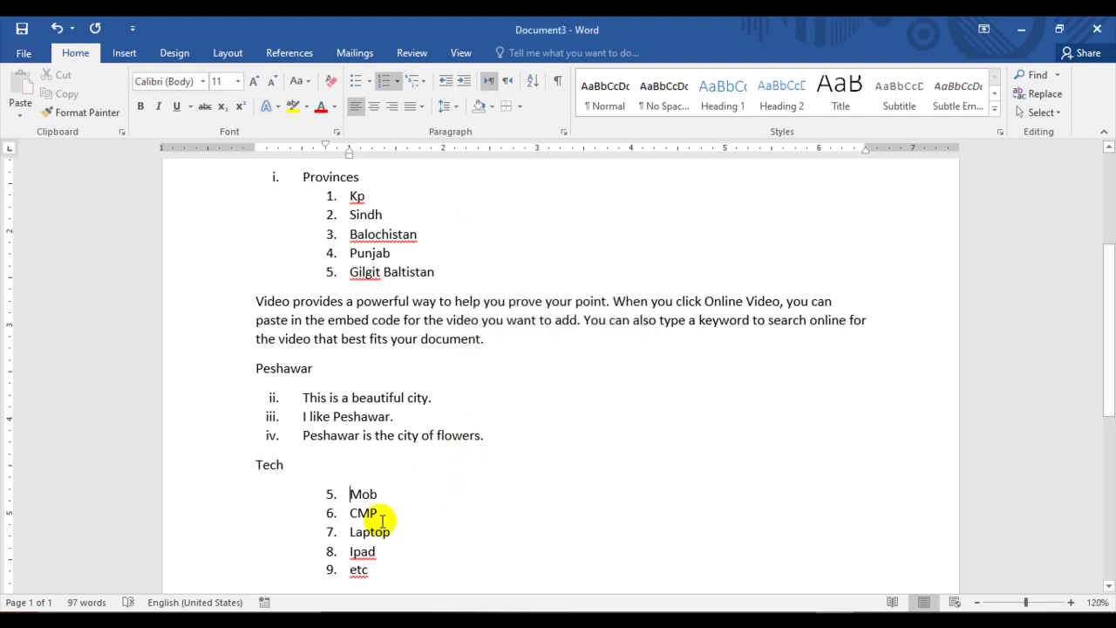
pyautogui.click(396, 80)
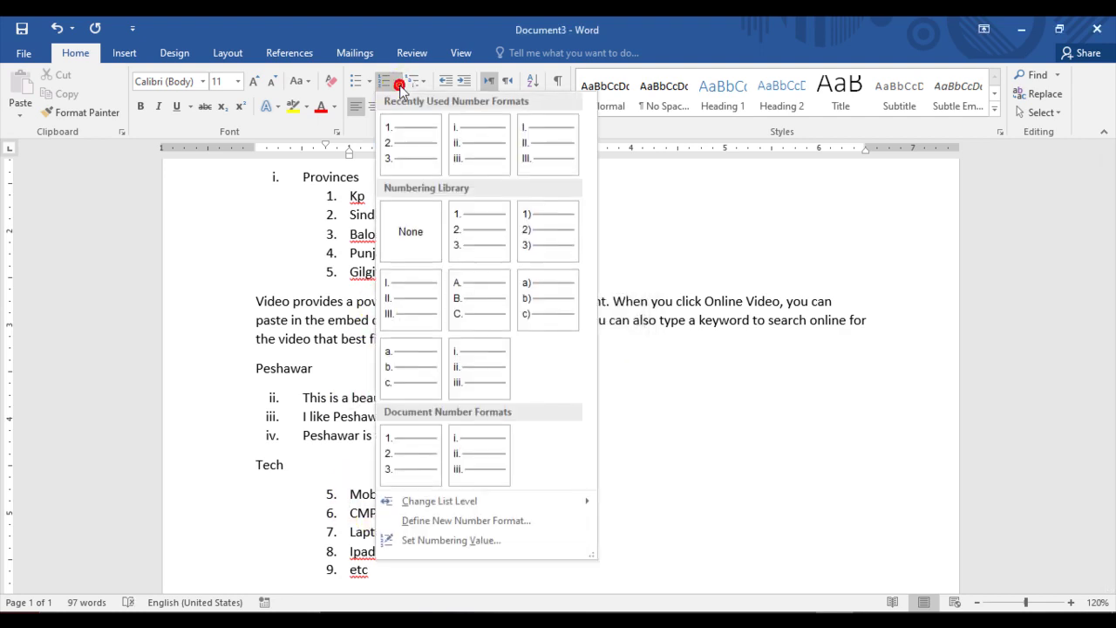
pyautogui.click(460, 522)
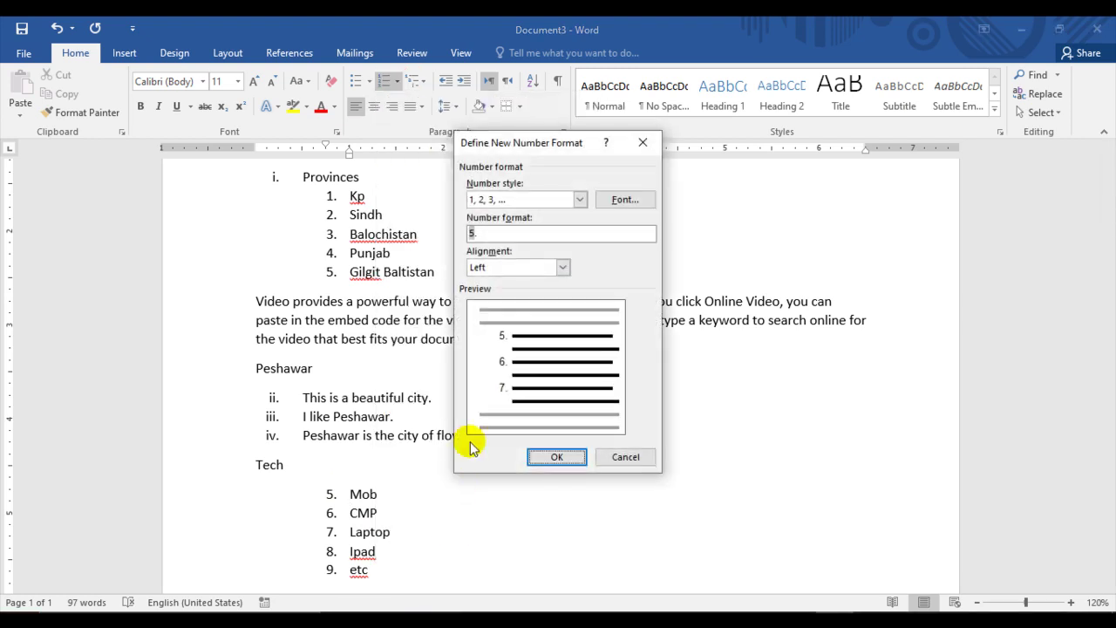
pyautogui.click(642, 142)
# - Start defining a new number format for the Tech list and choose the First, Second, Third number style
pyautogui.click(330, 495)
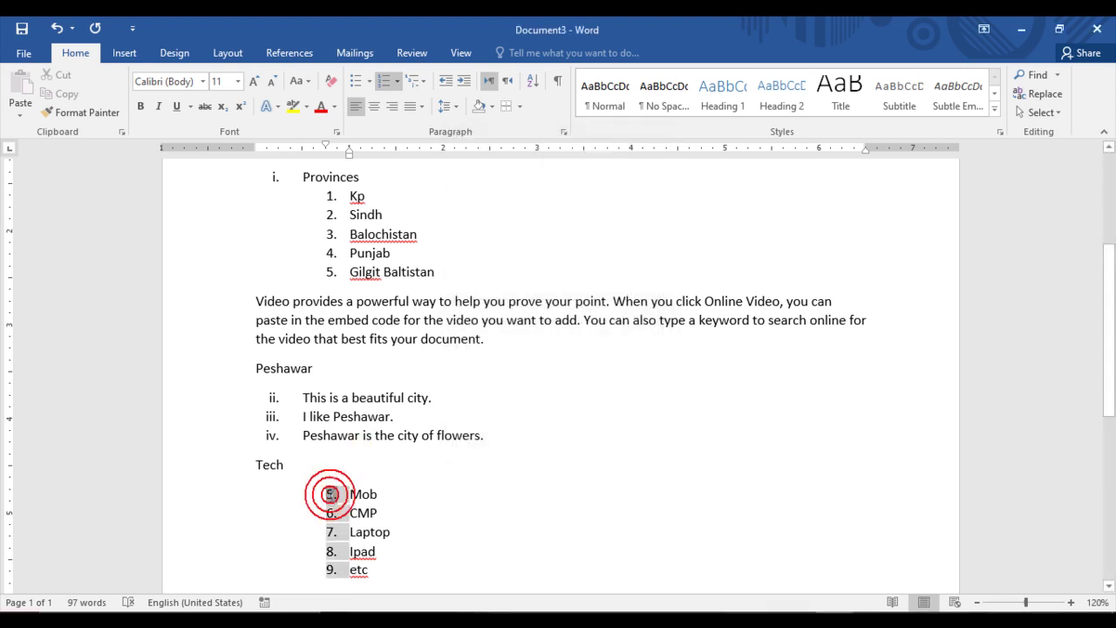
pyautogui.click(397, 81)
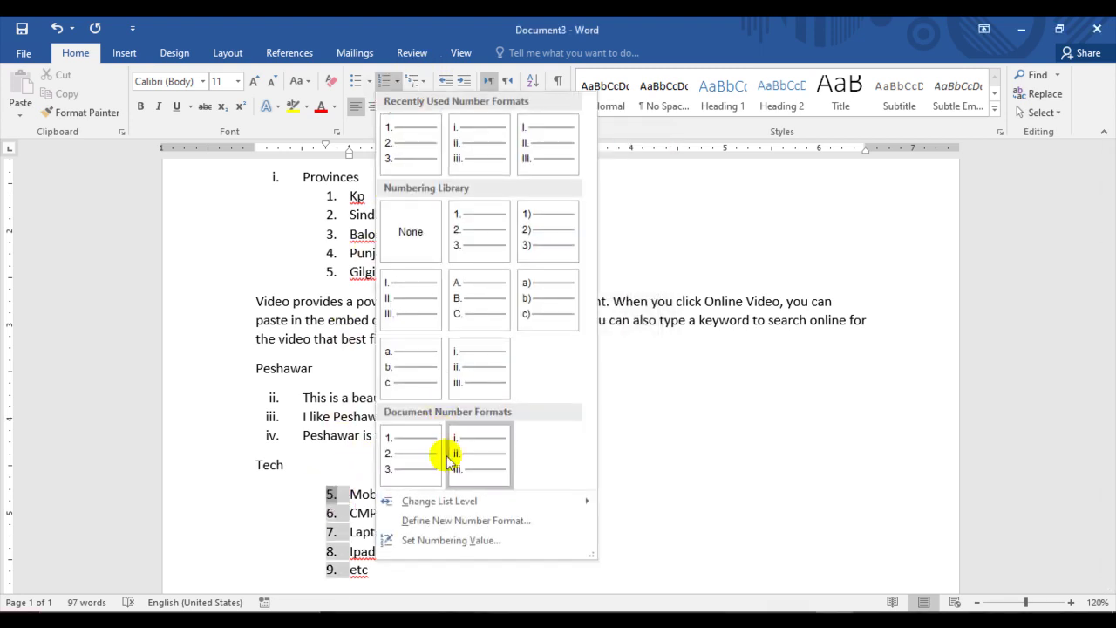
pyautogui.click(451, 521)
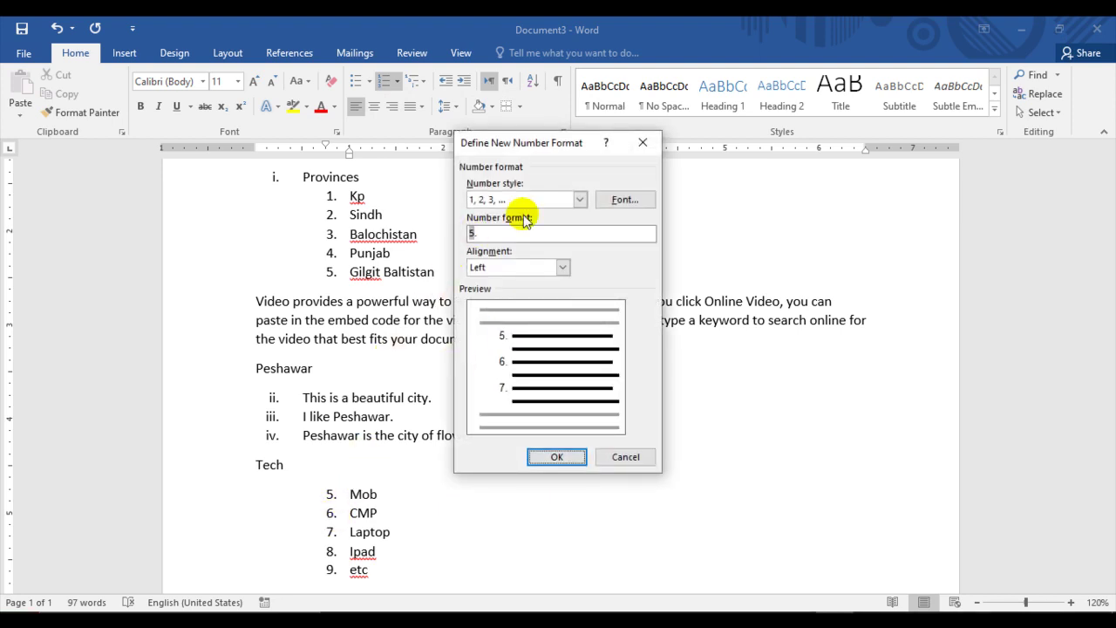
pyautogui.click(579, 199)
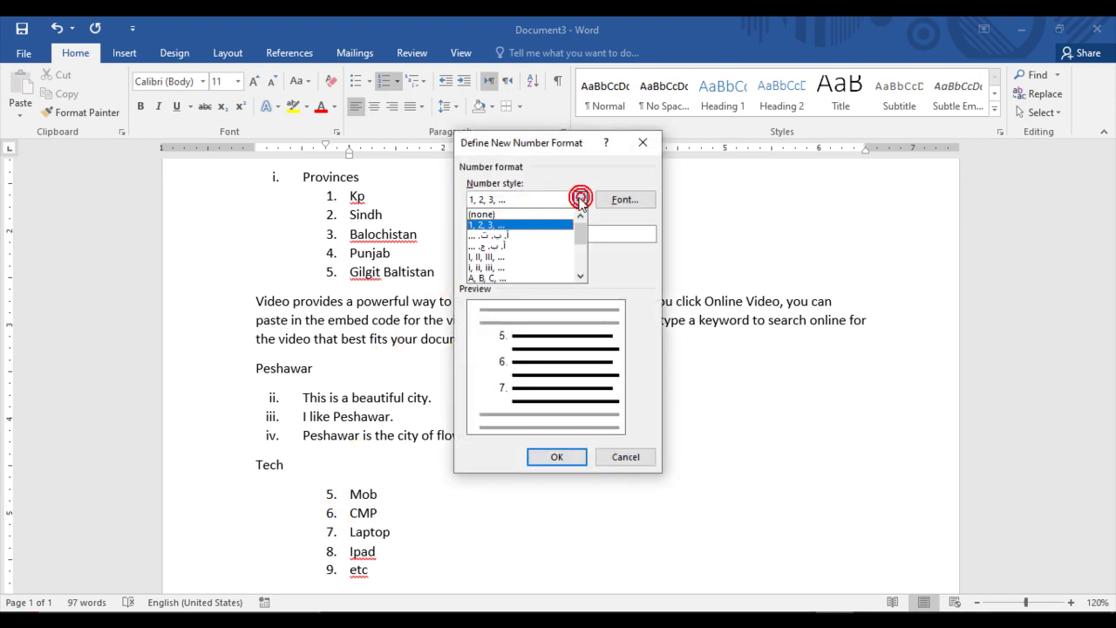
pyautogui.click(529, 237)
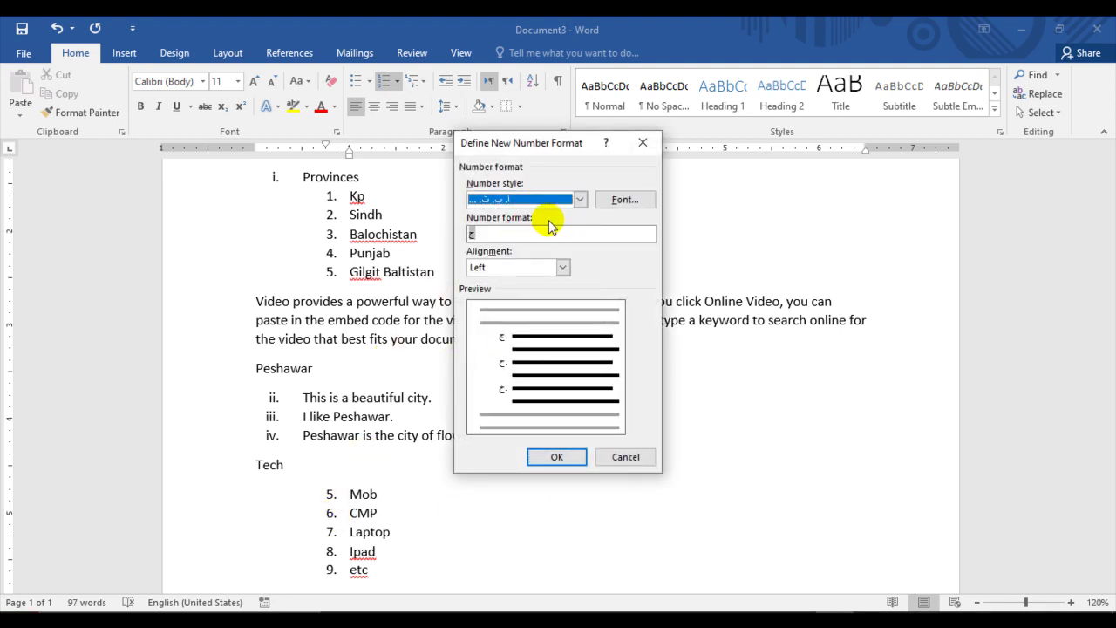
pyautogui.click(578, 199)
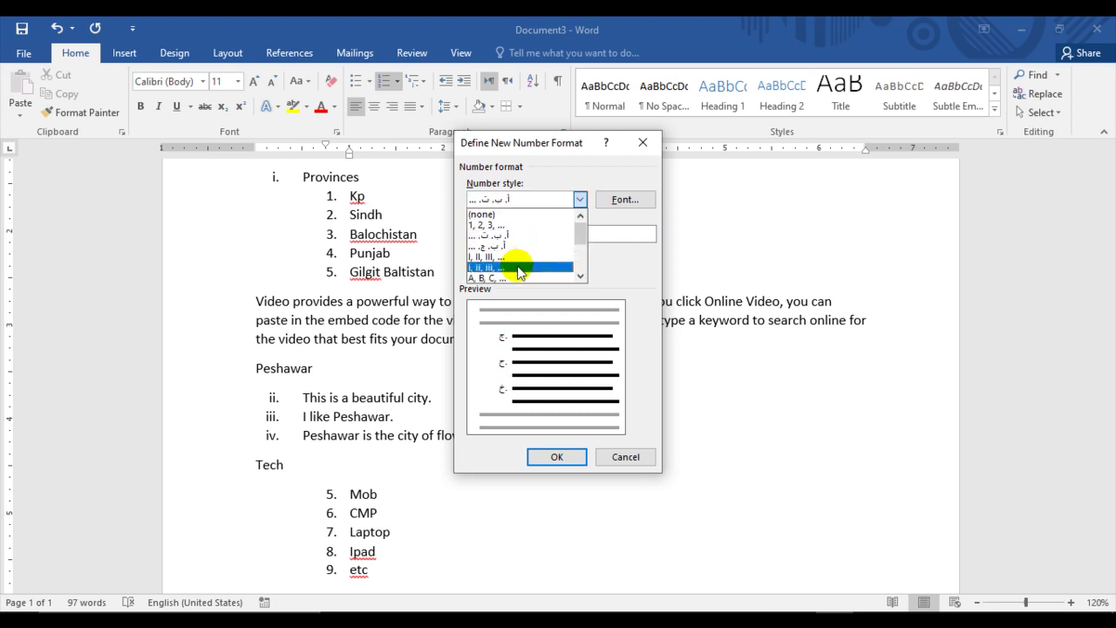
pyautogui.click(518, 256)
pyautogui.click(579, 199)
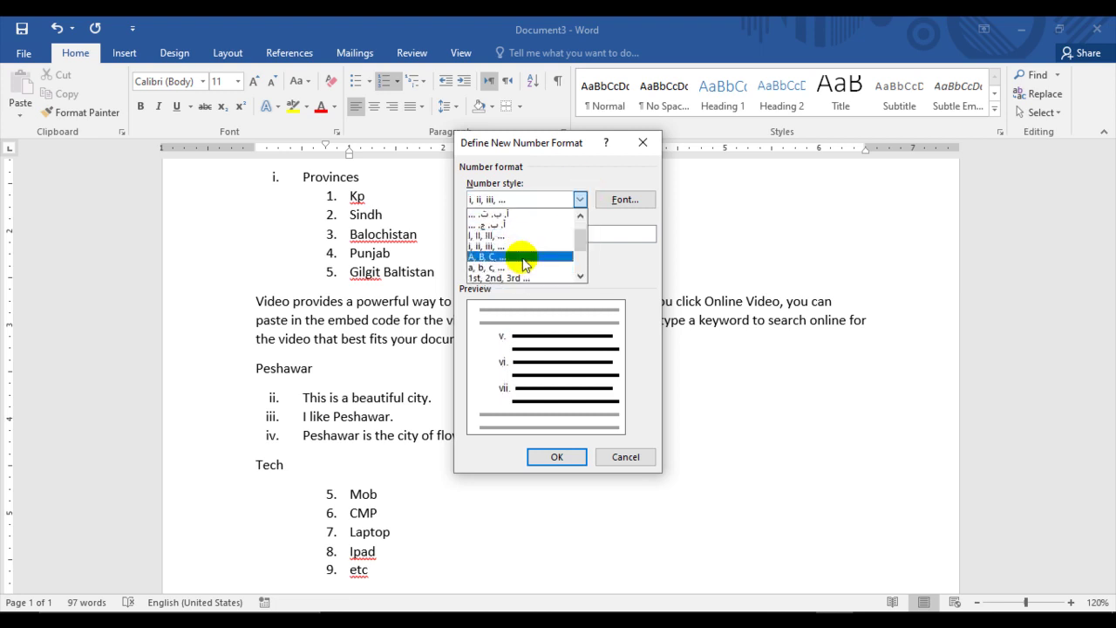
pyautogui.scroll(-3, 522, 277)
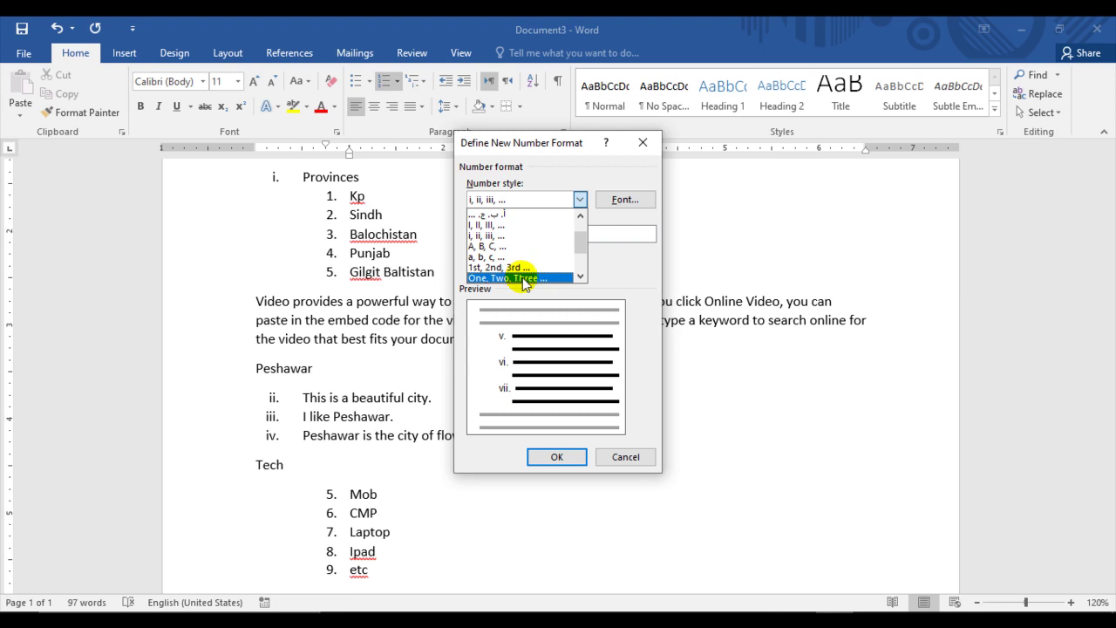
pyautogui.moveTo(578, 240); pyautogui.dragTo(577, 256)
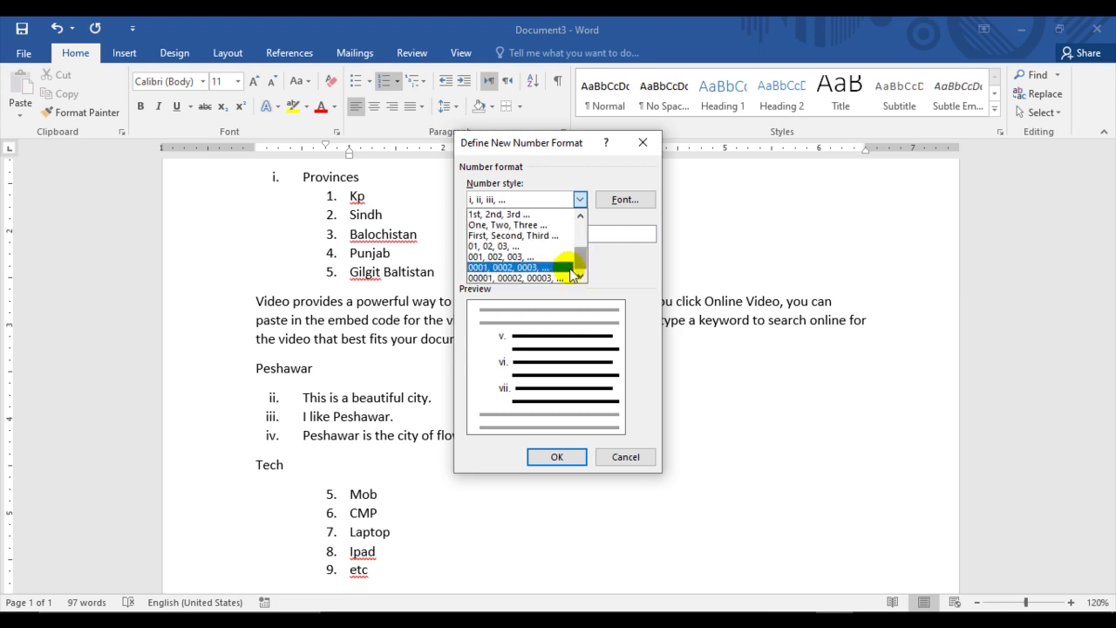
pyautogui.click(523, 235)
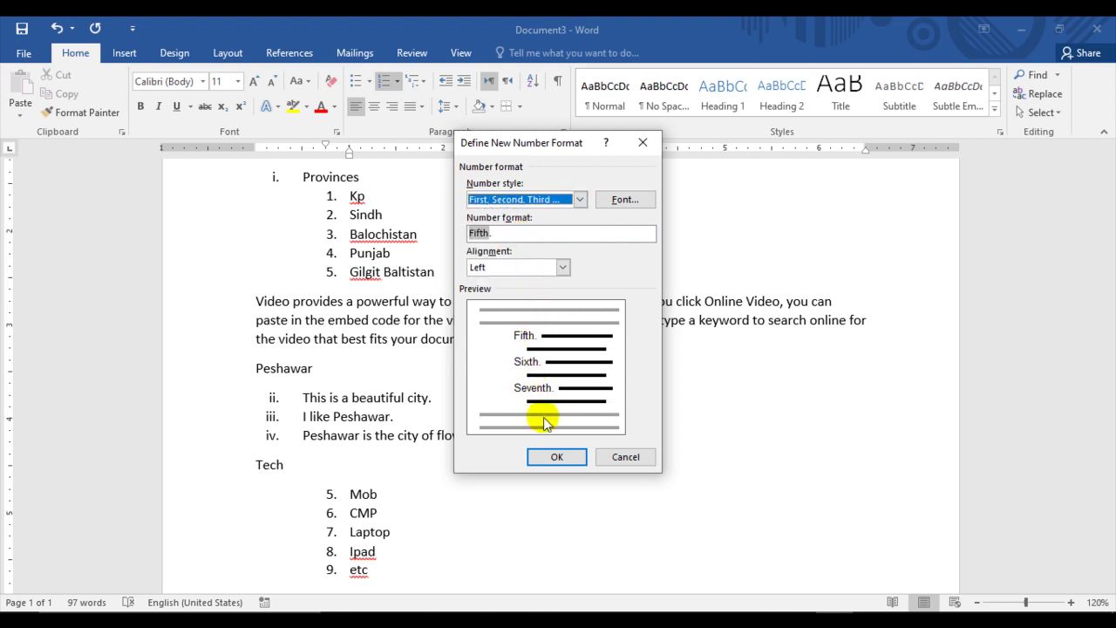
# - Try the Centered and Right alignments for the new number format and return it to Left
pyautogui.click(562, 271)
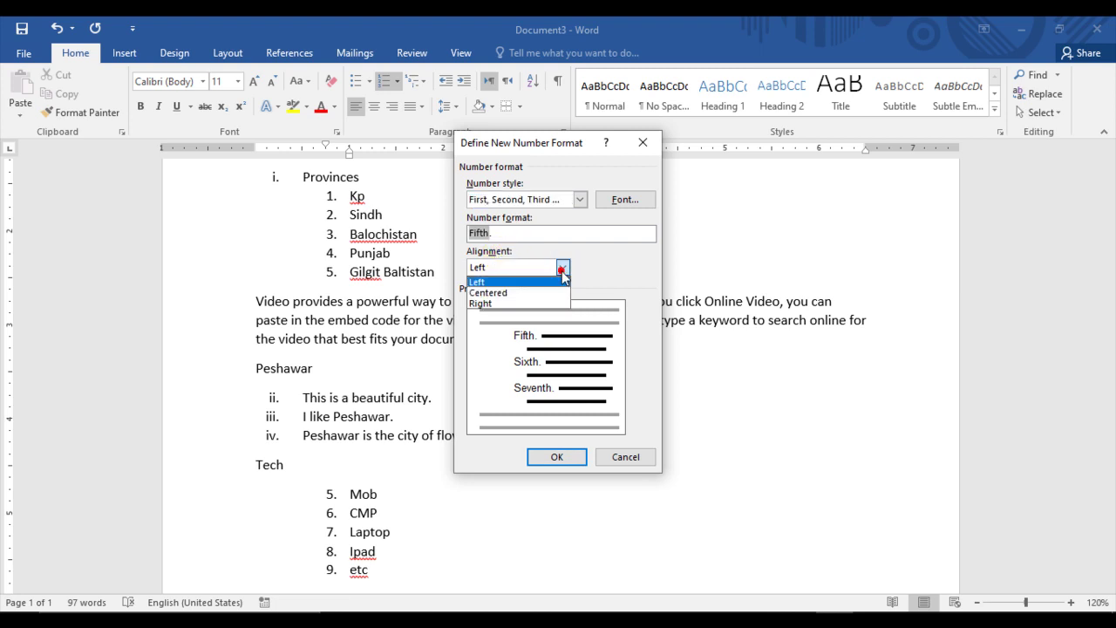
pyautogui.click(525, 293)
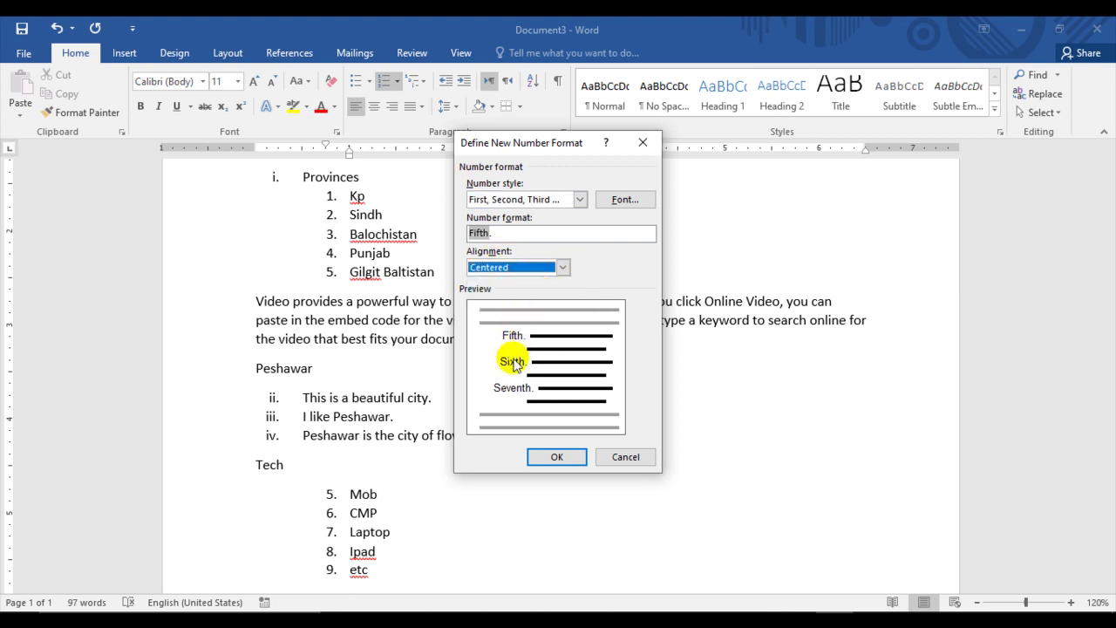
pyautogui.click(563, 266)
pyautogui.click(512, 302)
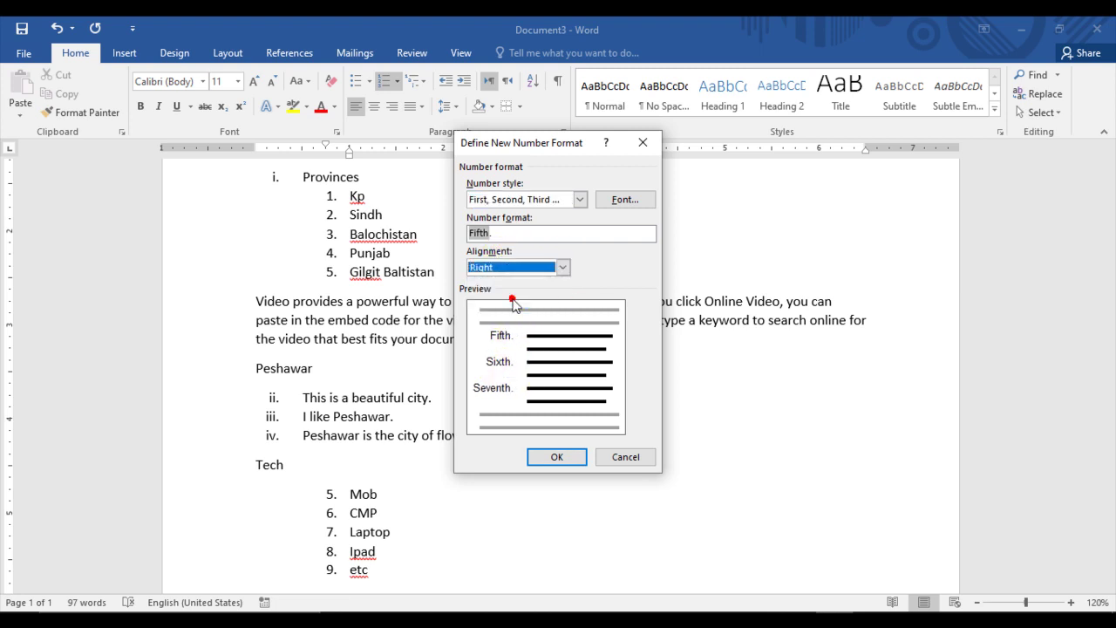
pyautogui.click(562, 267)
pyautogui.click(518, 280)
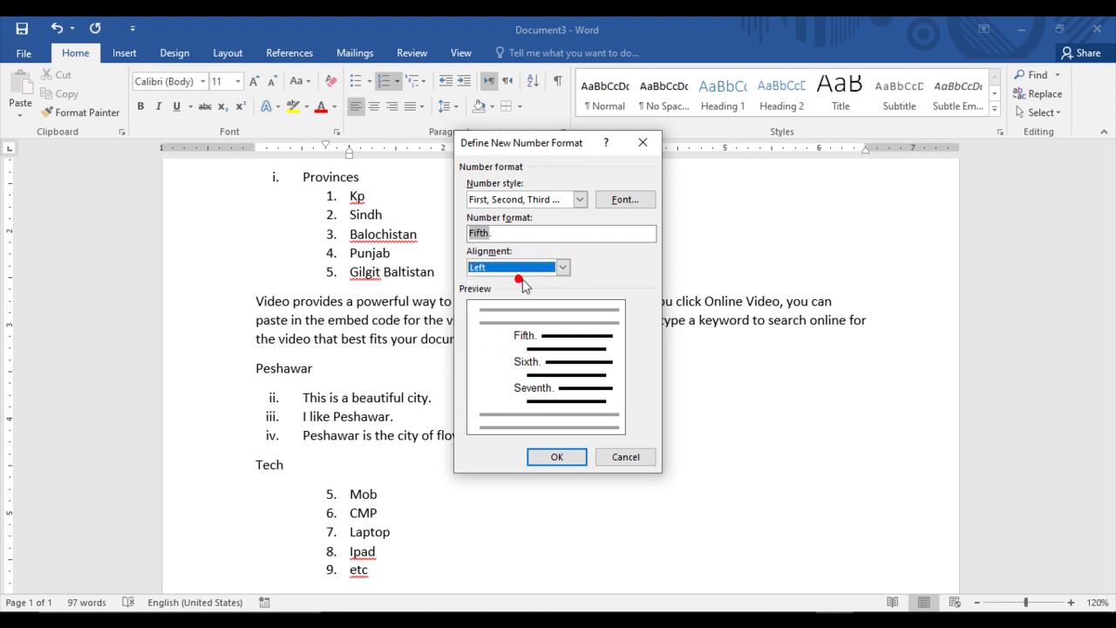
# - Accept the number font settings without edits and apply the new number format to the Tech list
pyautogui.click(624, 200)
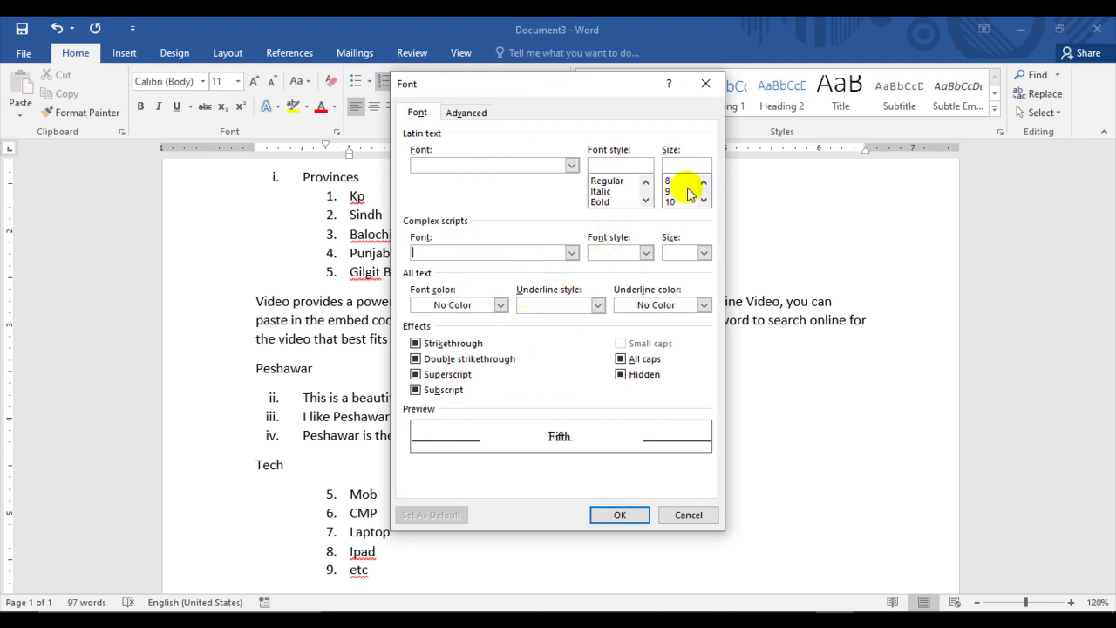
pyautogui.click(620, 515)
pyautogui.click(558, 457)
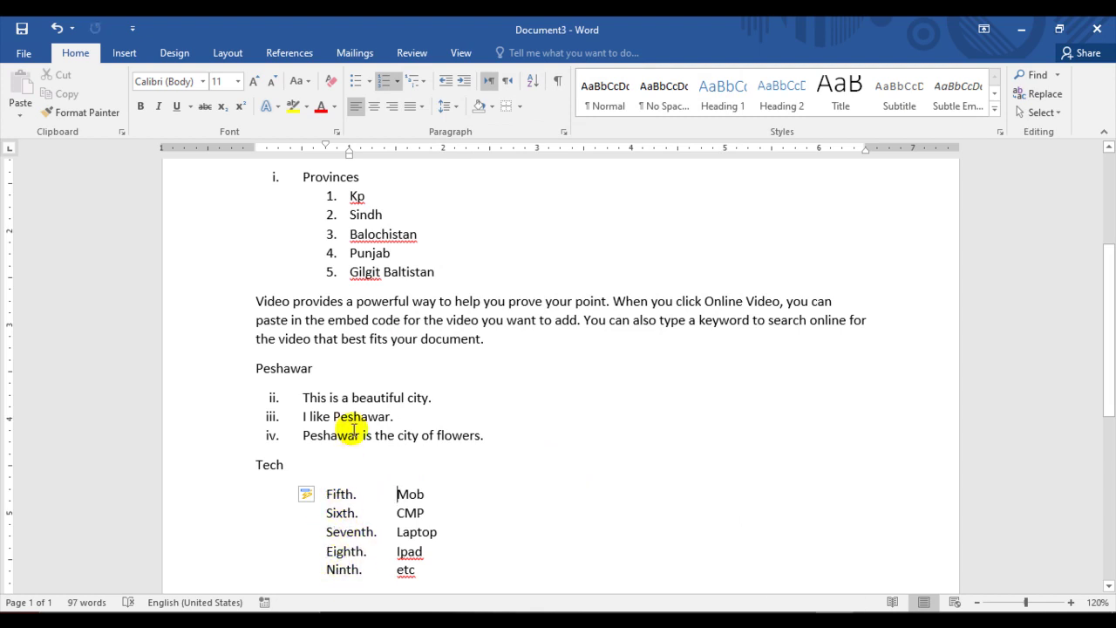
# - Define a new number format for the Tech list using the 1, 2, 3 number style
pyautogui.click(396, 83)
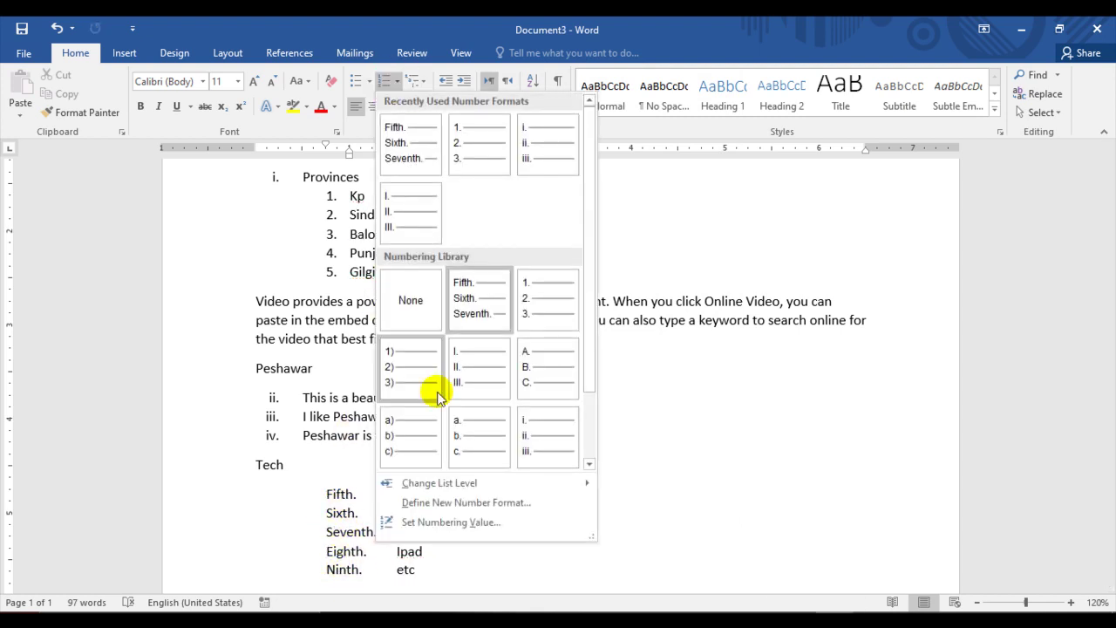
pyautogui.click(444, 502)
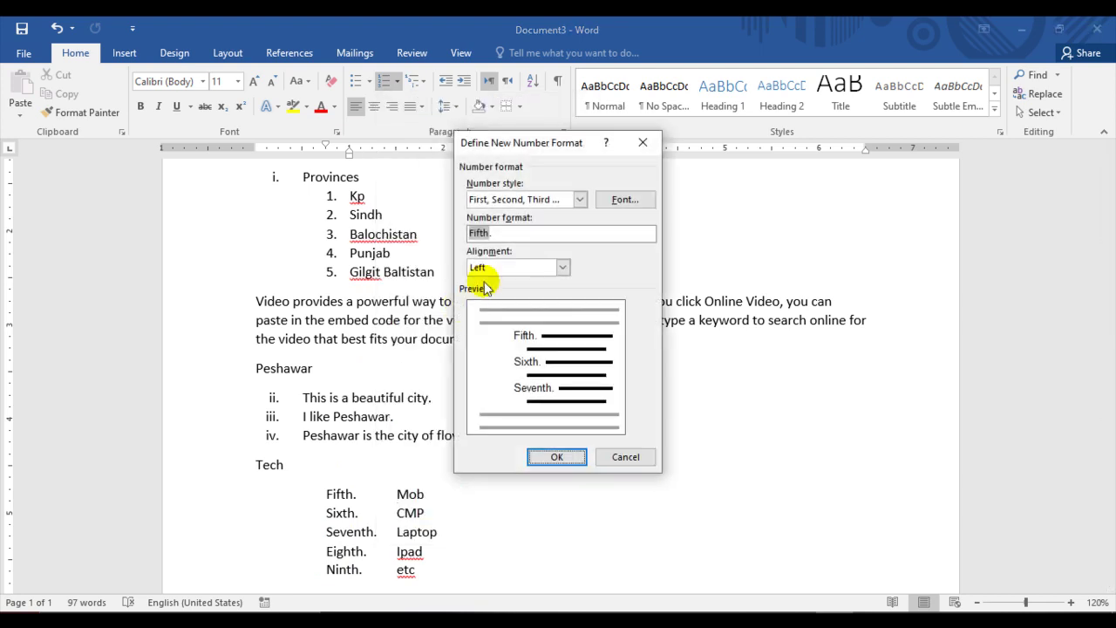
pyautogui.click(580, 199)
pyautogui.scroll(3, 575, 240)
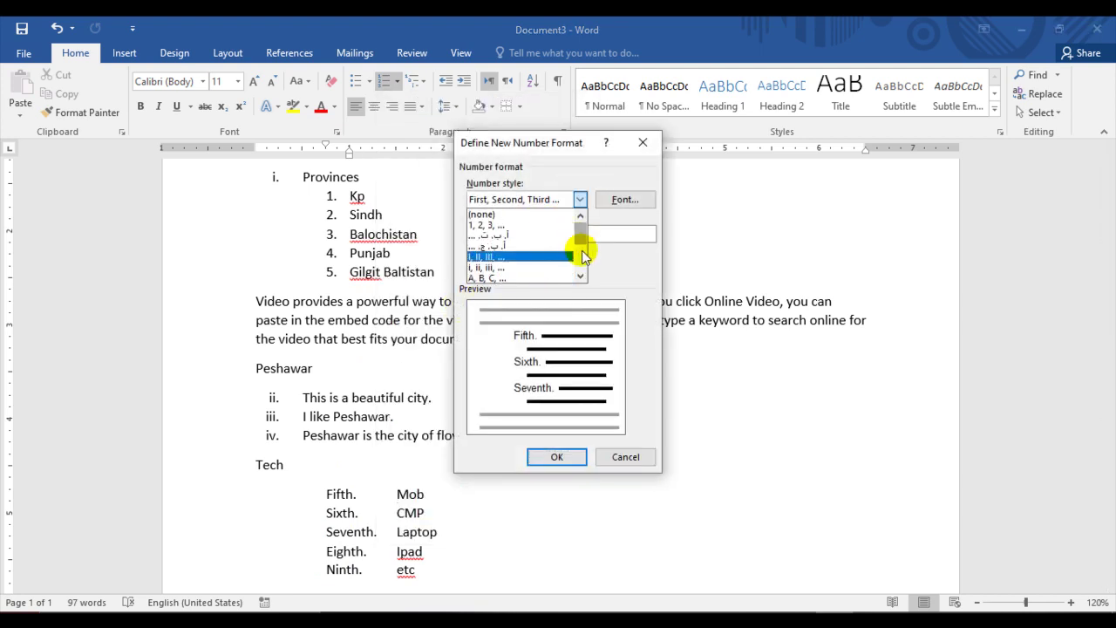
pyautogui.click(518, 225)
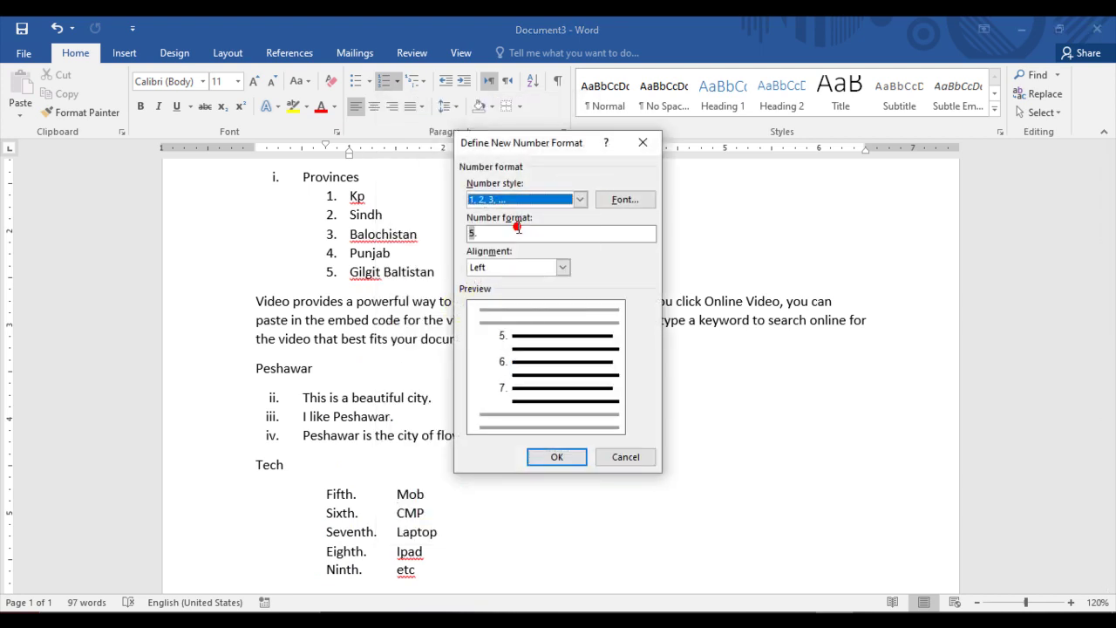
pyautogui.click(556, 457)
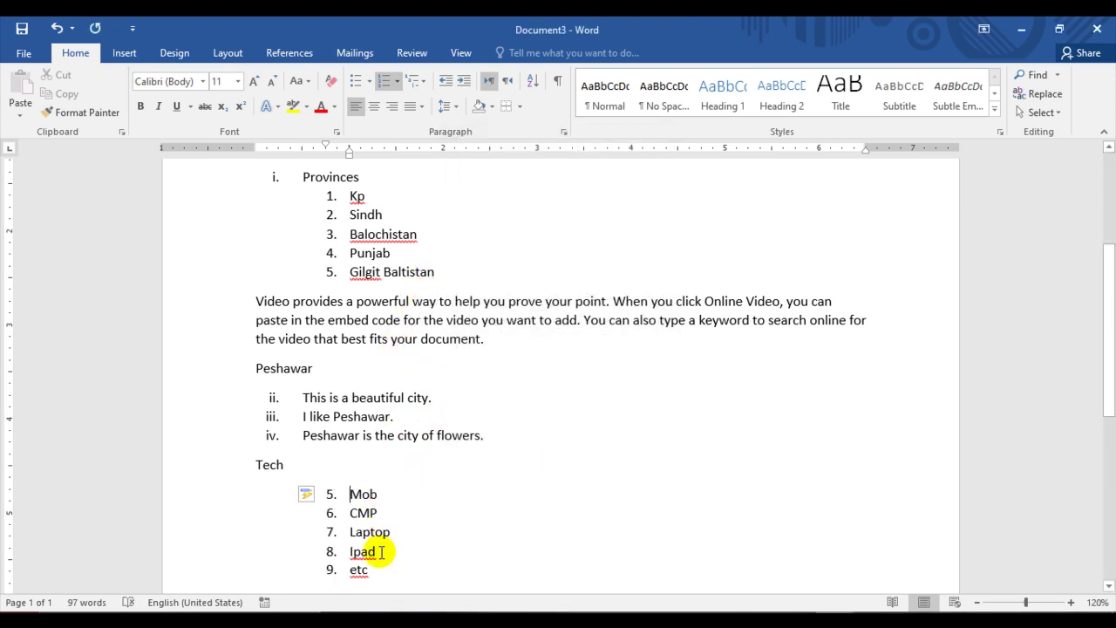
# - Replace the entire document content with seven paragraphs of sample text generated by =rand(7)
pyautogui.scroll(4, 411, 421)
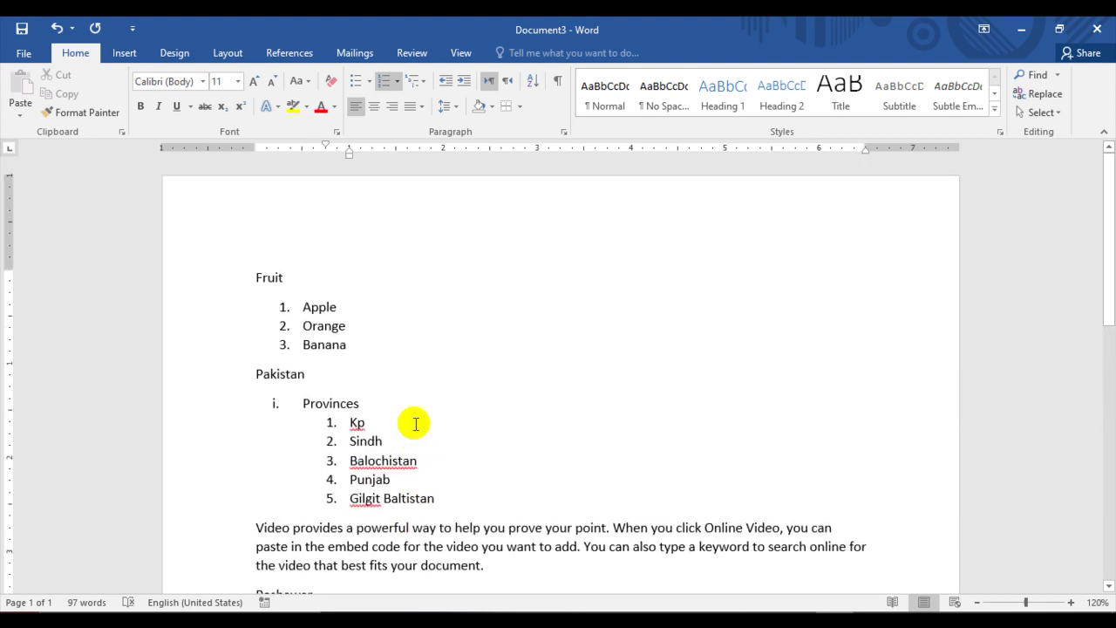
pyautogui.hotkey('ctrl', 'a')
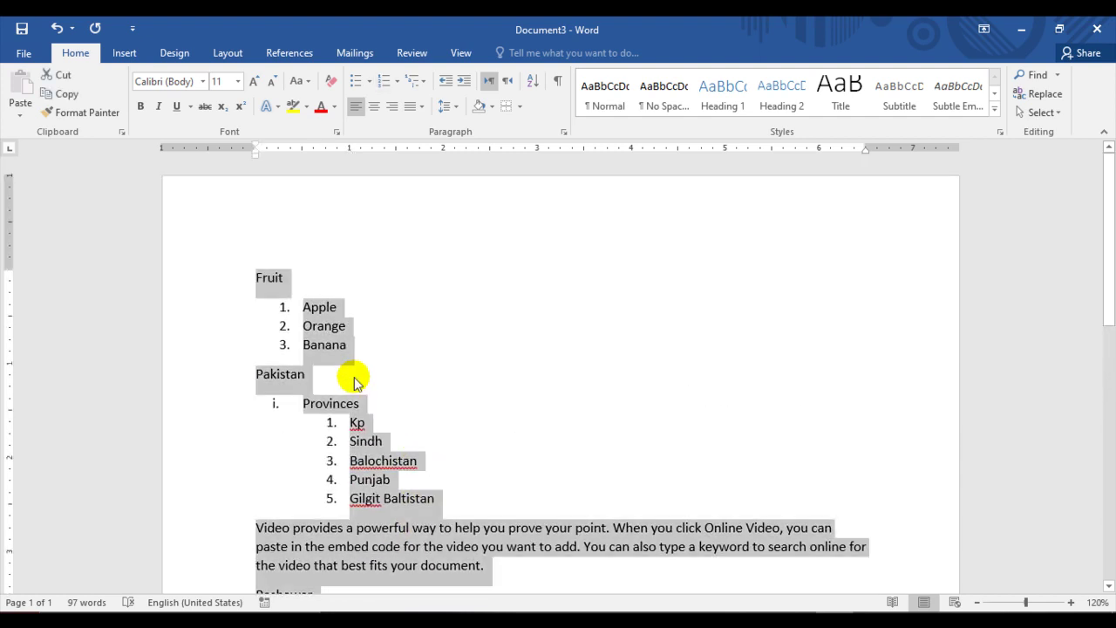
pyautogui.press('Delete')
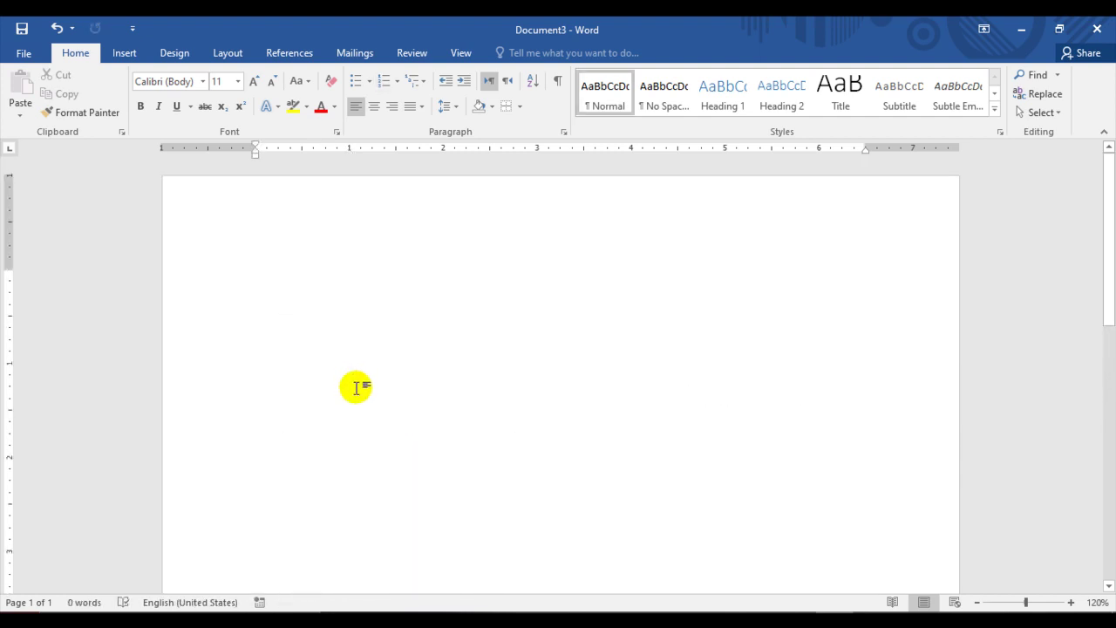
pyautogui.write('=rand(7')
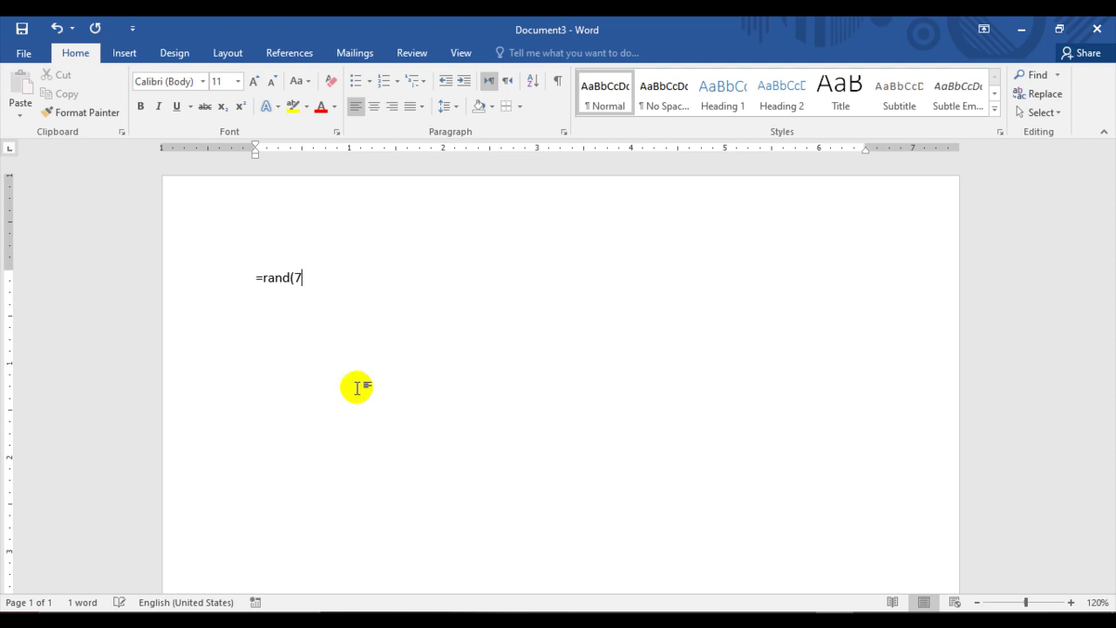
pyautogui.press('Return')
pyautogui.scroll(10, 332, 358)
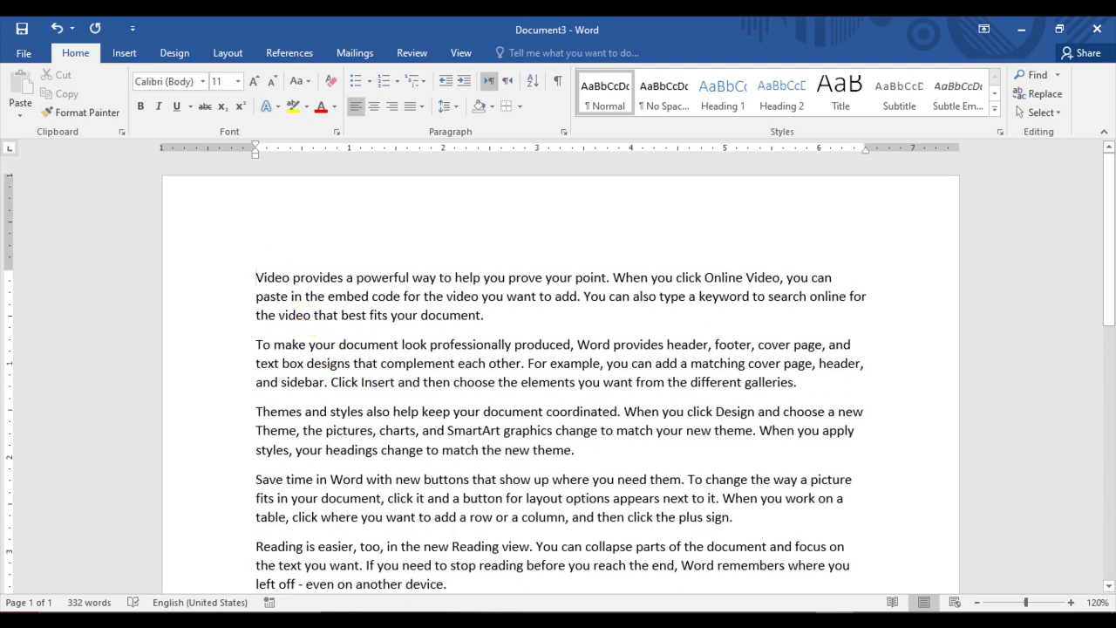
# - Insert the heading lines Pakistan, Afghanistan, India and China above the first, third, fifth and seventh paragraphs respectively
pyautogui.press('Return')
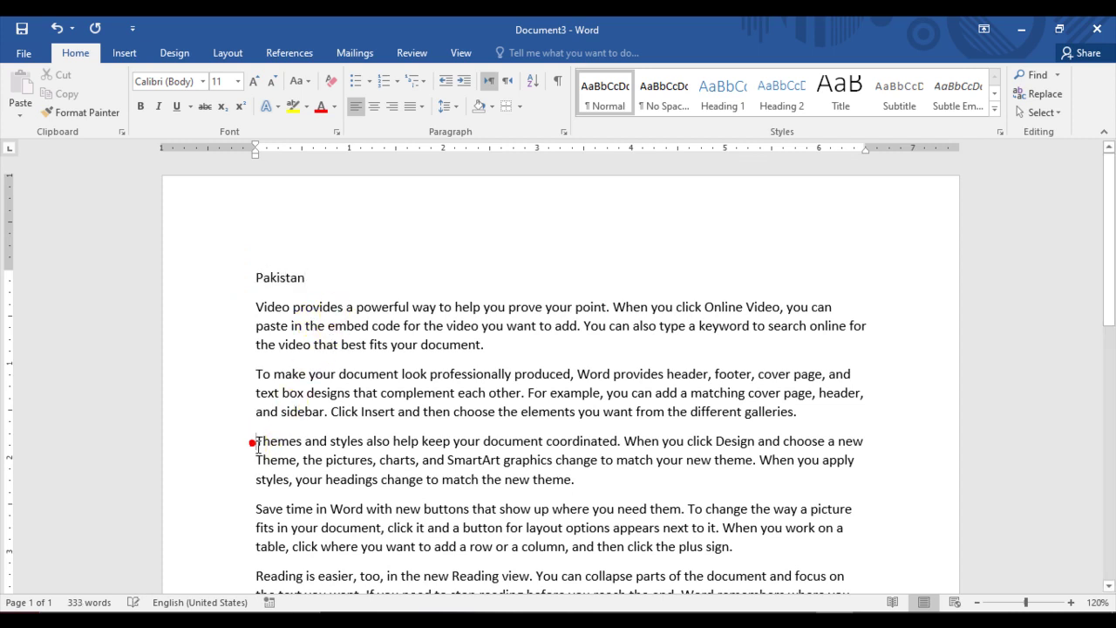
pyautogui.press('Return')
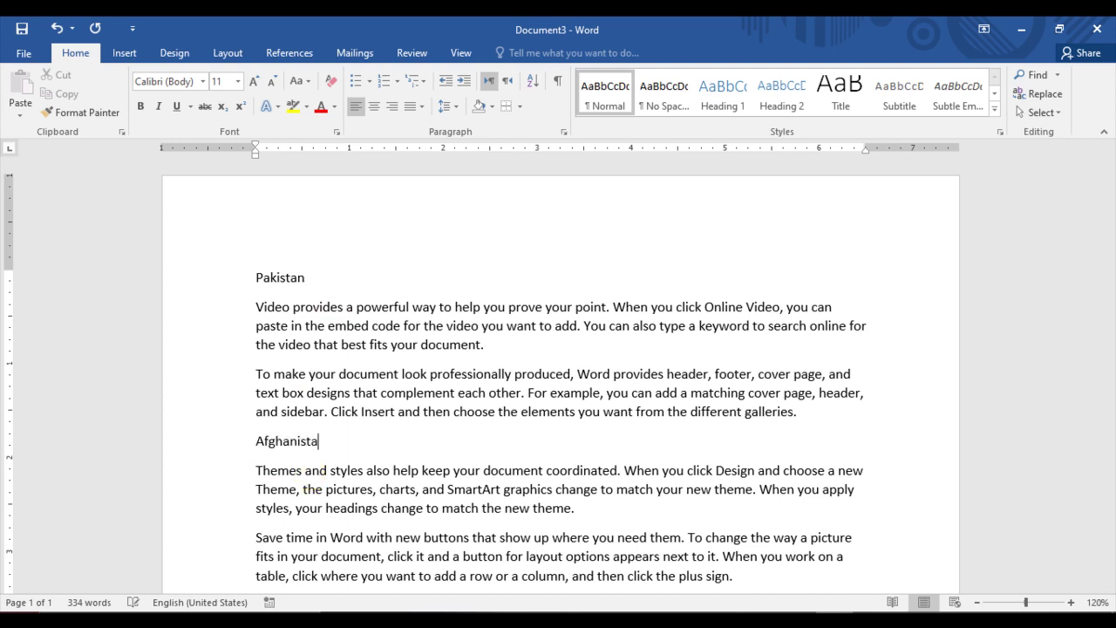
pyautogui.scroll(-2, 306, 471)
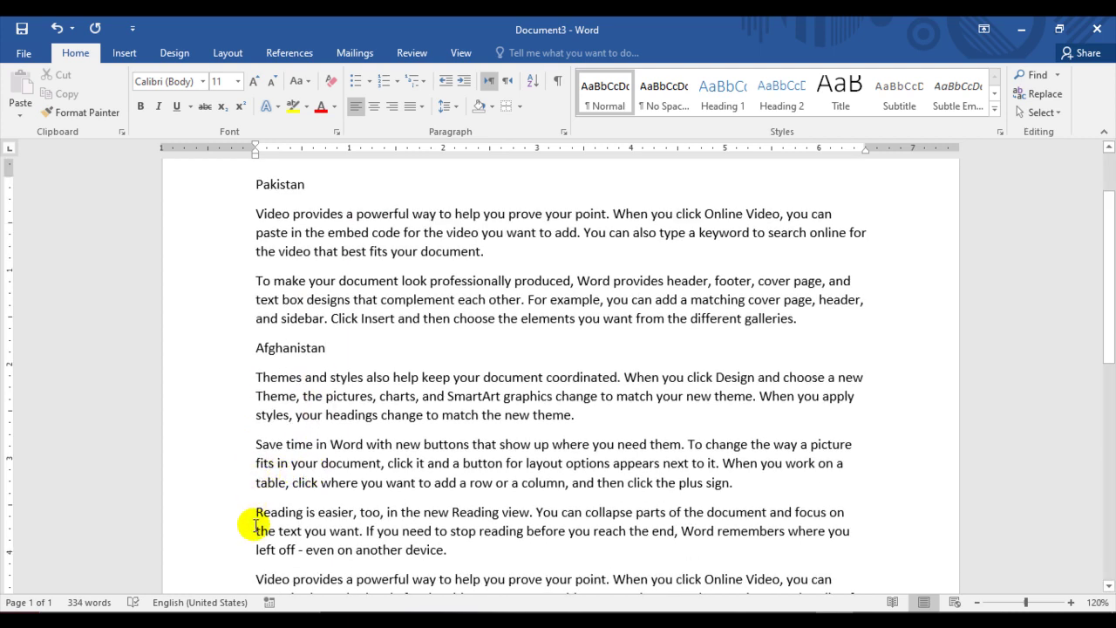
pyautogui.press('Return')
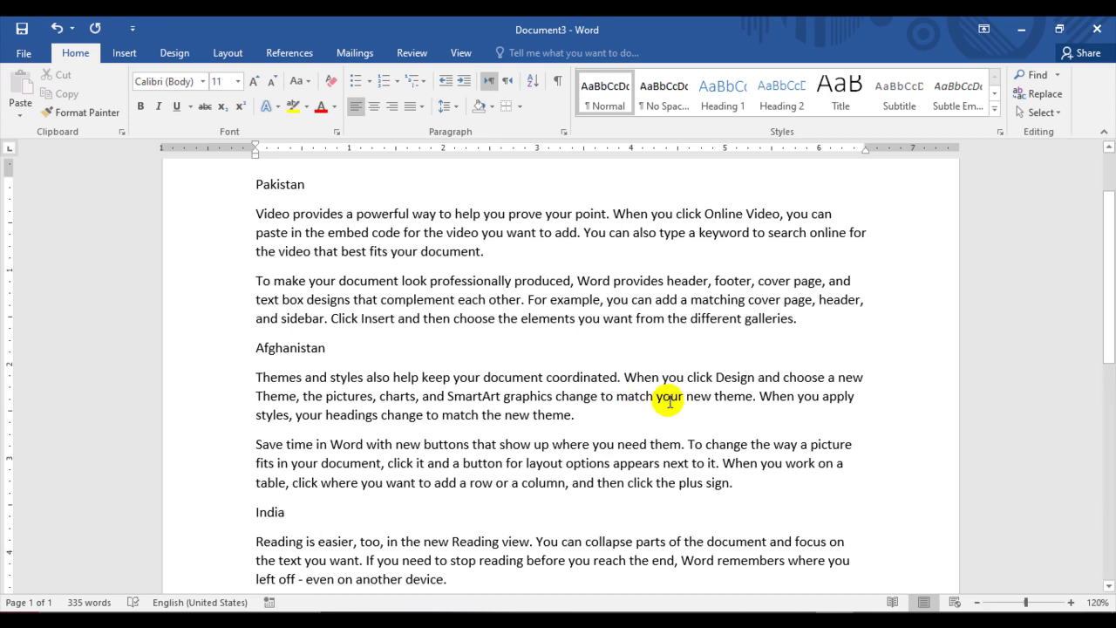
pyautogui.scroll(-2, 566, 398)
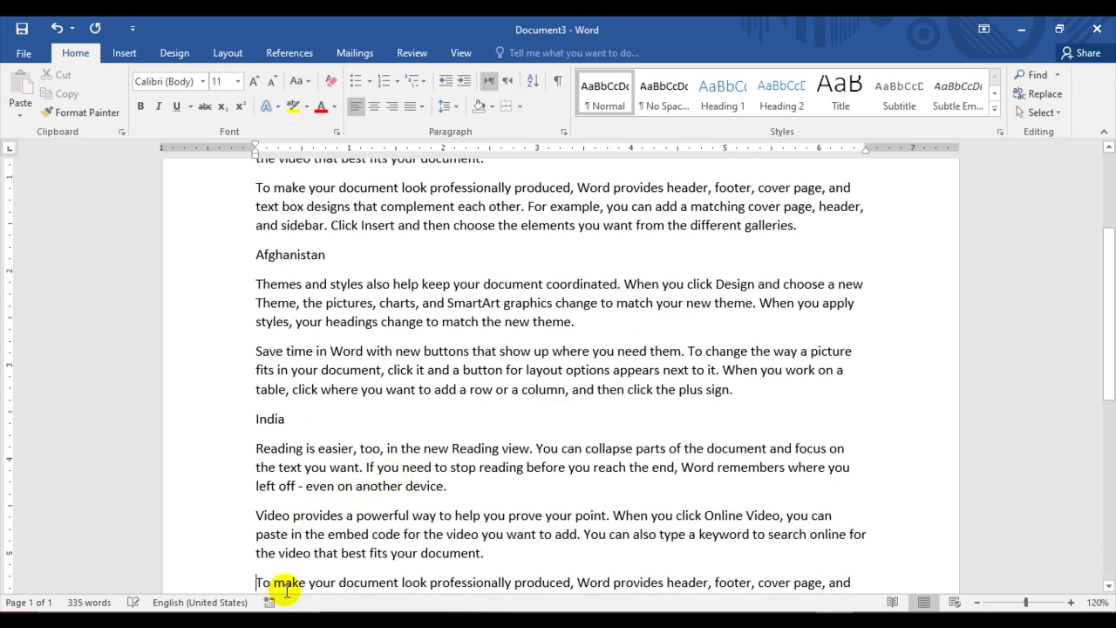
pyautogui.press('Return')
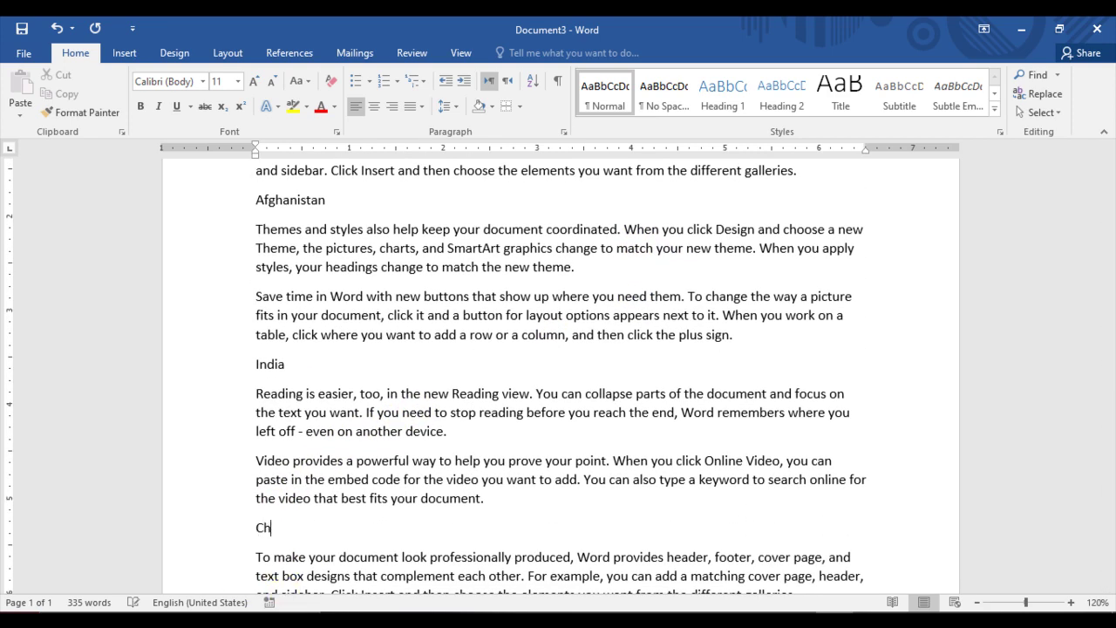
# - Apply the Heading 1 style to the Pakistan, Afghanistan, India and China lines
pyautogui.scroll(5, 292, 575)
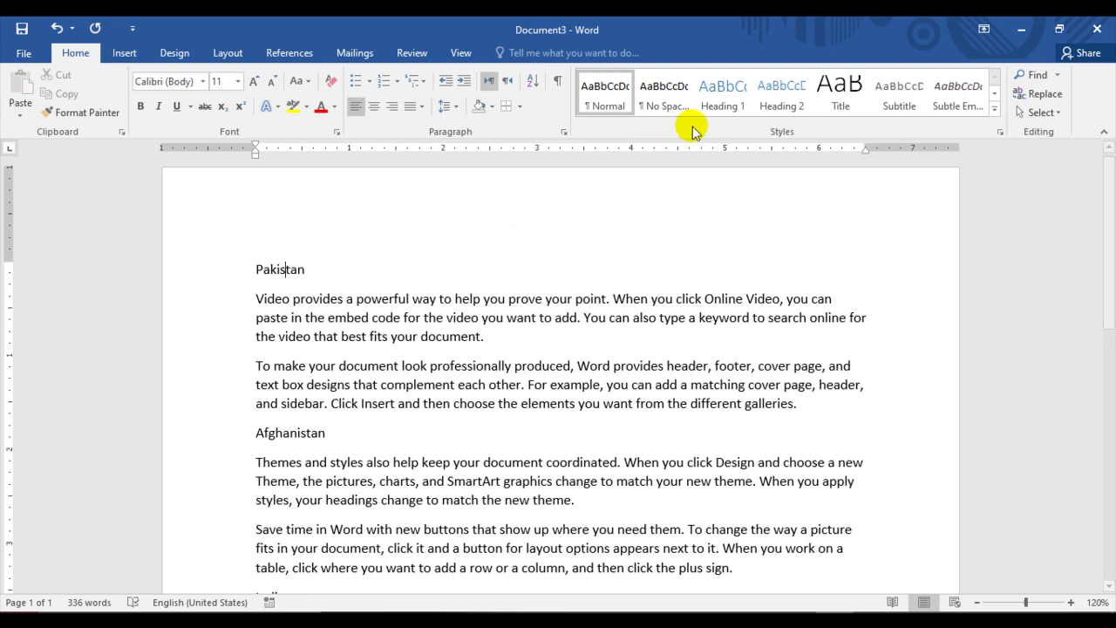
pyautogui.click(720, 103)
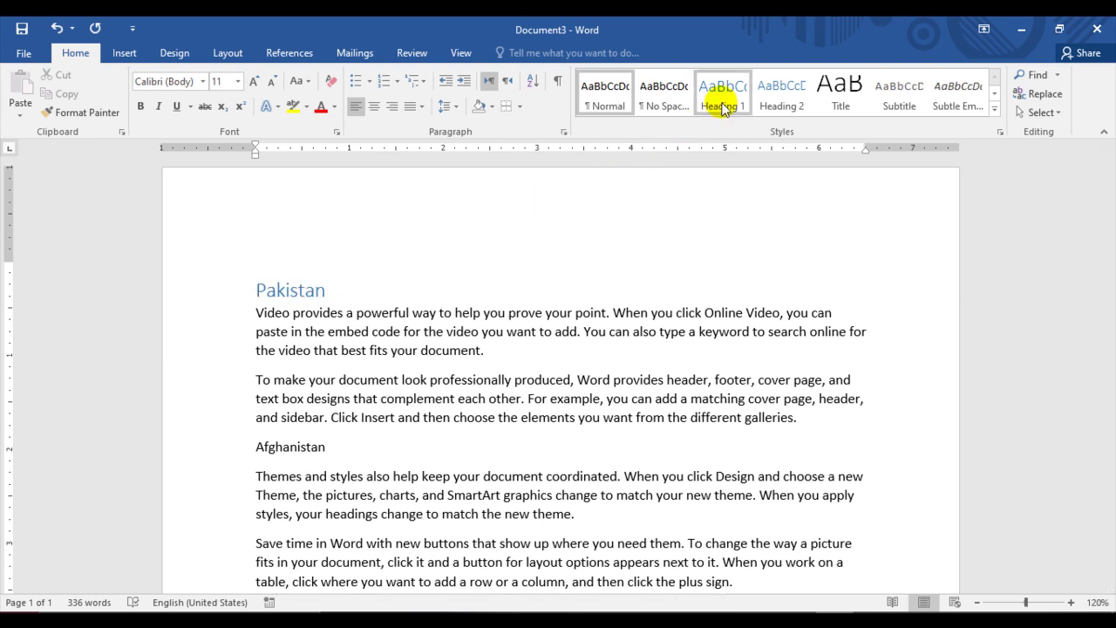
pyautogui.click(305, 441)
pyautogui.click(702, 116)
pyautogui.scroll(-3, 287, 514)
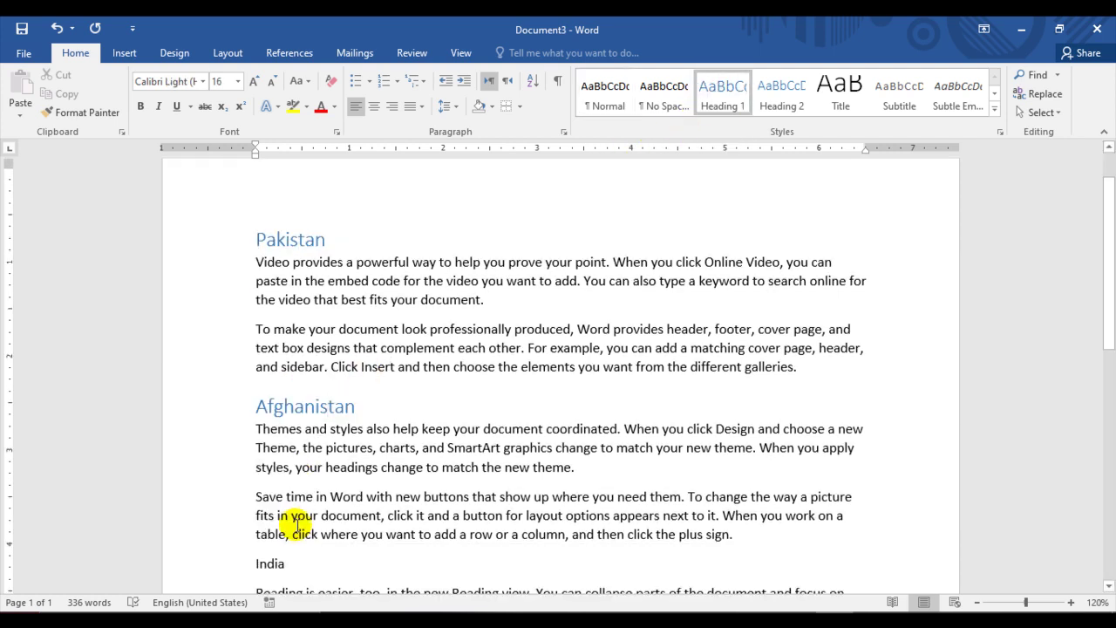
pyautogui.click(342, 475)
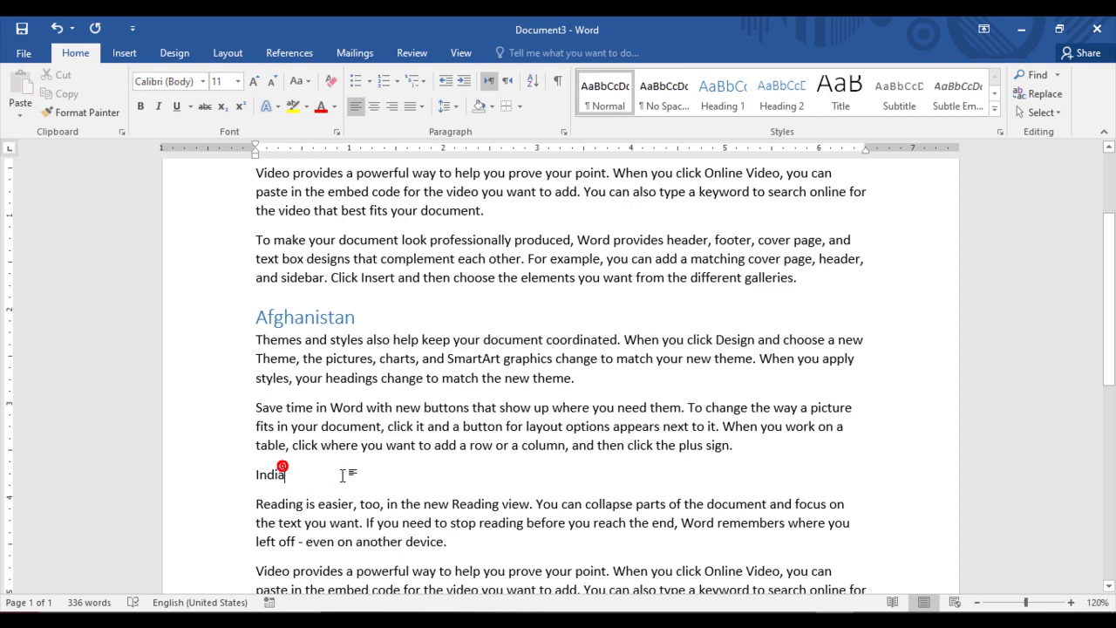
pyautogui.click(722, 96)
pyautogui.scroll(-3, 326, 442)
pyautogui.click(279, 493)
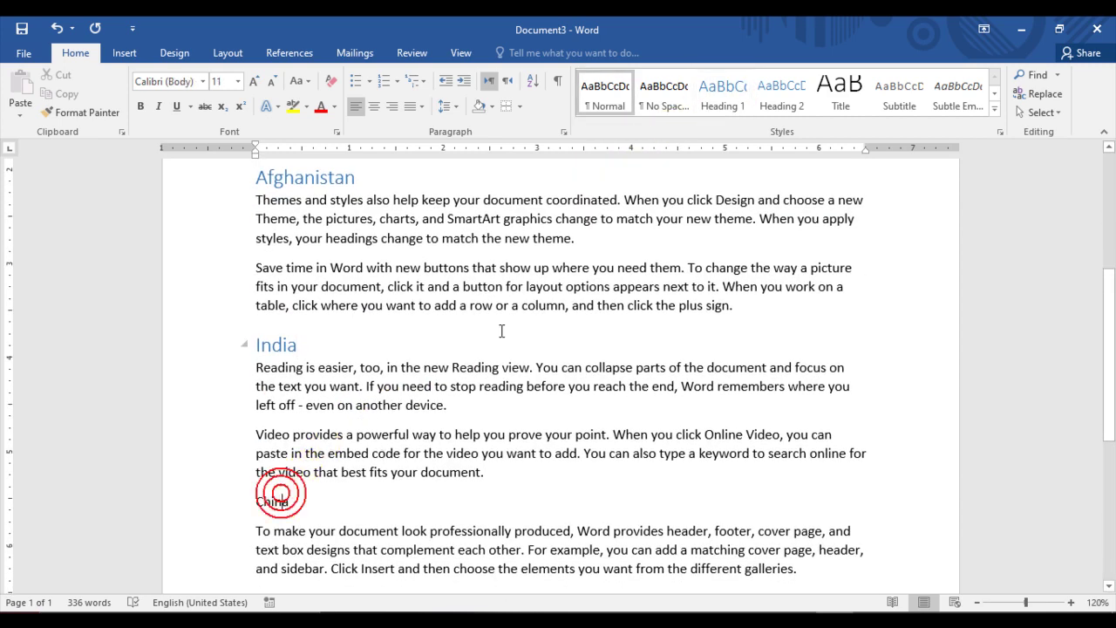
pyautogui.click(722, 100)
pyautogui.scroll(-3, 556, 347)
# - Number the headings with the multilevel list format 1 Heading 1, 1.1 Heading 2, 1.1.1 Heading 3
pyautogui.scroll(9, 518, 361)
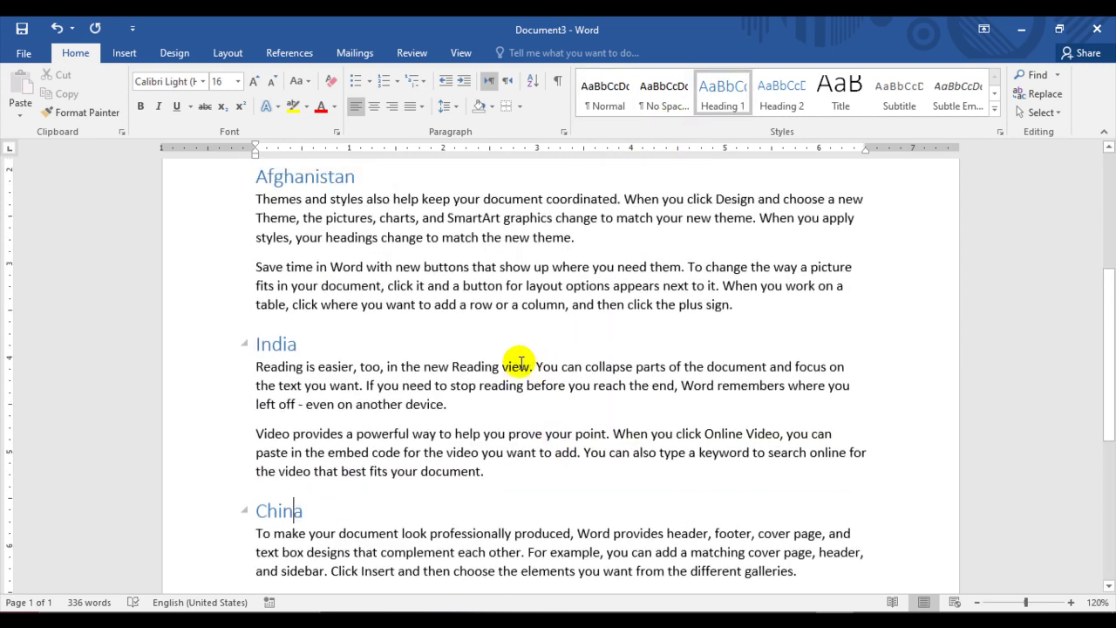
pyautogui.scroll(-7, 296, 456)
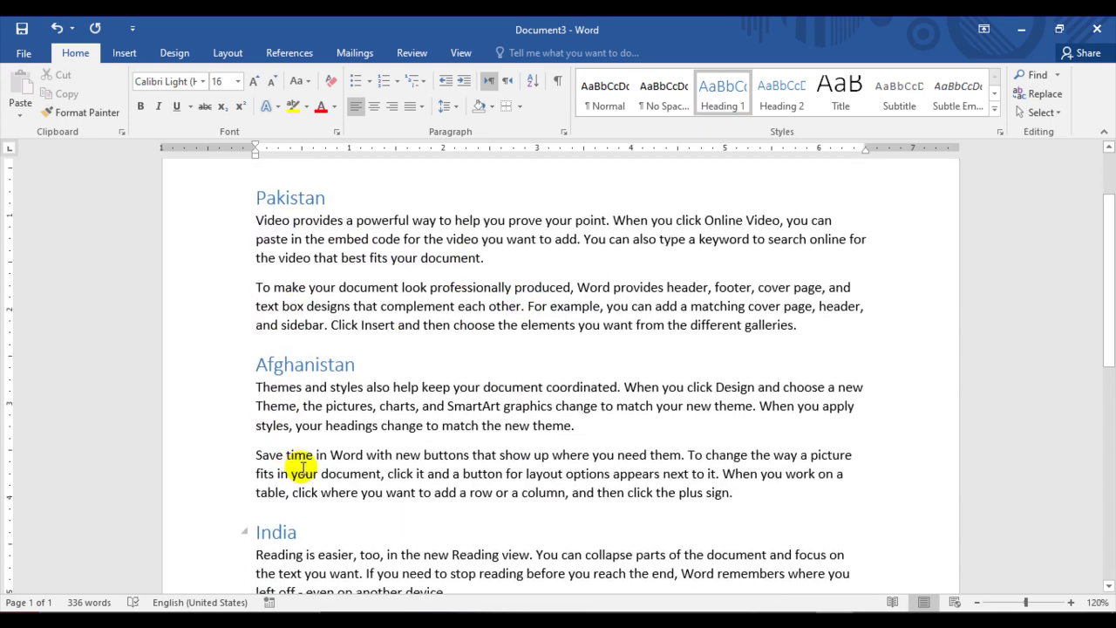
pyautogui.scroll(6, 323, 468)
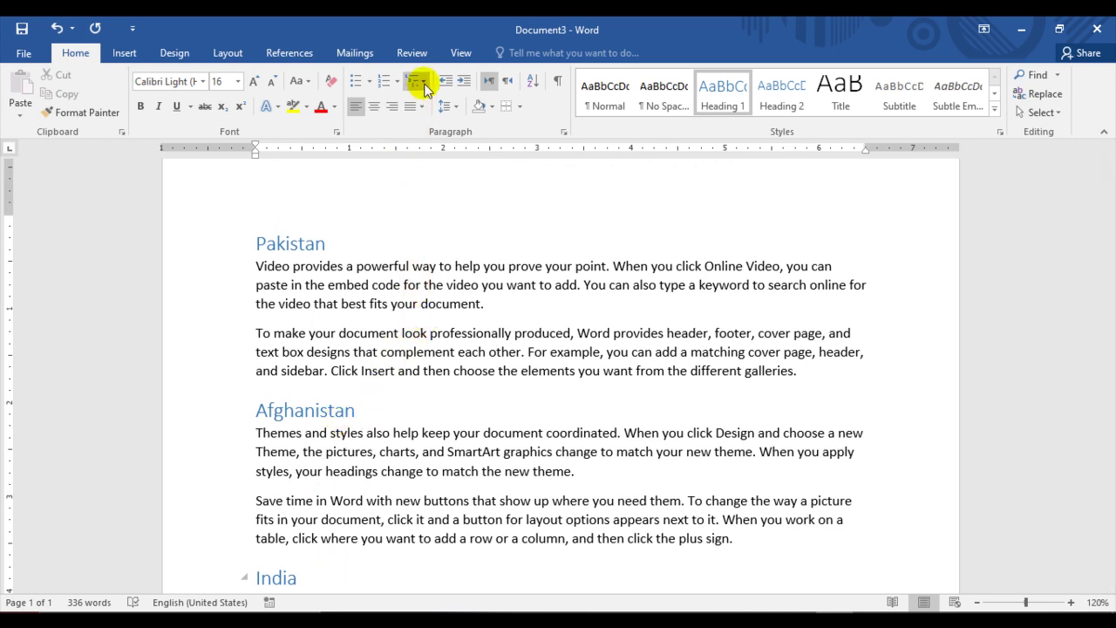
pyautogui.click(369, 85)
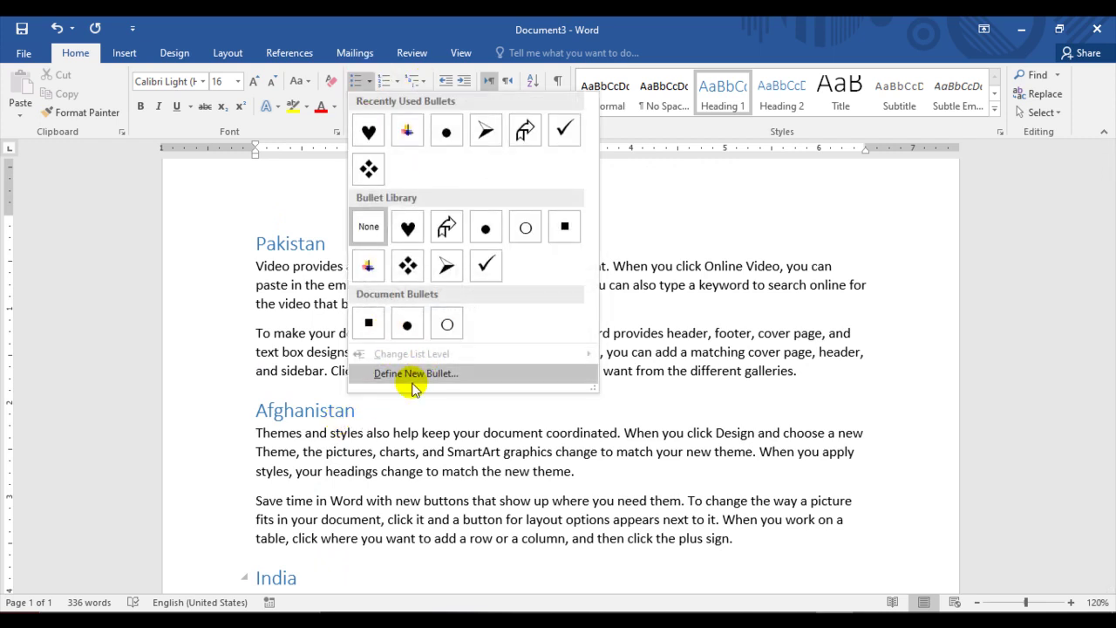
pyautogui.click(394, 81)
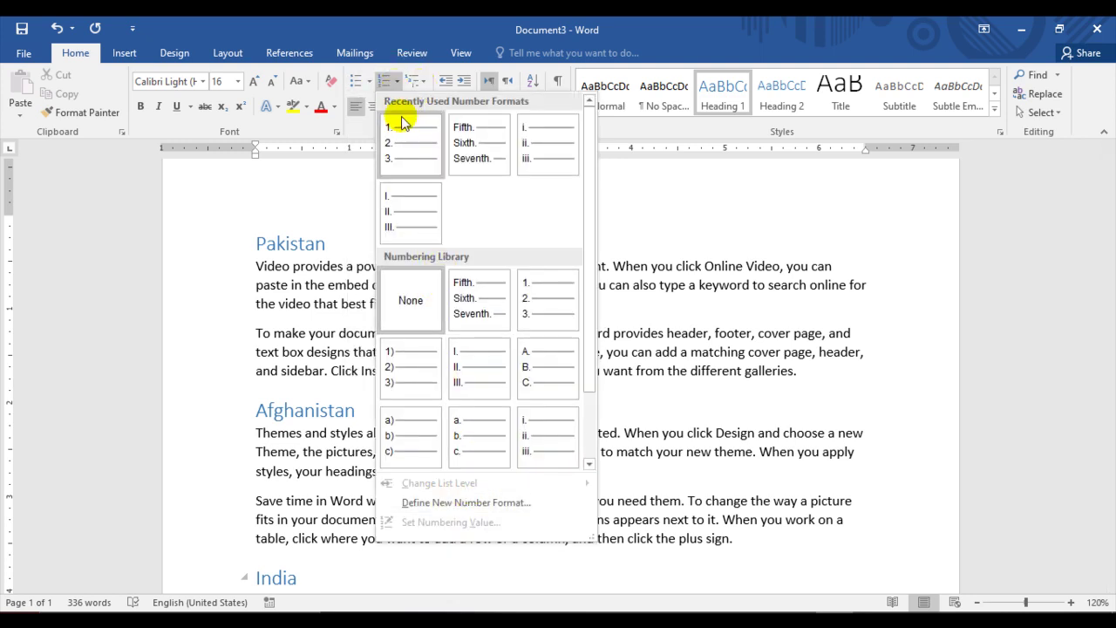
pyautogui.click(424, 85)
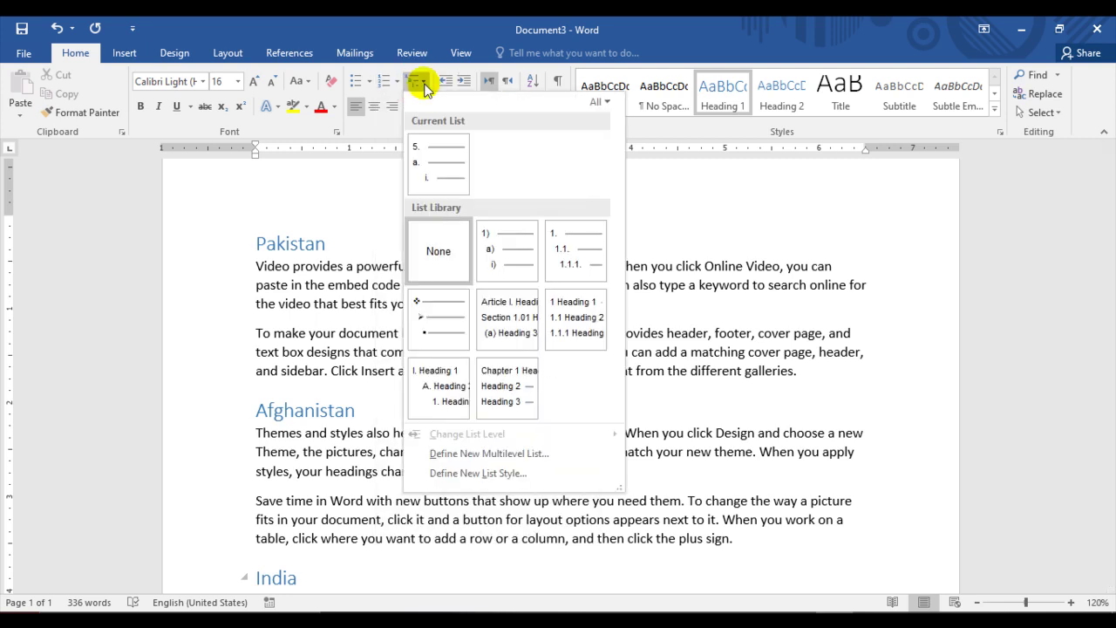
pyautogui.moveTo(453, 366)
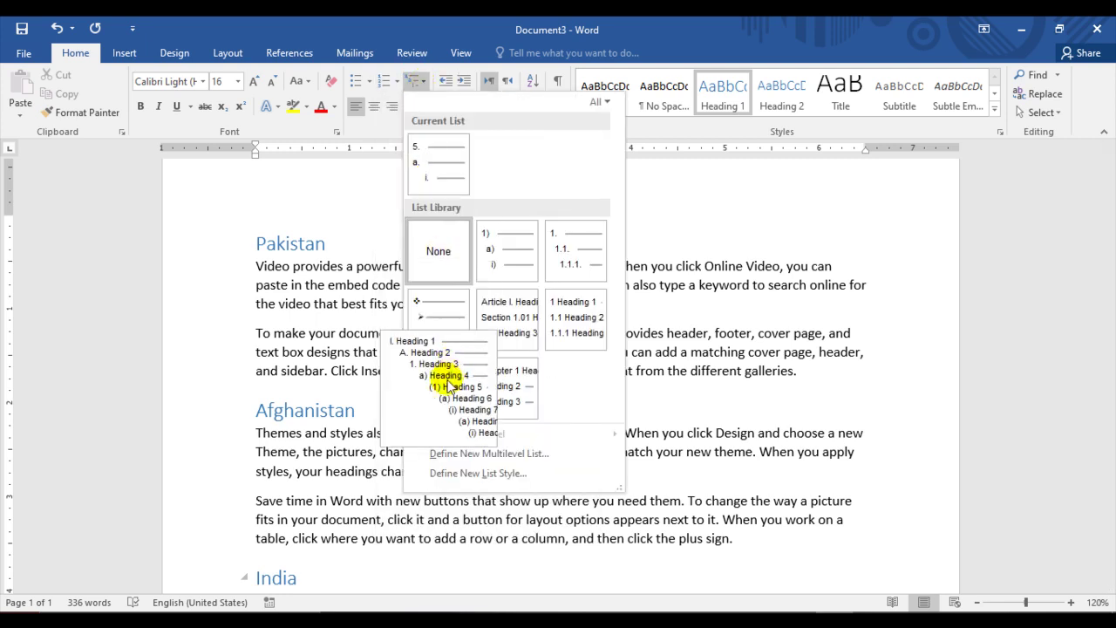
pyautogui.moveTo(566, 340)
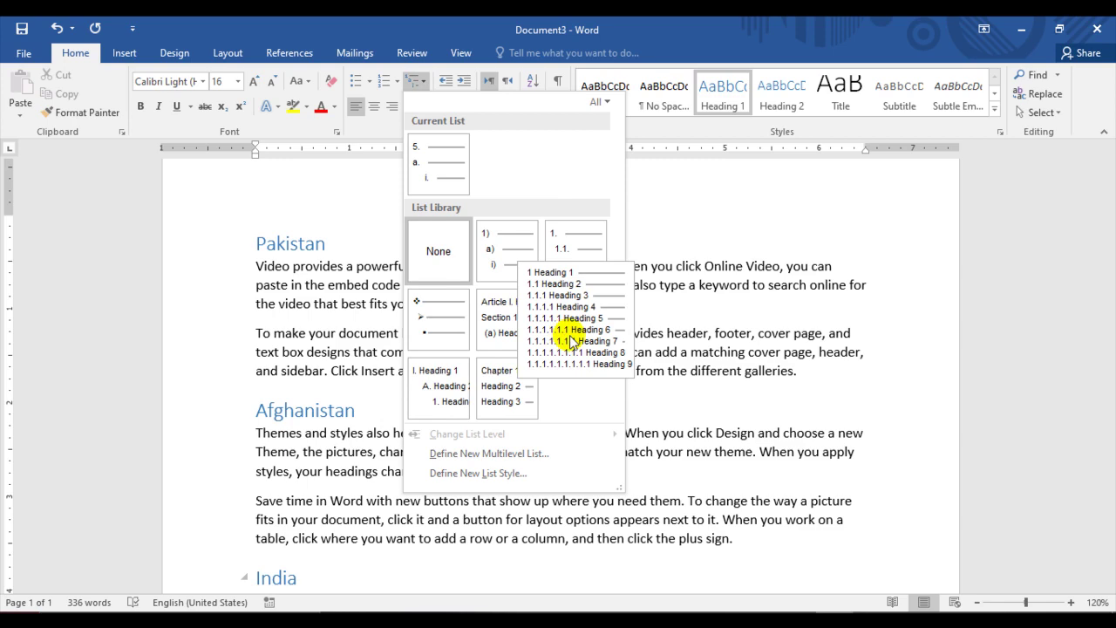
pyautogui.click(573, 340)
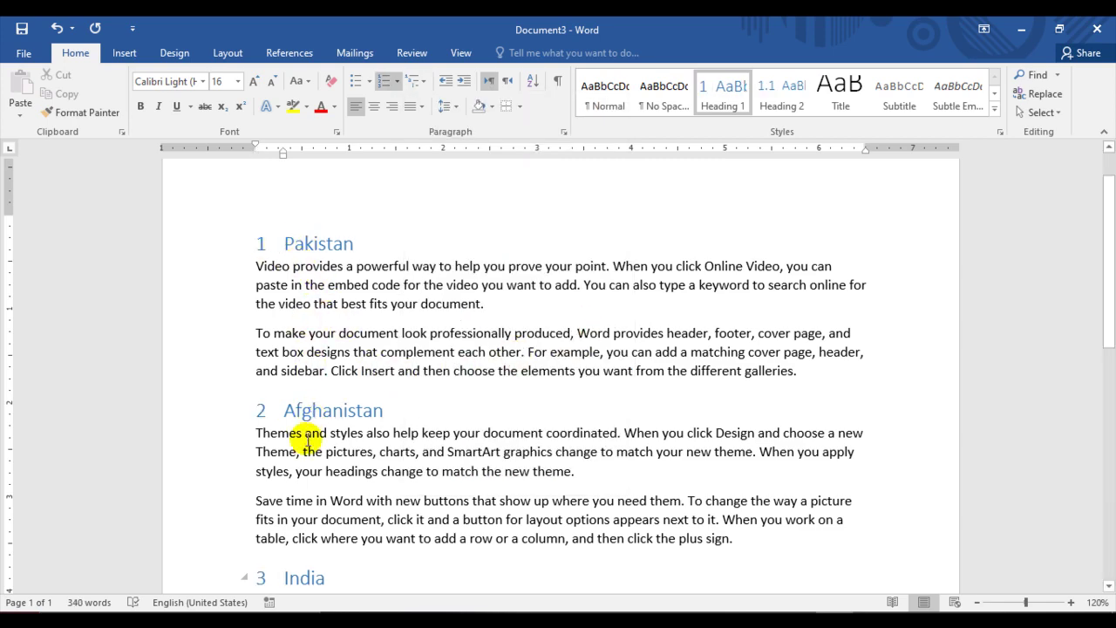
pyautogui.scroll(-3, 296, 541)
pyautogui.scroll(3, 298, 521)
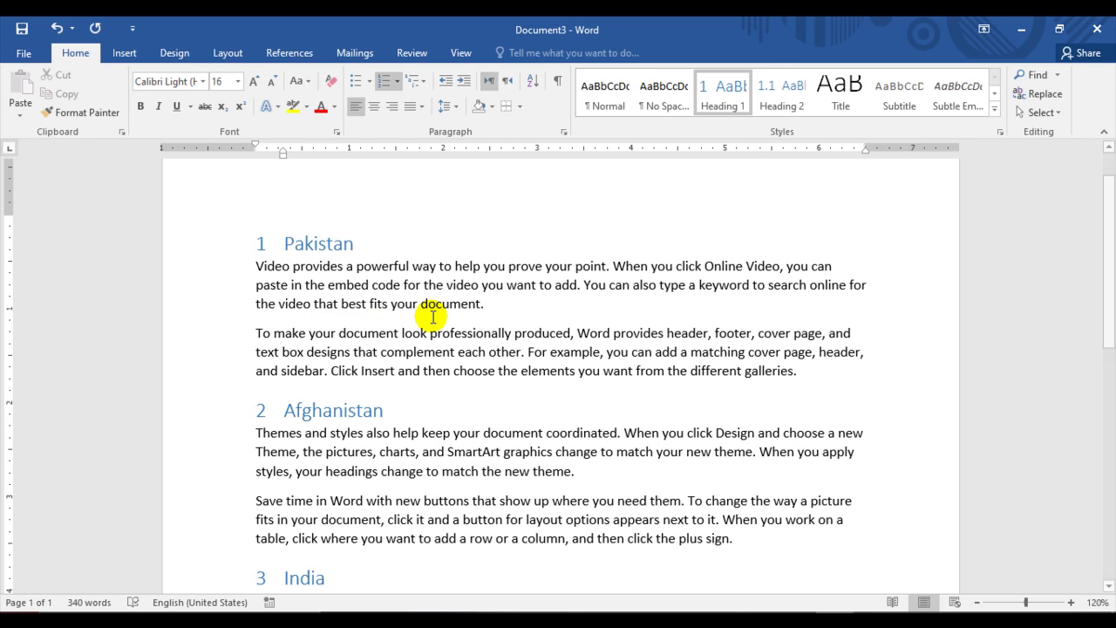
# - Number the Afghanistan heading with the 1., 1.1., 1.1.1. multilevel list format
pyautogui.click(321, 409)
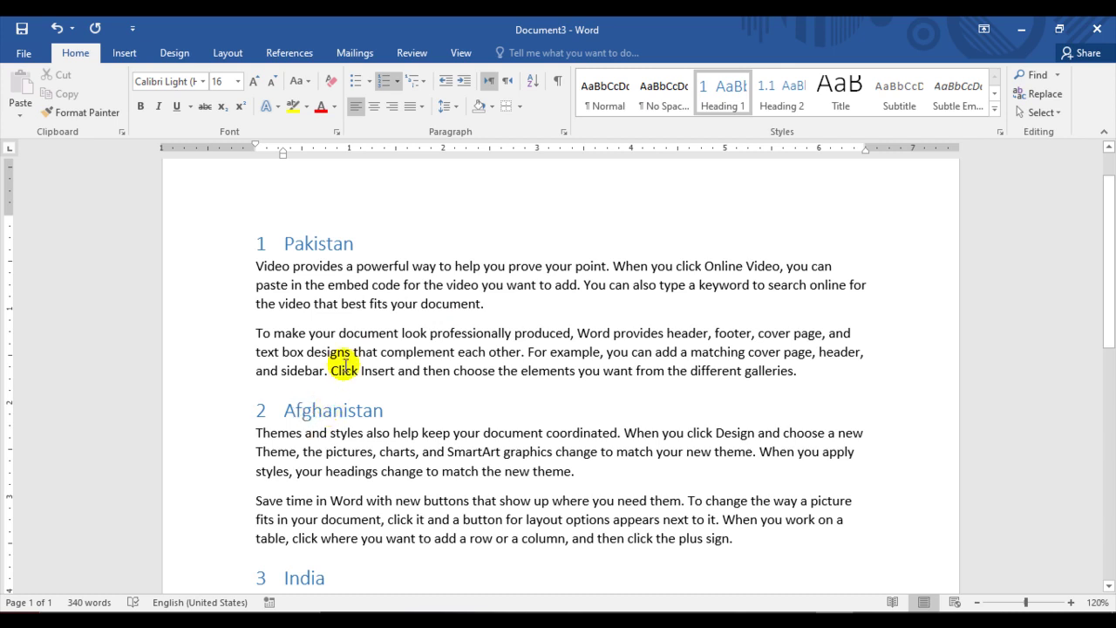
pyautogui.click(422, 83)
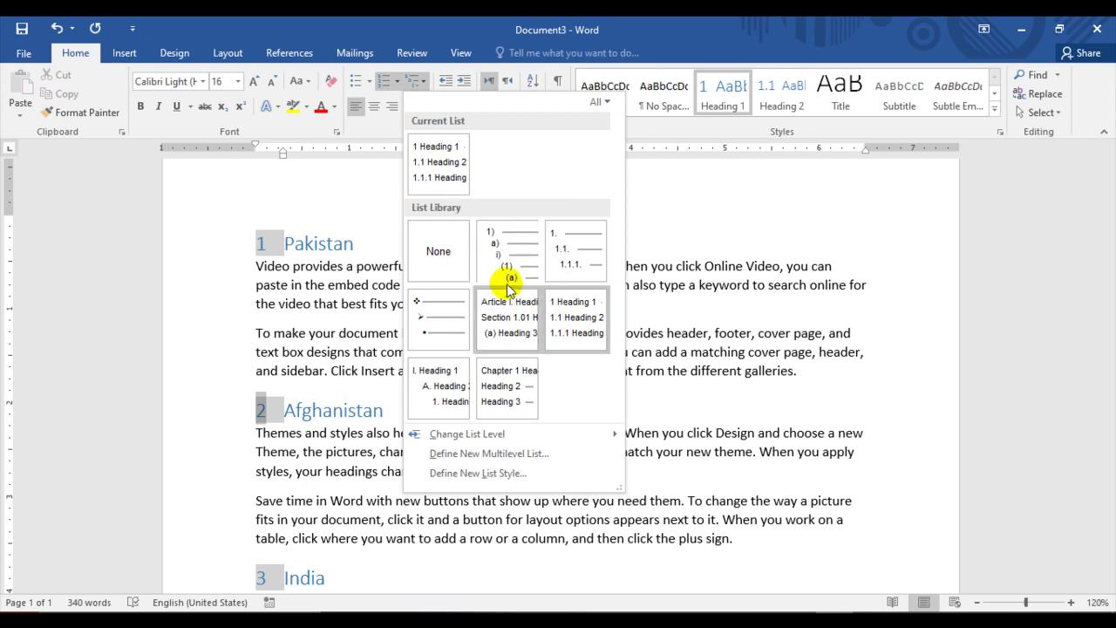
pyautogui.moveTo(455, 309)
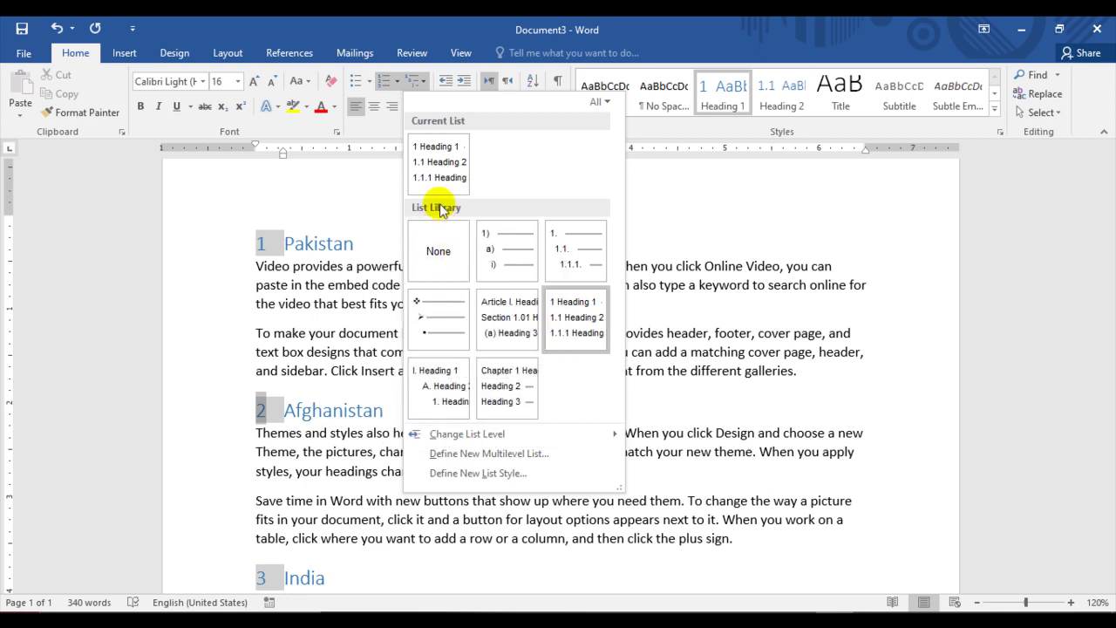
pyautogui.moveTo(431, 172)
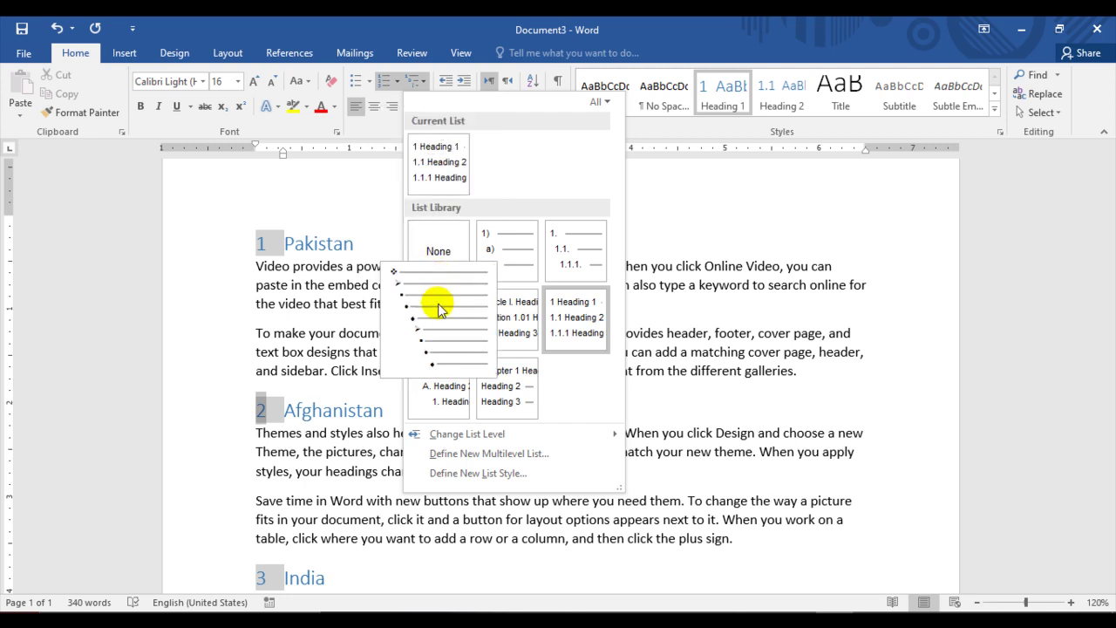
pyautogui.click(592, 261)
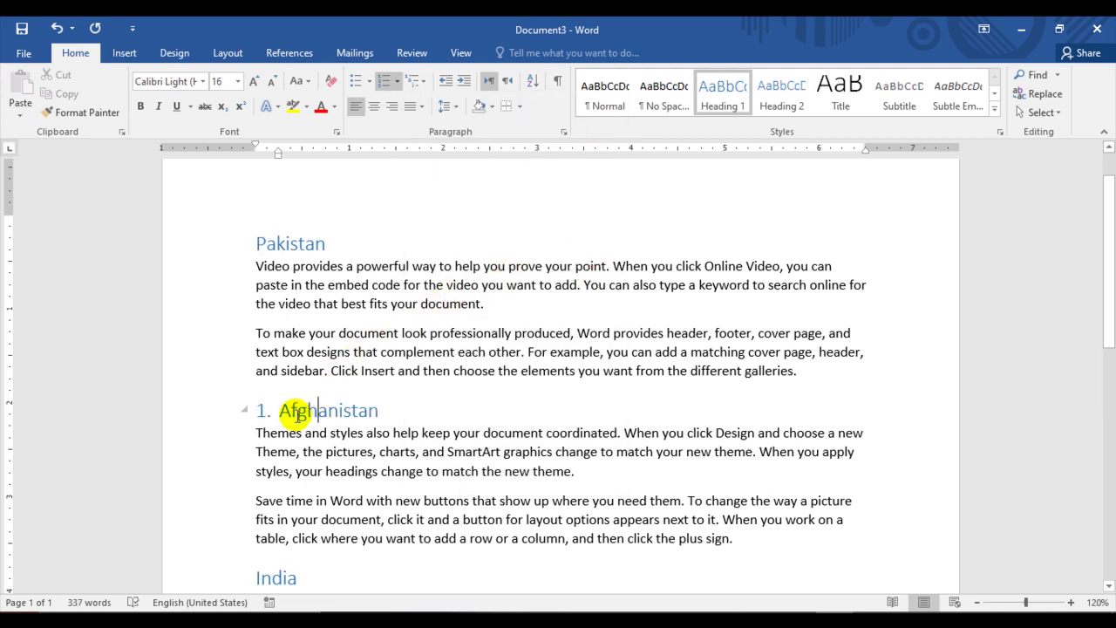
# - Apply the same 1., 1.1., 1.1.1. multilevel list format to the Pakistan heading
pyautogui.click(297, 242)
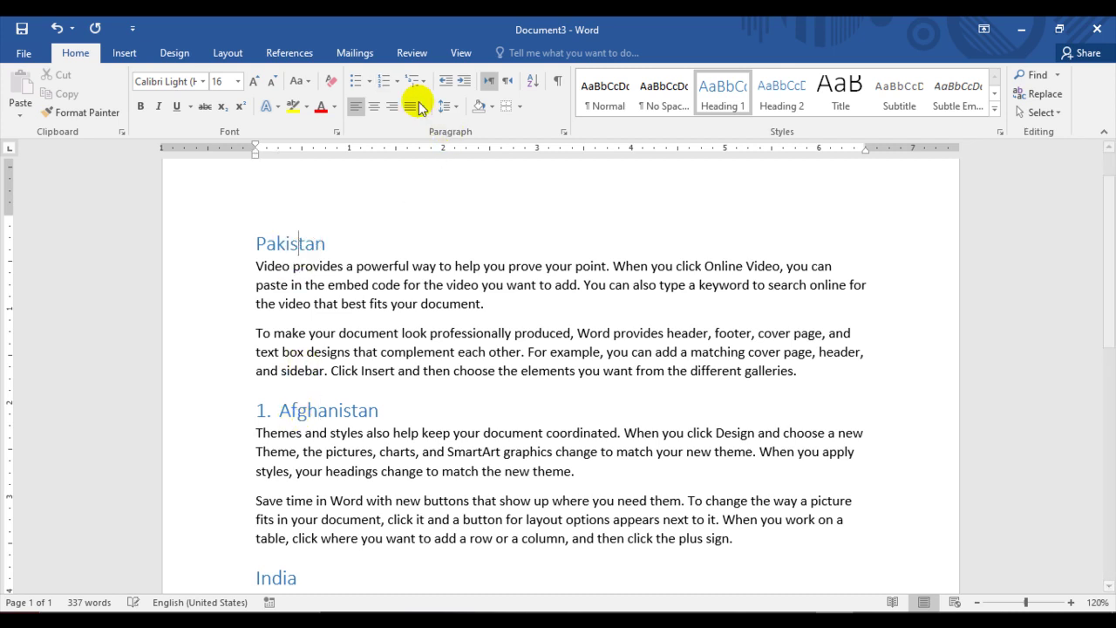
pyautogui.click(416, 86)
pyautogui.moveTo(500, 259)
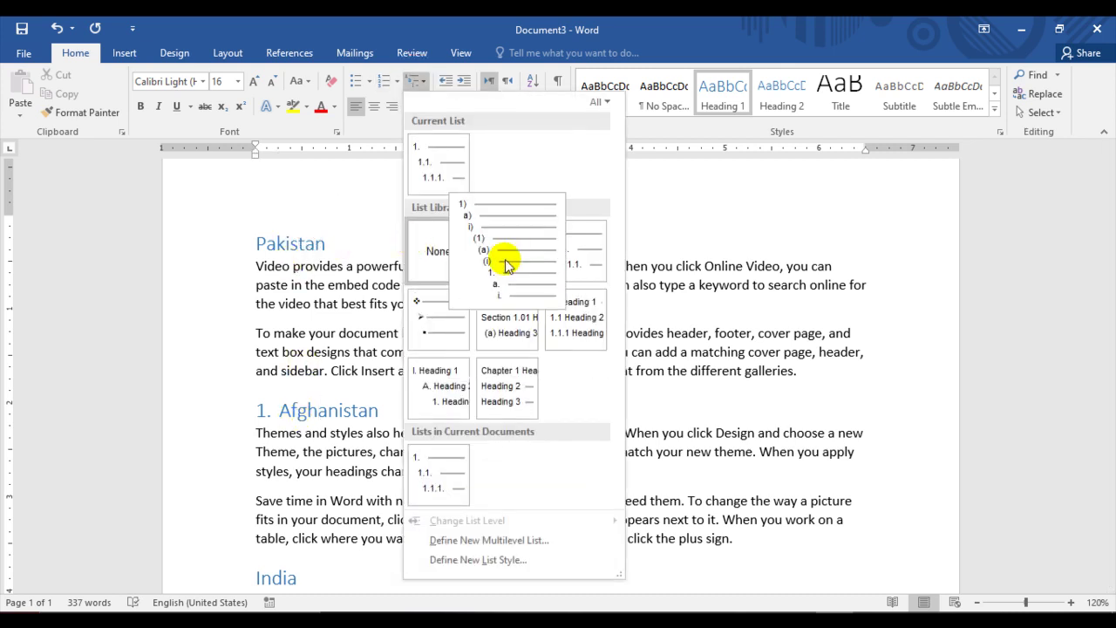
pyautogui.click(576, 257)
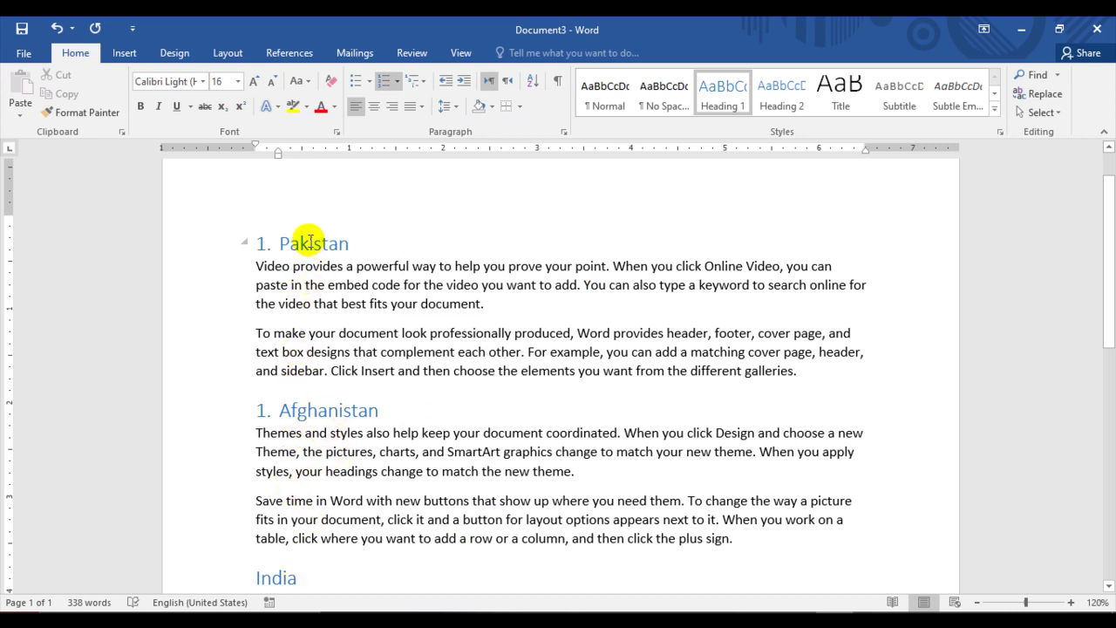
# - Apply the Chapter 1 Heading 1 multilevel list format to the Pakistan heading and the Afghanistan heading
pyautogui.click(419, 80)
pyautogui.moveTo(493, 384)
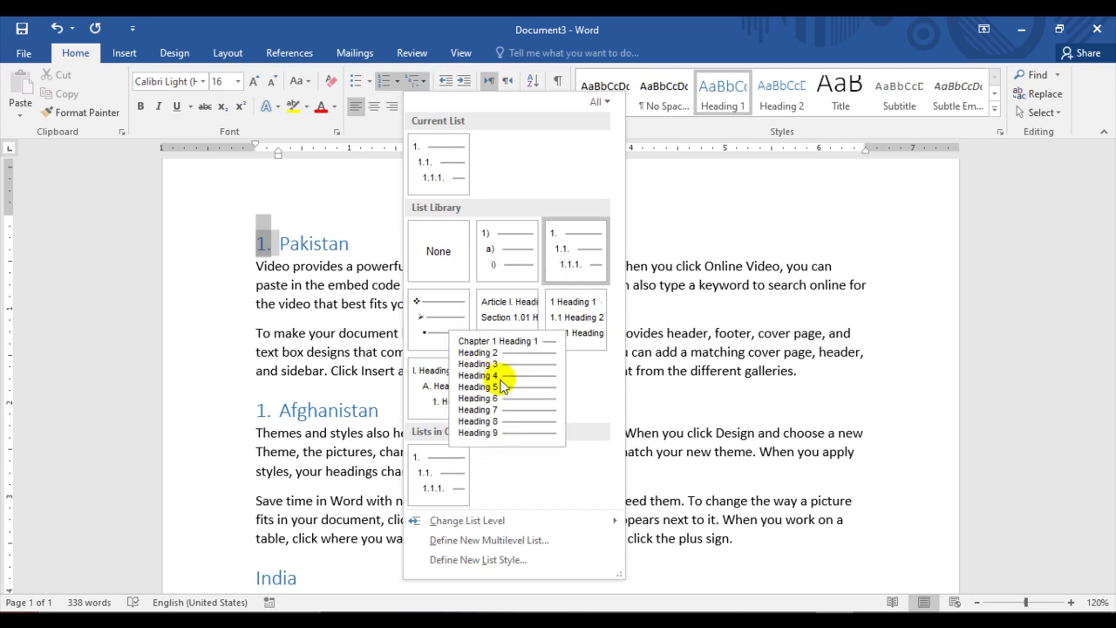
pyautogui.click(503, 386)
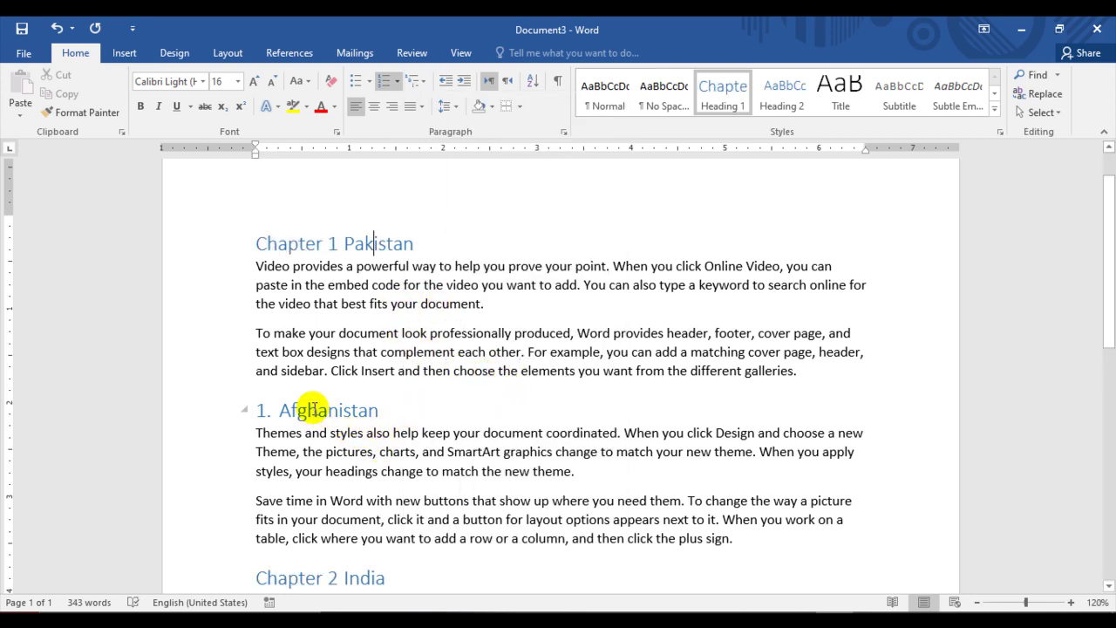
pyautogui.click(413, 80)
pyautogui.moveTo(526, 324)
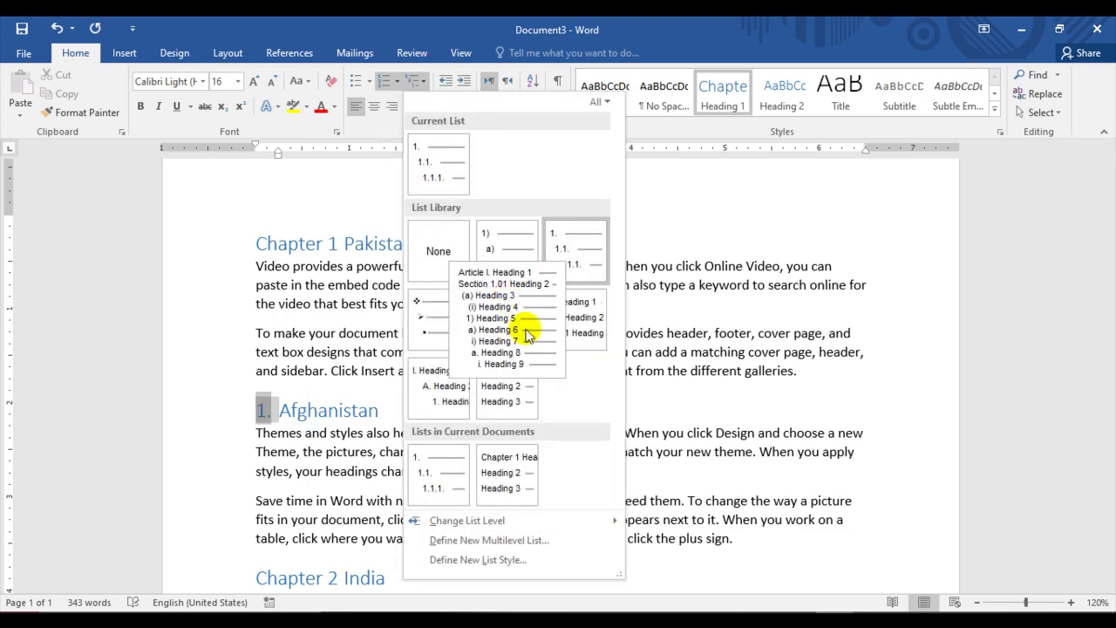
pyautogui.click(511, 389)
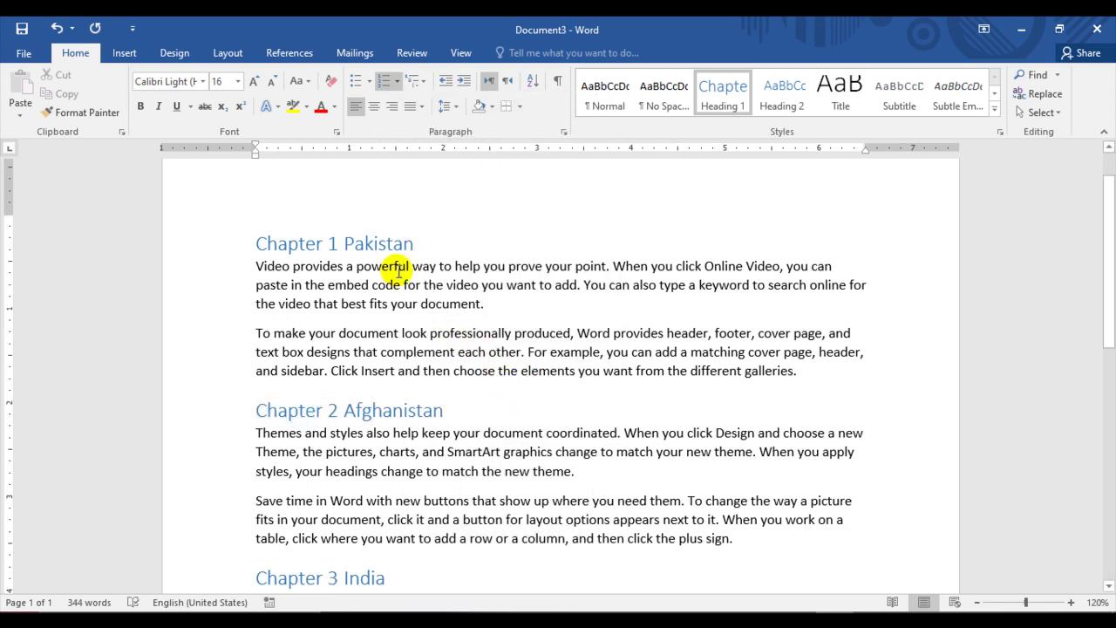
pyautogui.scroll(-3, 383, 427)
pyautogui.scroll(-3, 383, 432)
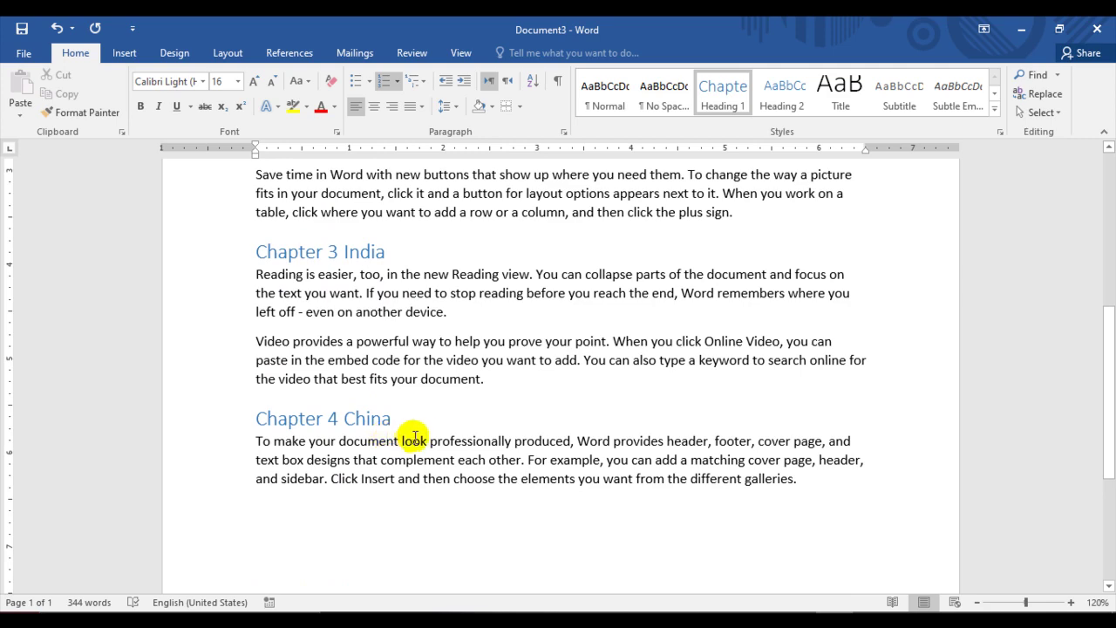
pyautogui.scroll(6, 410, 427)
pyautogui.scroll(1, 397, 381)
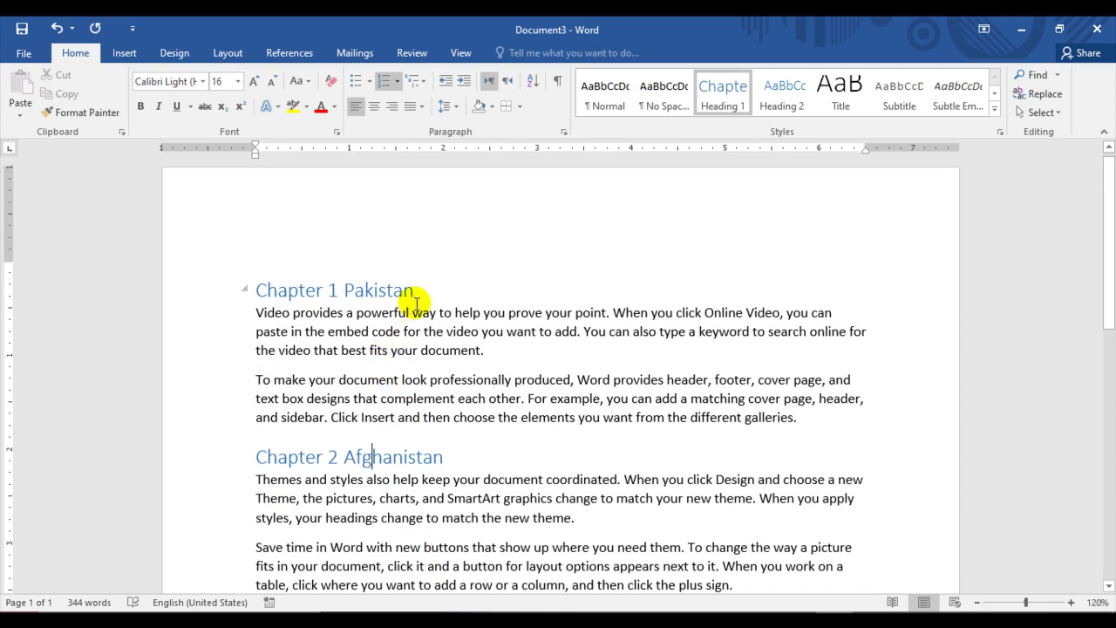
# - Change the list level of the Afghanistan heading to Heading 3
pyautogui.click(424, 81)
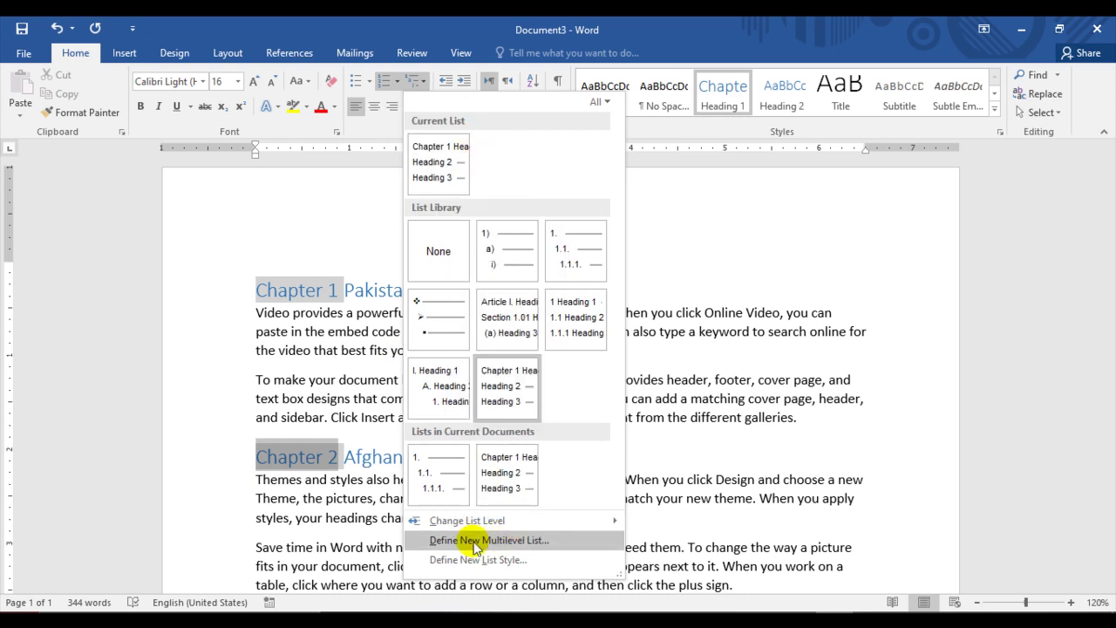
pyautogui.moveTo(471, 521)
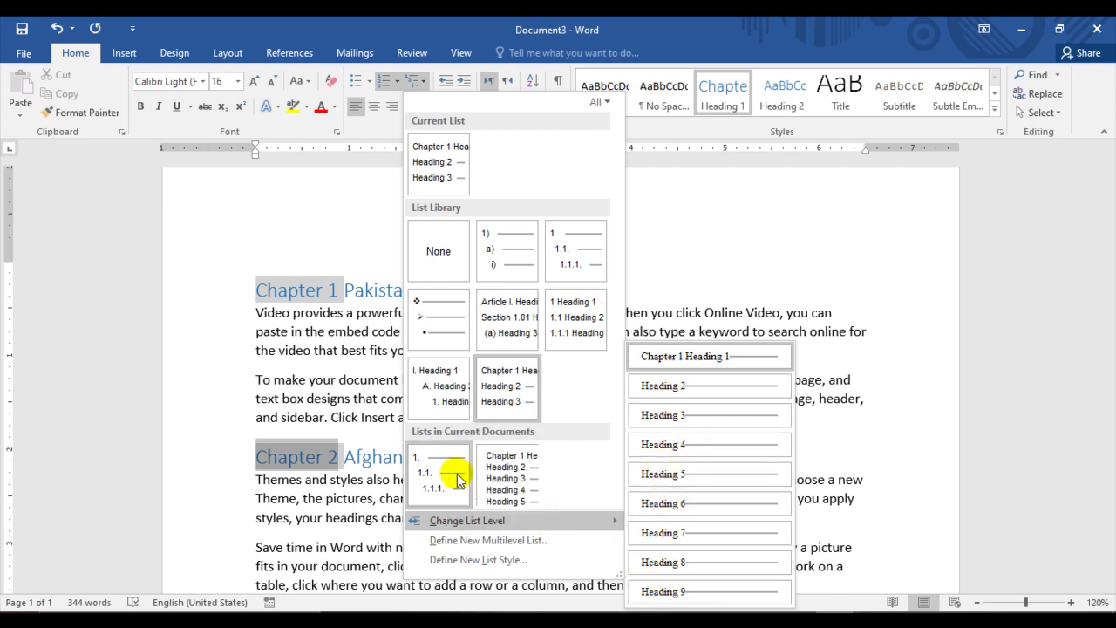
pyautogui.click(371, 455)
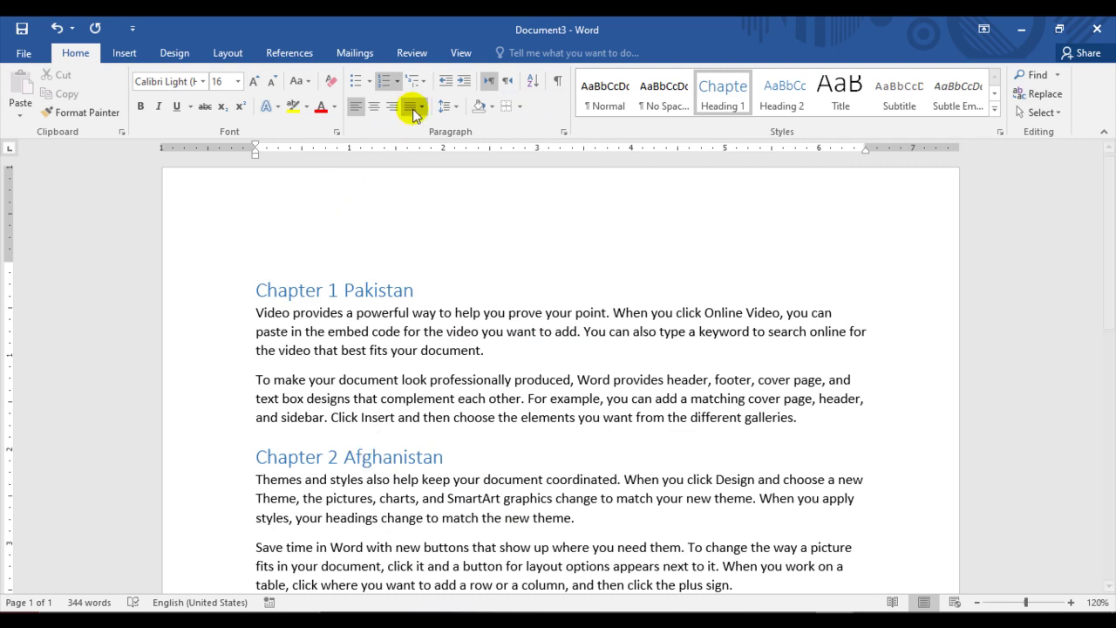
pyautogui.click(422, 84)
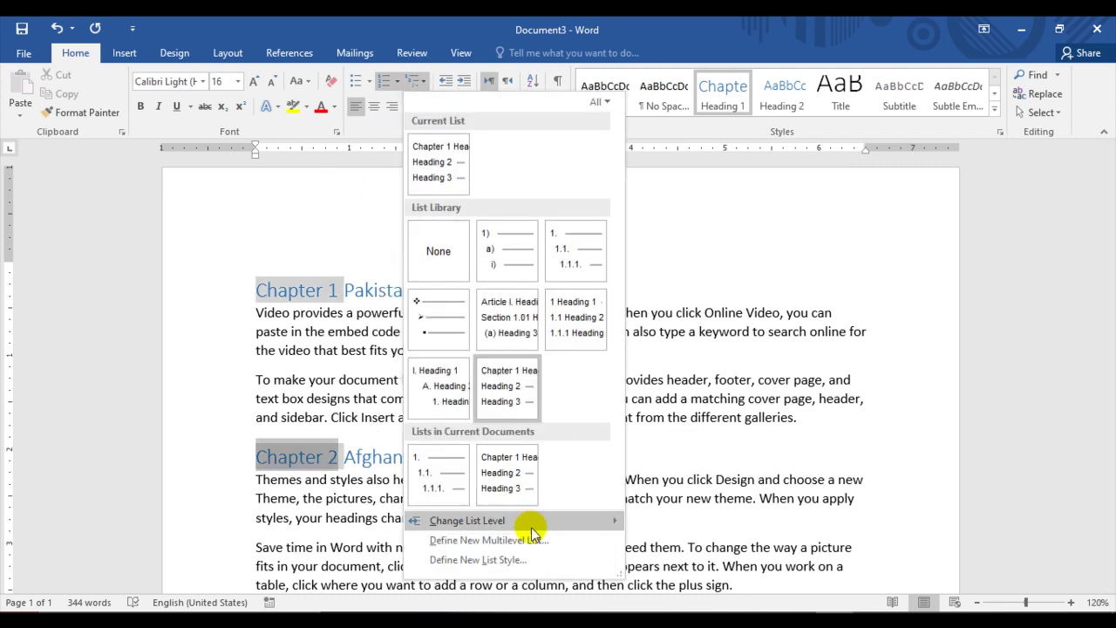
pyautogui.moveTo(577, 519)
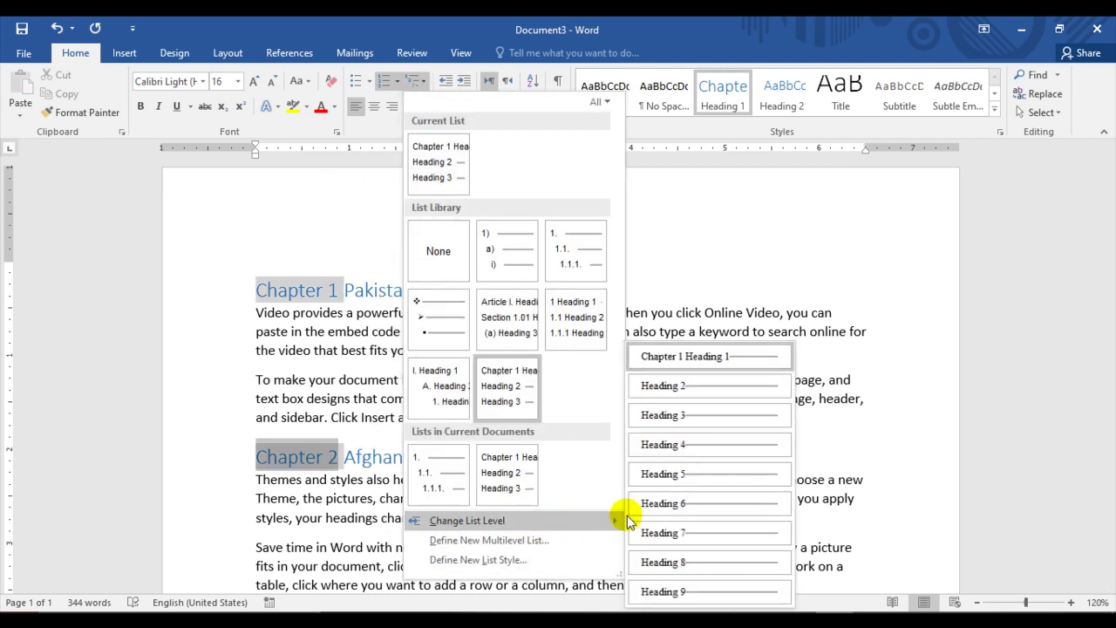
pyautogui.click(708, 417)
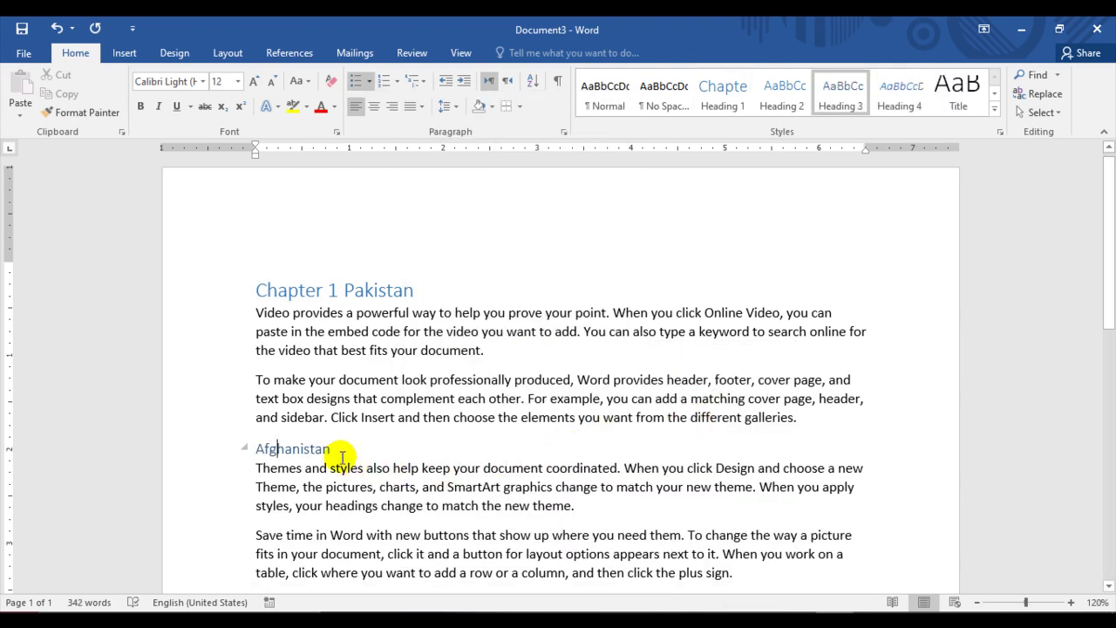
pyautogui.scroll(-1, 341, 457)
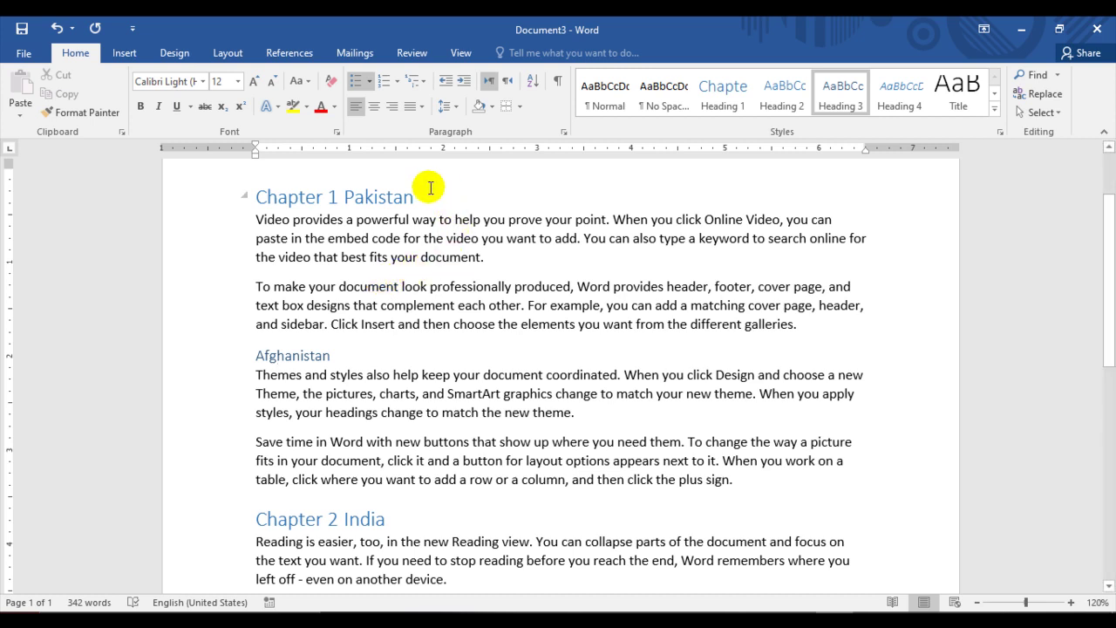
# - Insert two empty paragraphs between the Chapter 1 Pakistan heading and its first body paragraph
pyautogui.click(391, 258)
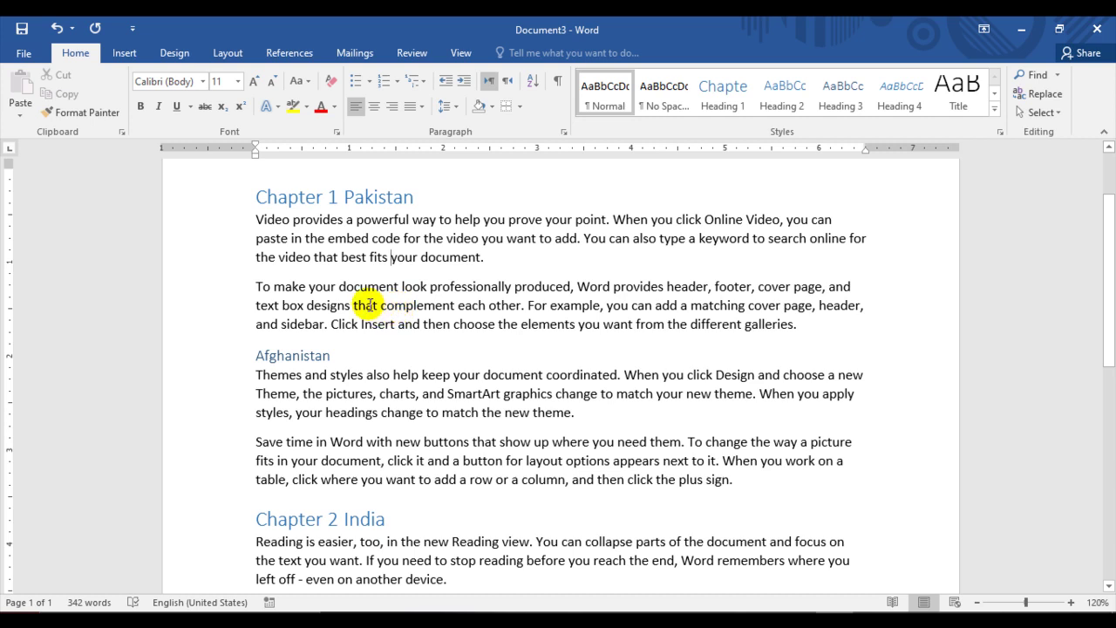
pyautogui.scroll(1, 349, 307)
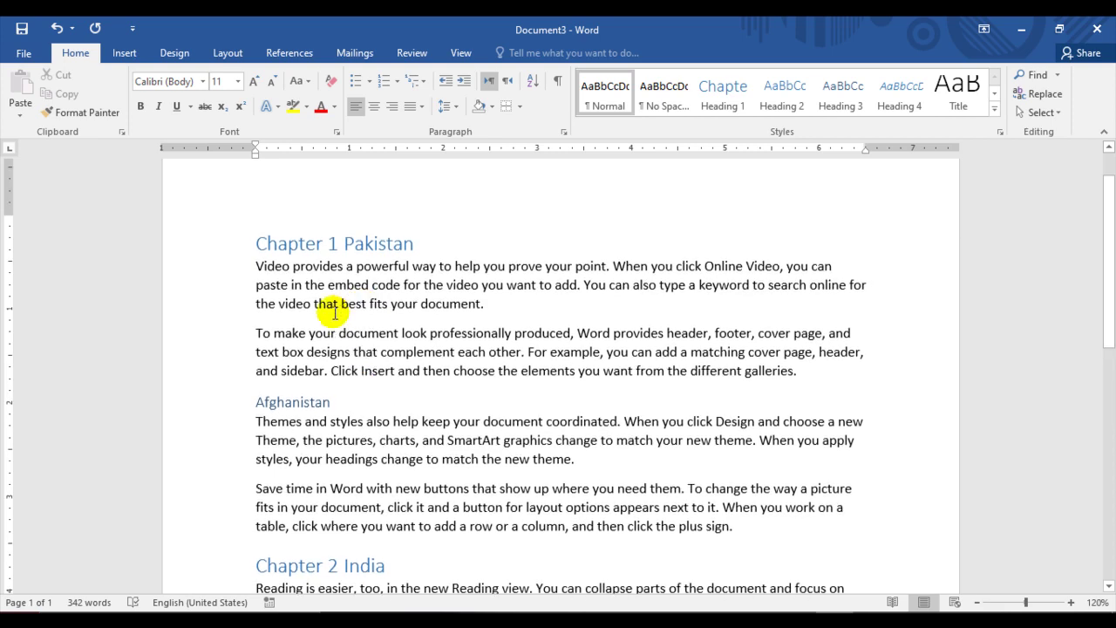
pyautogui.click(255, 266)
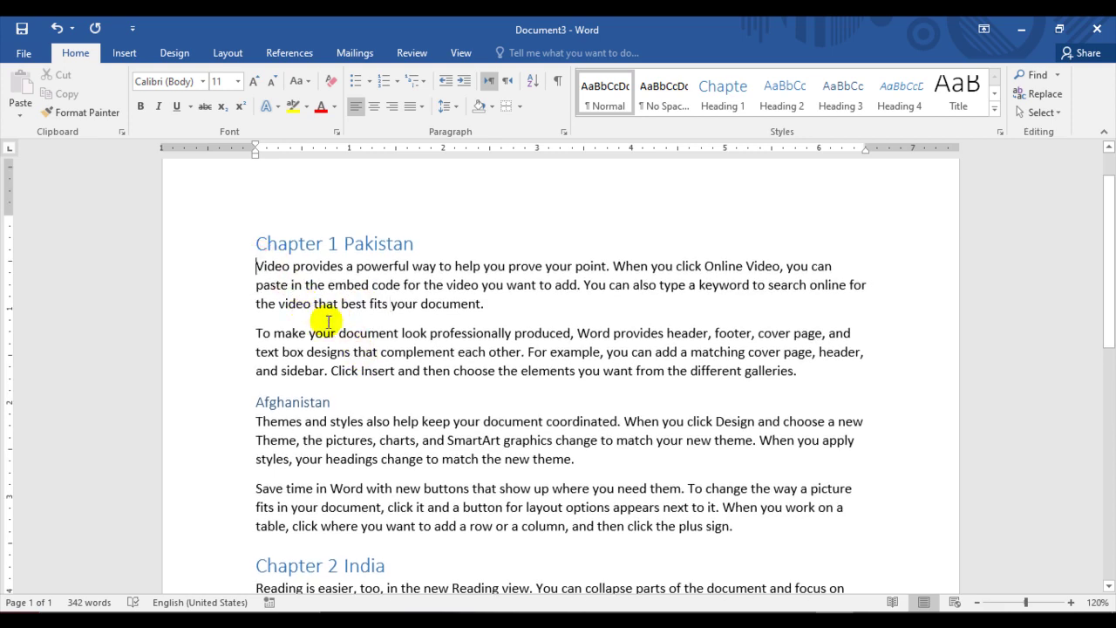
pyautogui.press('Return')
pyautogui.press('Return')
pyautogui.press('Up')
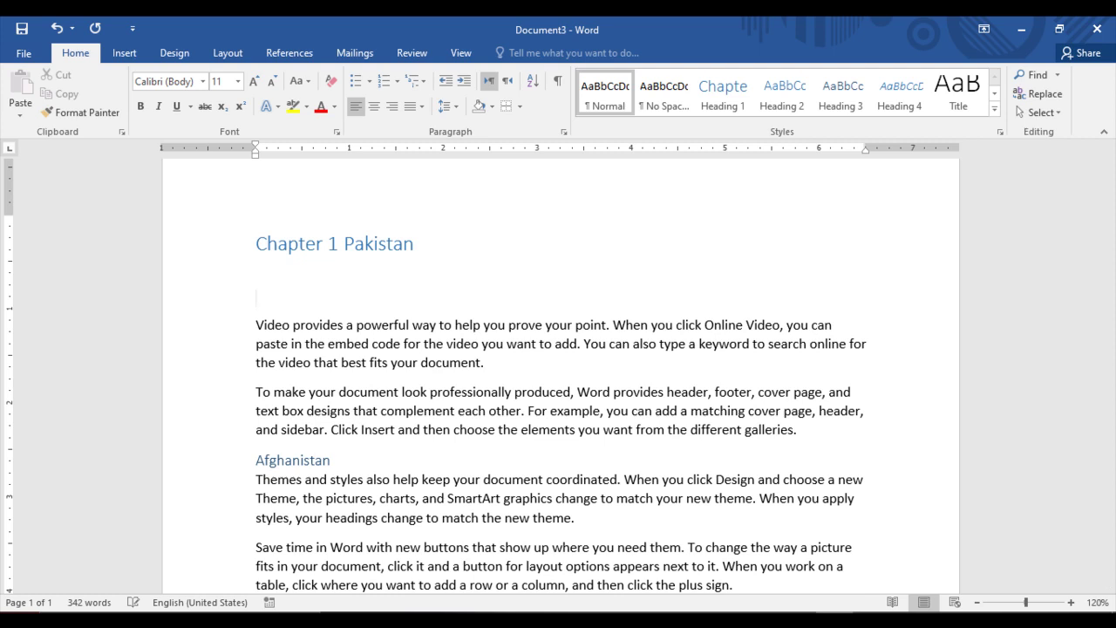
pyautogui.press('Up')
# - Create a list numbered 1 to 3 below the Pakistan heading with the items Aaflfjal, Alkfjlakfjkdl and Alkdfjalkdfj, ending it after the third item
pyautogui.write('1. aaflfjal')
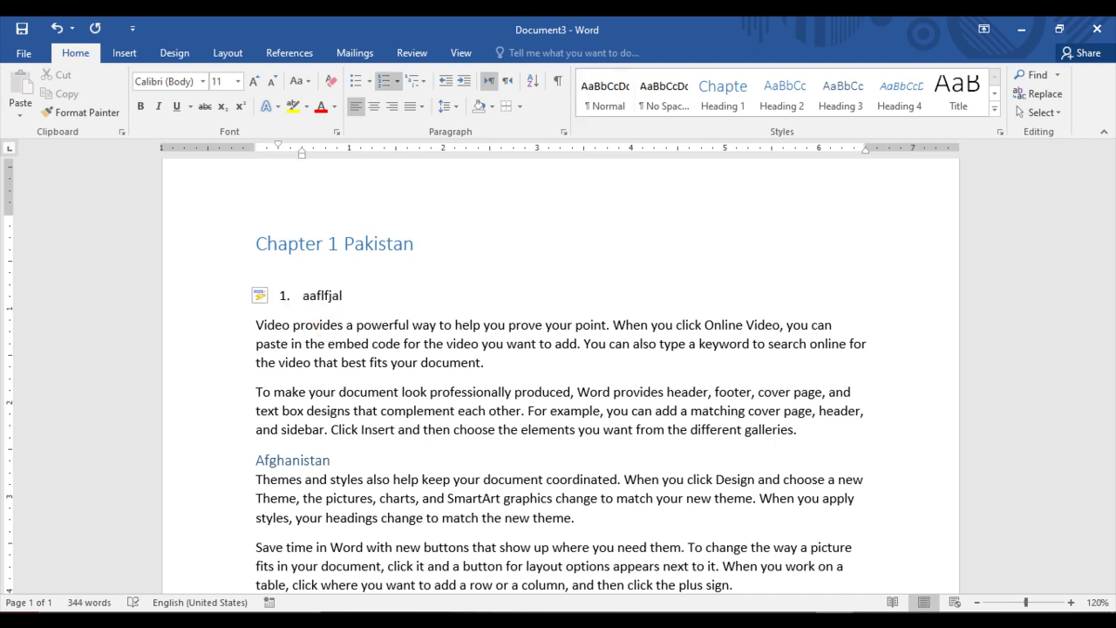
pyautogui.press('Return')
pyautogui.write('alkfjlakfjkdl')
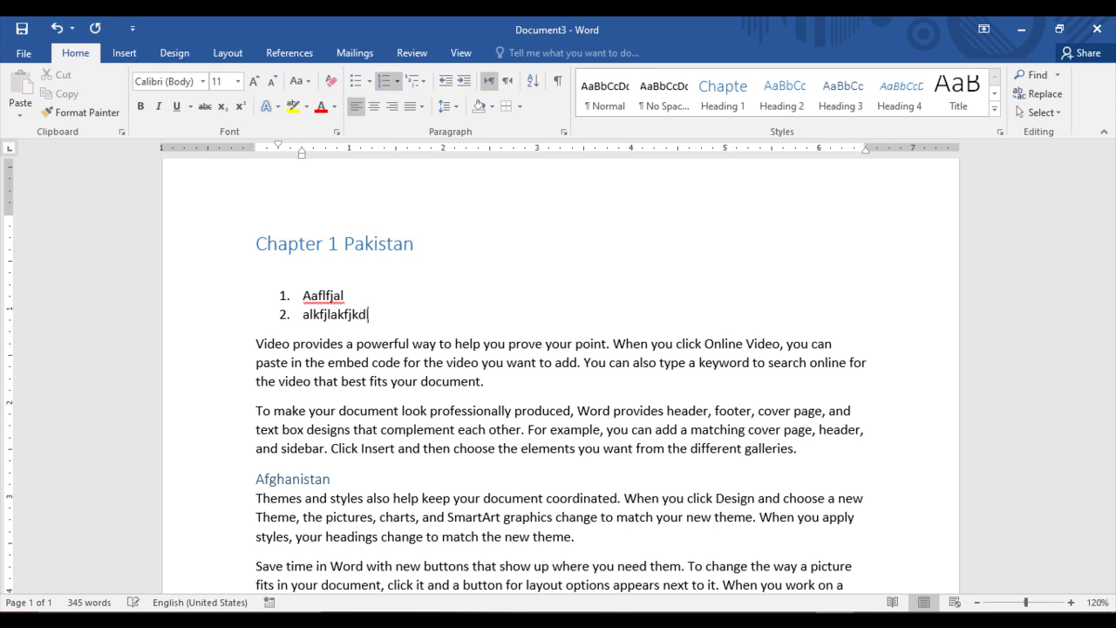
pyautogui.press('Return')
pyautogui.write('alkdfjalkcfj')
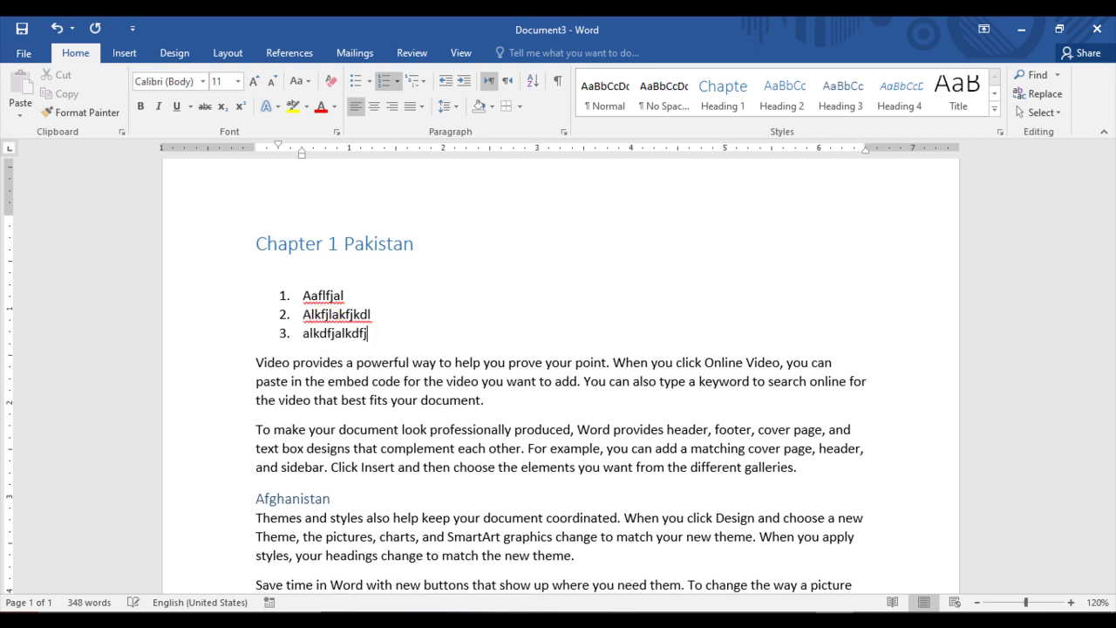
pyautogui.press('Return')
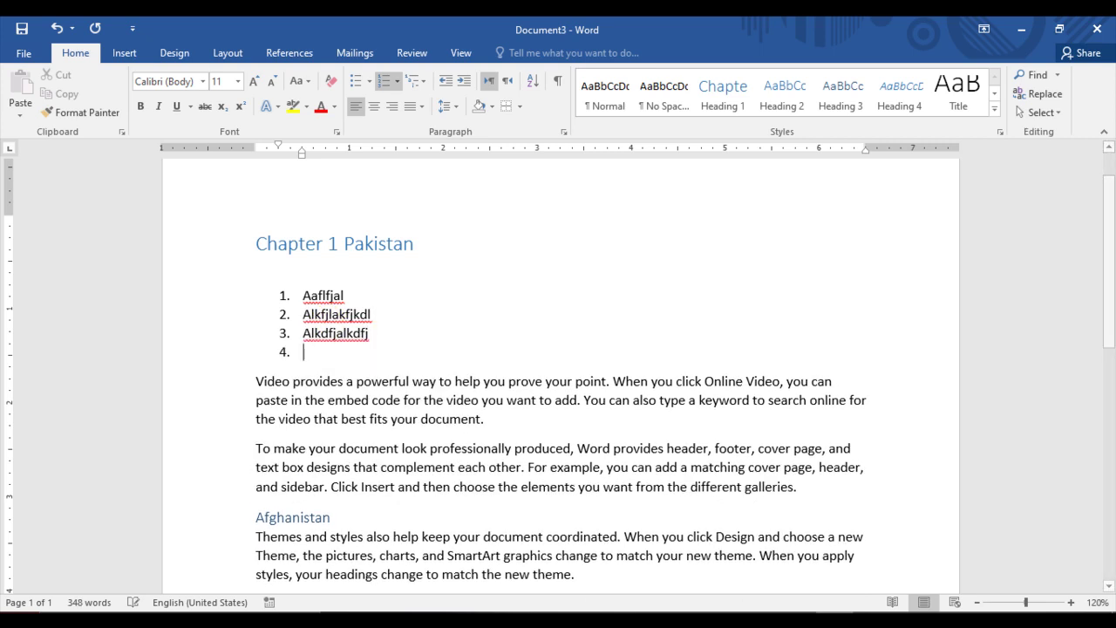
pyautogui.press('Return')
# - Add a list lettered a to c directly below item 3 with the items Kfjlkkfjdkfj, Akdjflkadfk and Dkfjakdfjka, and end the list
pyautogui.write('a')
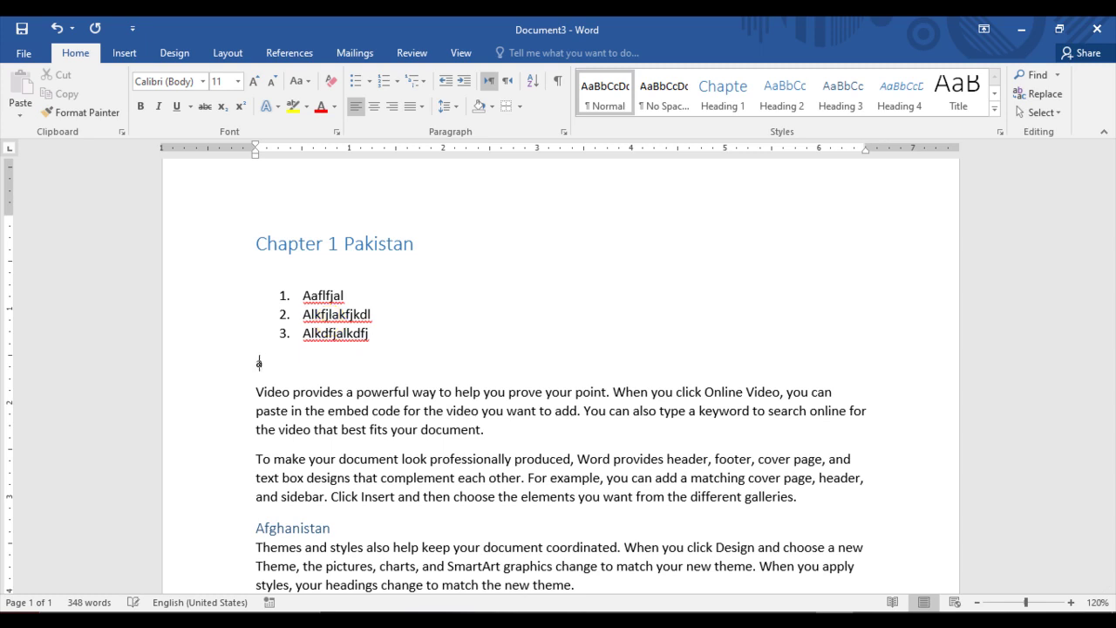
pyautogui.write('. ')
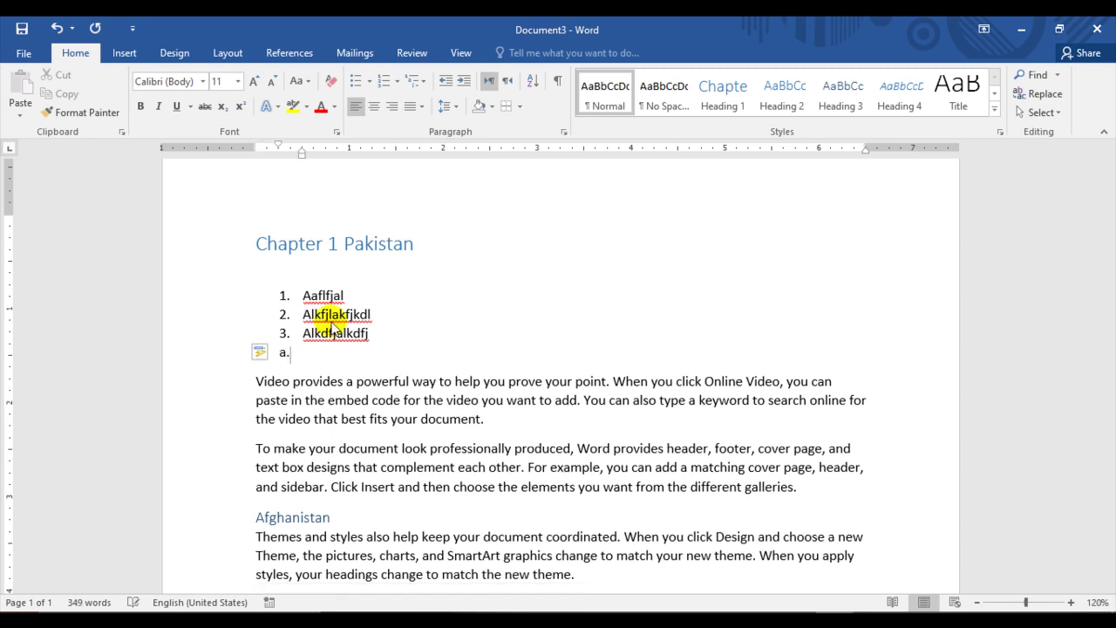
pyautogui.write('kfjlkkfjdkfj')
pyautogui.press('Return')
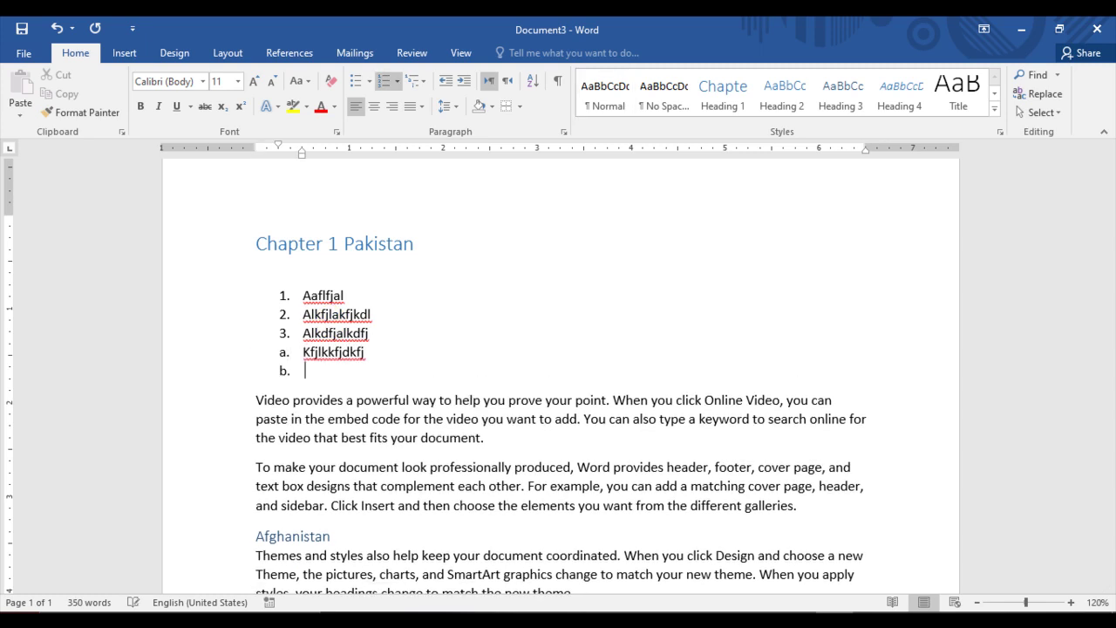
pyautogui.write('akdjflkadfk')
pyautogui.press('Return')
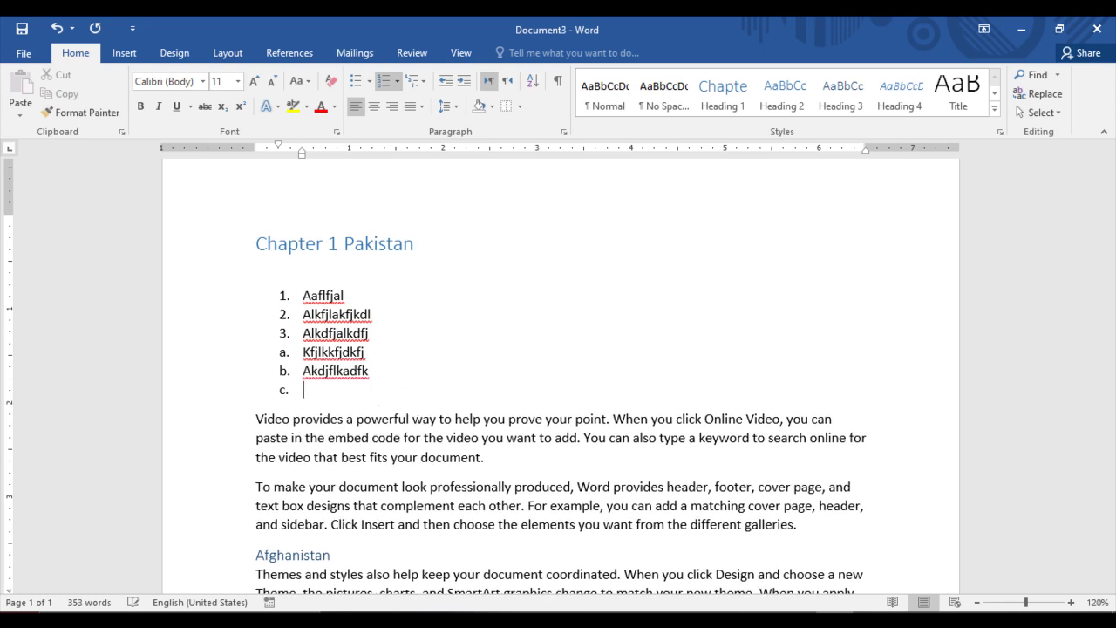
pyautogui.write('dkfjakdfjka')
pyautogui.press('Return')
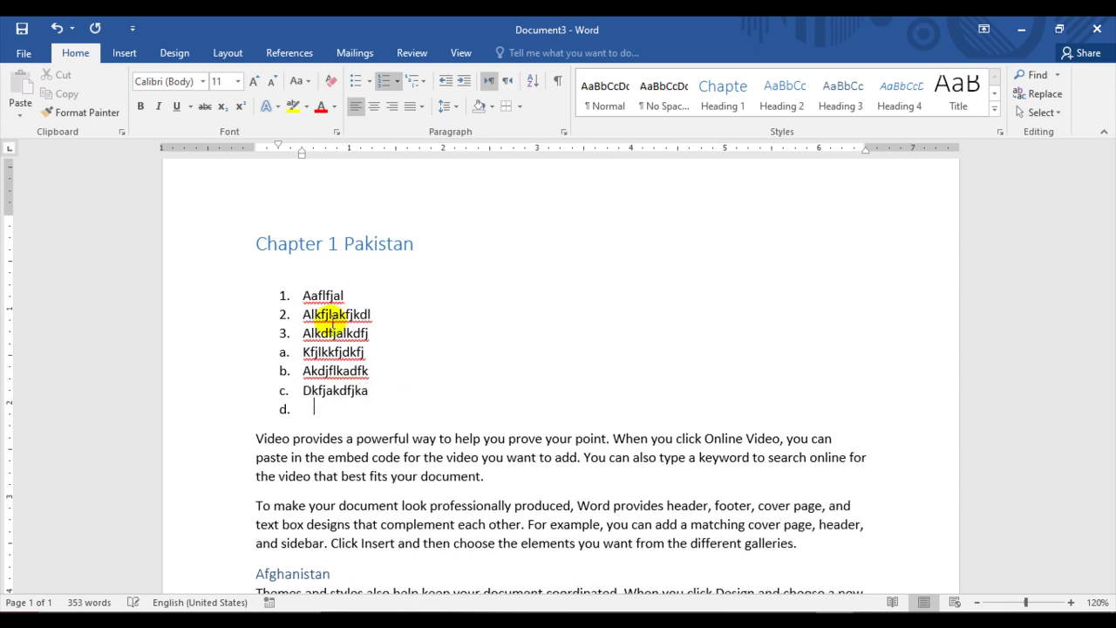
pyautogui.press('Return')
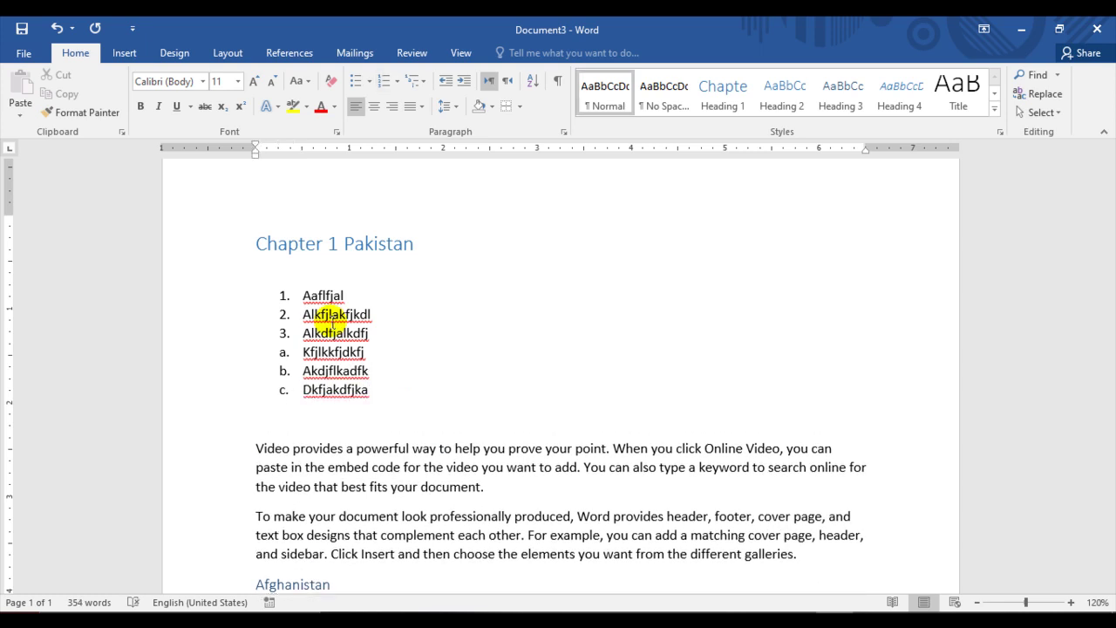
# - Add a roman-numbered list i to iii below item c with the items Dlkfjlkdsjfkdsf, Dklfsdklfjsdlkf and sdfkklsdjfl
pyautogui.write('i')
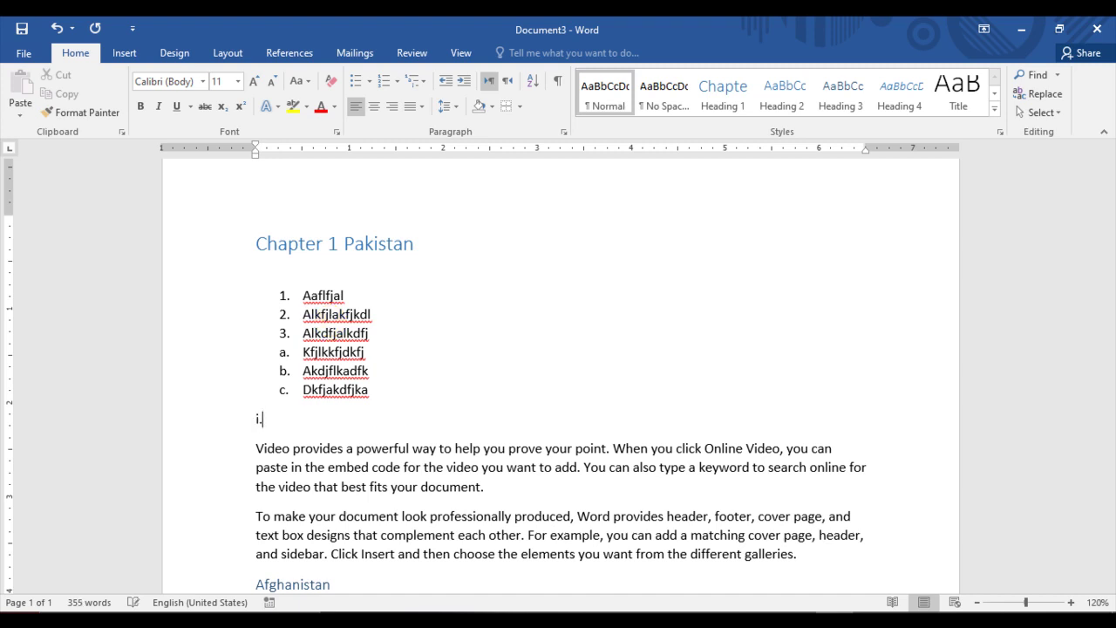
pyautogui.write('.')
pyautogui.press('space')
pyautogui.write('dlkfjlkdsjfkdsf')
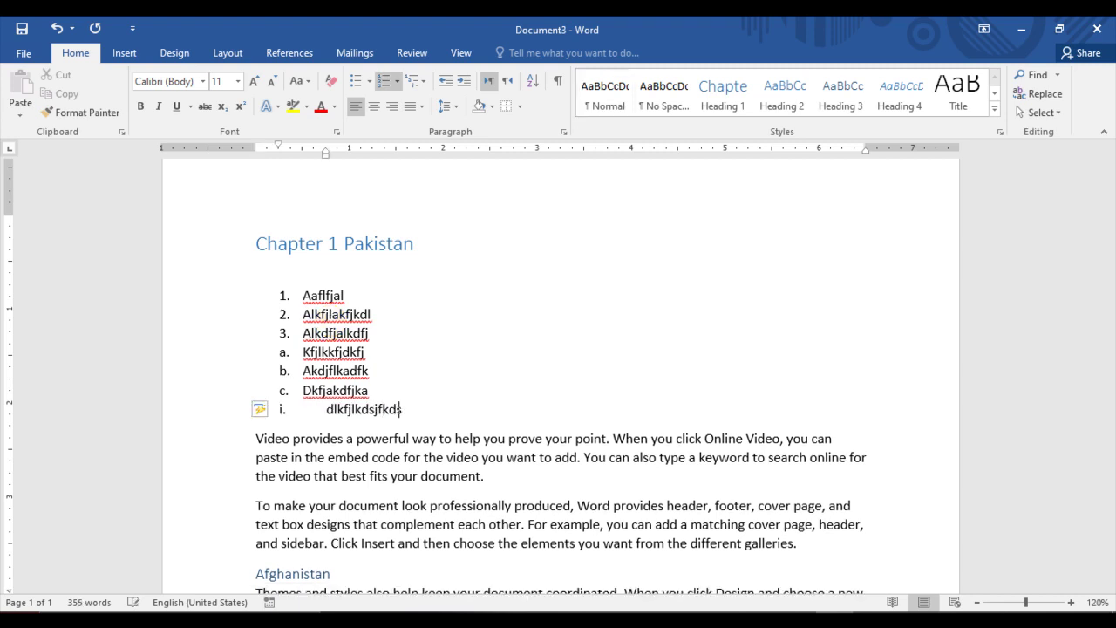
pyautogui.press('Return')
pyautogui.write('dklfsdklfjsdlkf')
pyautogui.press('Return')
pyautogui.write('sdfkklsdjfl')
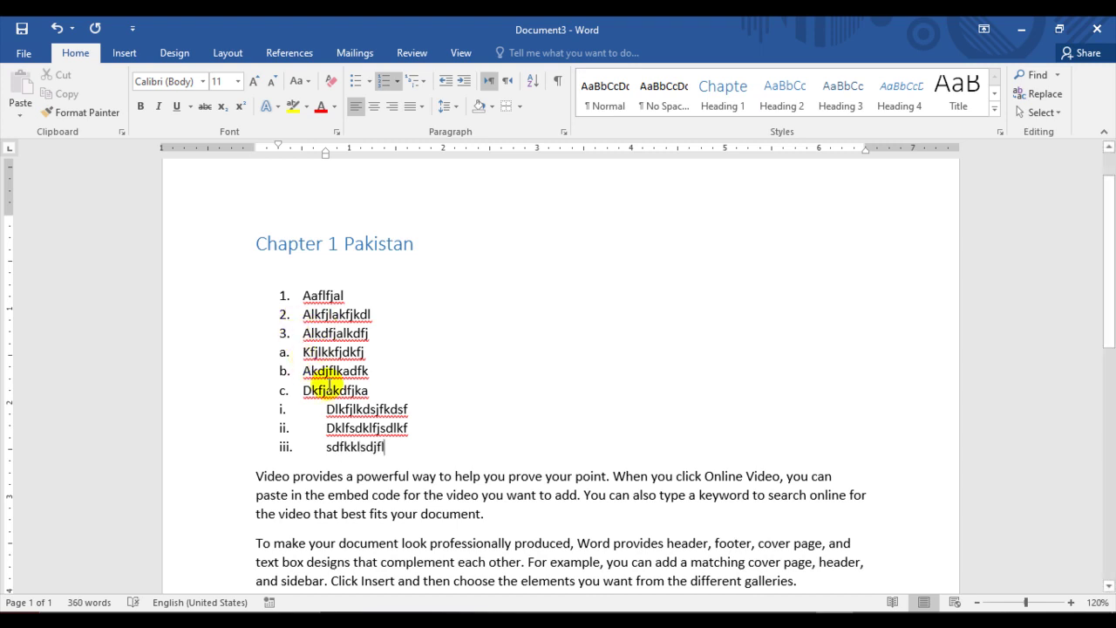
# - Delete all numbered, lettered and roman-numbered list items between the Chapter 1 Pakistan heading and the first body paragraph
pyautogui.moveTo(397, 441); pyautogui.dragTo(307, 295)
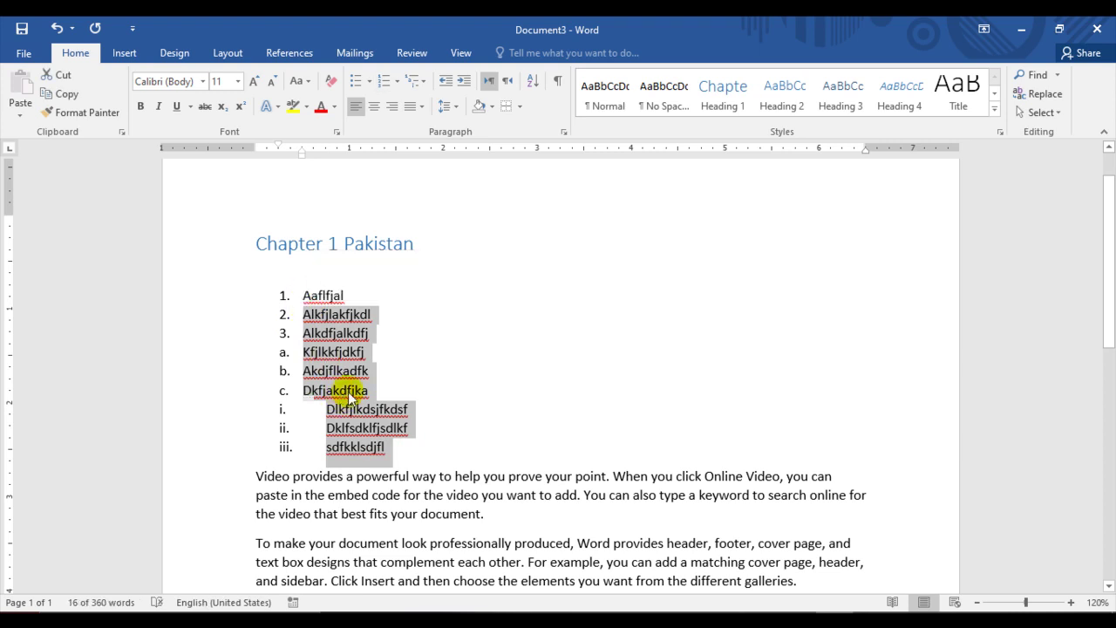
pyautogui.press('BackSpace')
pyautogui.press('BackSpace')
pyautogui.press('BackSpace')
pyautogui.press('BackSpace')
pyautogui.press('BackSpace')
pyautogui.press('BackSpace')
pyautogui.press('BackSpace')
pyautogui.press('BackSpace')
pyautogui.press('BackSpace')
pyautogui.press('BackSpace')
pyautogui.press('BackSpace')
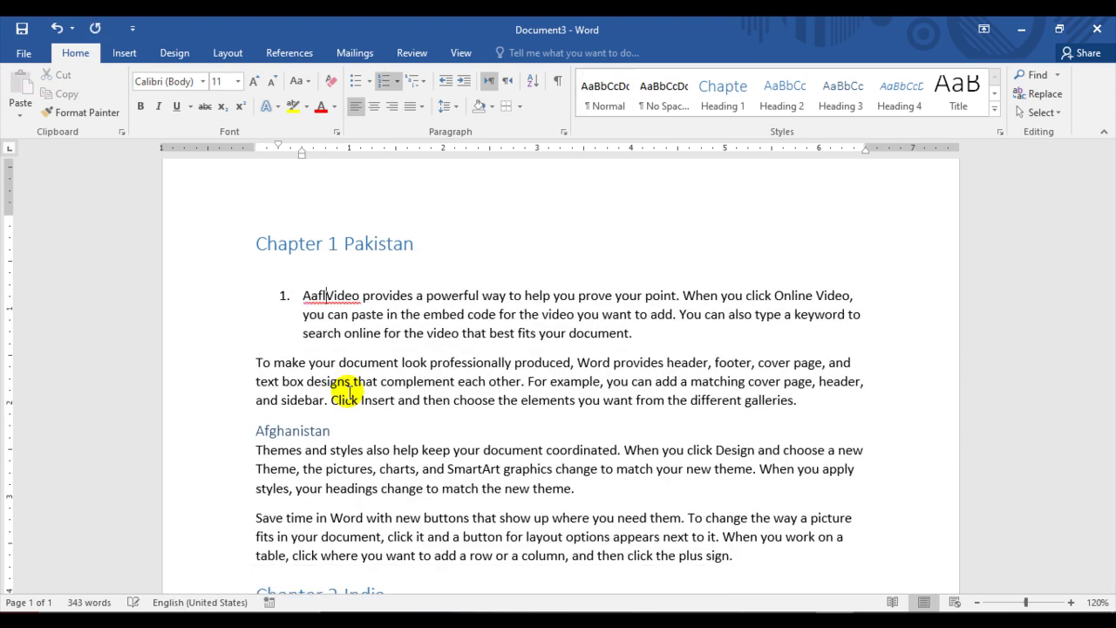
pyautogui.press('BackSpace')
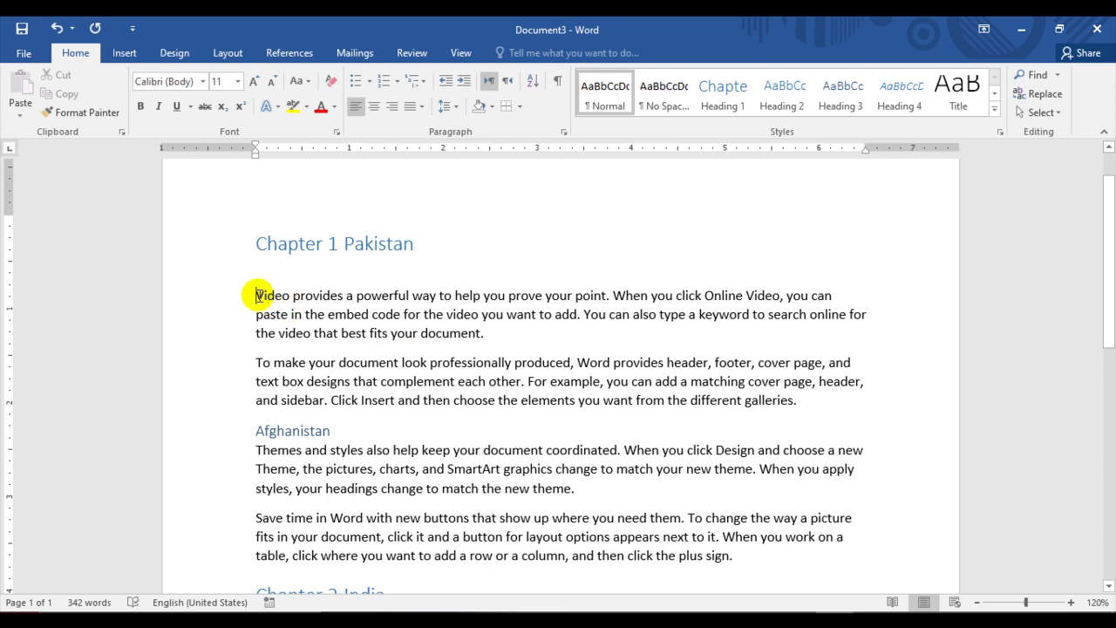
# - Try center and right alignment on the first body paragraph under Chapter 1 Pakistan, and return it to left alignment
pyautogui.moveTo(255, 295); pyautogui.dragTo(468, 331)
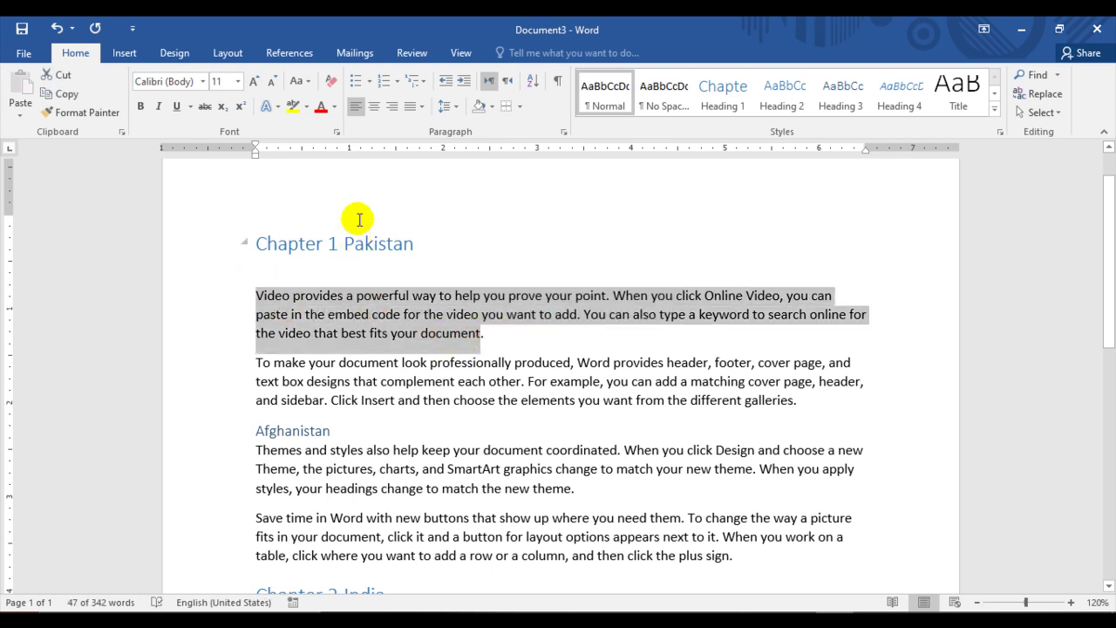
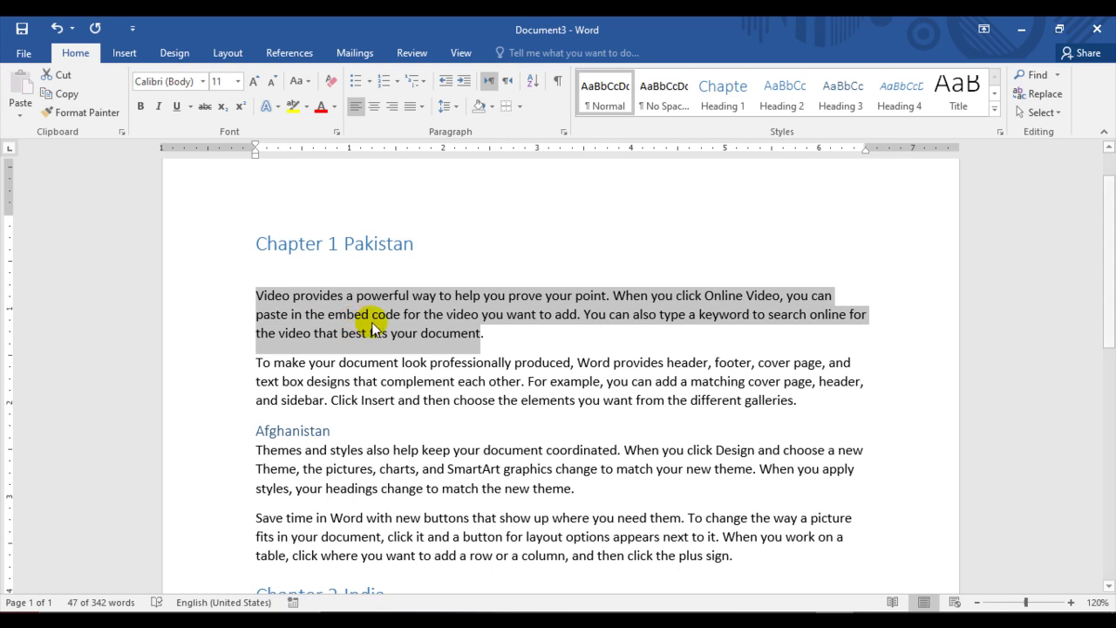
pyautogui.hotkey('ctrl', 'e')
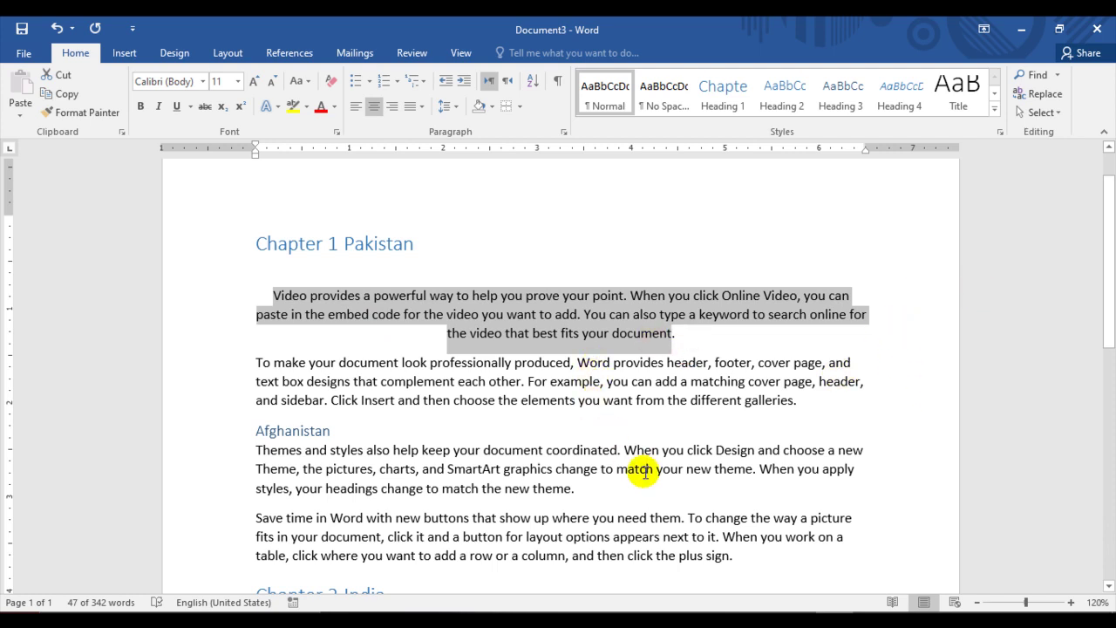
pyautogui.hotkey('ctrl', 'r')
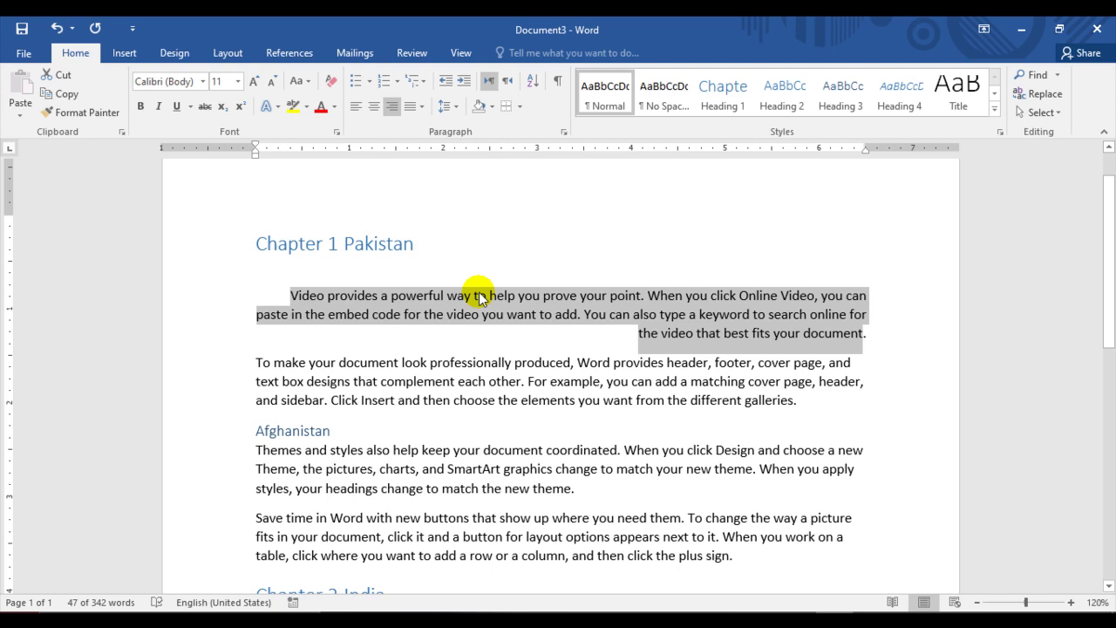
pyautogui.click(356, 112)
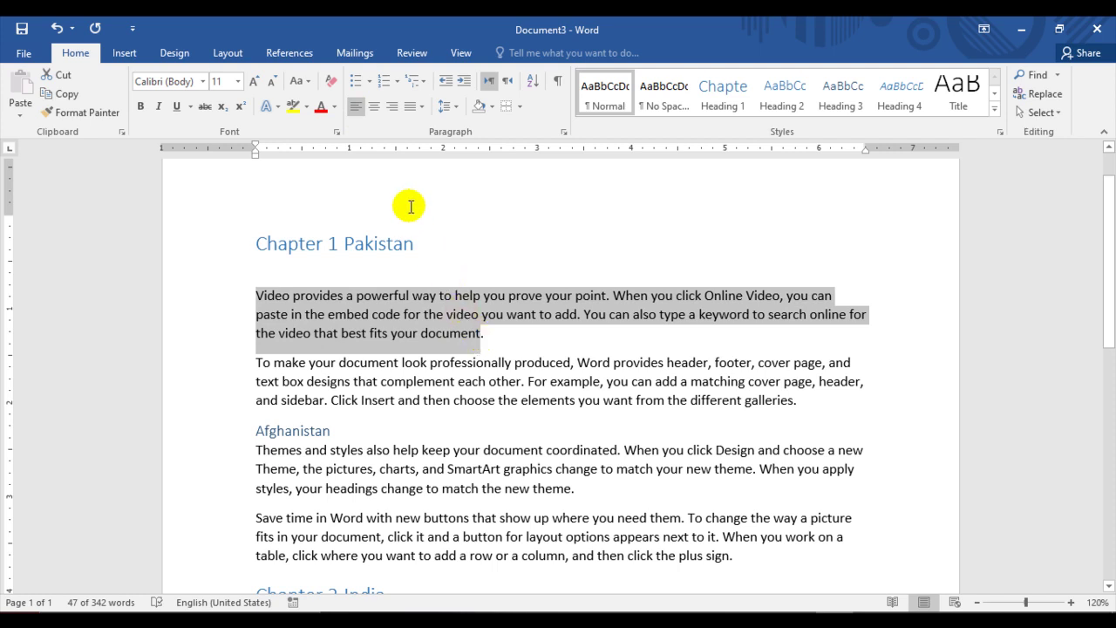
# - Switch the first Chapter 1 paragraph to right and center alignment once more, and restore its left alignment
pyautogui.click(393, 110)
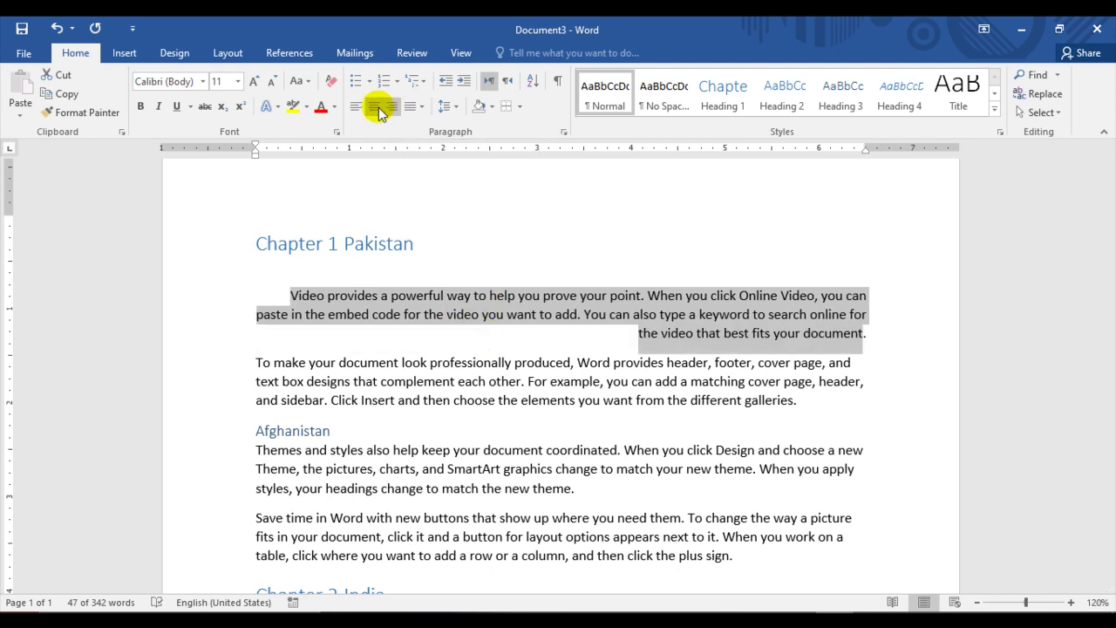
pyautogui.click(374, 109)
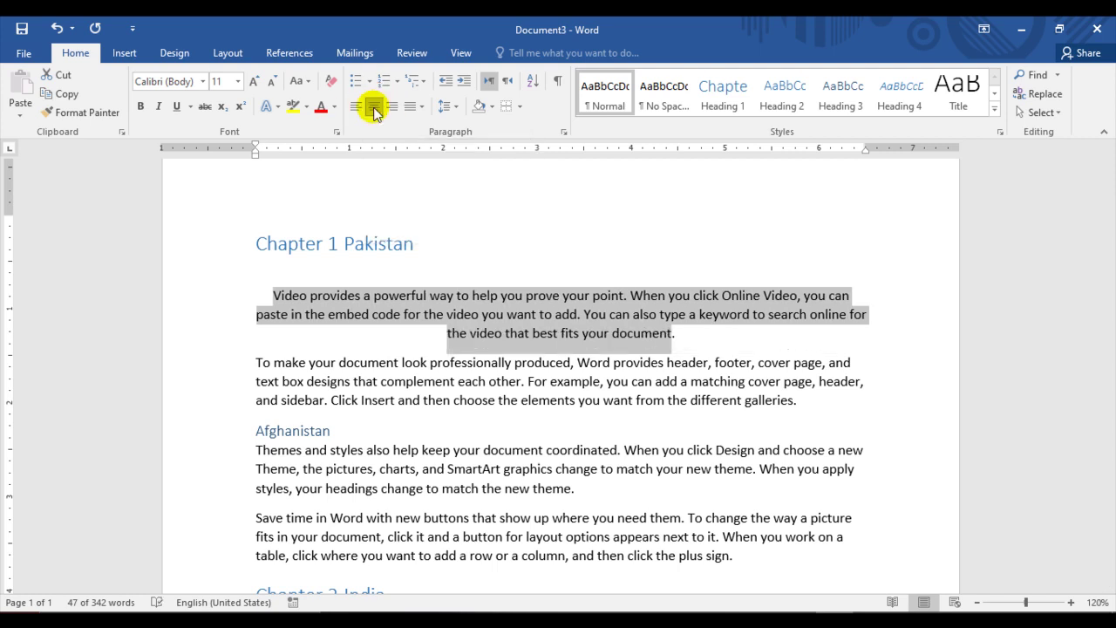
pyautogui.click(450, 332)
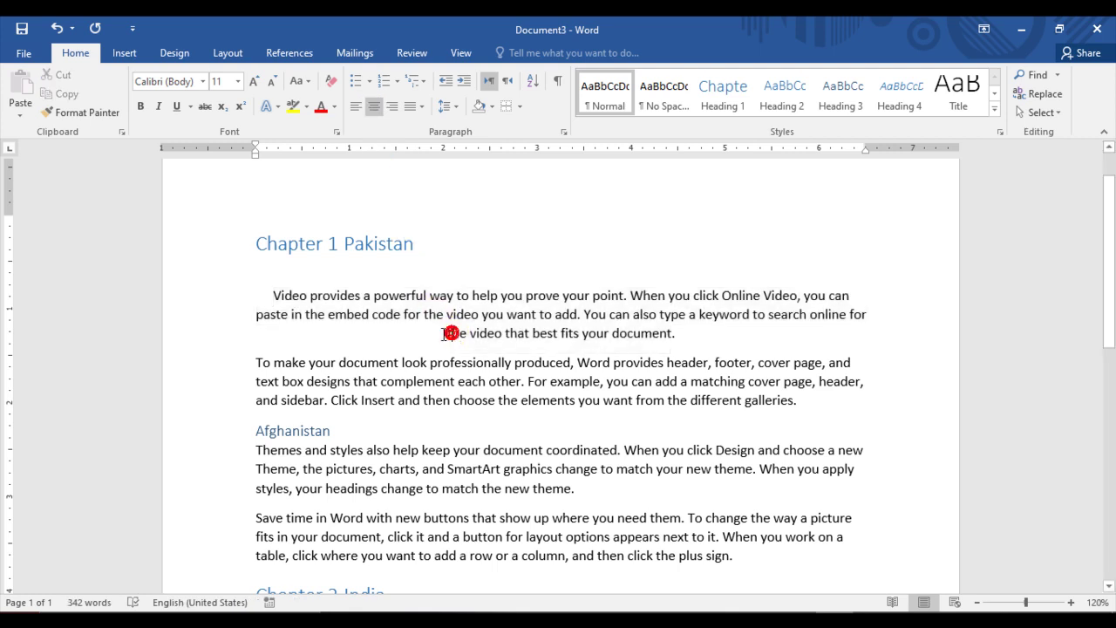
pyautogui.click(357, 107)
pyautogui.click(483, 332)
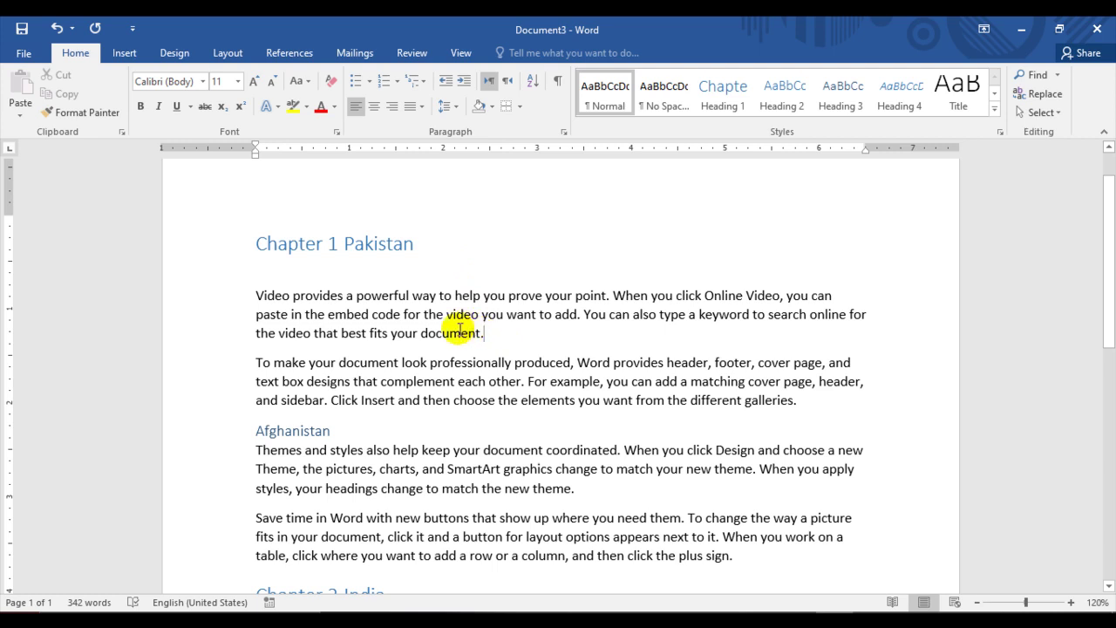
# - Apply Justify to the first Chapter 1 paragraph, and undo the alignment change
pyautogui.moveTo(258, 296); pyautogui.dragTo(479, 334)
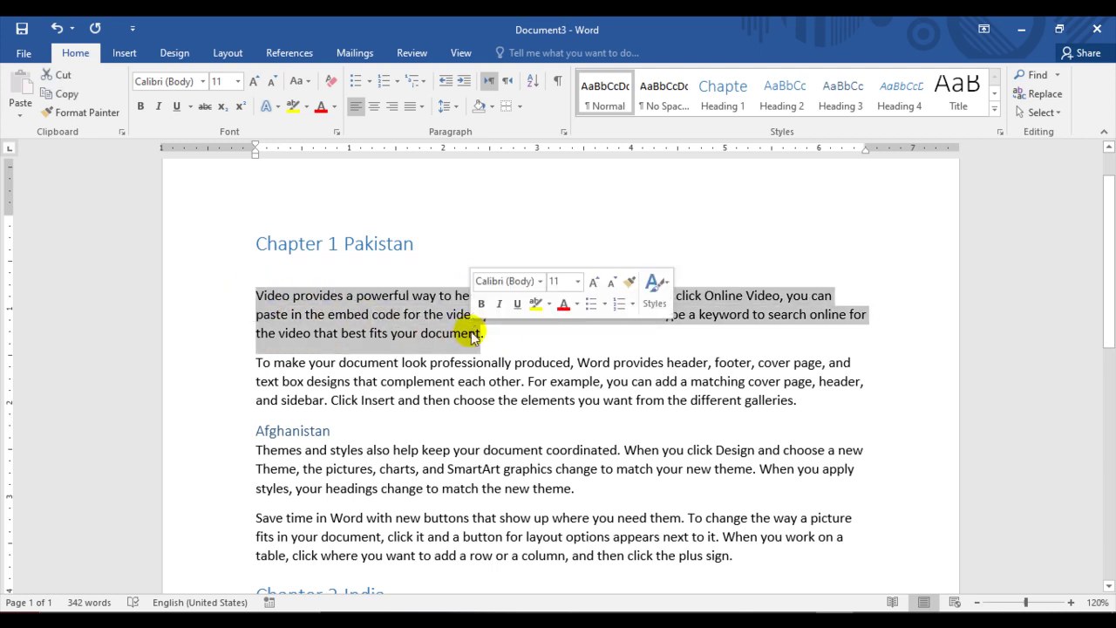
pyautogui.click(419, 109)
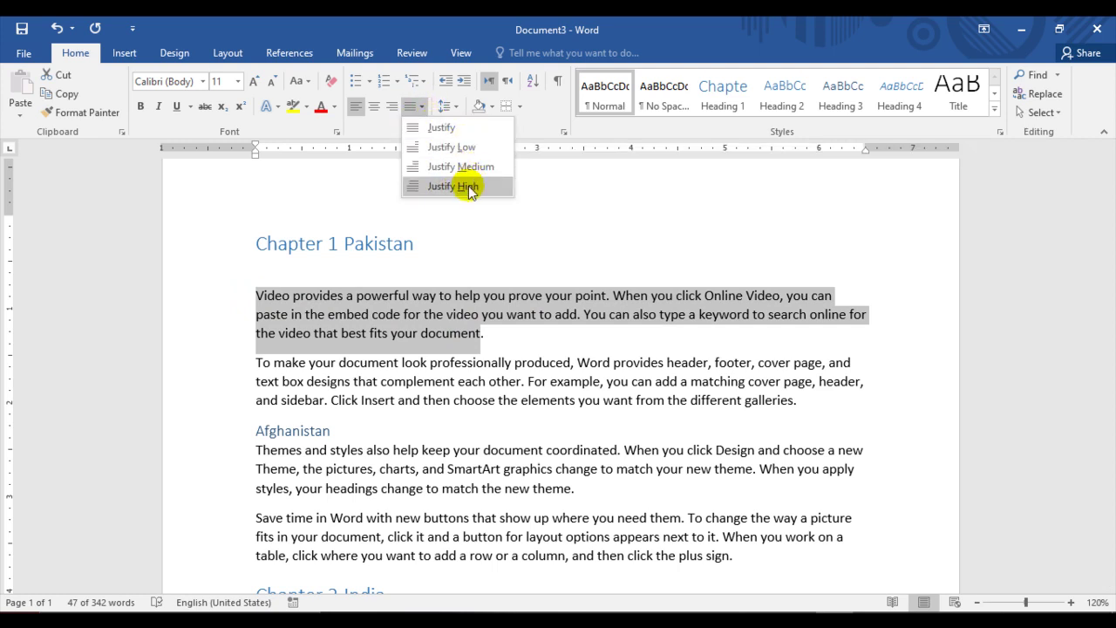
pyautogui.click(452, 133)
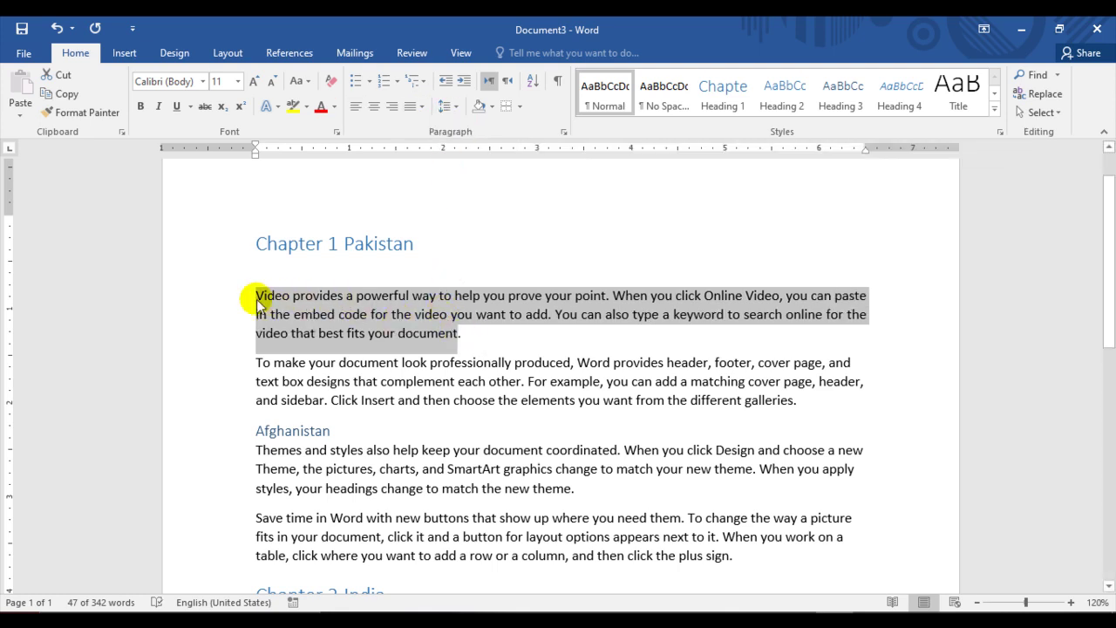
pyautogui.moveTo(252, 297); pyautogui.dragTo(789, 400)
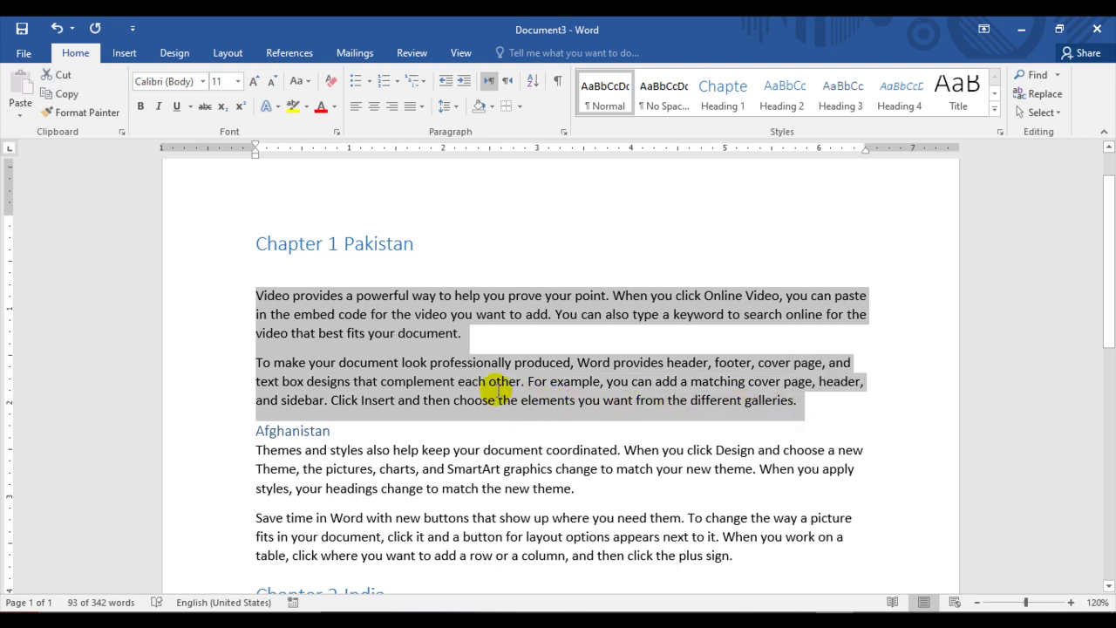
pyautogui.hotkey('ctrl', 'z')
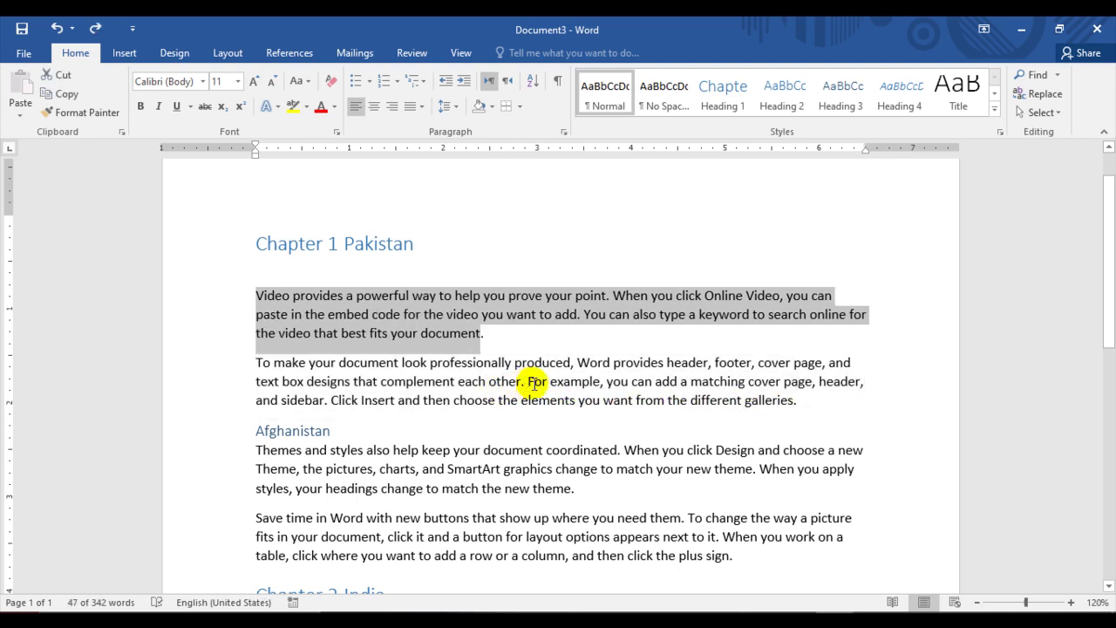
# - Select both Chapter 1 body paragraphs together with the Afghanistan heading, apply Justify, and undo it while keeping the selection
pyautogui.click(294, 312)
pyautogui.moveTo(255, 295); pyautogui.dragTo(759, 424)
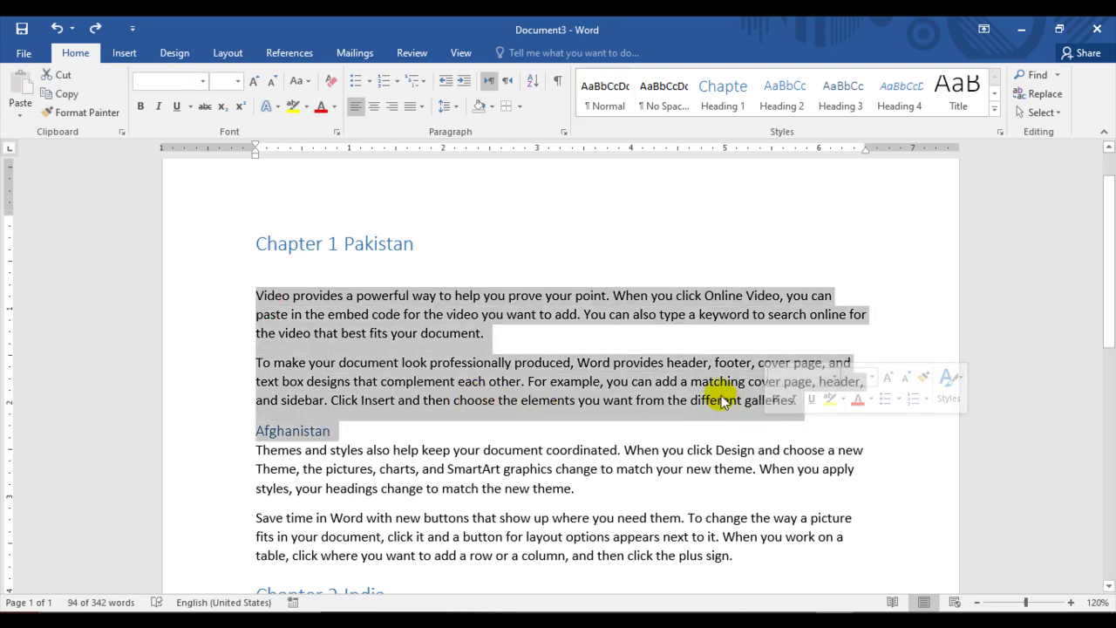
pyautogui.click(421, 106)
pyautogui.click(425, 129)
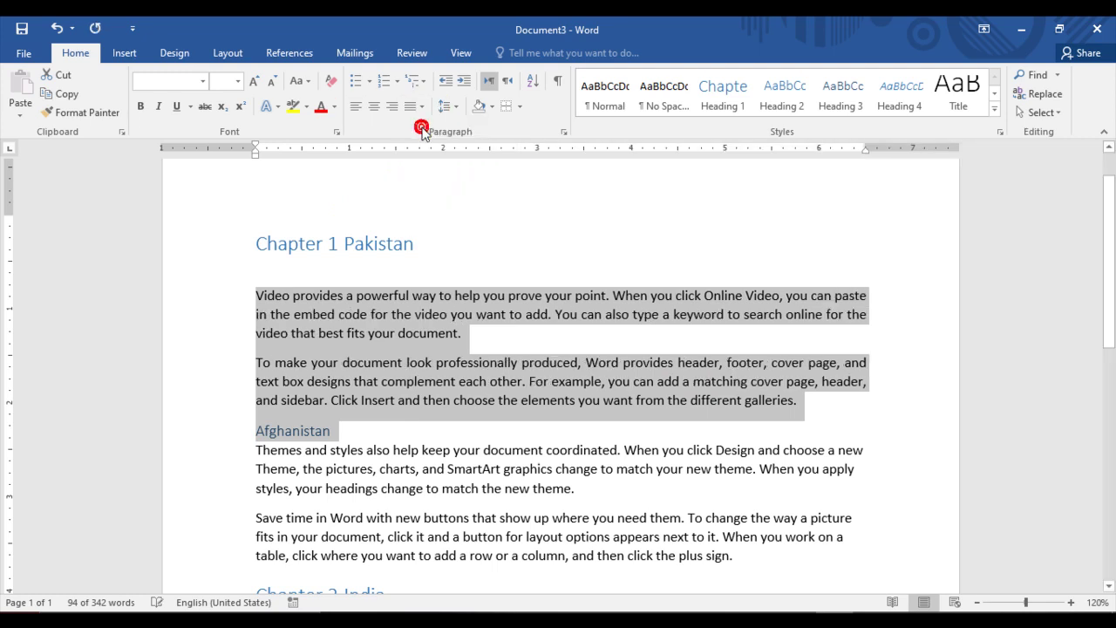
pyautogui.hotkey('ctrl', 'z')
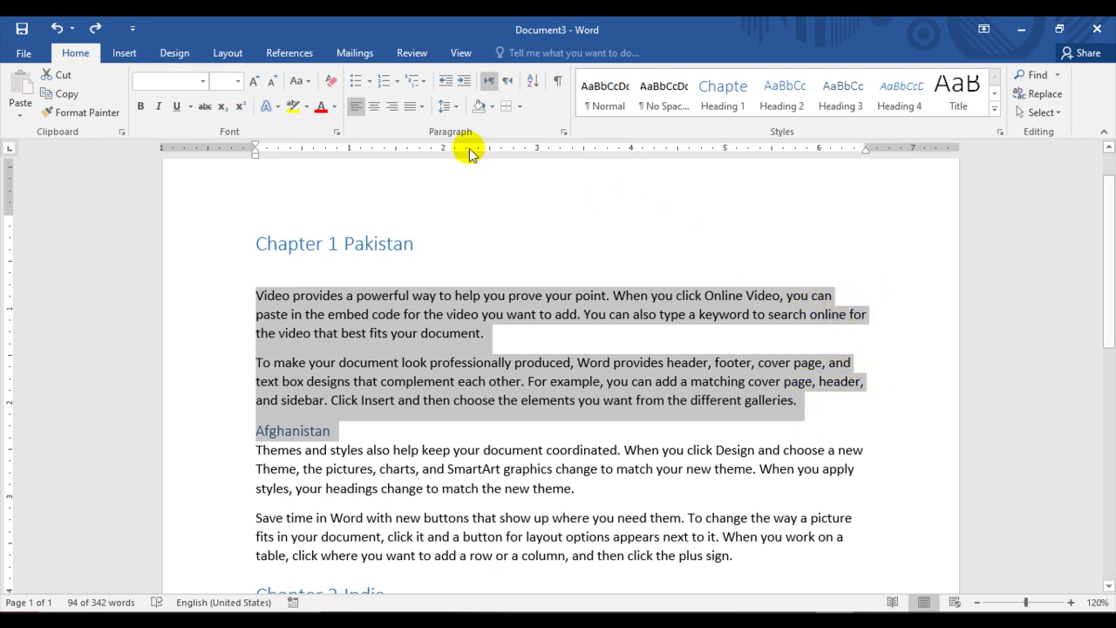
# - Toggle the selected paragraphs between justified and left alignment, finishing with Justify
pyautogui.click(424, 114)
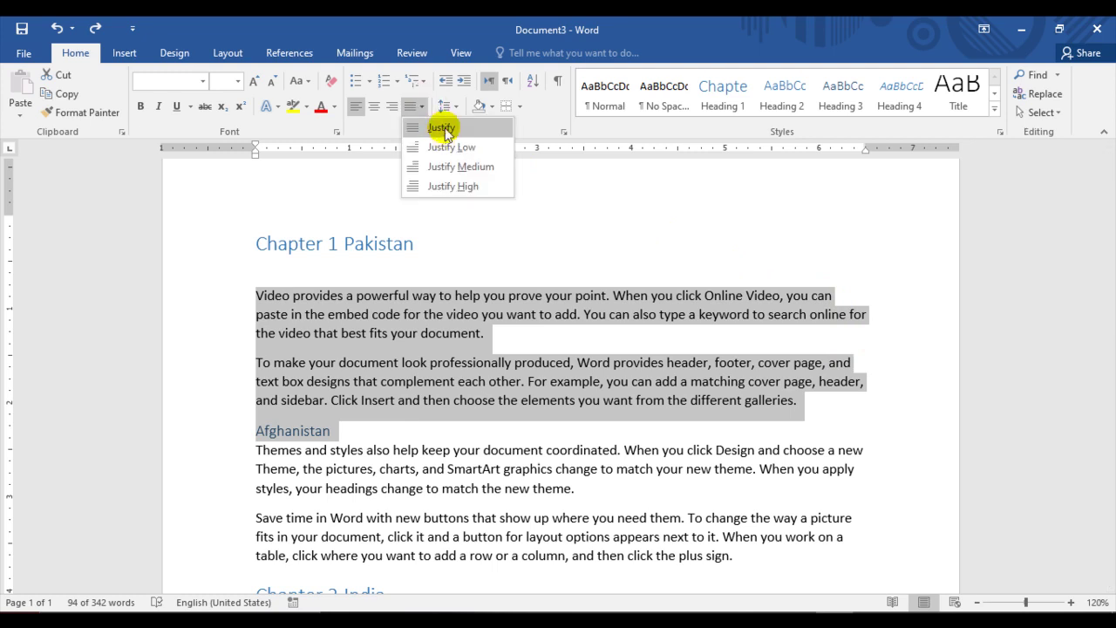
pyautogui.click(438, 145)
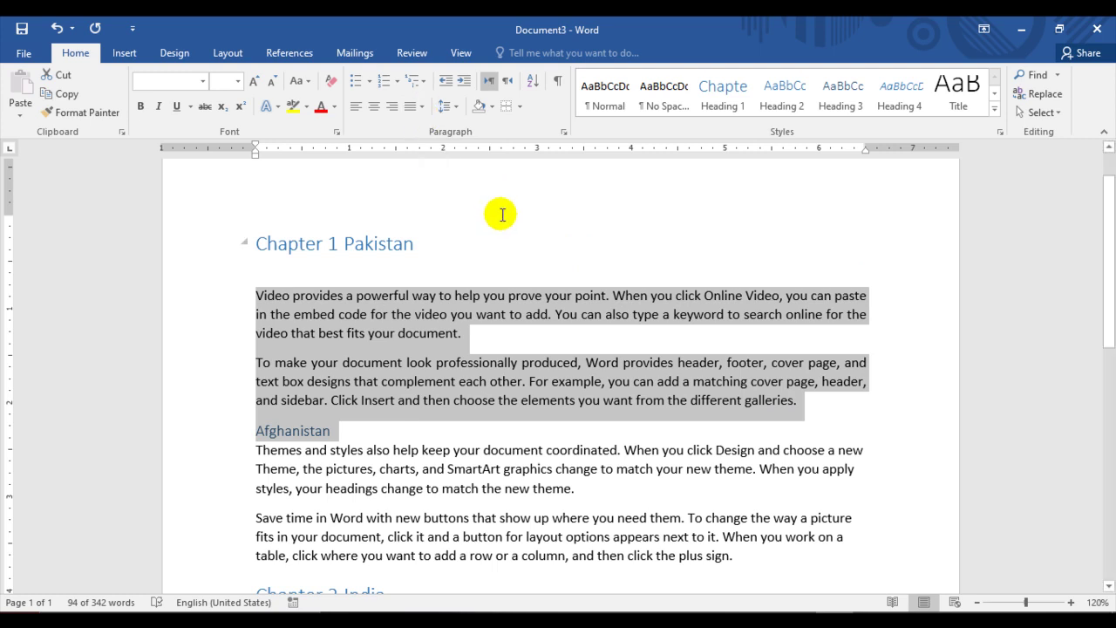
pyautogui.hotkey('ctrl', 'l')
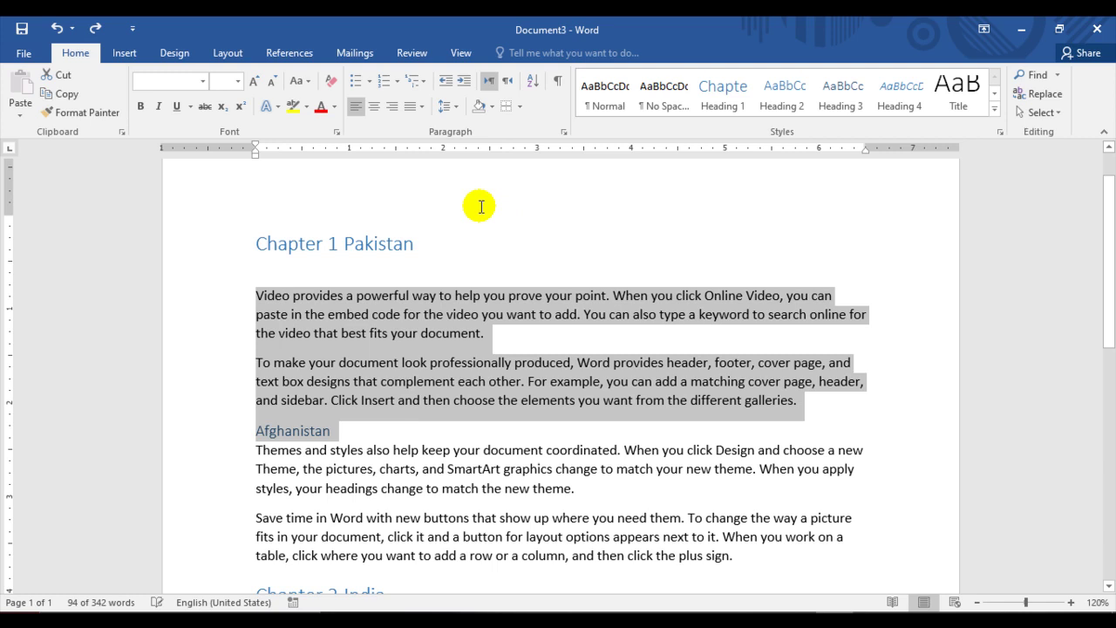
pyautogui.hotkey('ctrl', 'j')
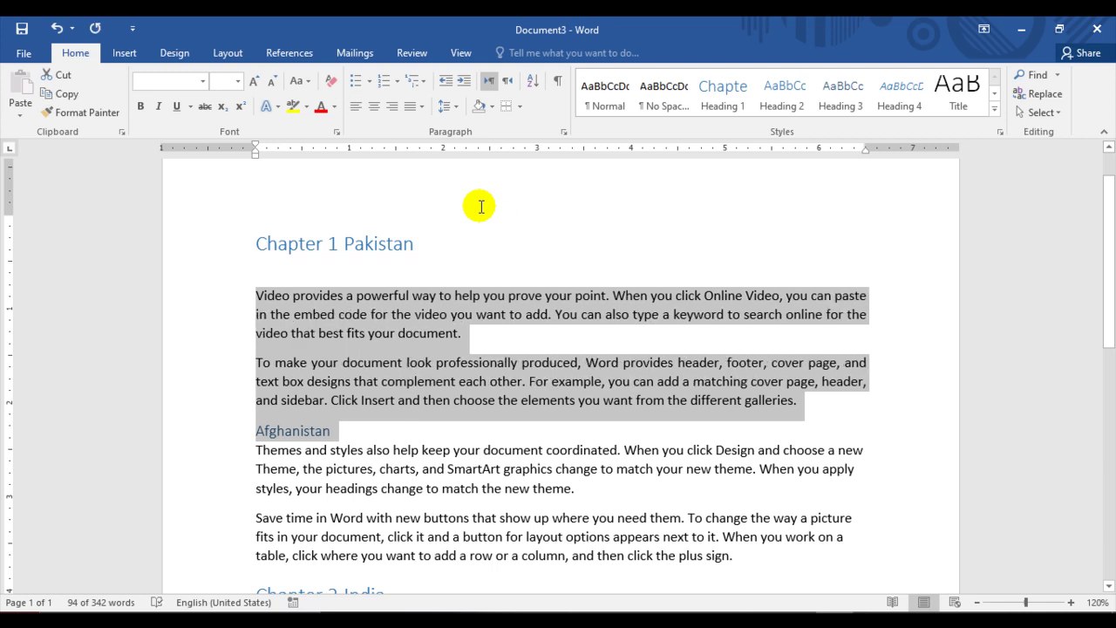
# - Apply Justify Low to the selected Chapter 1 paragraphs and inspect their word spacing up close
pyautogui.click(422, 108)
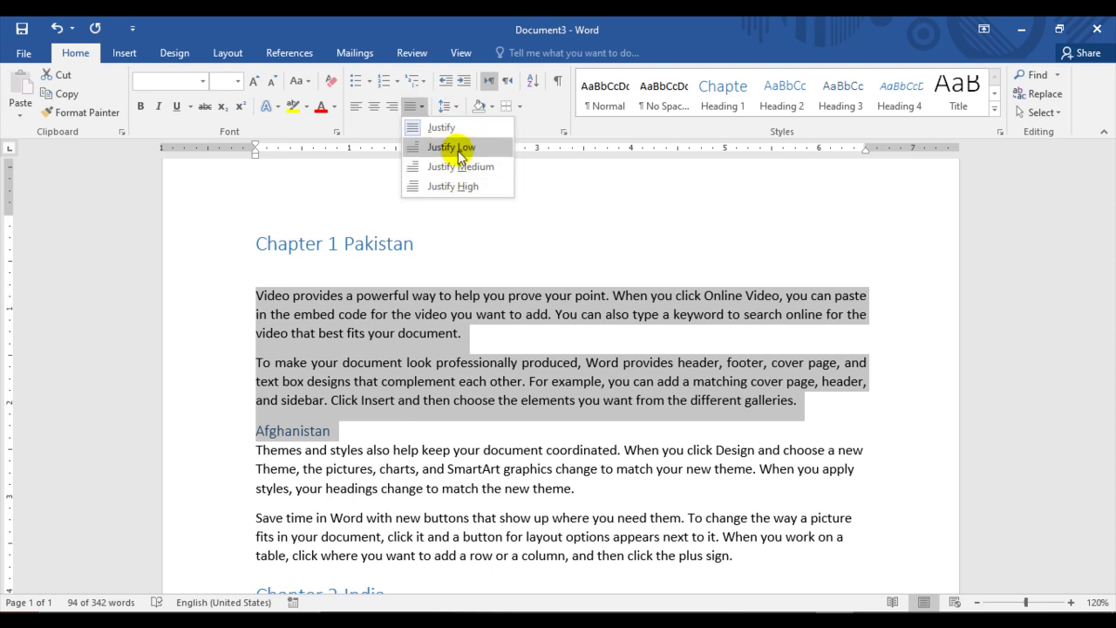
pyautogui.click(460, 155)
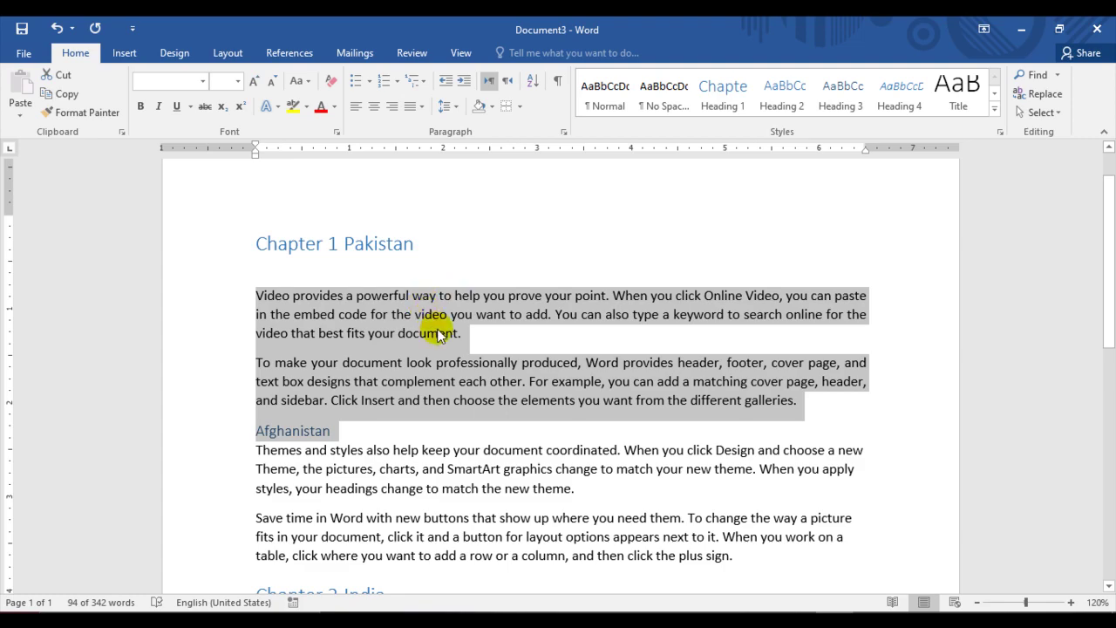
pyautogui.scroll(5, 436, 328)
pyautogui.scroll(3, 440, 331)
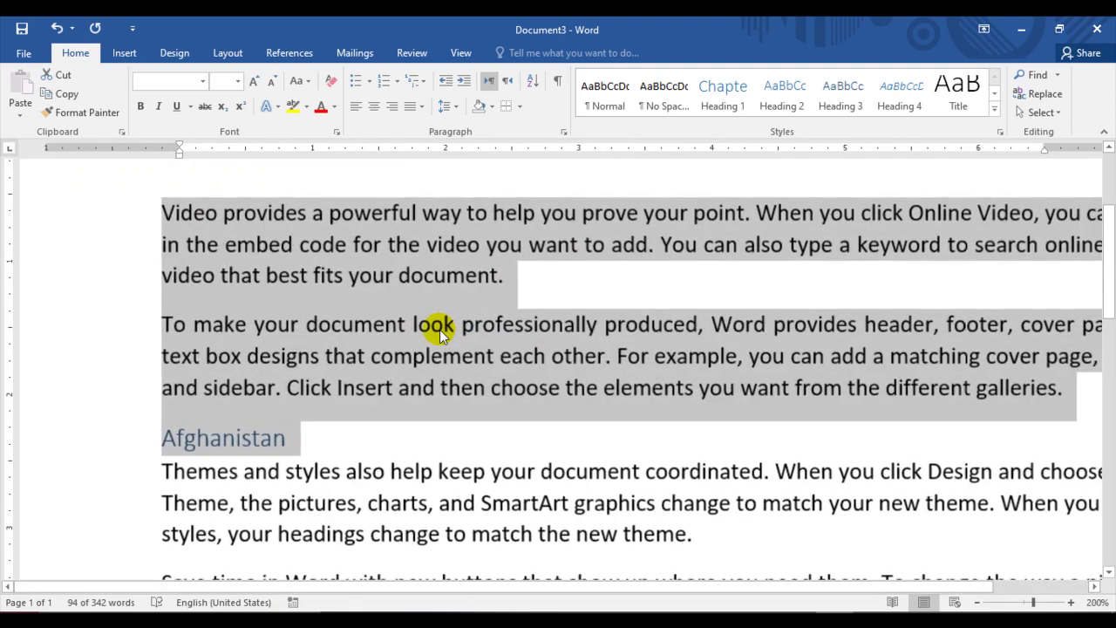
pyautogui.scroll(-2, 512, 359)
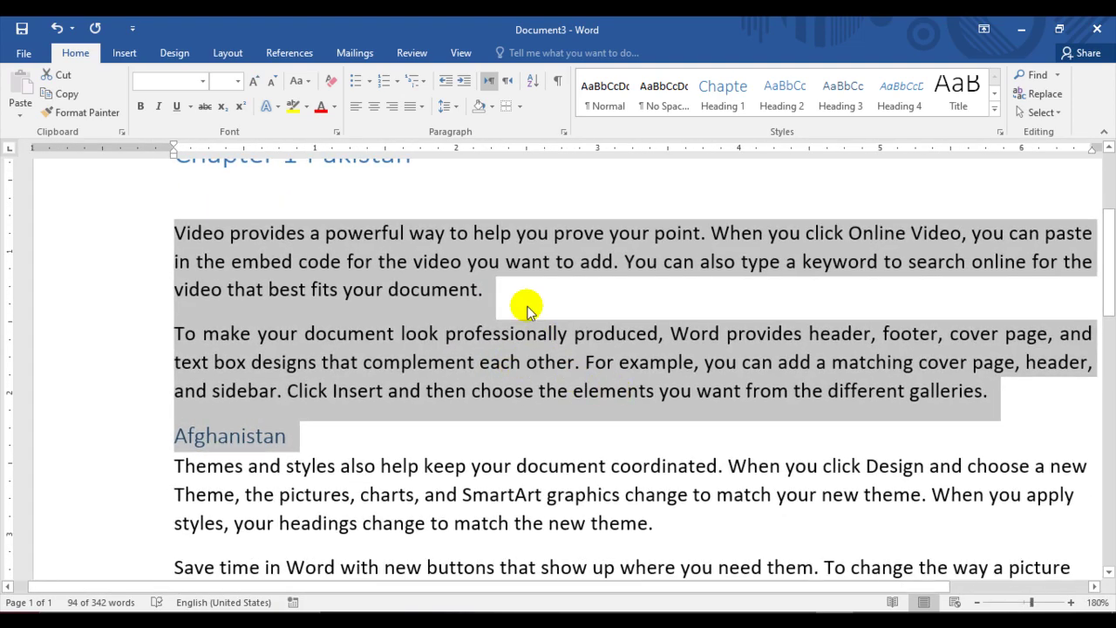
# - Apply Justify Medium to the selected Chapter 1 paragraphs and the Afghanistan heading
pyautogui.click(446, 106)
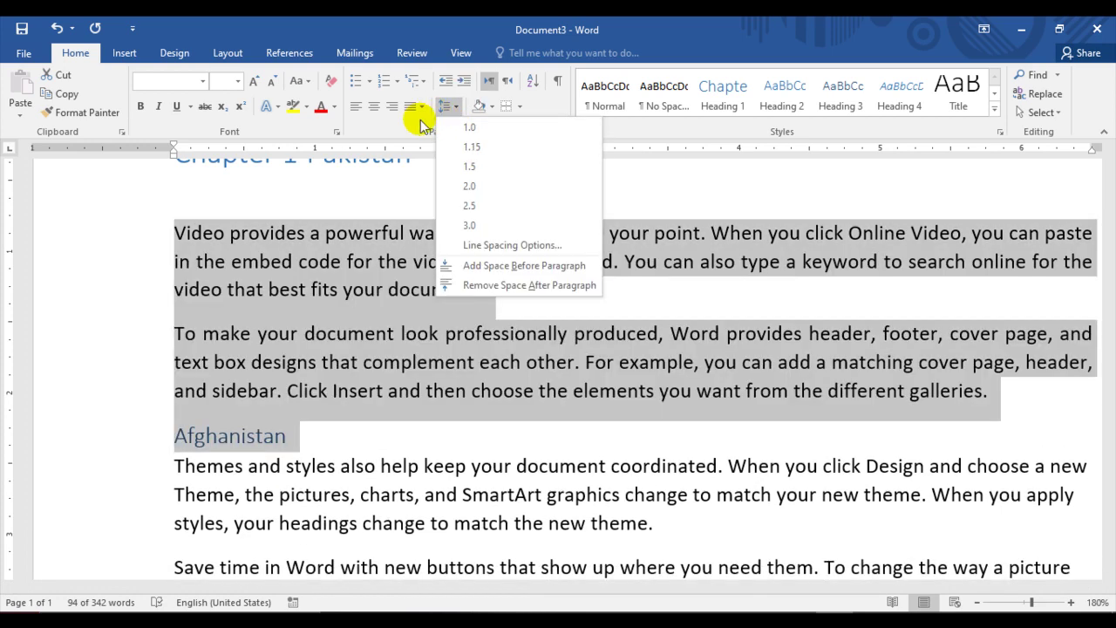
pyautogui.click(419, 107)
pyautogui.click(420, 106)
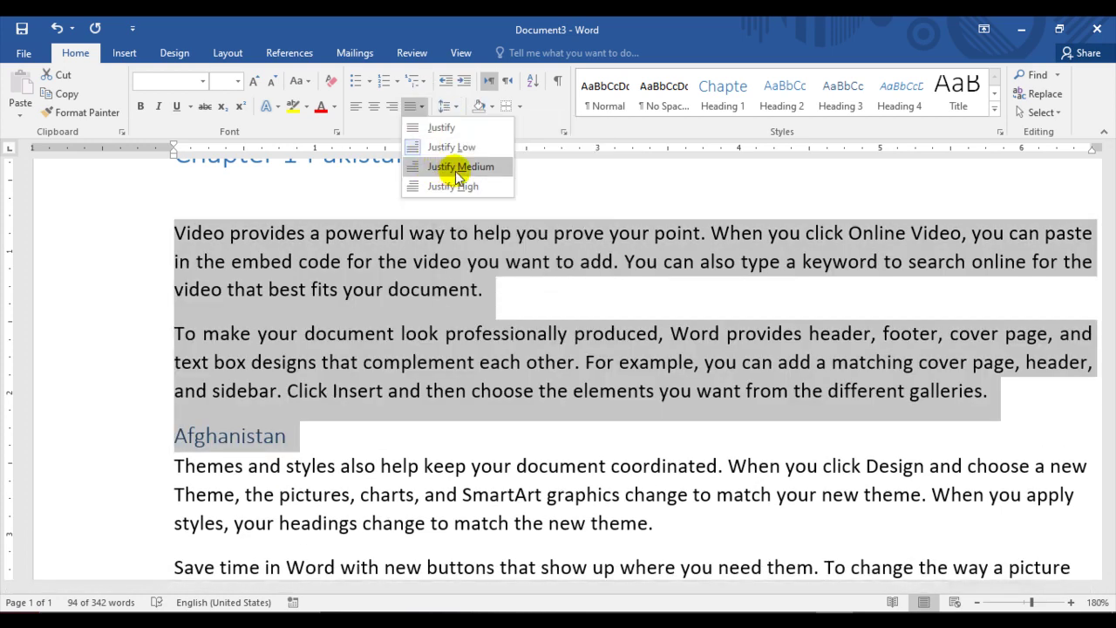
pyautogui.click(457, 170)
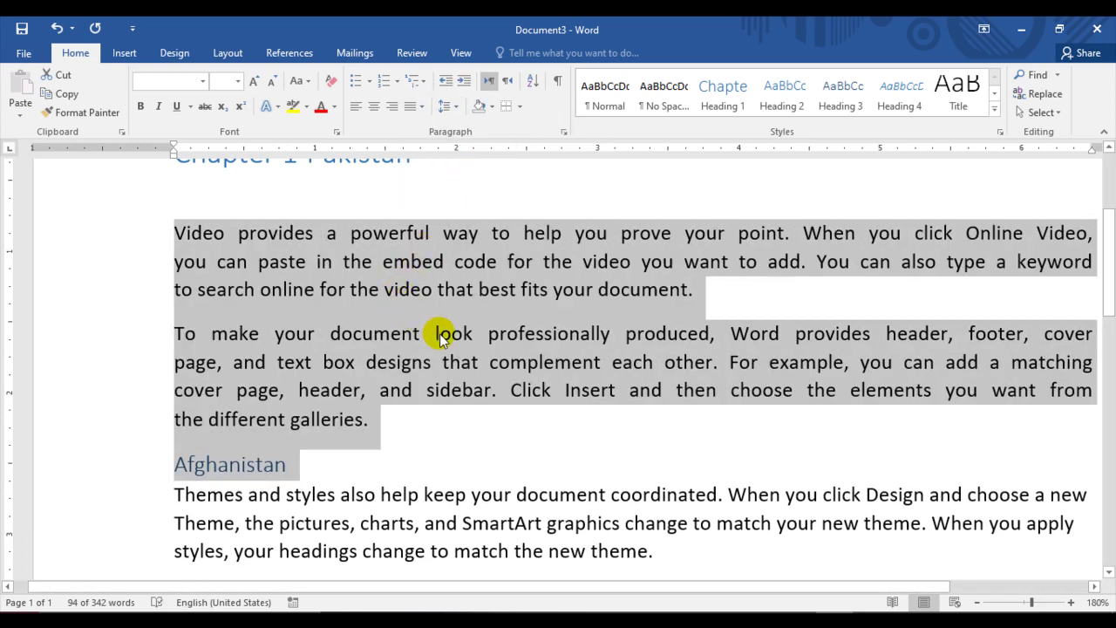
pyautogui.keyDown('ctrl'); pyautogui.scroll(-5, 439, 333); pyautogui.keyUp('ctrl')
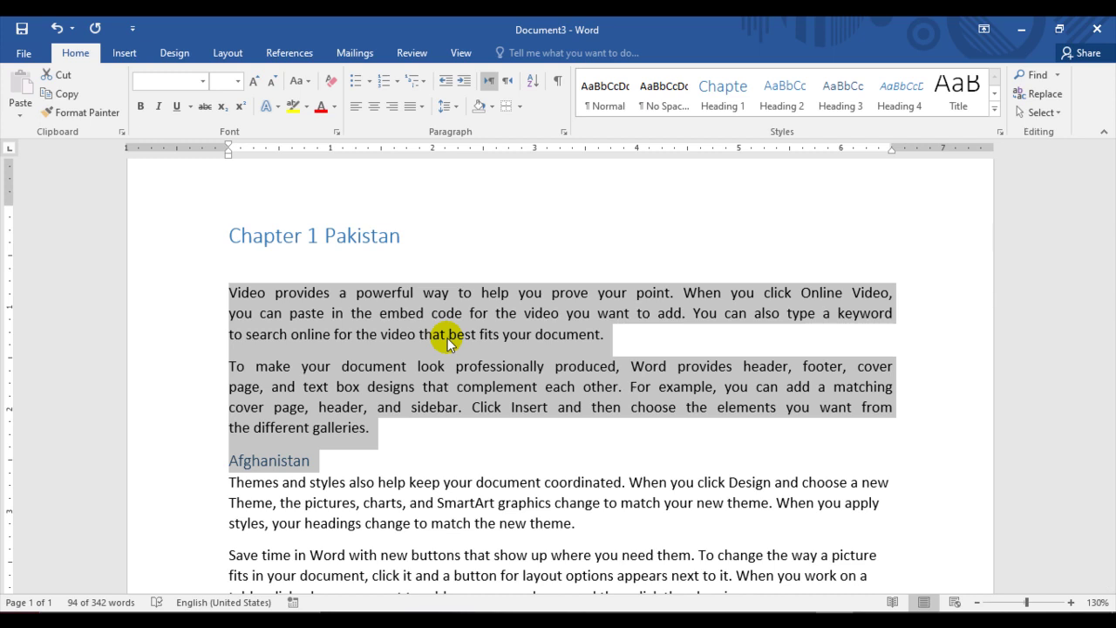
# - Select only the two body paragraphs under the Chapter 1 Pakistan heading and apply Justify High to them
pyautogui.click(381, 293)
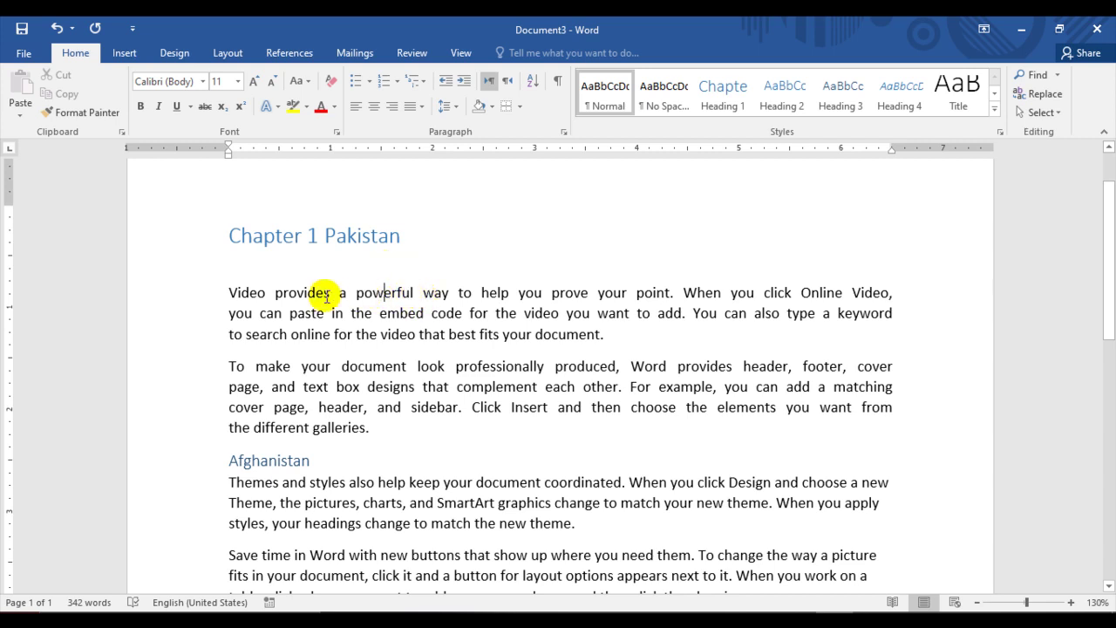
pyautogui.moveTo(228, 292); pyautogui.dragTo(381, 430)
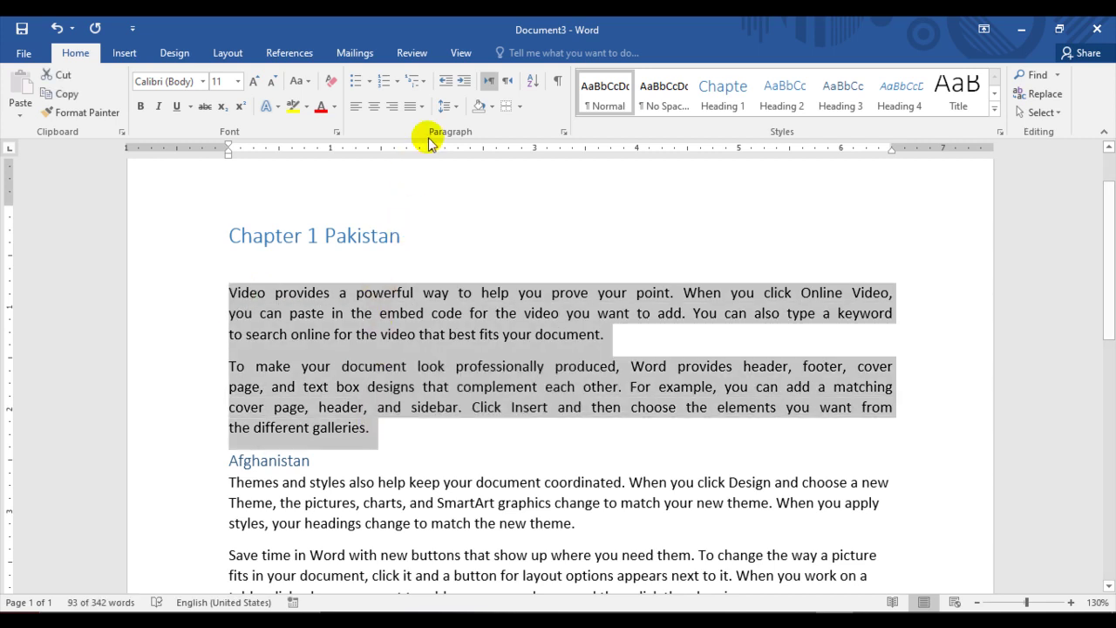
pyautogui.click(422, 108)
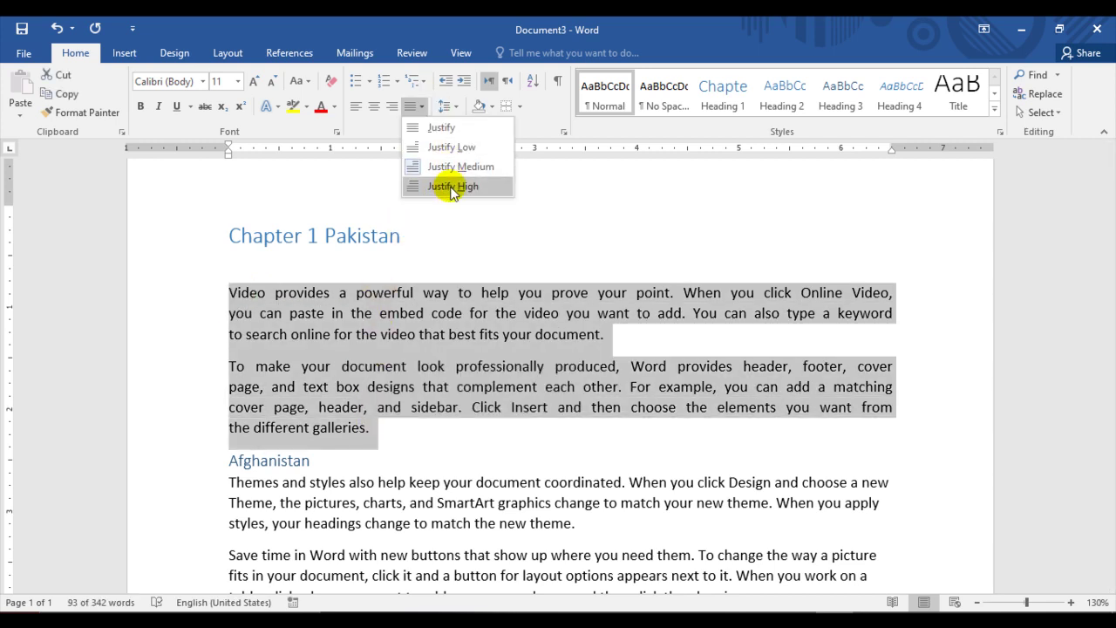
pyautogui.click(452, 187)
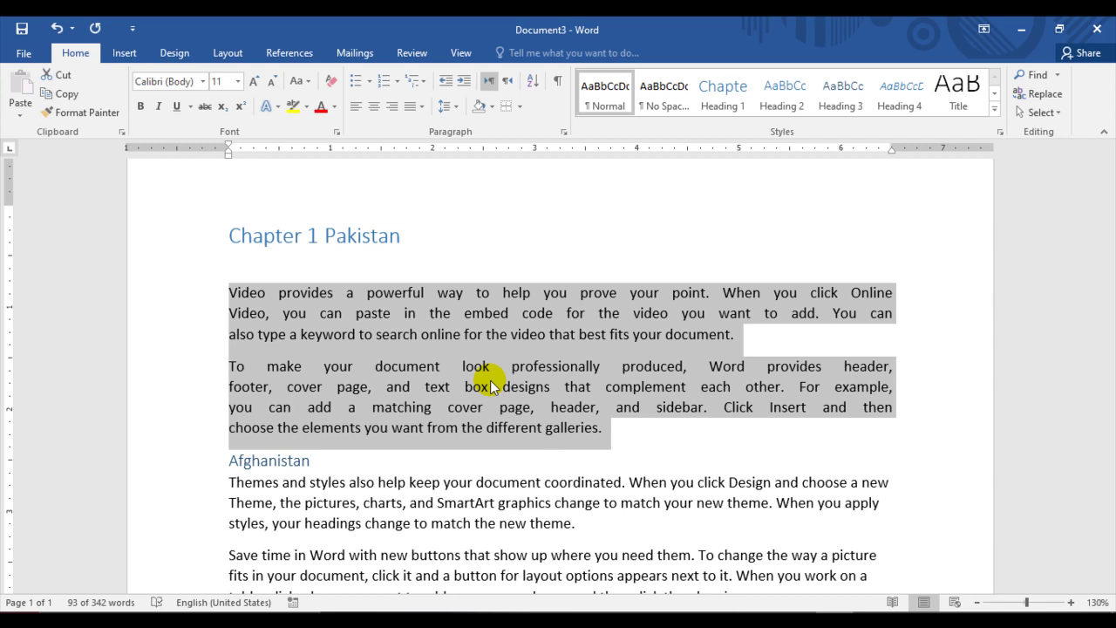
# - Apply standard Justify alignment to the two selected Chapter 1 paragraphs and deselect them, leaving the cursor at the end of the first one
pyautogui.click(422, 112)
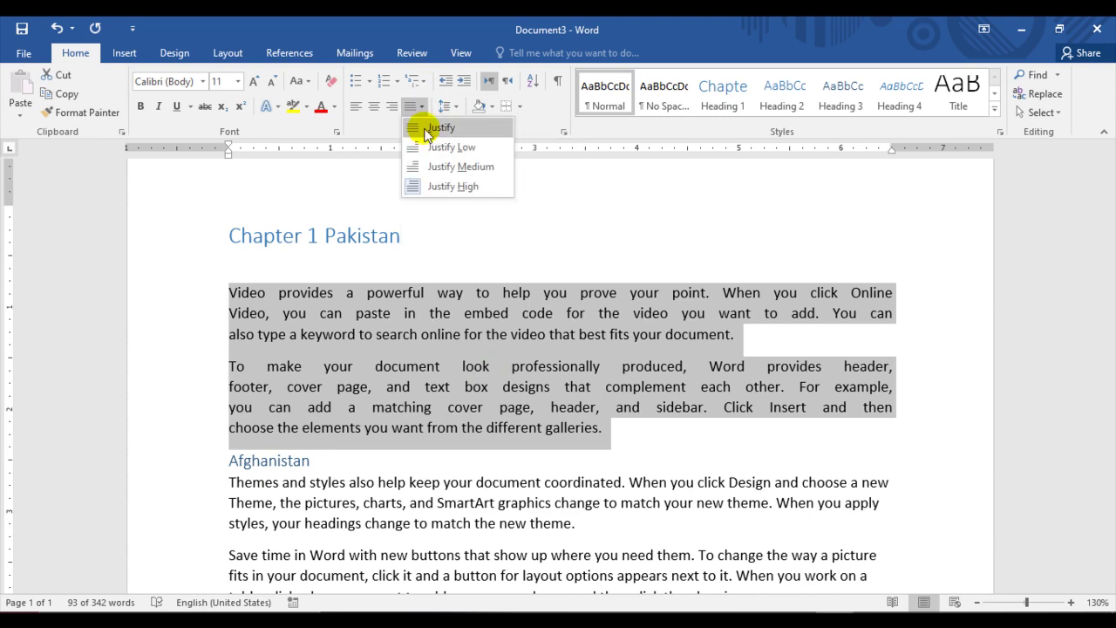
pyautogui.click(426, 129)
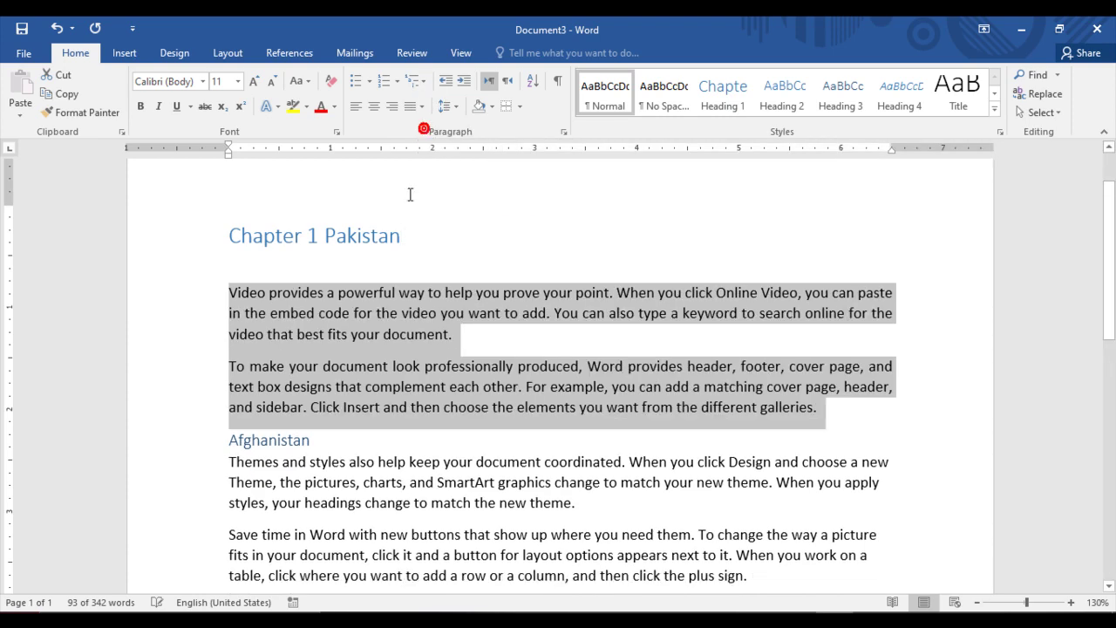
pyautogui.click(453, 340)
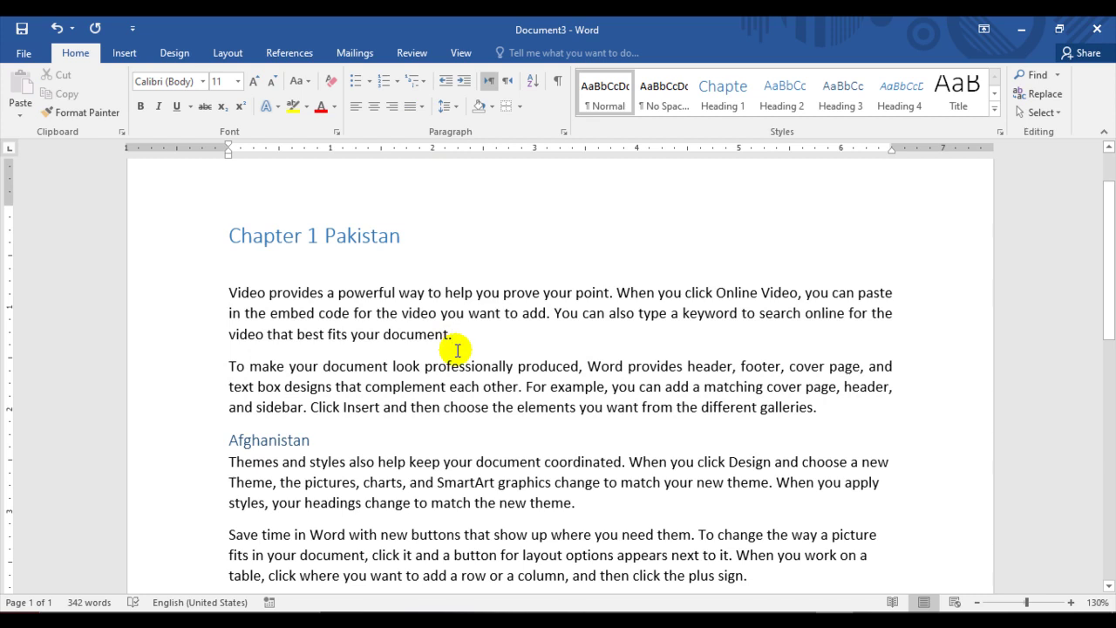
# - Increase the indent of the first Chapter 1 paragraph repeatedly until its left edge reaches the 4.5-inch mark
pyautogui.click(448, 87)
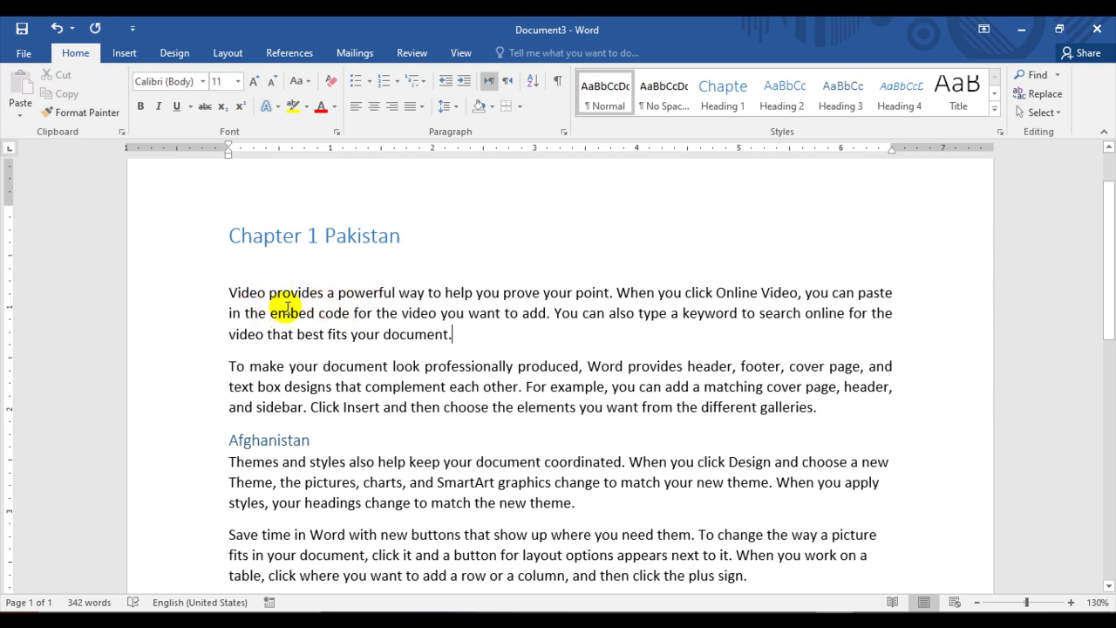
pyautogui.click(462, 81)
pyautogui.click(465, 82)
pyautogui.click(465, 82)
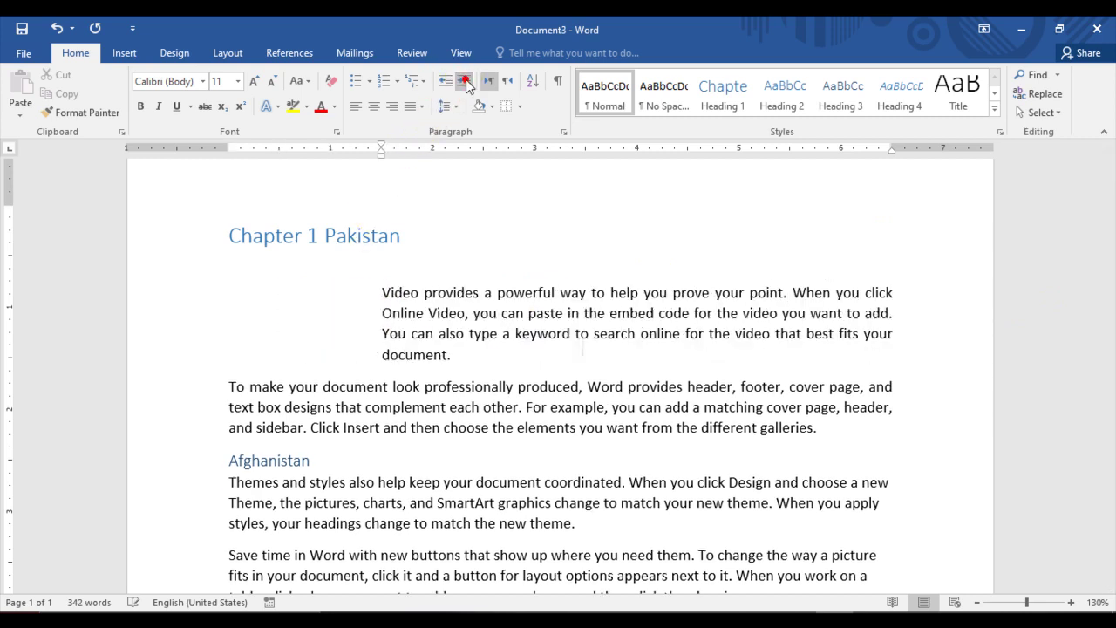
pyautogui.click(465, 81)
pyautogui.click(465, 82)
pyautogui.click(466, 82)
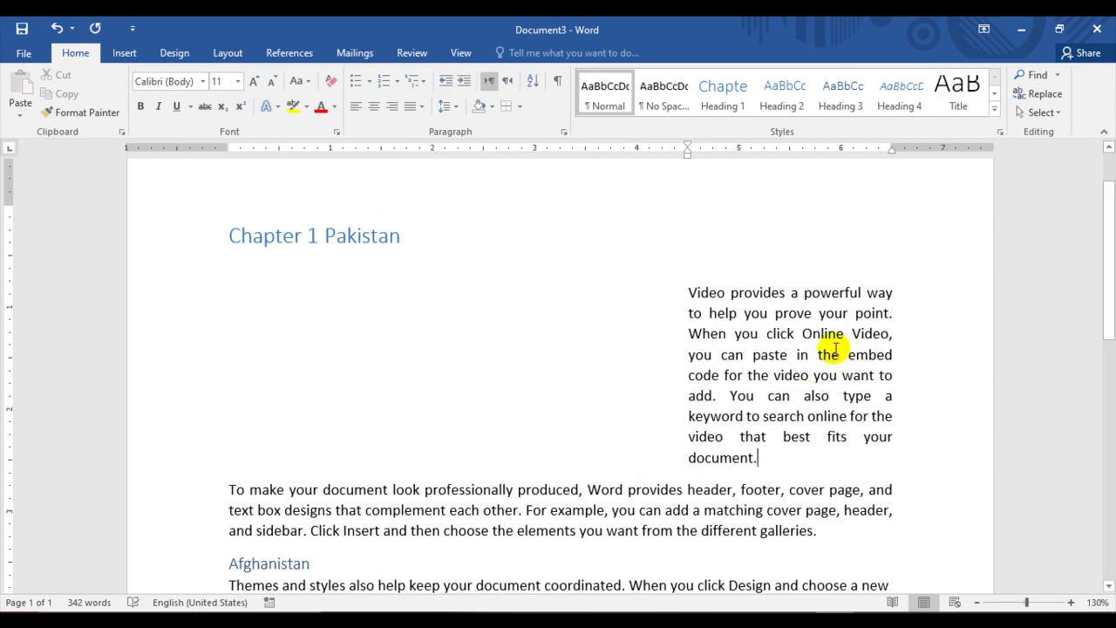
# - Decrease the indent of the first Chapter 1 paragraph repeatedly until it is back at the left margin
pyautogui.click(446, 82)
pyautogui.click(445, 81)
pyautogui.click(445, 81)
pyautogui.click(445, 81)
pyautogui.click(446, 81)
pyautogui.click(445, 81)
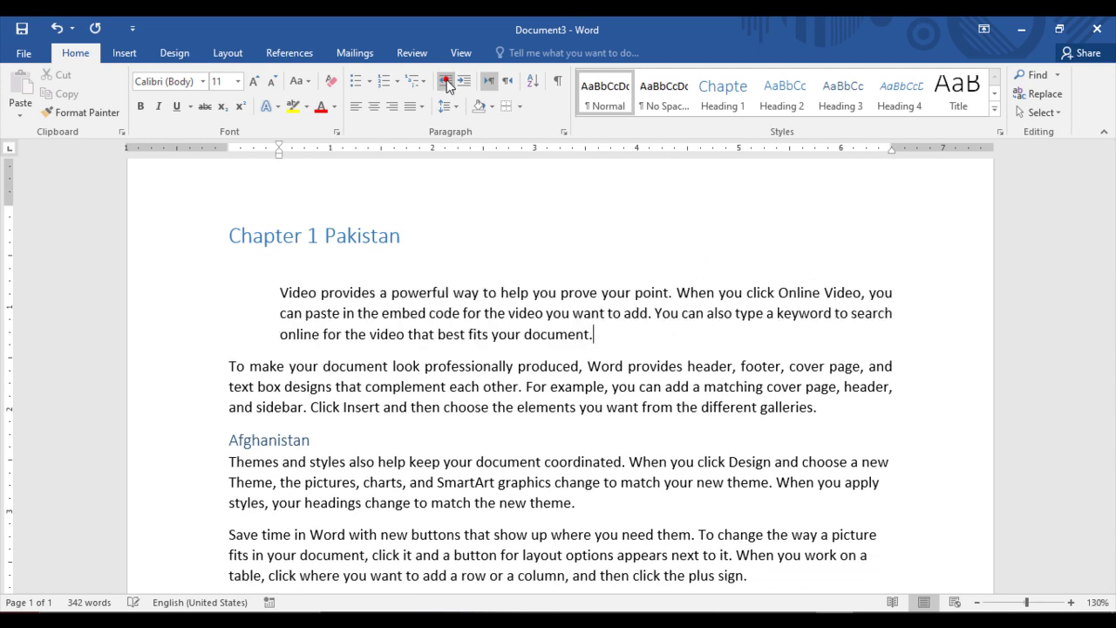
pyautogui.click(445, 81)
pyautogui.click(445, 81)
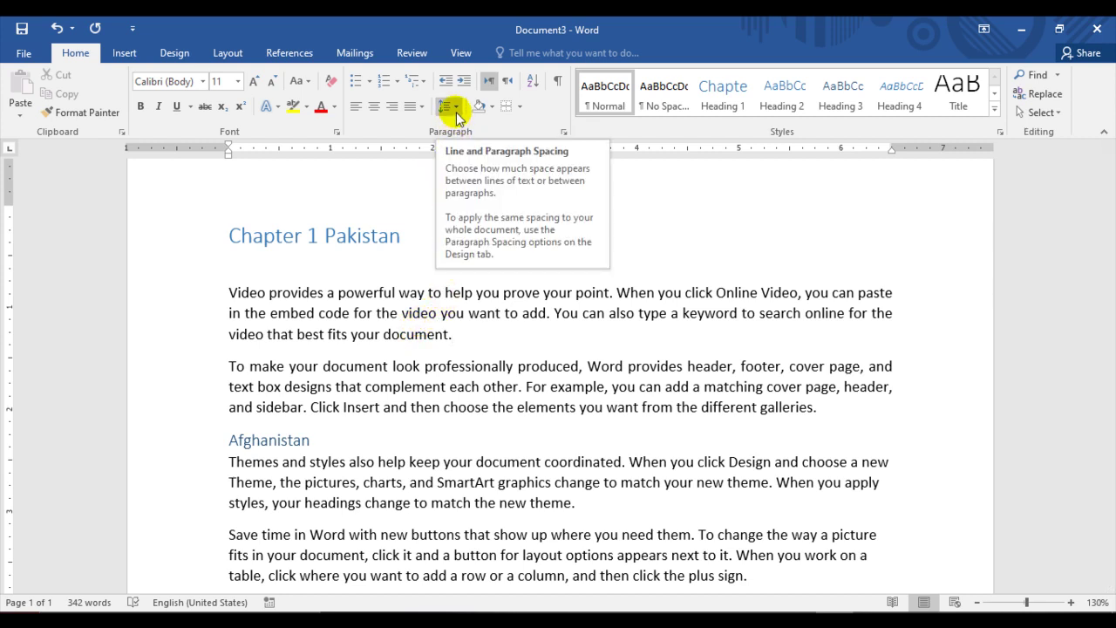
# - Set the line spacing of the first Chapter 1 paragraph to 3.0
pyautogui.click(424, 349)
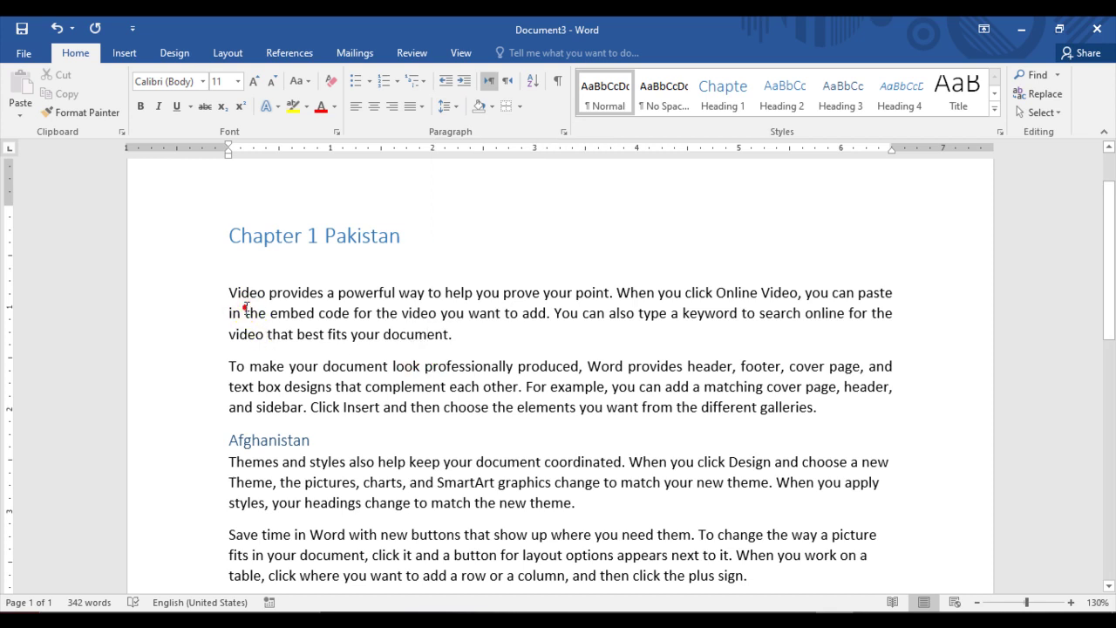
pyautogui.click(245, 307)
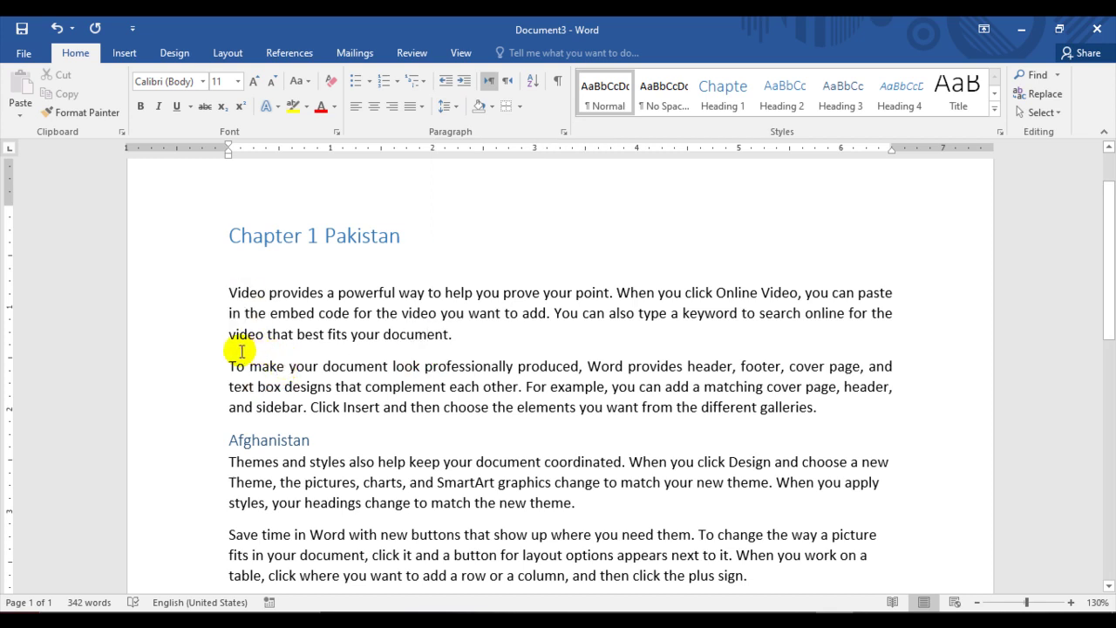
pyautogui.click(352, 309)
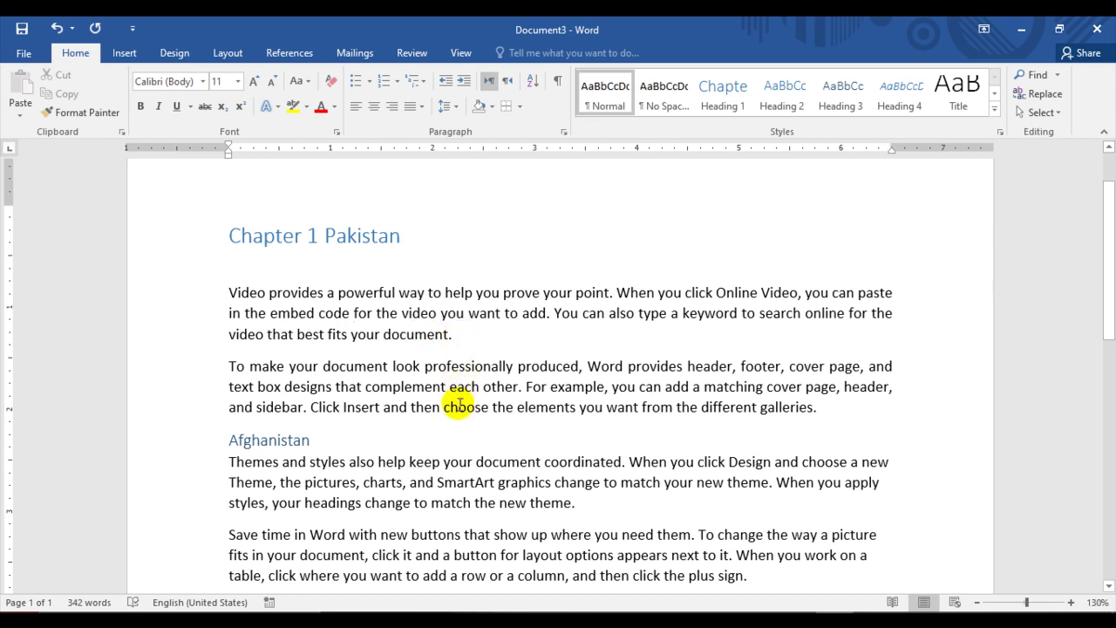
pyautogui.click(457, 107)
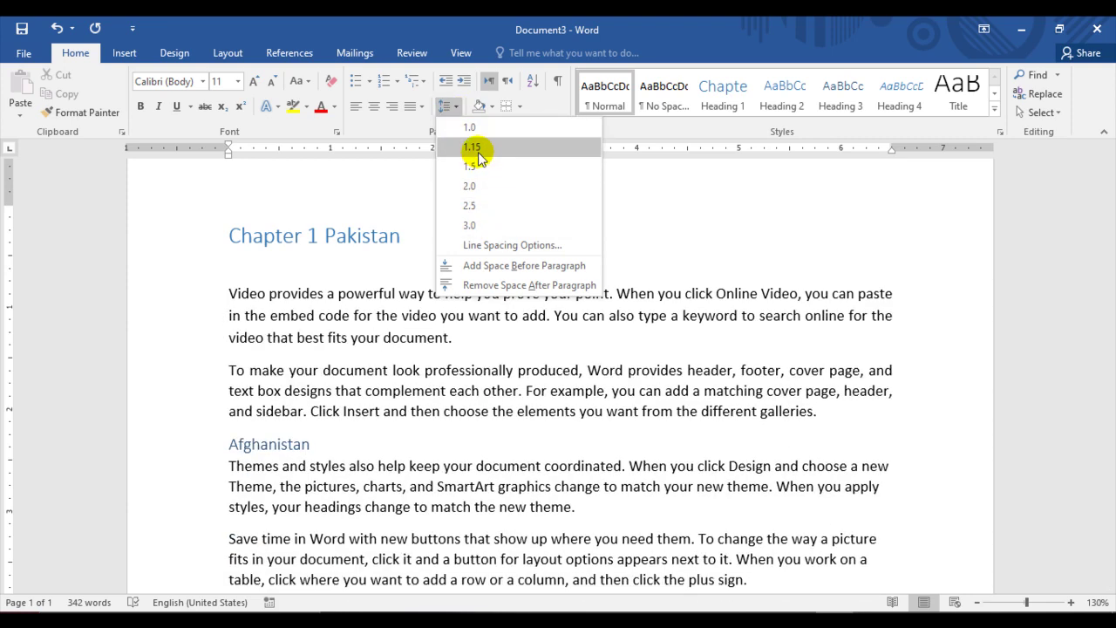
pyautogui.click(471, 226)
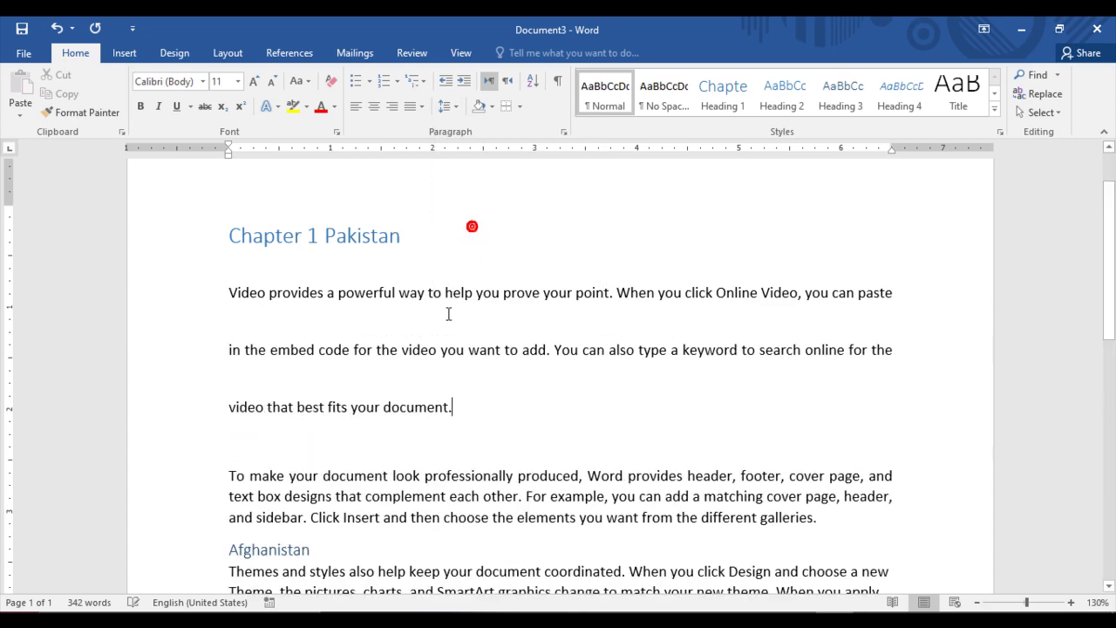
# - Set the first Chapter 1 paragraph's line spacing to 1.0, then review its detailed line spacing options and accept them with Single spacing
pyautogui.click(449, 105)
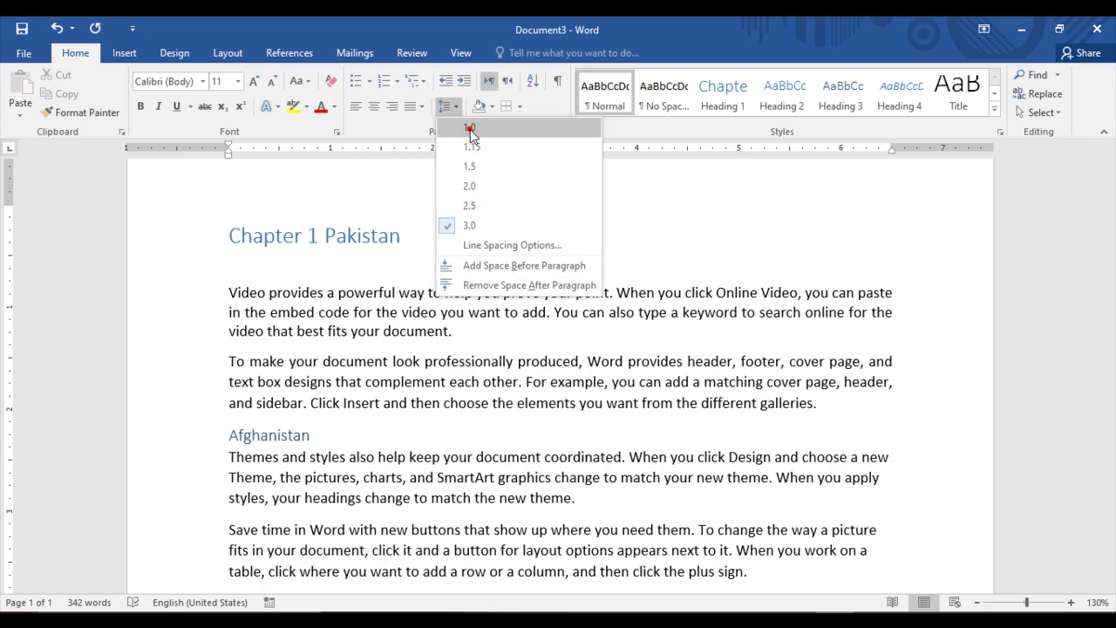
pyautogui.click(471, 129)
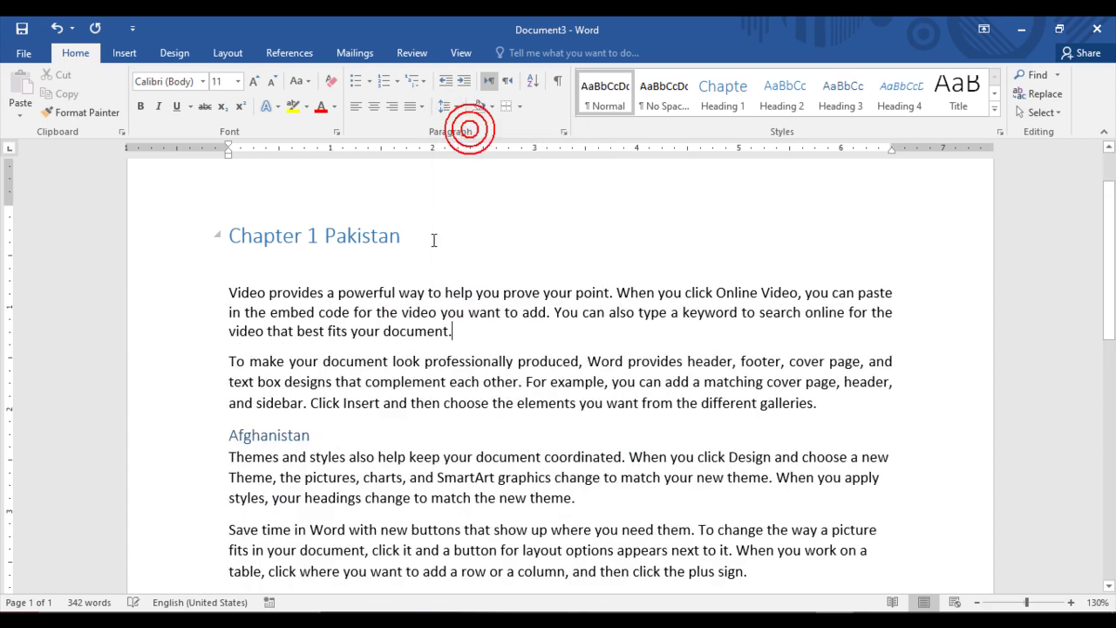
pyautogui.click(453, 107)
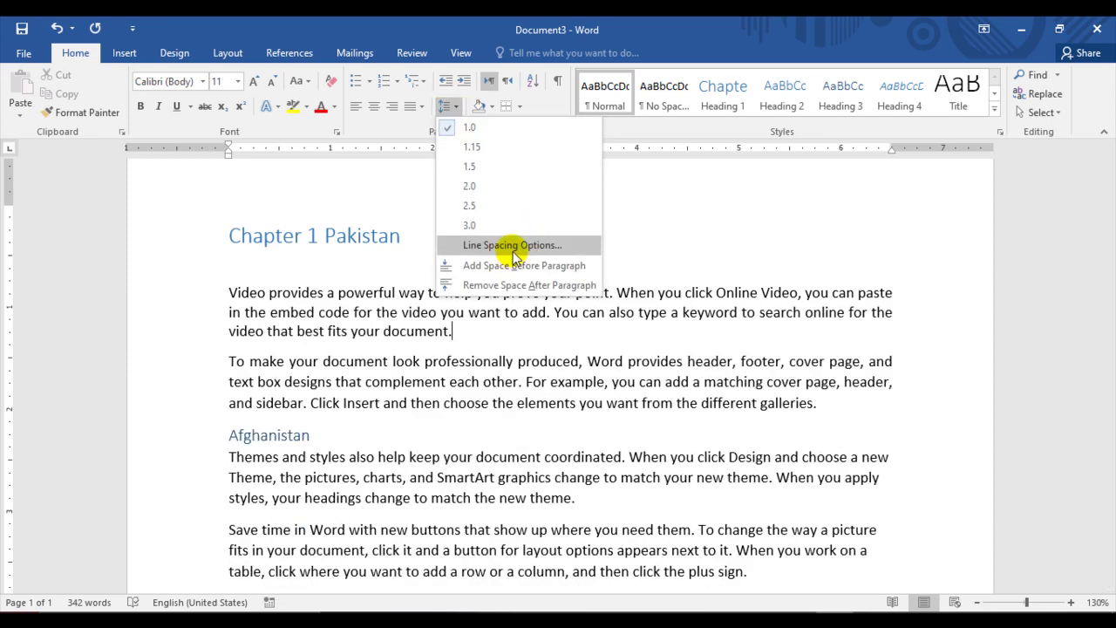
pyautogui.click(512, 248)
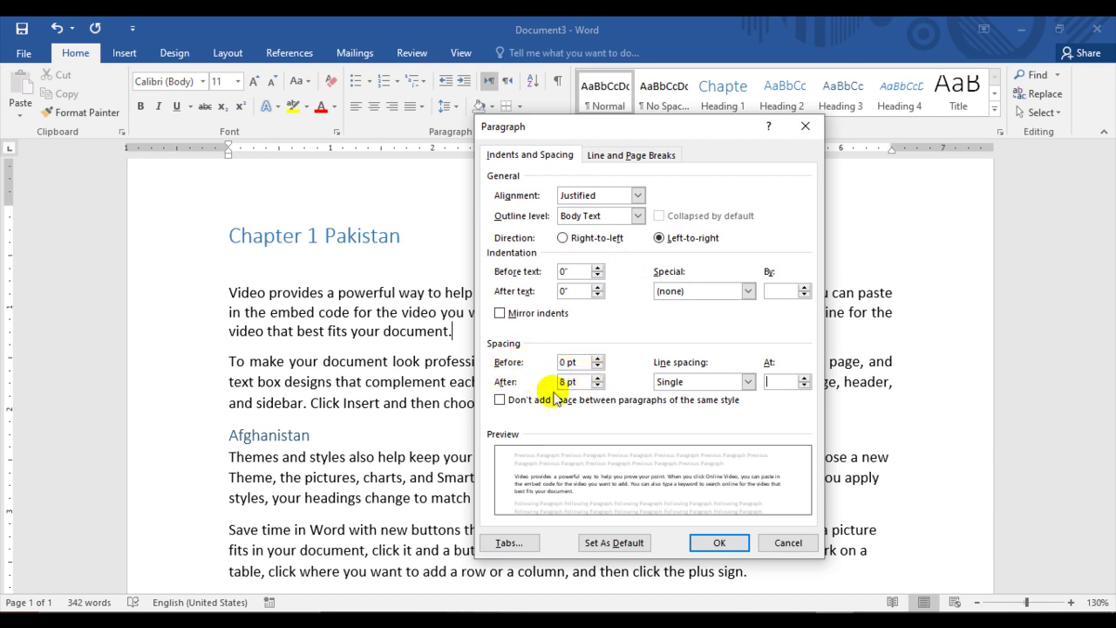
pyautogui.click(749, 382)
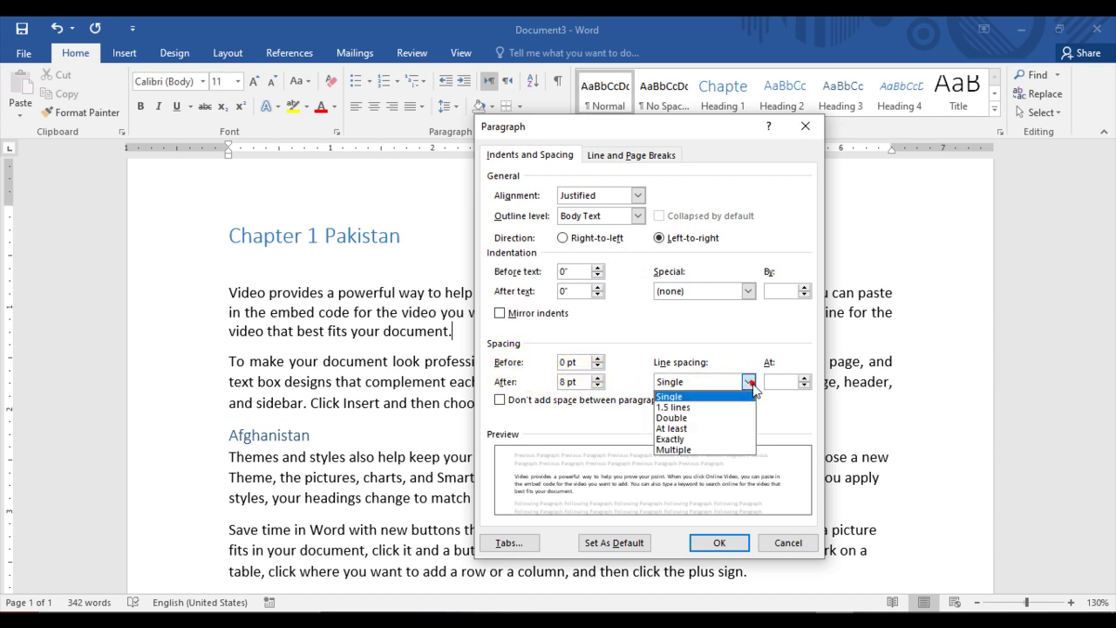
pyautogui.click(716, 334)
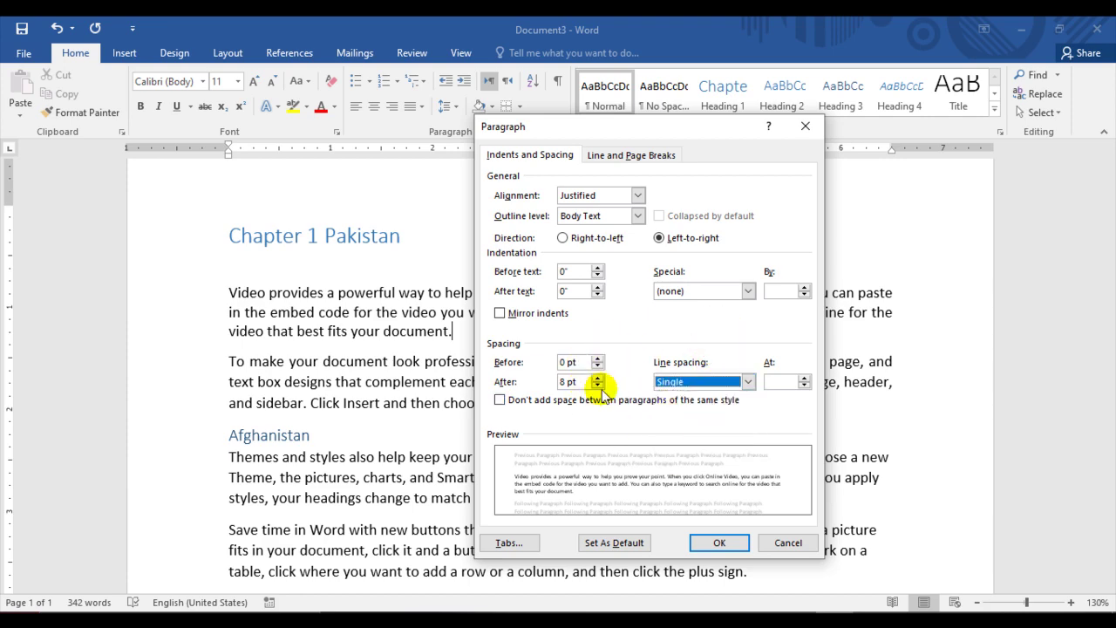
pyautogui.click(720, 543)
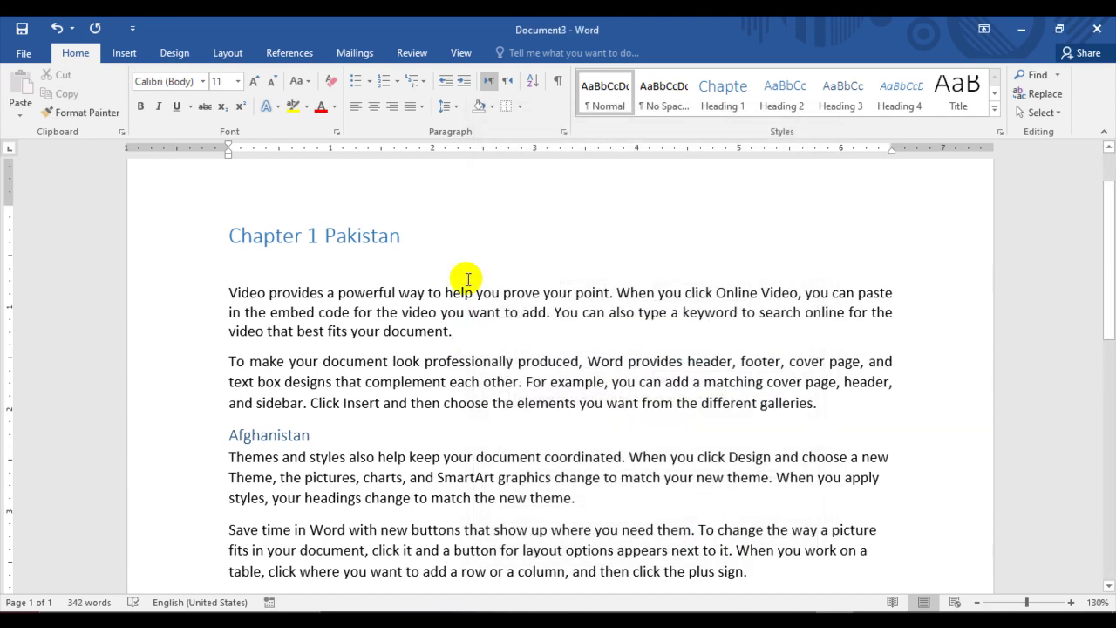
pyautogui.click(454, 105)
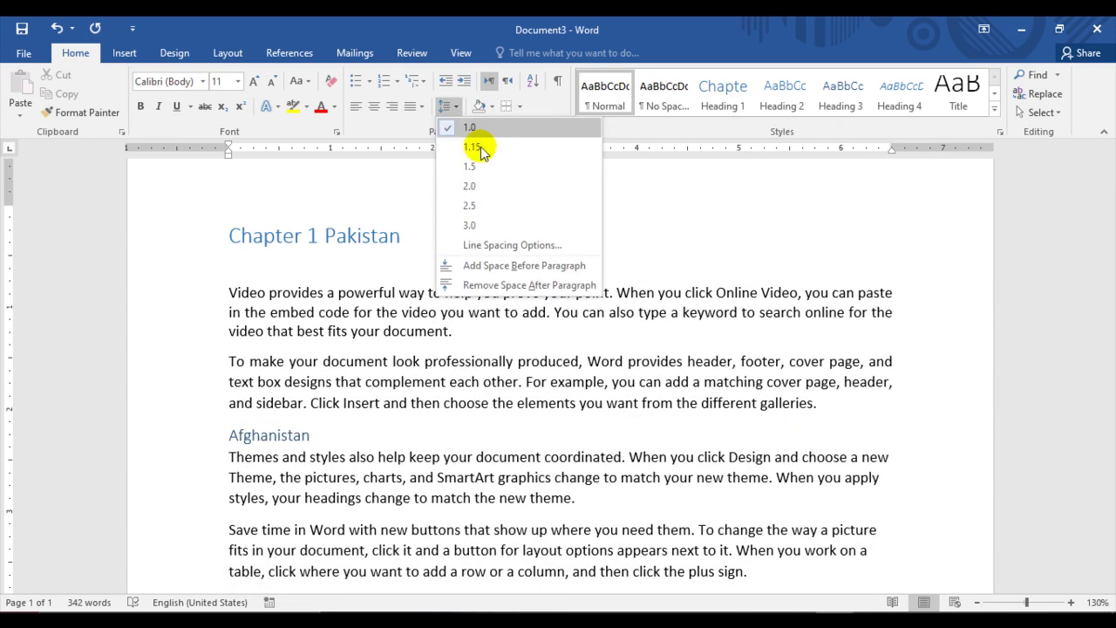
pyautogui.press('Escape')
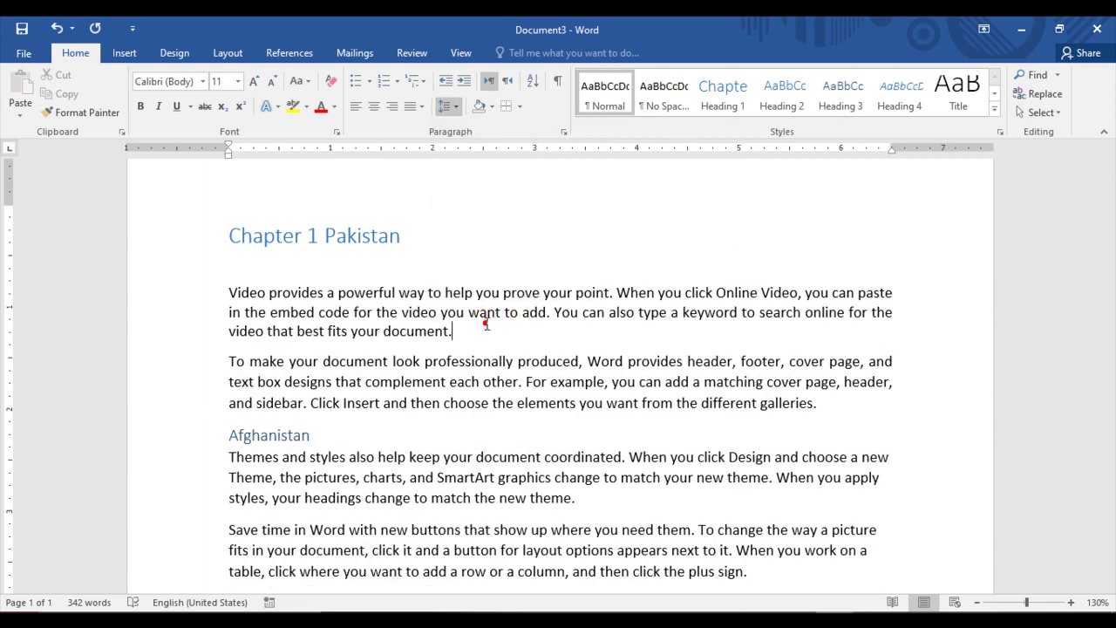
pyautogui.click(480, 319)
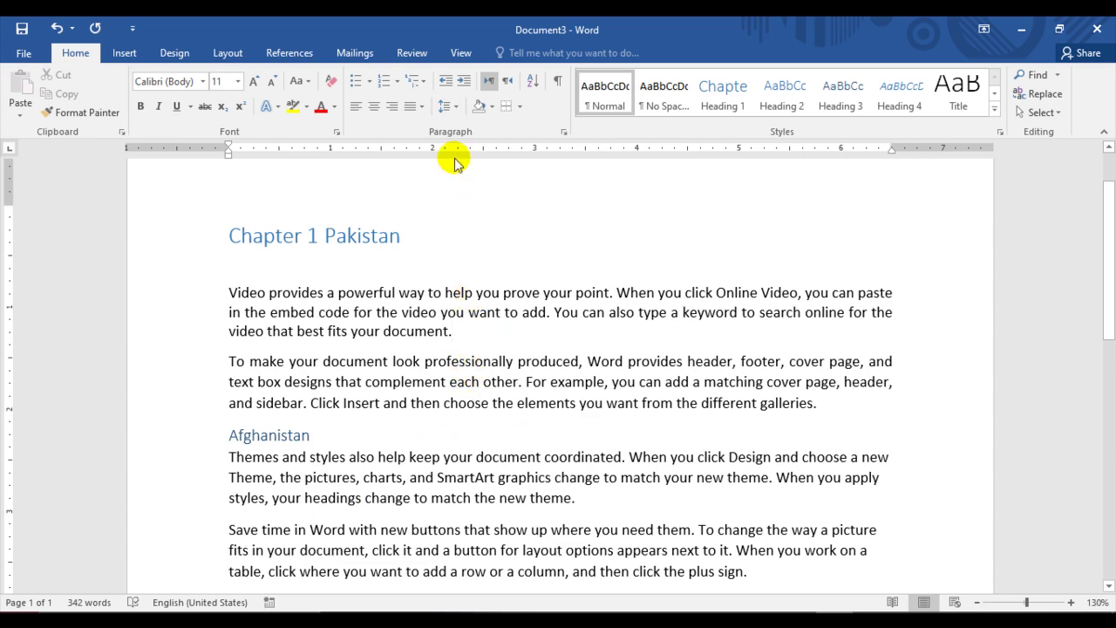
# - Add space before the first Chapter 1 paragraph and remove the space after it
pyautogui.click(446, 105)
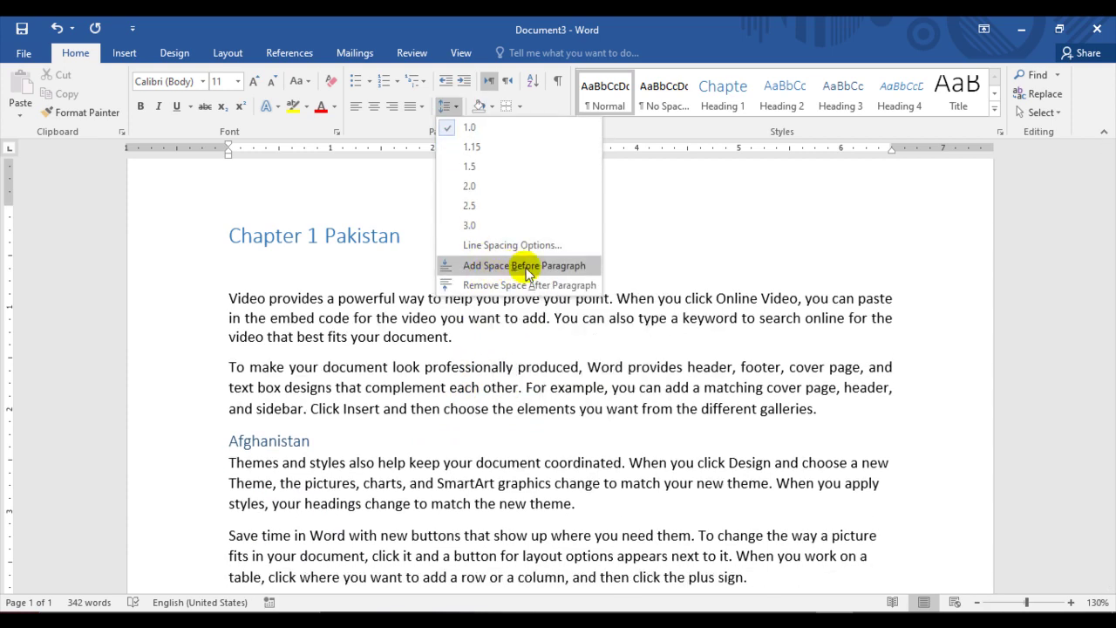
pyautogui.click(527, 265)
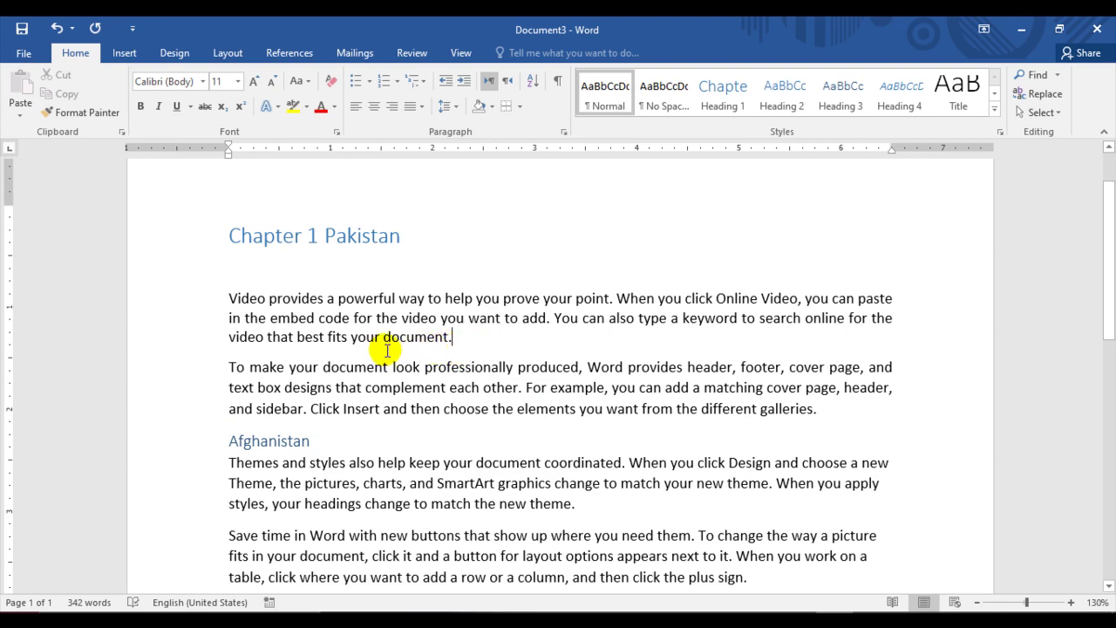
pyautogui.click(446, 106)
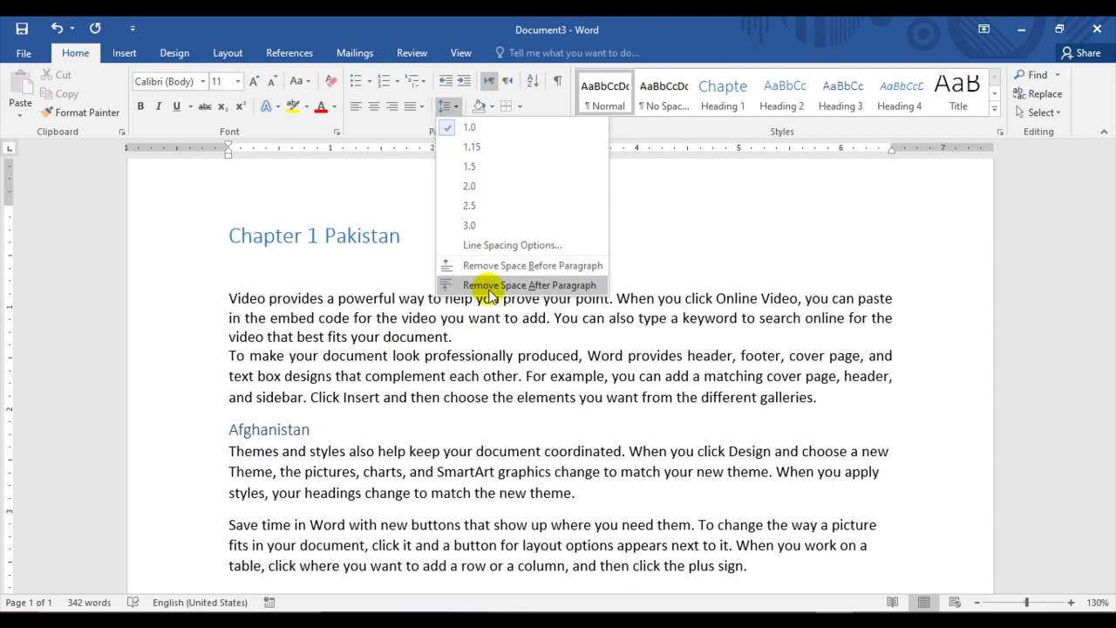
pyautogui.click(490, 288)
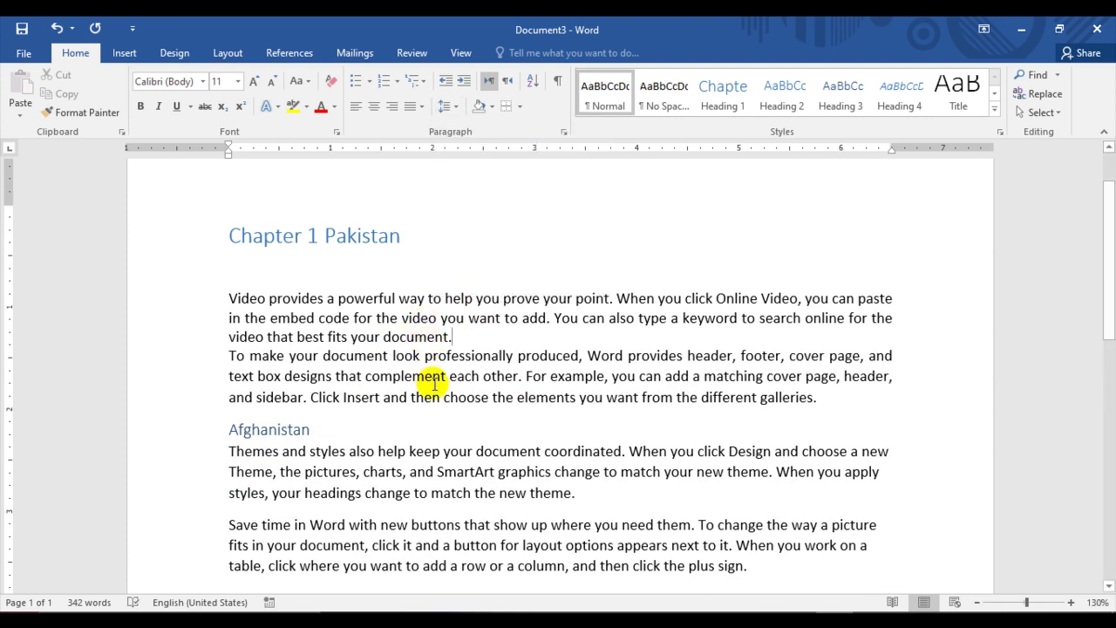
# - Remove the space after the first paragraph under the Afghanistan heading, the one starting "Themes and styles"
pyautogui.scroll(-2, 287, 376)
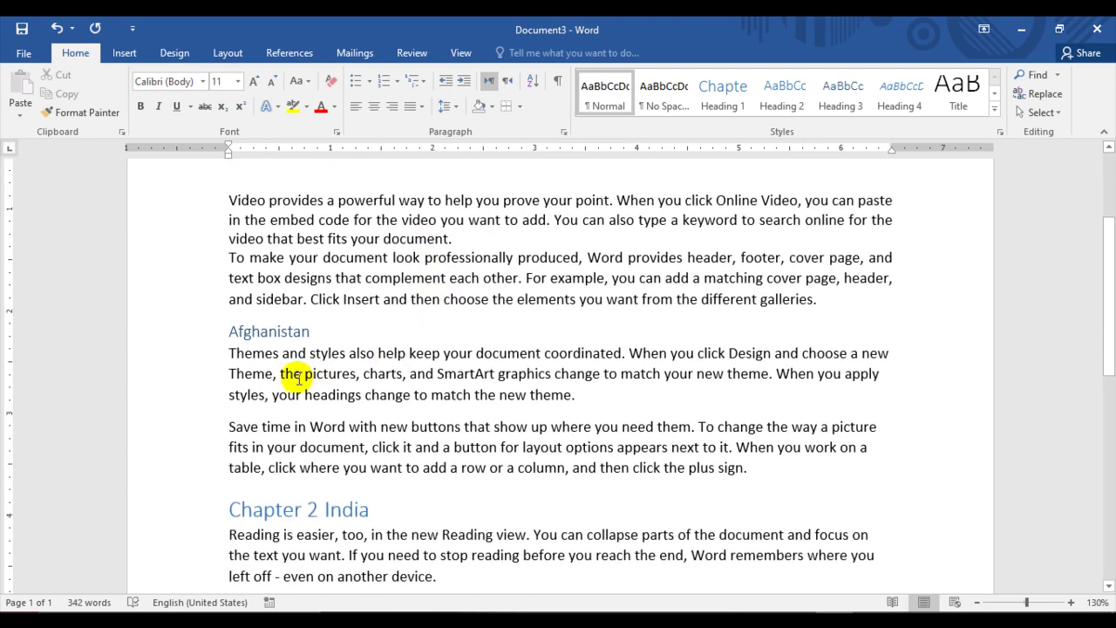
pyautogui.moveTo(280, 373); pyautogui.dragTo(450, 446)
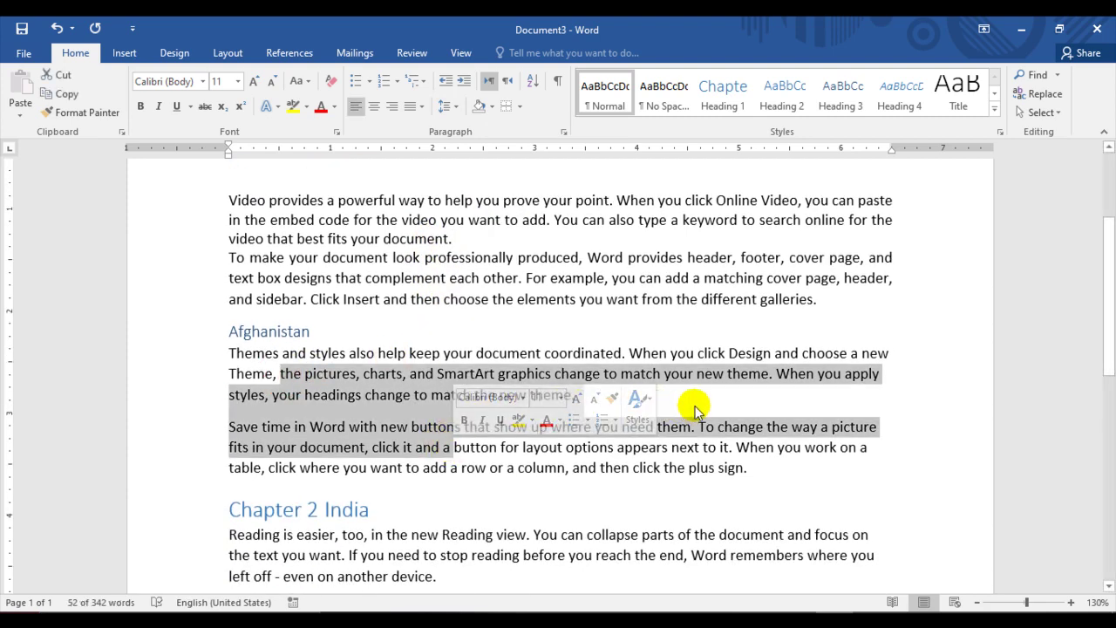
pyautogui.click(693, 402)
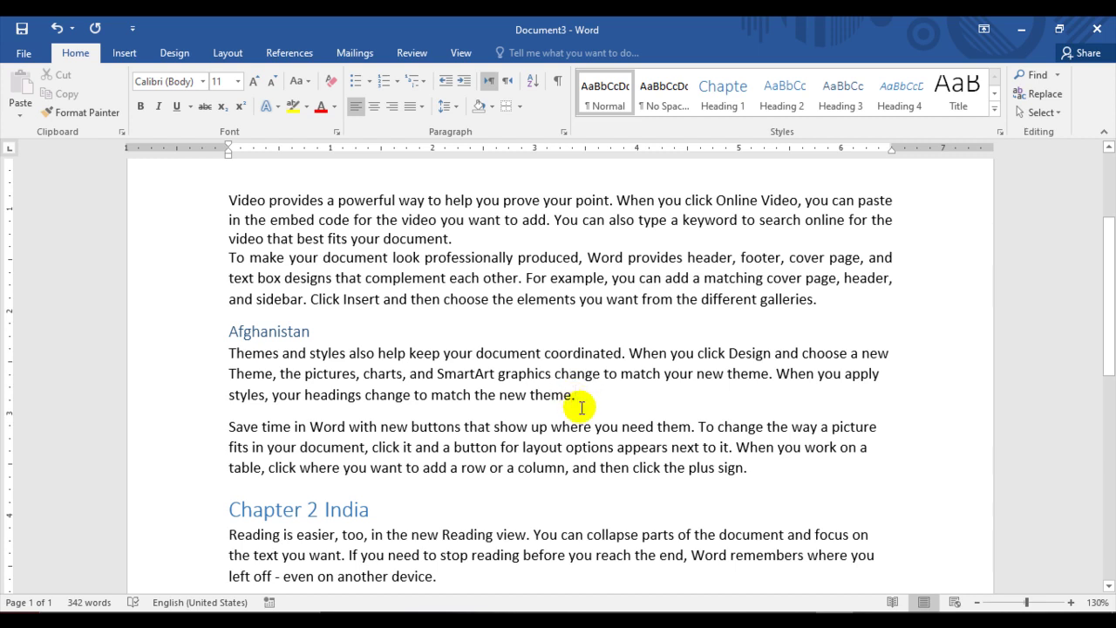
pyautogui.click(456, 111)
pyautogui.click(477, 281)
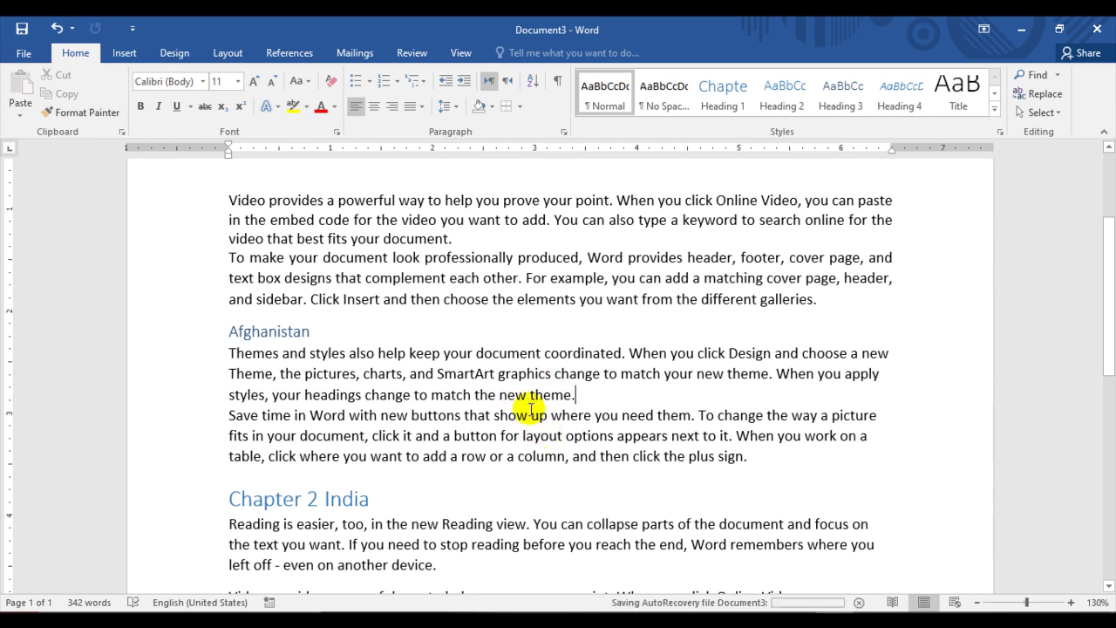
pyautogui.click(463, 108)
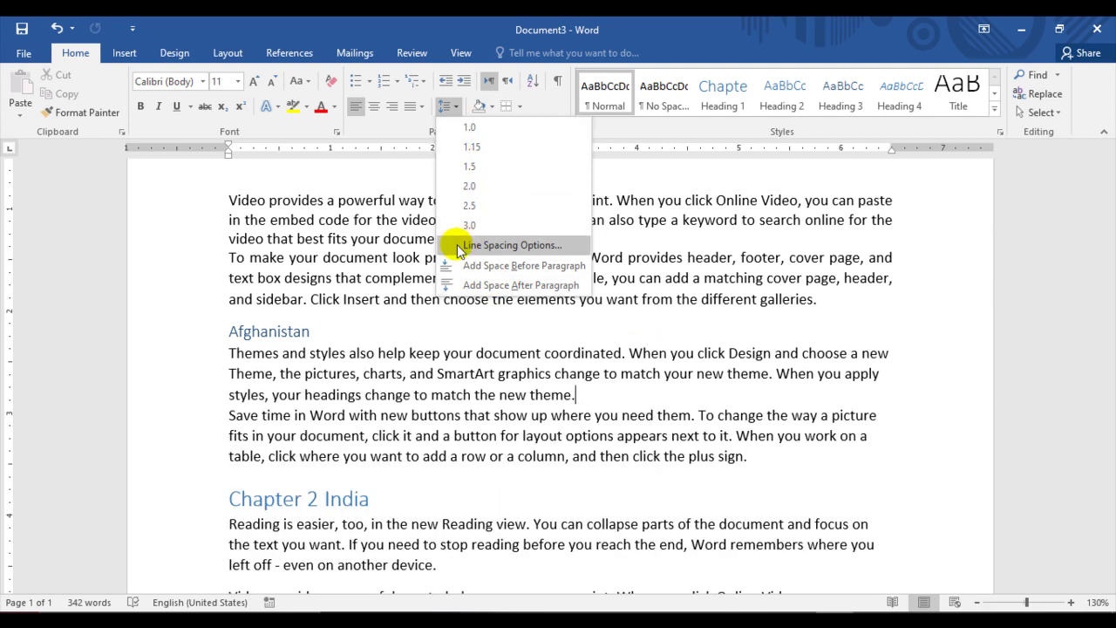
pyautogui.click(438, 349)
pyautogui.click(427, 253)
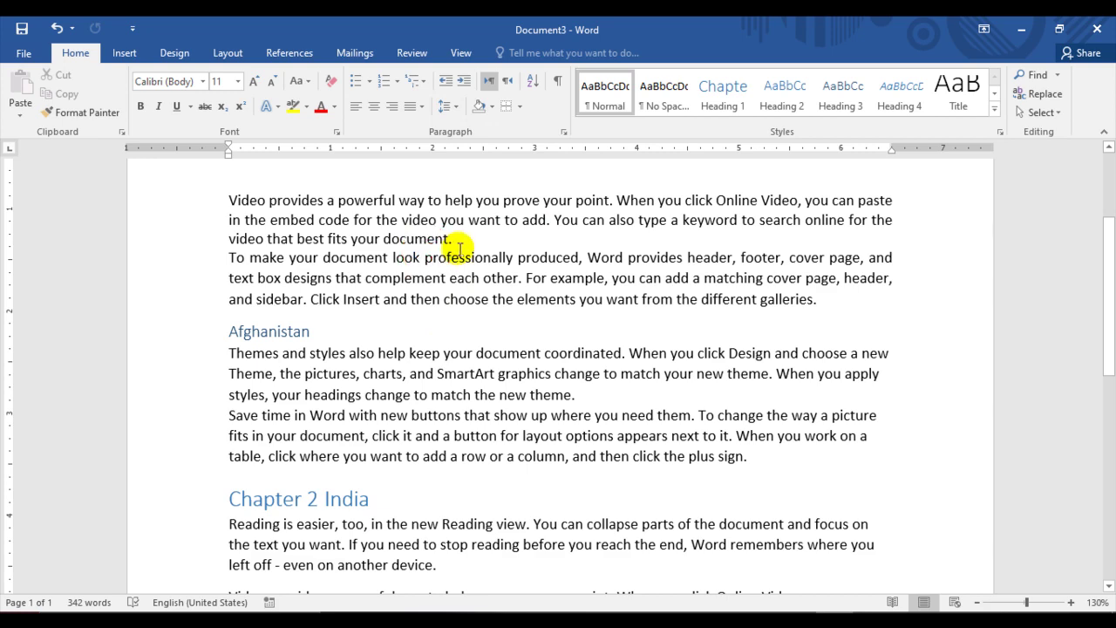
pyautogui.click(460, 242)
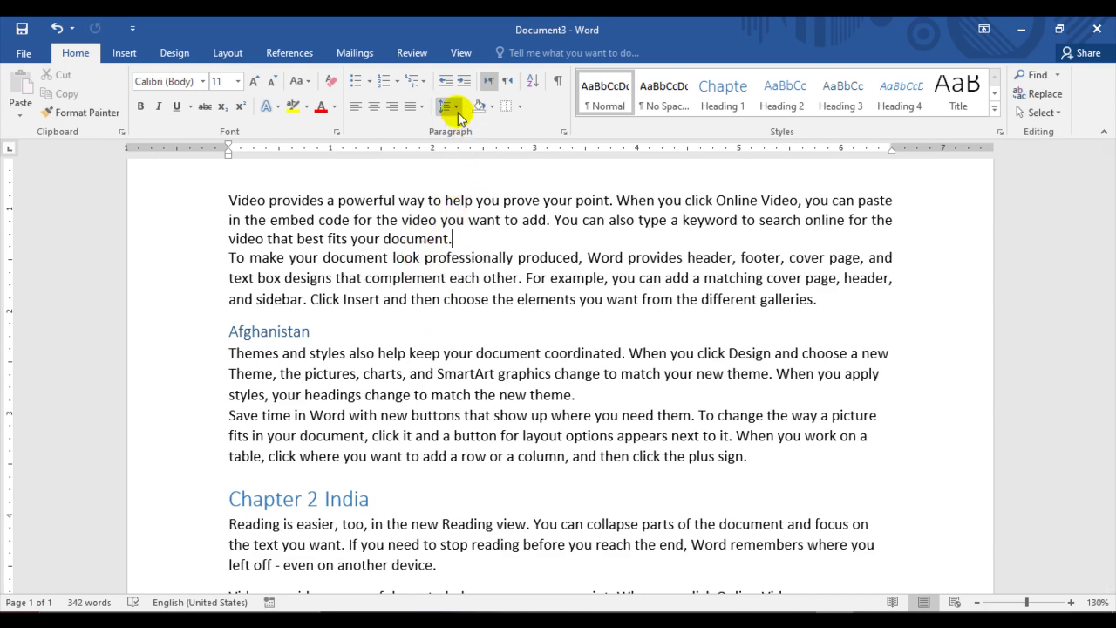
pyautogui.click(478, 232)
# - Insert a new line reading "Province" directly above the first paragraph of Chapter 1 Pakistan
pyautogui.scroll(3, 462, 237)
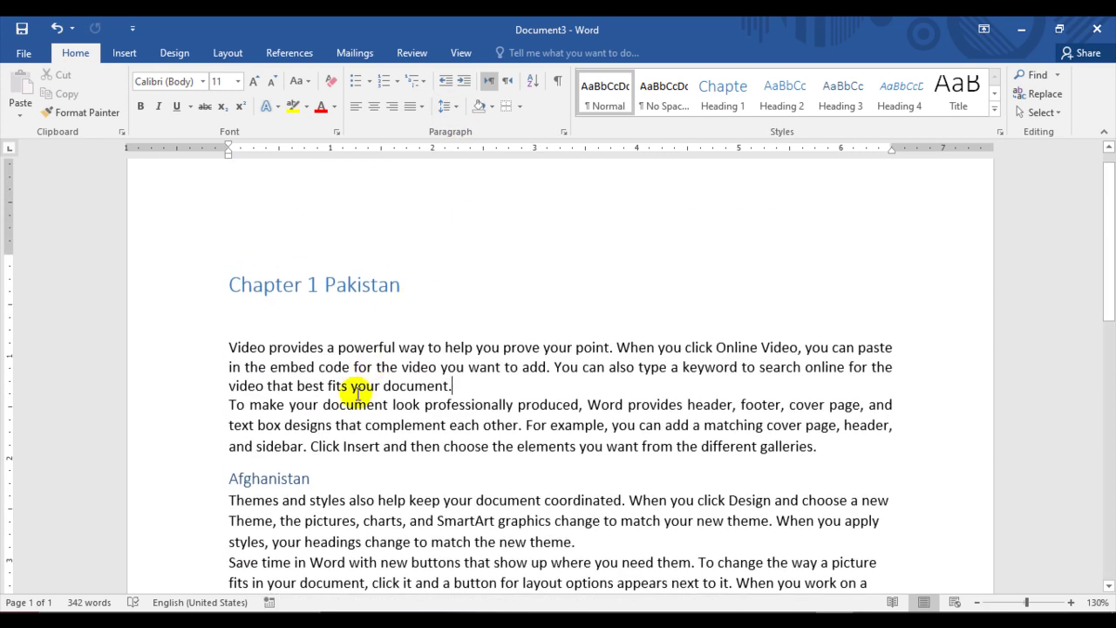
pyautogui.click(230, 347)
pyautogui.press('Return')
pyautogui.press('Return')
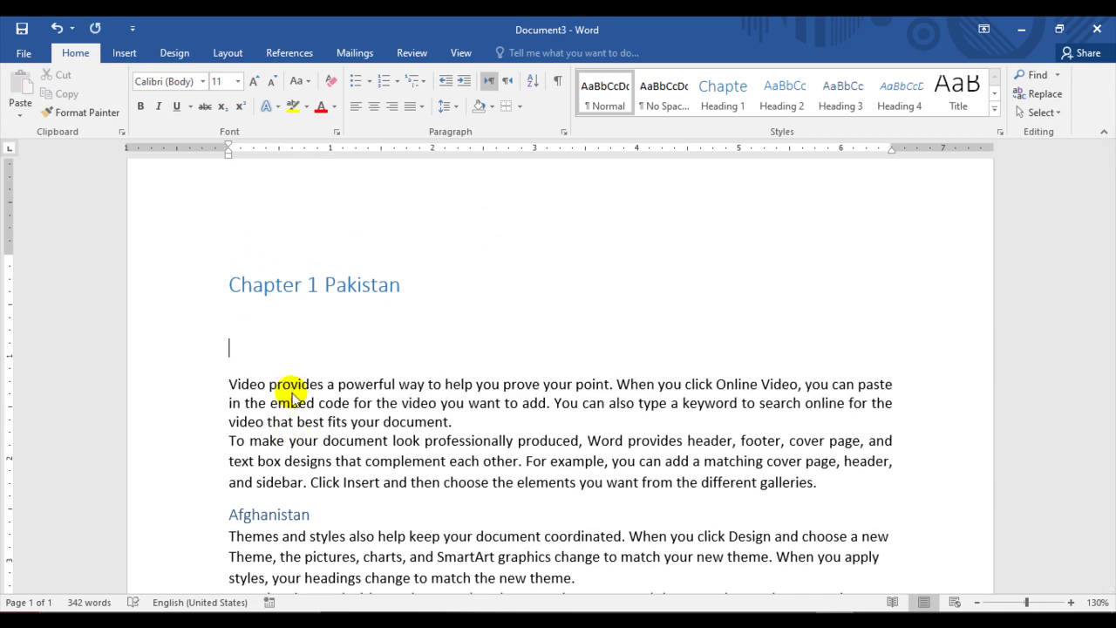
pyautogui.write('Pro')
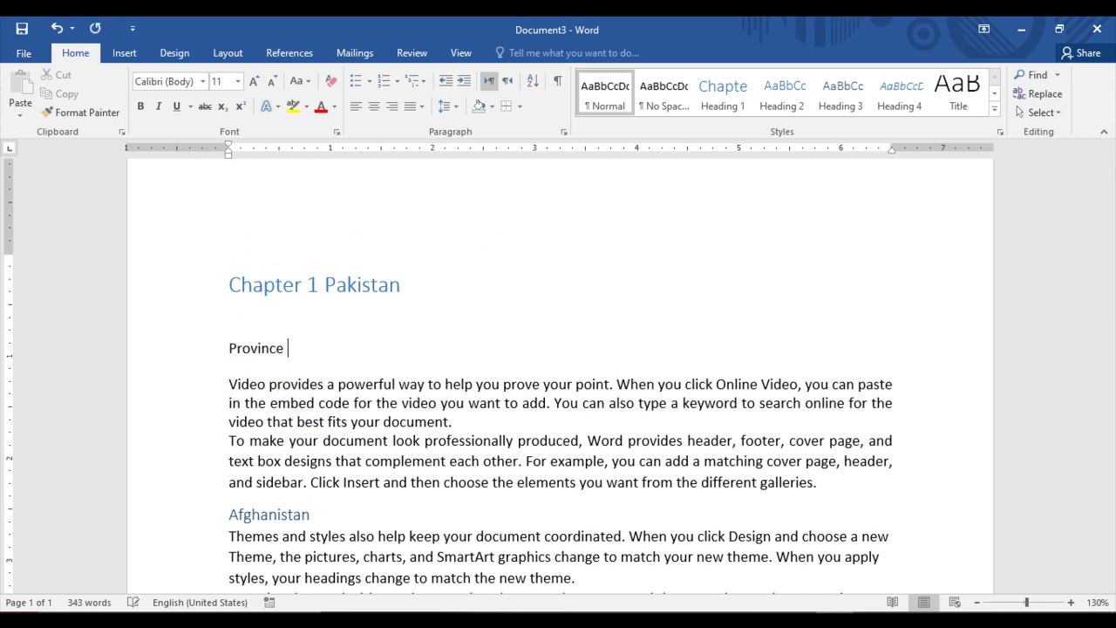
pyautogui.write('vince')
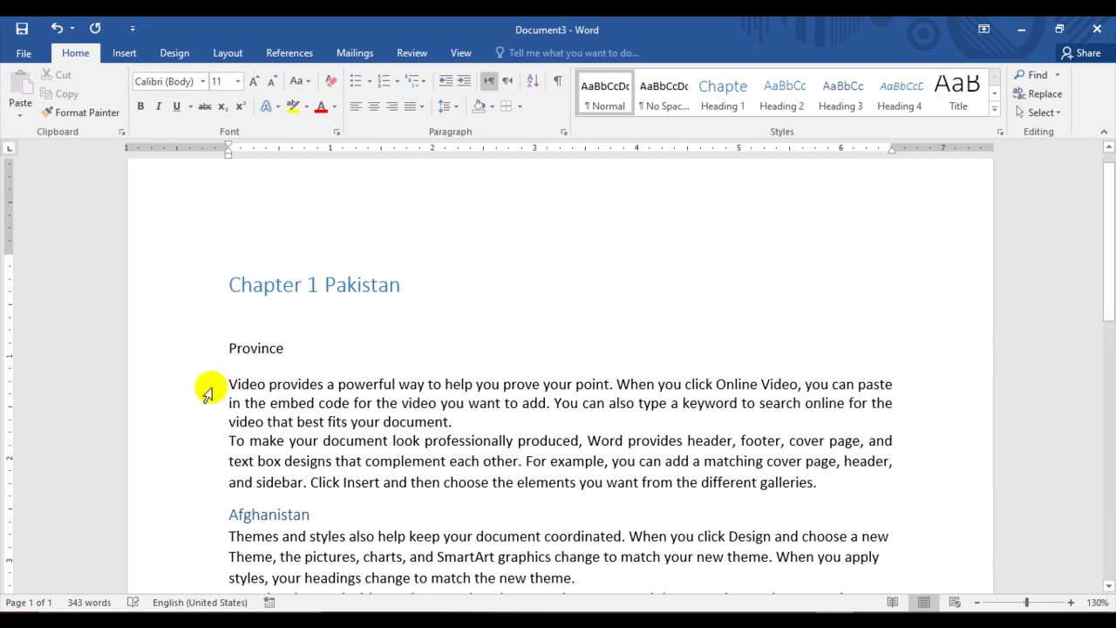
# - Apply the standard yellow paragraph shading to the whole "Province" line and deselect it
pyautogui.moveTo(291, 349); pyautogui.dragTo(246, 348)
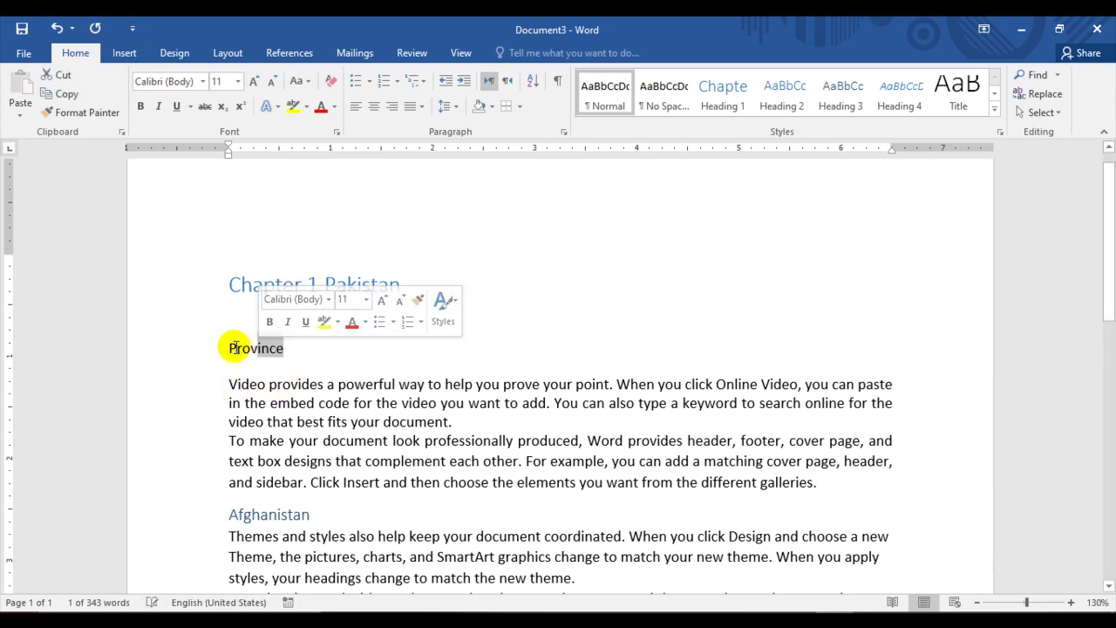
pyautogui.click(269, 349)
pyautogui.tripleClick(248, 352)
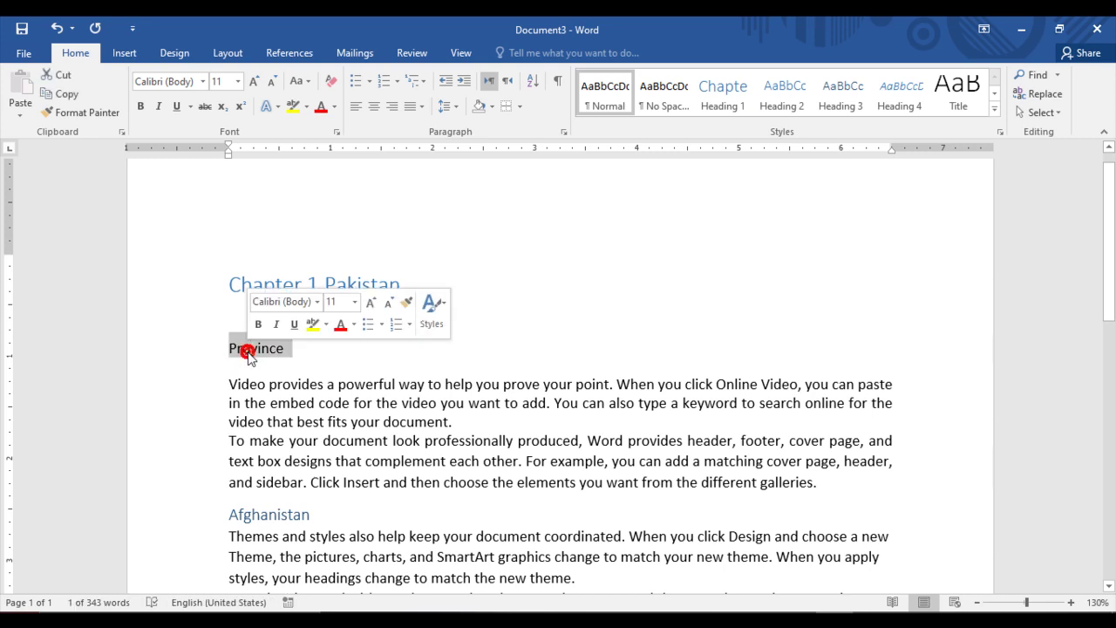
pyautogui.click(493, 108)
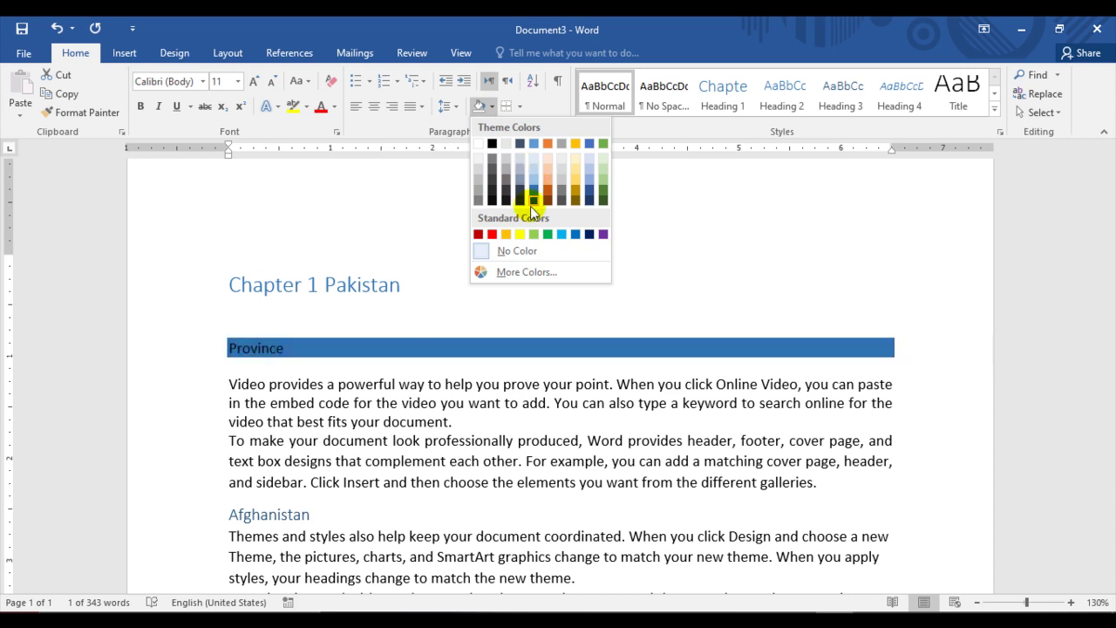
pyautogui.click(521, 233)
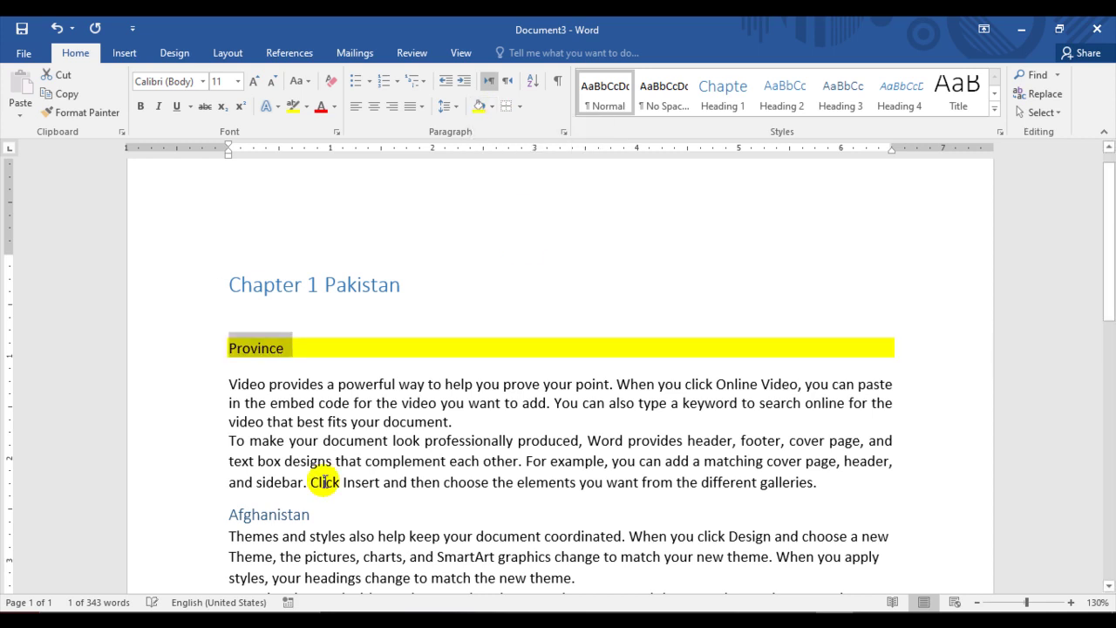
pyautogui.click(306, 410)
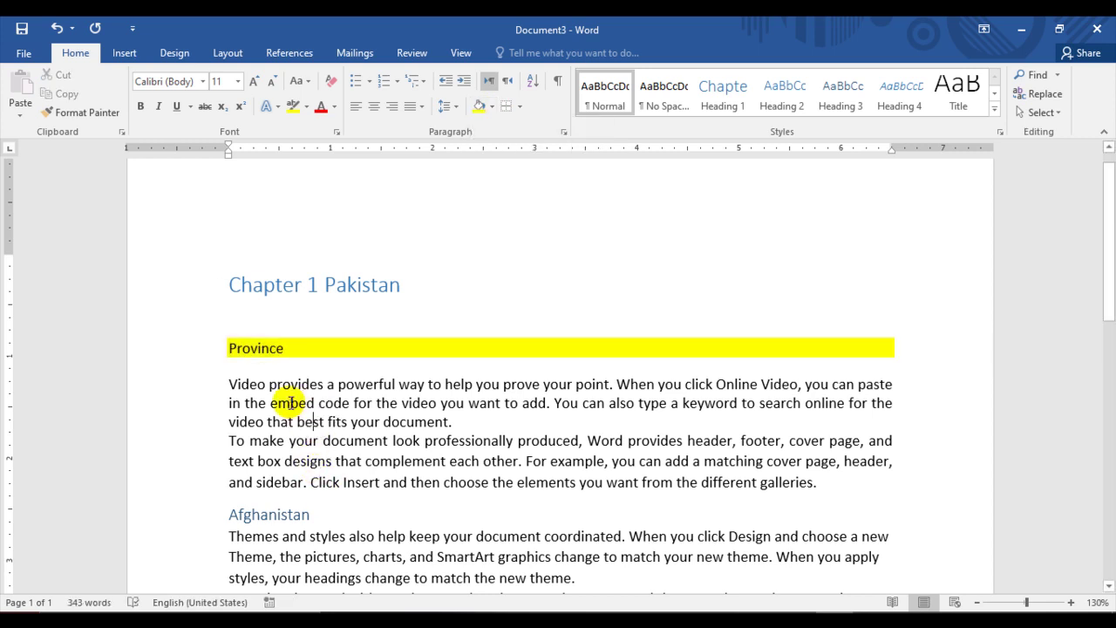
pyautogui.click(316, 517)
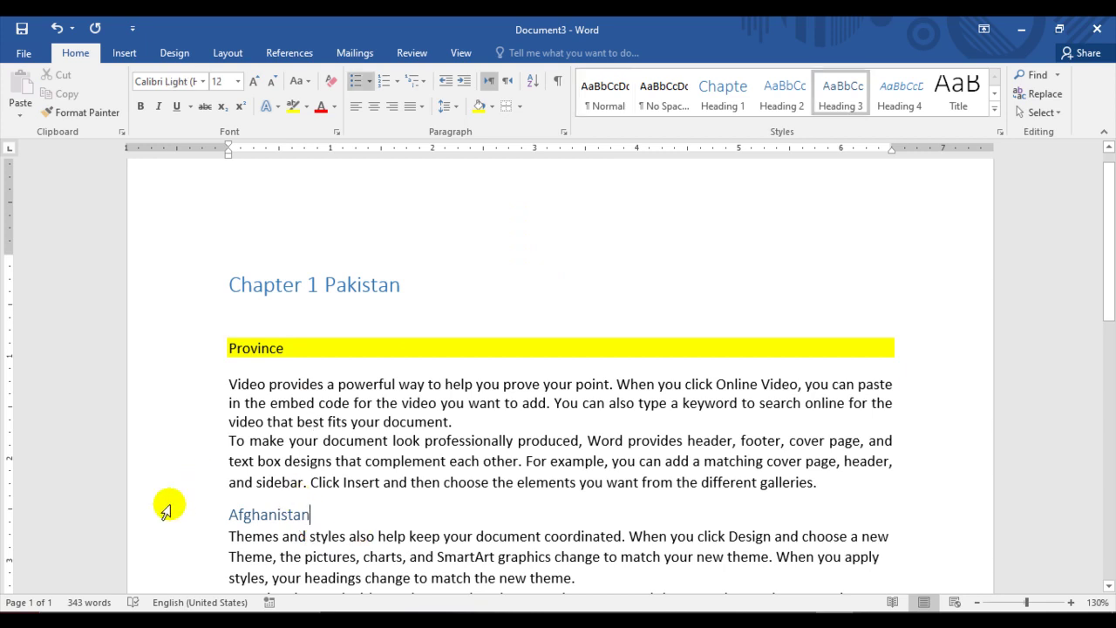
# - Insert the line "Province" directly below the Afghanistan heading and highlight the word in yellow
pyautogui.click(230, 535)
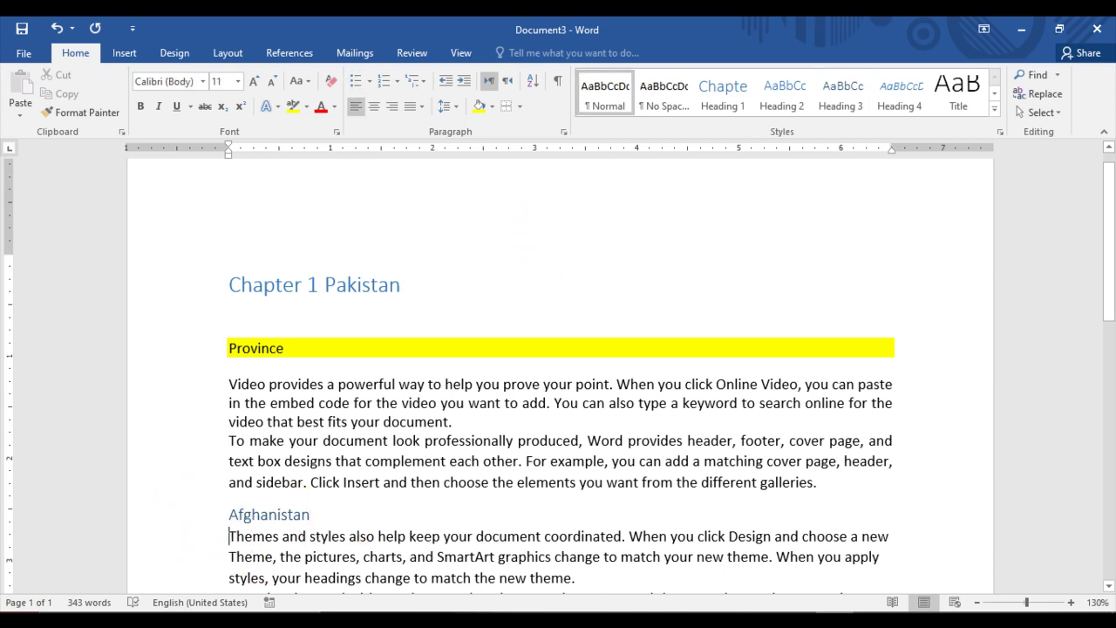
pyautogui.press('Return')
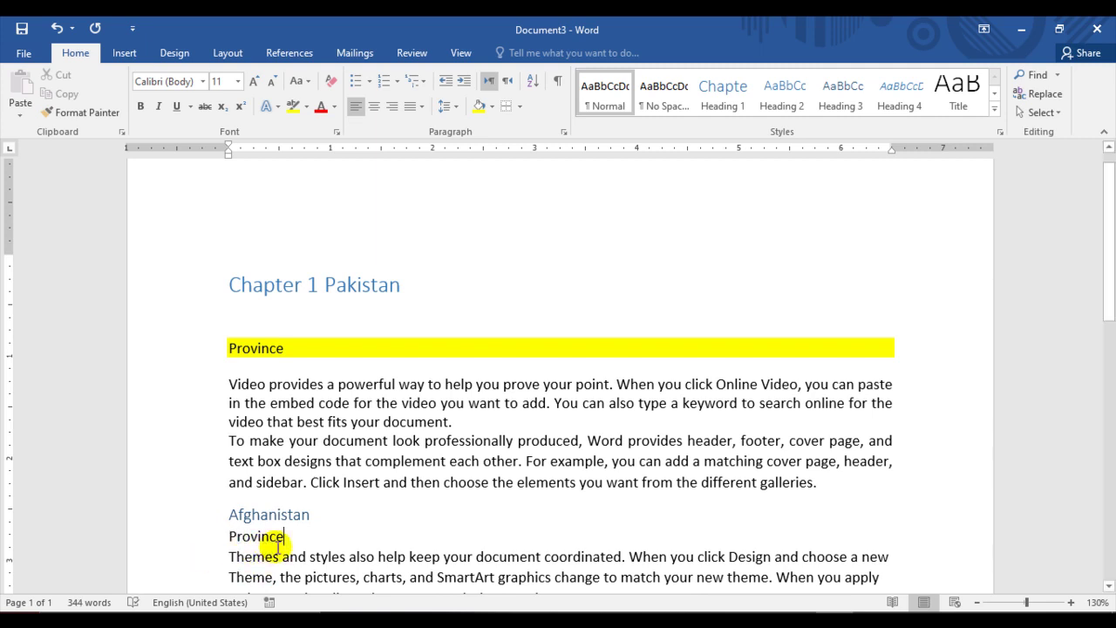
pyautogui.doubleClick(267, 536)
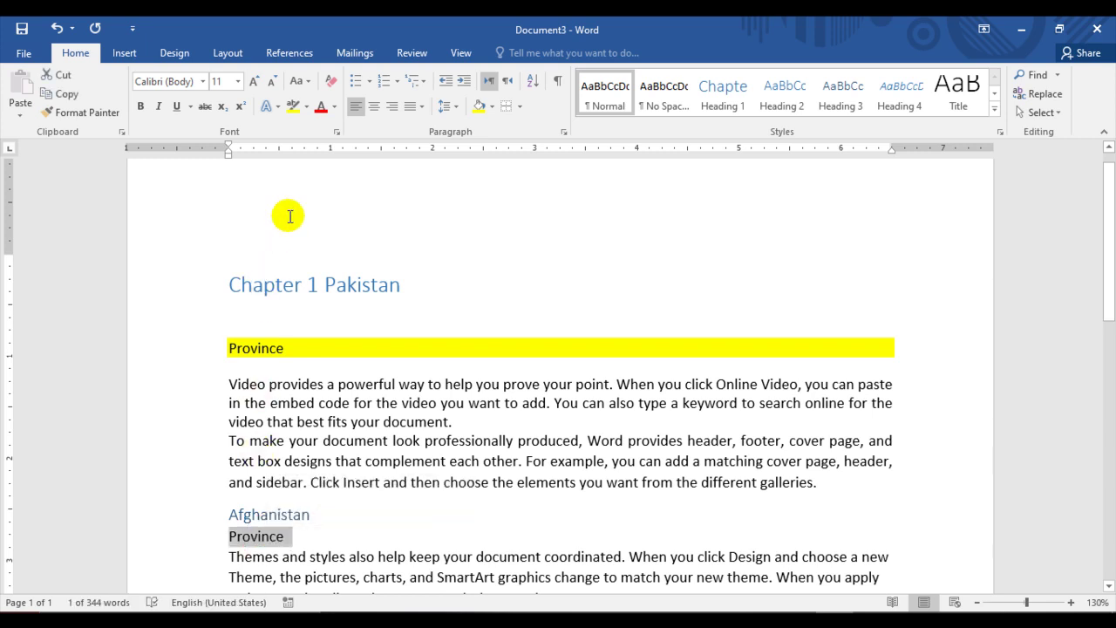
pyautogui.click(293, 112)
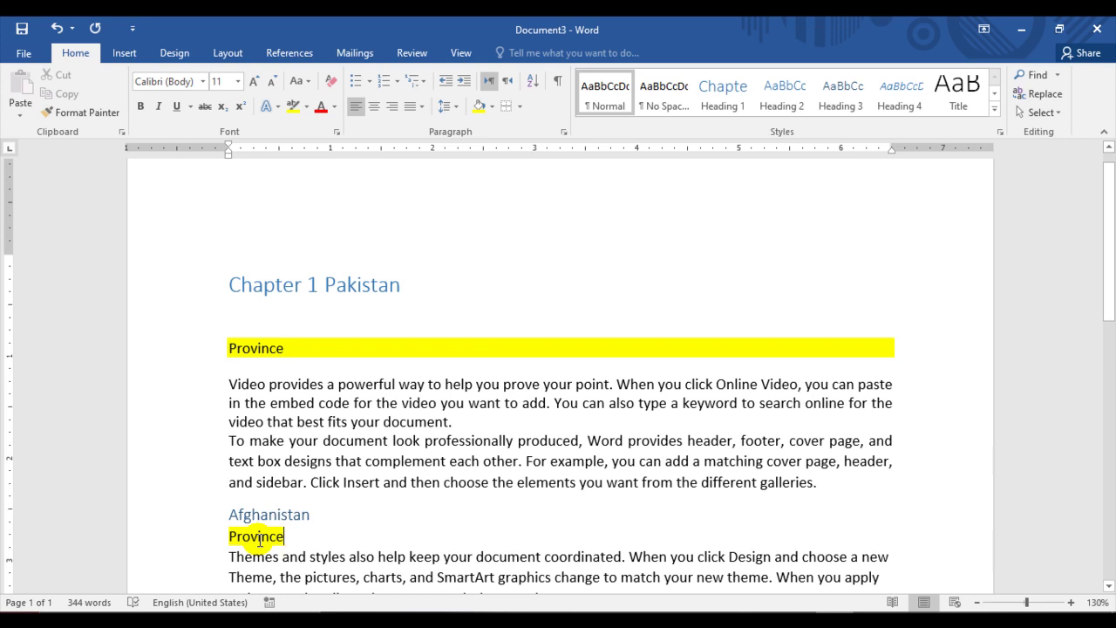
pyautogui.click(348, 421)
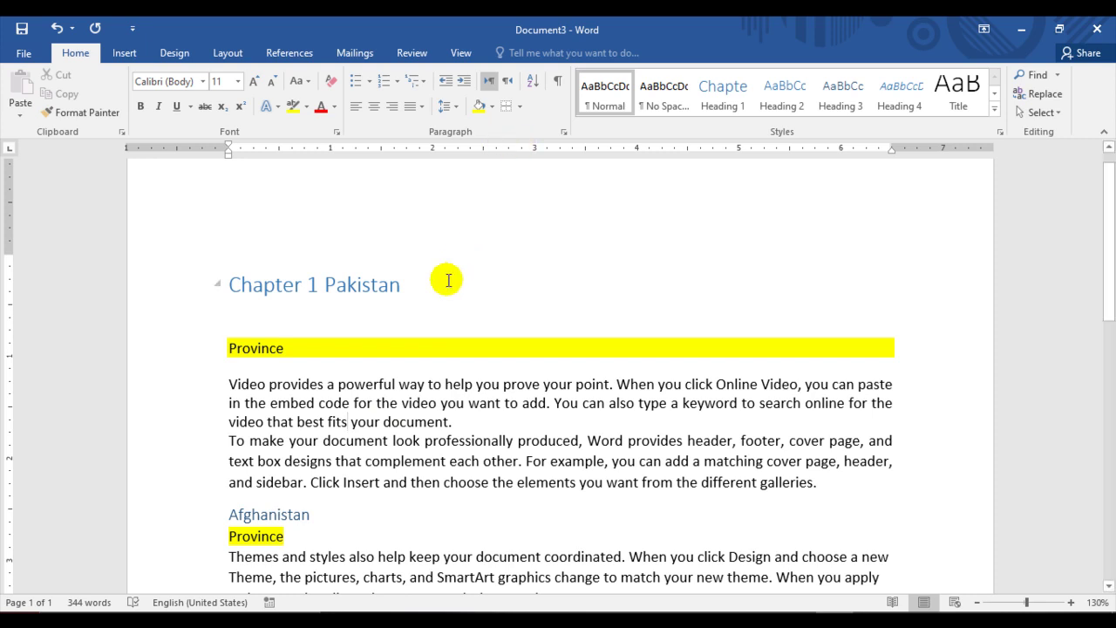
# - Insert the line "thoidfoafkkjakdkfjaldkdkfj" above the "Video provides" paragraph and apply left-to-right text direction
pyautogui.click(229, 383)
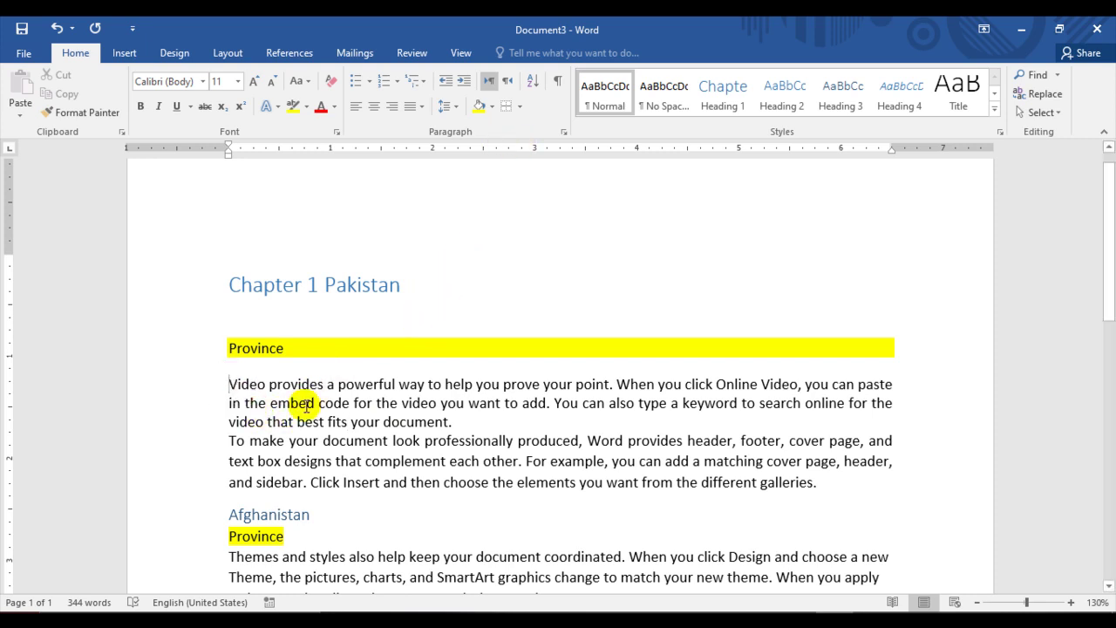
pyautogui.press('Return')
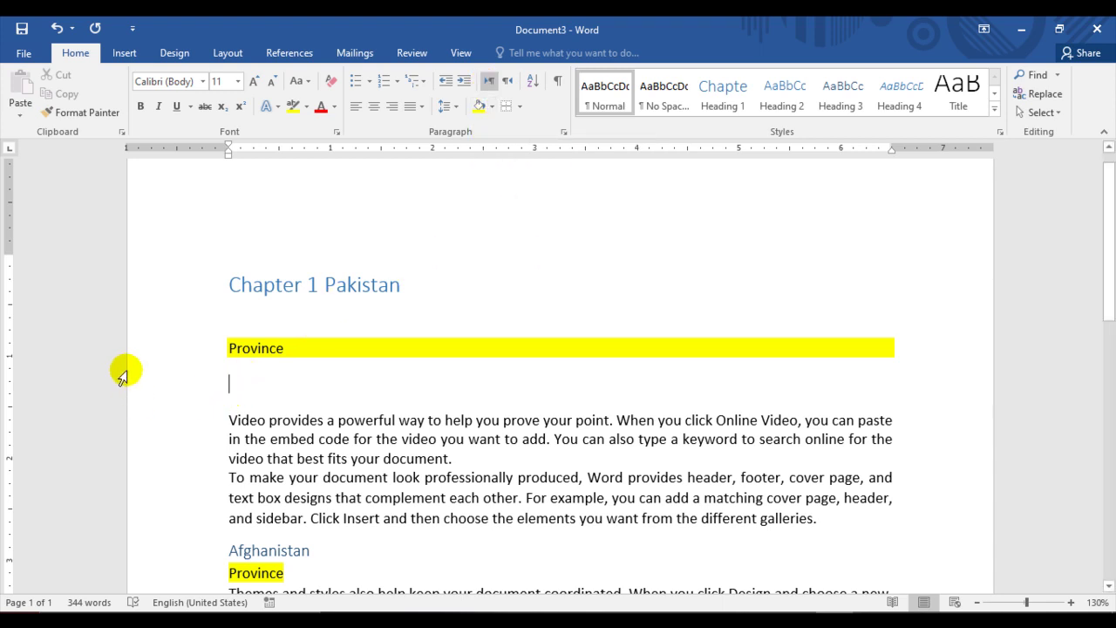
pyautogui.write('thoidfoafkkjakdkfjaldkdkfj')
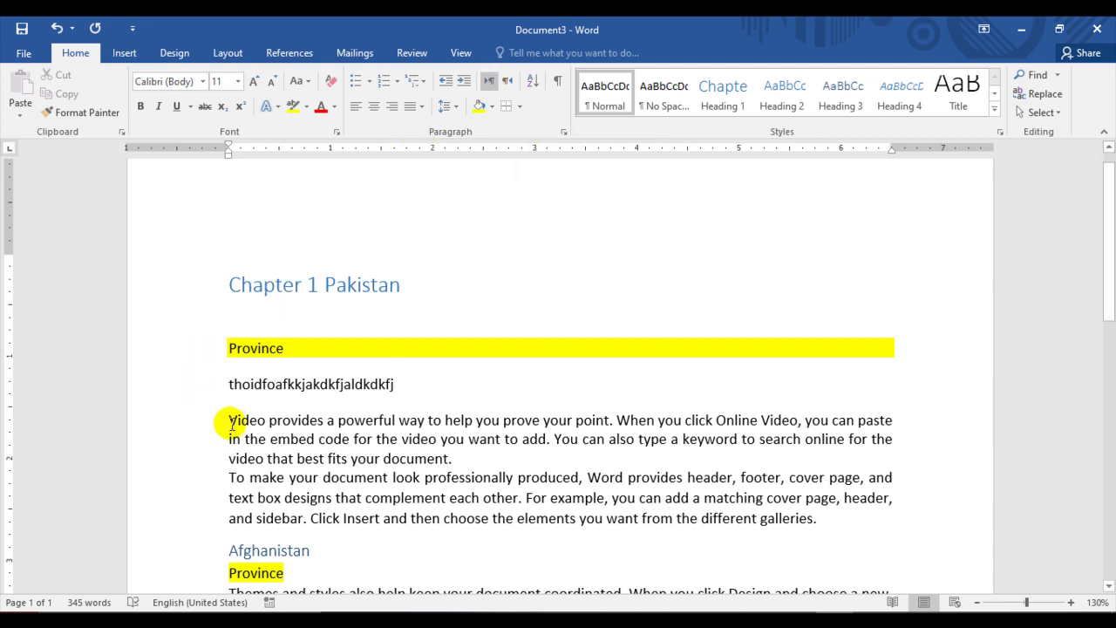
pyautogui.moveTo(230, 422); pyautogui.dragTo(735, 444)
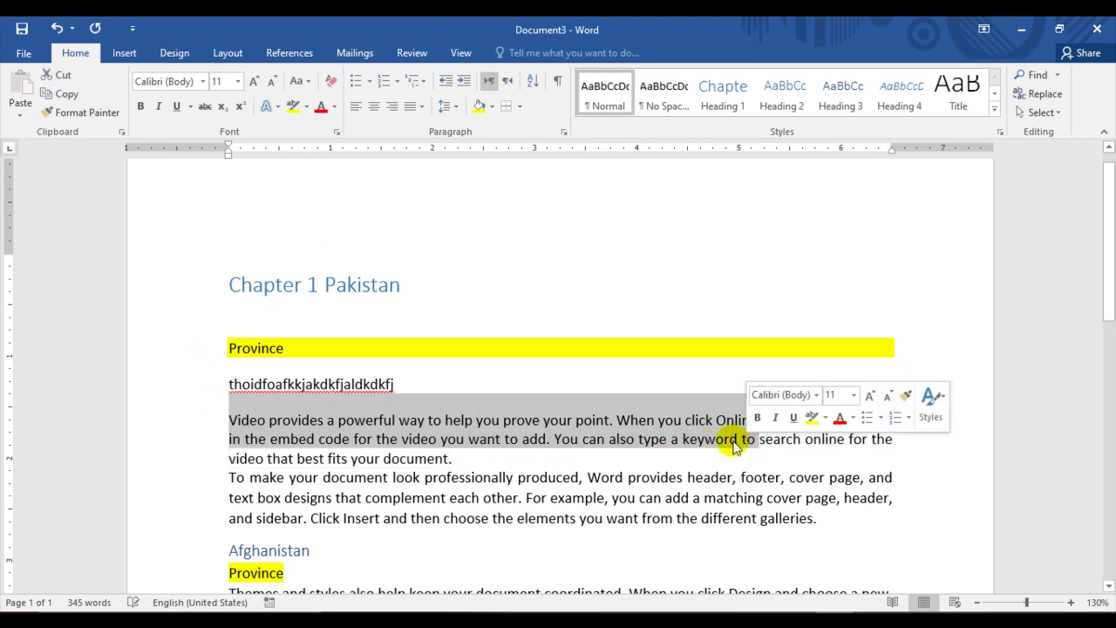
pyautogui.click(393, 385)
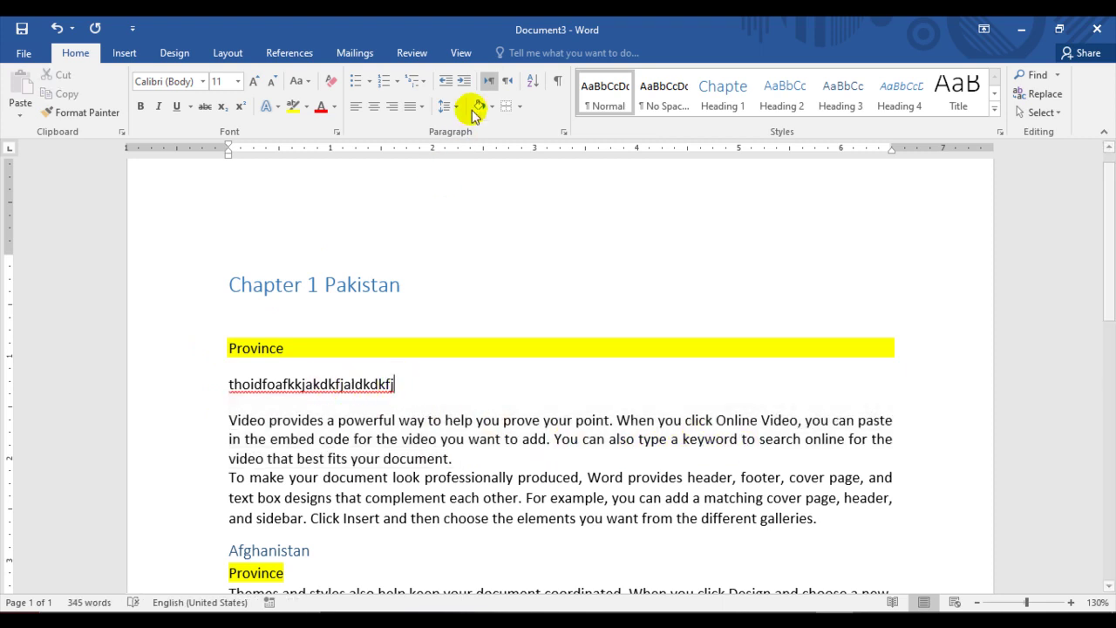
pyautogui.click(488, 81)
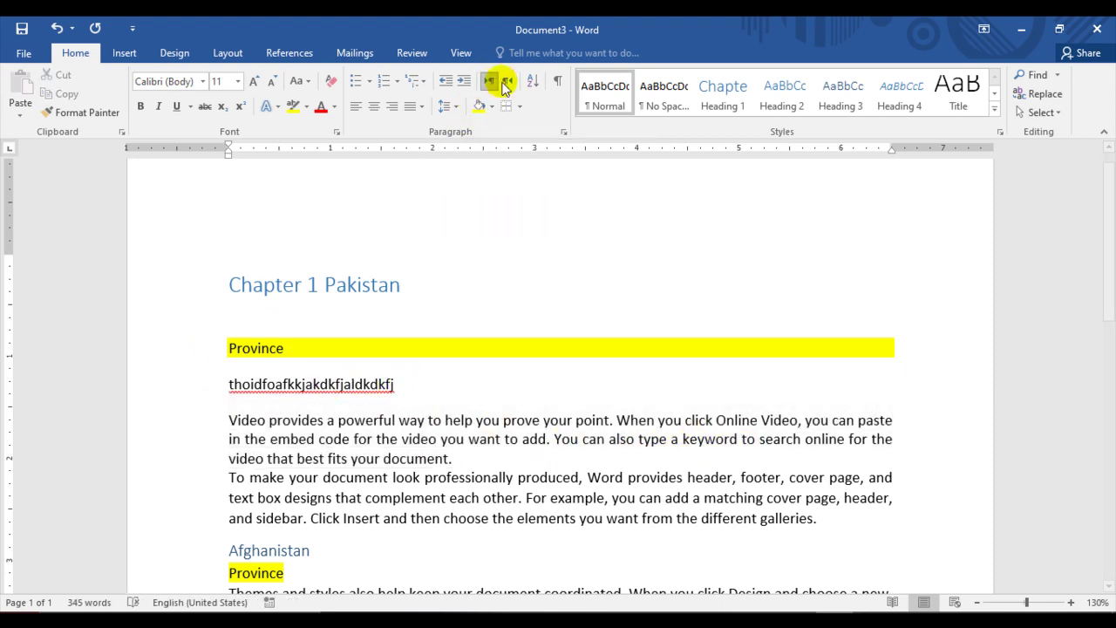
# - Add the right-to-left paragraph "This is my first sentence" below the placeholder line and switch it back to left-to-right direction
pyautogui.click(412, 384)
pyautogui.press('Return')
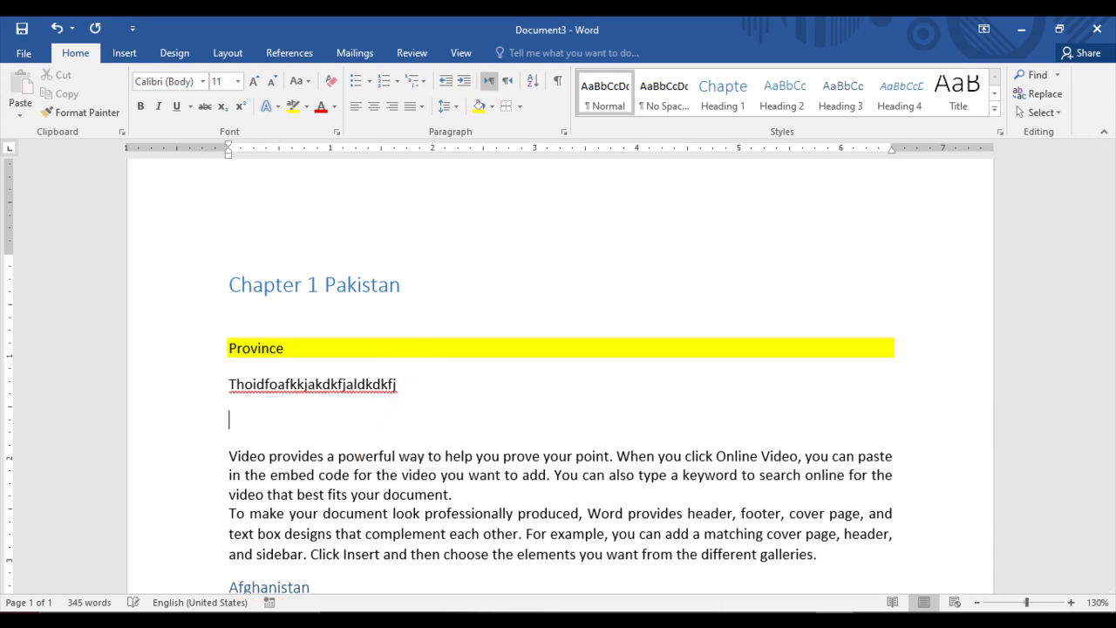
pyautogui.click(509, 81)
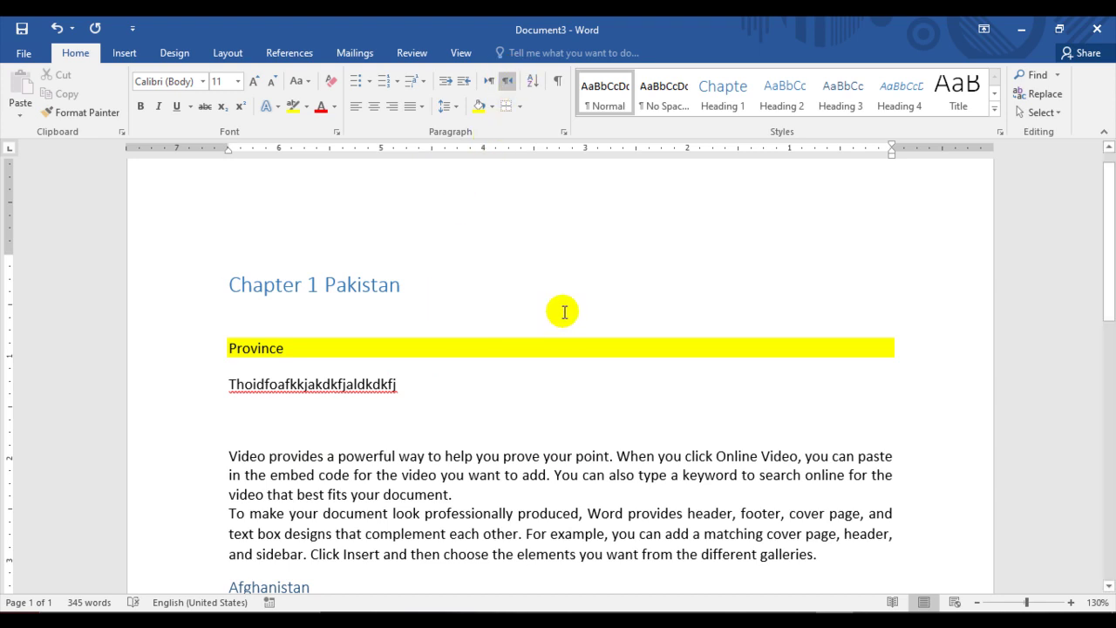
pyautogui.write('this')
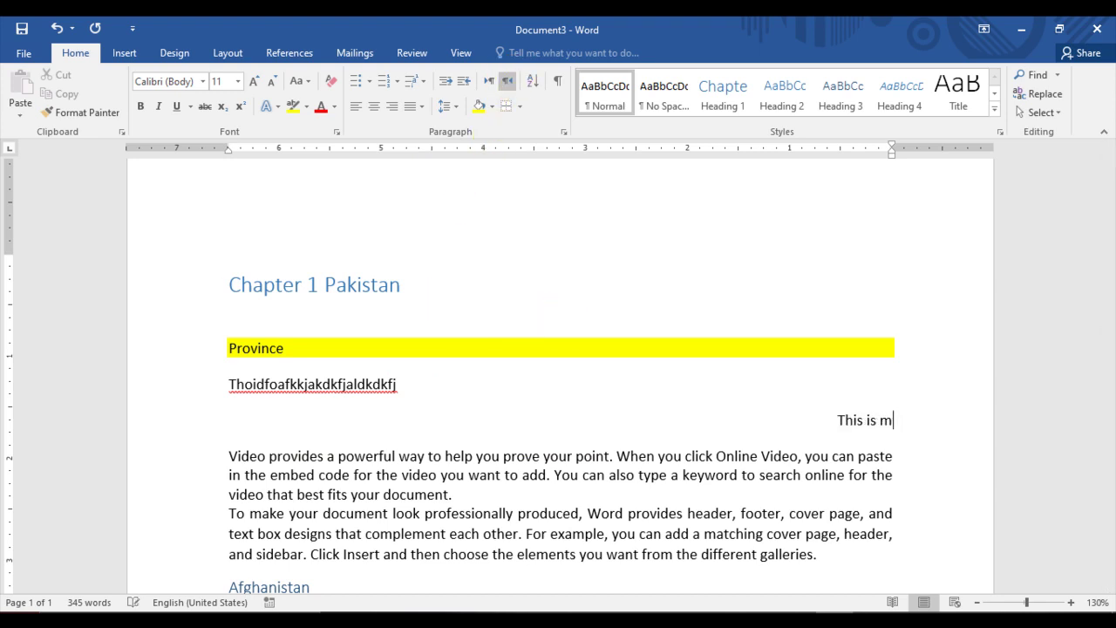
pyautogui.write(' is my first sentence')
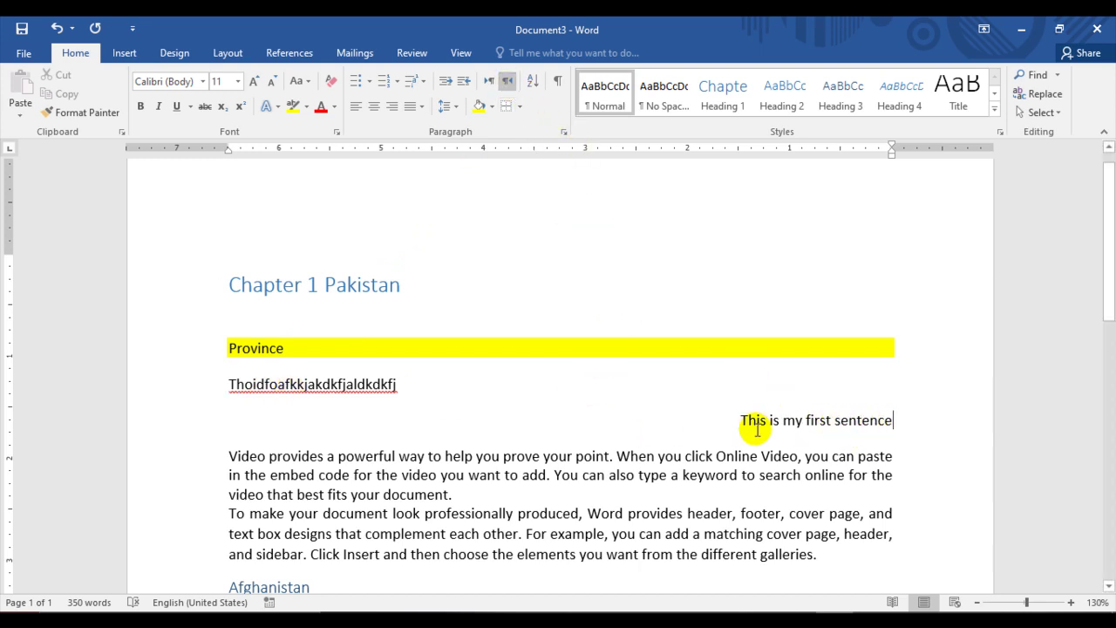
pyautogui.click(488, 87)
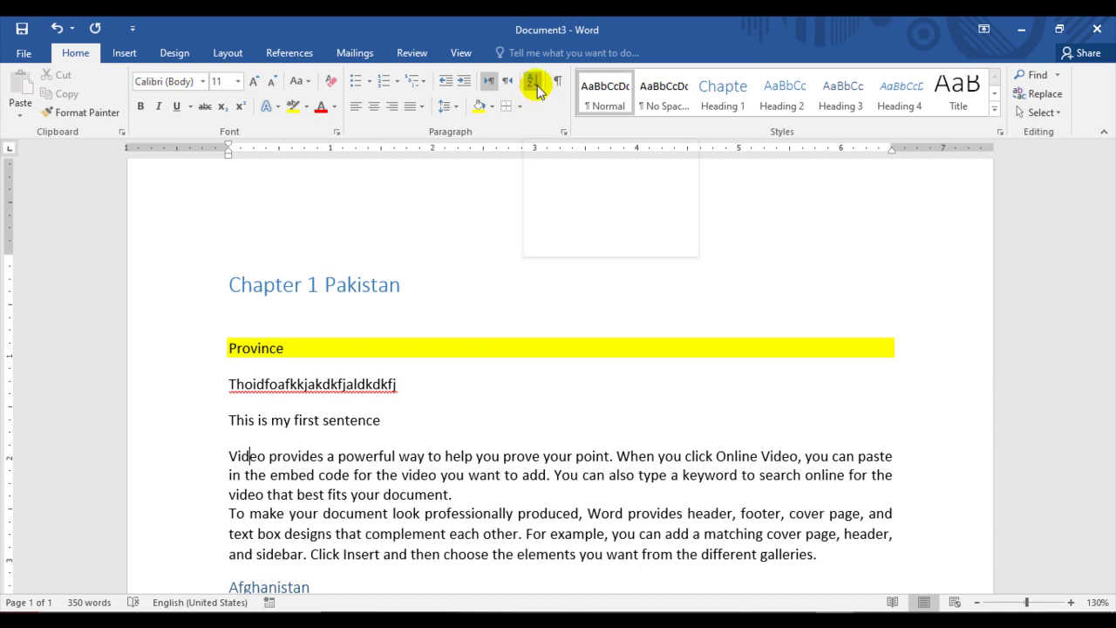
# - Add blank lines above the "Video provides" paragraph and enter the numbers 4, 6, 1, 3 and 2 on separate lines
pyautogui.click(226, 458)
pyautogui.press('Return')
pyautogui.press('Return')
pyautogui.press('Return')
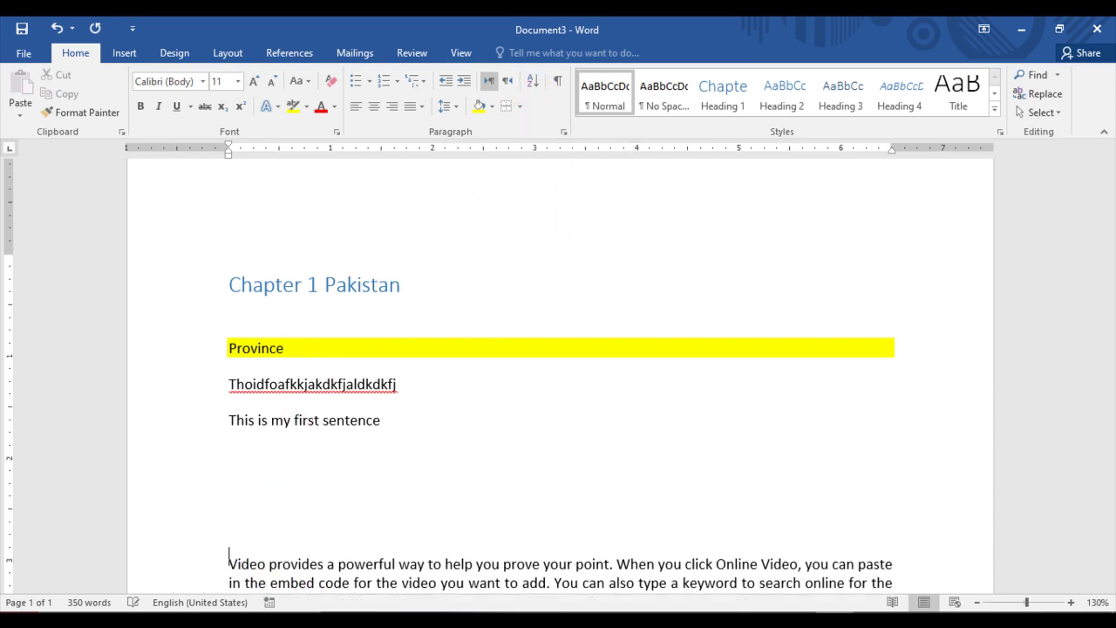
pyautogui.press('Return')
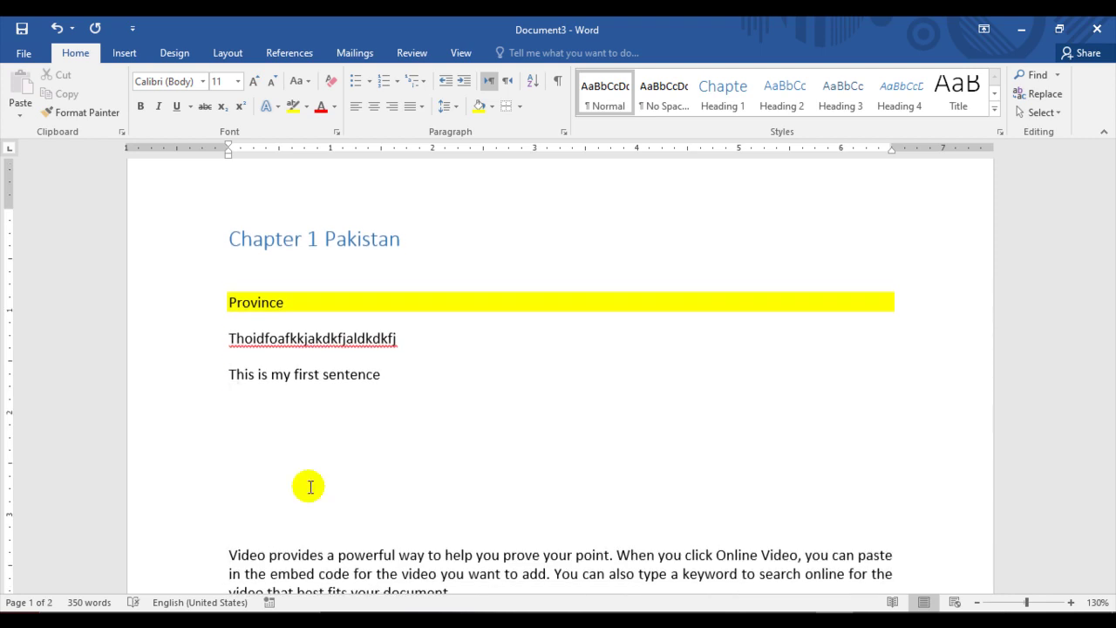
pyautogui.write('4')
pyautogui.press('Return')
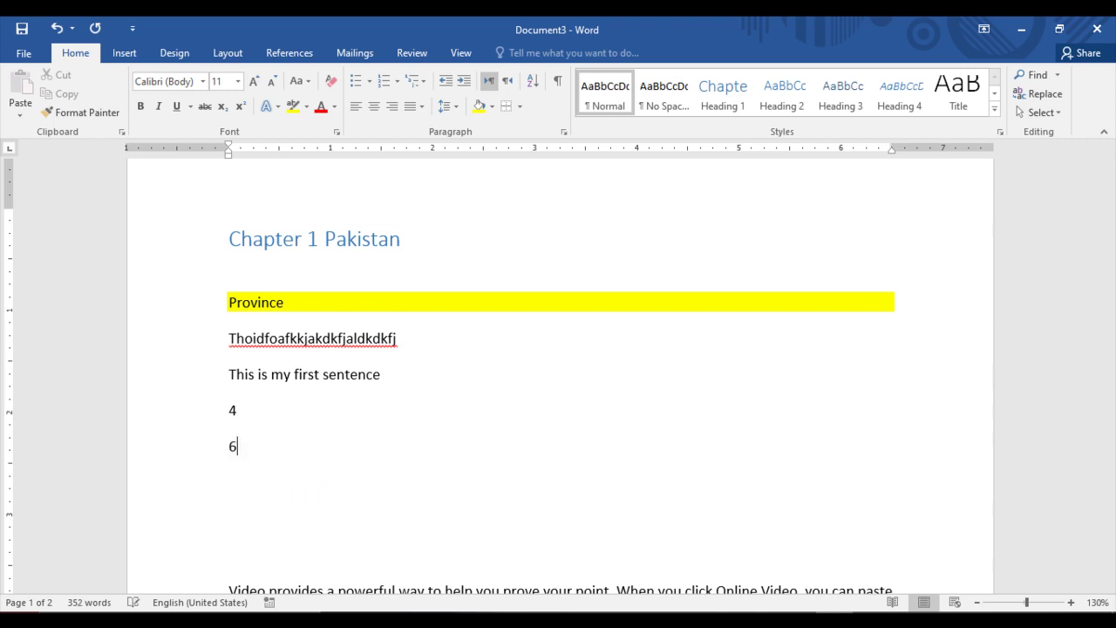
pyautogui.press('Return')
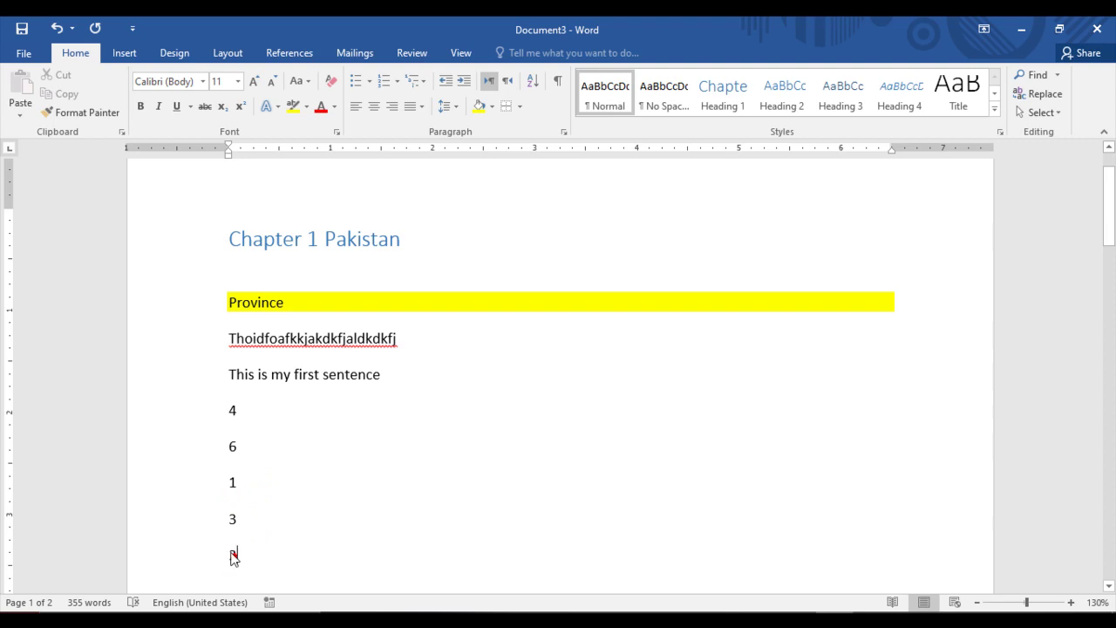
# - Sort the five number lines by paragraph as numbers in ascending order, without a header row
pyautogui.moveTo(234, 558); pyautogui.dragTo(219, 411)
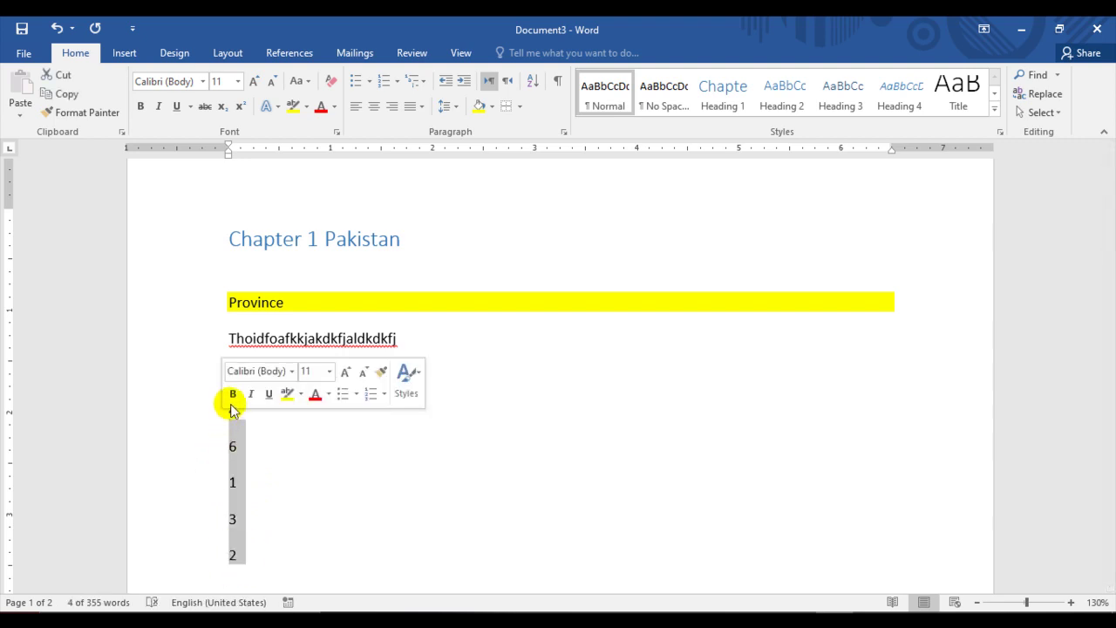
pyautogui.click(241, 424)
pyautogui.moveTo(245, 553); pyautogui.dragTo(224, 523)
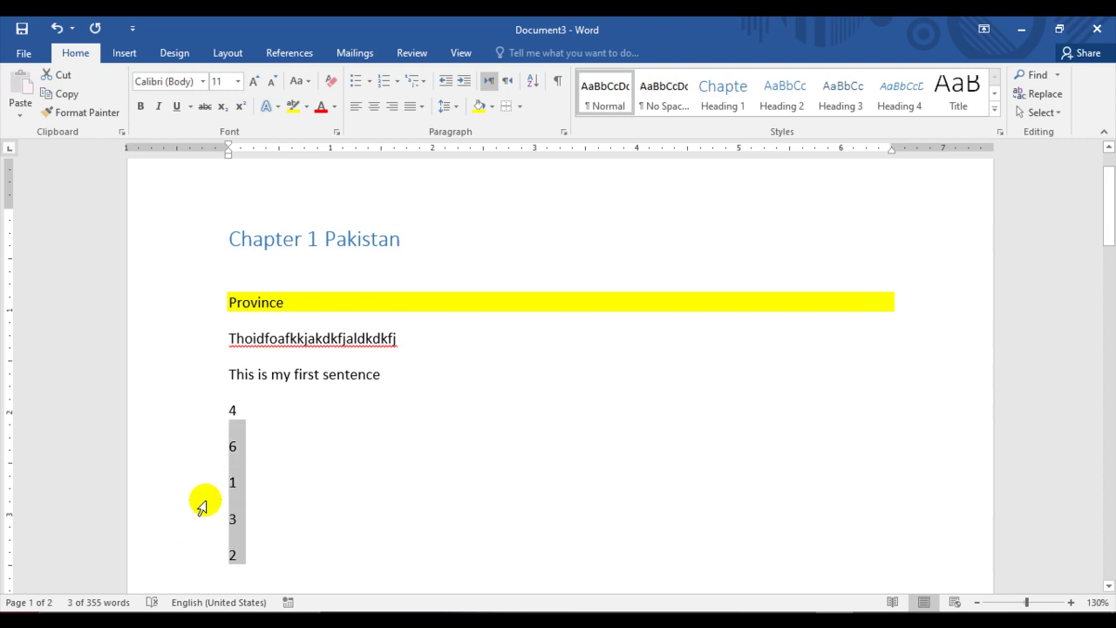
pyautogui.click(534, 84)
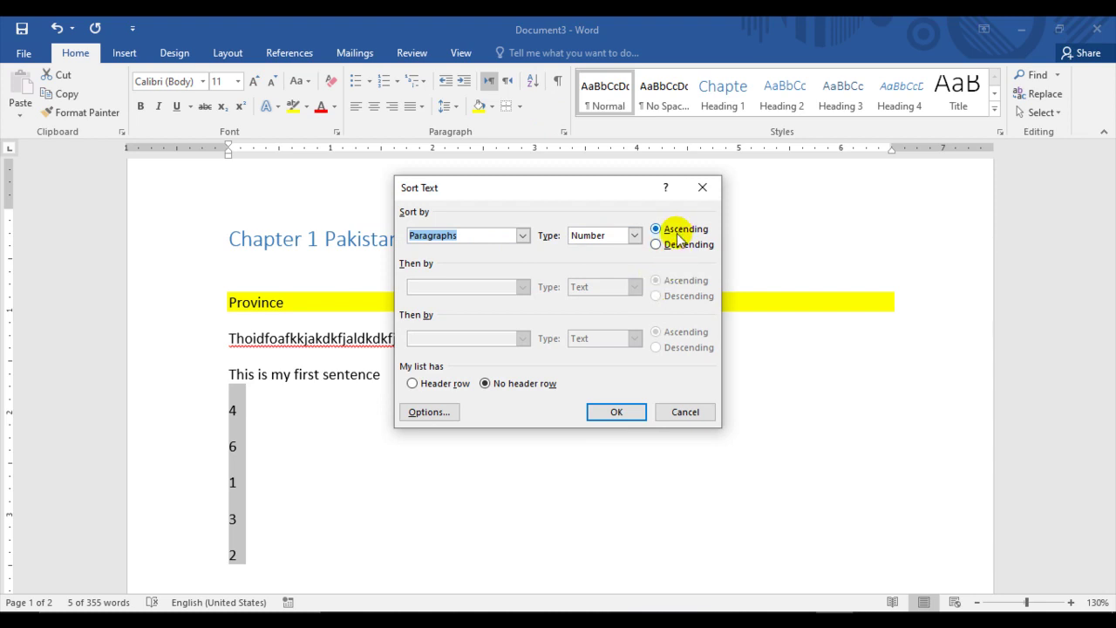
pyautogui.click(615, 411)
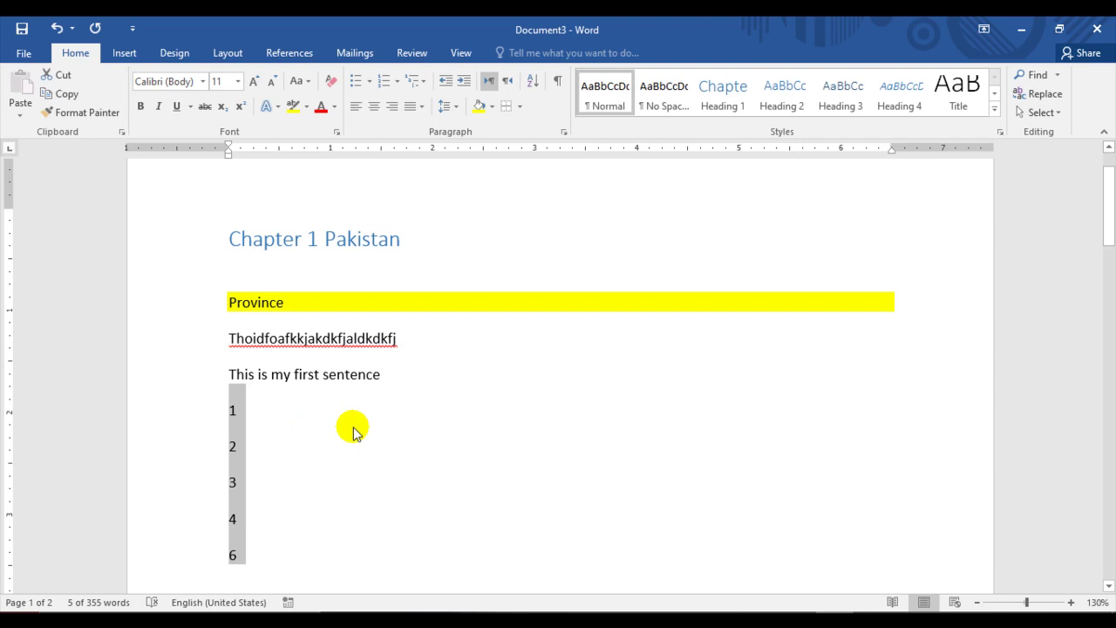
pyautogui.click(267, 416)
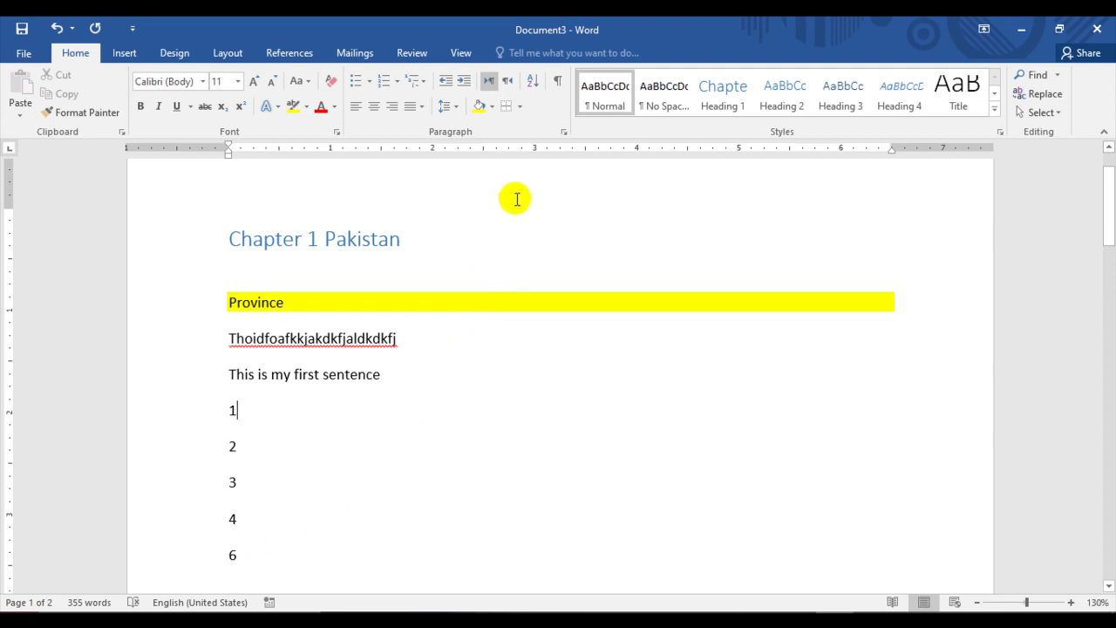
# - Show the formatting marks, examine them throughout the document, and hide them again
pyautogui.click(557, 81)
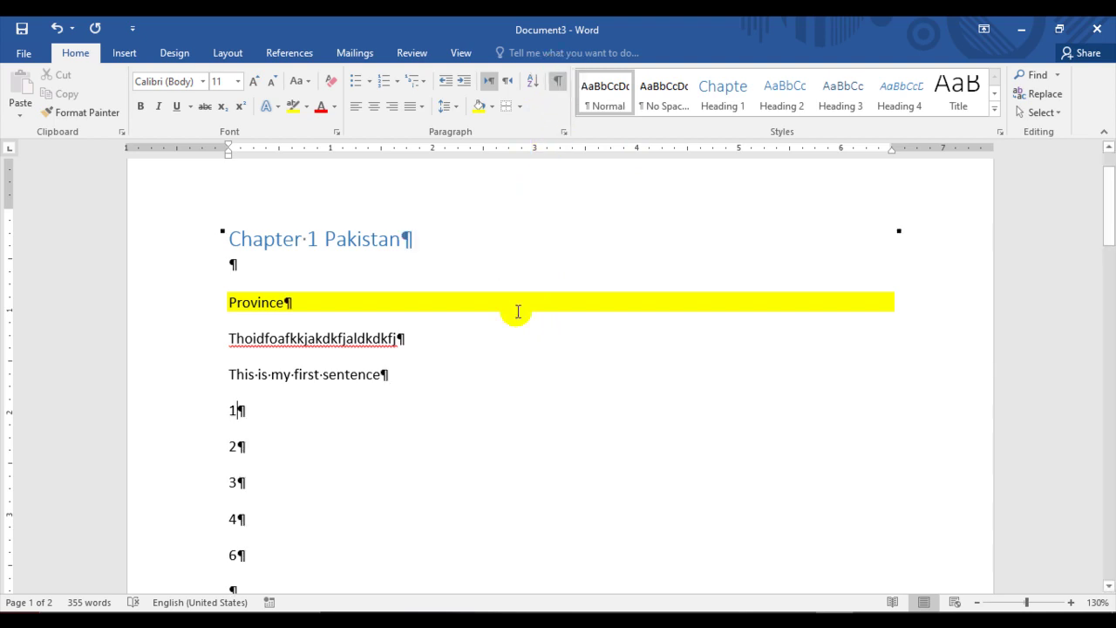
pyautogui.scroll(-5, 560, 319)
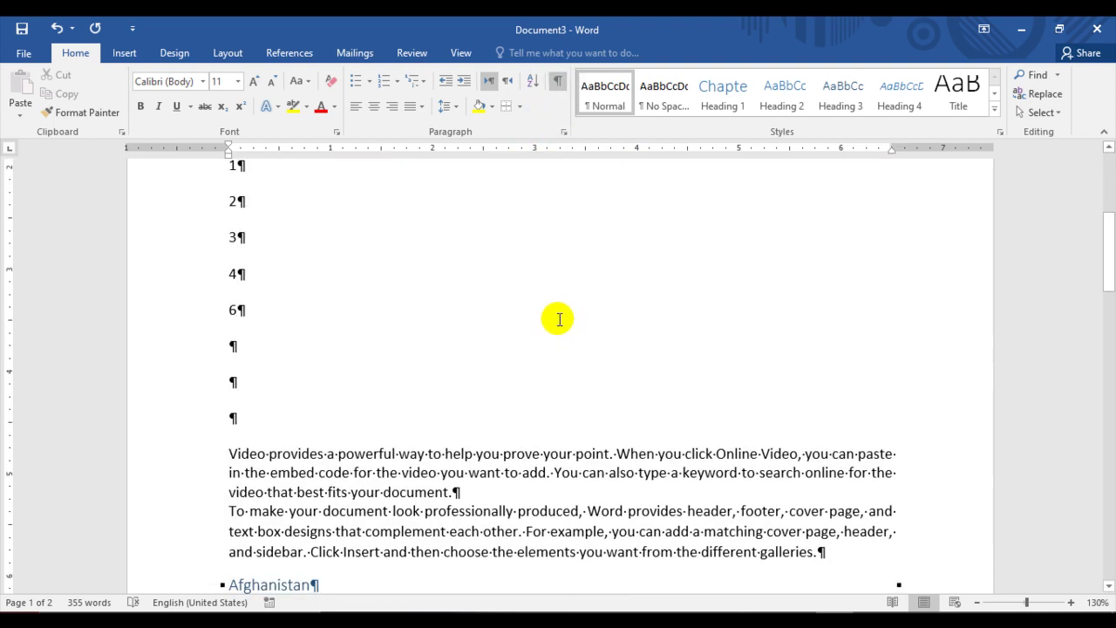
pyautogui.scroll(-5, 559, 319)
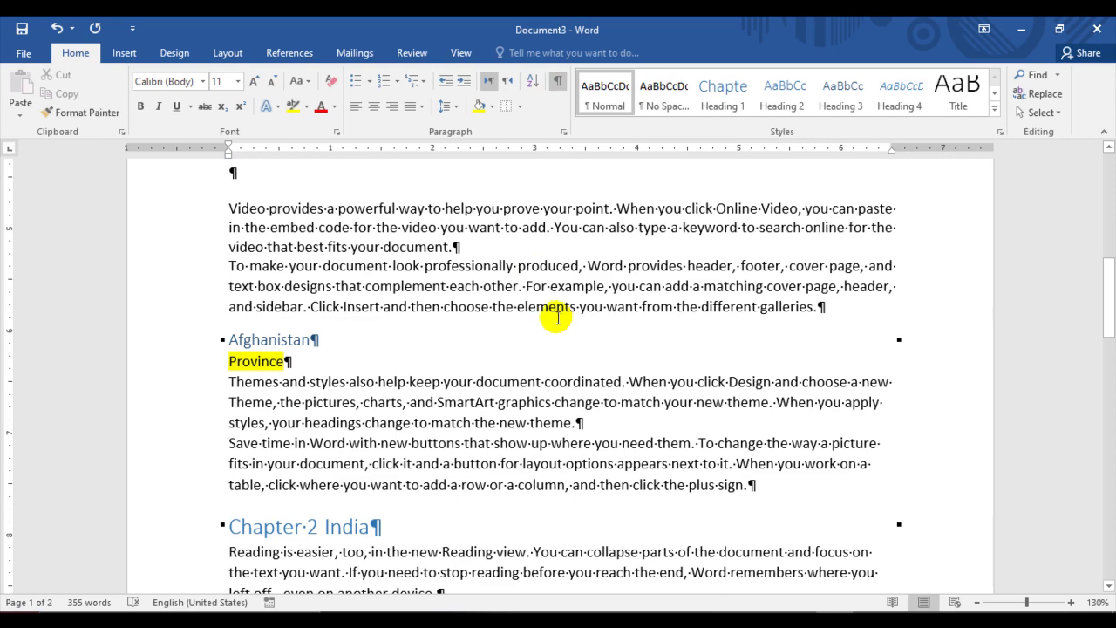
pyautogui.scroll(1, 553, 319)
pyautogui.scroll(-1, 553, 313)
pyautogui.scroll(1, 543, 319)
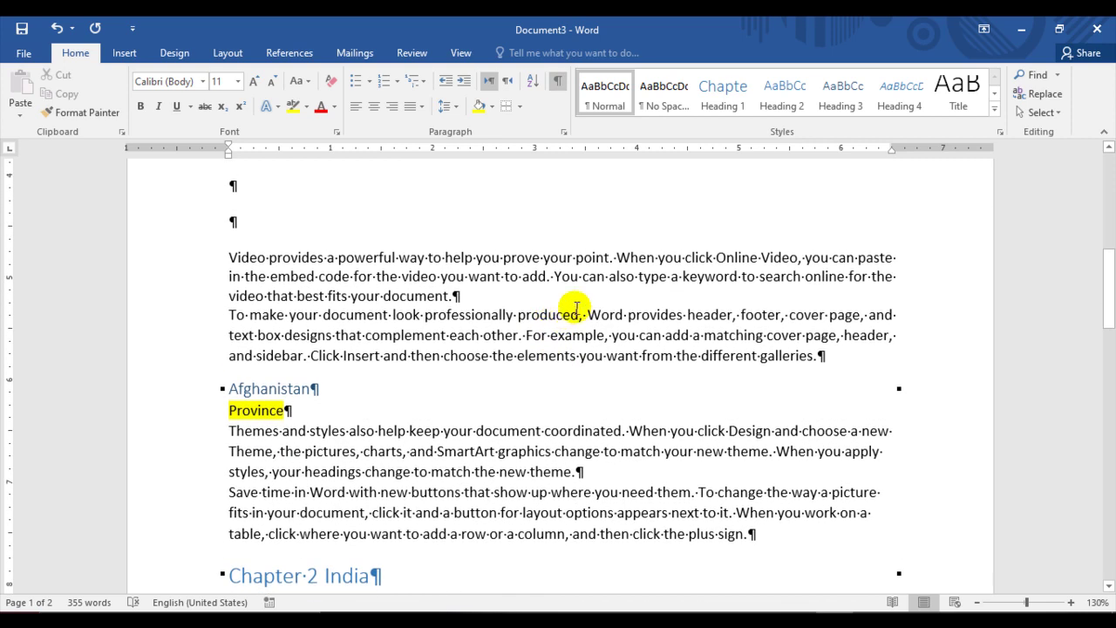
pyautogui.scroll(1, 516, 297)
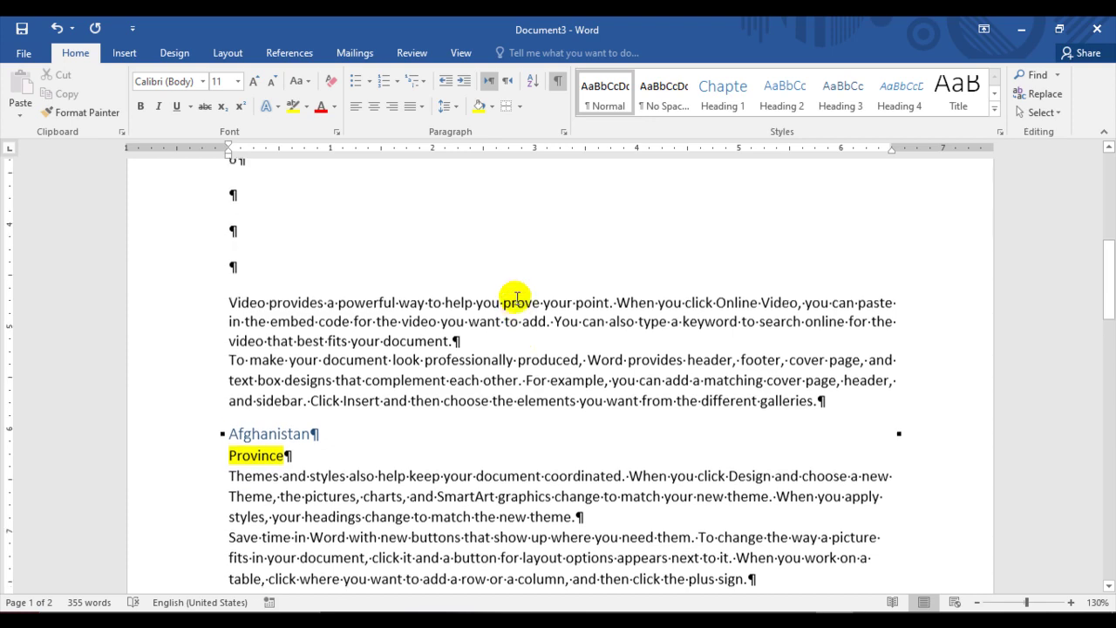
pyautogui.scroll(7, 515, 297)
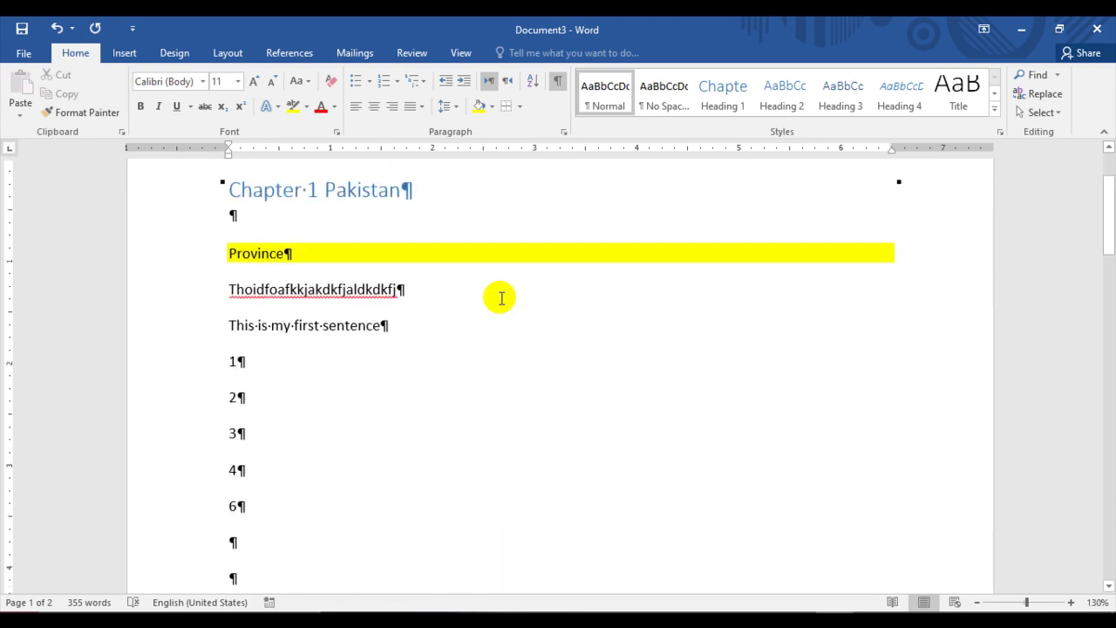
pyautogui.click(557, 83)
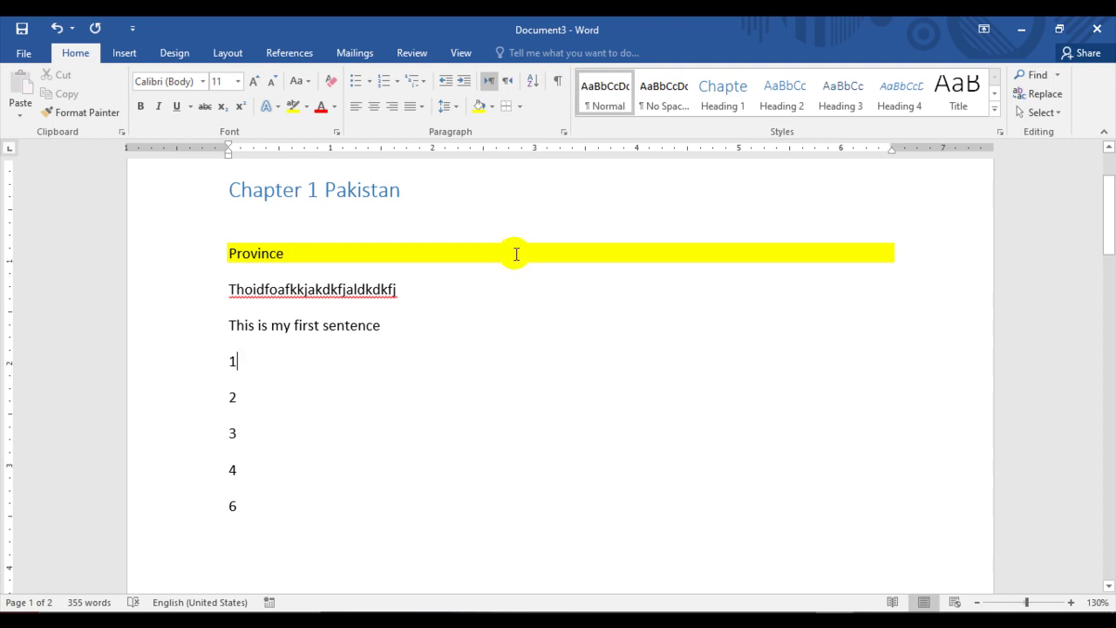
# - Apply All Borders to the paragraph that begins with "Video provides a powerful way"
pyautogui.scroll(-8, 450, 308)
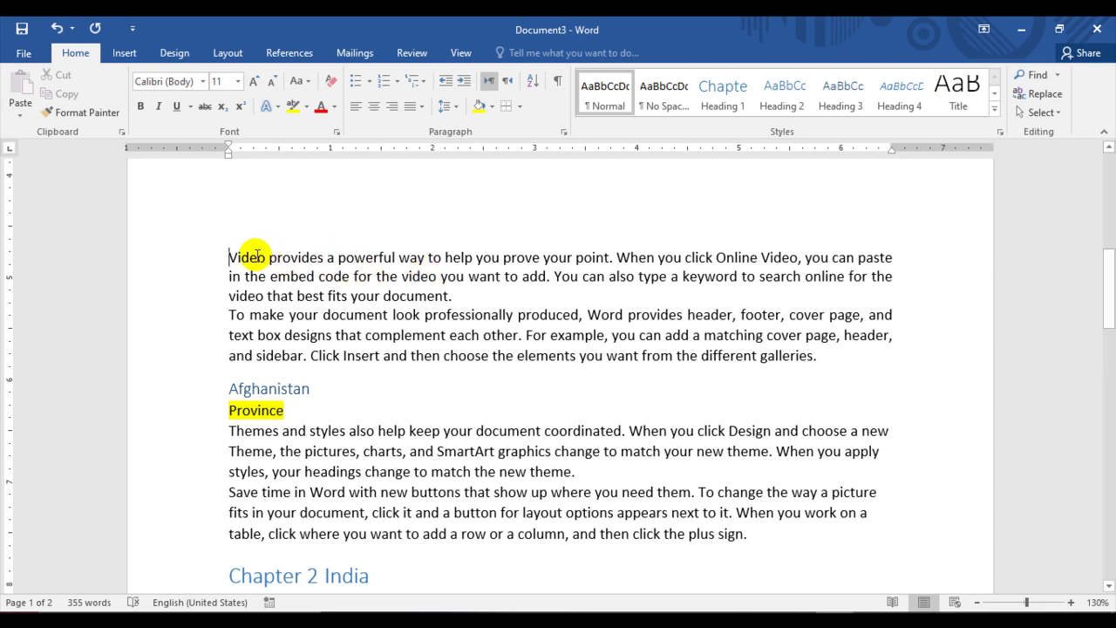
pyautogui.click(519, 108)
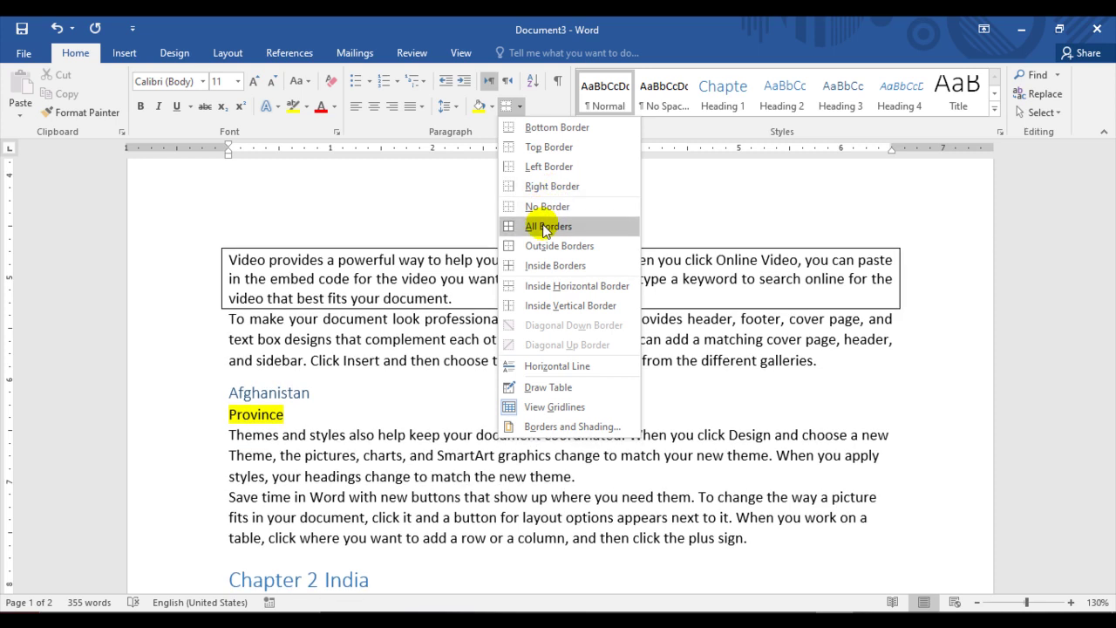
pyautogui.click(545, 227)
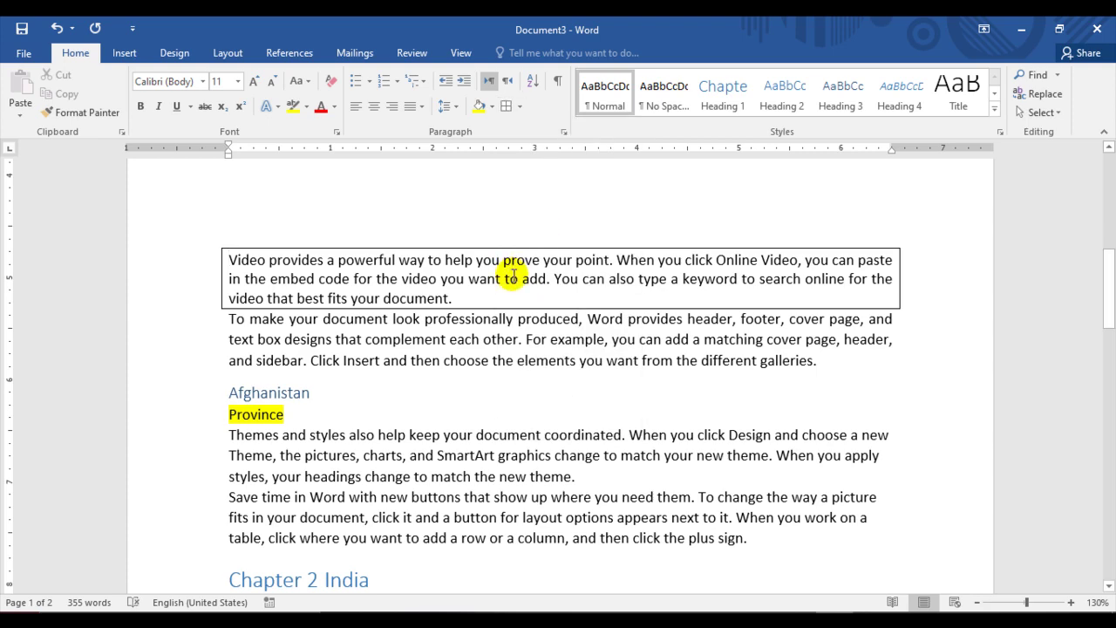
# - Apply All Borders to the paragraphs that begin with "Themes and styles" and "Reading is easier"
pyautogui.scroll(-3, 513, 277)
pyautogui.click(461, 368)
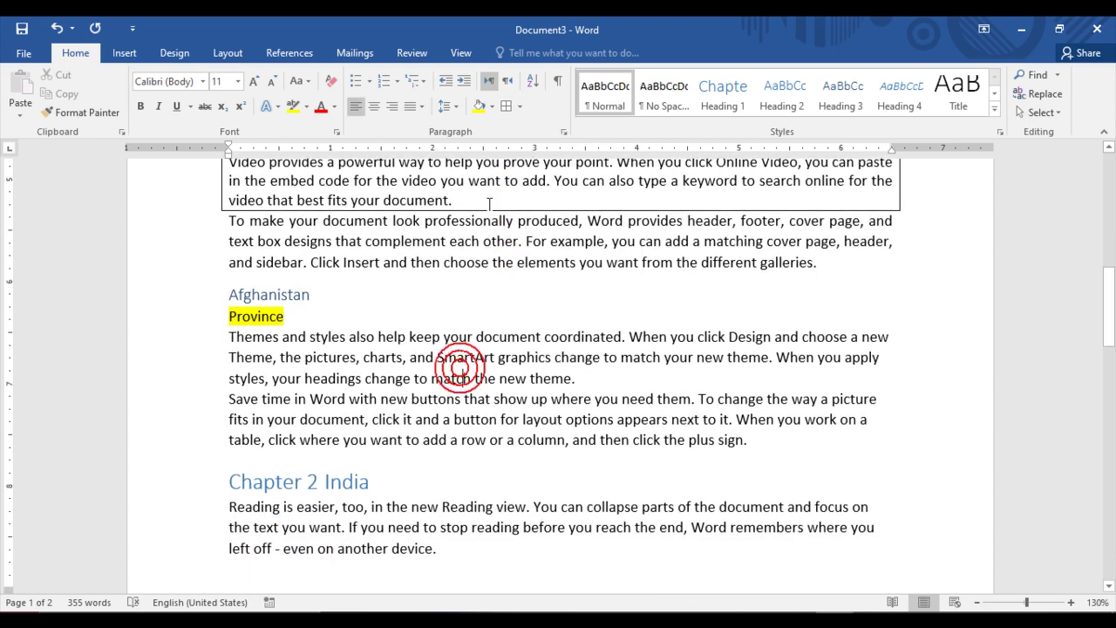
pyautogui.click(505, 106)
pyautogui.click(480, 433)
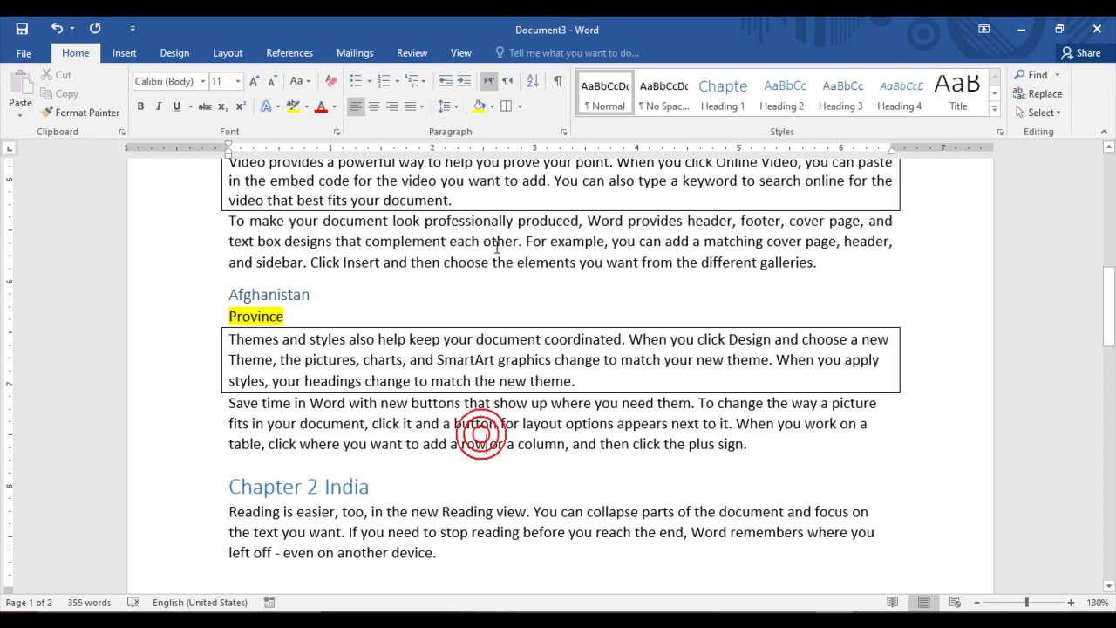
pyautogui.click(506, 106)
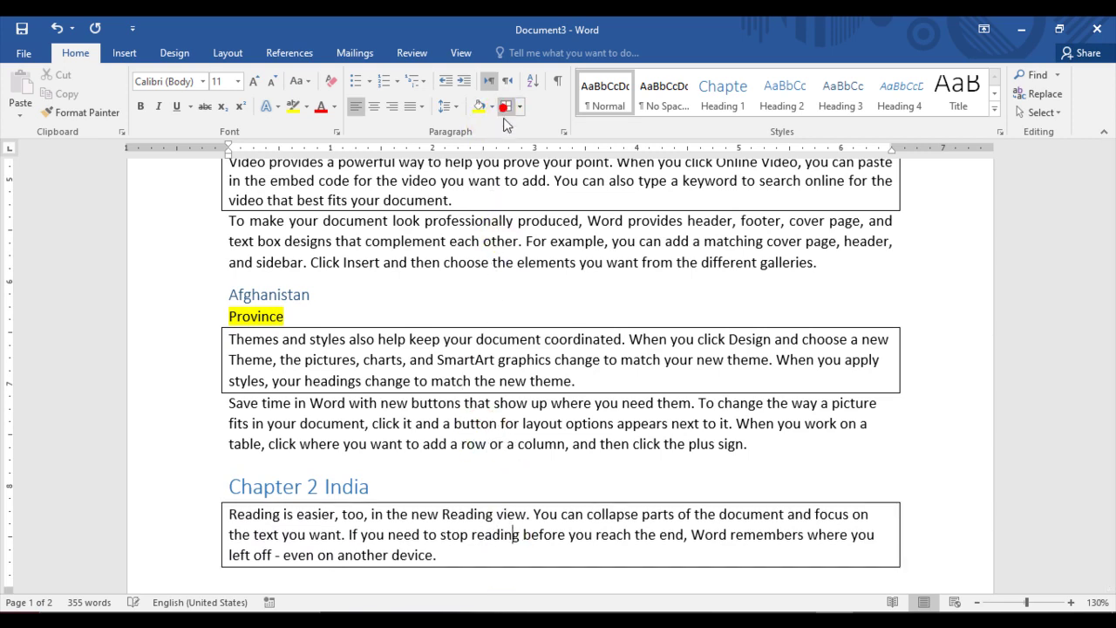
pyautogui.scroll(-2, 535, 428)
pyautogui.scroll(3, 538, 430)
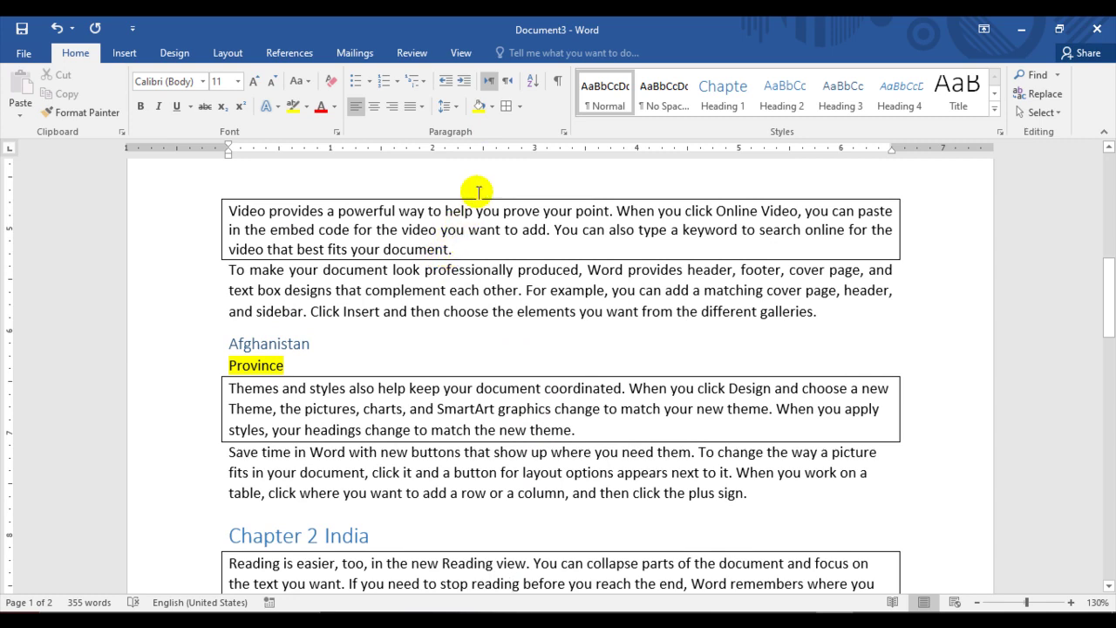
# - Remove the left and right borders from the bordered "Video provides a powerful way" paragraph, and restore its right border
pyautogui.click(520, 108)
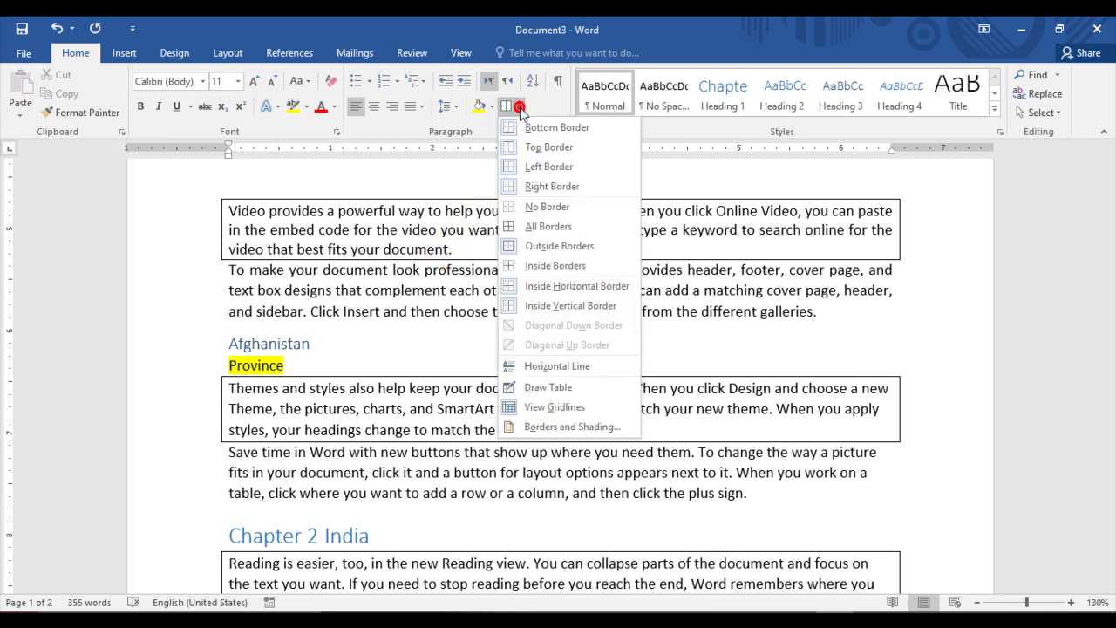
pyautogui.click(428, 230)
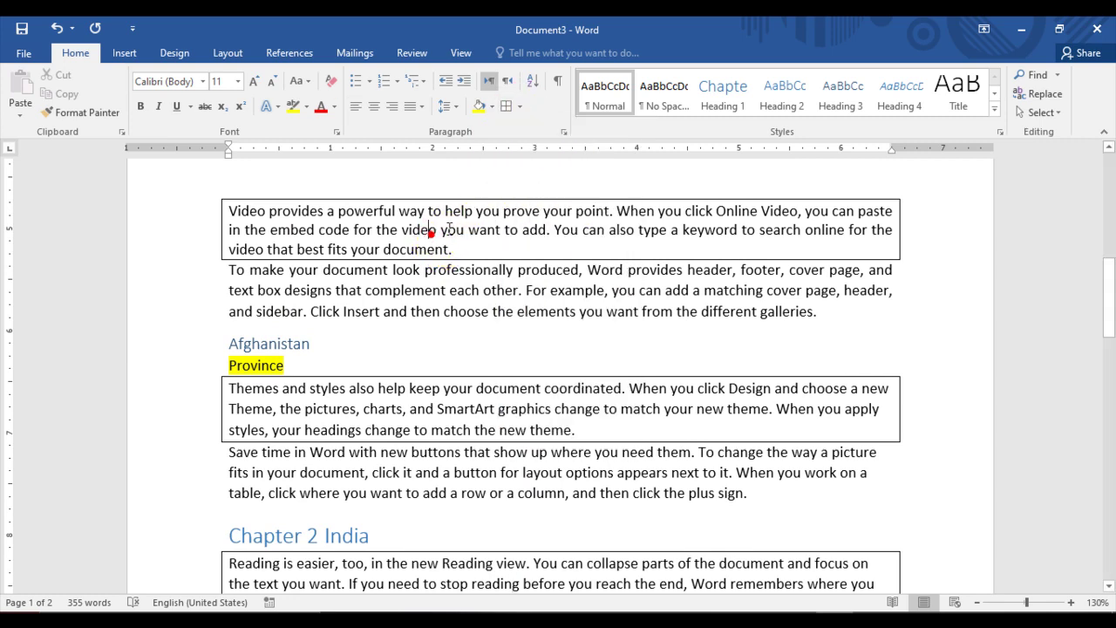
pyautogui.click(520, 106)
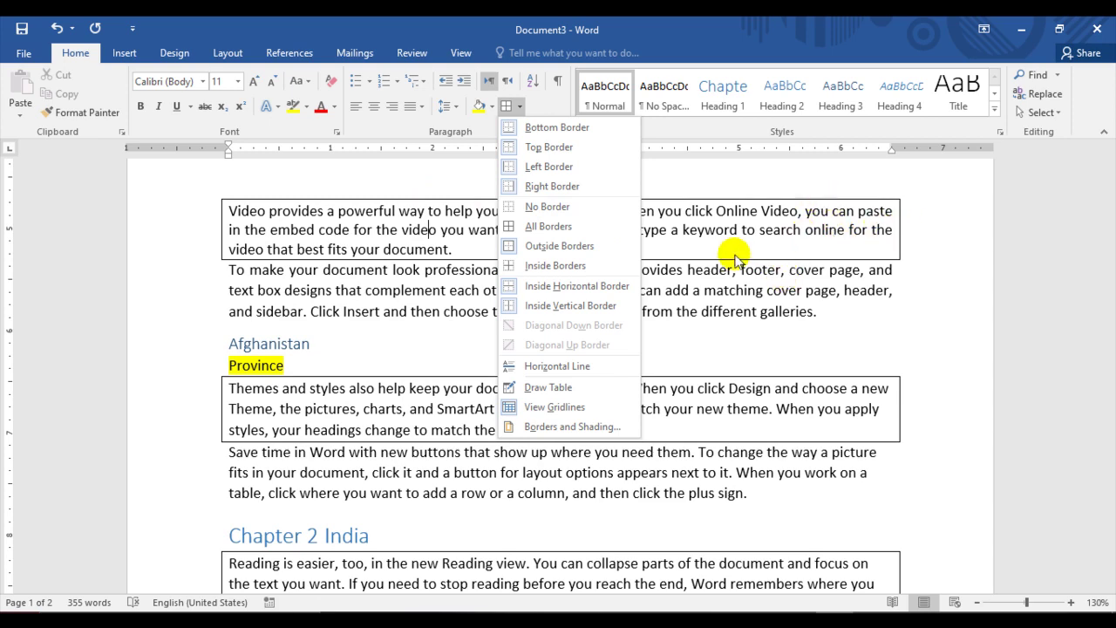
pyautogui.click(538, 168)
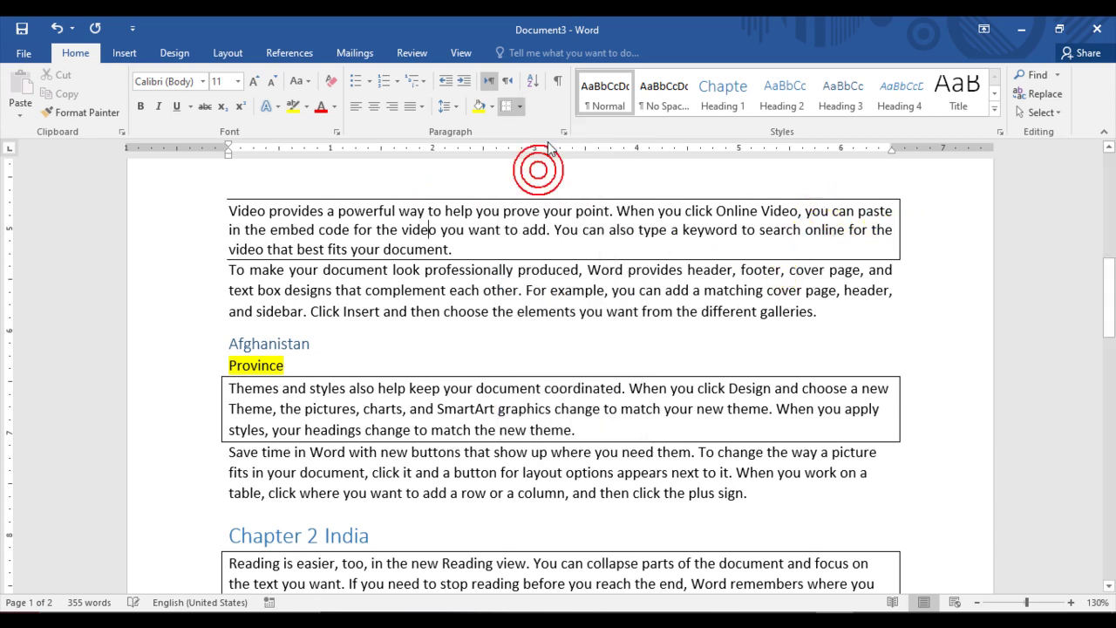
pyautogui.click(518, 106)
pyautogui.click(538, 188)
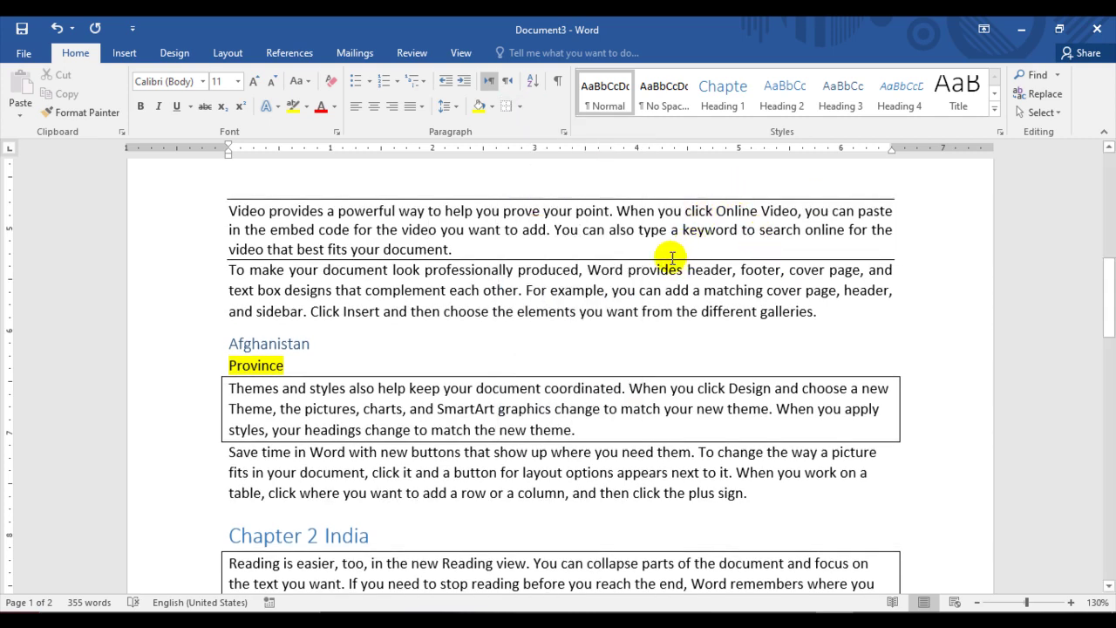
pyautogui.click(519, 106)
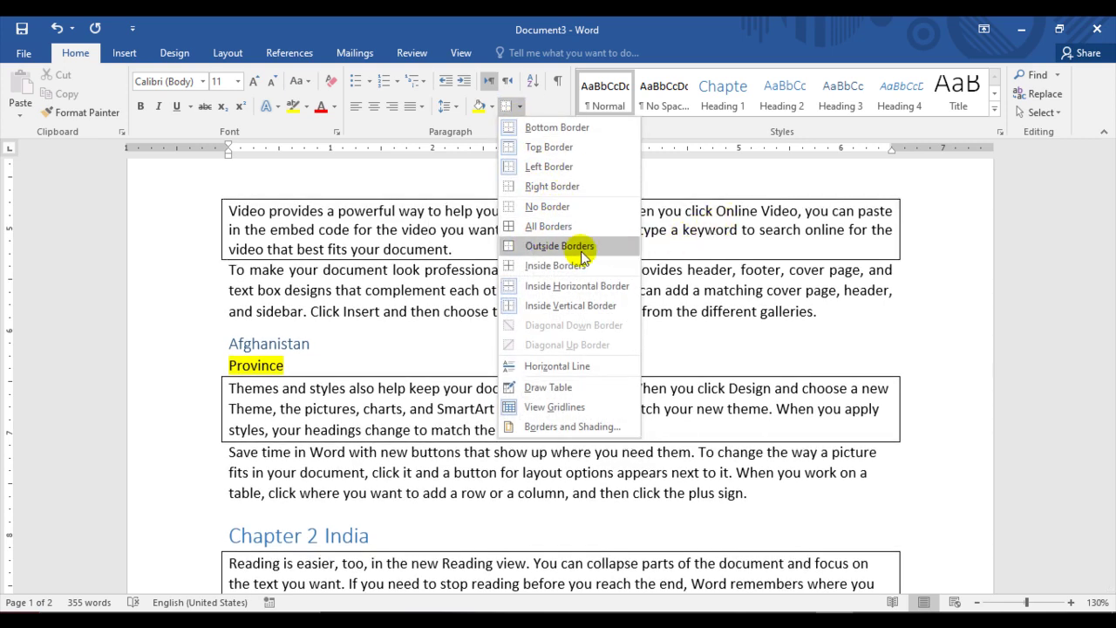
pyautogui.click(542, 186)
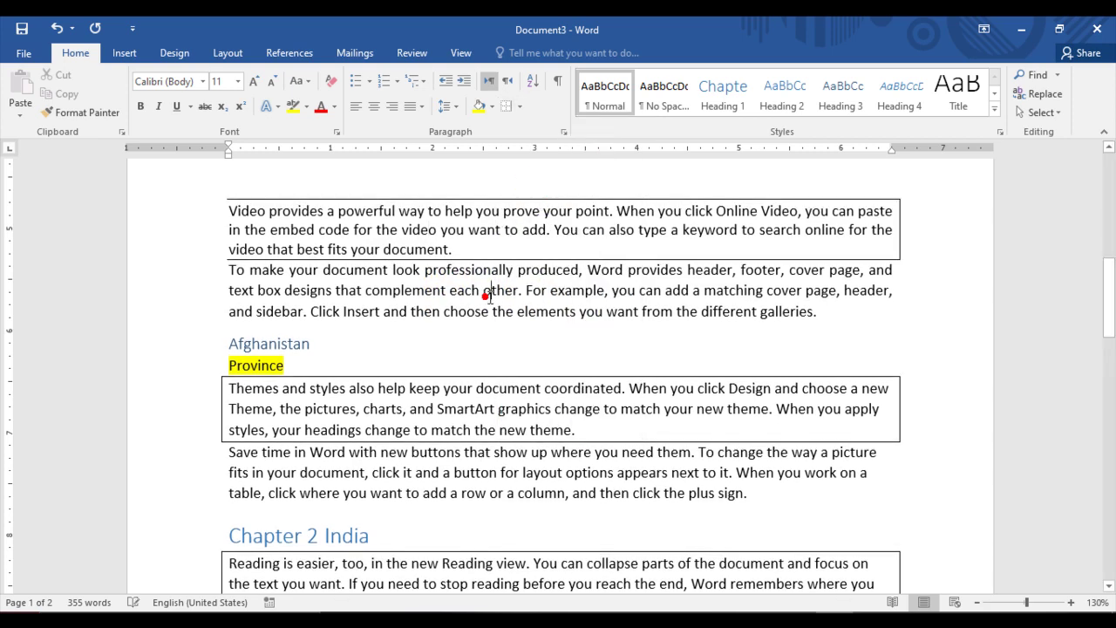
# - Apply All Borders to the "Chapter 3 China" heading and the paragraphs directly above and below it
pyautogui.scroll(-15, 489, 294)
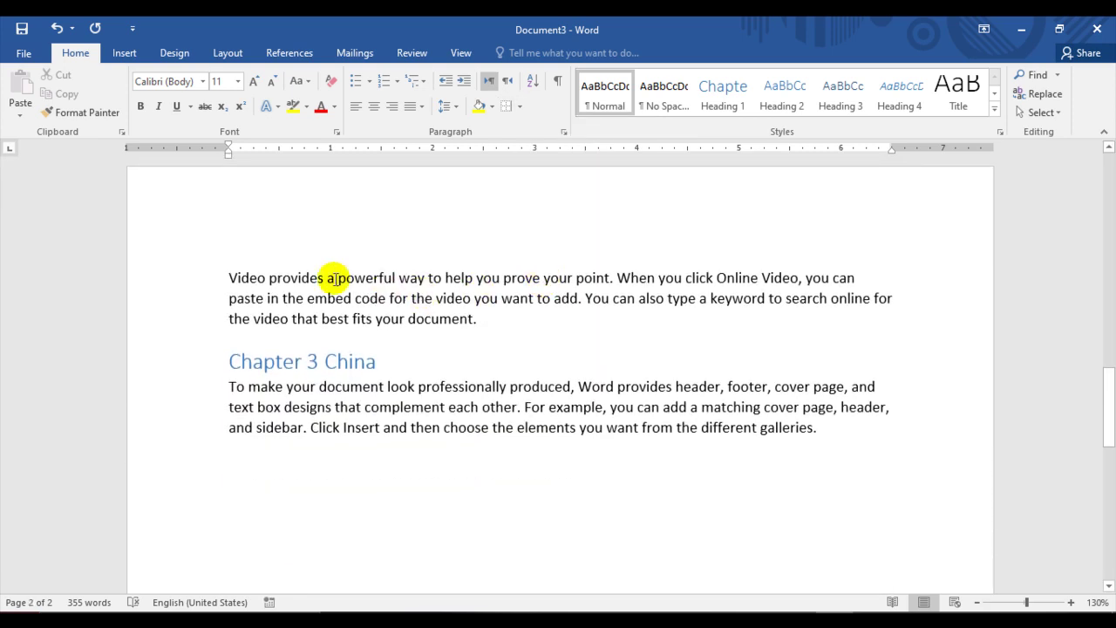
pyautogui.moveTo(275, 285); pyautogui.dragTo(517, 406)
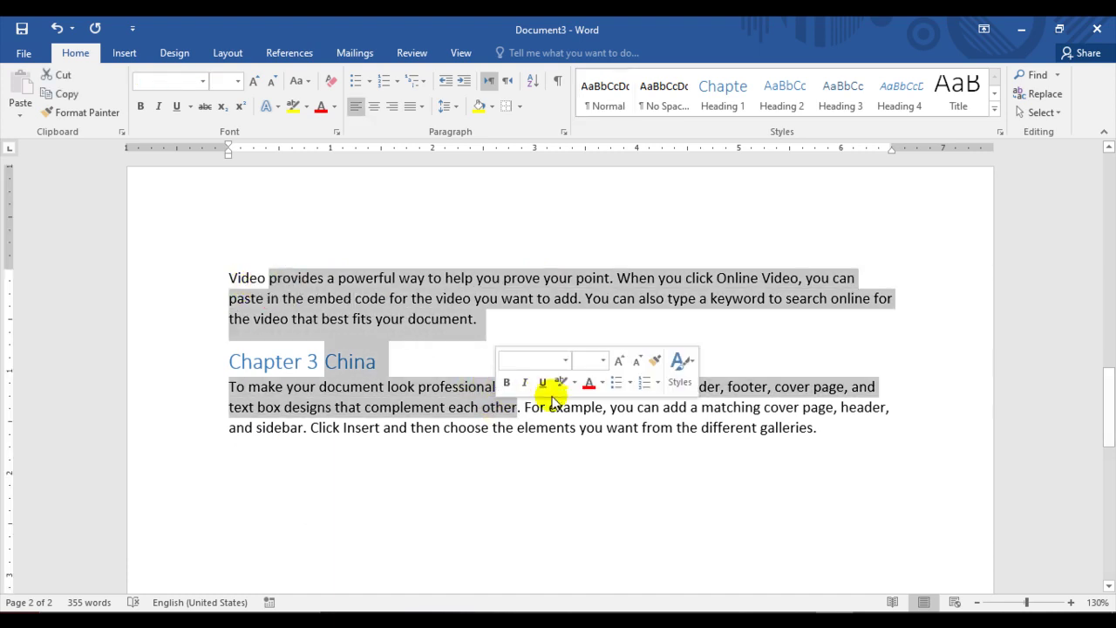
pyautogui.click(518, 107)
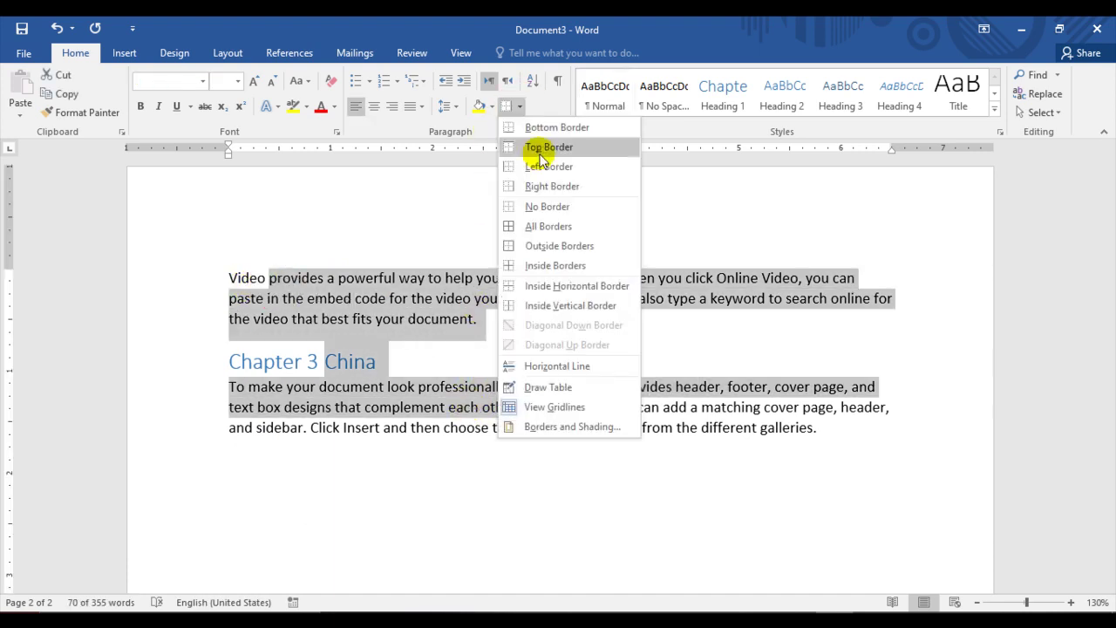
pyautogui.click(548, 227)
pyautogui.click(600, 357)
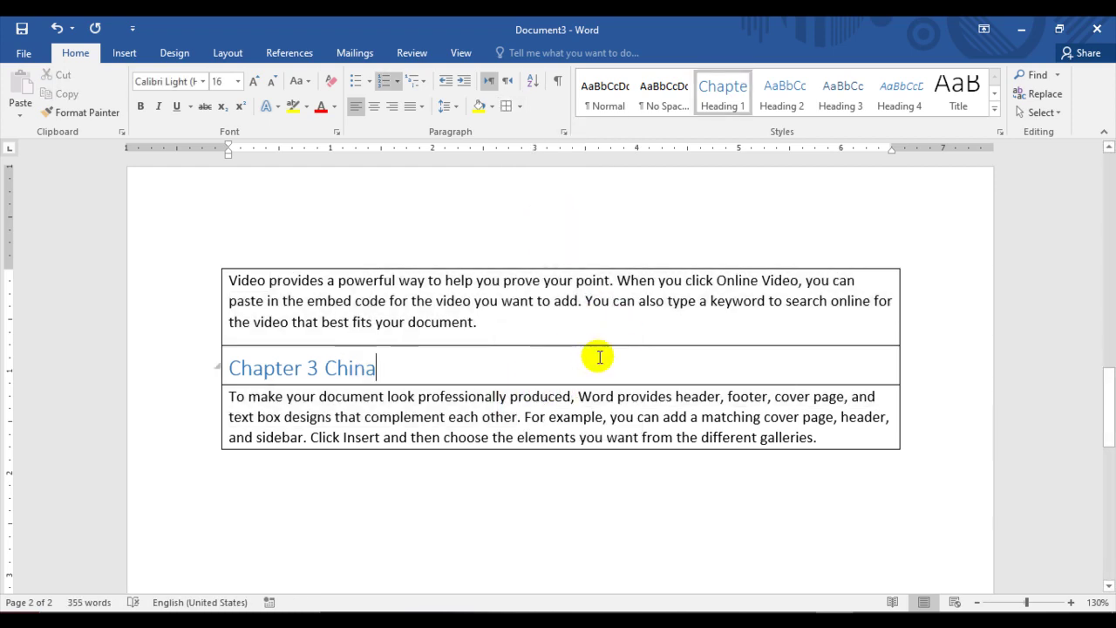
# - Remove all borders from the "Chapter 3 China" heading and its two neighbouring paragraphs
pyautogui.scroll(5, 589, 356)
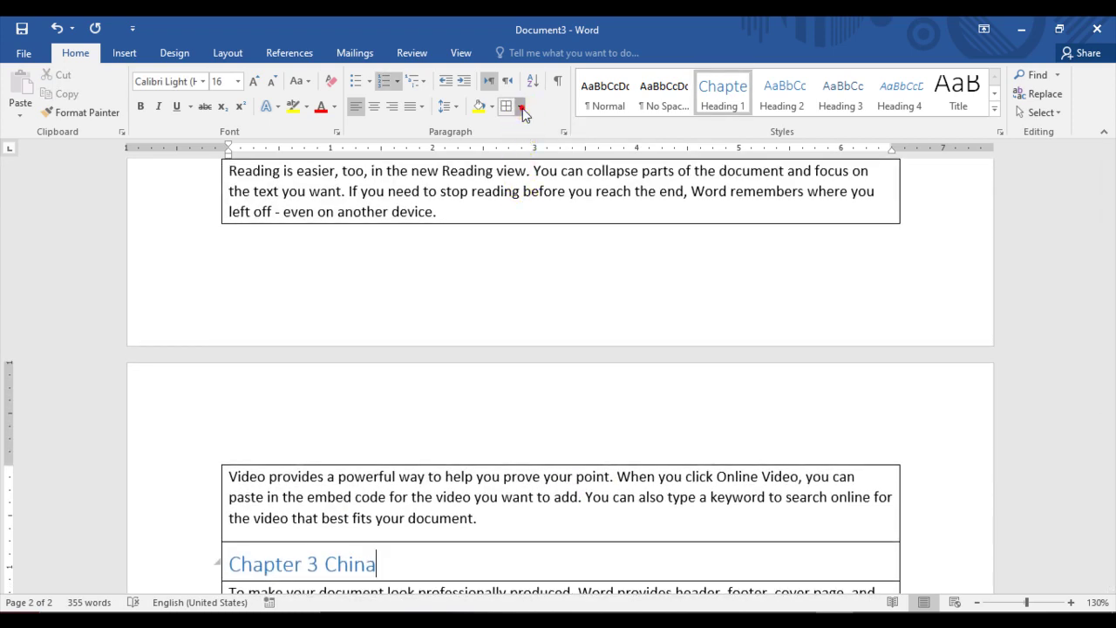
pyautogui.click(521, 107)
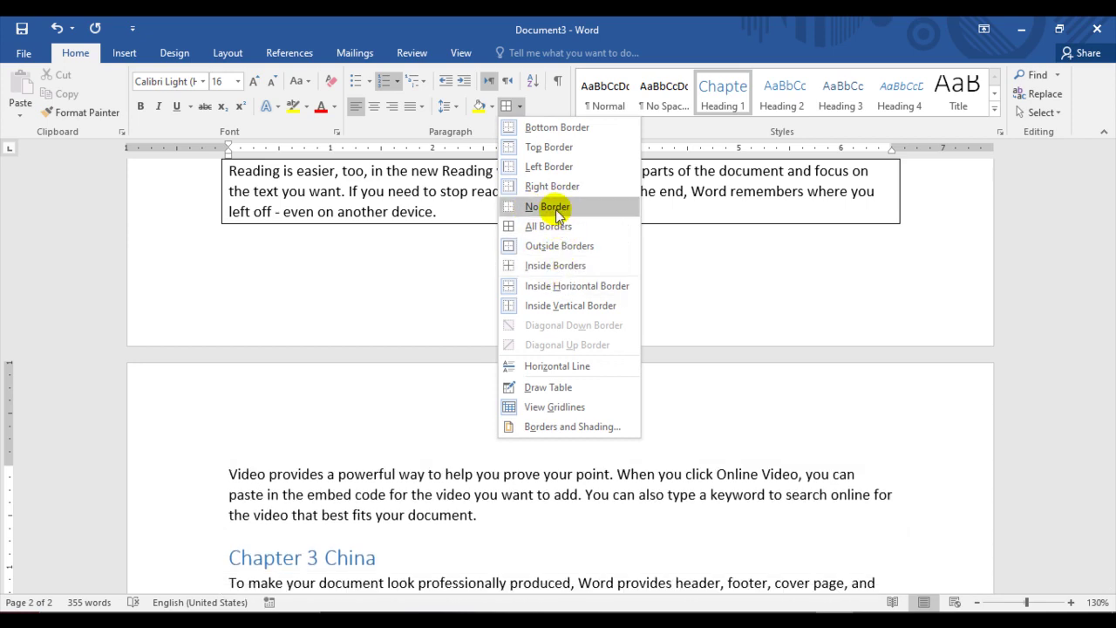
pyautogui.click(542, 208)
# - Remove all borders from the "Reading is easier" and "Themes and styles" paragraphs
pyautogui.scroll(2, 473, 279)
pyautogui.click(478, 279)
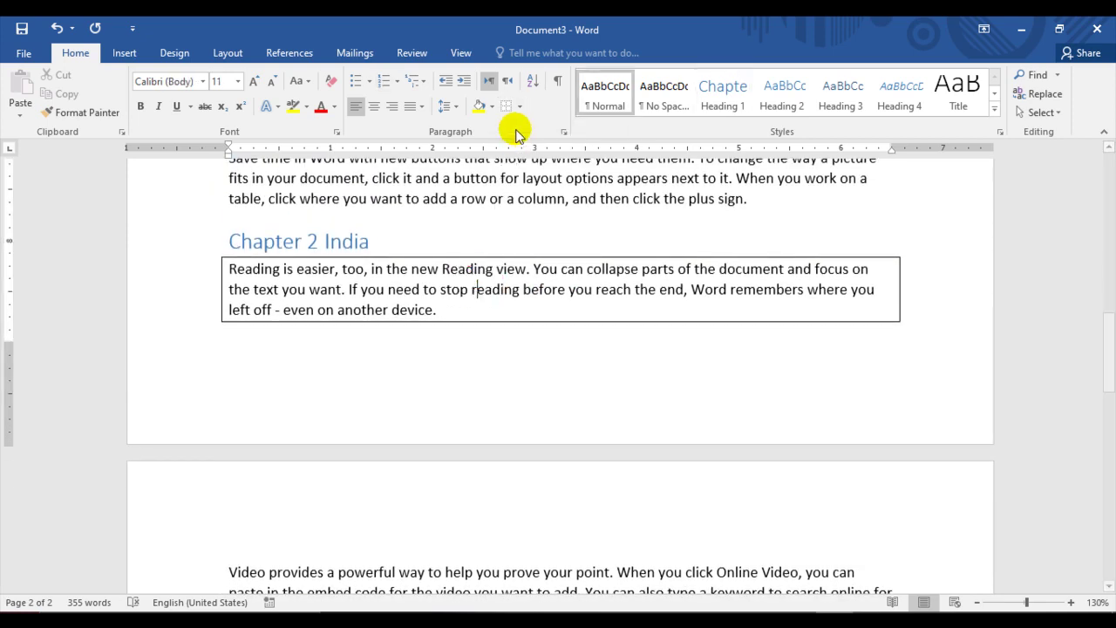
pyautogui.click(519, 106)
pyautogui.click(536, 209)
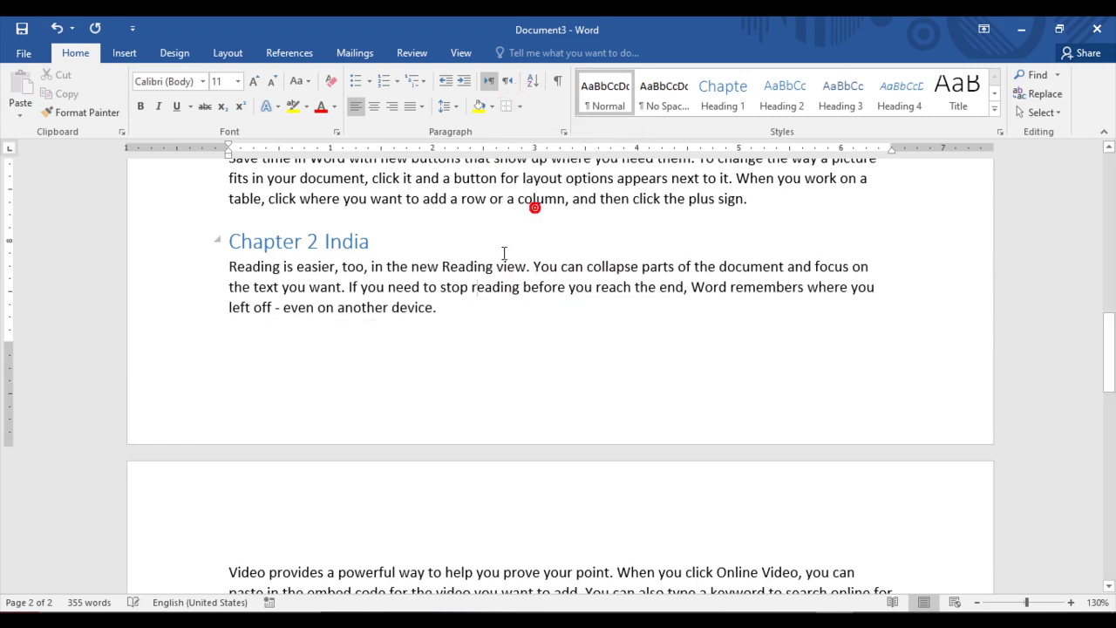
pyautogui.scroll(3, 503, 255)
pyautogui.click(498, 260)
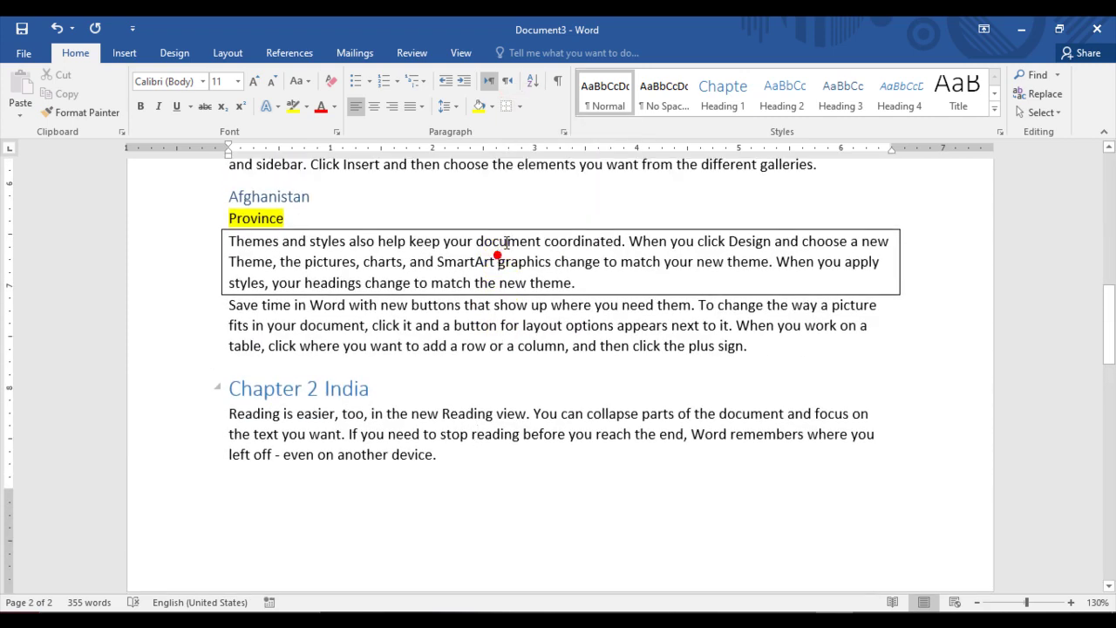
pyautogui.click(507, 106)
# - Remove the remaining borders from the "Video provides a powerful way" paragraph above the "To make your document" text
pyautogui.scroll(3, 488, 229)
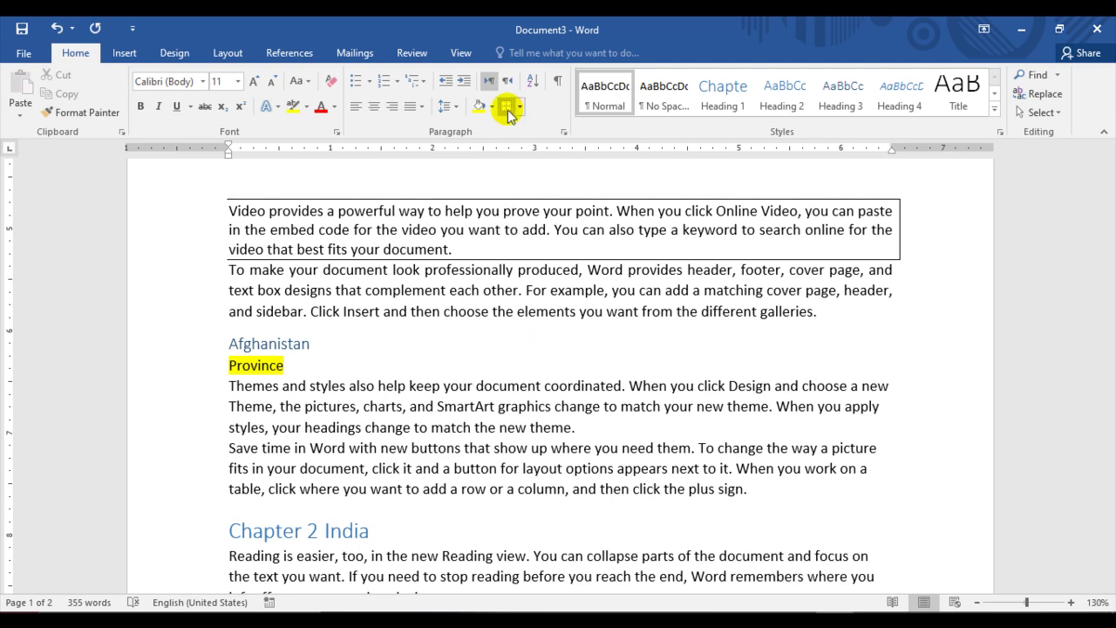
pyautogui.click(506, 107)
pyautogui.scroll(-2, 518, 230)
# - Insert a horizontal line between the "To make your document" paragraph and the "Afghanistan" heading
pyautogui.click(520, 108)
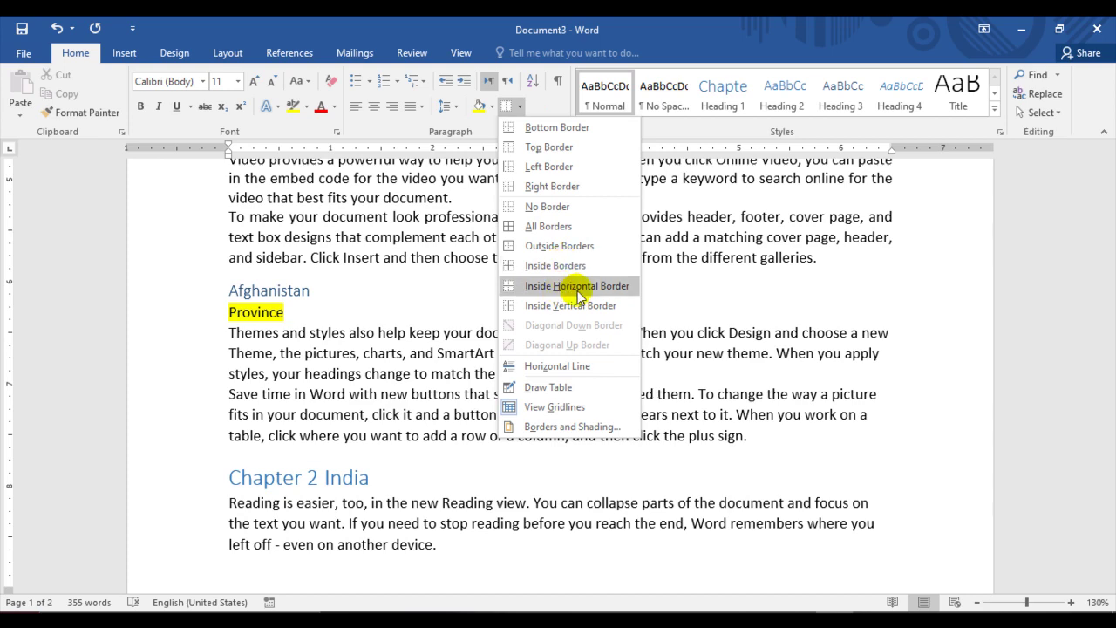
pyautogui.click(698, 296)
pyautogui.scroll(3, 523, 288)
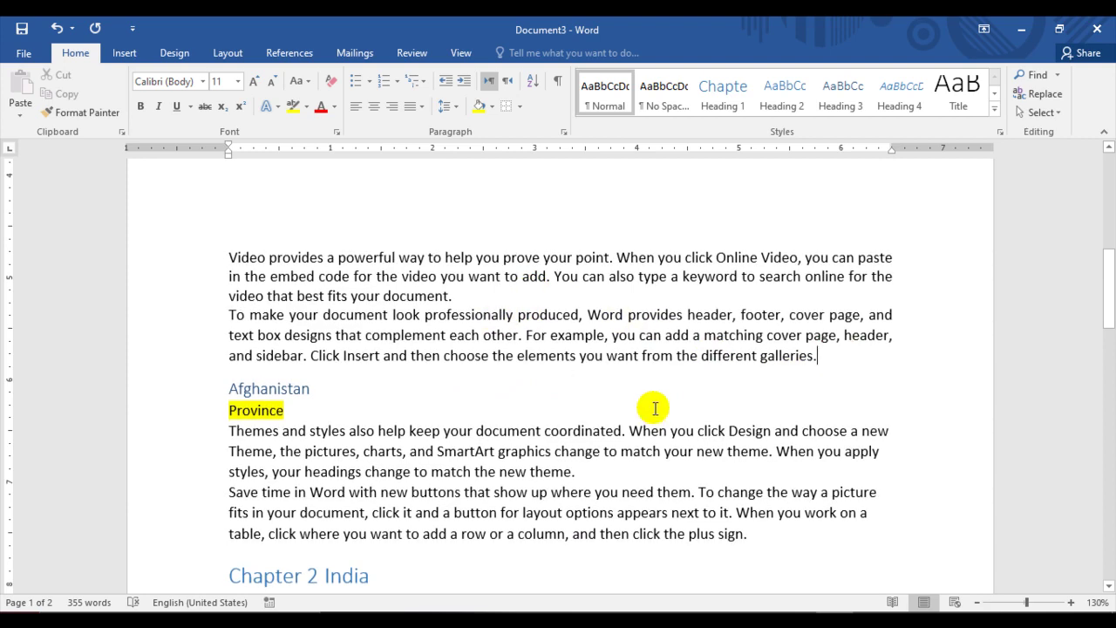
pyautogui.click(519, 106)
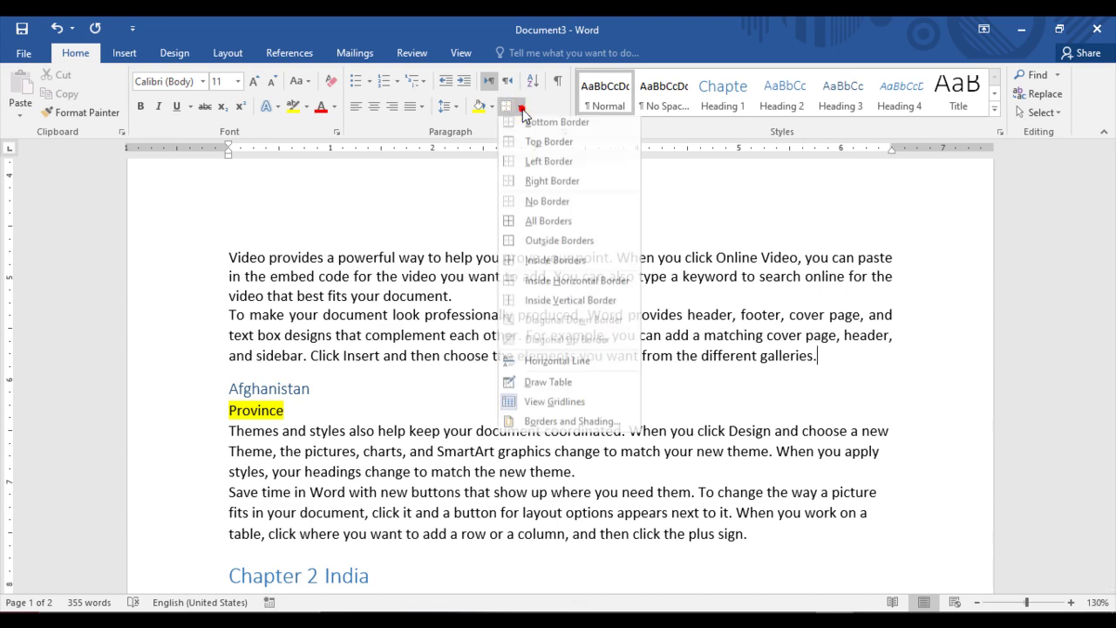
pyautogui.click(558, 367)
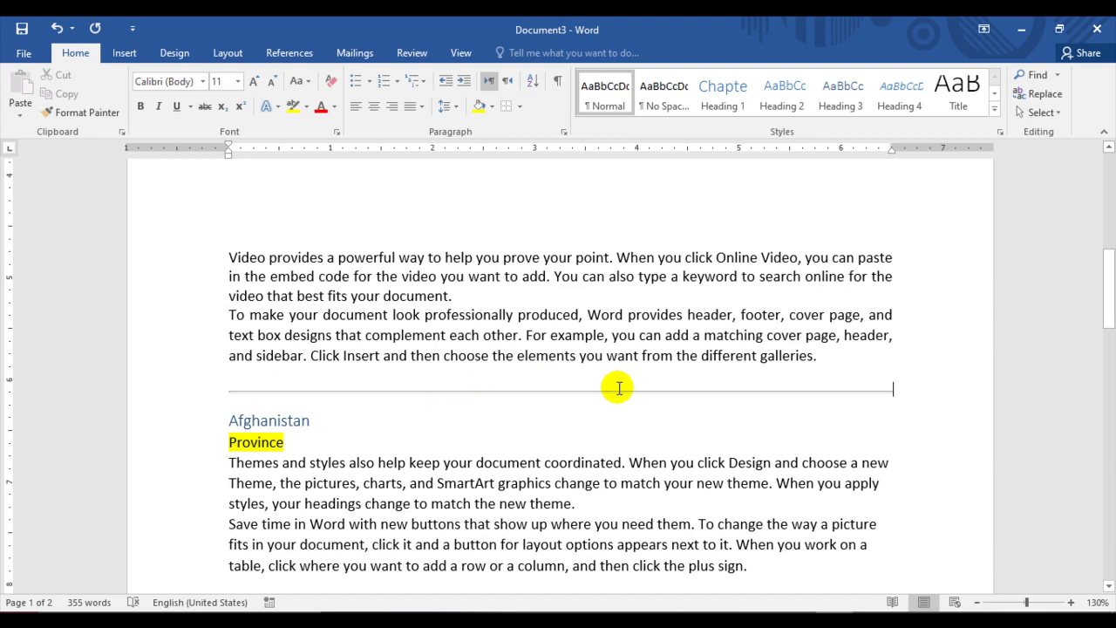
pyautogui.click(518, 106)
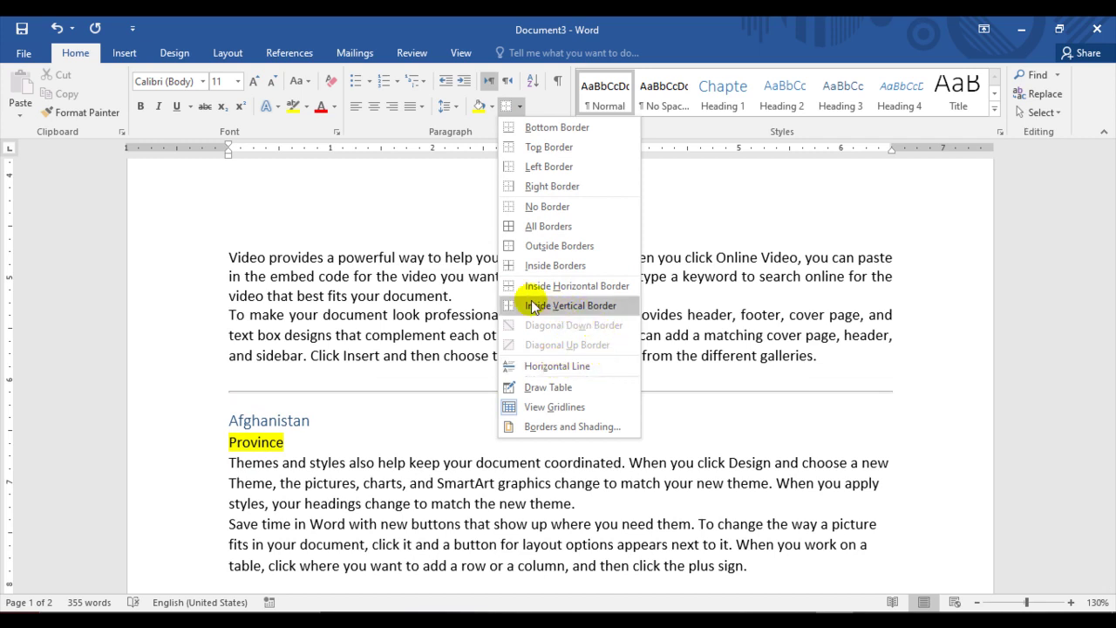
pyautogui.click(703, 291)
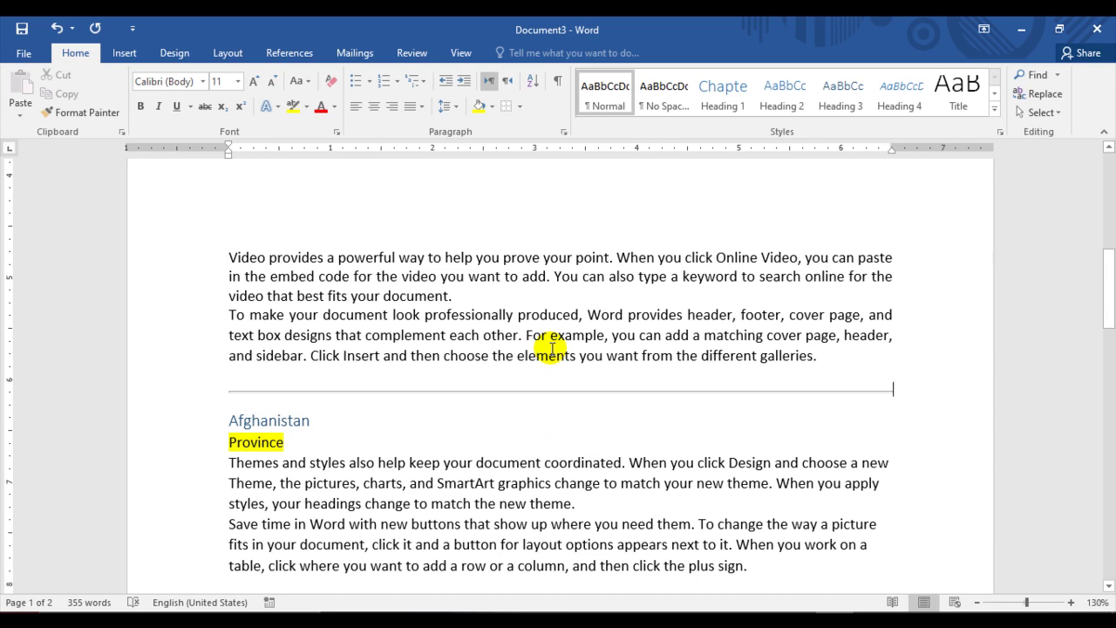
# - Insert a page break before the "Chapter 2 India" heading, leaving an empty line below the "Save time in Word" paragraph
pyautogui.click(520, 107)
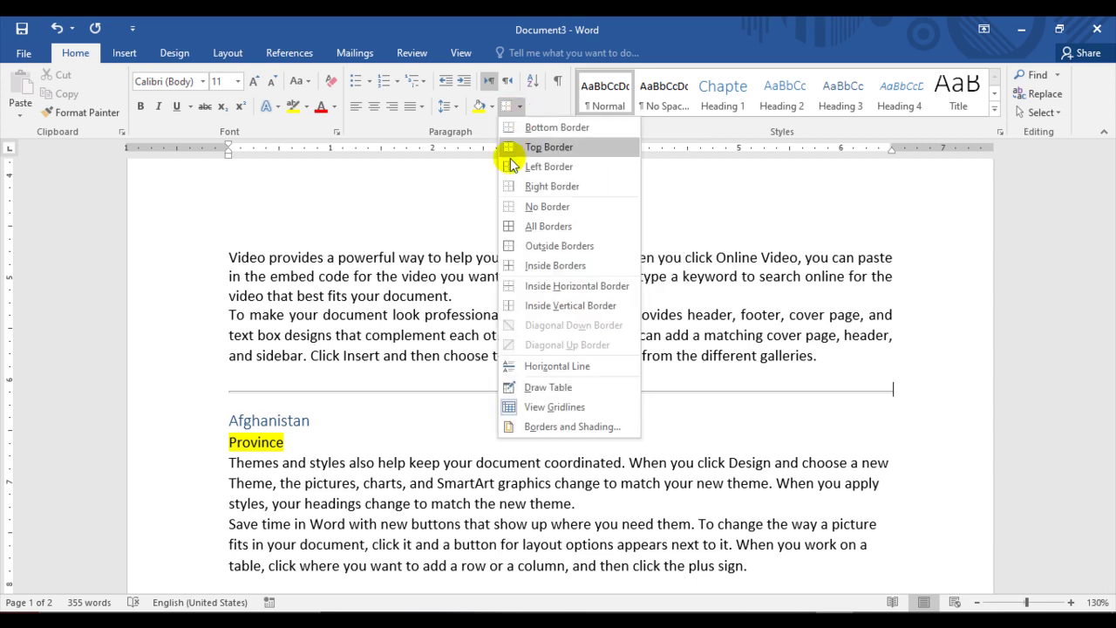
pyautogui.click(523, 387)
pyautogui.scroll(-3, 317, 458)
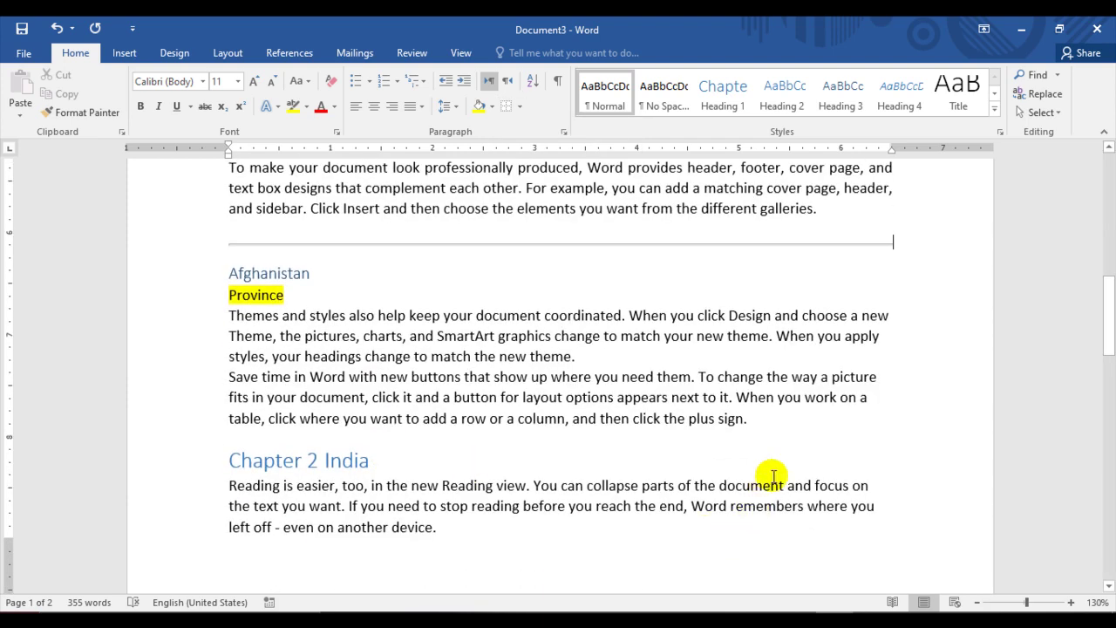
pyautogui.hotkey('ctrl', 'Return')
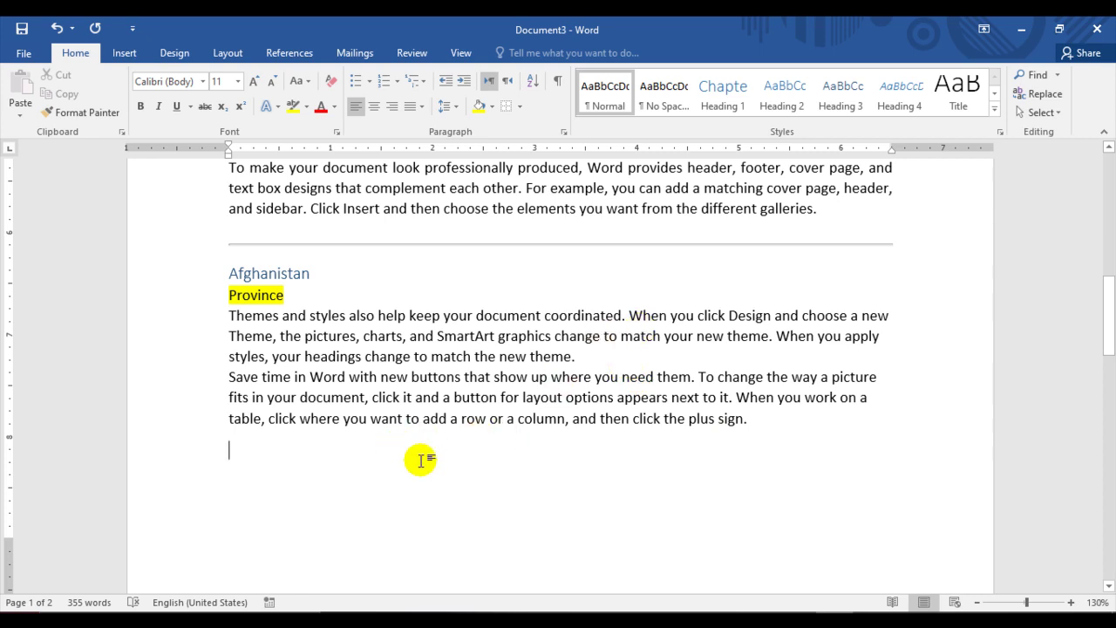
# - Draw a table about 5.65" wide and 0.71" high below the "Save time in Word" paragraph, divided into seven columns and two rows
pyautogui.click(520, 110)
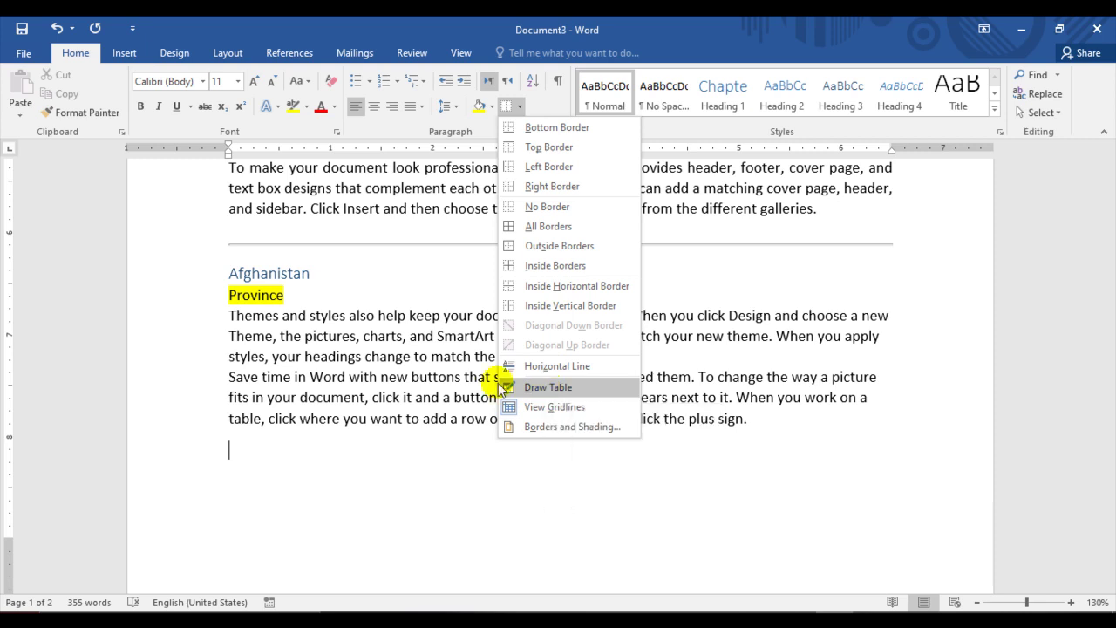
pyautogui.click(549, 387)
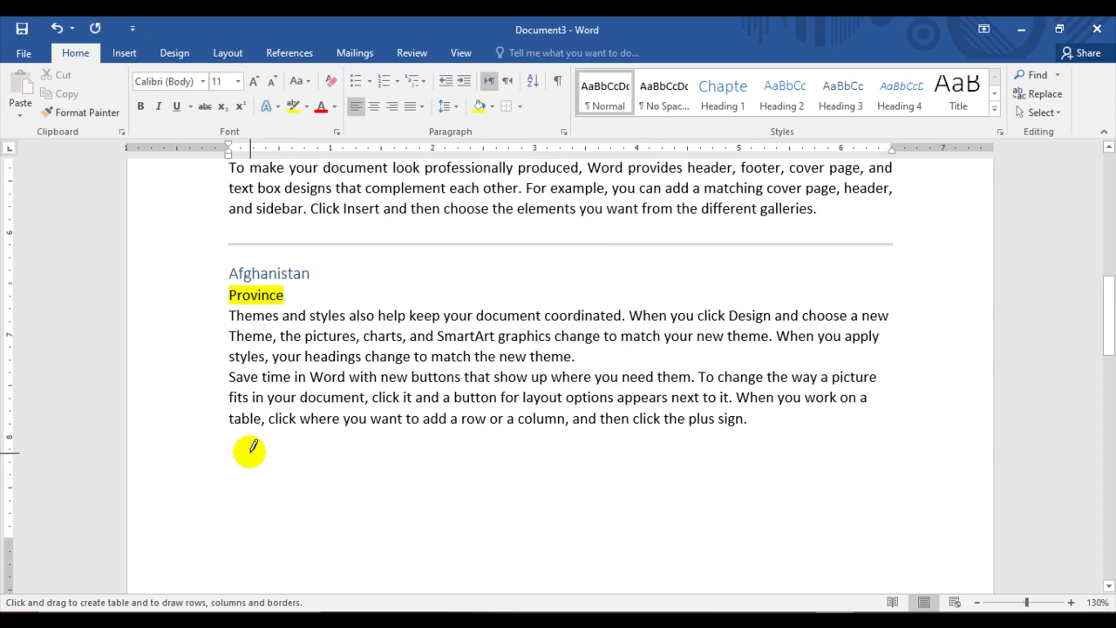
pyautogui.moveTo(241, 450)
pyautogui.mouseDown()
pyautogui.moveTo(330, 450)
pyautogui.moveTo(500, 531)
pyautogui.moveTo(817, 523)
pyautogui.mouseUp()
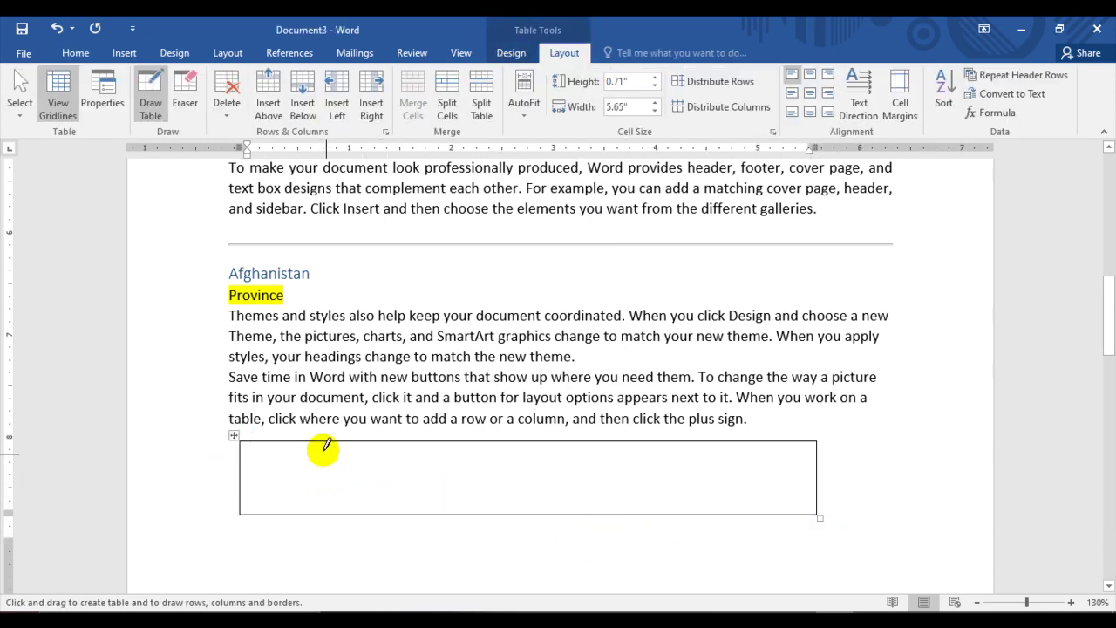
pyautogui.moveTo(320, 440); pyautogui.dragTo(319, 501)
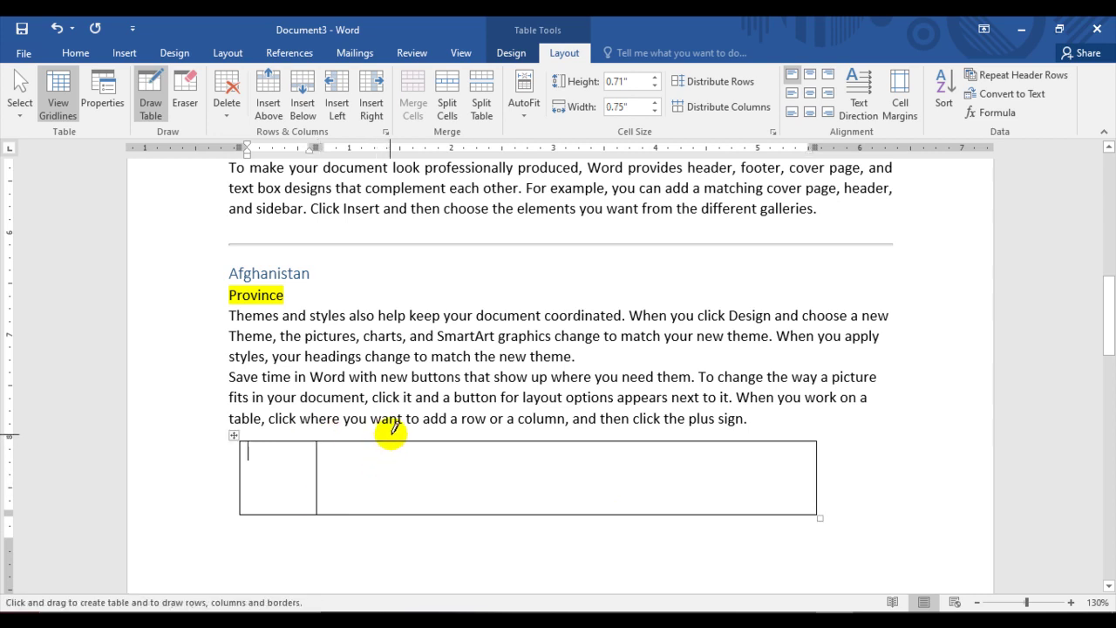
pyautogui.moveTo(415, 442); pyautogui.dragTo(415, 501)
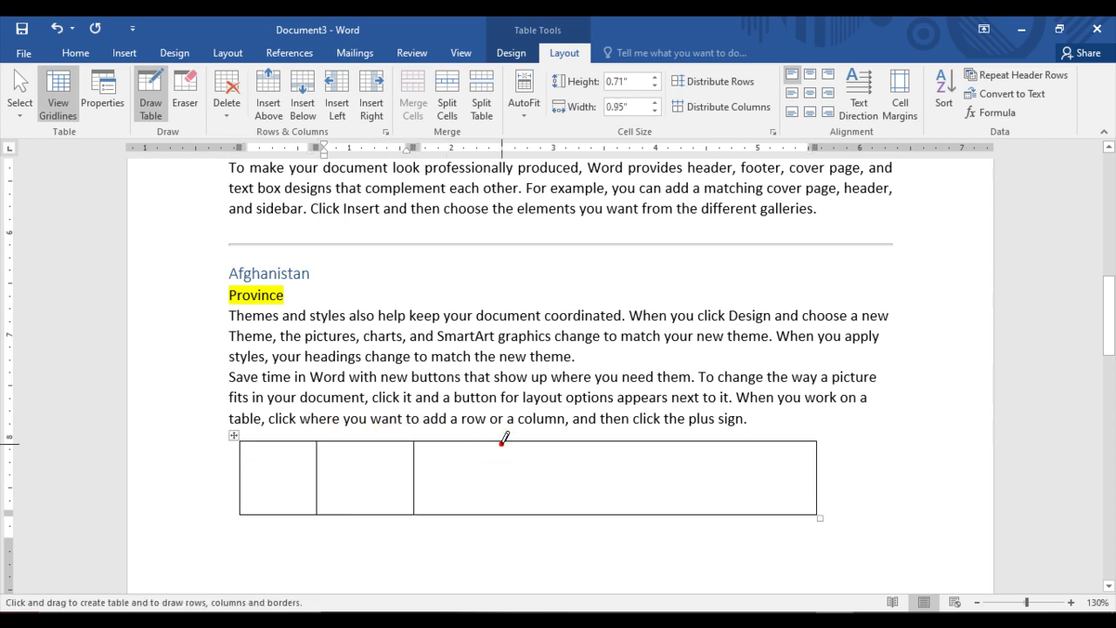
pyautogui.moveTo(503, 440); pyautogui.dragTo(505, 508)
pyautogui.moveTo(580, 441); pyautogui.dragTo(586, 508)
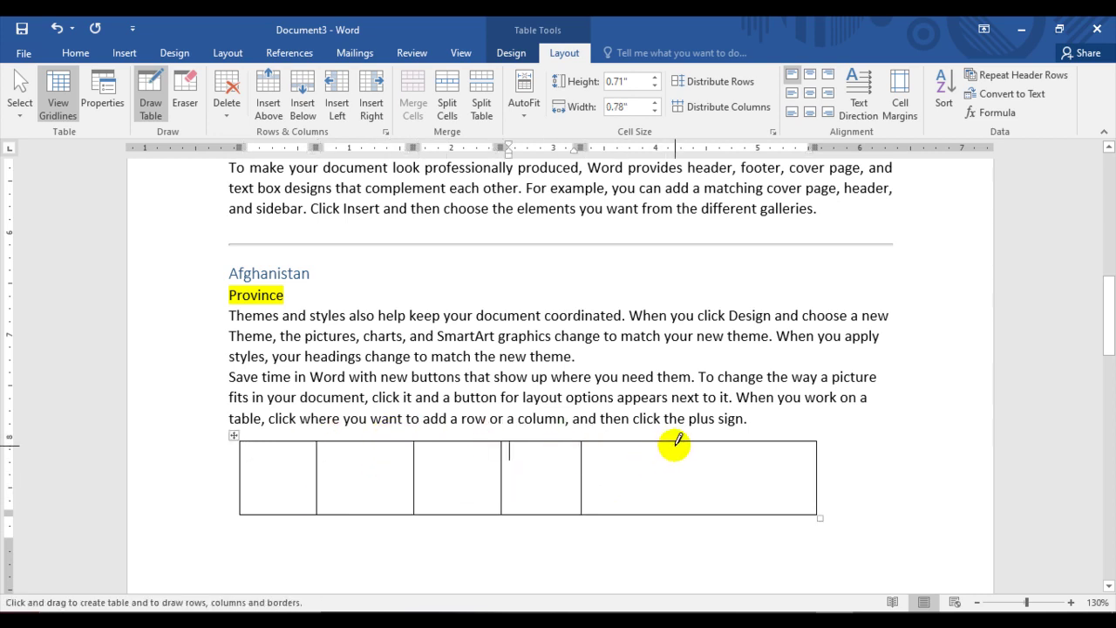
pyautogui.moveTo(677, 442); pyautogui.dragTo(680, 510)
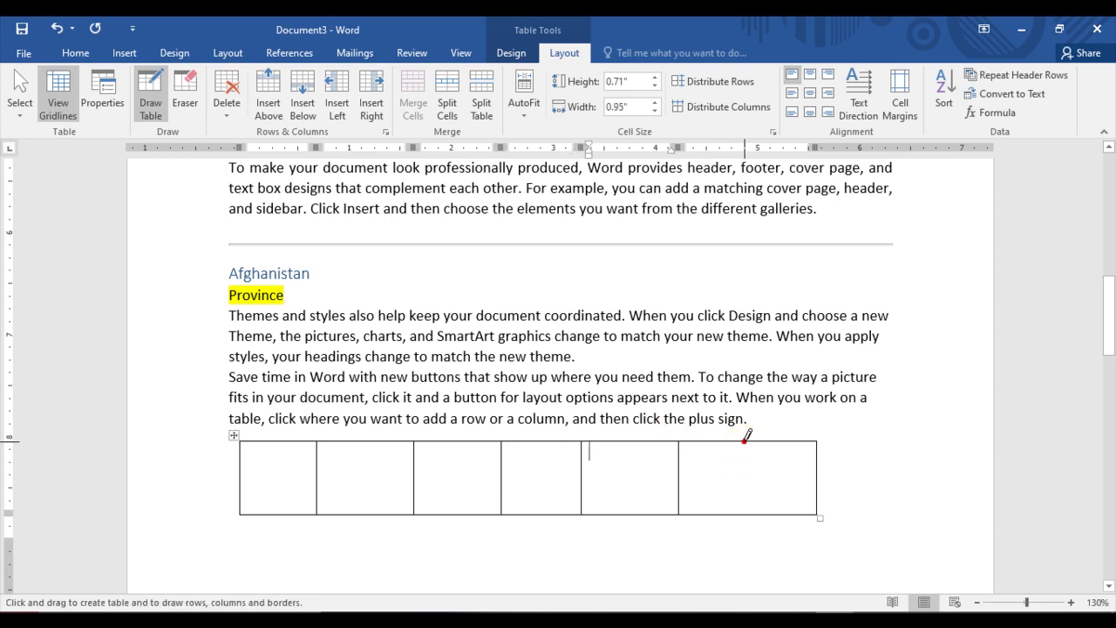
pyautogui.moveTo(745, 440); pyautogui.dragTo(741, 497)
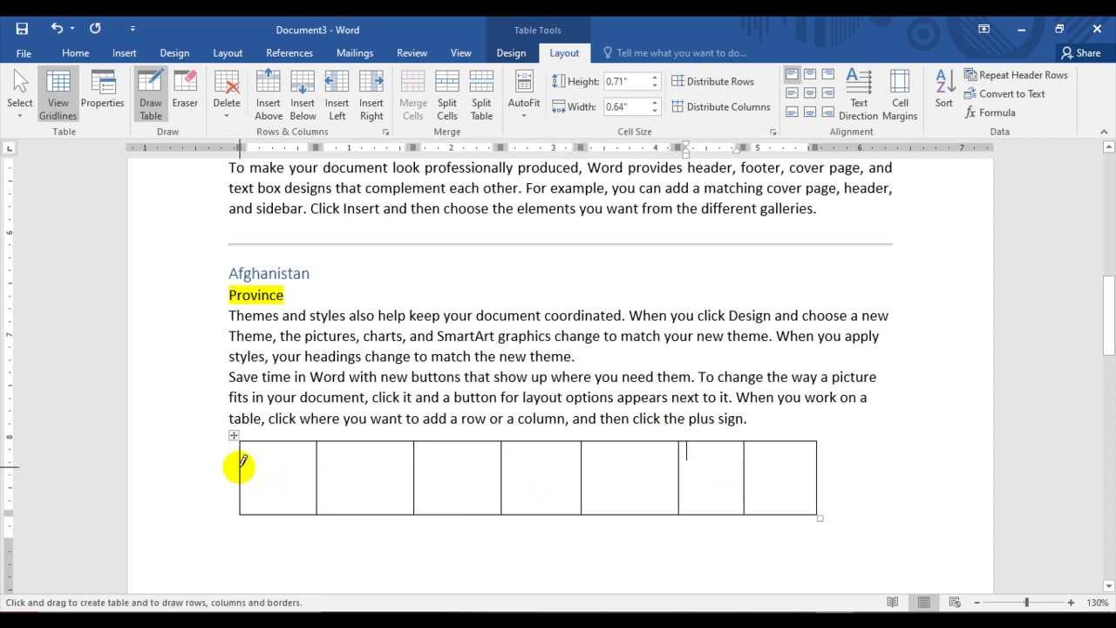
pyautogui.moveTo(242, 462); pyautogui.dragTo(807, 465)
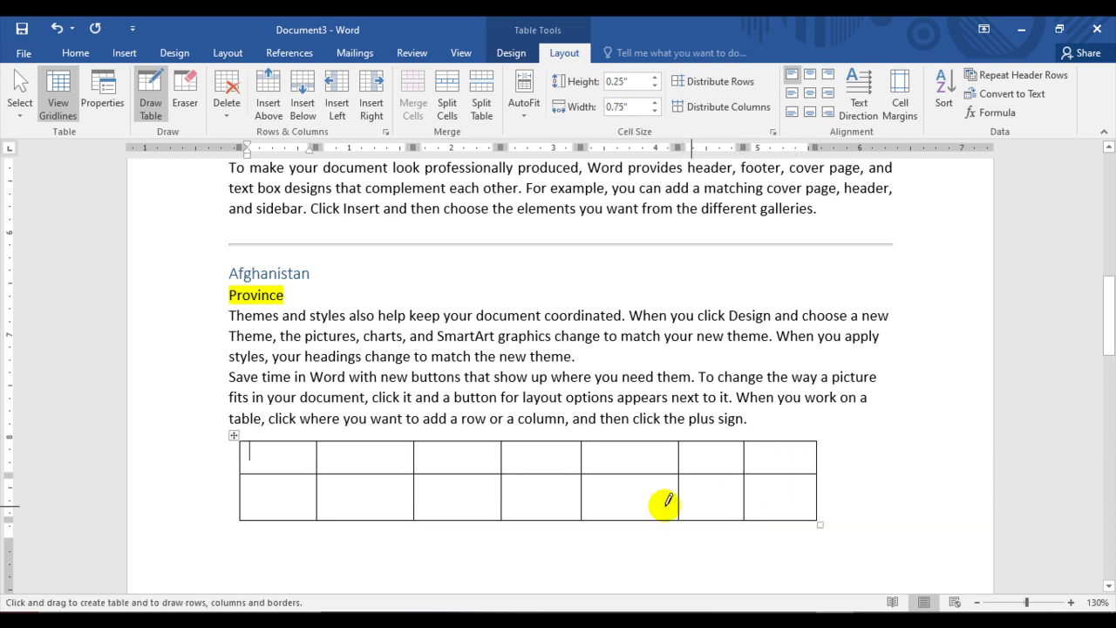
pyautogui.moveTo(242, 494); pyautogui.dragTo(811, 494)
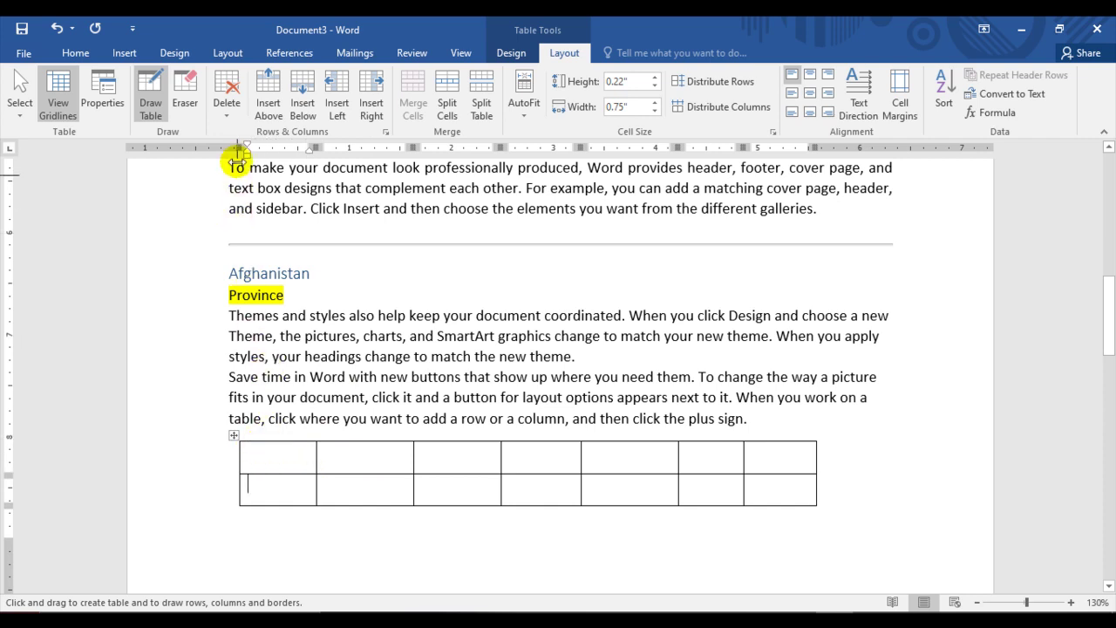
# - Delete the whole drawn table below the "Save time in Word" paragraph
pyautogui.click(229, 92)
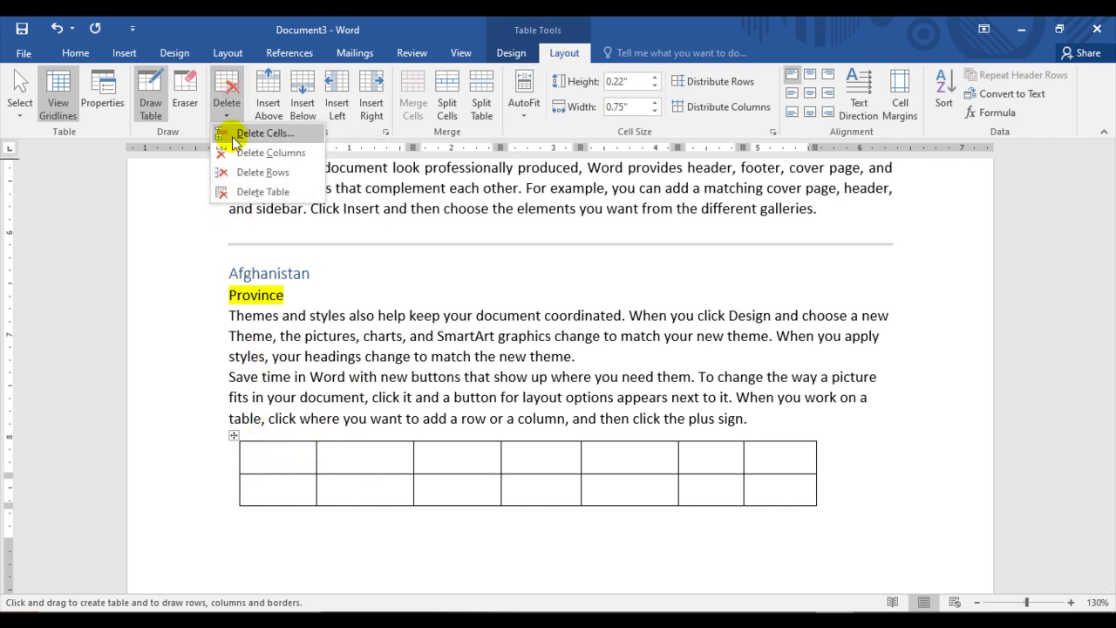
pyautogui.click(249, 191)
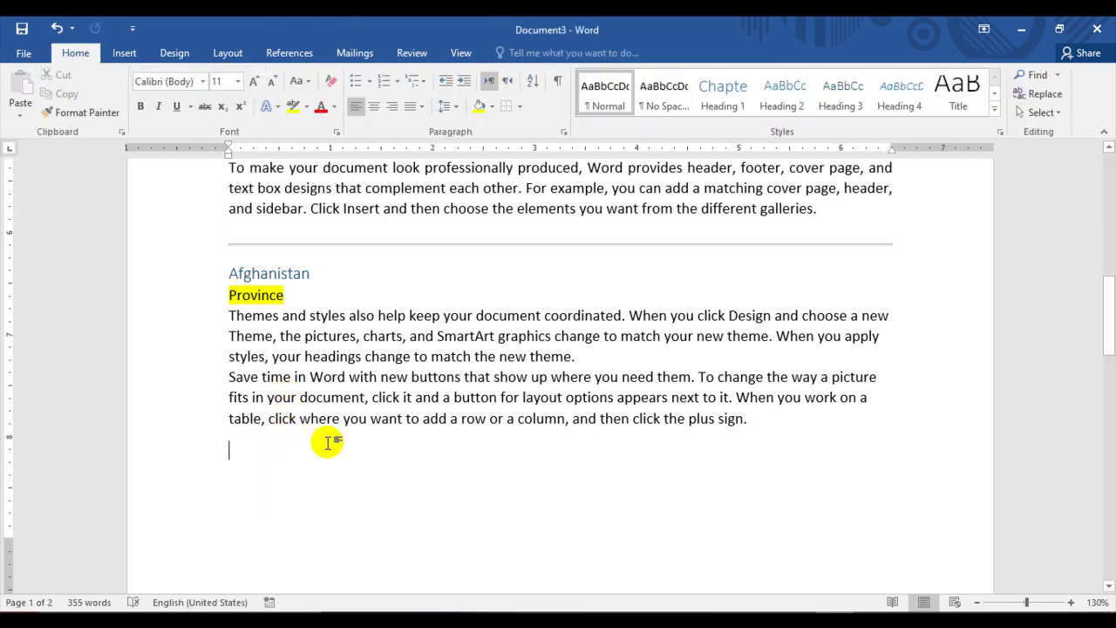
# - Apply all borders to the "Video provides a powerful way" paragraph, and toggle its inside horizontal border
pyautogui.click(519, 106)
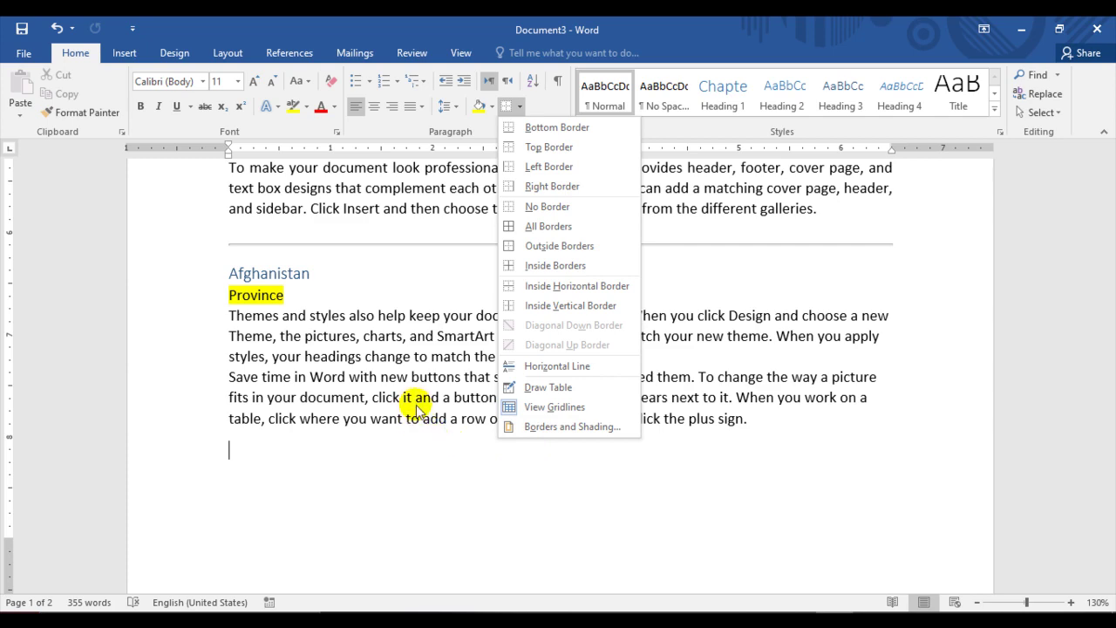
pyautogui.scroll(4, 421, 406)
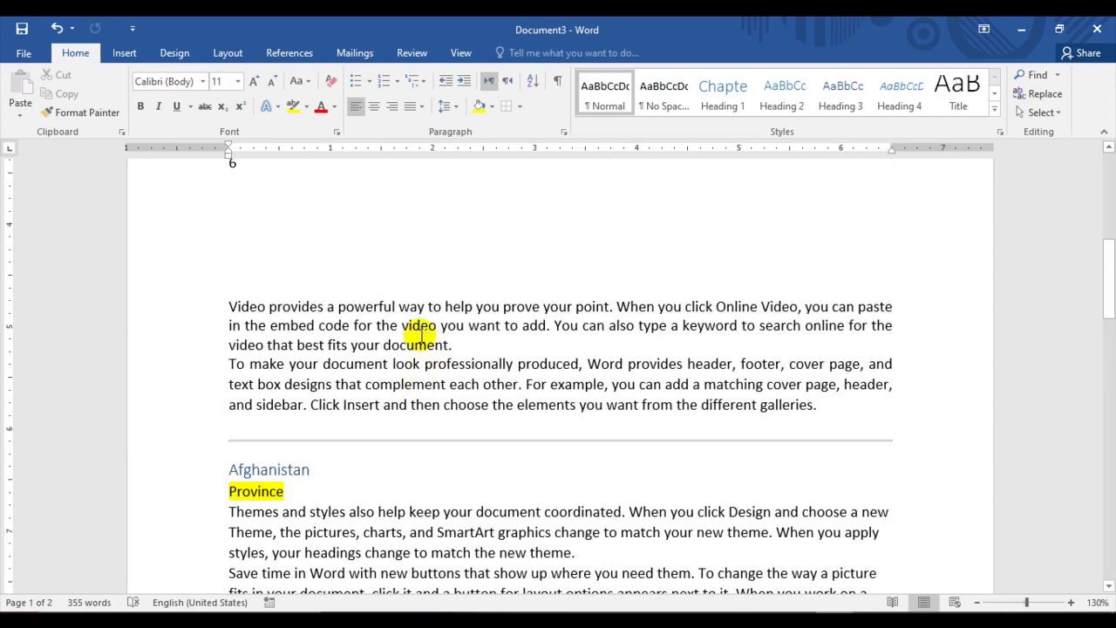
pyautogui.click(522, 108)
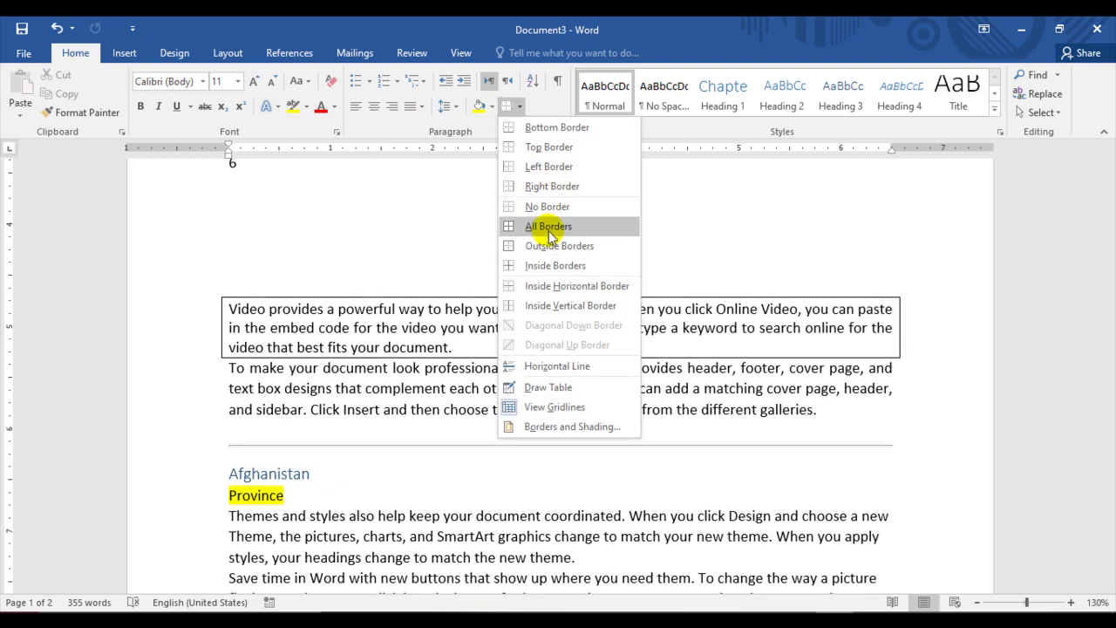
pyautogui.click(534, 225)
pyautogui.click(521, 109)
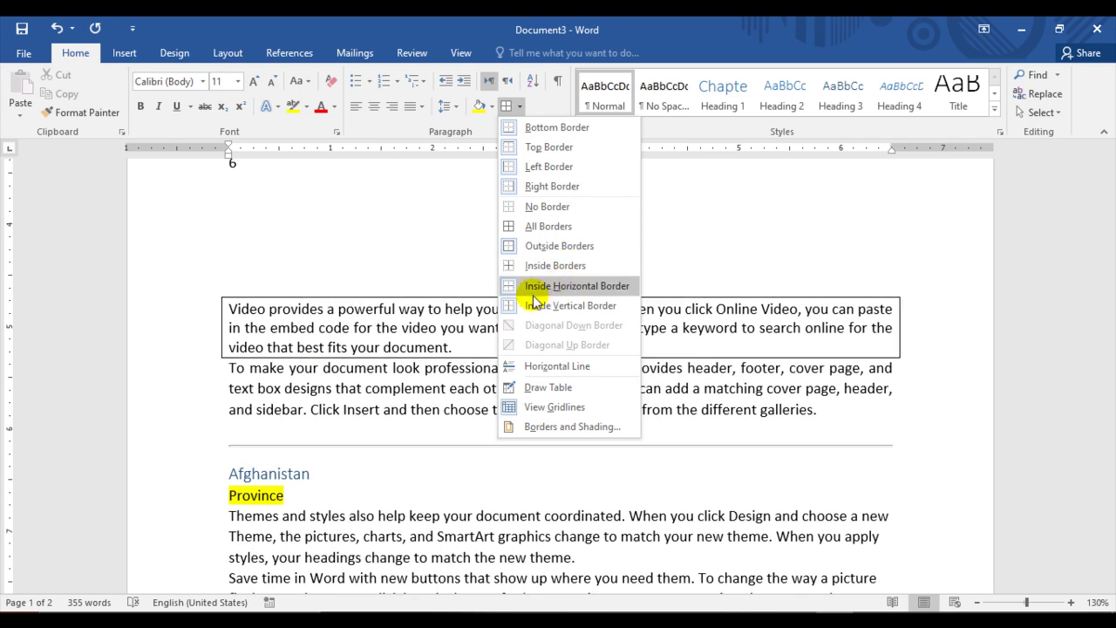
pyautogui.click(550, 287)
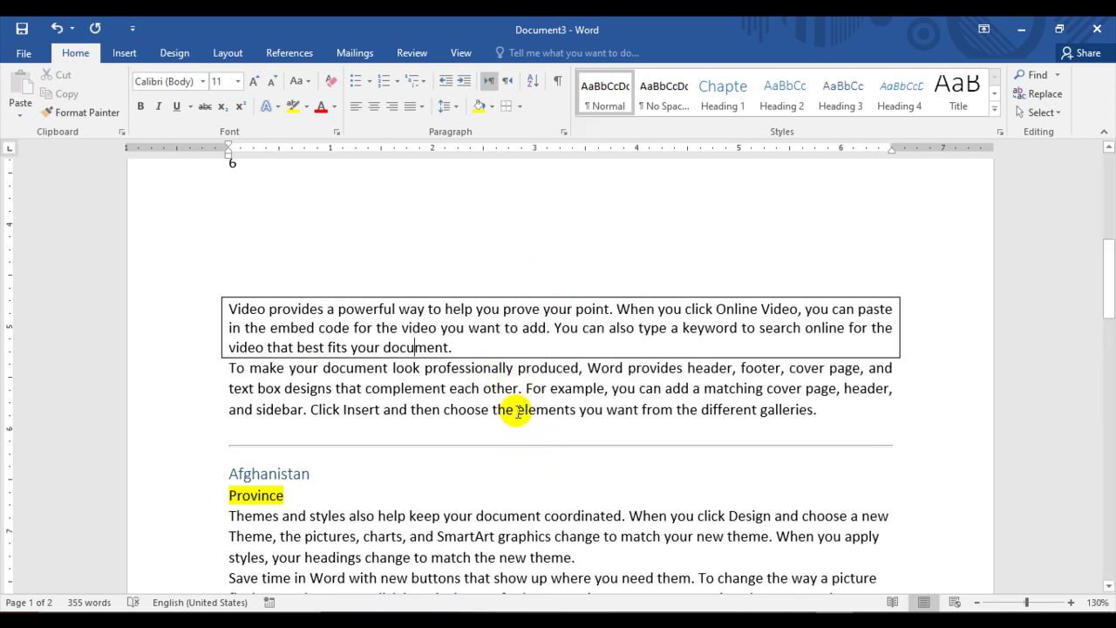
# - Select the horizontal line above the "Afghanistan" heading and examine the Borders and Shading options for style, color, width and page borders
pyautogui.click(538, 442)
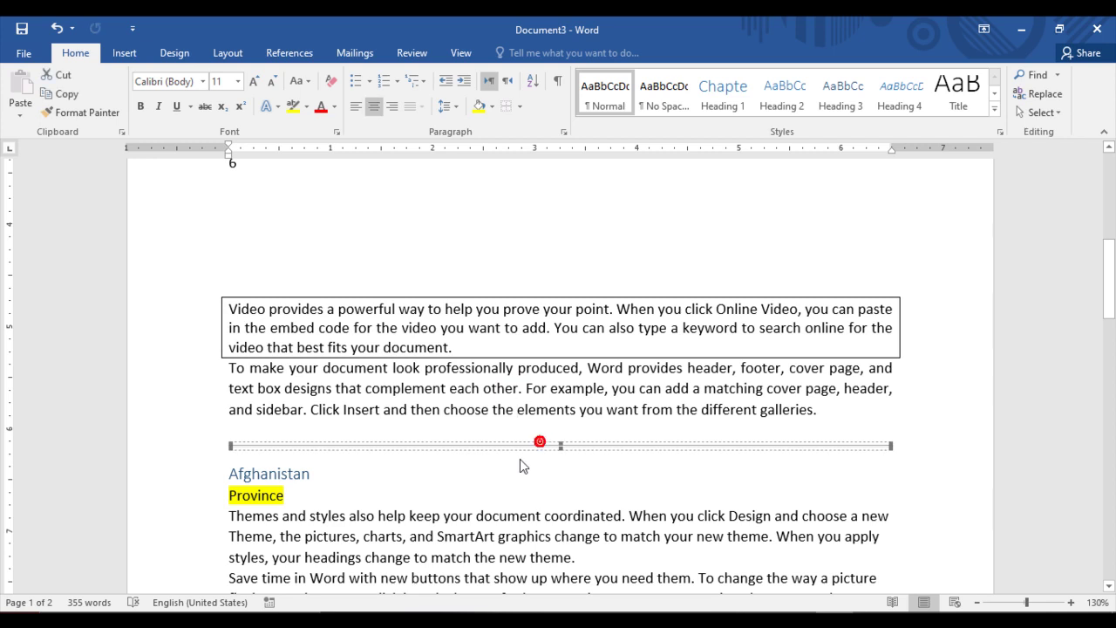
pyautogui.click(519, 107)
pyautogui.click(455, 380)
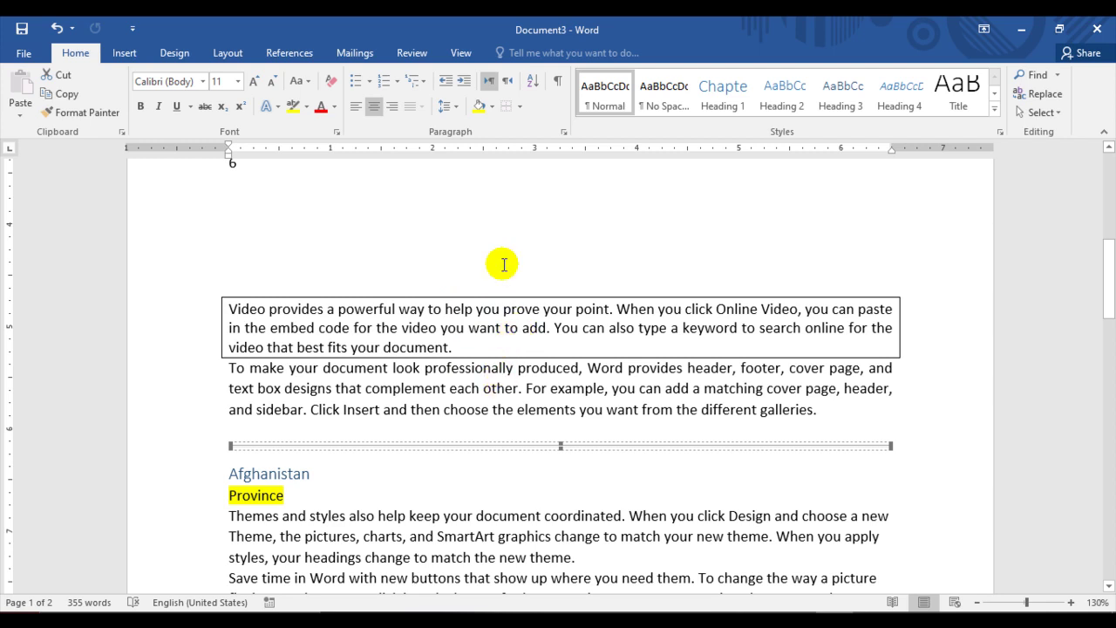
pyautogui.click(520, 107)
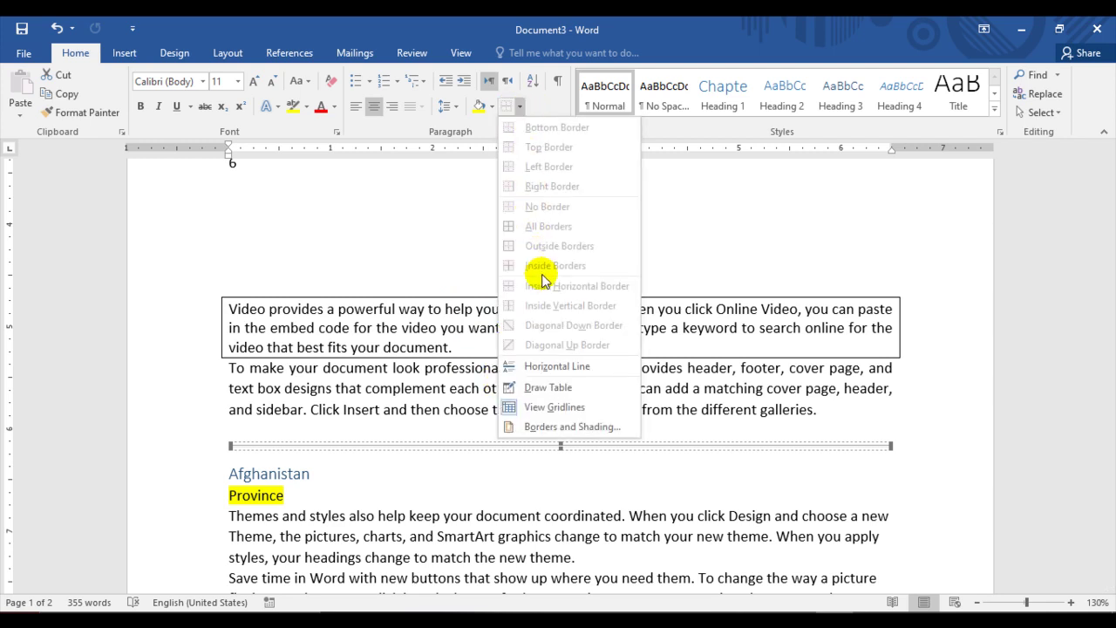
pyautogui.click(568, 427)
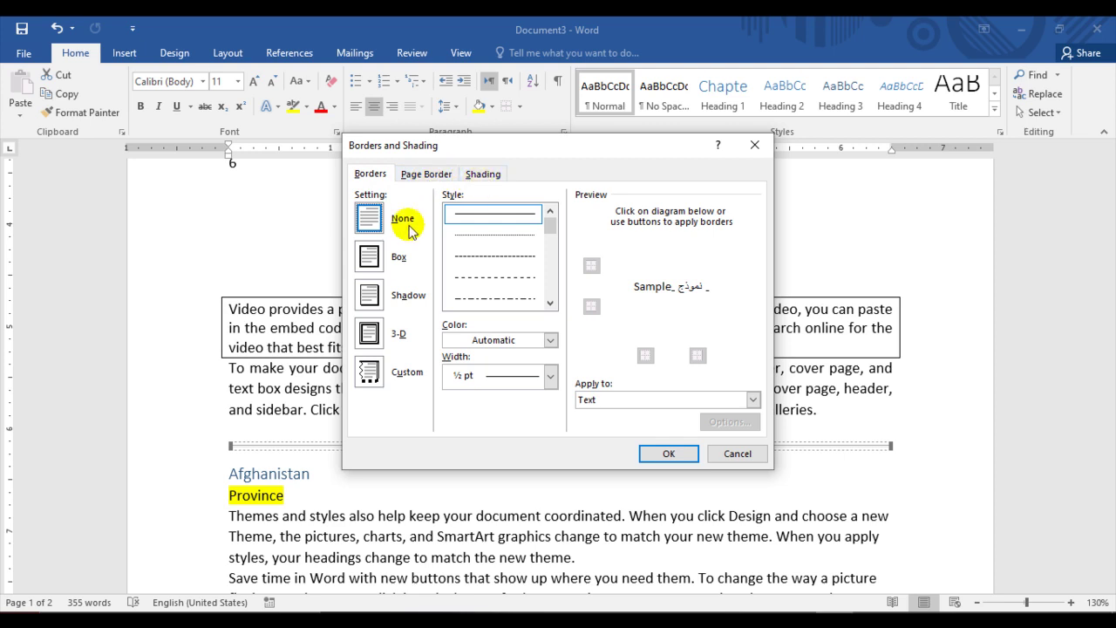
pyautogui.moveTo(548, 228)
pyautogui.mouseDown()
pyautogui.moveTo(548, 281)
pyautogui.moveTo(549, 219)
pyautogui.mouseUp()
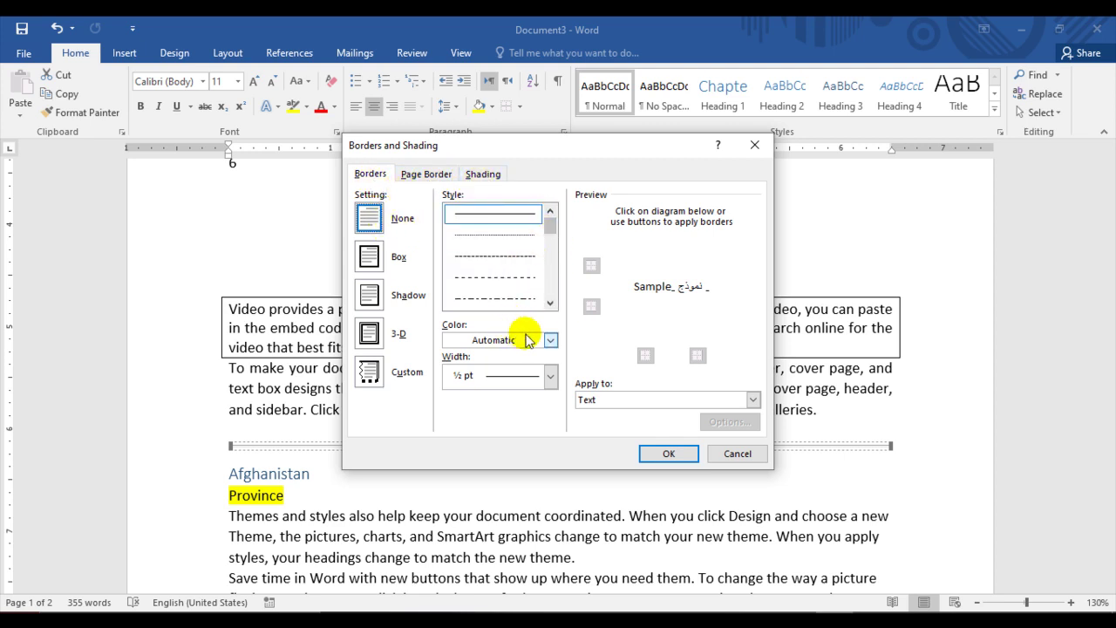
pyautogui.click(550, 340)
pyautogui.click(551, 341)
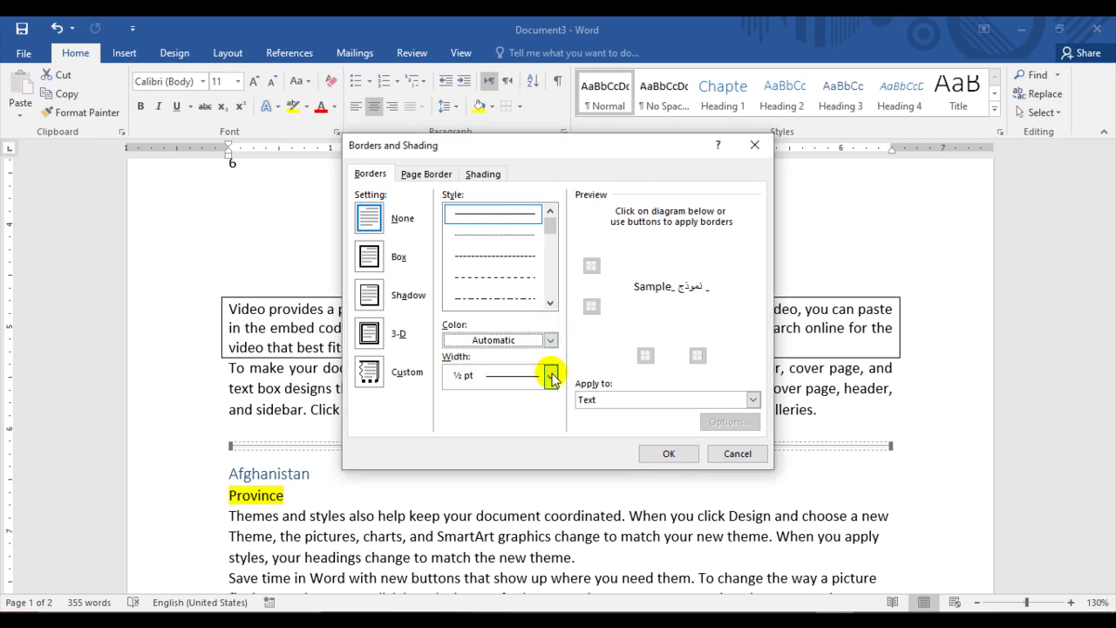
pyautogui.click(551, 375)
pyautogui.click(551, 374)
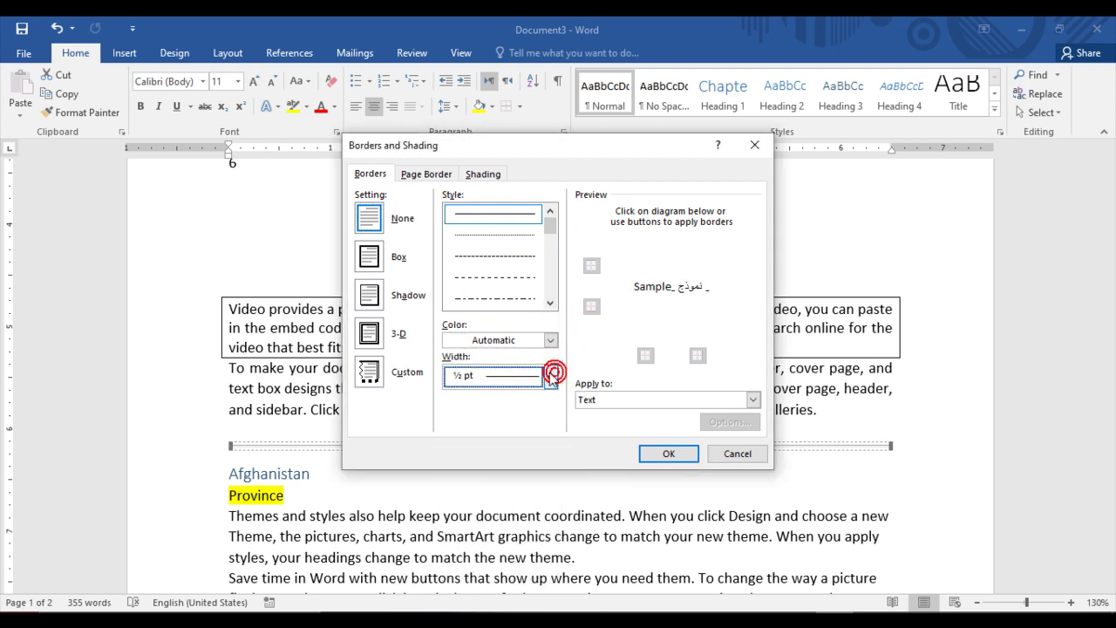
pyautogui.click(426, 176)
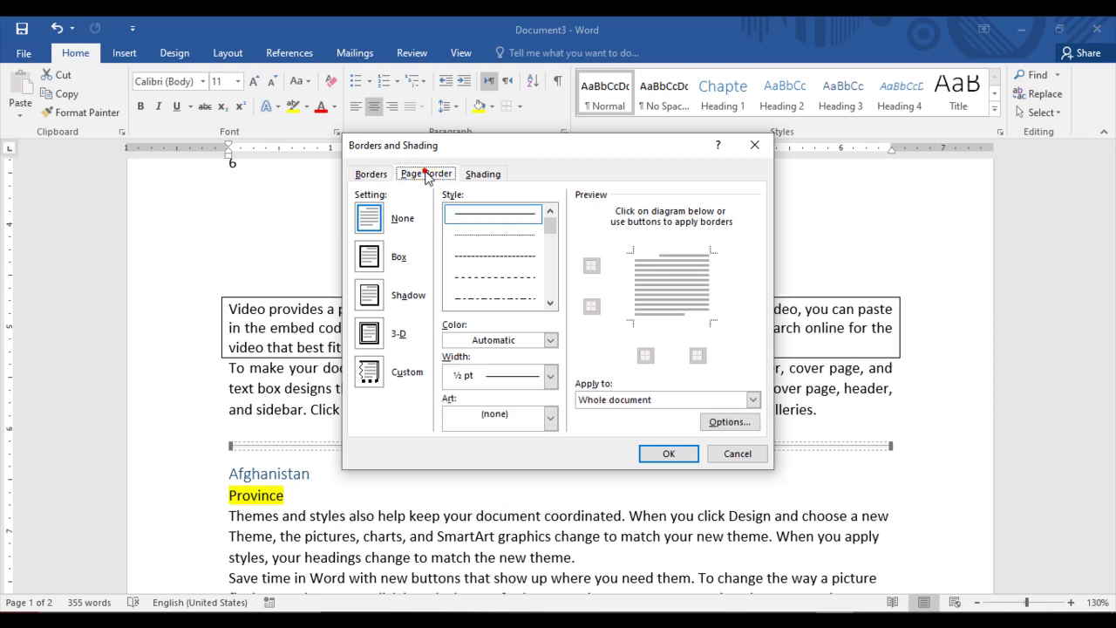
pyautogui.click(369, 174)
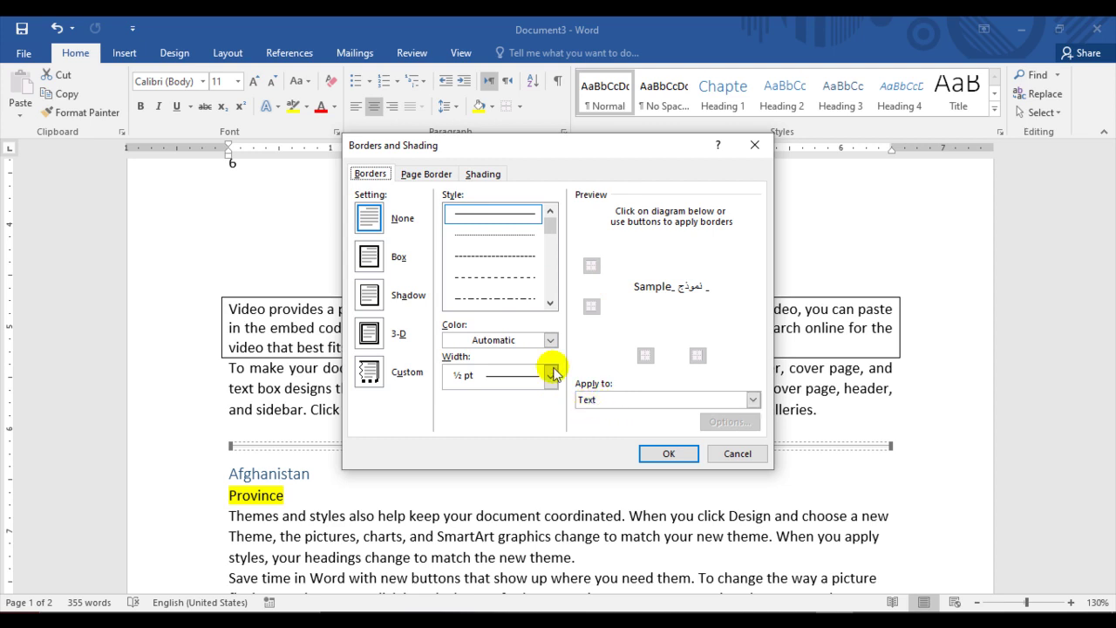
# - Apply a 3 pt box page border in the triple-line style with a thick middle line to the whole document
pyautogui.click(423, 174)
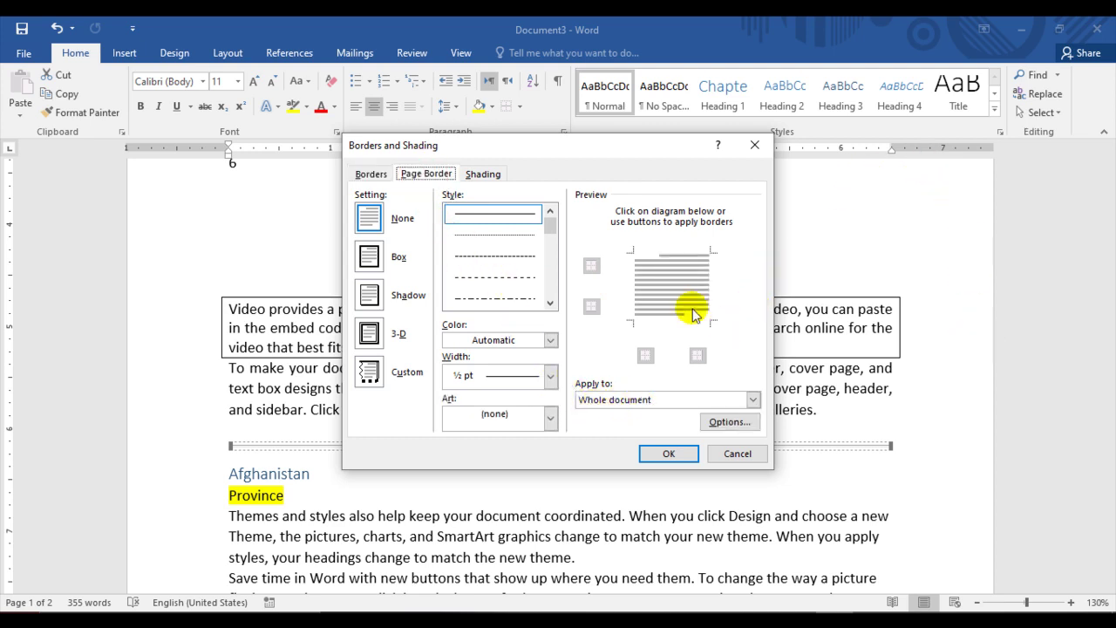
pyautogui.moveTo(549, 218); pyautogui.dragTo(551, 257)
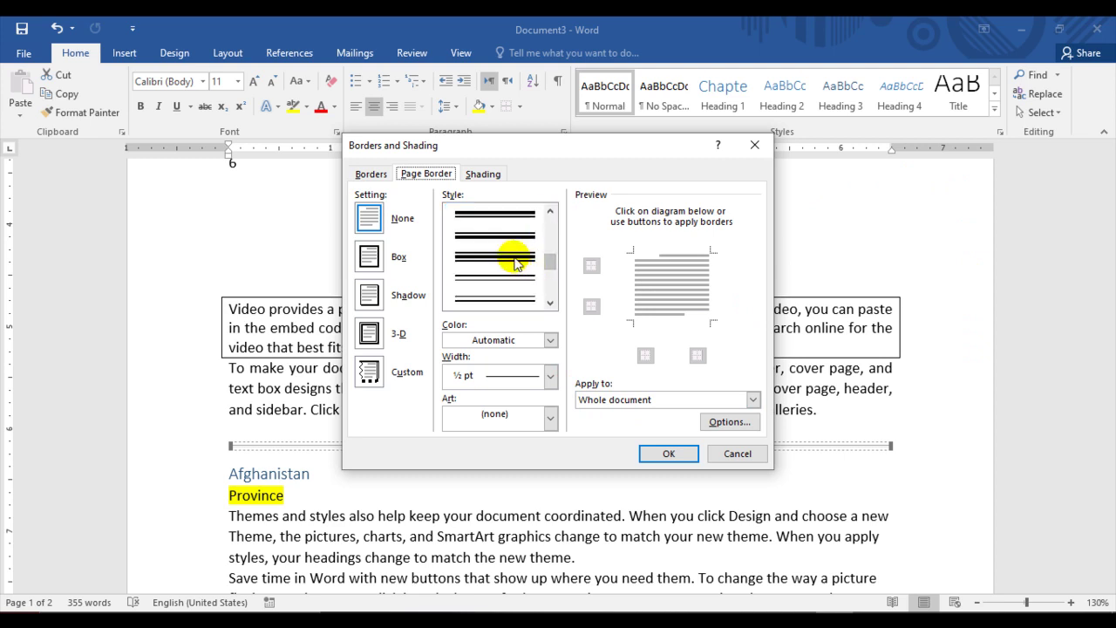
pyautogui.click(513, 260)
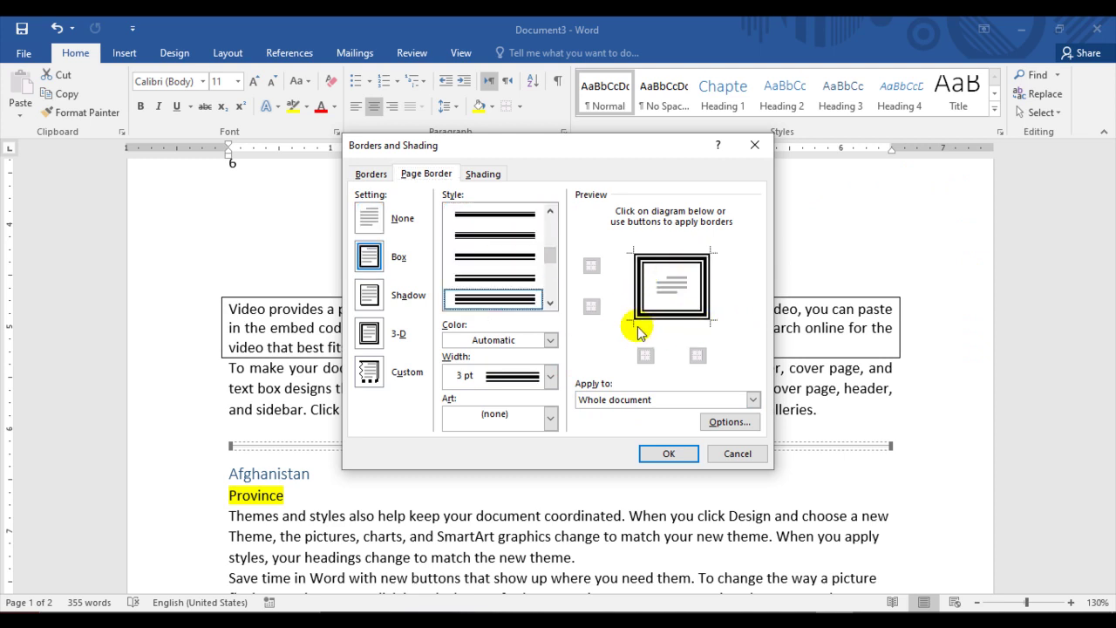
pyautogui.click(668, 454)
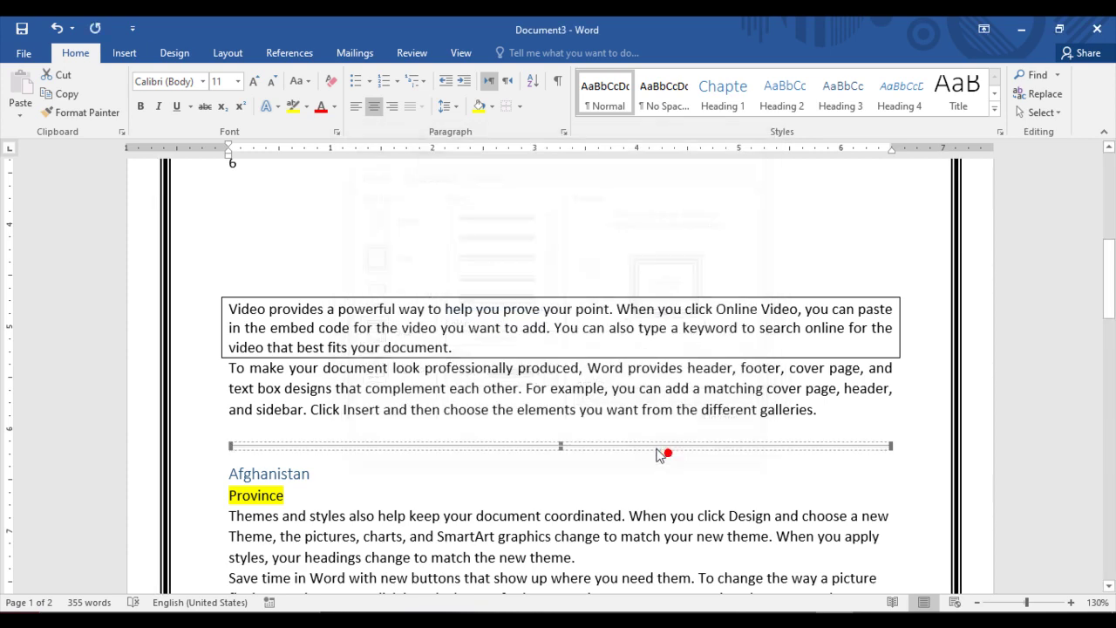
pyautogui.scroll(6, 868, 245)
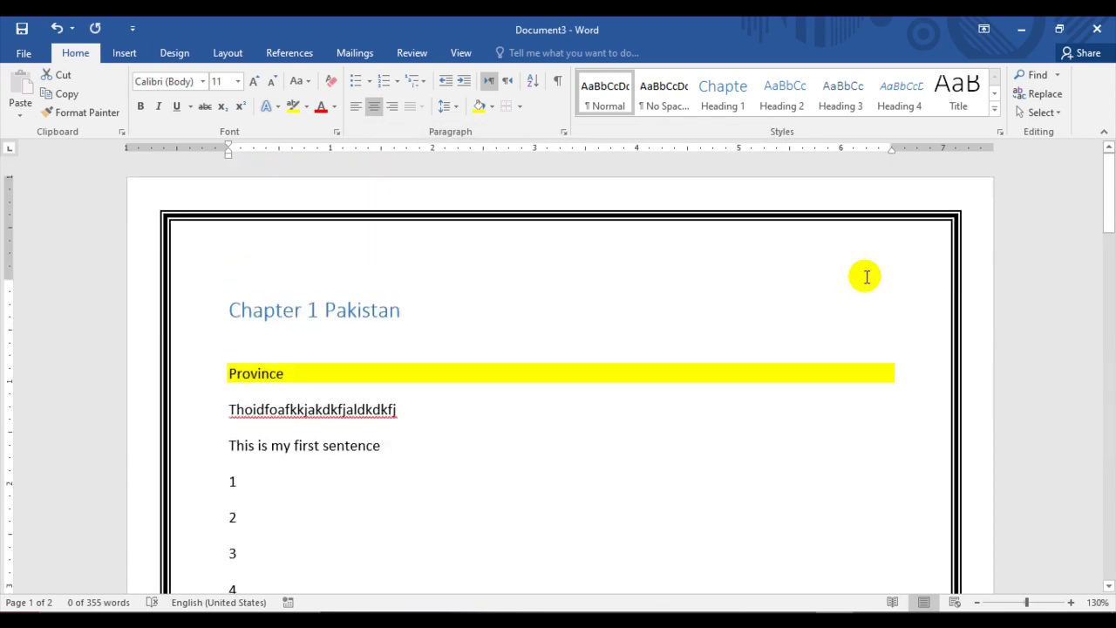
pyautogui.keyDown('ctrl'); pyautogui.scroll(-4, 771, 308); pyautogui.keyUp('ctrl')
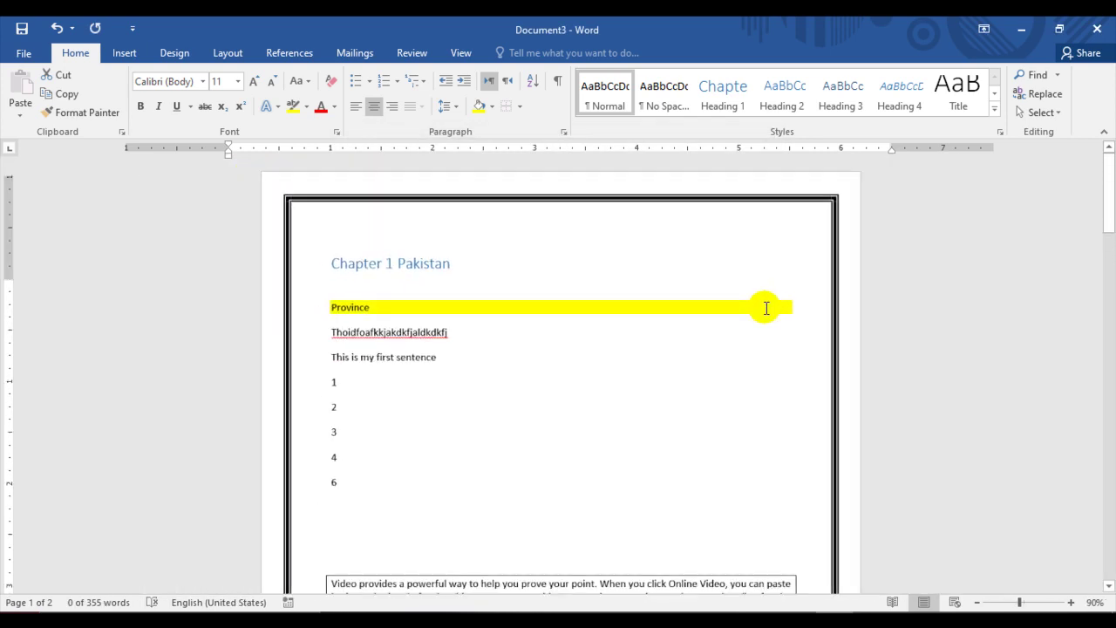
pyautogui.keyDown('ctrl'); pyautogui.scroll(-1, 766, 307); pyautogui.keyUp('ctrl')
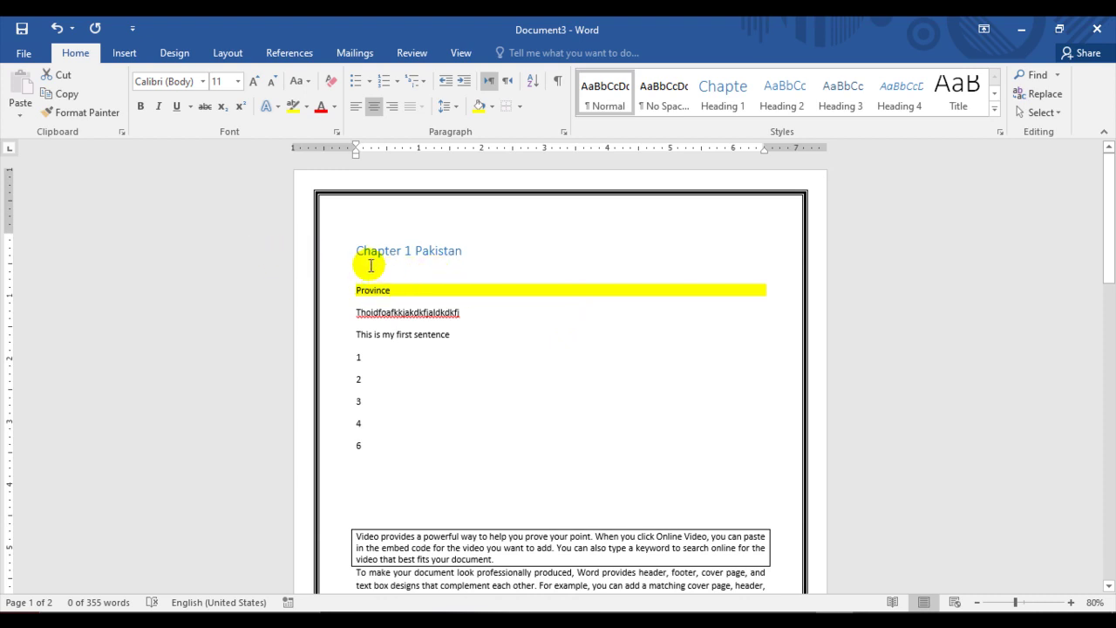
# - Apply a 14 pt box page border with the white-flowers-on-black art to the whole document
pyautogui.click(522, 107)
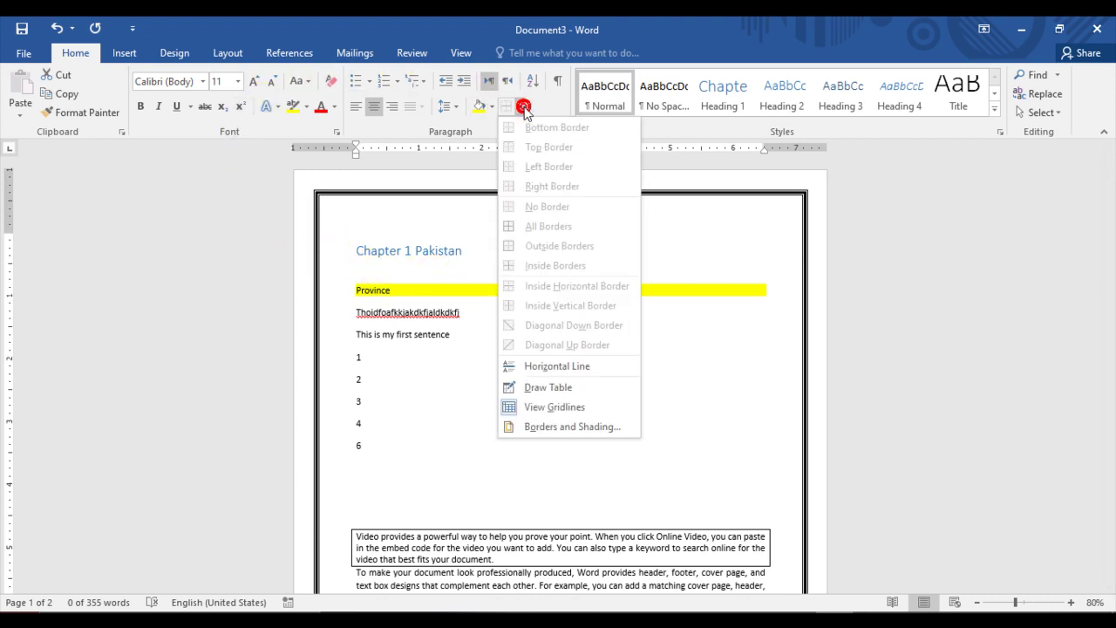
pyautogui.click(544, 428)
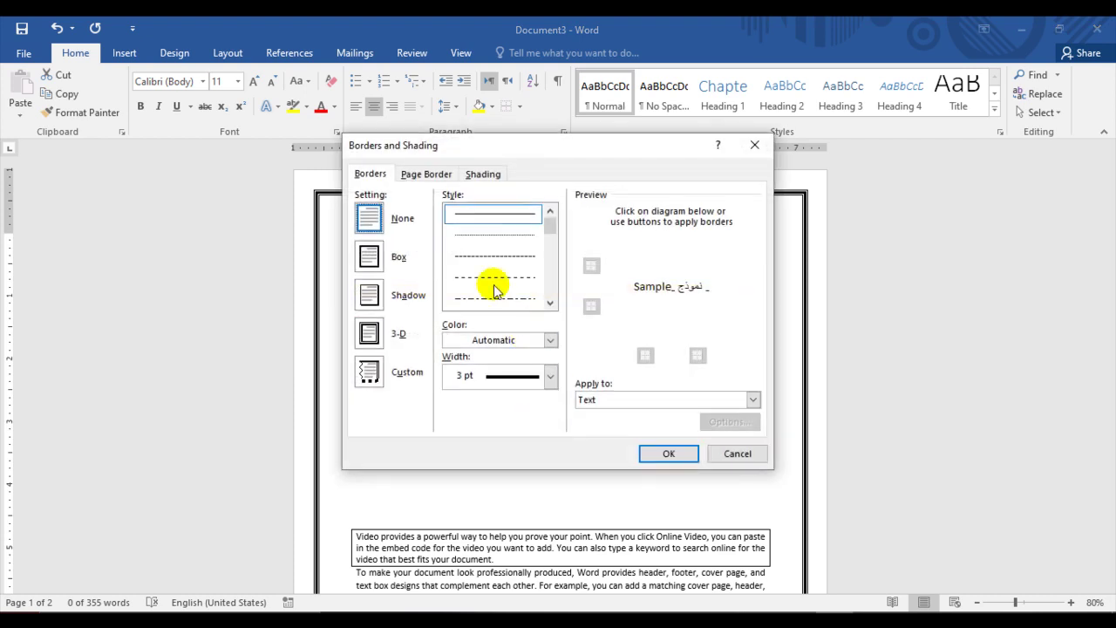
pyautogui.click(429, 174)
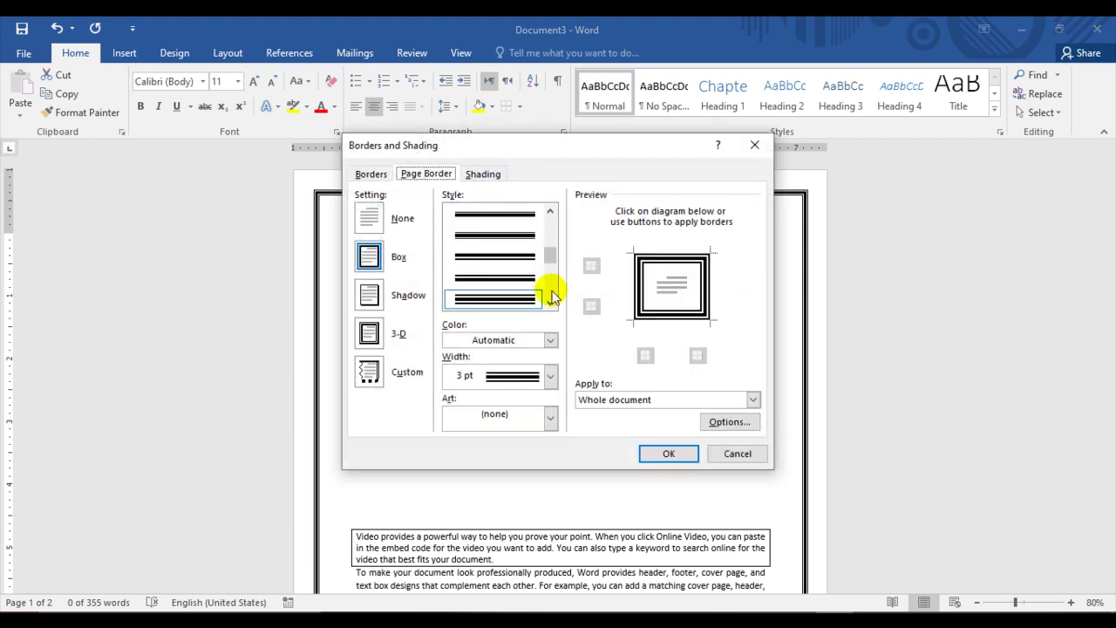
pyautogui.moveTo(549, 254); pyautogui.dragTo(551, 278)
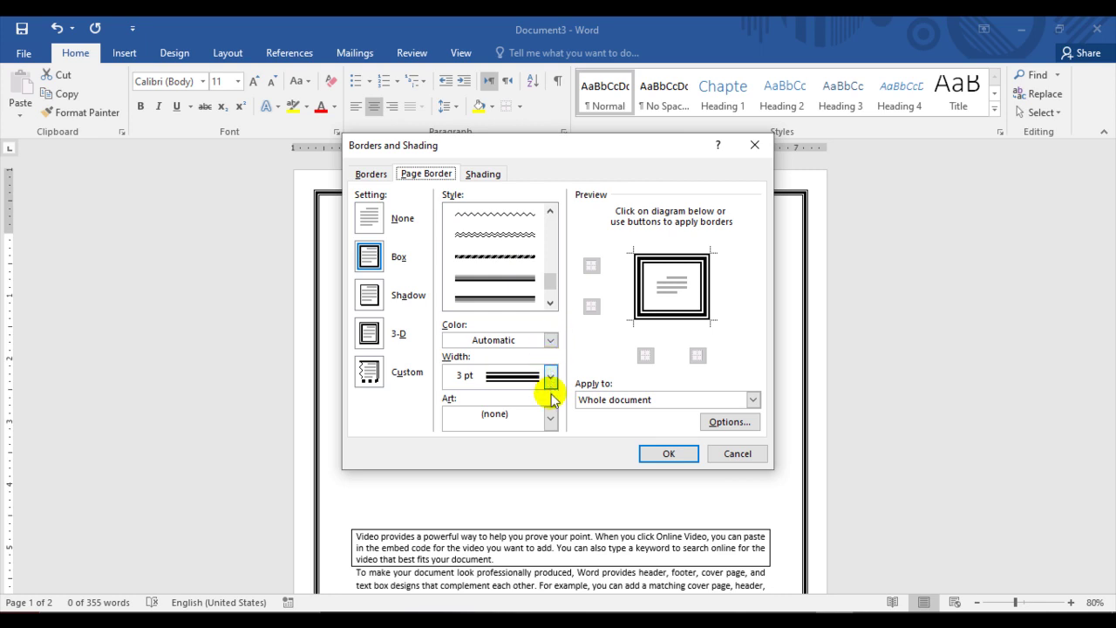
pyautogui.click(550, 420)
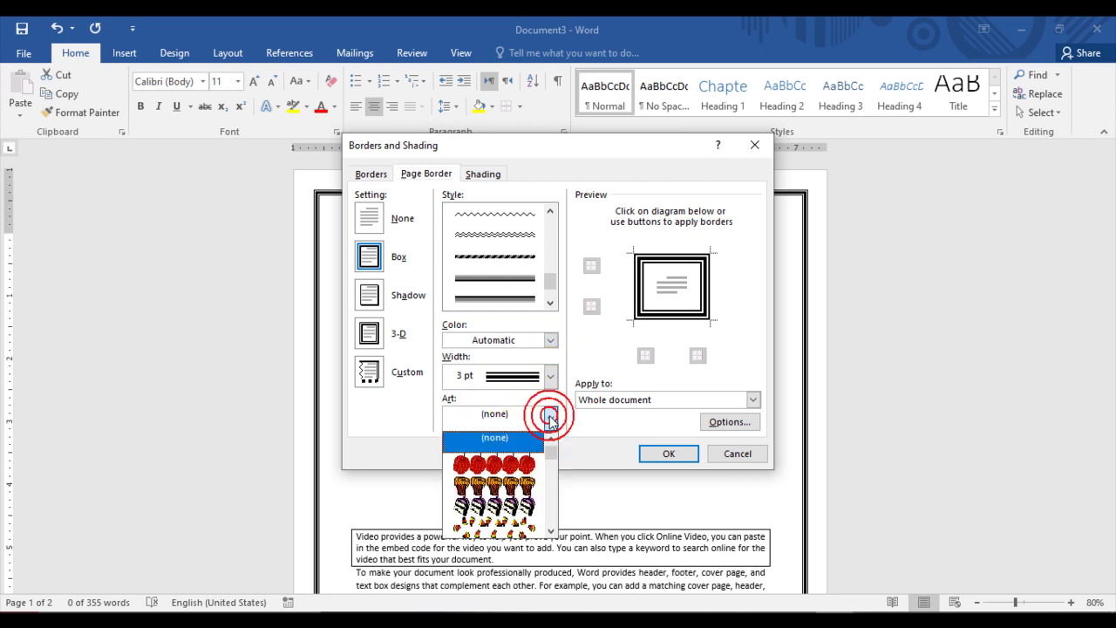
pyautogui.scroll(-1, 519, 471)
pyautogui.scroll(-6, 514, 475)
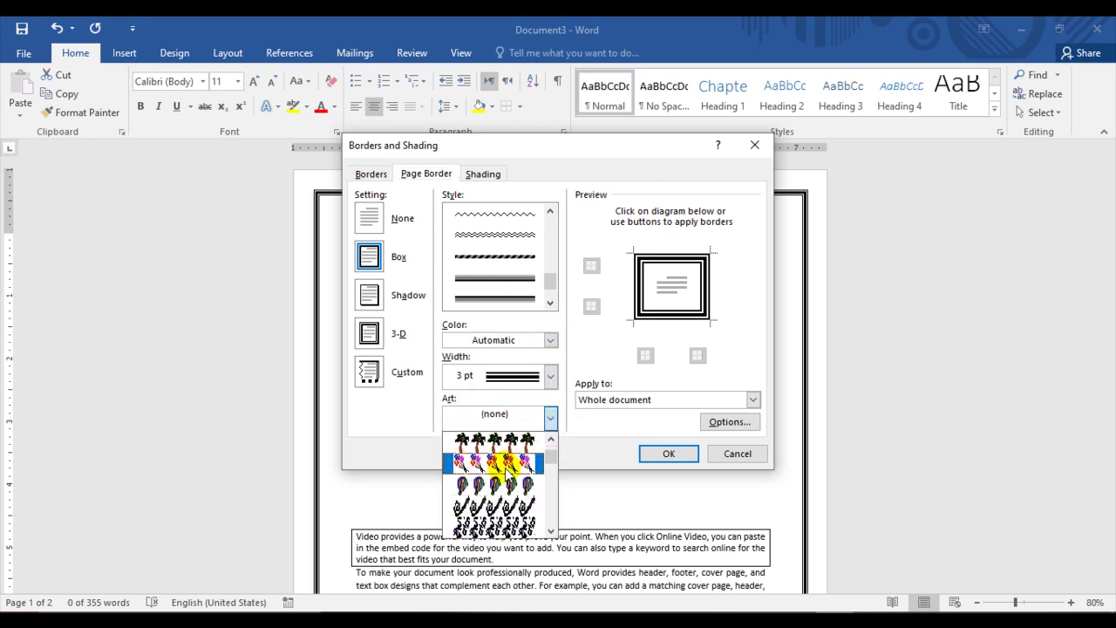
pyautogui.scroll(-4, 493, 462)
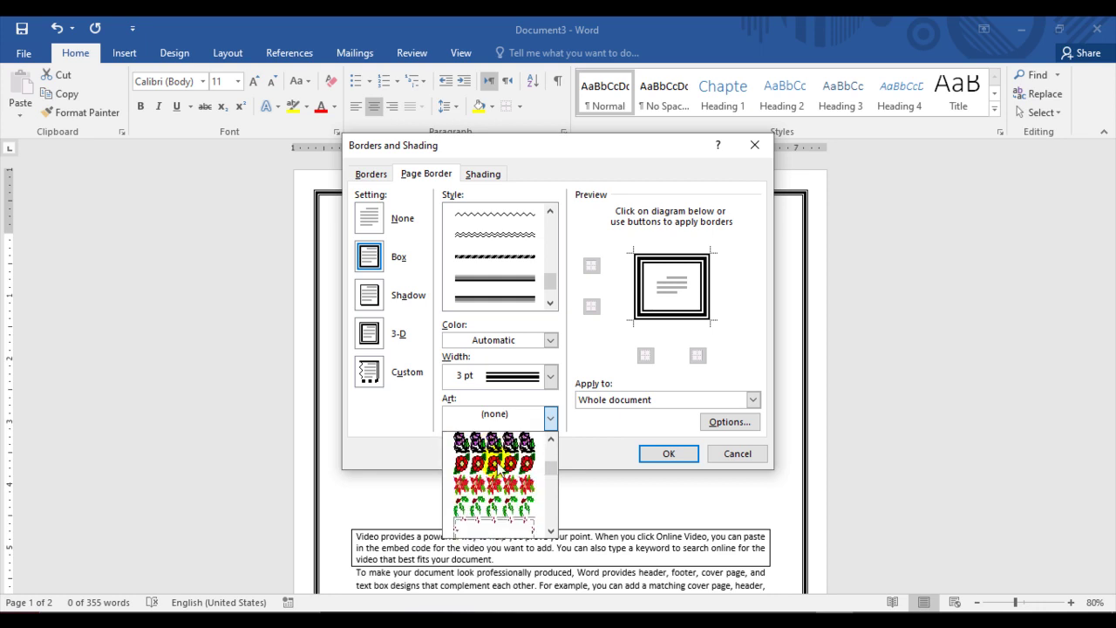
pyautogui.click(500, 460)
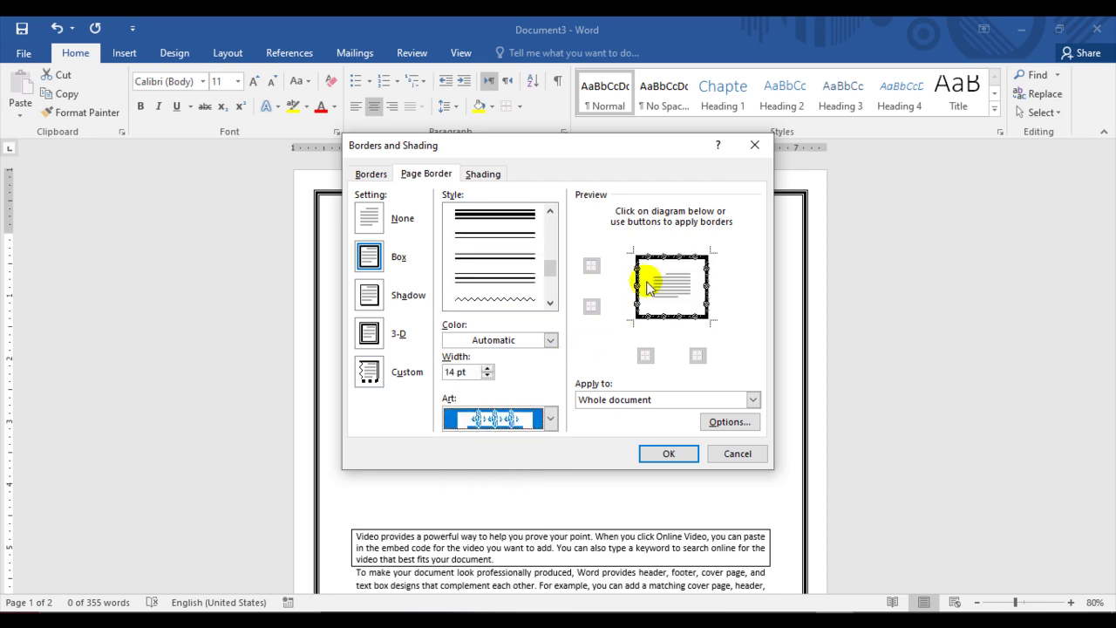
pyautogui.click(651, 448)
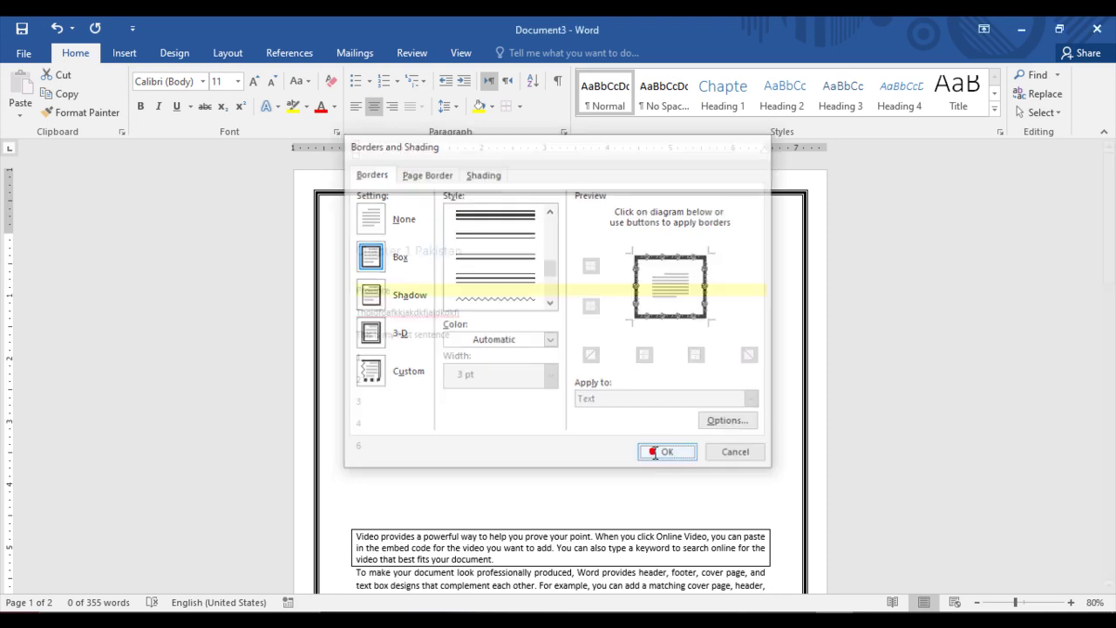
pyautogui.scroll(-6, 645, 459)
pyautogui.scroll(3, 723, 424)
pyautogui.scroll(4, 723, 425)
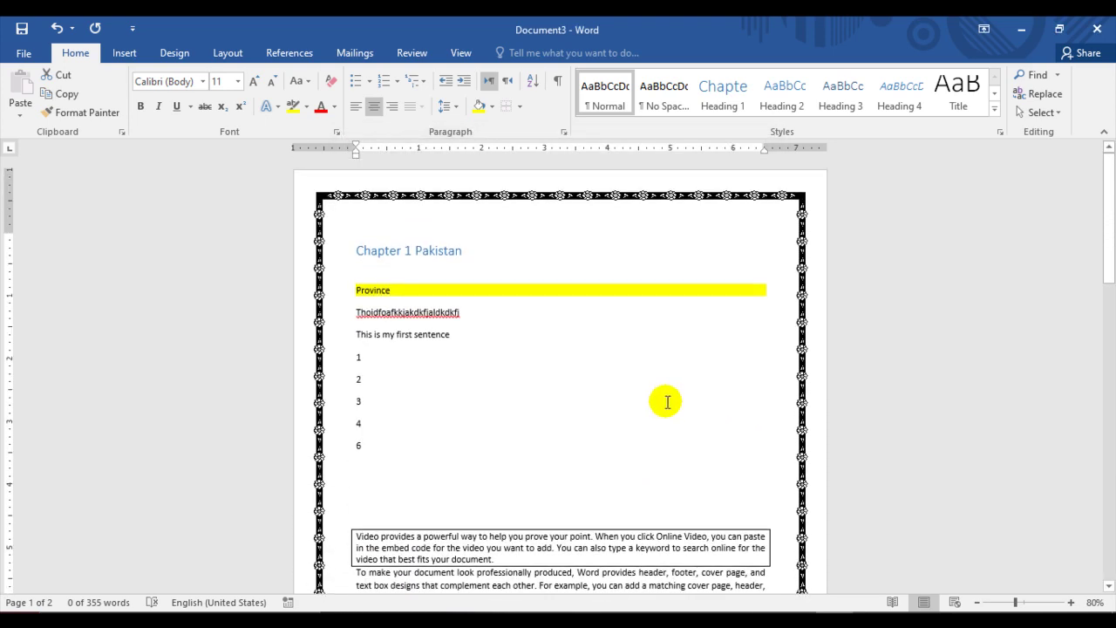
# - Replace the page border's flower art with the 3 pt diagonally striped line style in the Borders and Shading settings
pyautogui.click(520, 108)
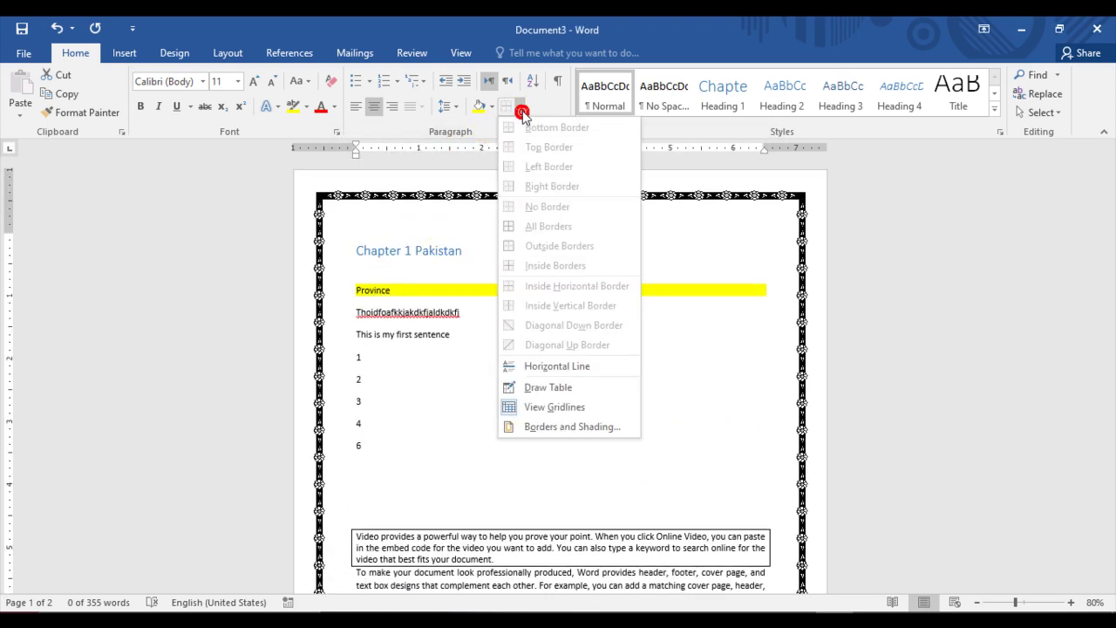
pyautogui.click(560, 427)
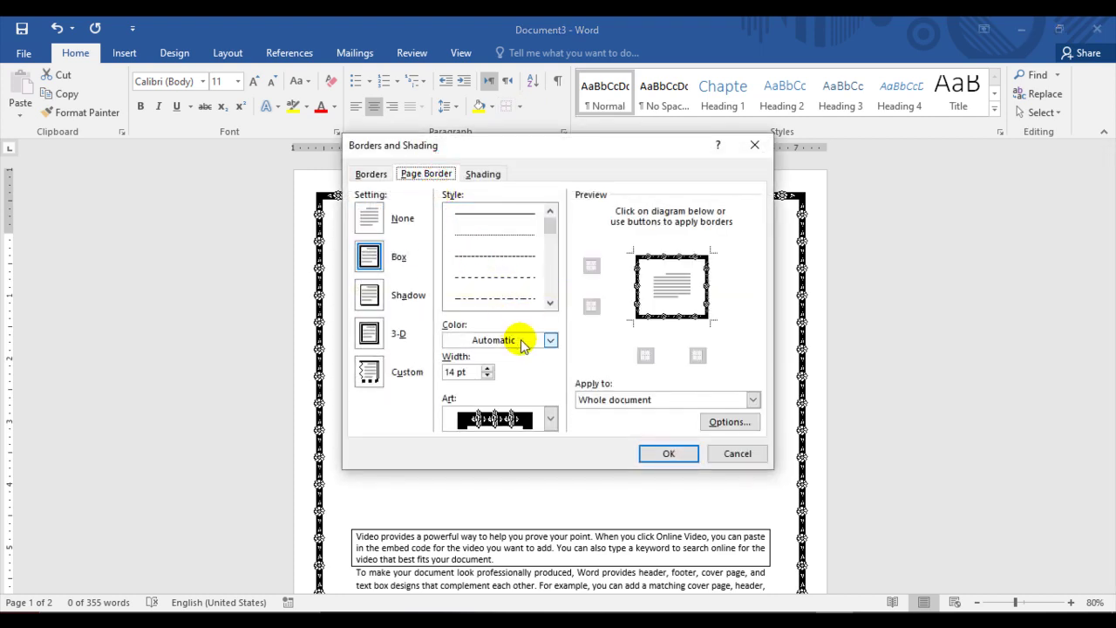
pyautogui.moveTo(550, 229); pyautogui.dragTo(548, 288)
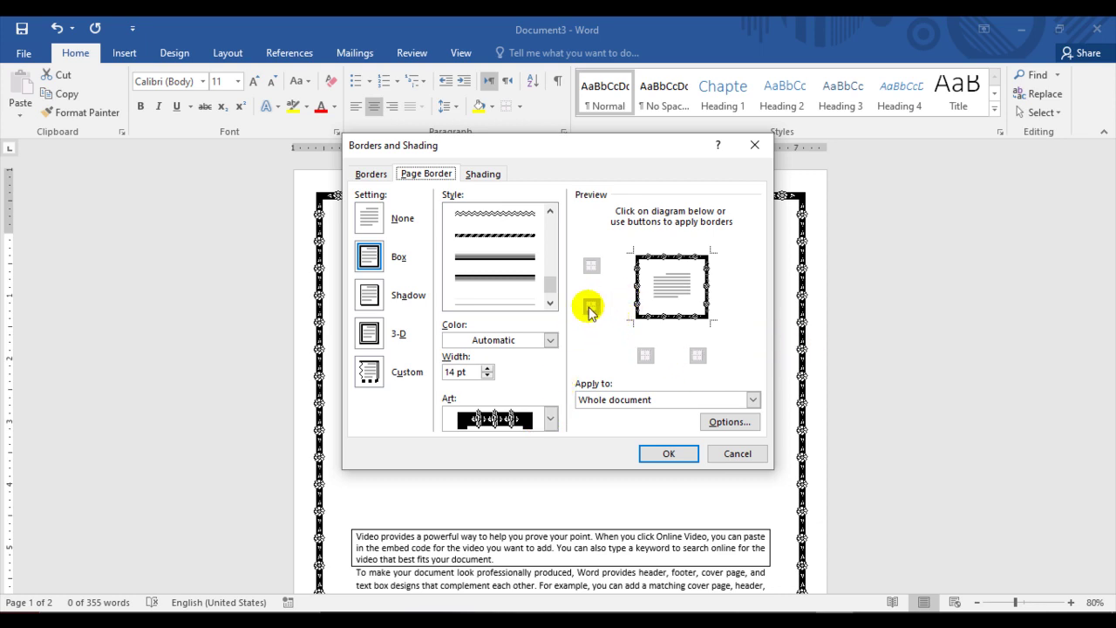
pyautogui.click(650, 354)
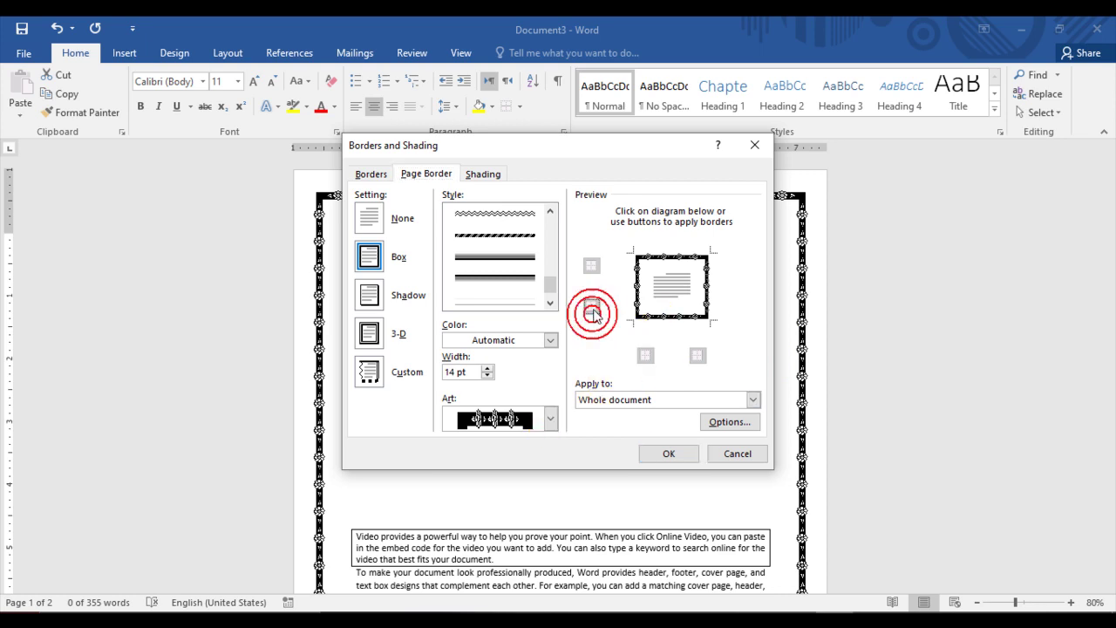
pyautogui.click(511, 234)
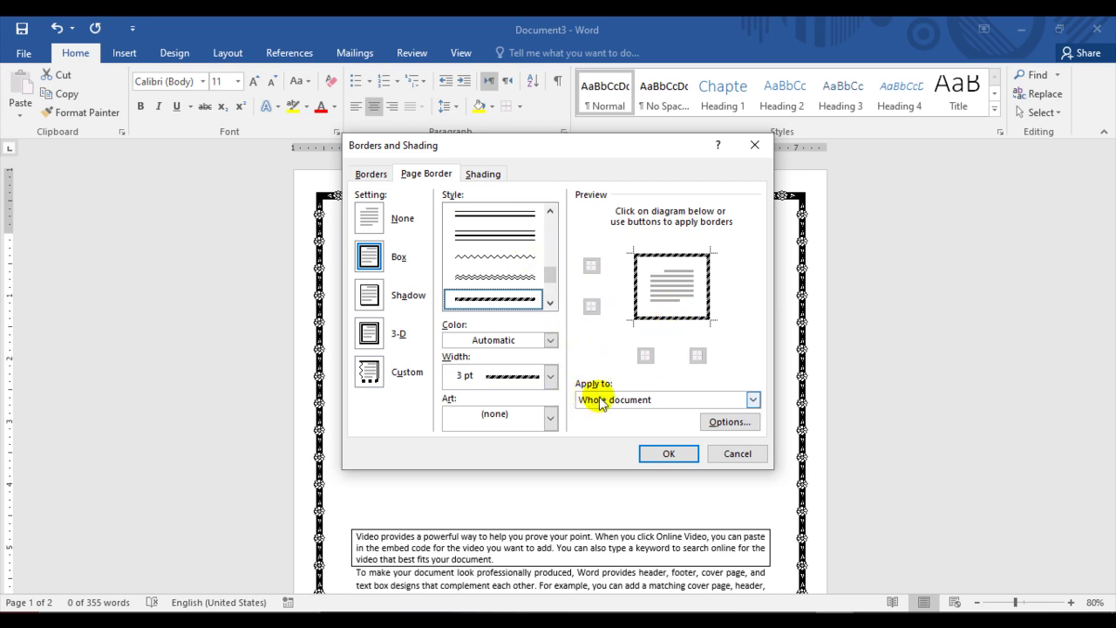
# - Try the page border's scope options, apply it to "This section - All except first page", and check both pages
pyautogui.click(753, 399)
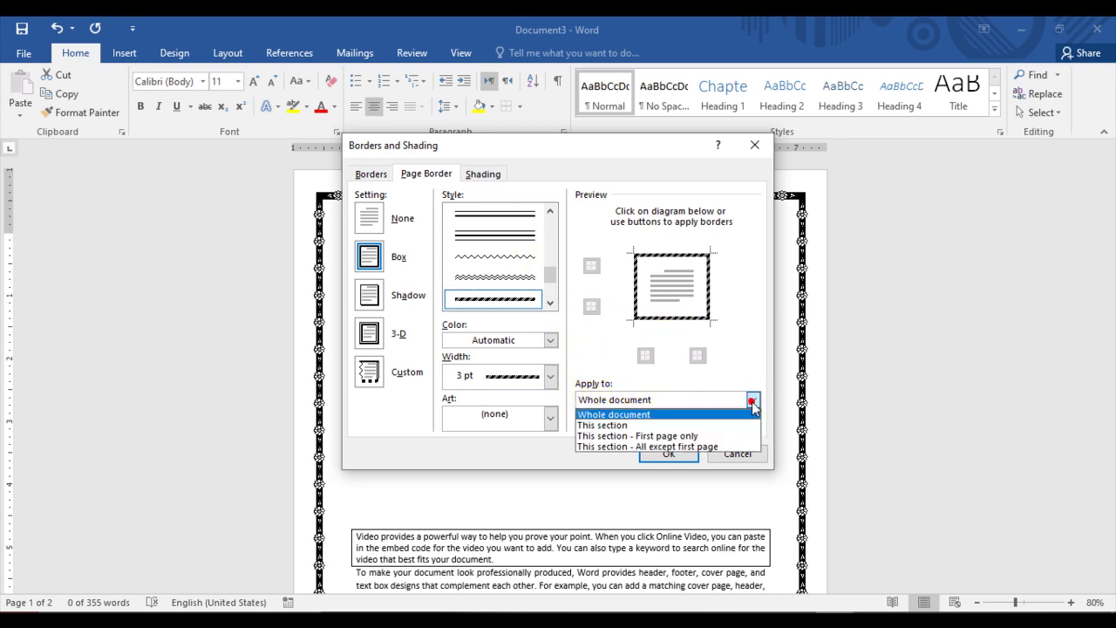
pyautogui.click(626, 426)
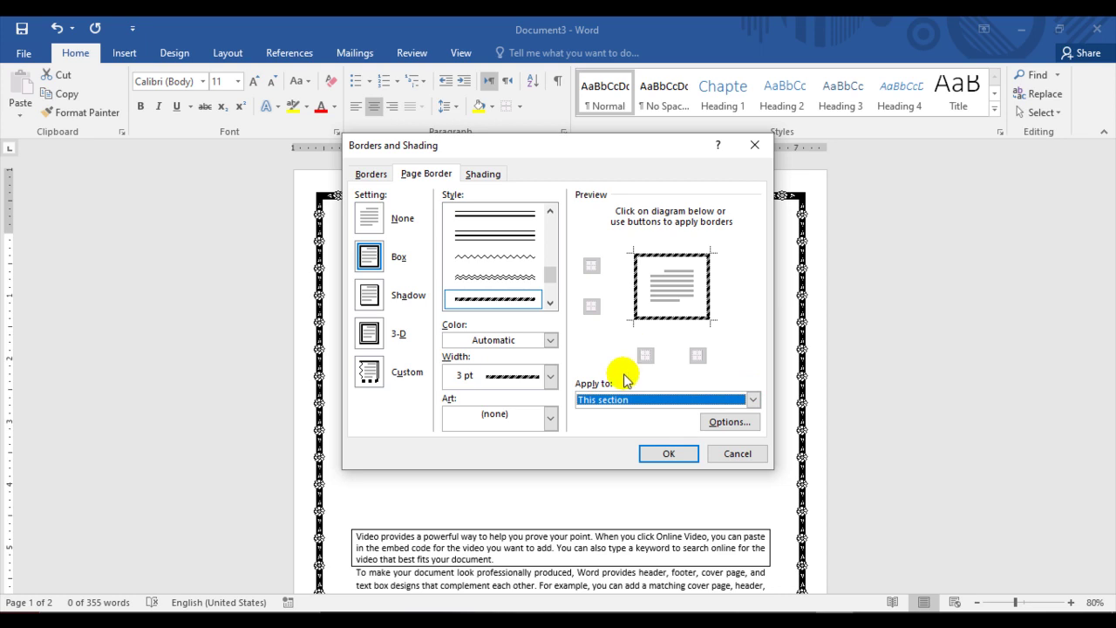
pyautogui.click(753, 399)
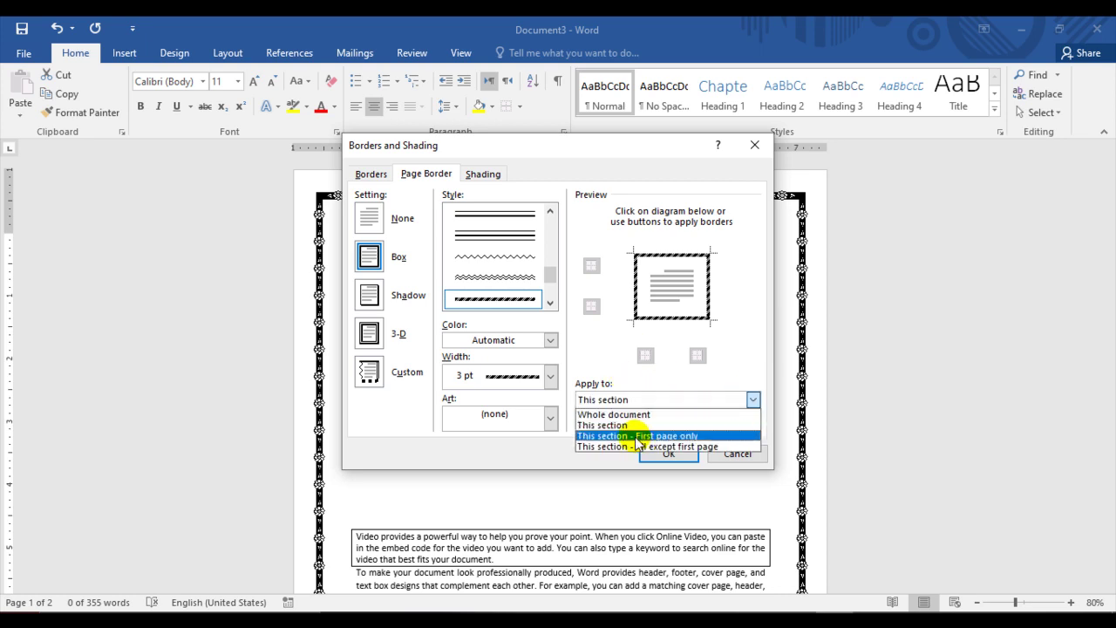
pyautogui.click(641, 436)
pyautogui.click(753, 399)
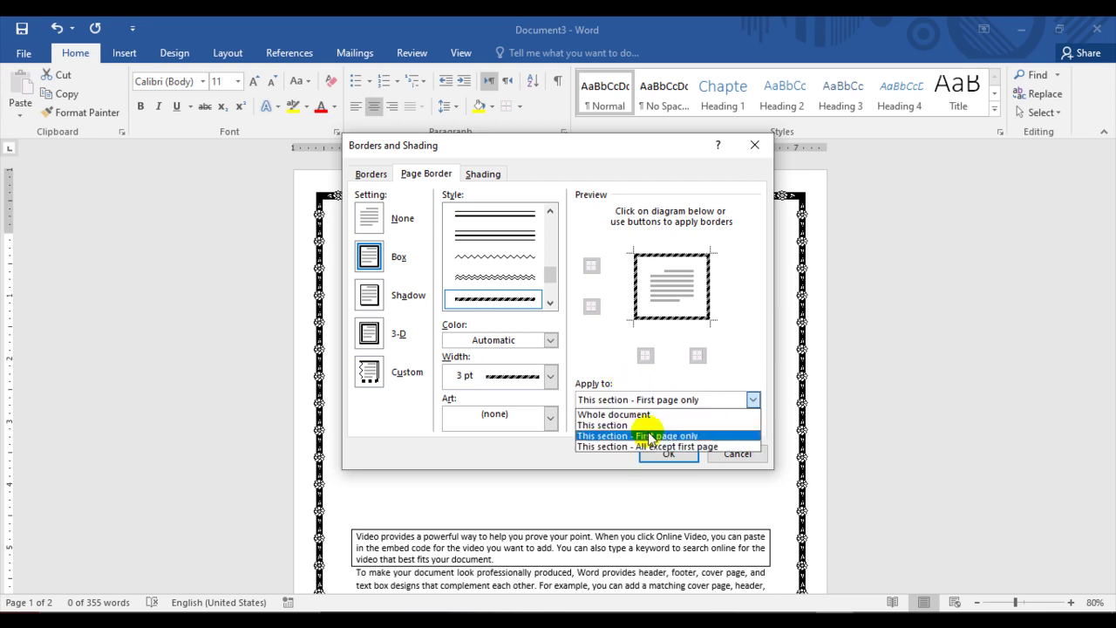
pyautogui.click(610, 446)
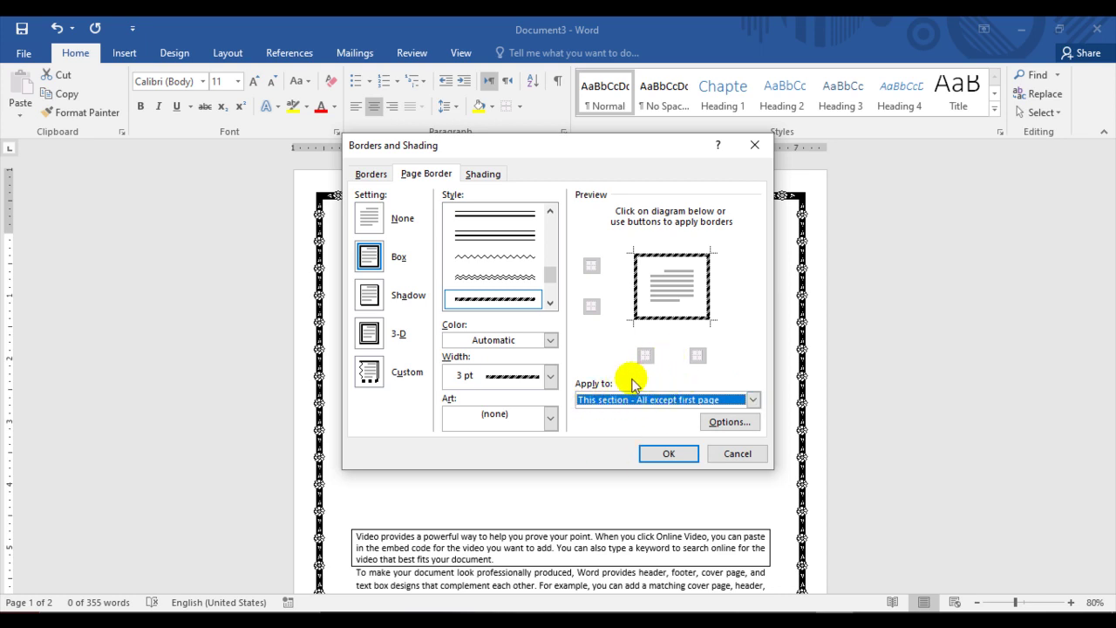
pyautogui.click(667, 453)
pyautogui.scroll(-5, 553, 428)
pyautogui.scroll(5, 542, 347)
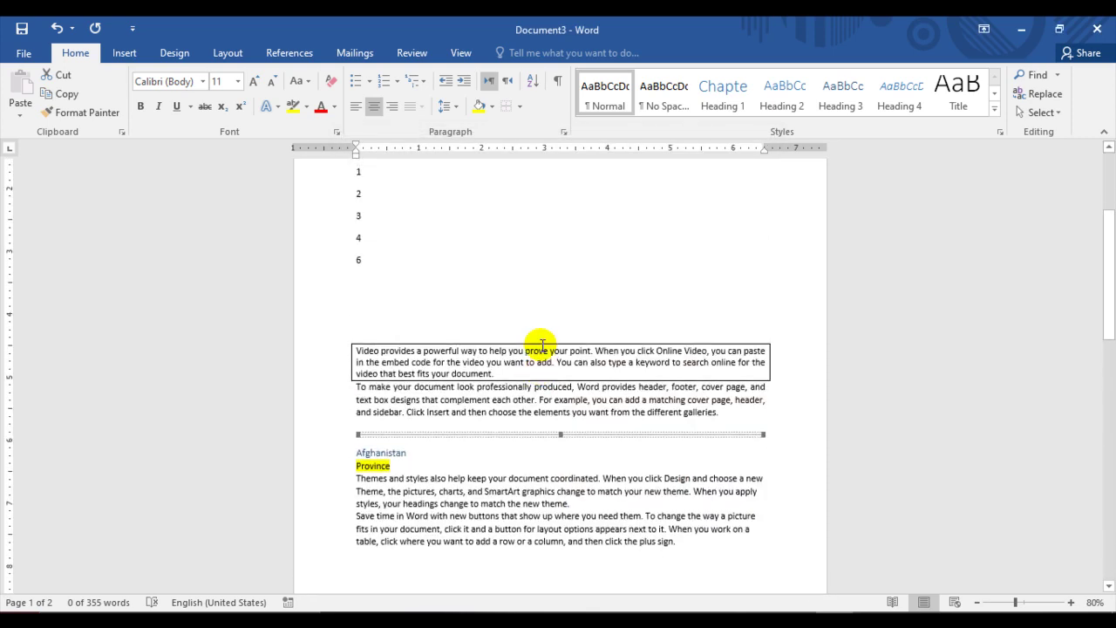
pyautogui.scroll(-5, 543, 349)
pyautogui.scroll(-10, 543, 347)
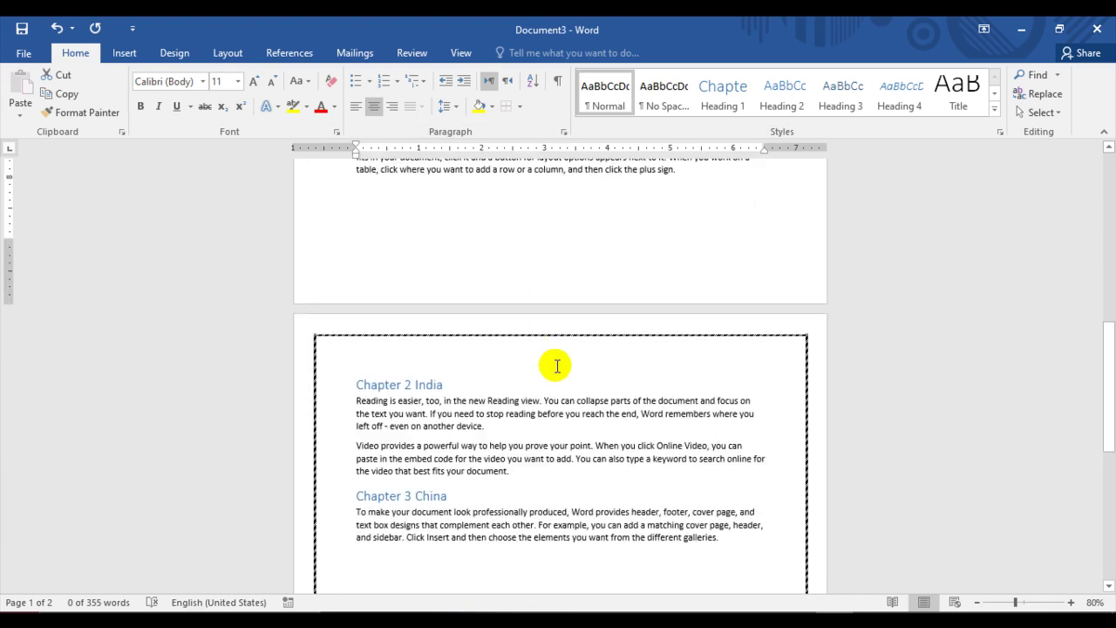
pyautogui.scroll(-3, 641, 360)
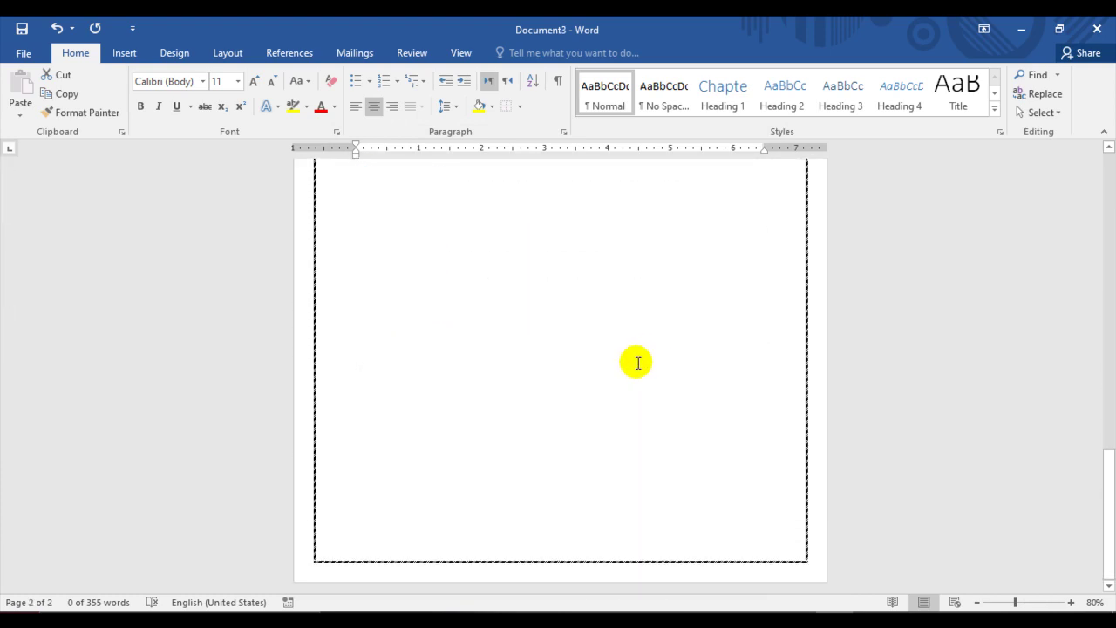
pyautogui.scroll(10, 639, 360)
pyautogui.scroll(1, 619, 349)
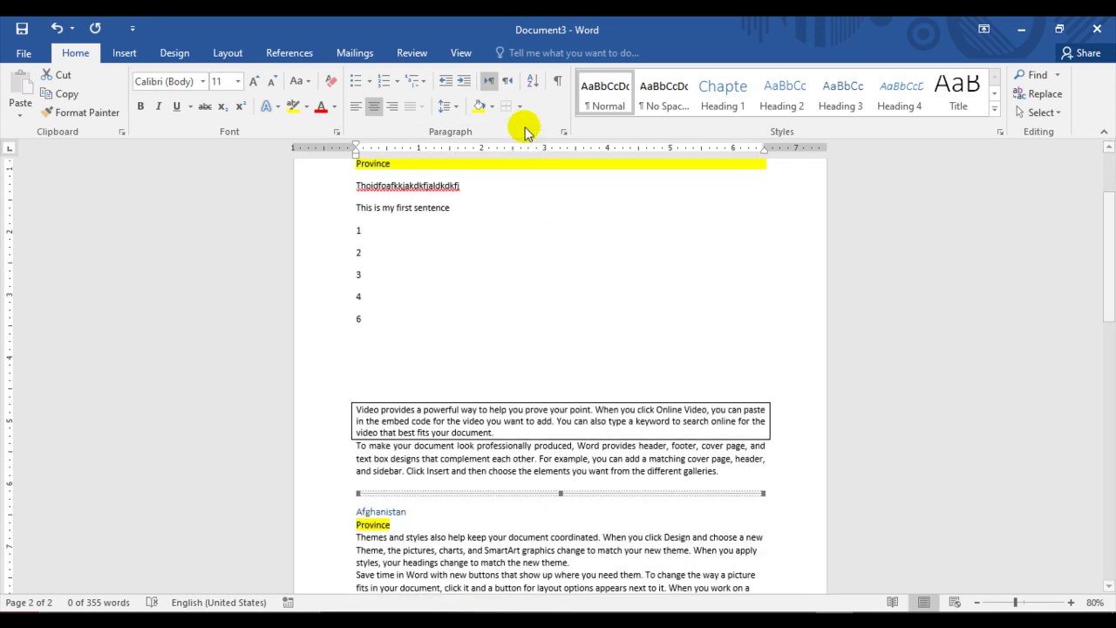
# - Choose a light blue shading fill for the selected horizontal line above the "Afghanistan" heading
pyautogui.click(519, 106)
pyautogui.click(535, 425)
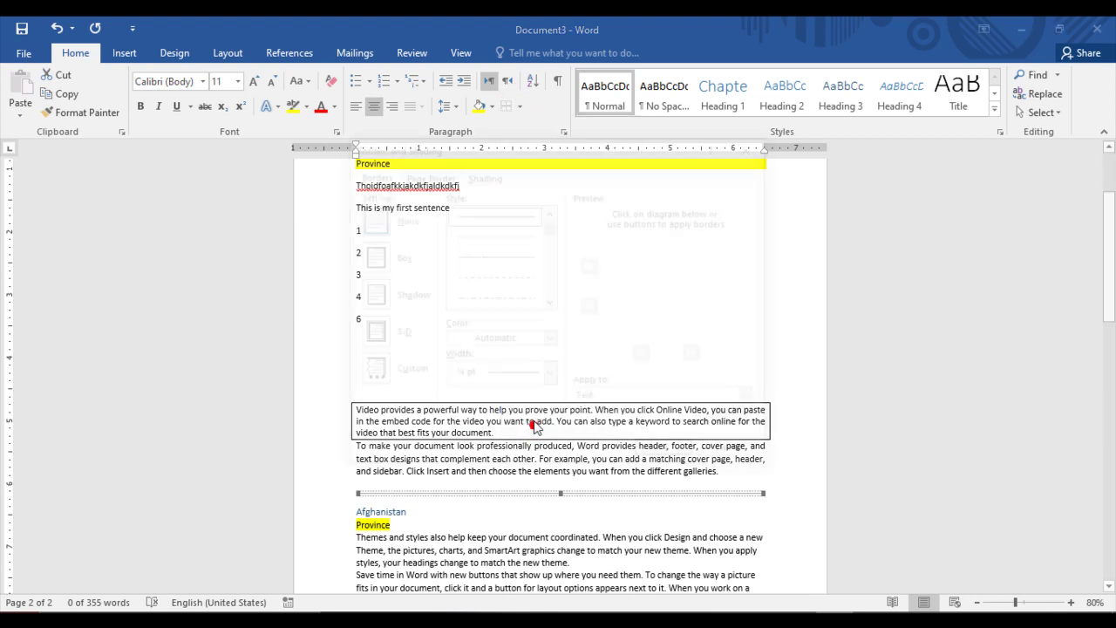
pyautogui.click(482, 174)
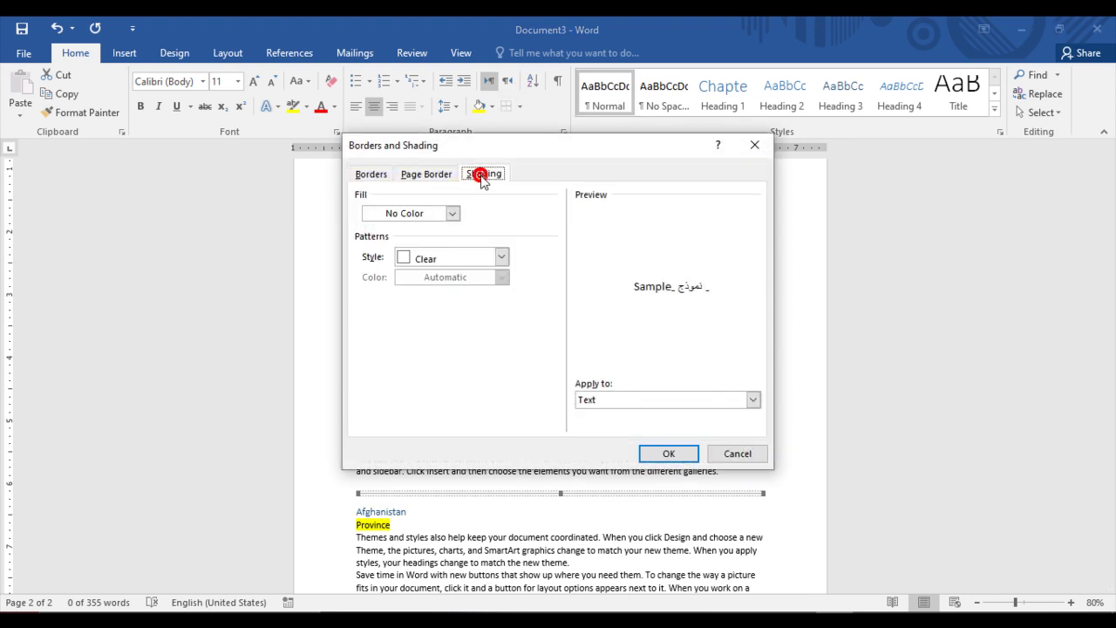
pyautogui.moveTo(580, 145); pyautogui.dragTo(616, 178)
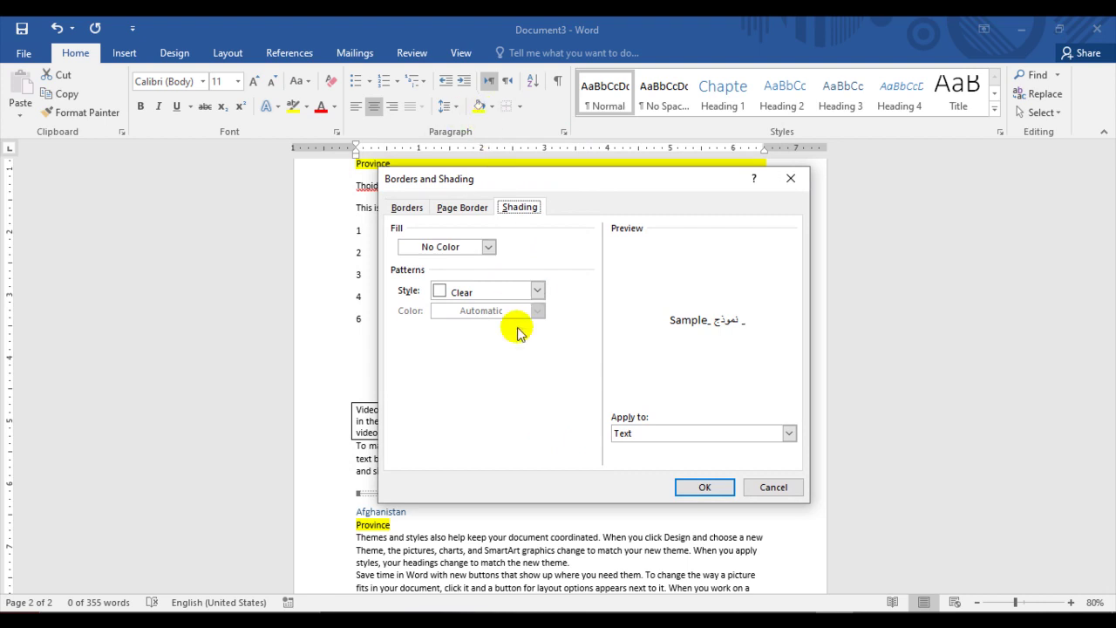
pyautogui.click(489, 247)
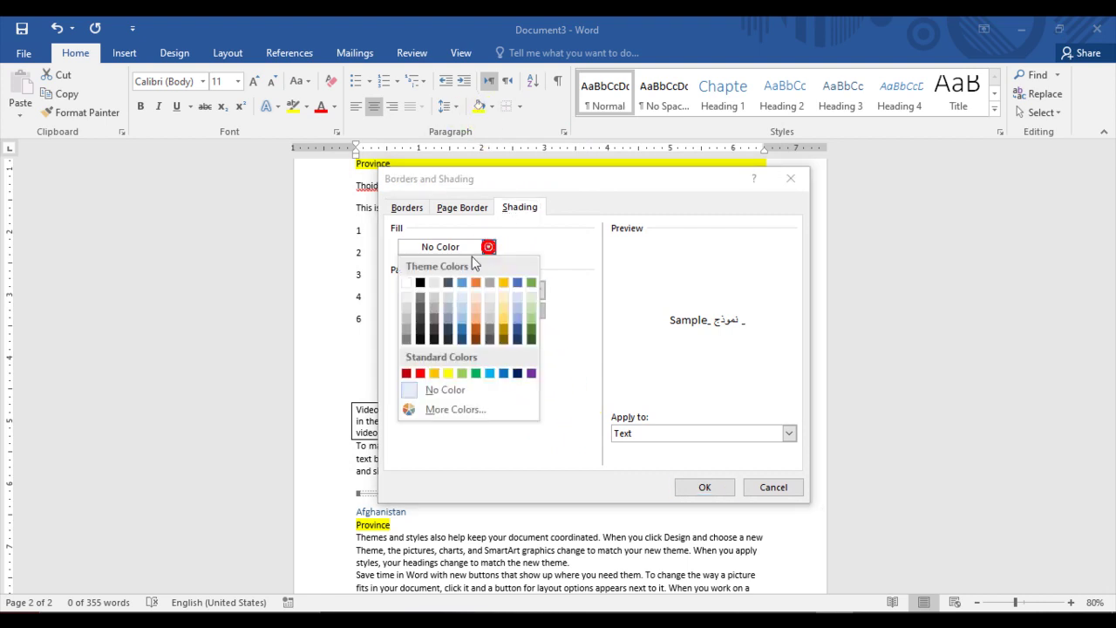
pyautogui.click(461, 319)
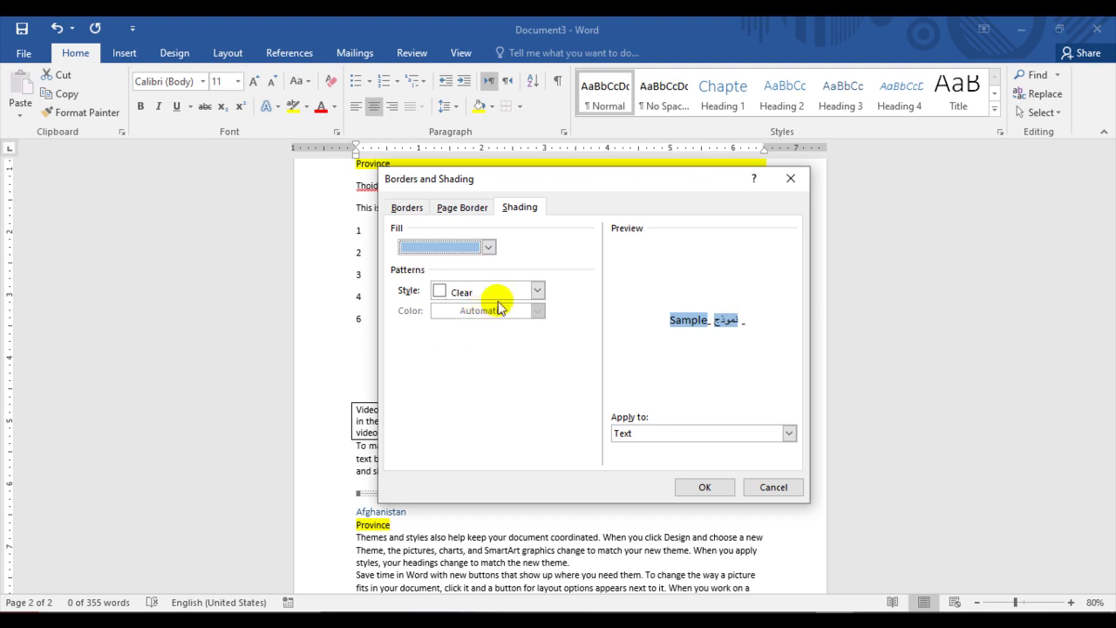
# - Set the shading pattern to 12.5% in green and apply the shading to the horizontal line
pyautogui.click(537, 290)
pyautogui.click(486, 365)
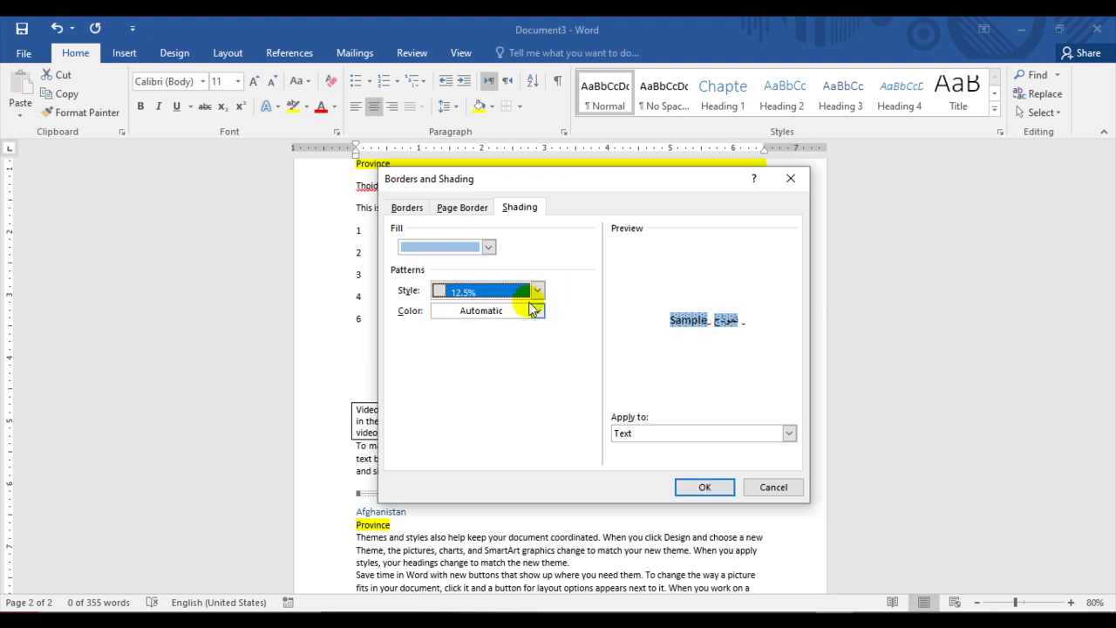
pyautogui.click(536, 312)
pyautogui.click(508, 456)
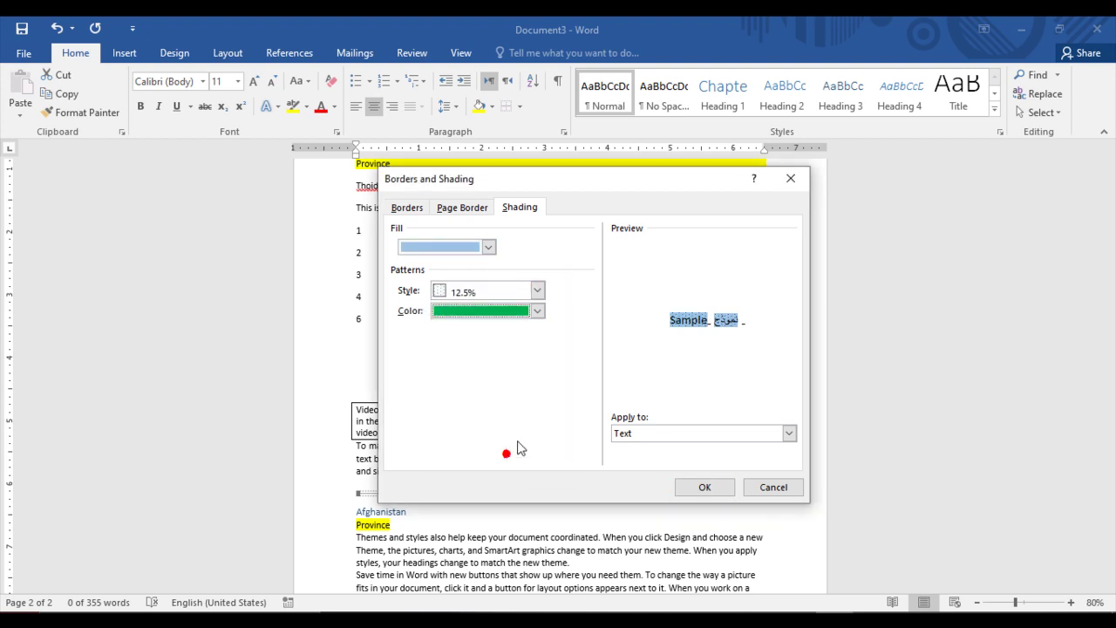
pyautogui.click(701, 487)
pyautogui.scroll(-2, 588, 470)
pyautogui.scroll(5, 598, 460)
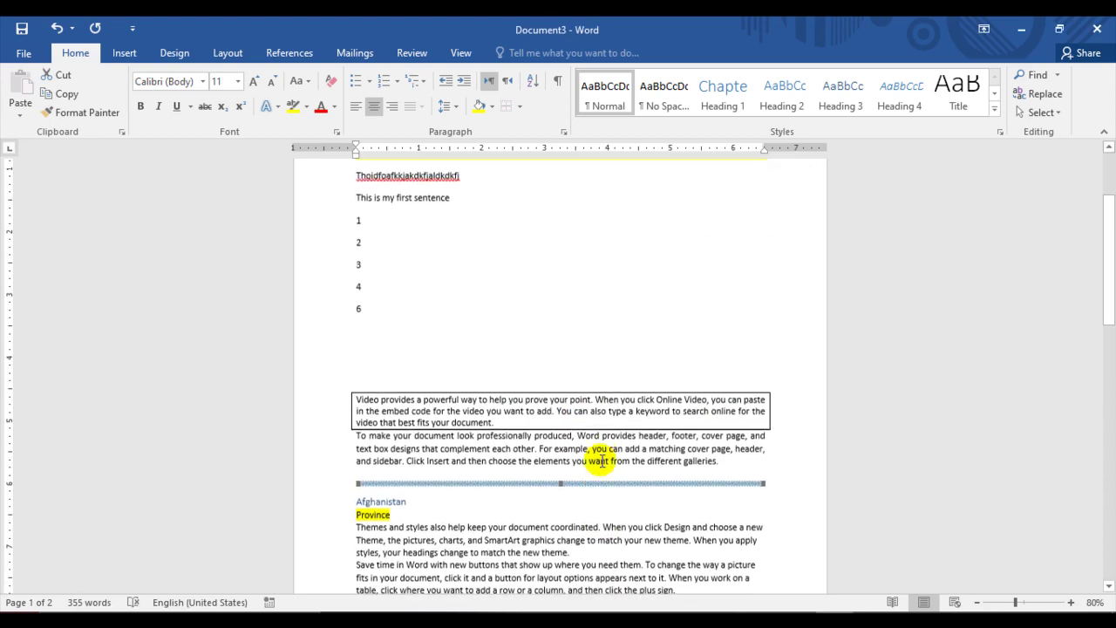
# - Choose a light blue shading fill for the "Video provides a powerful way" paragraph under the "Chapter 2 India" heading
pyautogui.scroll(-6, 598, 453)
pyautogui.scroll(-5, 598, 448)
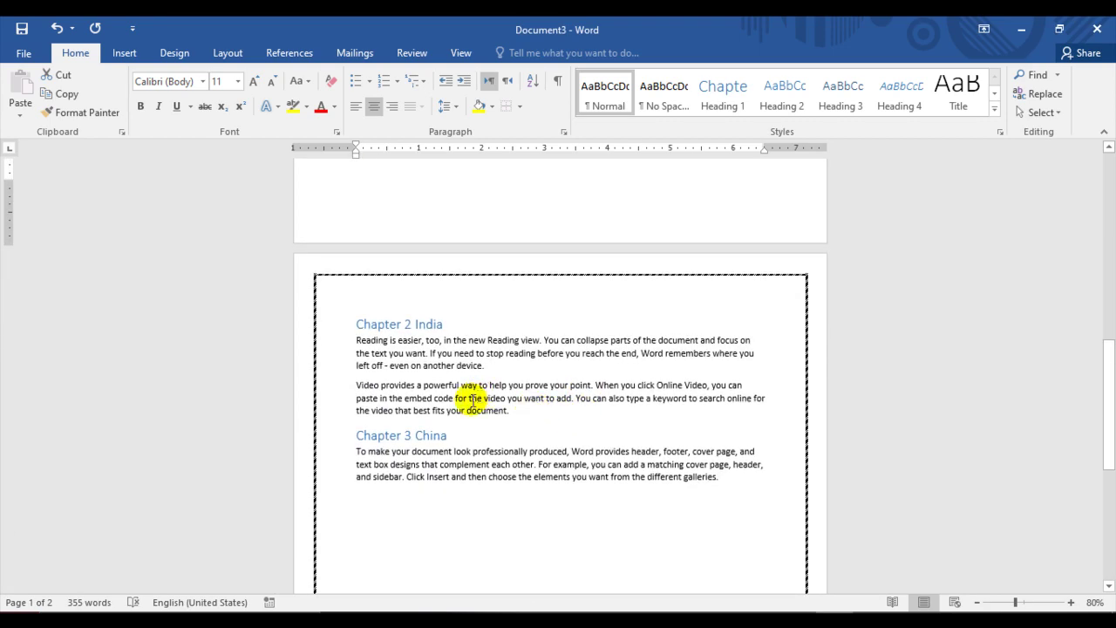
pyautogui.click(471, 398)
pyautogui.tripleClick(358, 391)
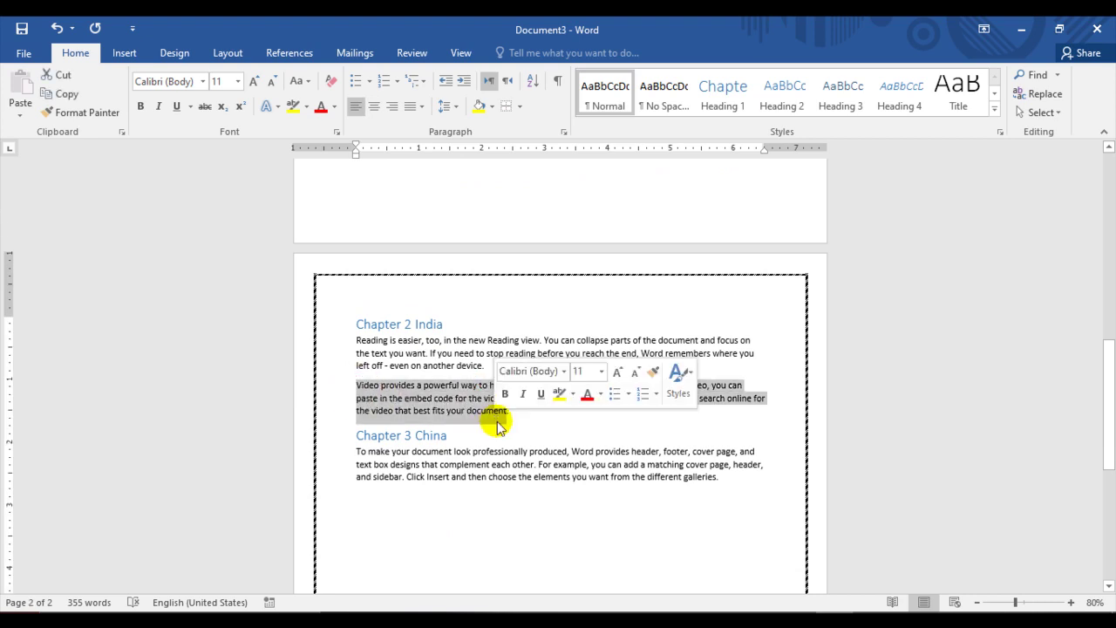
pyautogui.click(522, 107)
pyautogui.click(523, 426)
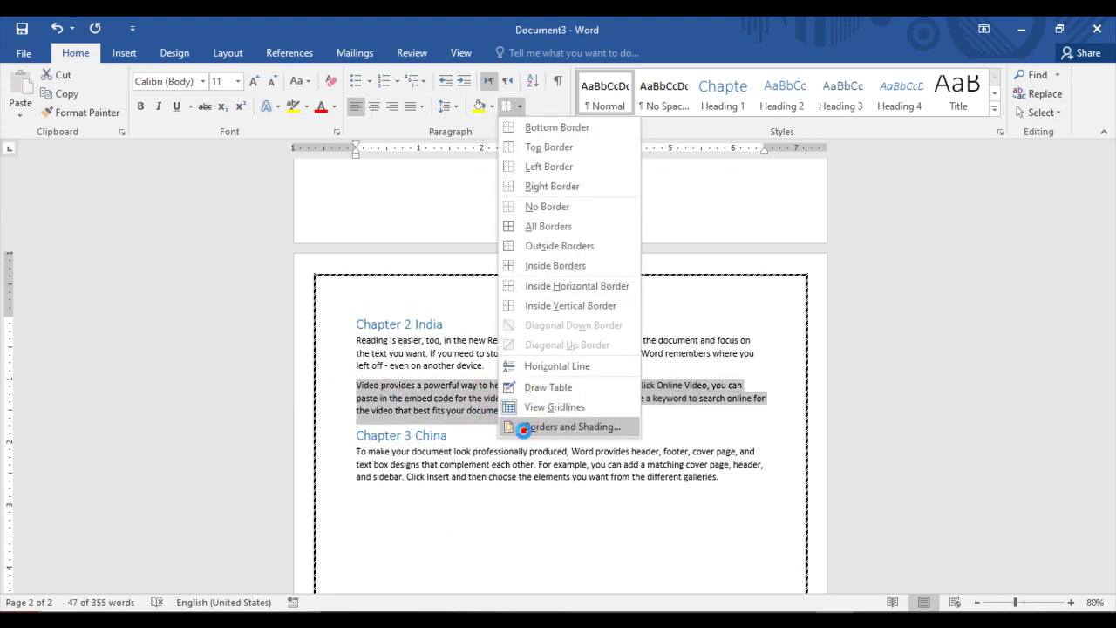
pyautogui.click(520, 207)
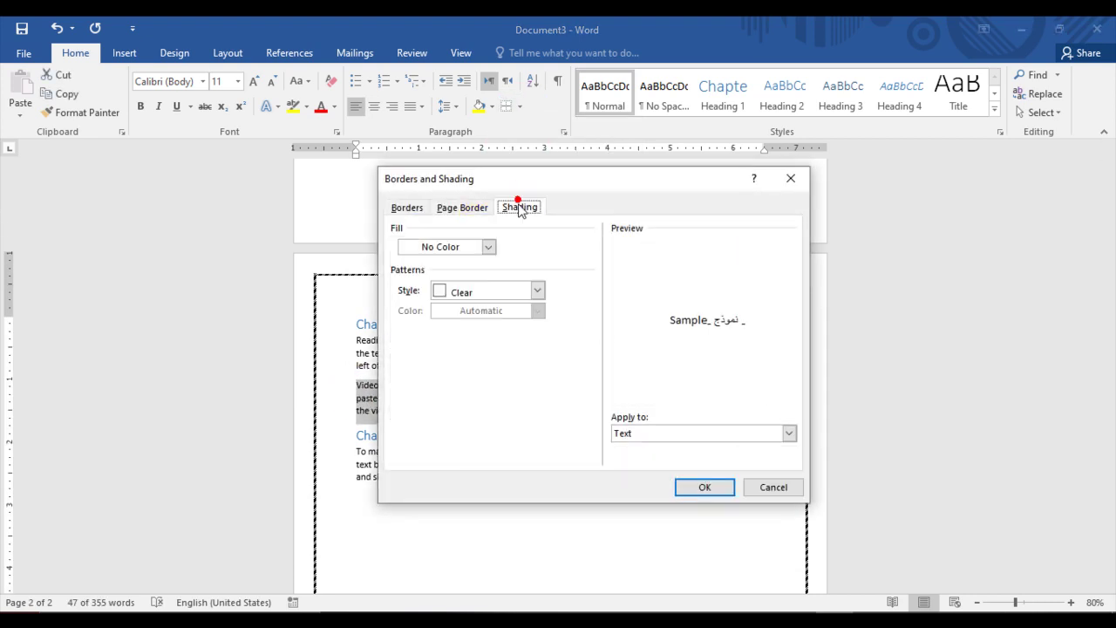
pyautogui.click(487, 245)
pyautogui.click(464, 326)
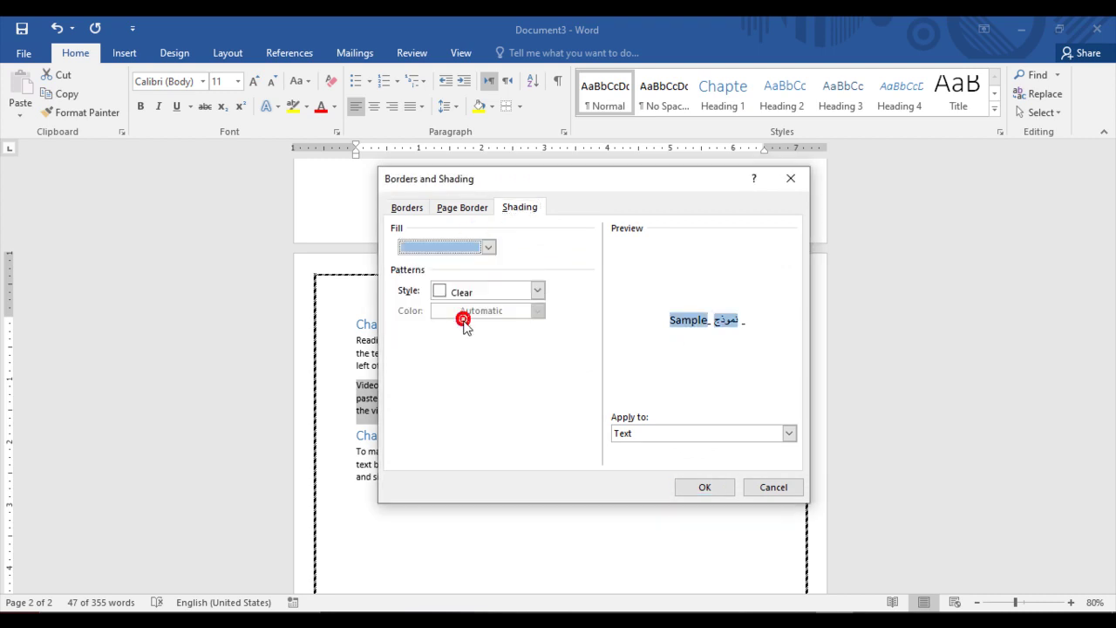
# - Set the paragraph's shading pattern to the 15% style in yellow
pyautogui.click(539, 291)
pyautogui.click(458, 381)
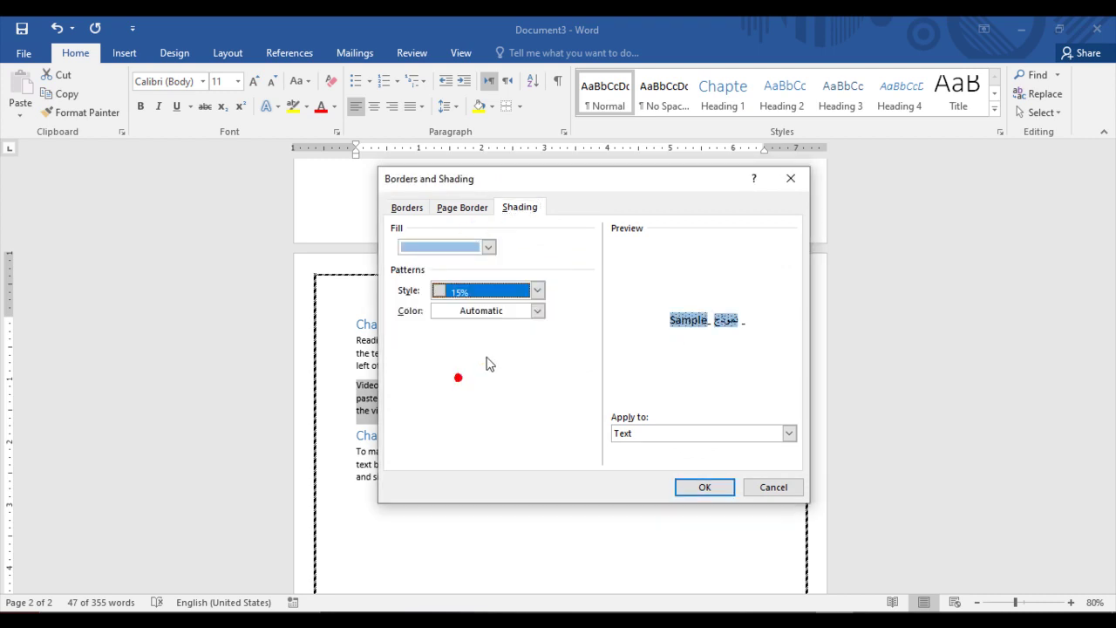
pyautogui.click(538, 311)
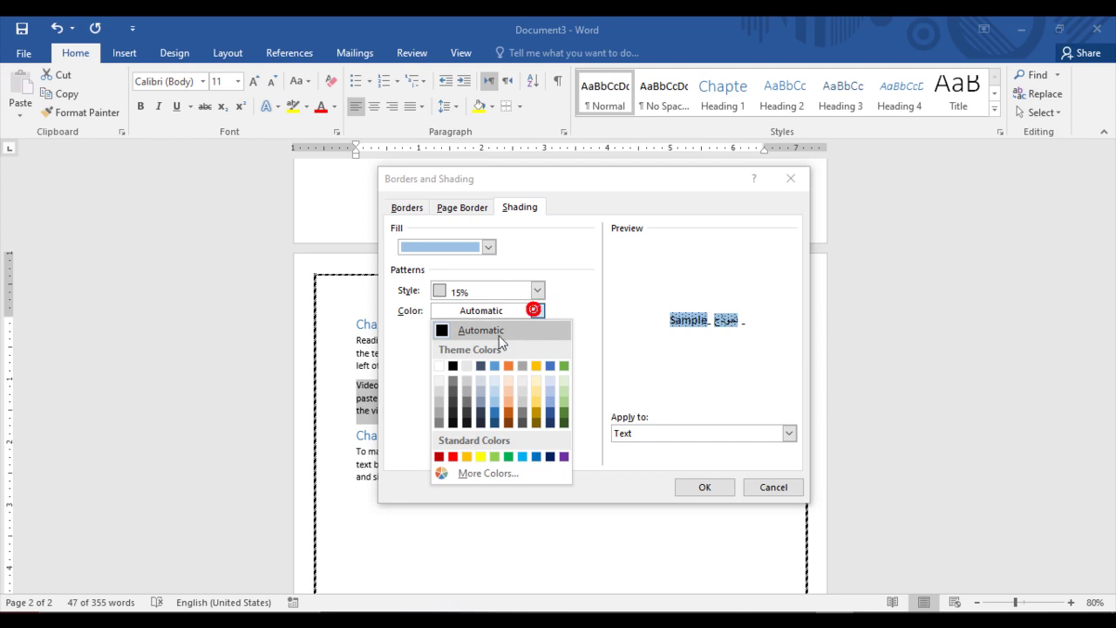
pyautogui.click(482, 457)
# - Change the shading fill to standard red and apply the shading to the selected text
pyautogui.click(489, 248)
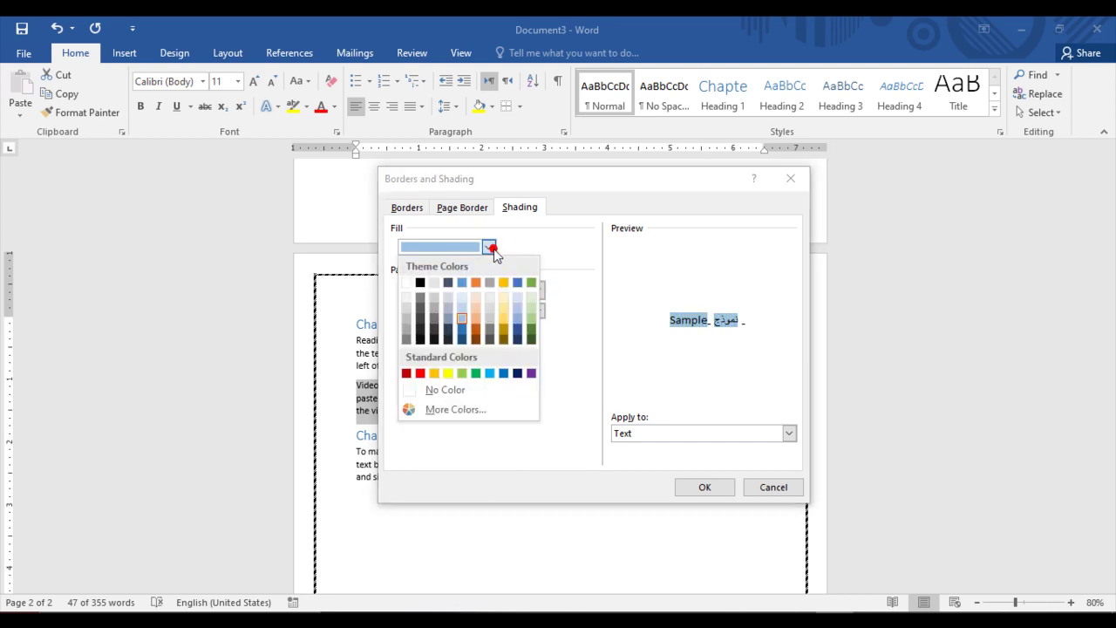
pyautogui.click(419, 373)
pyautogui.click(688, 485)
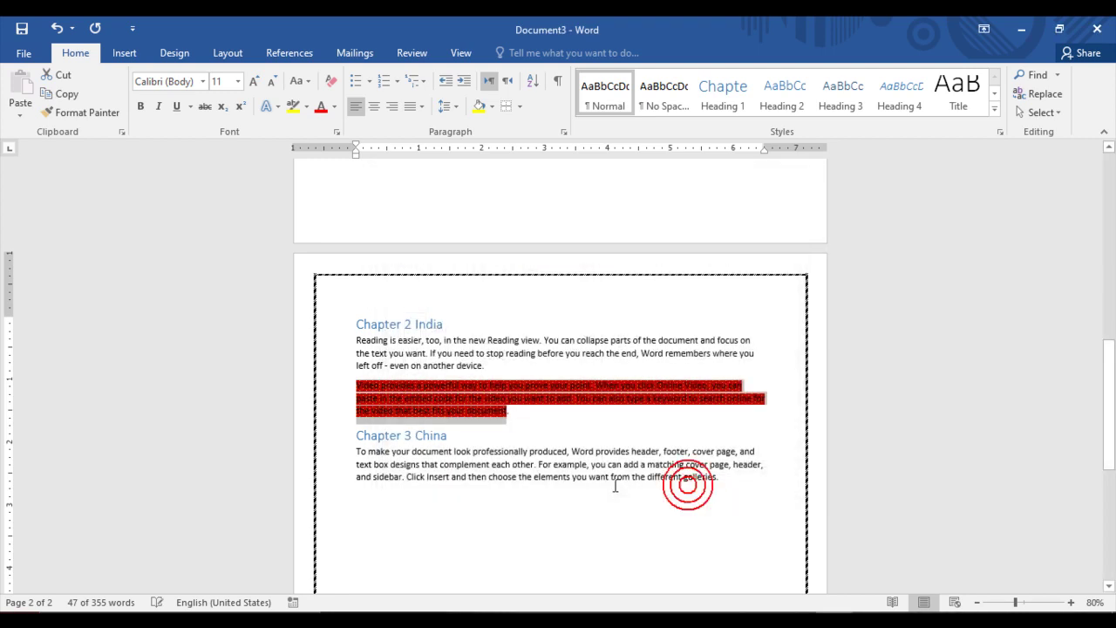
pyautogui.click(528, 436)
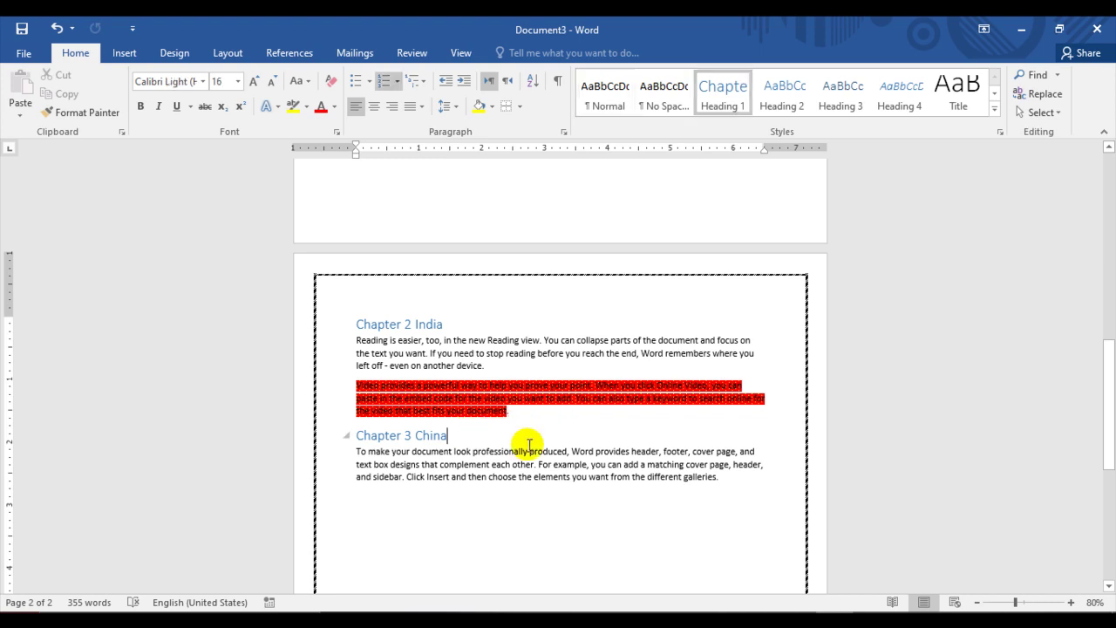
# - Add an empty paragraph after the body text of the "Chapter 3 China" section
pyautogui.scroll(-2, 526, 444)
pyautogui.click(735, 392)
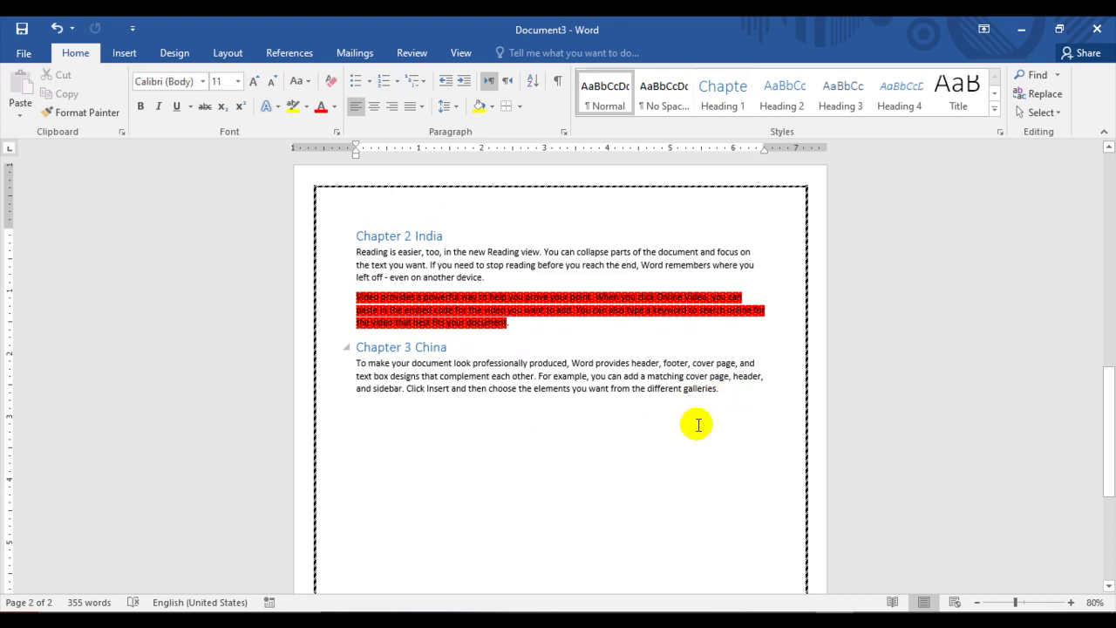
pyautogui.press('Return')
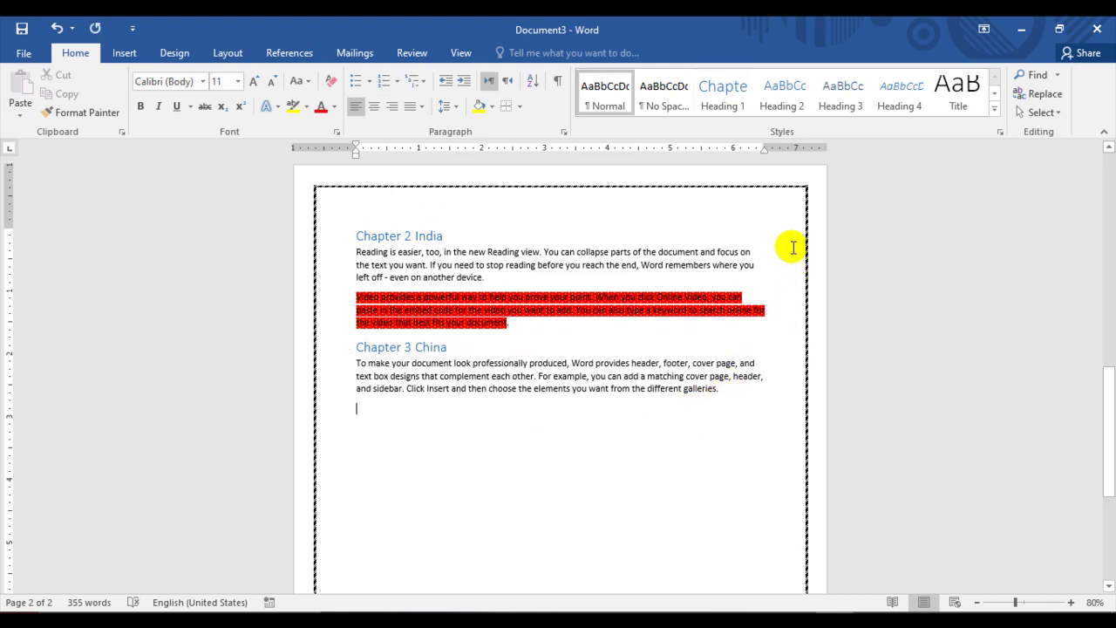
pyautogui.scroll(3, 685, 265)
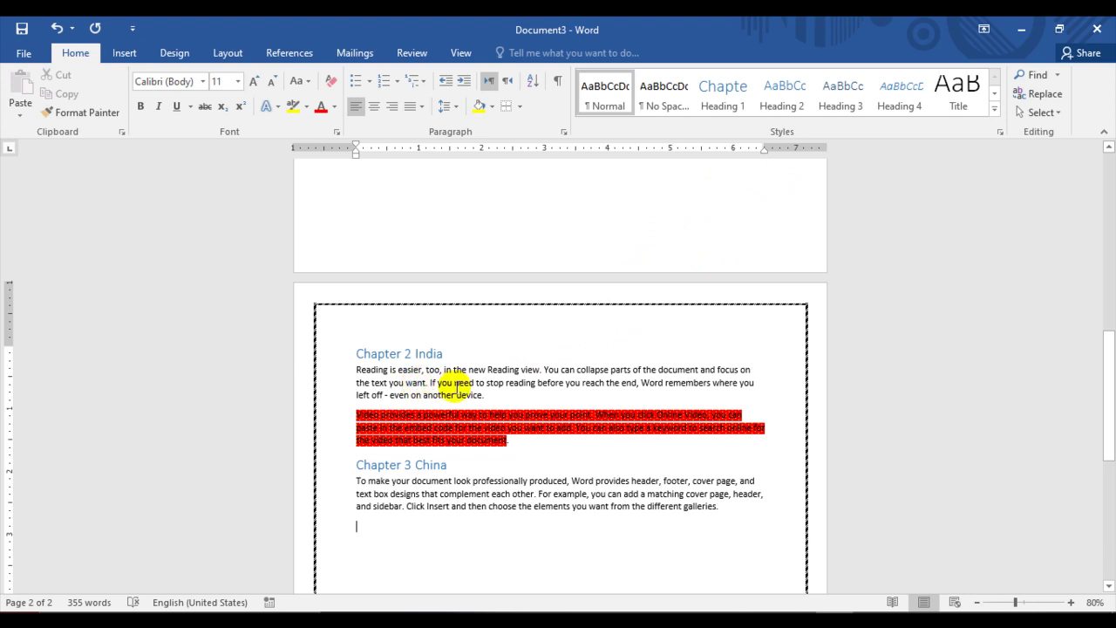
# - Clear the formatting and chapter numbering of the "Chapter 3 China" heading
pyautogui.click(450, 469)
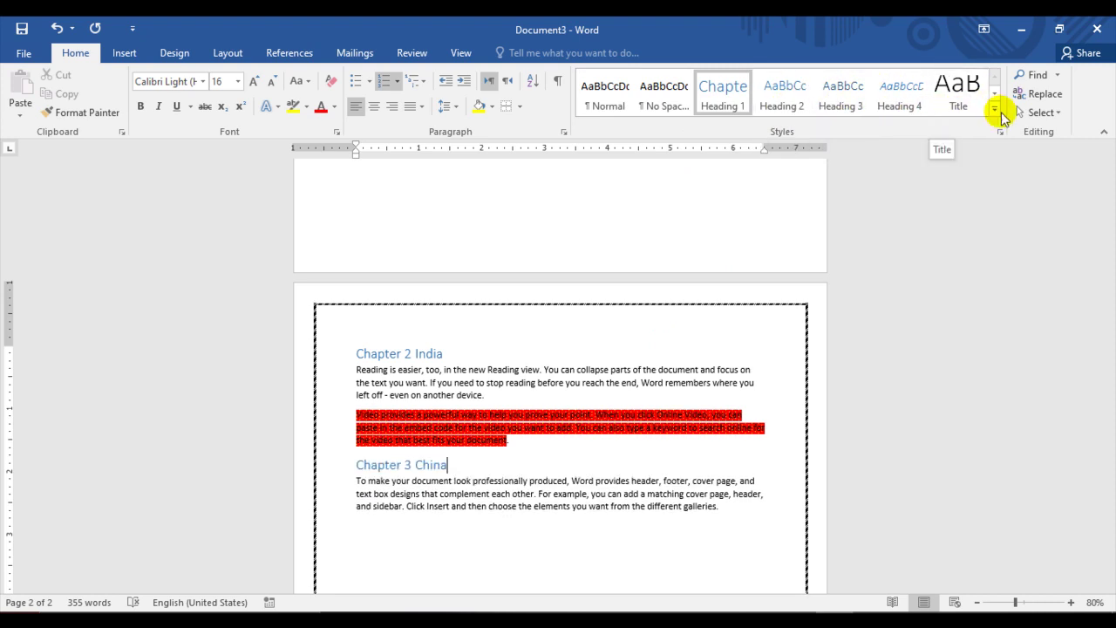
pyautogui.click(993, 108)
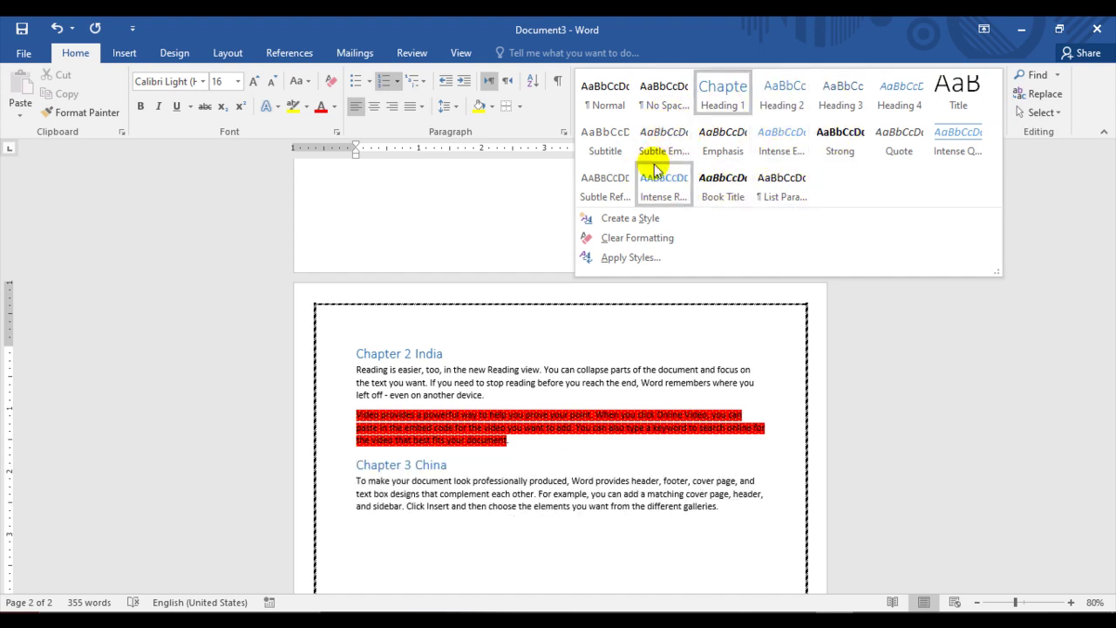
pyautogui.click(410, 463)
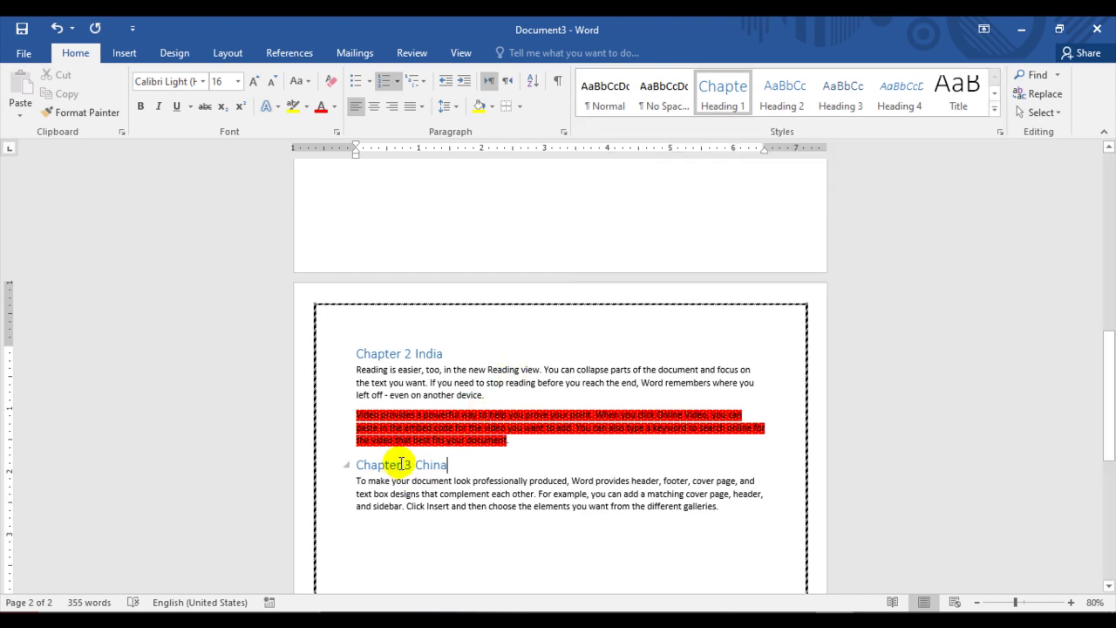
pyautogui.moveTo(401, 463); pyautogui.dragTo(368, 463)
pyautogui.click(993, 111)
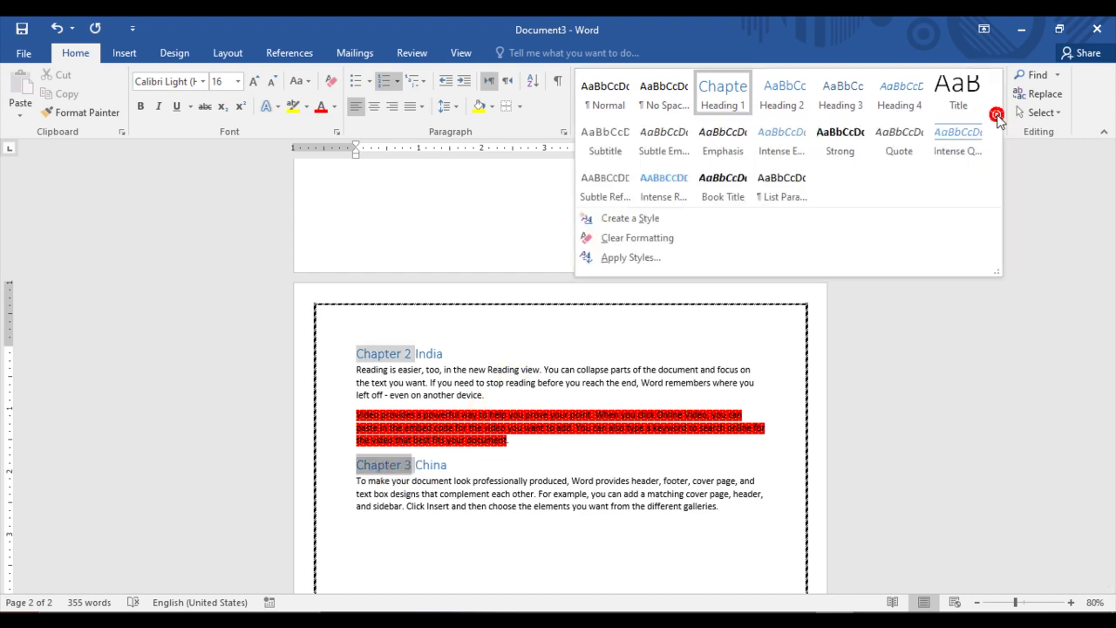
pyautogui.click(633, 253)
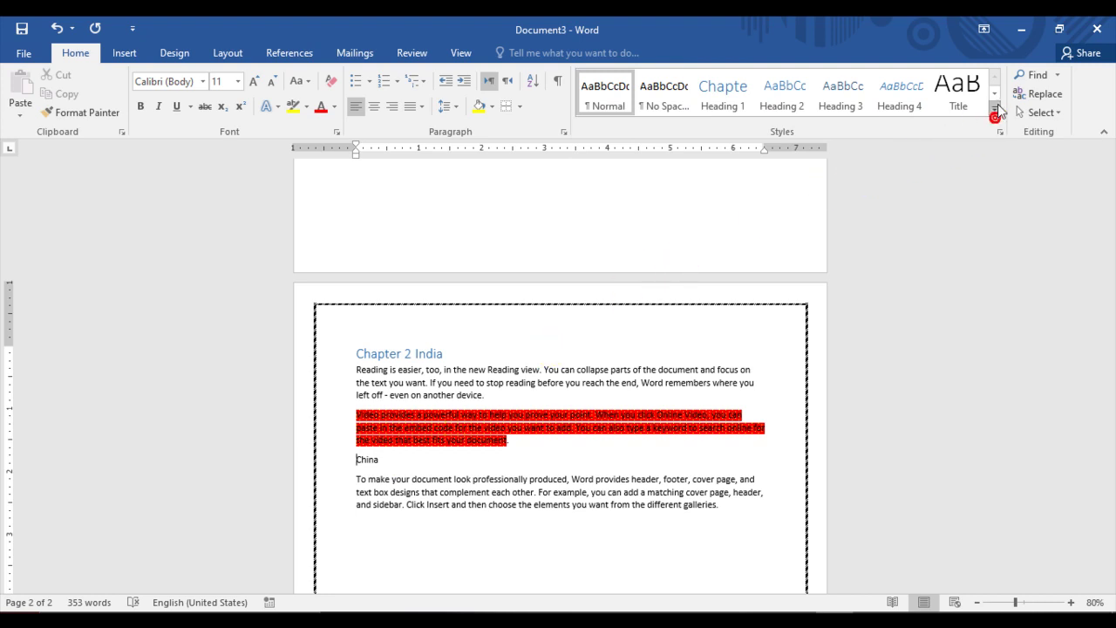
# - Apply the Intense Quote style to the "China" line and check it in the document
pyautogui.click(994, 108)
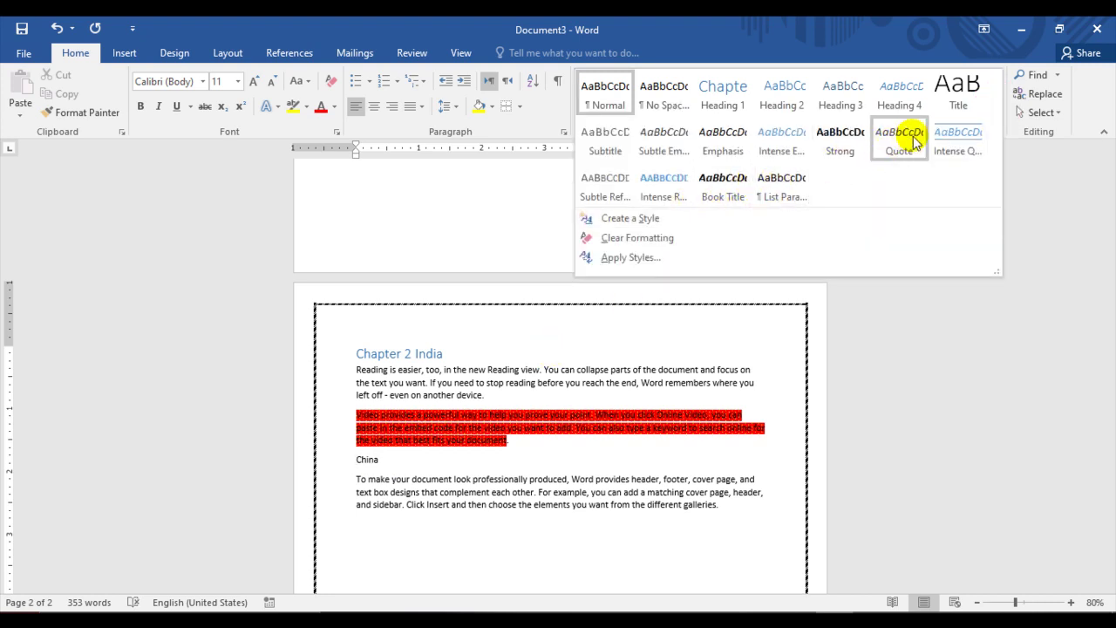
pyautogui.click(951, 140)
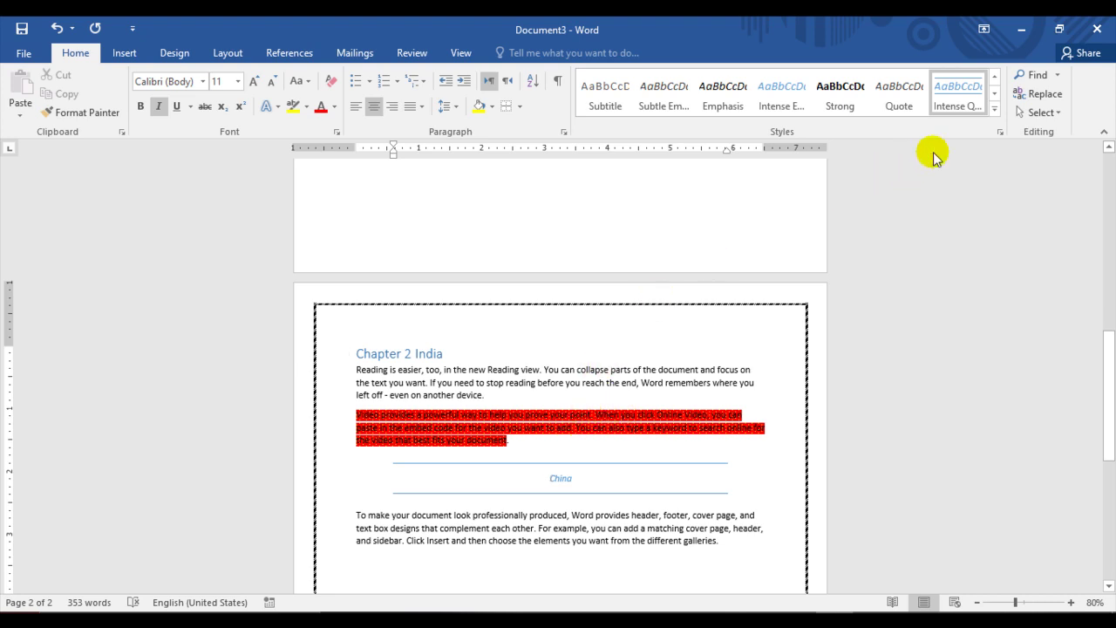
pyautogui.scroll(1, 872, 169)
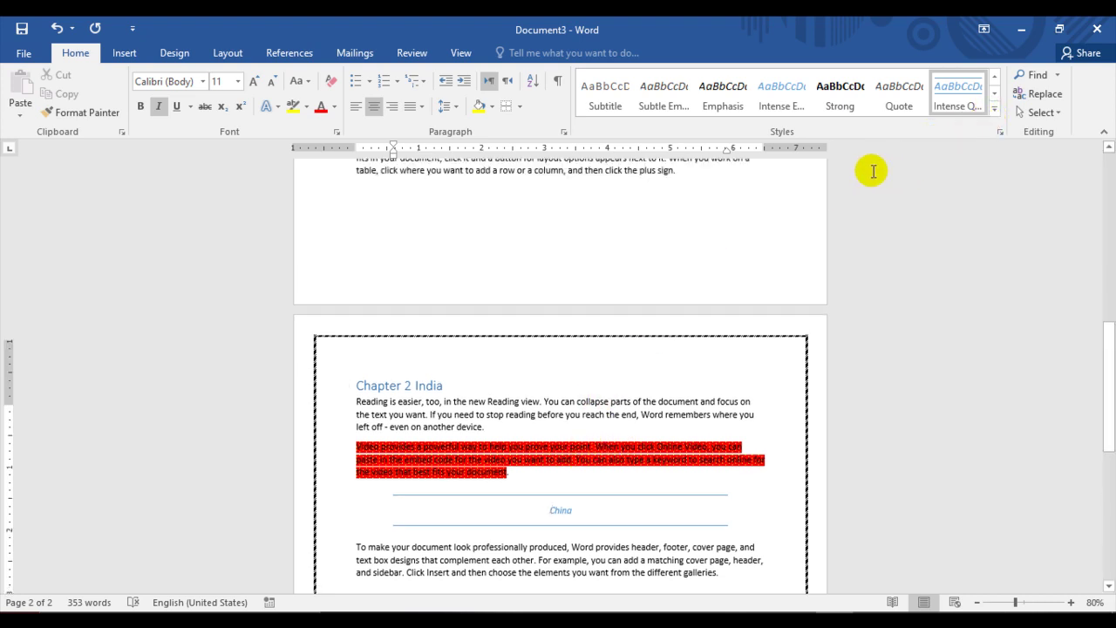
pyautogui.scroll(-2, 782, 184)
pyautogui.scroll(1, 682, 216)
pyautogui.scroll(10, 681, 216)
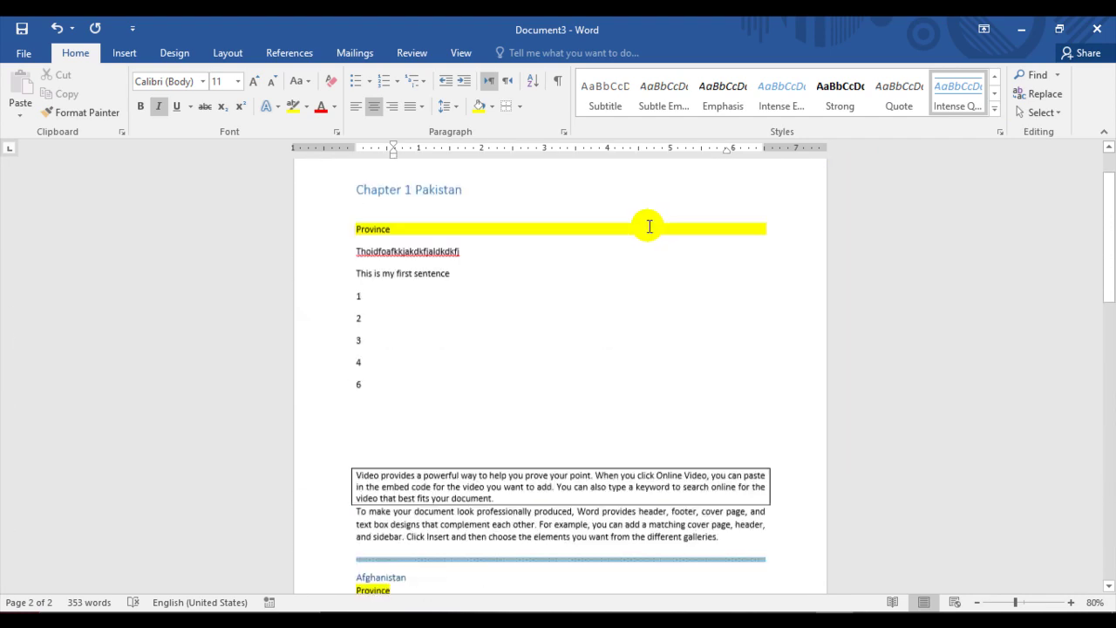
pyautogui.click(1057, 76)
pyautogui.click(1085, 68)
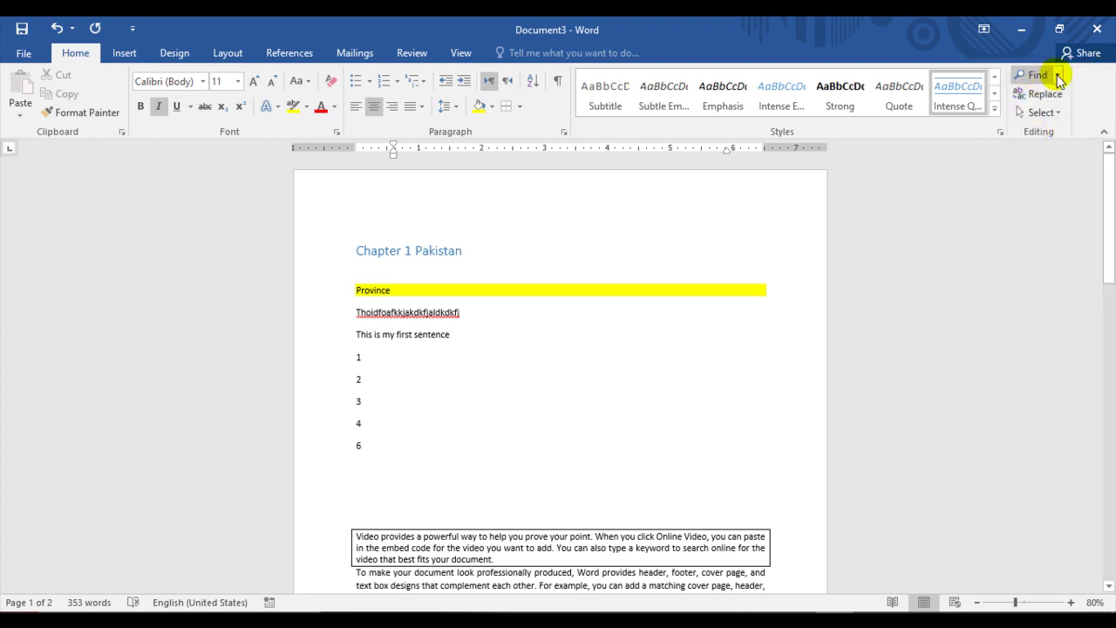
pyautogui.click(1057, 77)
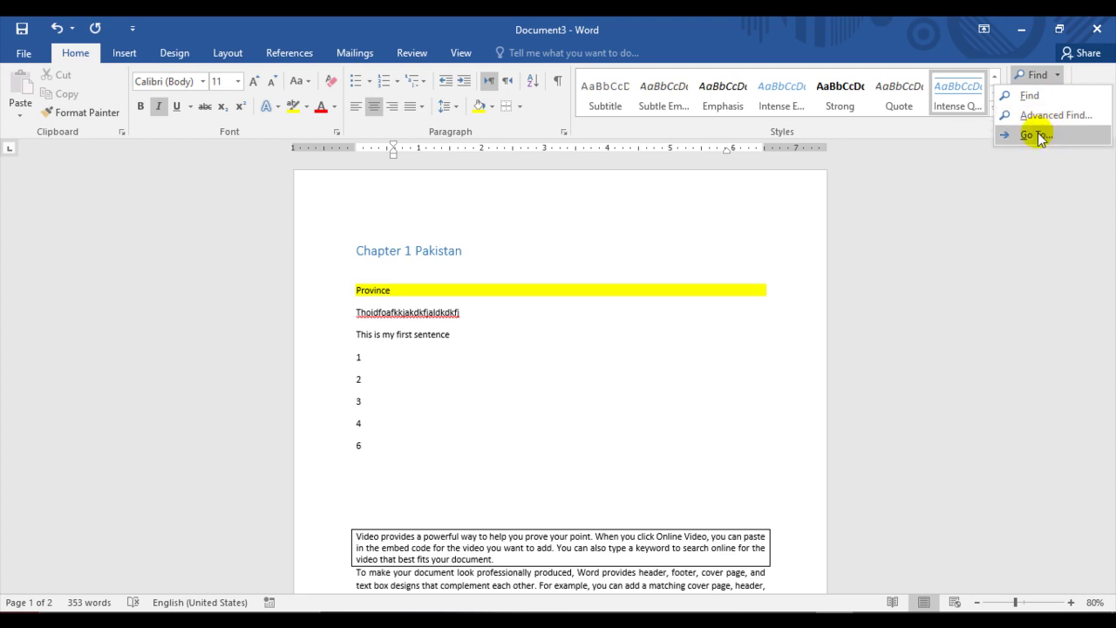
pyautogui.click(1028, 211)
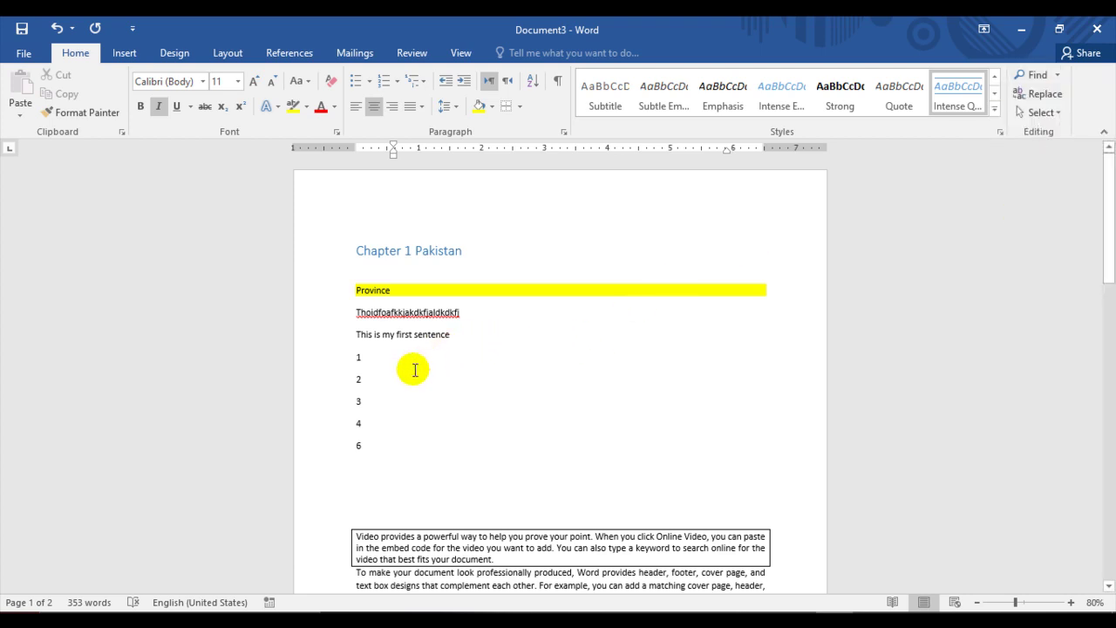
# - Search the document for the word "powerful", starting from the numbered lines on the first page
pyautogui.click(384, 356)
pyautogui.scroll(-2, 531, 375)
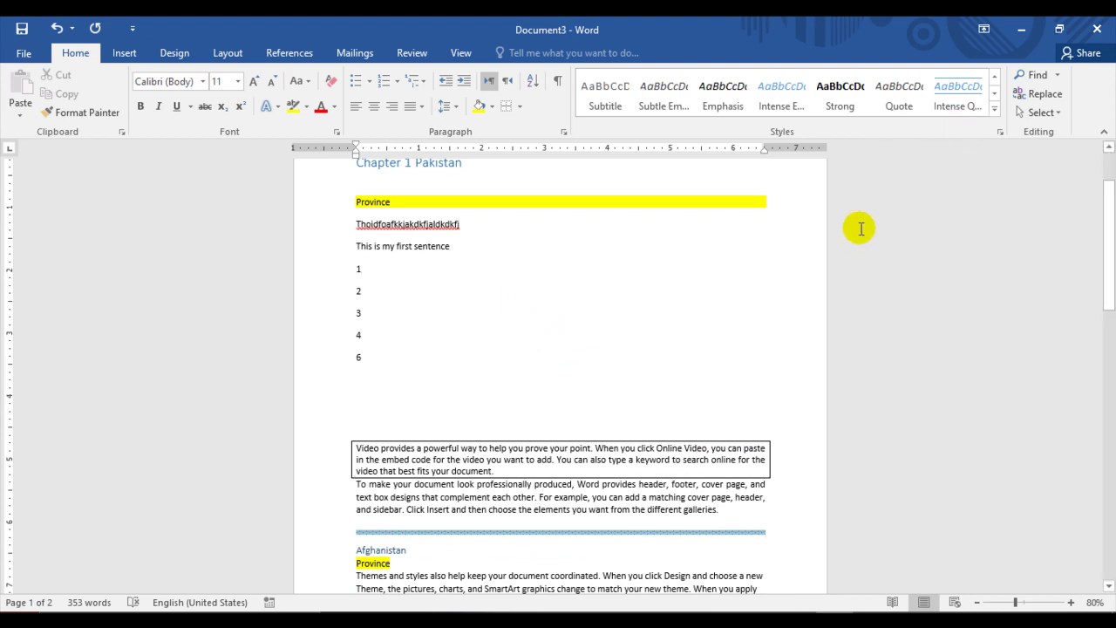
pyautogui.hotkey('ctrl', 'f')
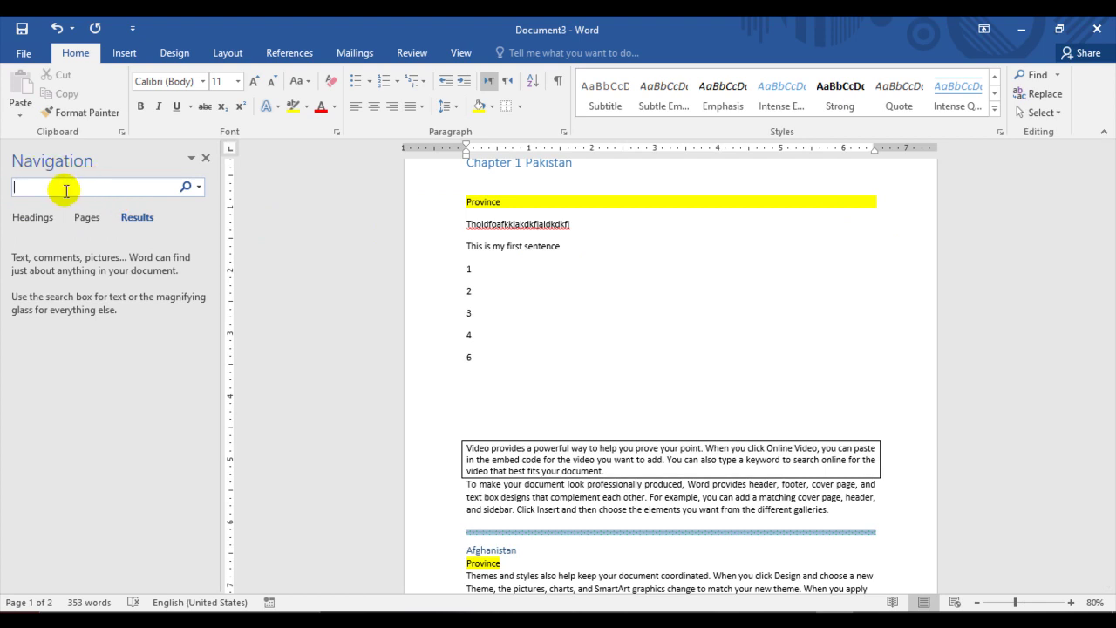
pyautogui.write('P')
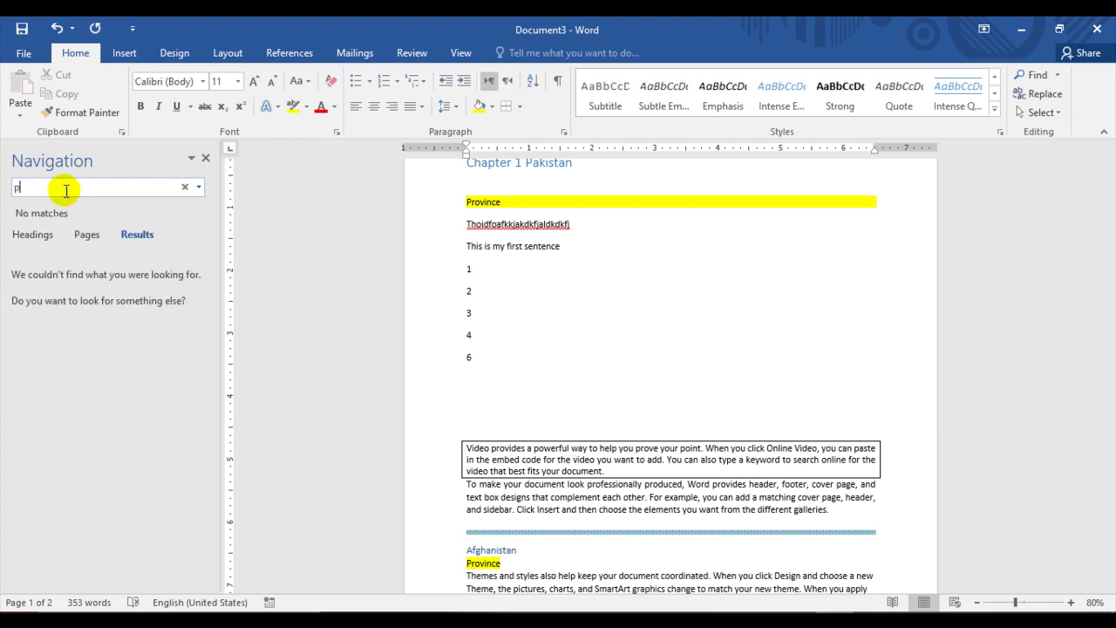
pyautogui.write('owerful')
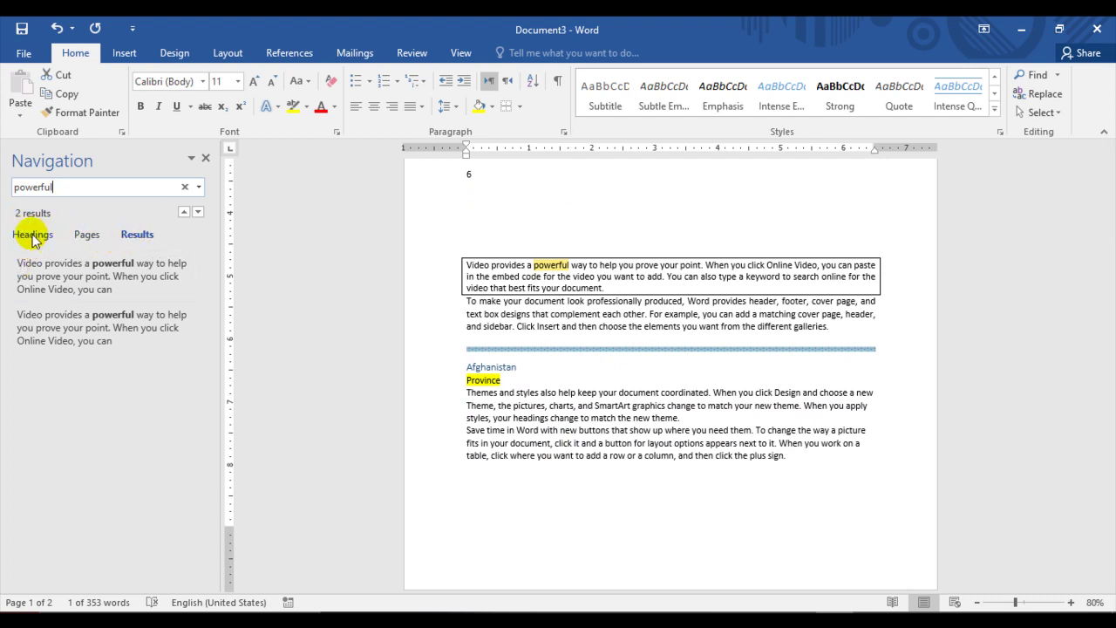
# - Step forward and back through the matches for "powerful" in the document
pyautogui.click(197, 212)
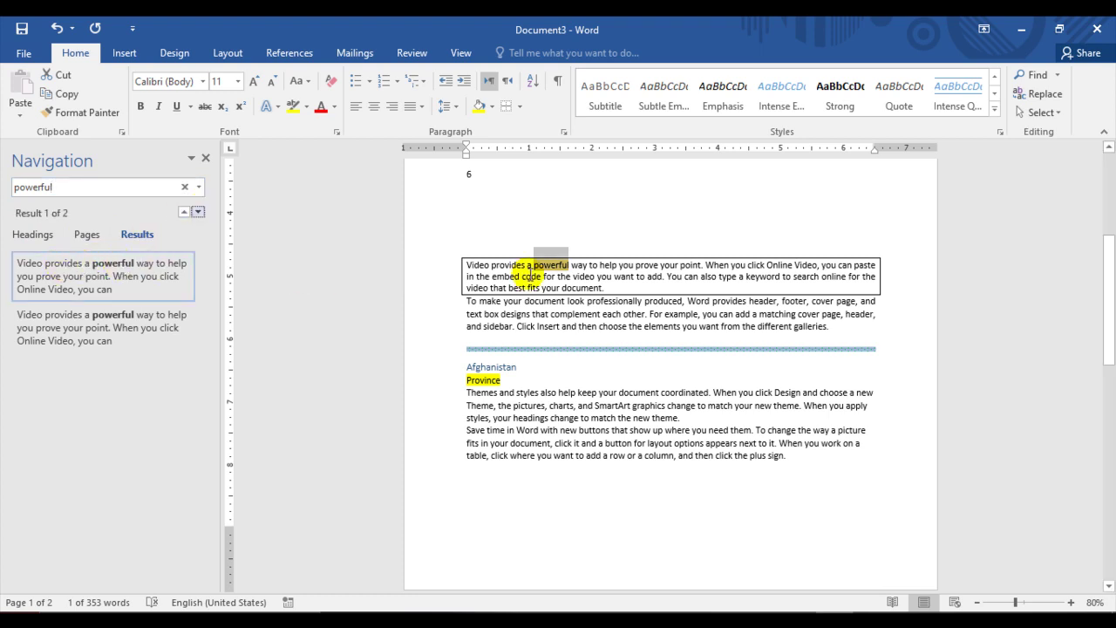
pyautogui.click(197, 211)
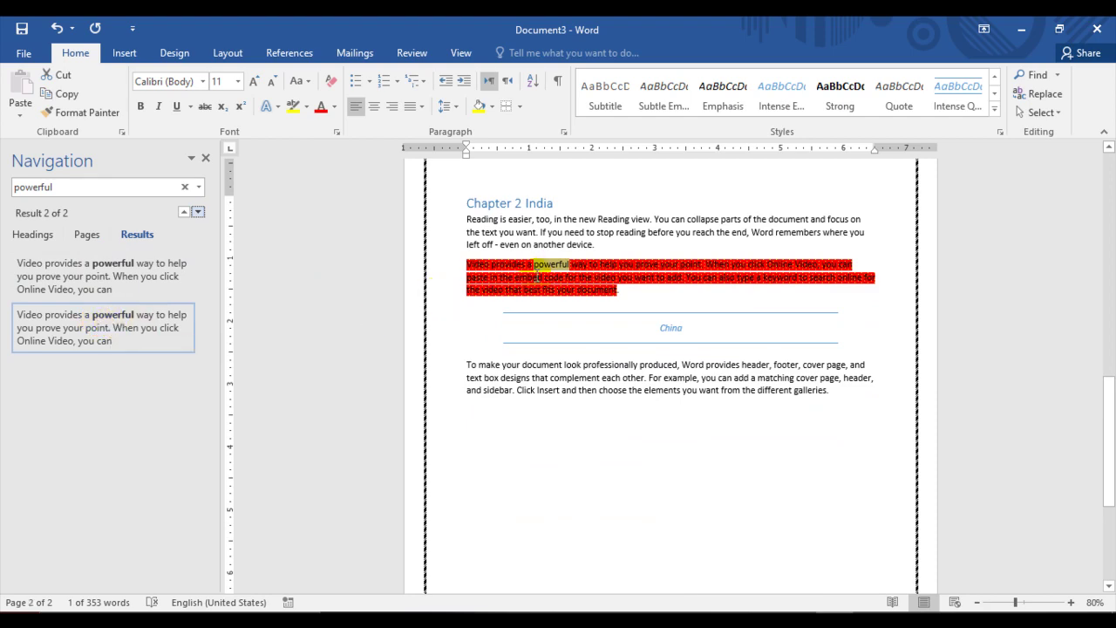
pyautogui.click(183, 212)
pyautogui.click(183, 211)
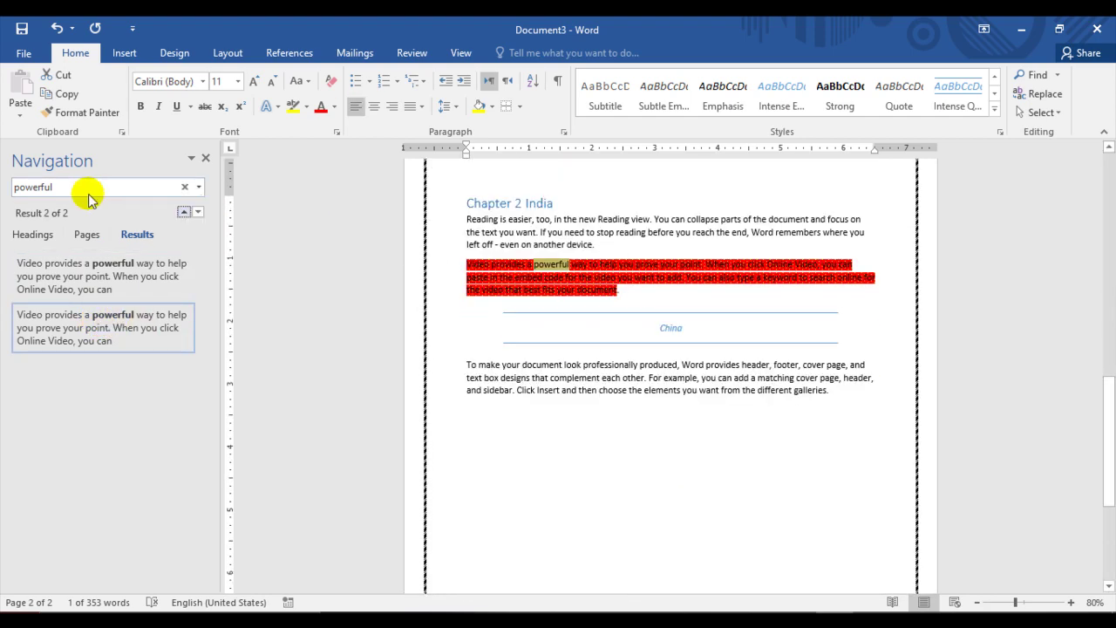
pyautogui.click(1034, 76)
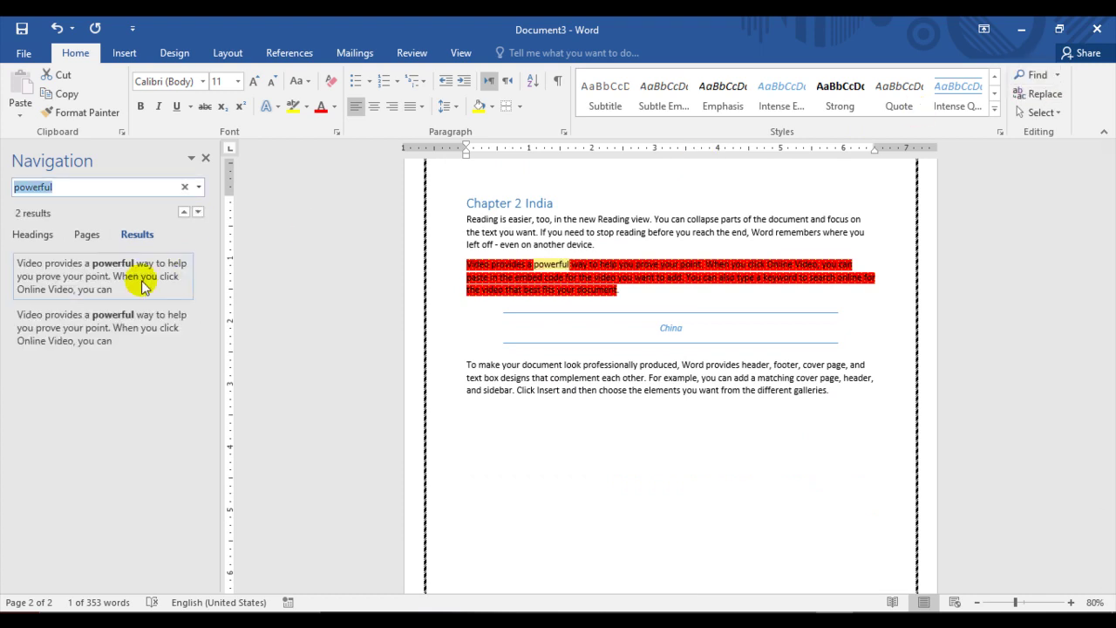
pyautogui.click(1057, 76)
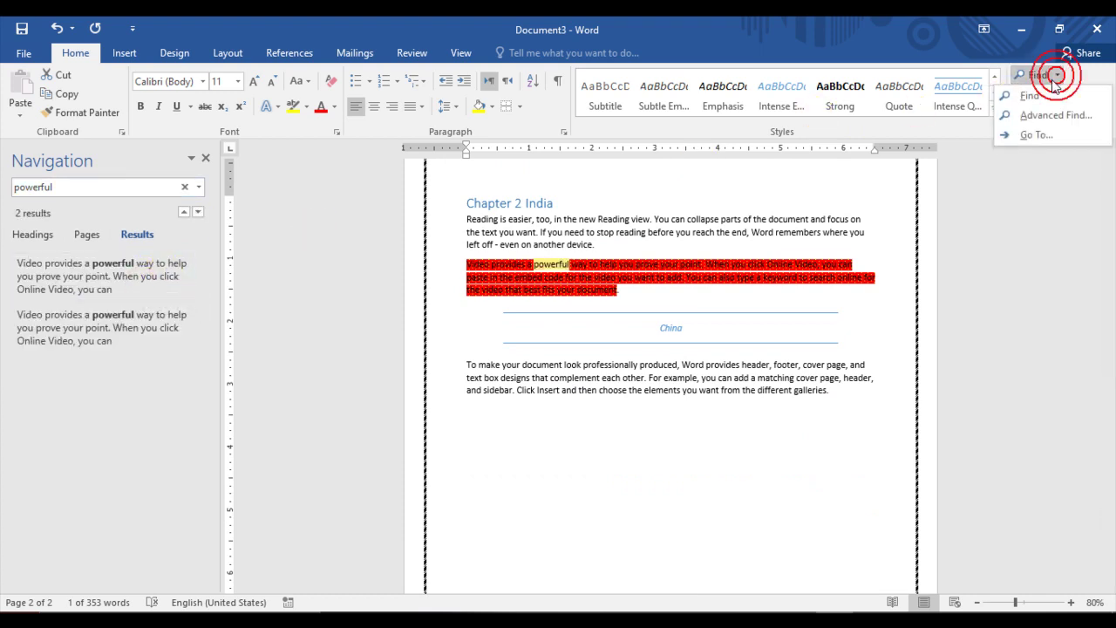
pyautogui.click(1035, 114)
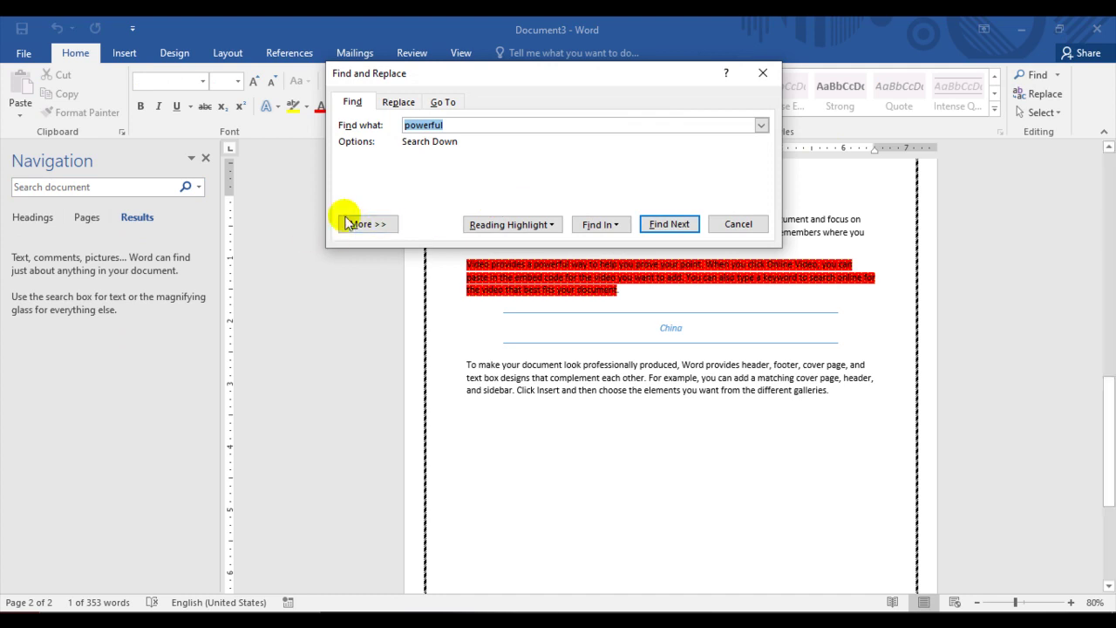
pyautogui.click(738, 224)
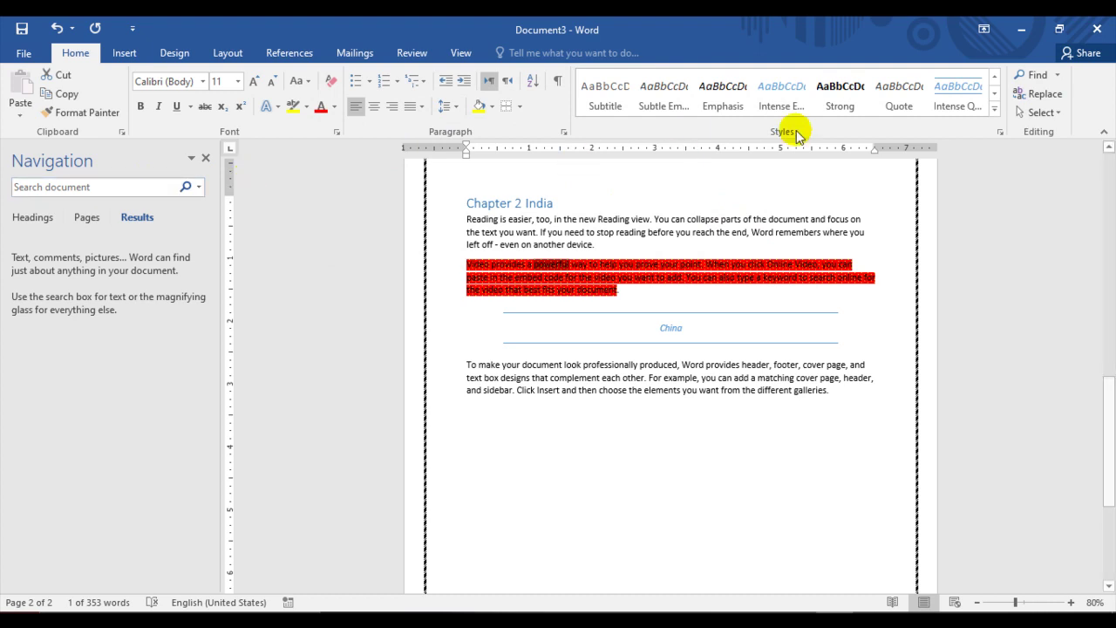
# - Replace every occurrence of "powerful" with "strong" in the whole document, including the part before the current position
pyautogui.click(1056, 75)
pyautogui.click(1020, 122)
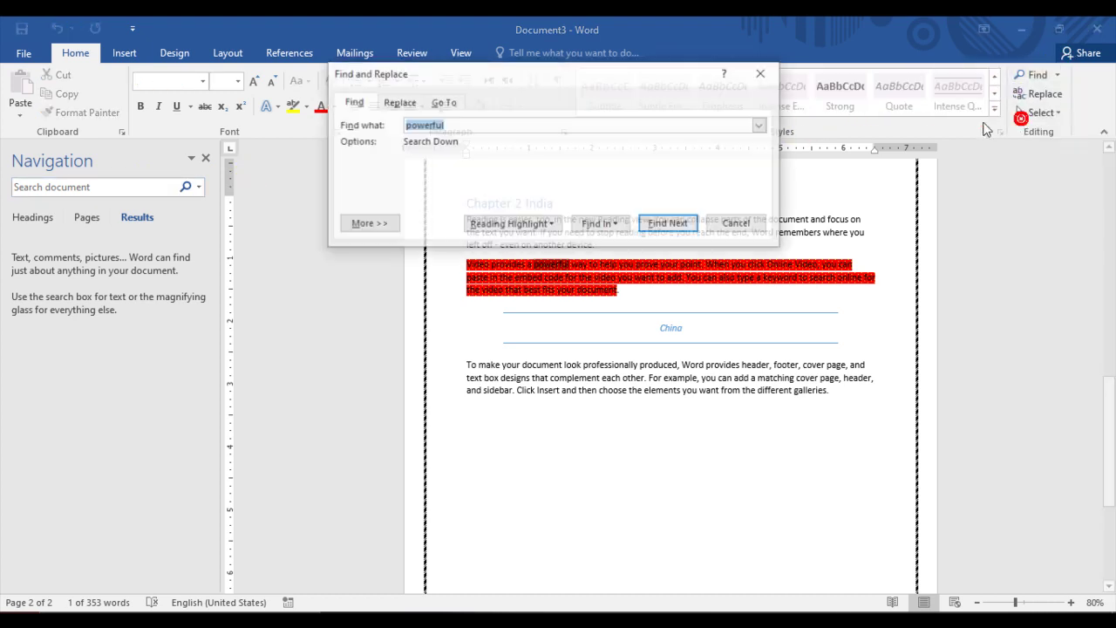
pyautogui.moveTo(595, 83); pyautogui.dragTo(370, 178)
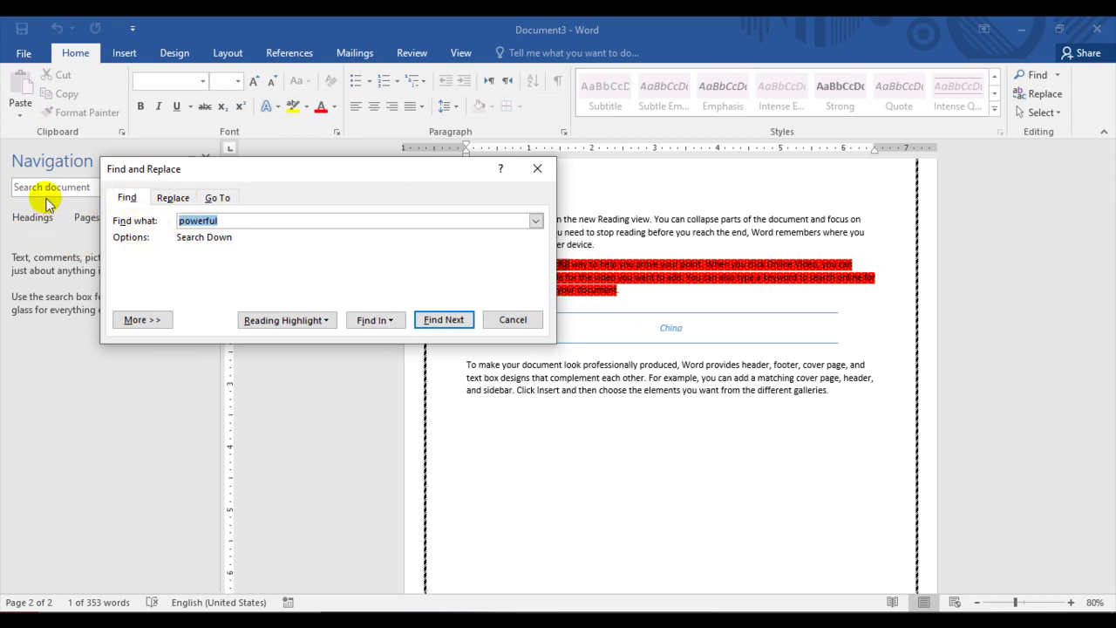
pyautogui.click(169, 199)
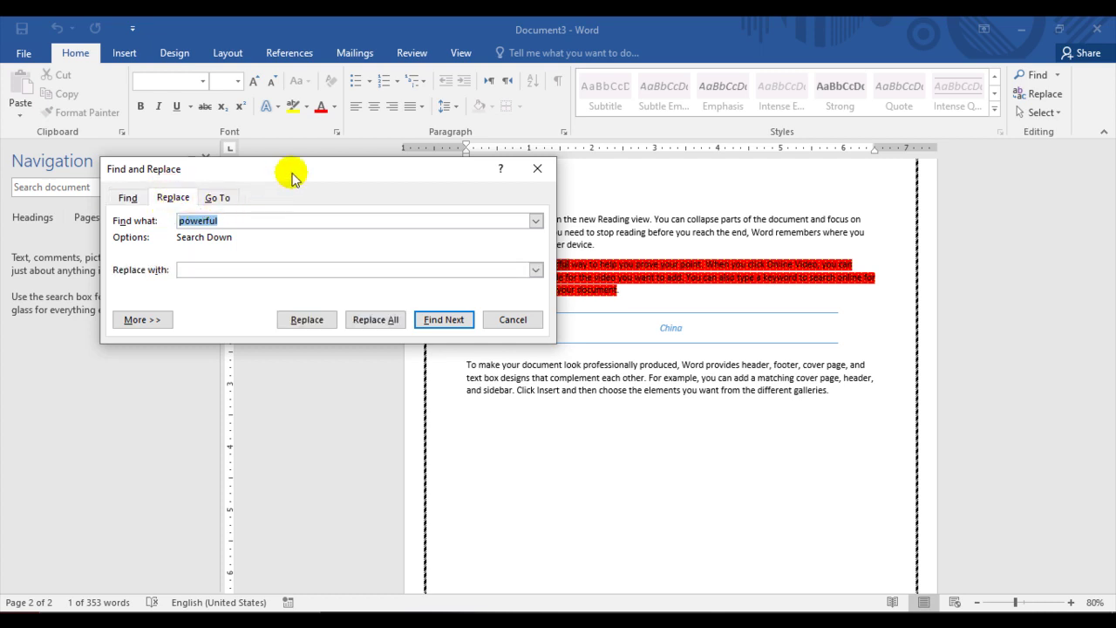
pyautogui.moveTo(291, 174); pyautogui.dragTo(474, 249)
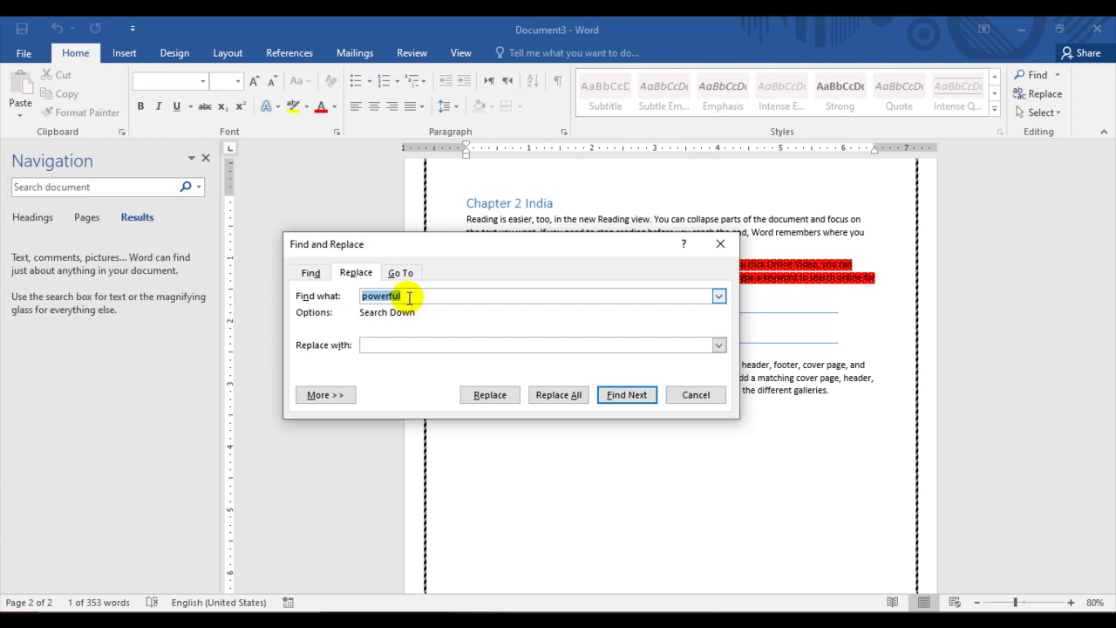
pyautogui.click(399, 345)
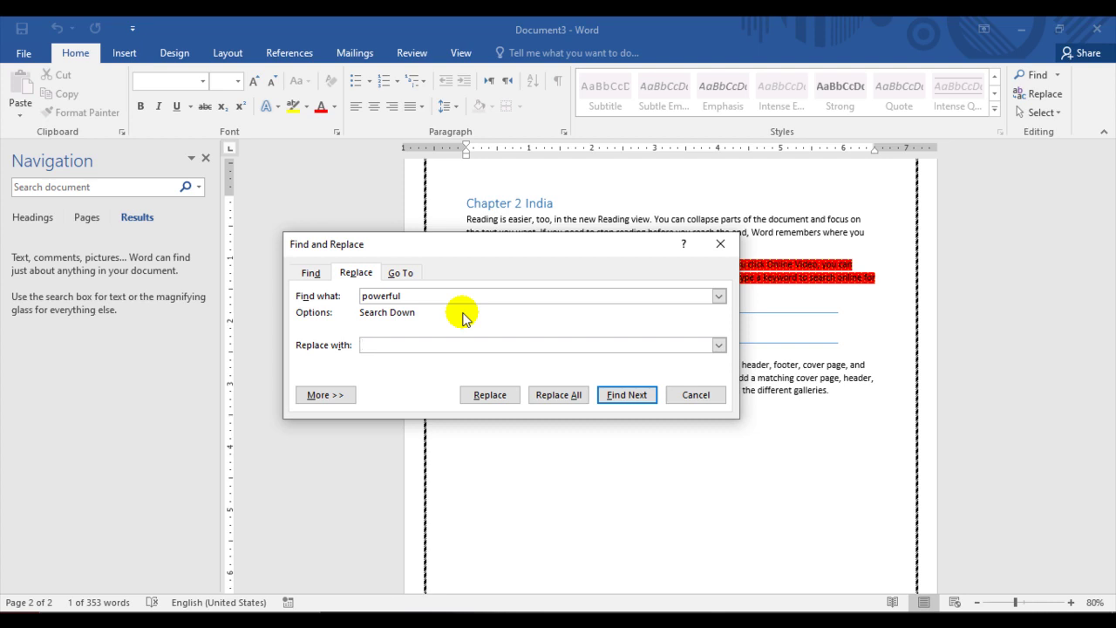
pyautogui.write('bea')
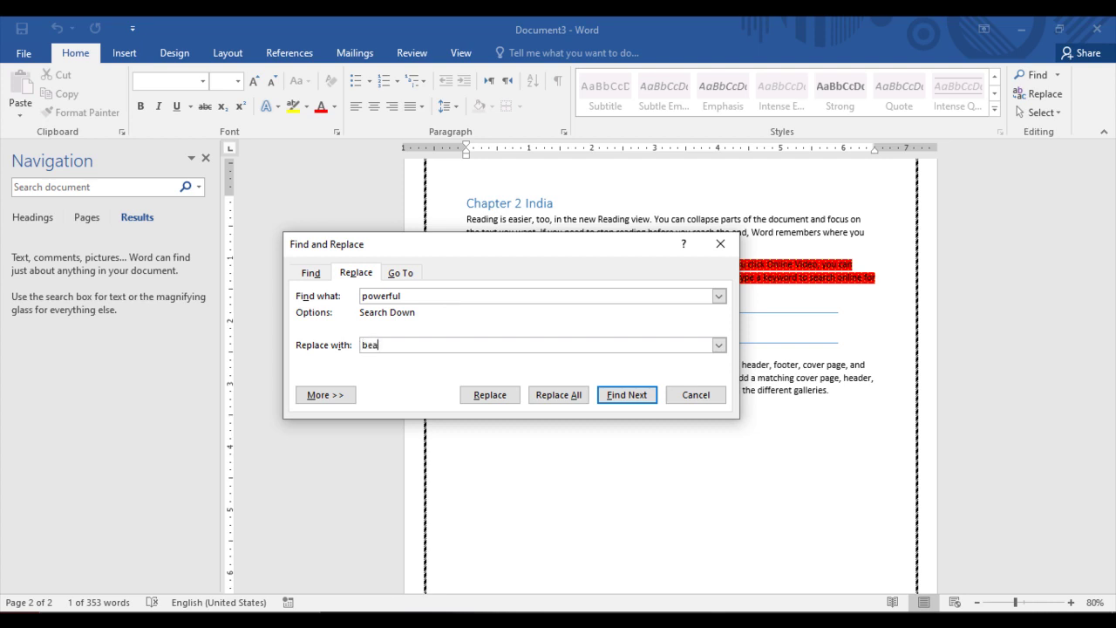
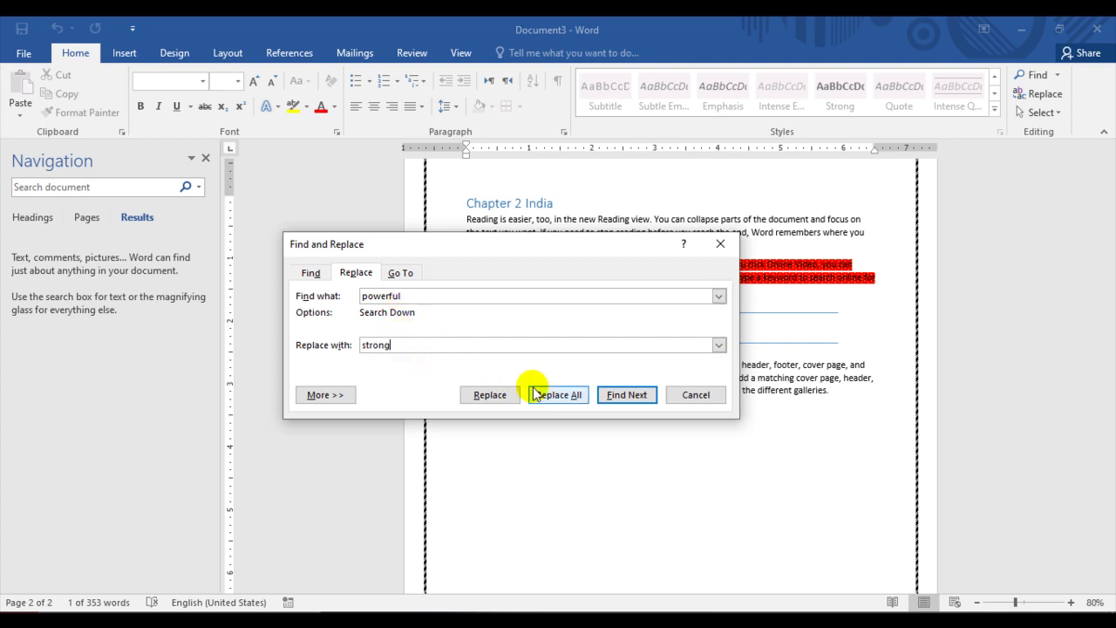
pyautogui.click(561, 397)
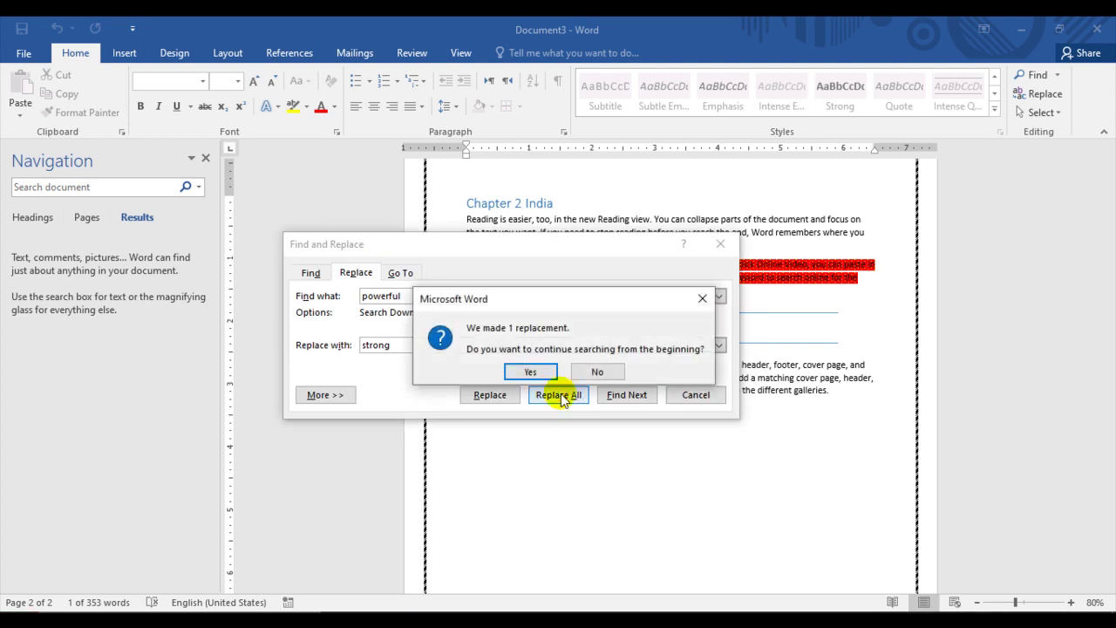
pyautogui.click(529, 370)
pyautogui.click(566, 369)
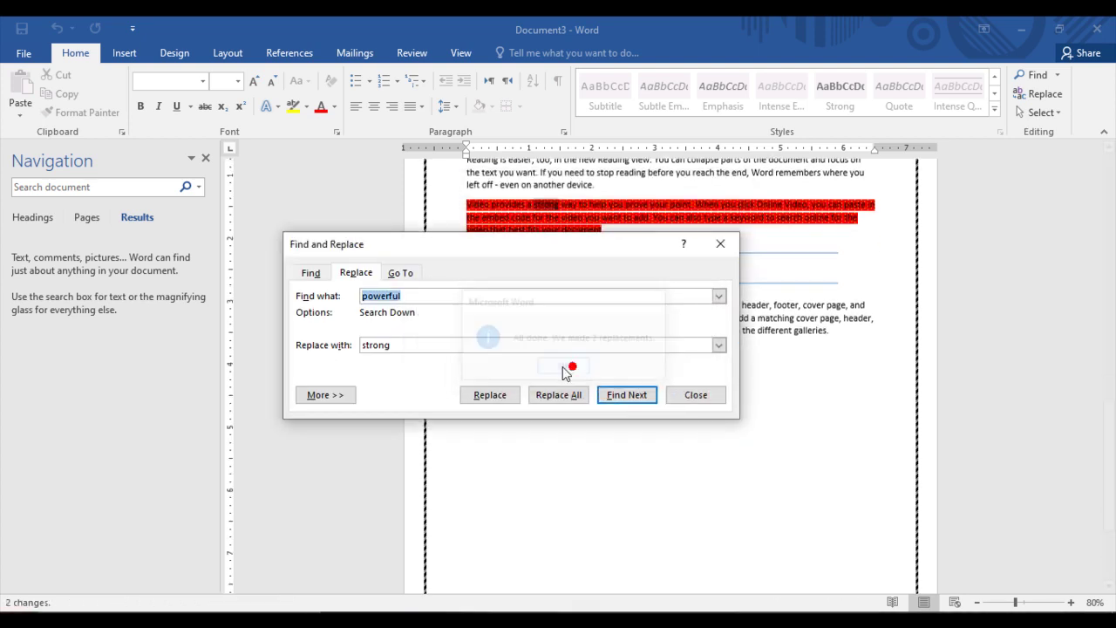
pyautogui.click(693, 394)
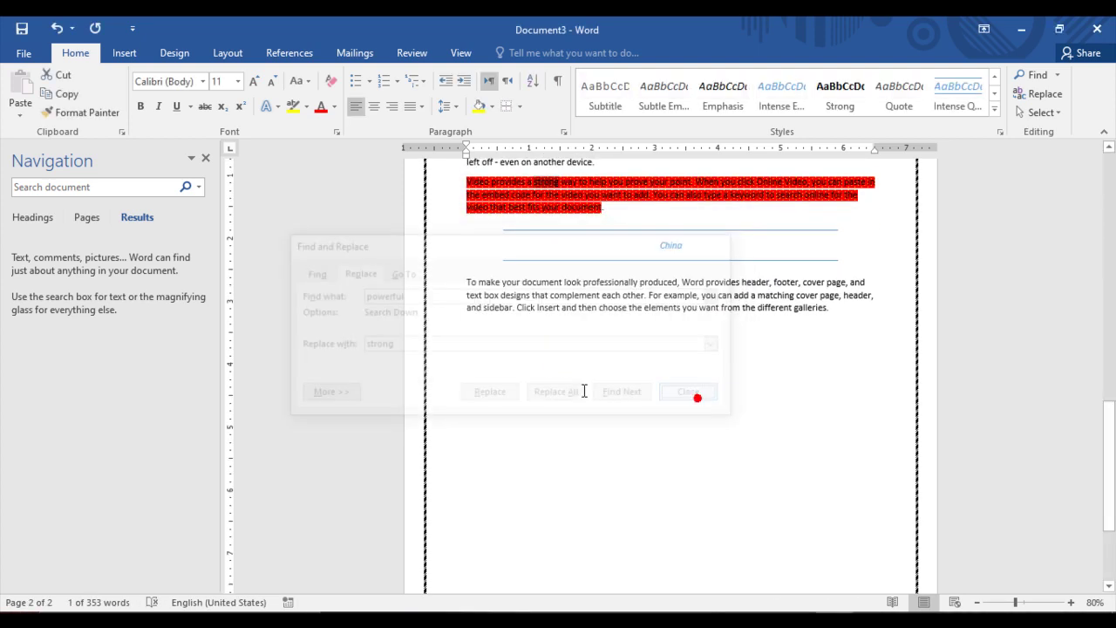
# - Search the document for "strong" and go to the first match
pyautogui.click(113, 187)
pyautogui.write('strong')
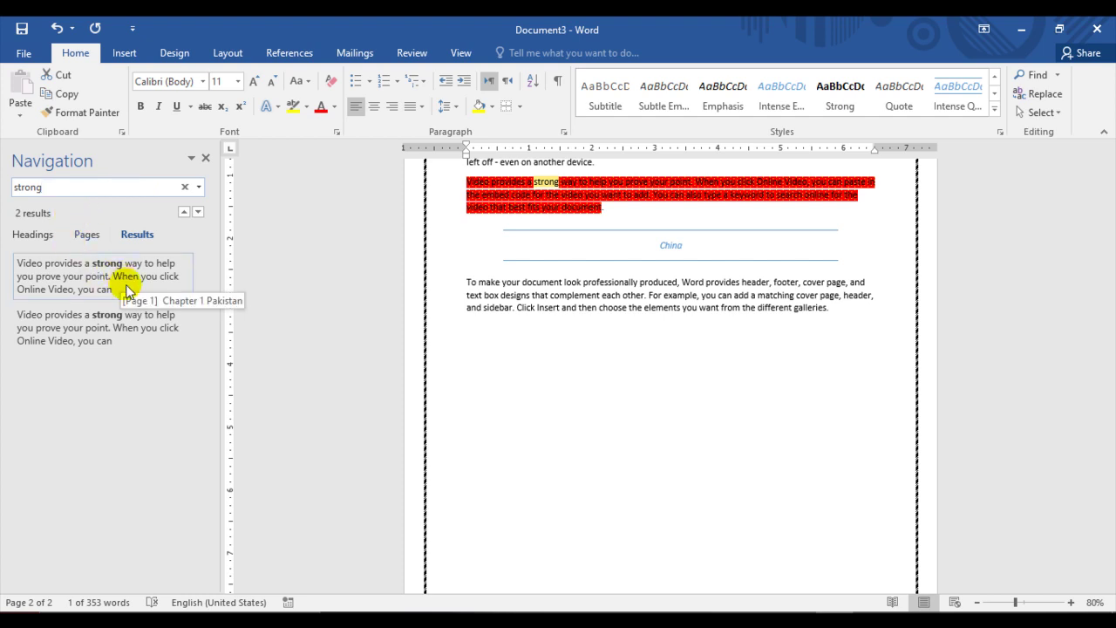
pyautogui.click(197, 213)
pyautogui.click(191, 211)
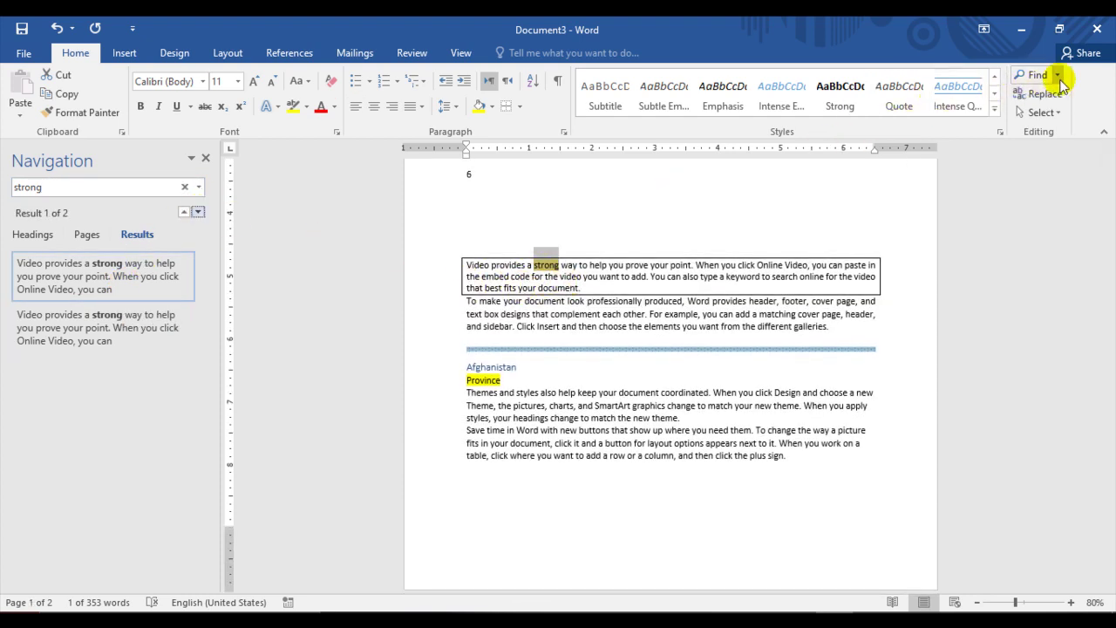
# - Look over the Replace and Go To options of Find and Replace without changing the document
pyautogui.click(1045, 93)
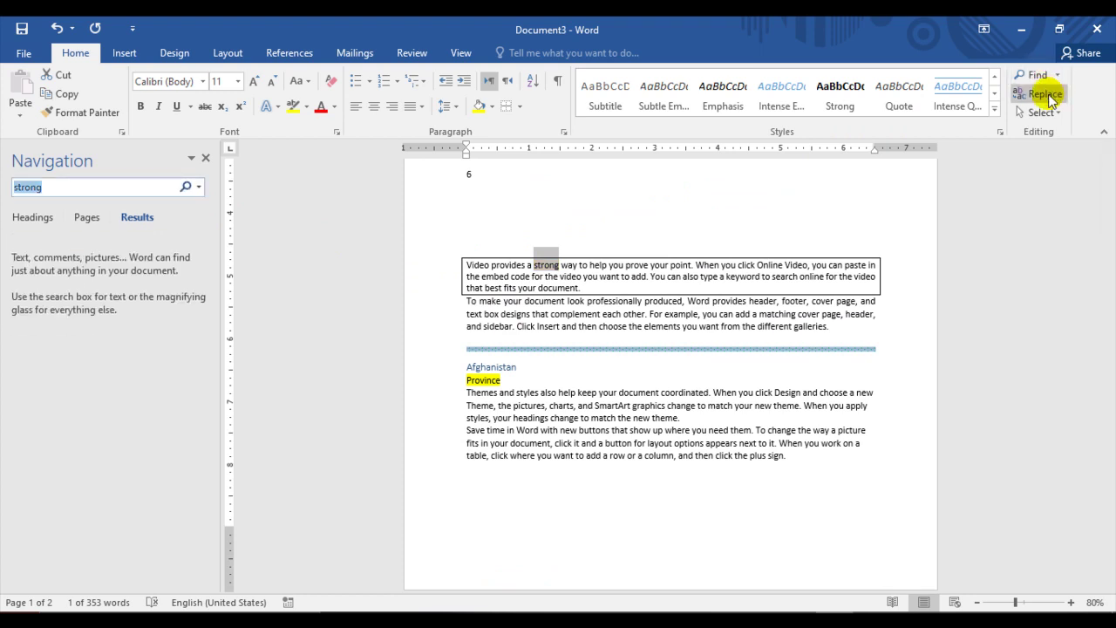
pyautogui.click(735, 211)
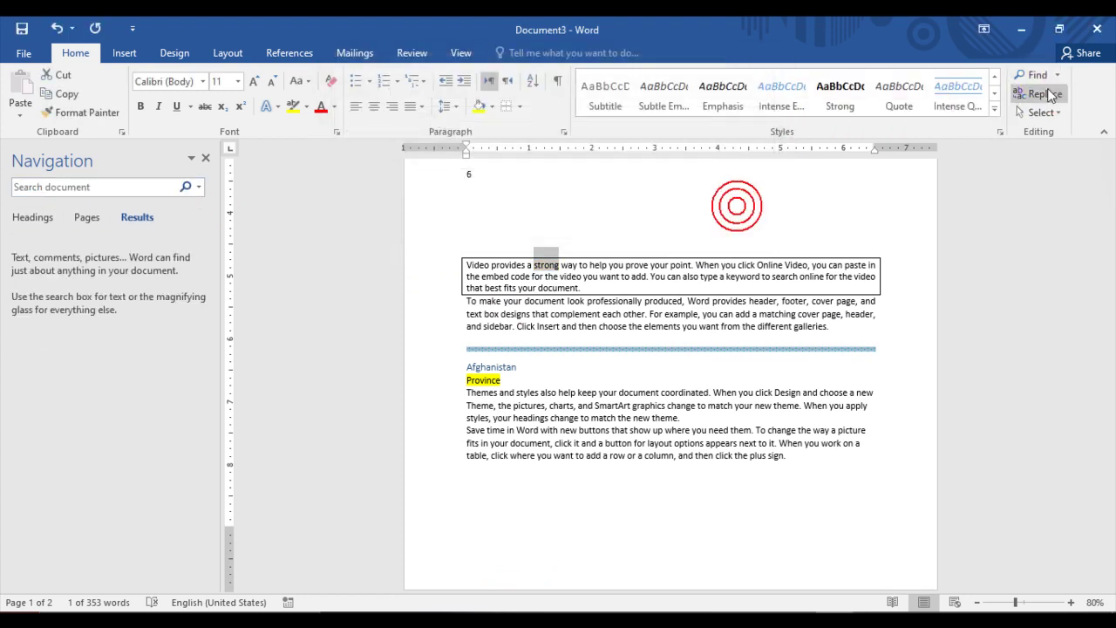
pyautogui.click(1057, 75)
pyautogui.click(1031, 134)
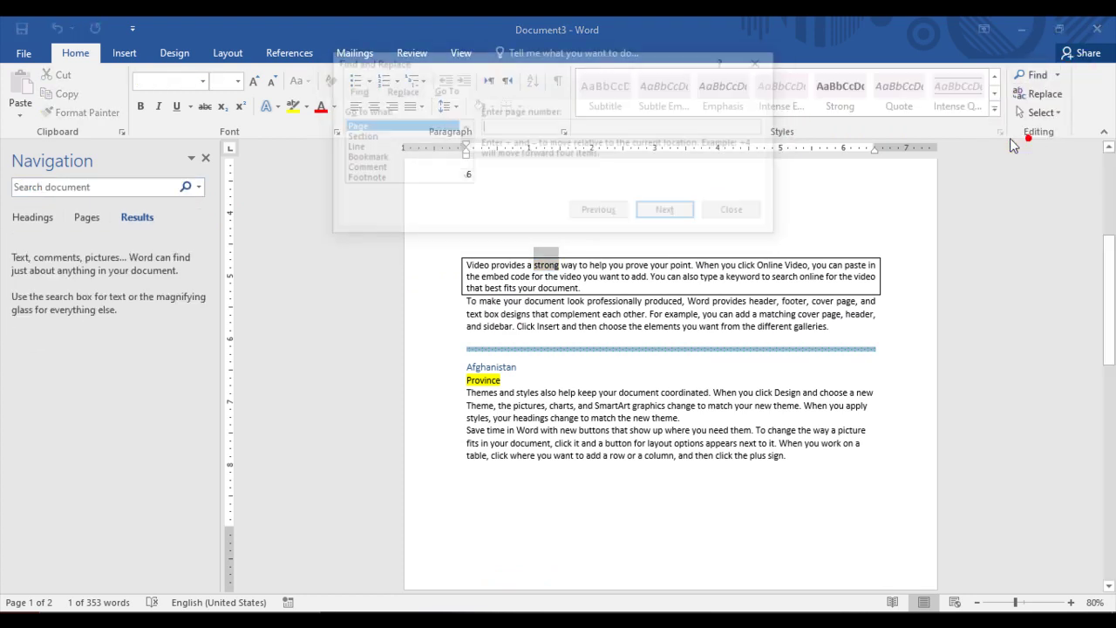
pyautogui.click(397, 91)
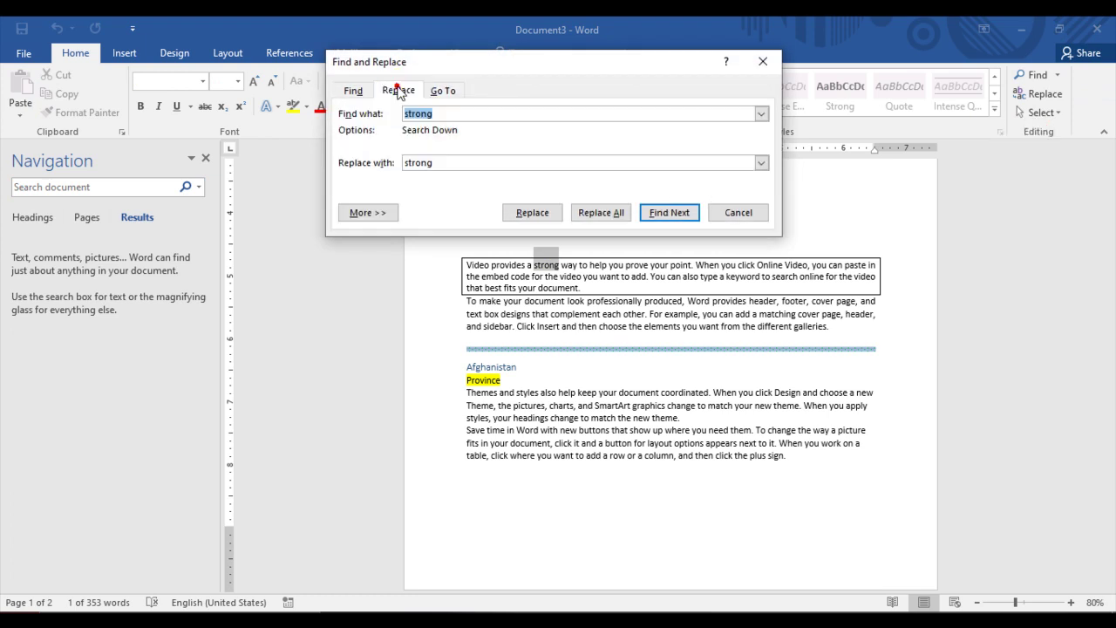
pyautogui.click(443, 90)
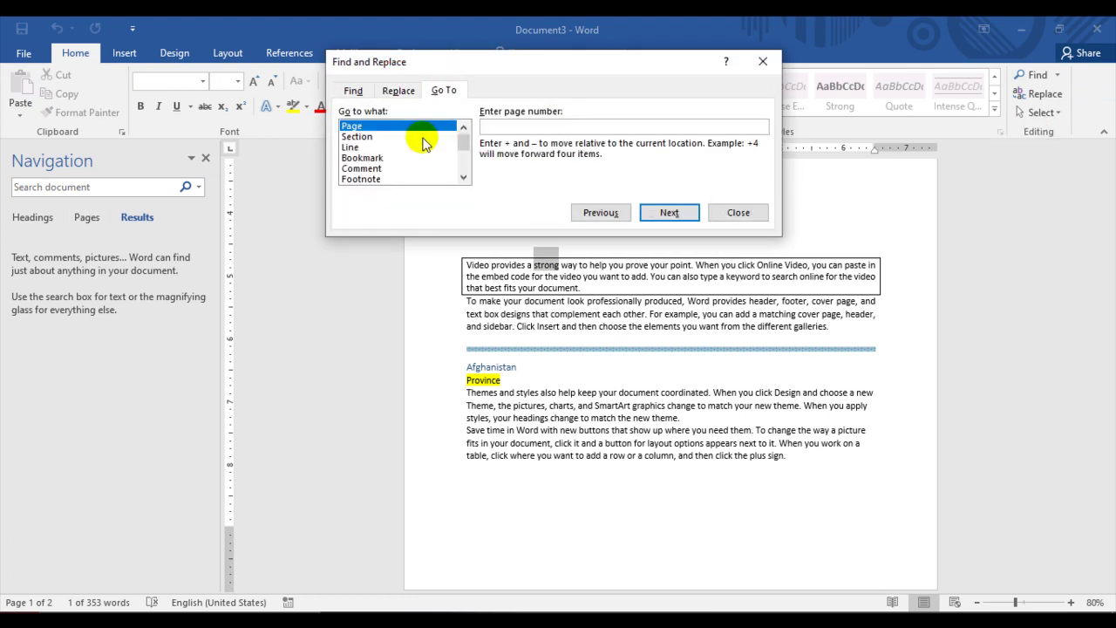
pyautogui.click(755, 214)
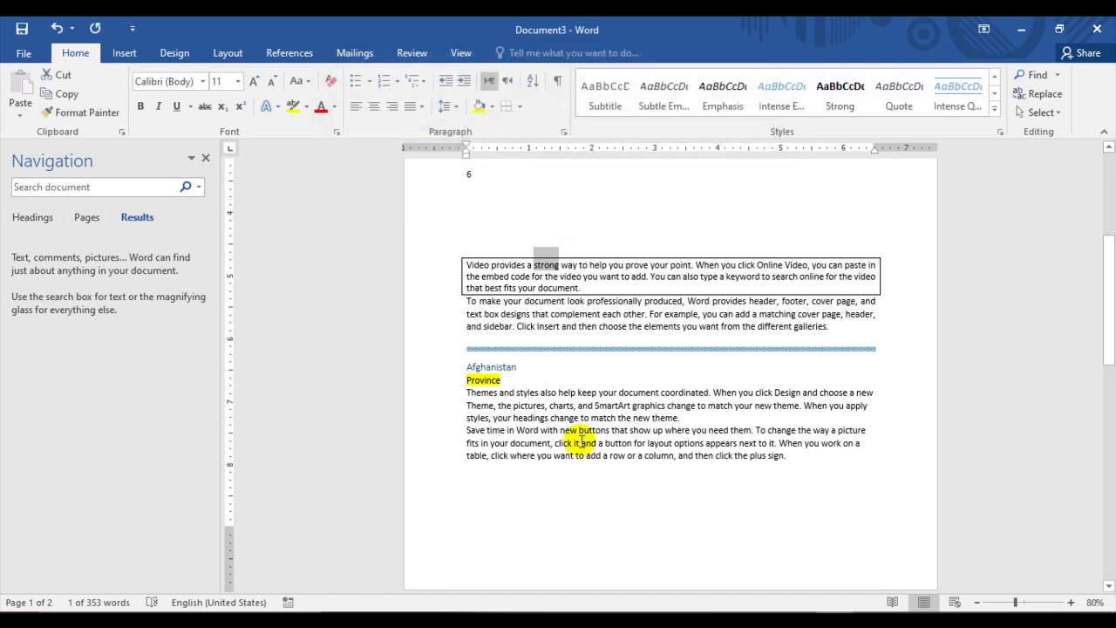
# - Generate 23 paragraphs of sample text at the end of the document with the =rand(23) function
pyautogui.scroll(-15, 610, 454)
pyautogui.scroll(-1, 605, 430)
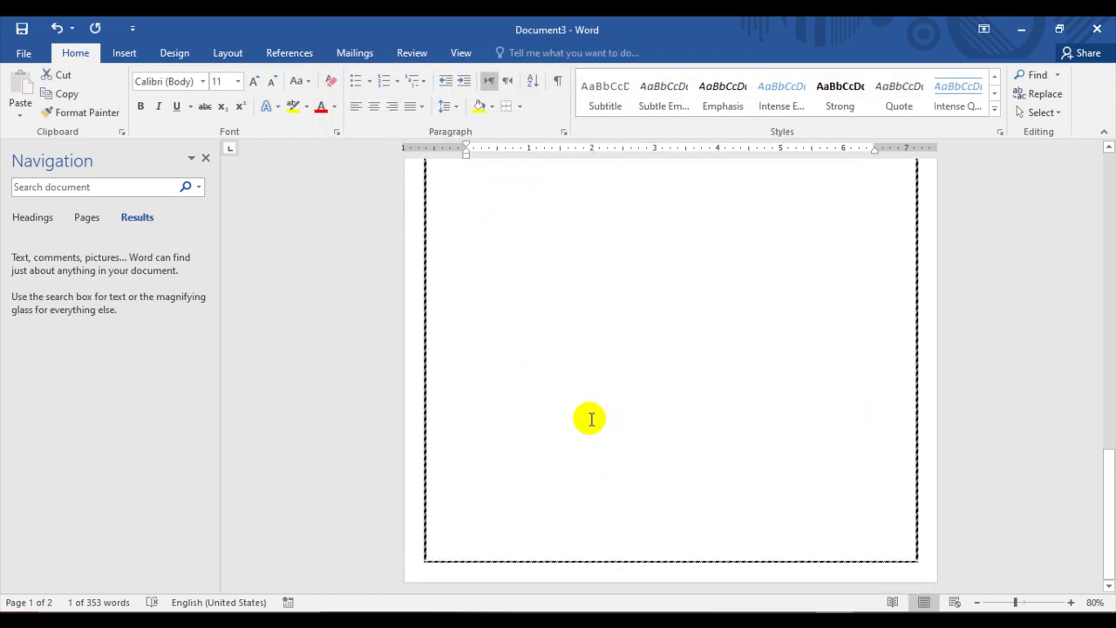
pyautogui.click(518, 456)
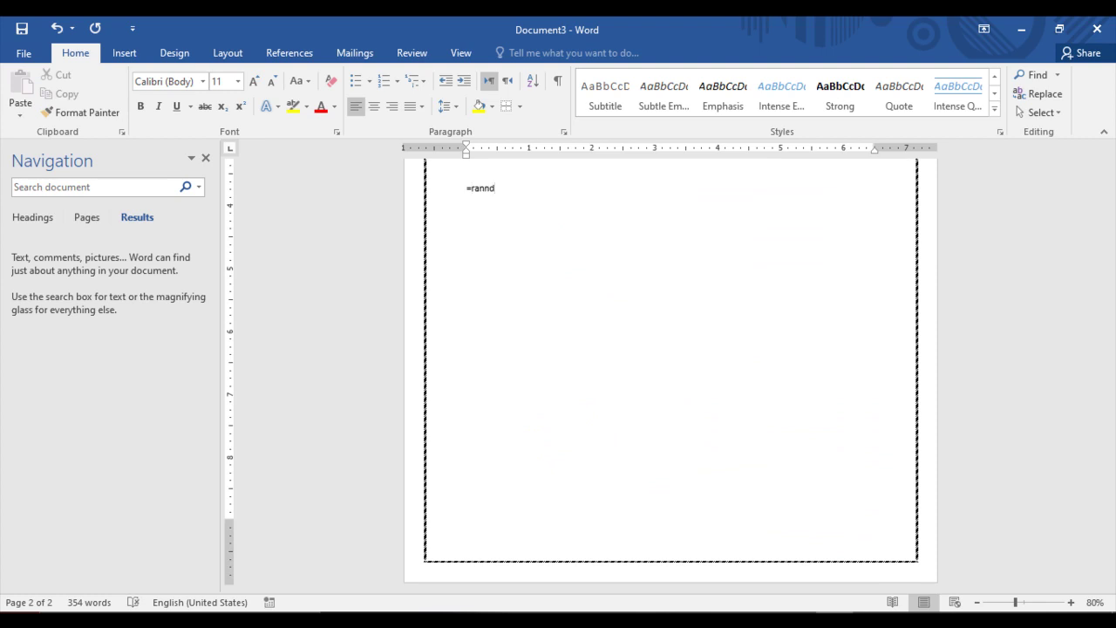
pyautogui.write('=rand(23')
pyautogui.press('Return')
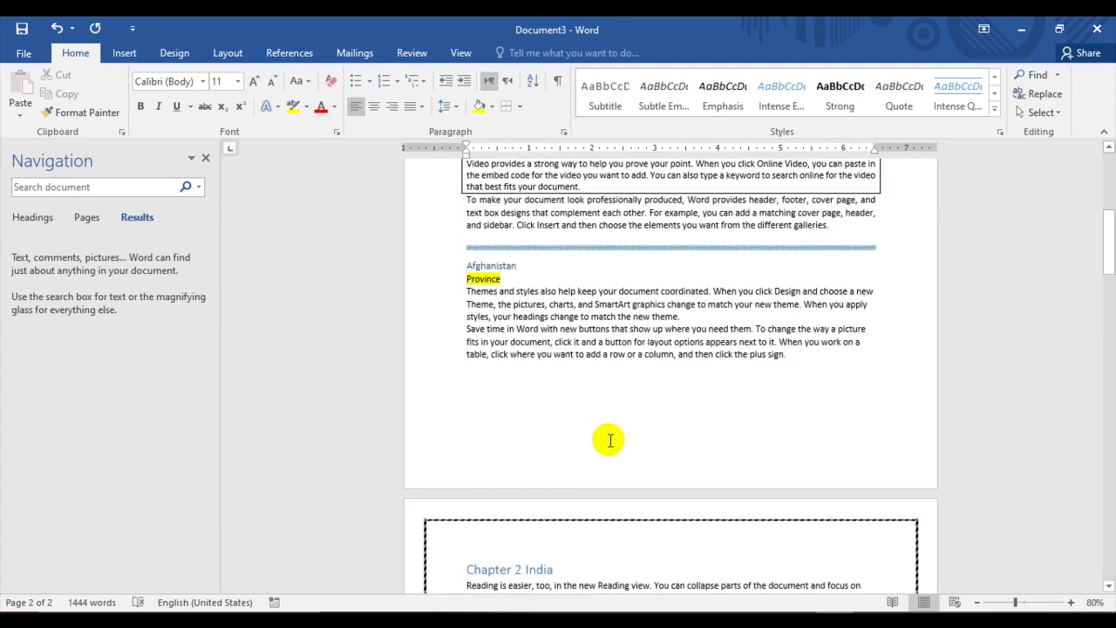
# - Generate another block of sample paragraphs below the last one with the =rand() function
pyautogui.scroll(8, 610, 440)
pyautogui.scroll(-15, 707, 421)
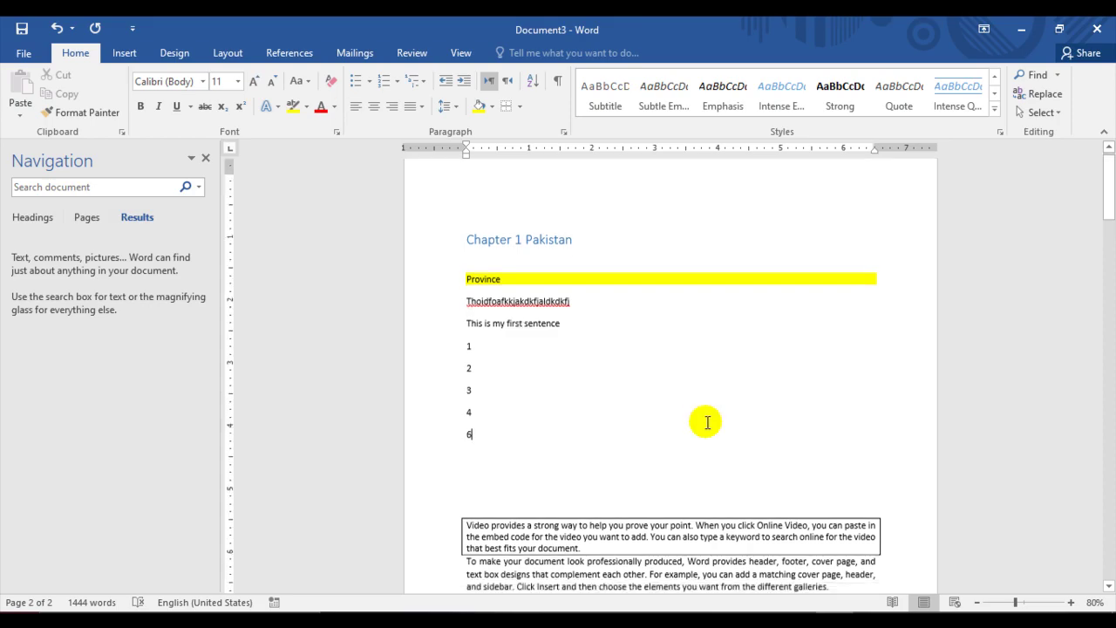
pyautogui.scroll(-15, 707, 414)
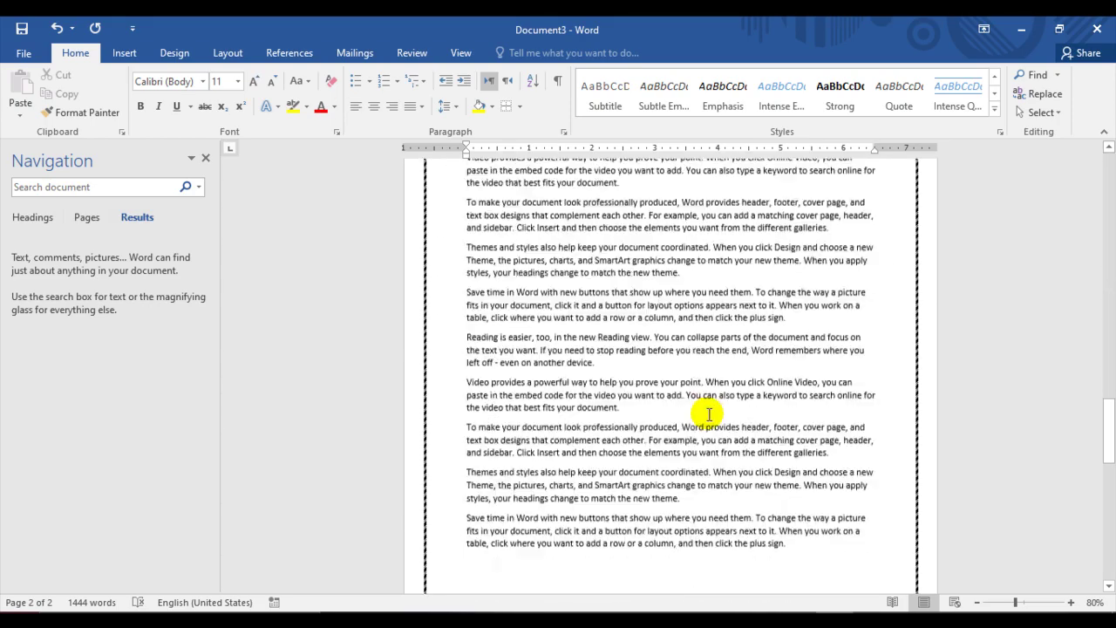
pyautogui.click(515, 261)
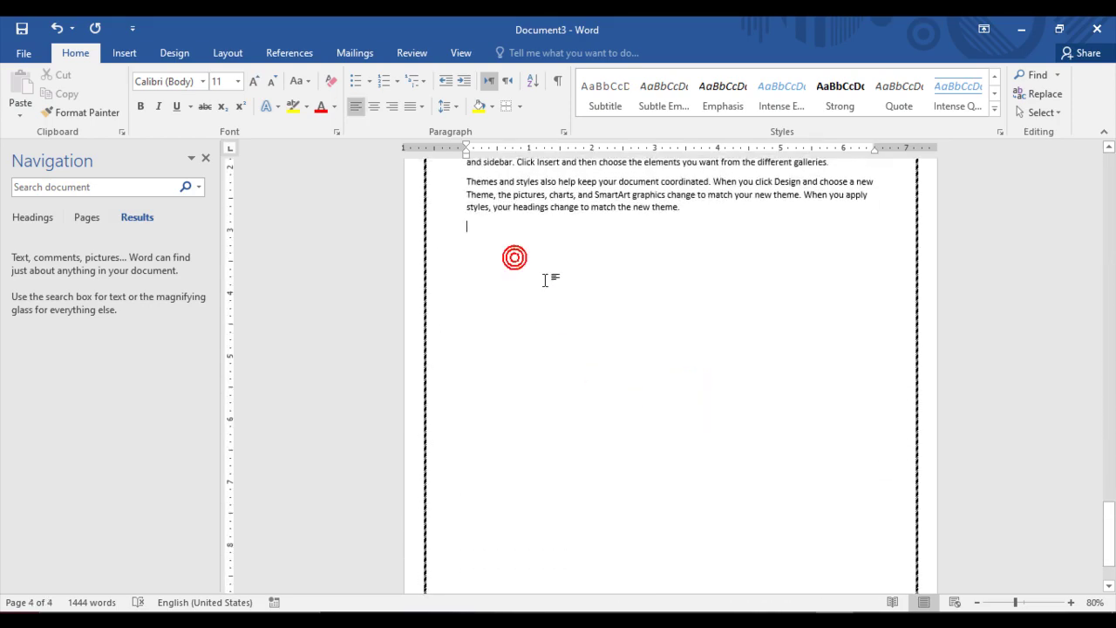
pyautogui.write('=rand(')
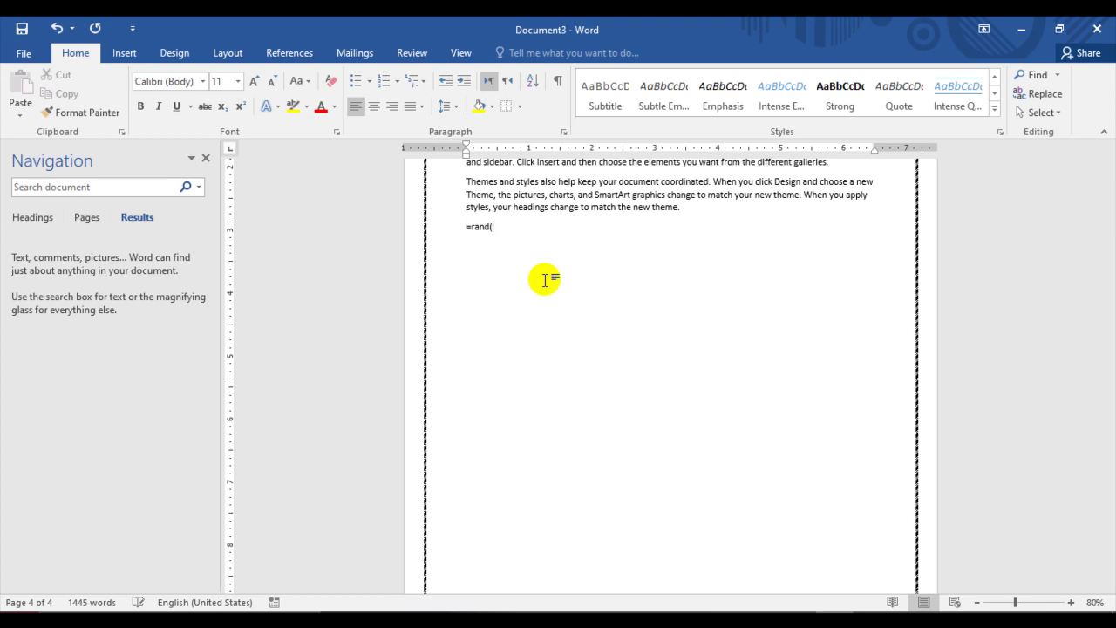
pyautogui.write('10)')
pyautogui.press('Return')
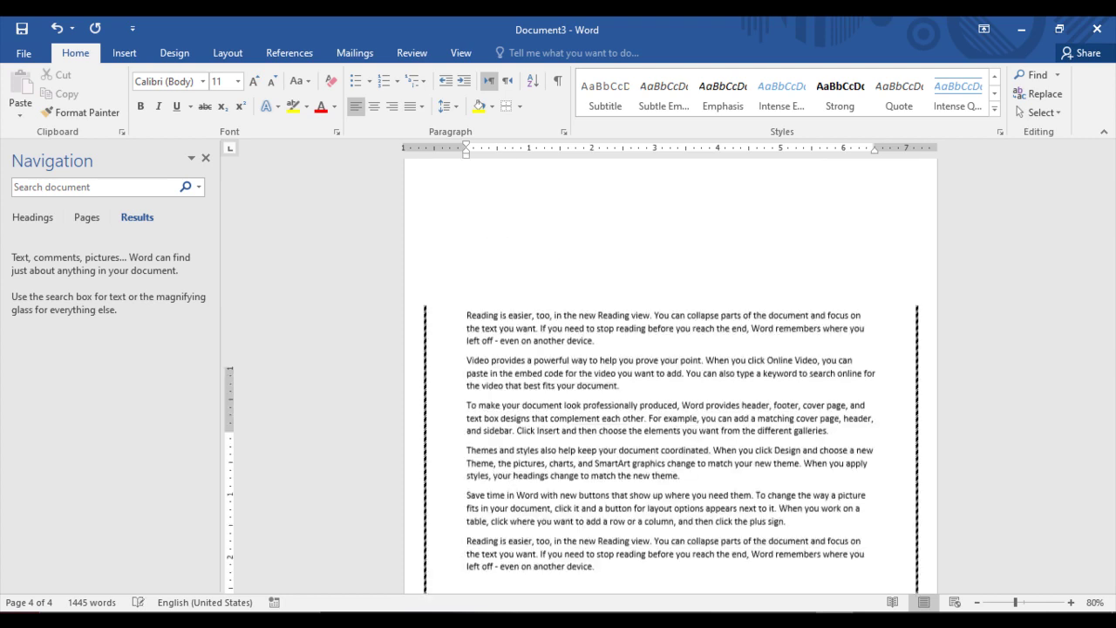
# - Close the navigation view and add a "Laptop" line above the "Themes and styles" paragraph on page 6
pyautogui.click(204, 158)
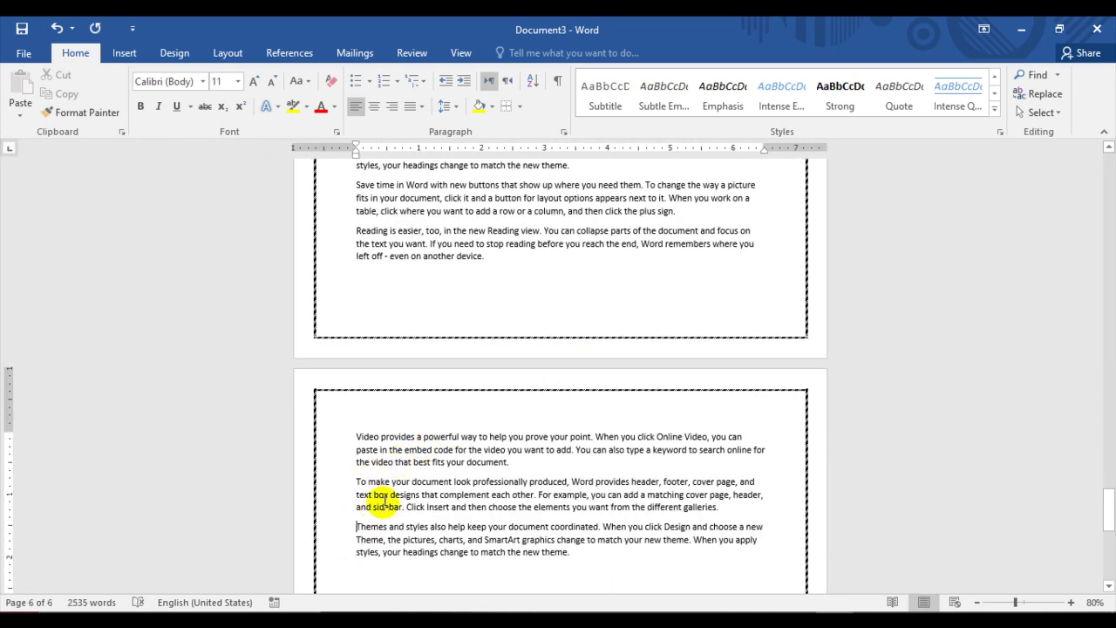
pyautogui.press('Return')
pyautogui.press('Up')
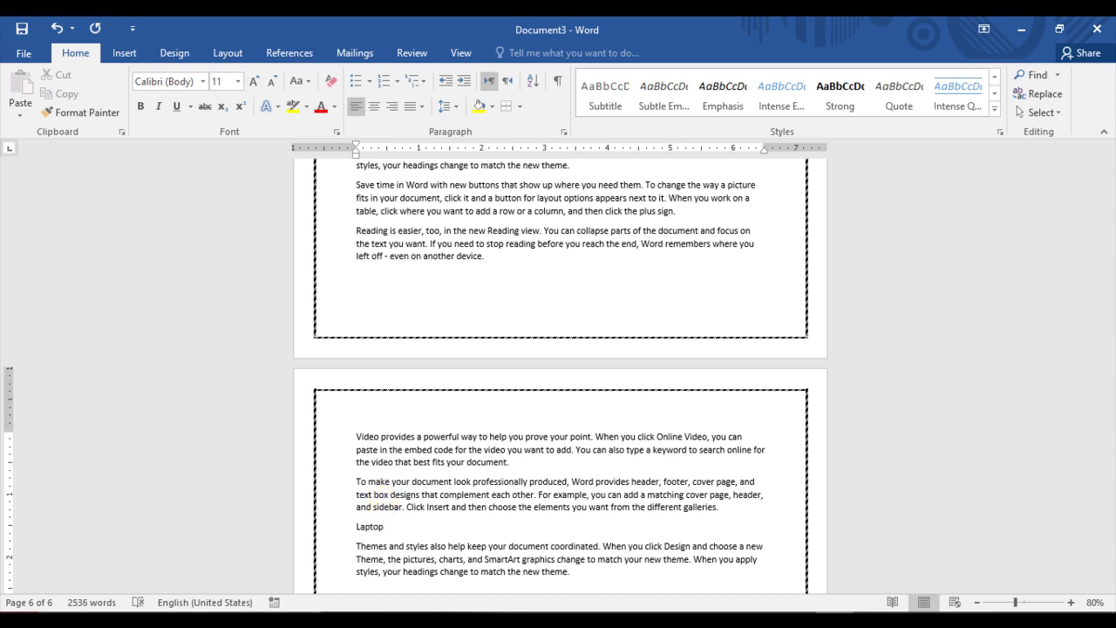
# - Apply the Heading 1 style to the "Laptop" line on page 6
pyautogui.doubleClick(388, 528)
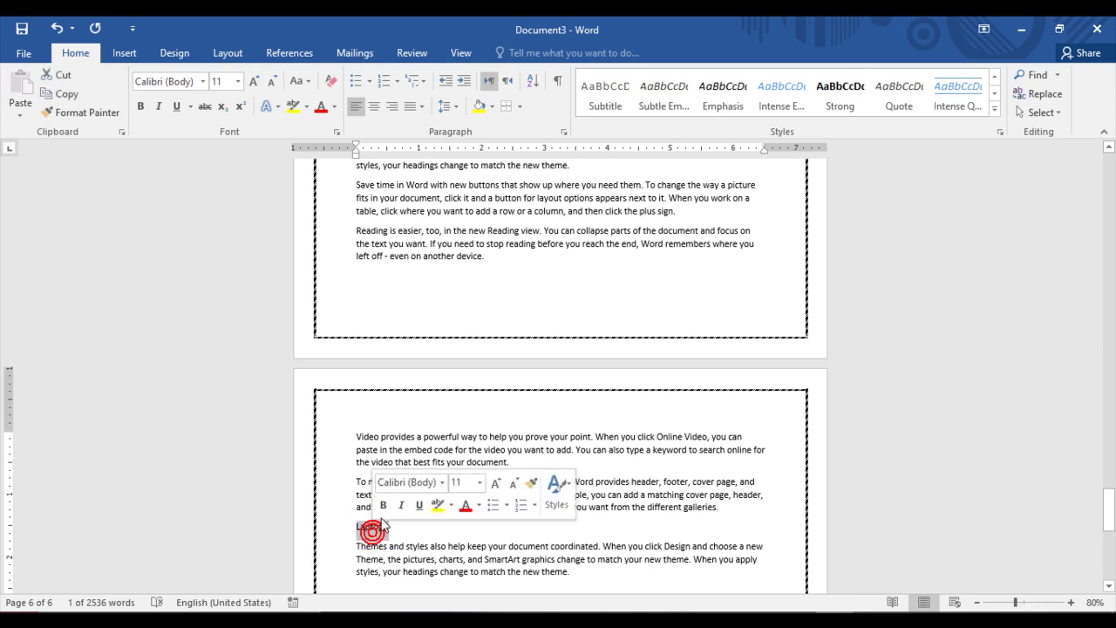
pyautogui.click(781, 101)
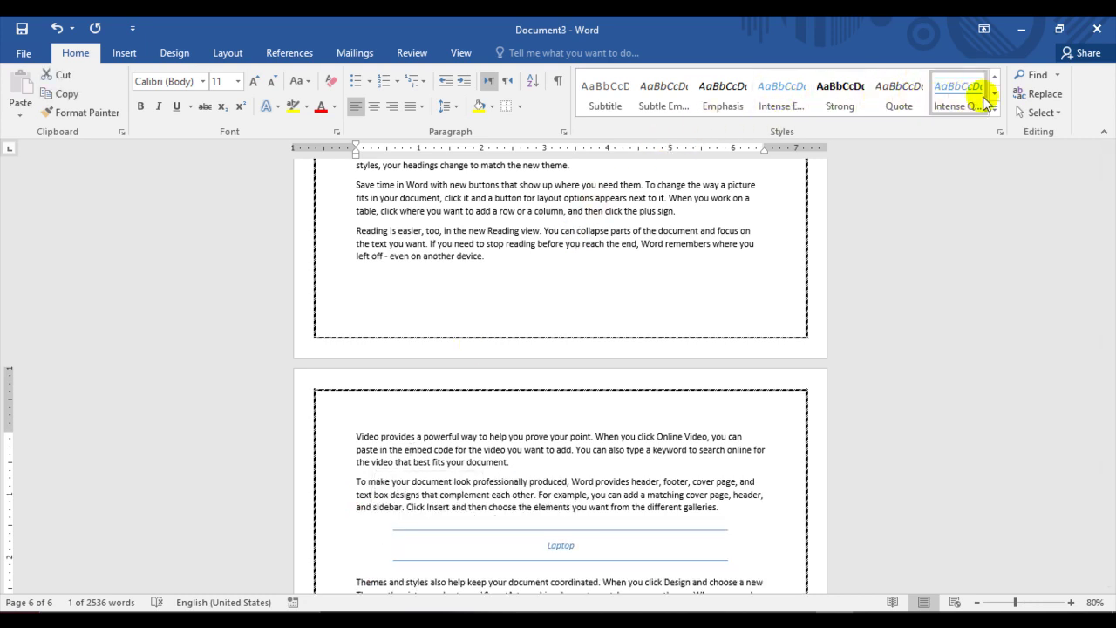
pyautogui.click(994, 77)
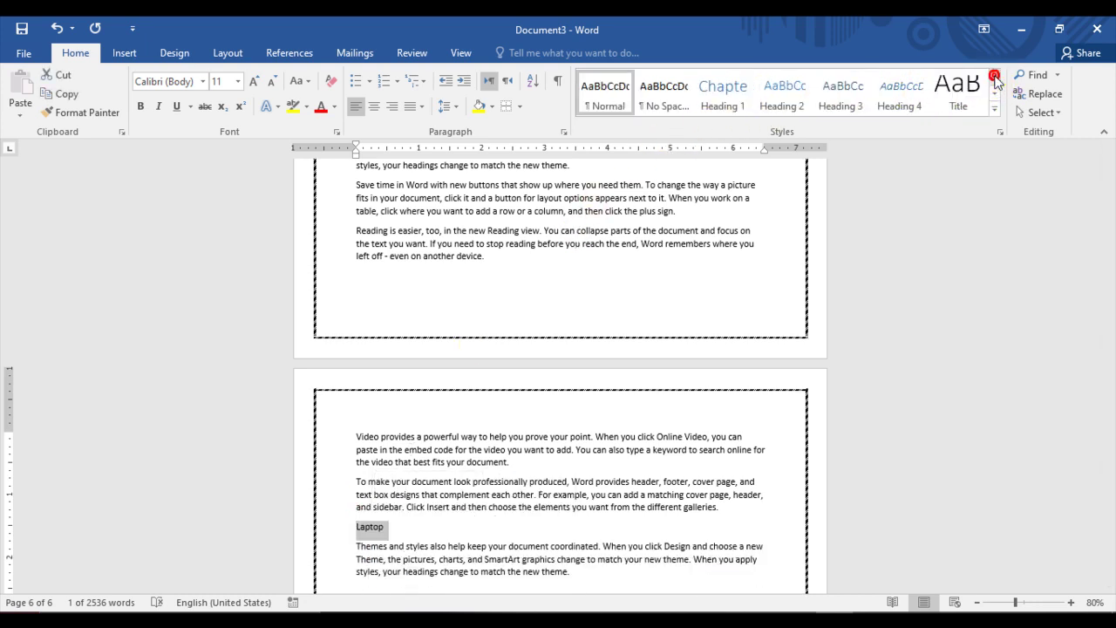
pyautogui.click(723, 96)
pyautogui.click(478, 525)
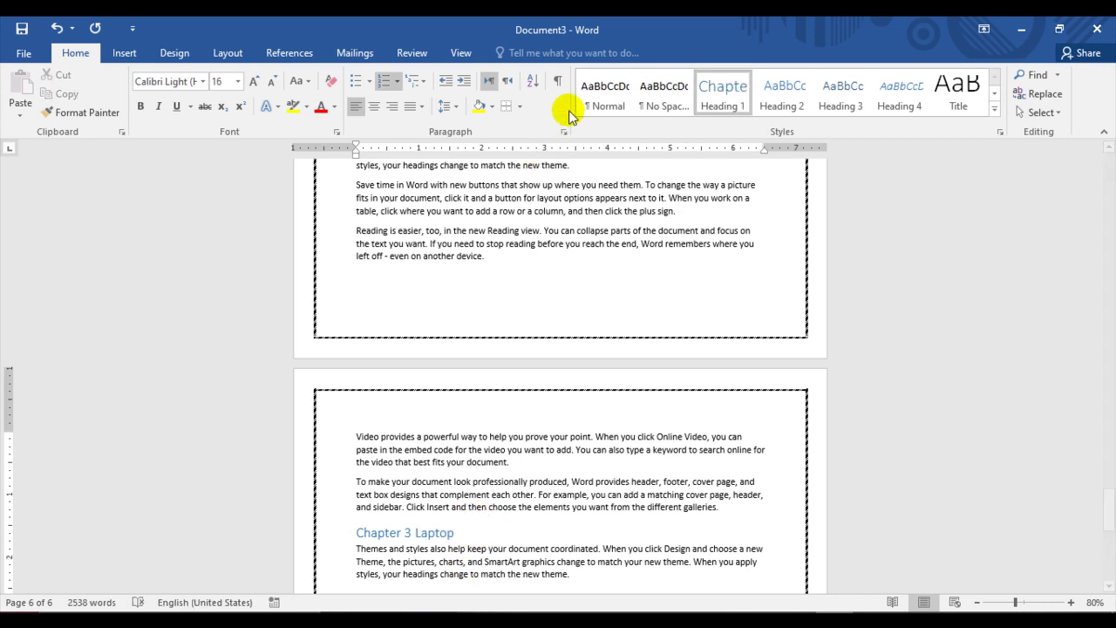
# - Jump to page 4 of the document with Go To, after looking over the Find and Replace options
pyautogui.click(1057, 75)
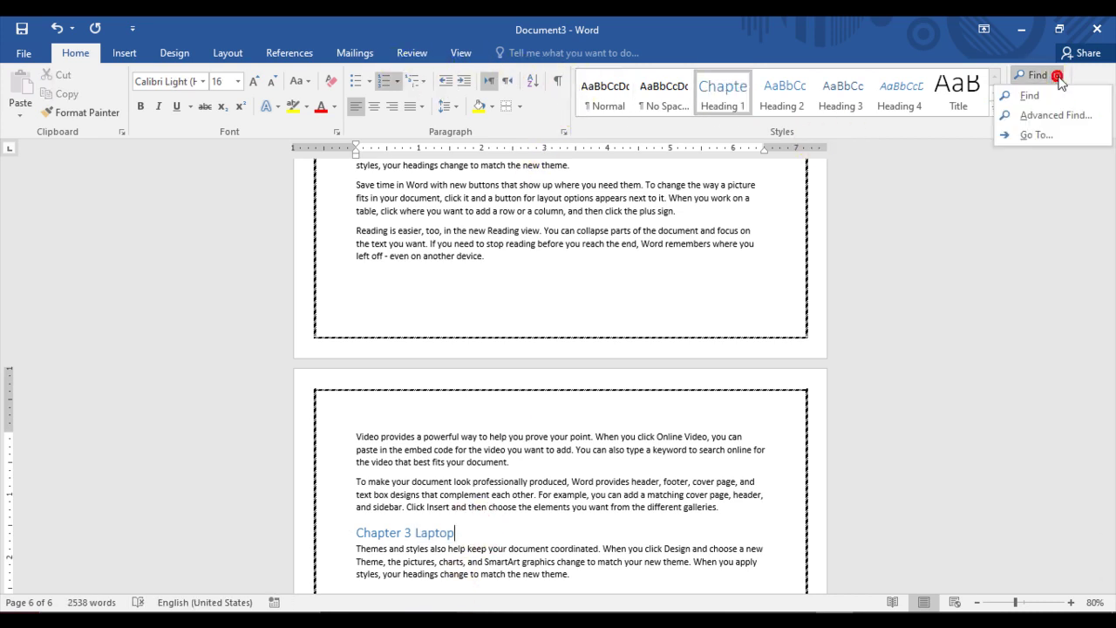
pyautogui.click(1032, 136)
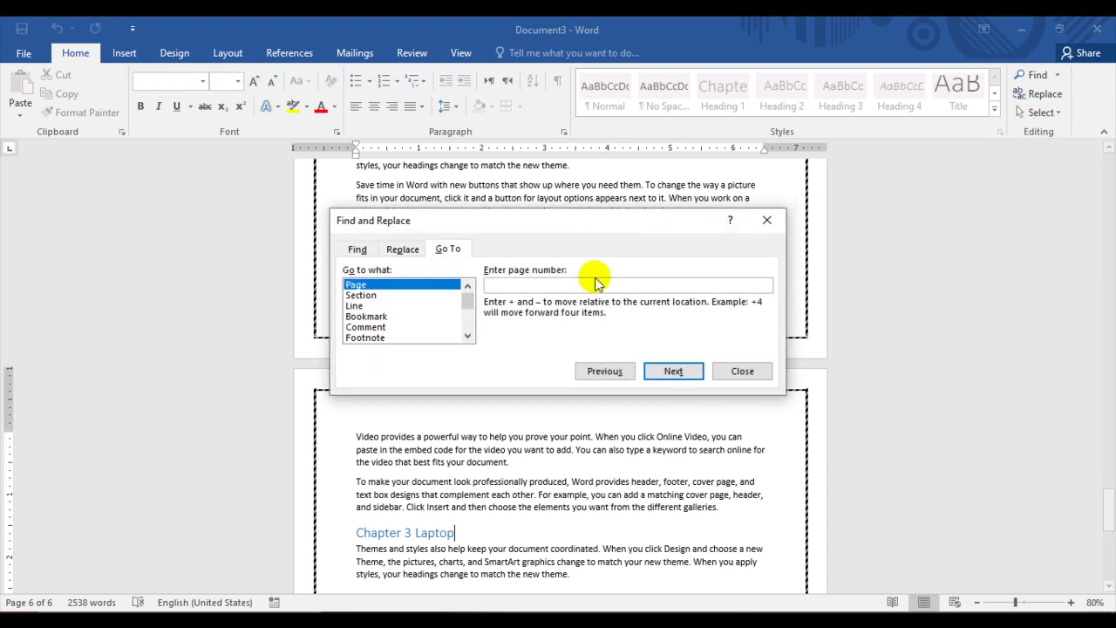
pyautogui.click(356, 251)
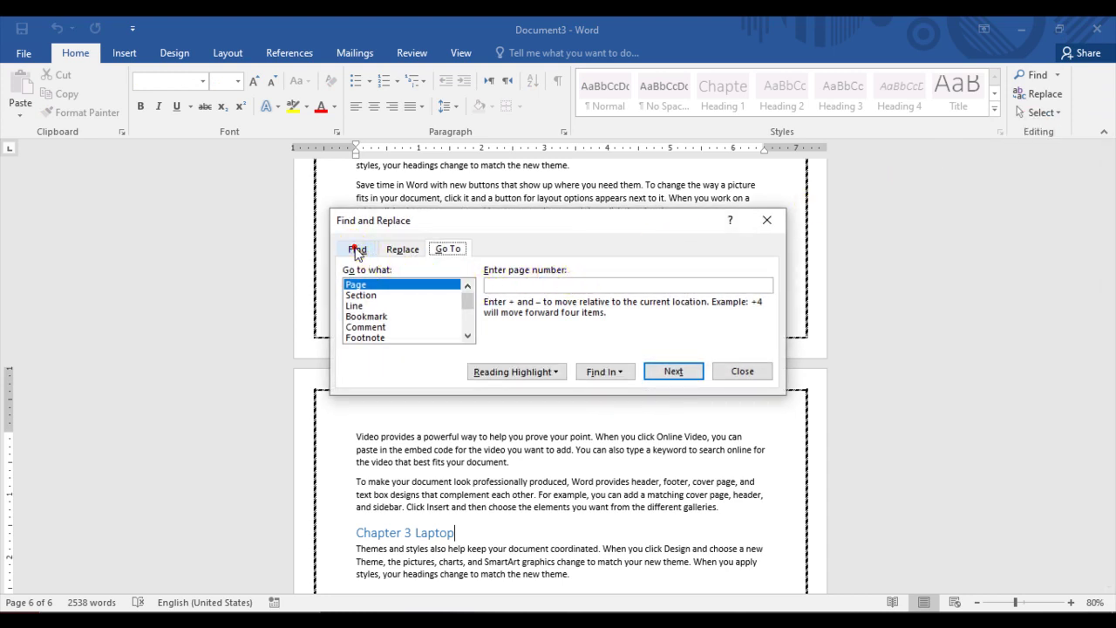
pyautogui.click(403, 251)
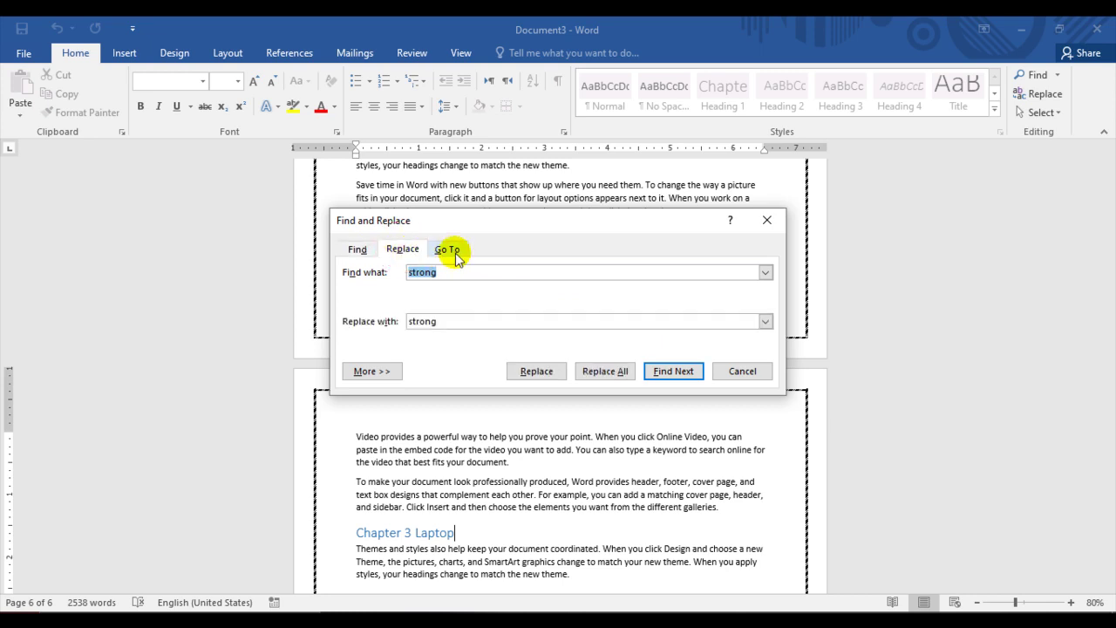
pyautogui.click(454, 252)
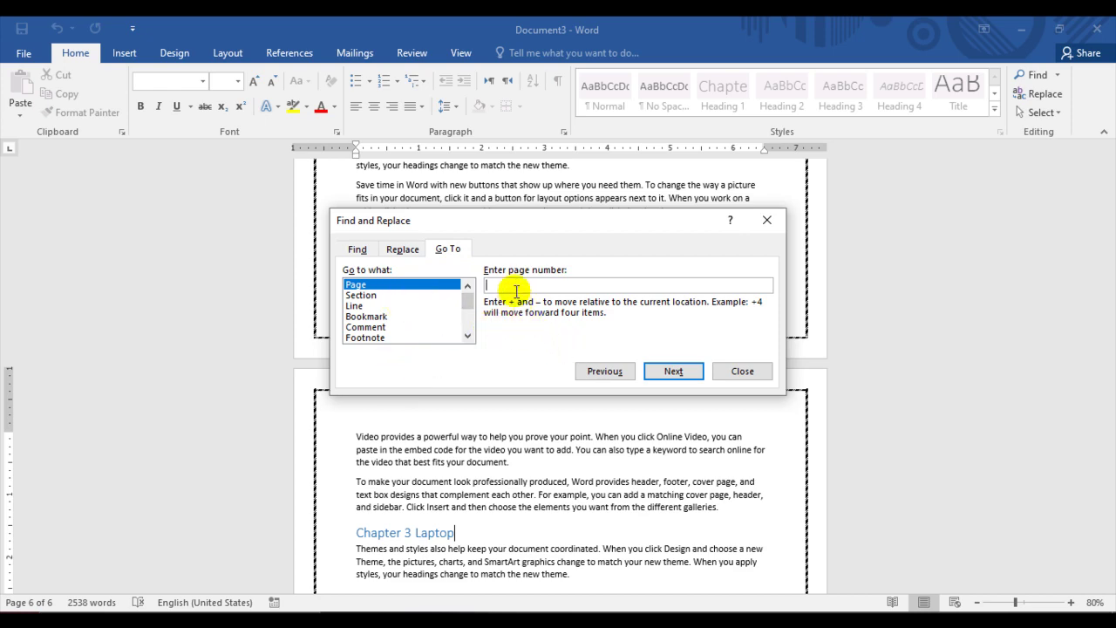
pyautogui.write('4')
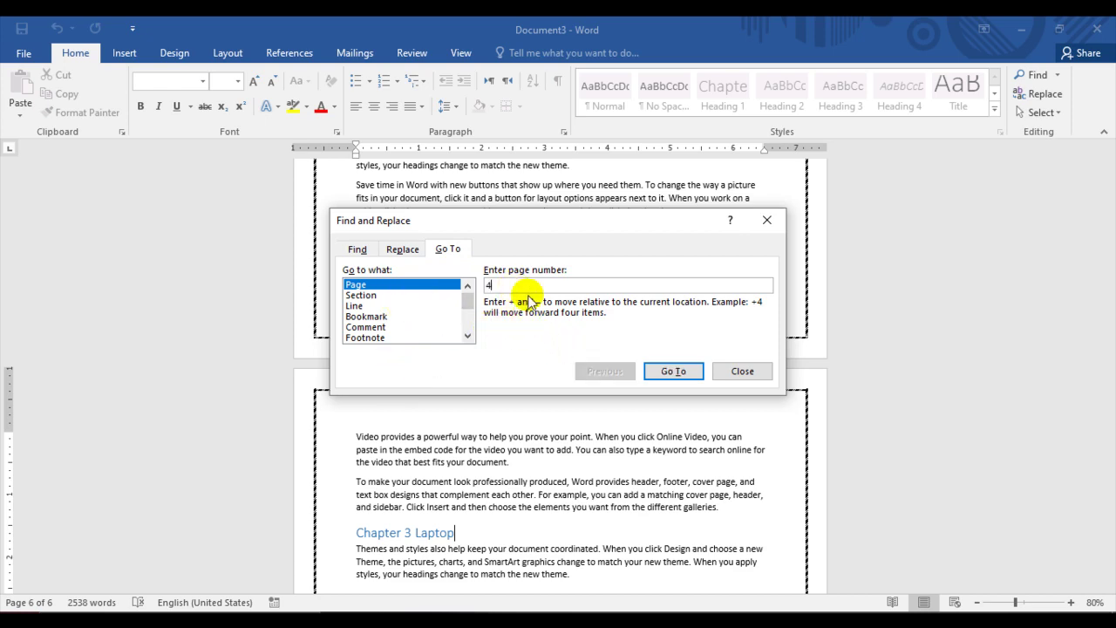
pyautogui.click(675, 373)
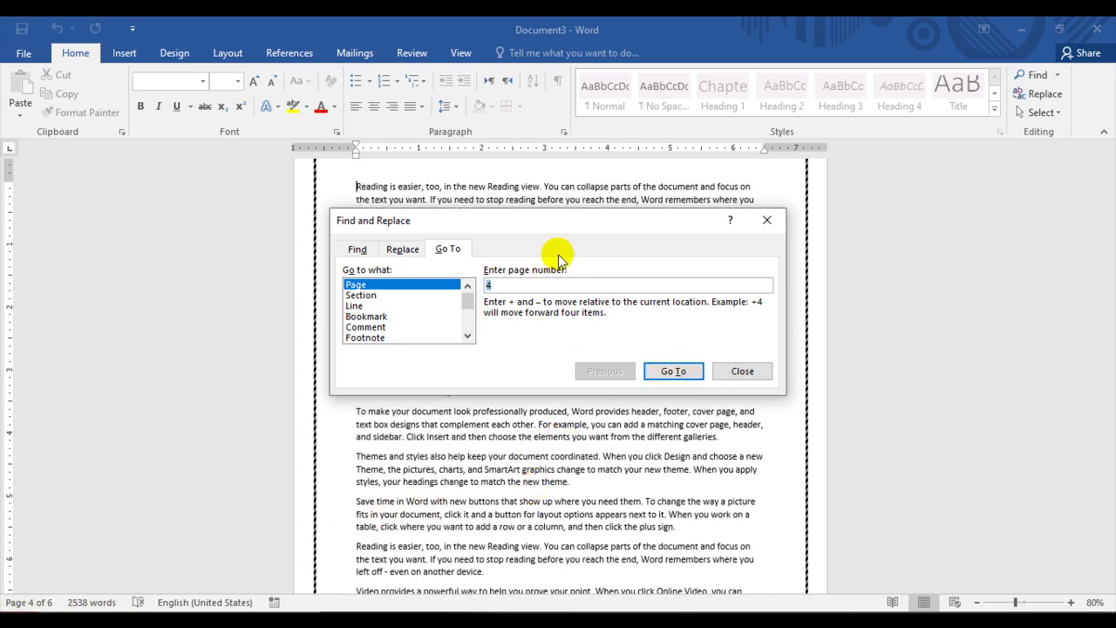
# - Jump back to page 1 with Go To
pyautogui.click(515, 288)
pyautogui.press('BackSpace')
pyautogui.write('1')
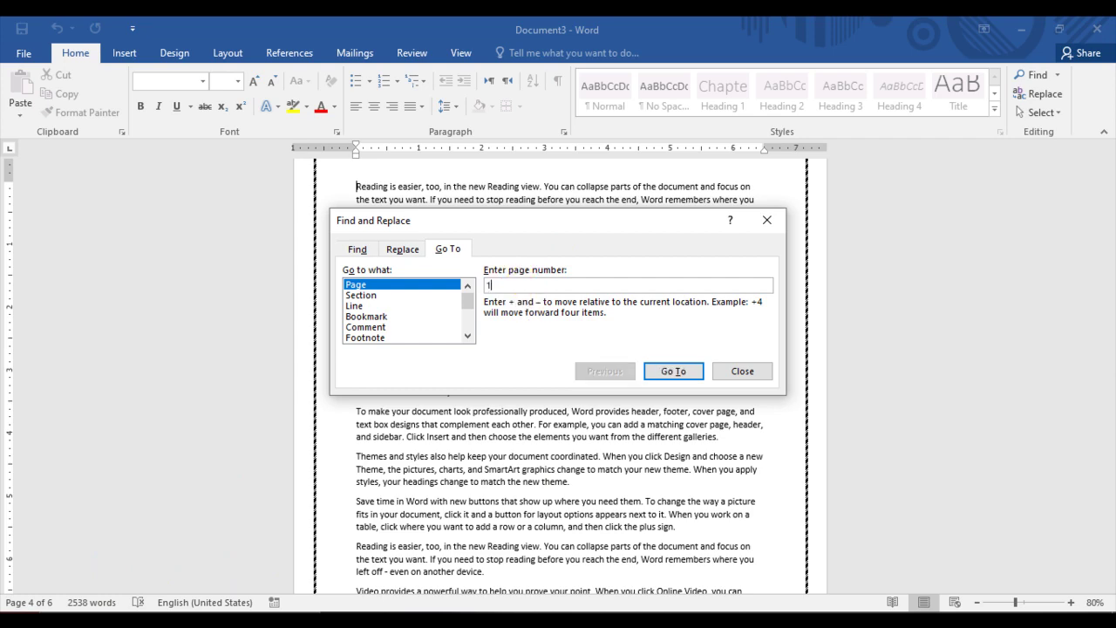
pyautogui.click(666, 371)
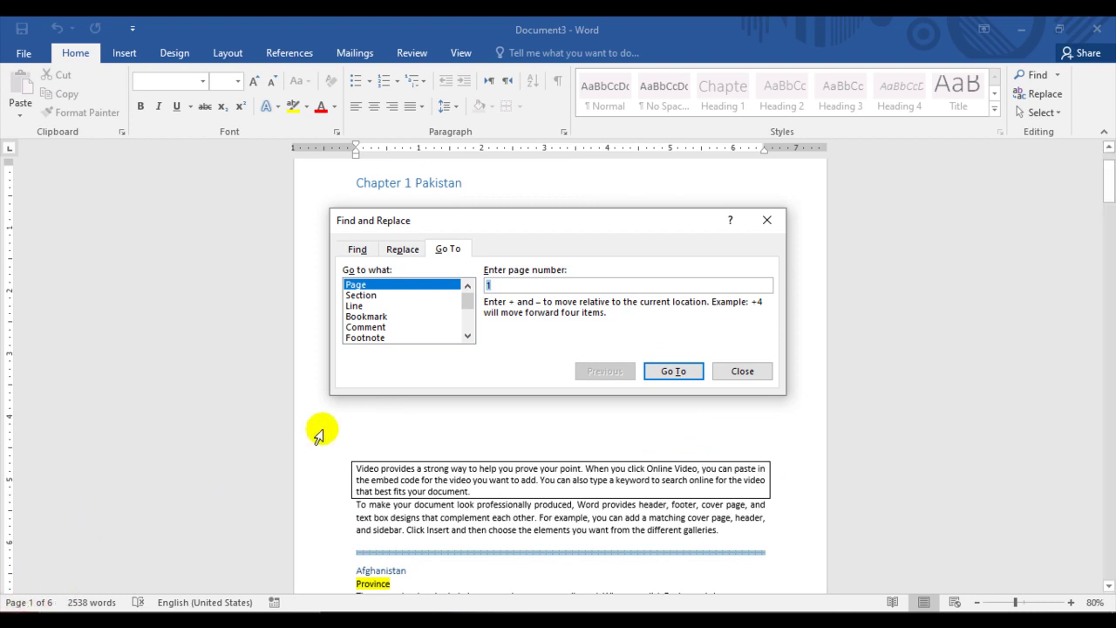
# - Look through the other Go To targets, including Section, Comment, Footnote, Table and Equation, and try going to the next equation
pyautogui.click(364, 297)
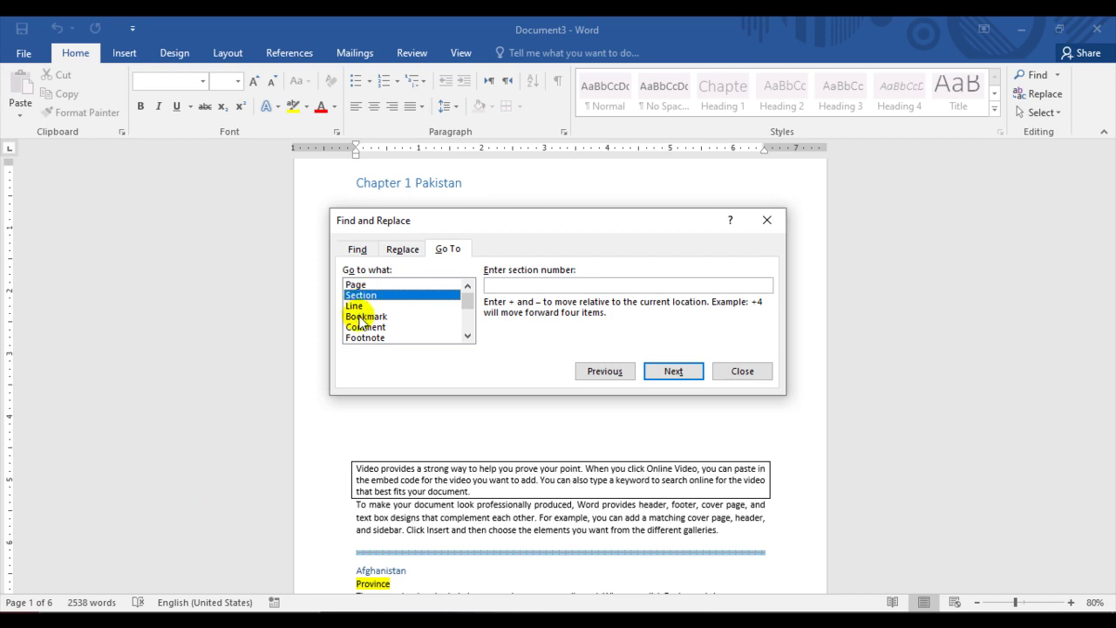
pyautogui.click(374, 315)
pyautogui.click(375, 327)
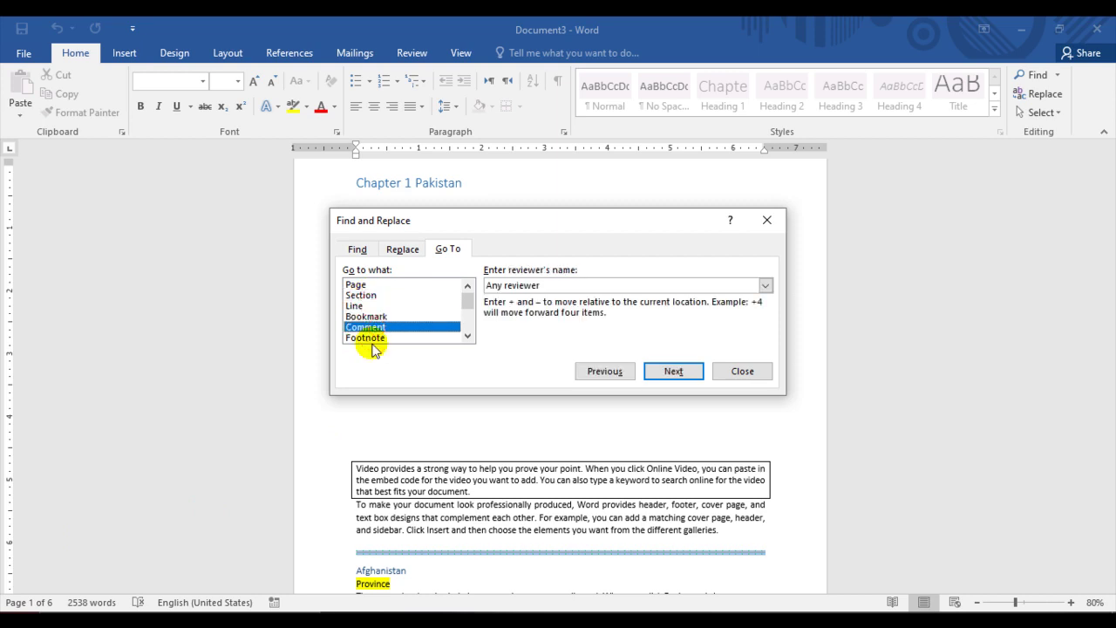
pyautogui.click(371, 337)
pyautogui.moveTo(468, 303); pyautogui.dragTo(466, 311)
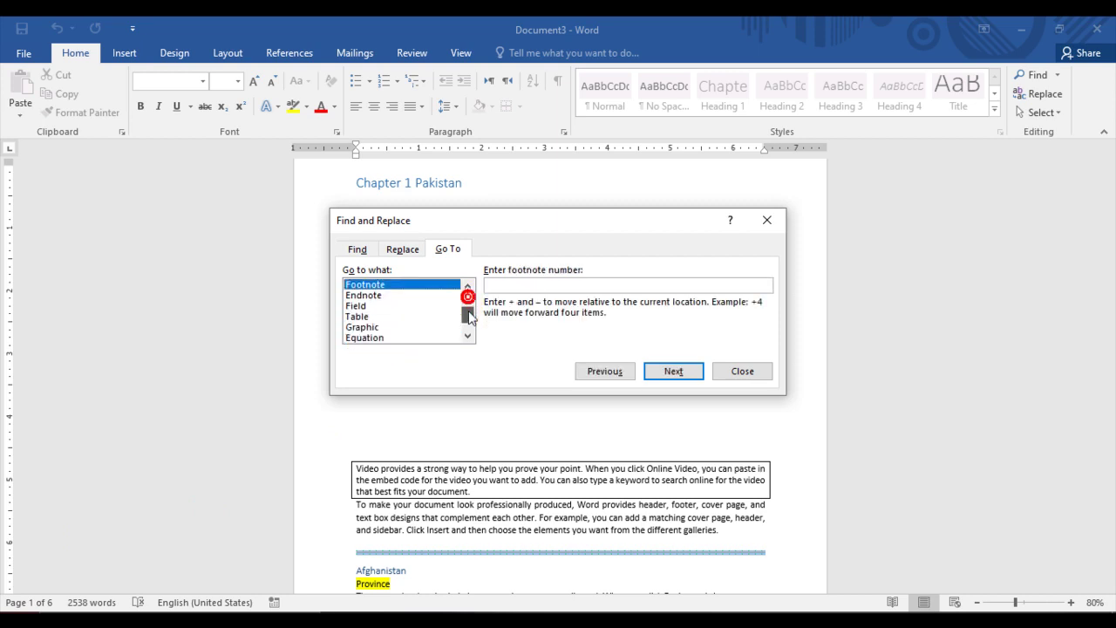
pyautogui.click(362, 327)
pyautogui.click(362, 317)
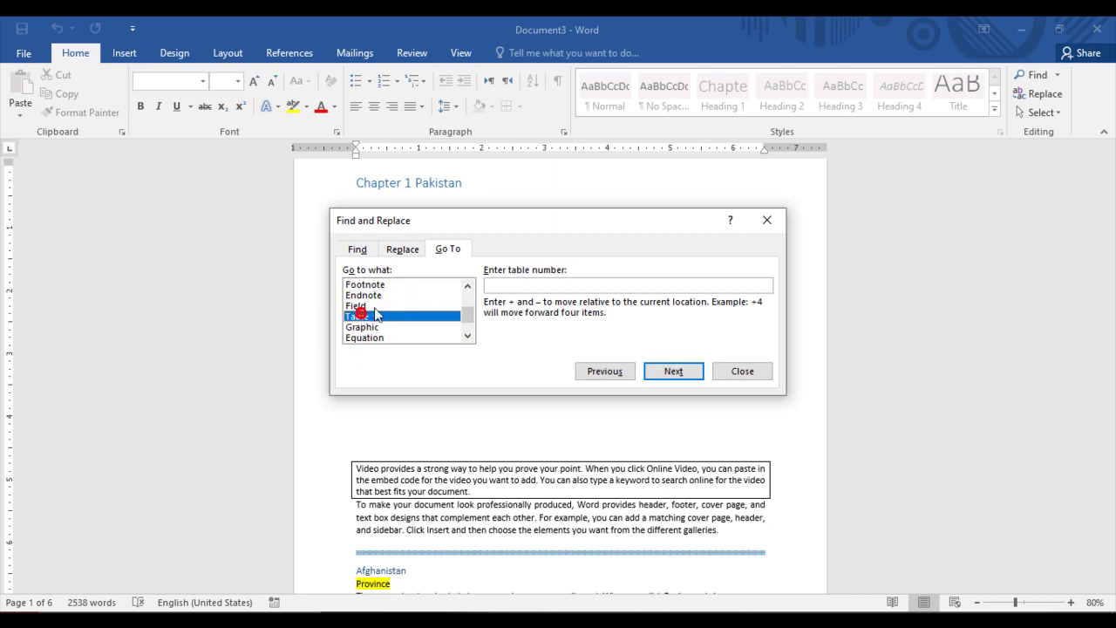
pyautogui.click(375, 337)
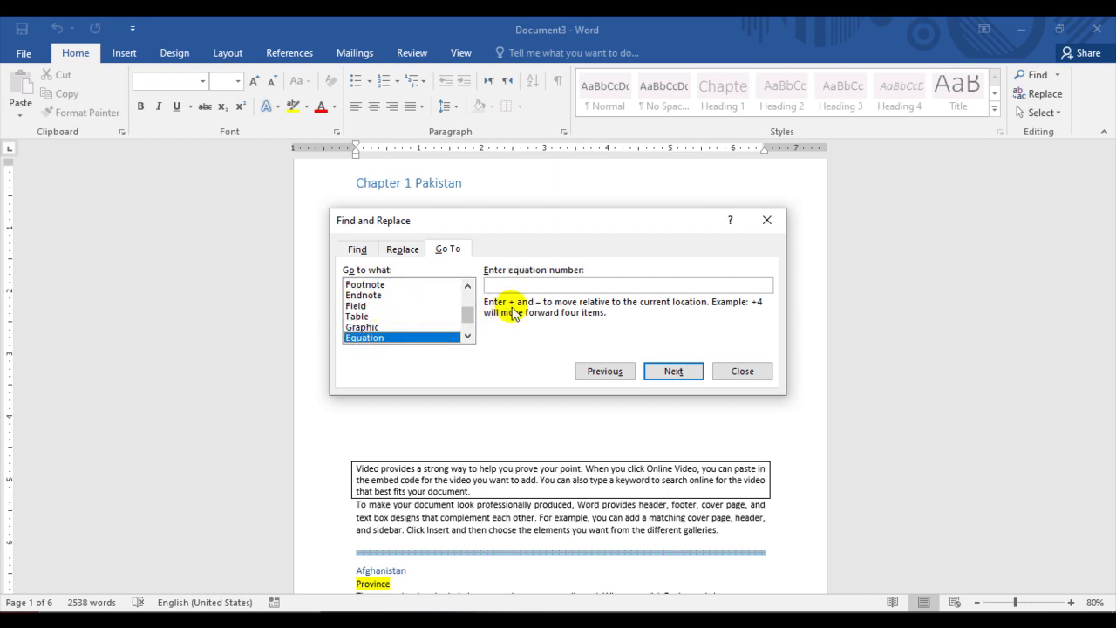
pyautogui.click(673, 373)
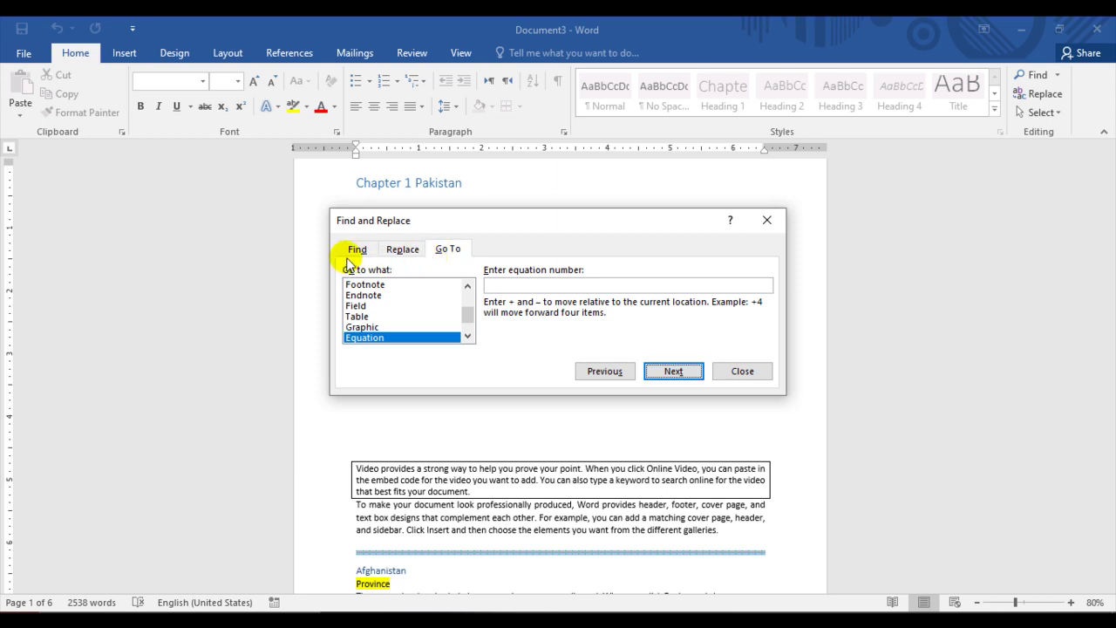
# - Review the Replace and Go To options once more and close Find and Replace without changing anything
pyautogui.click(402, 249)
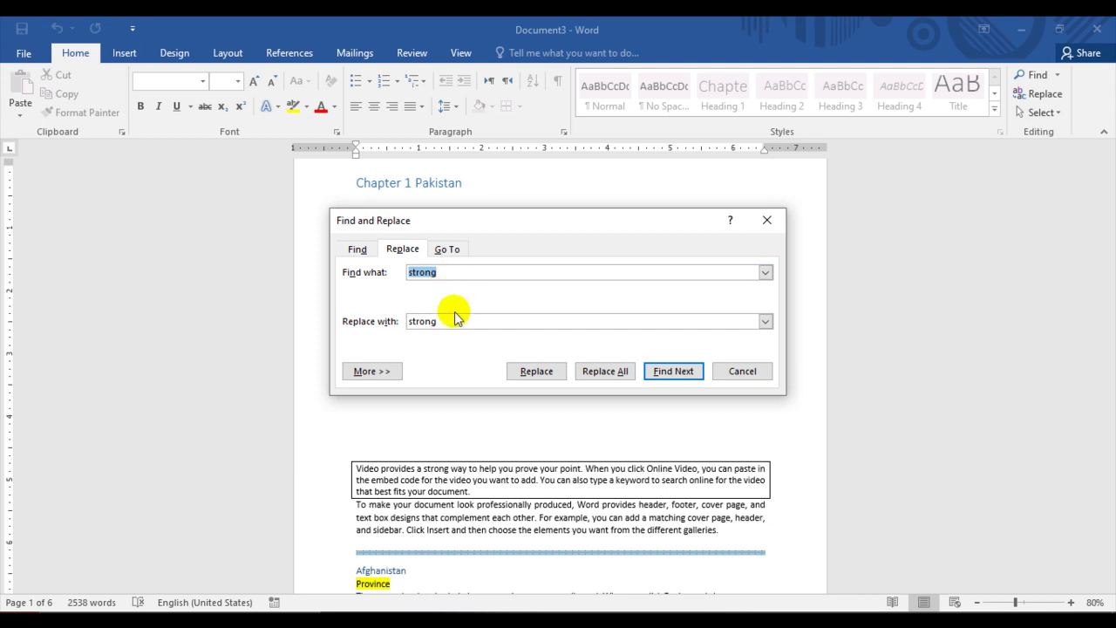
pyautogui.click(455, 251)
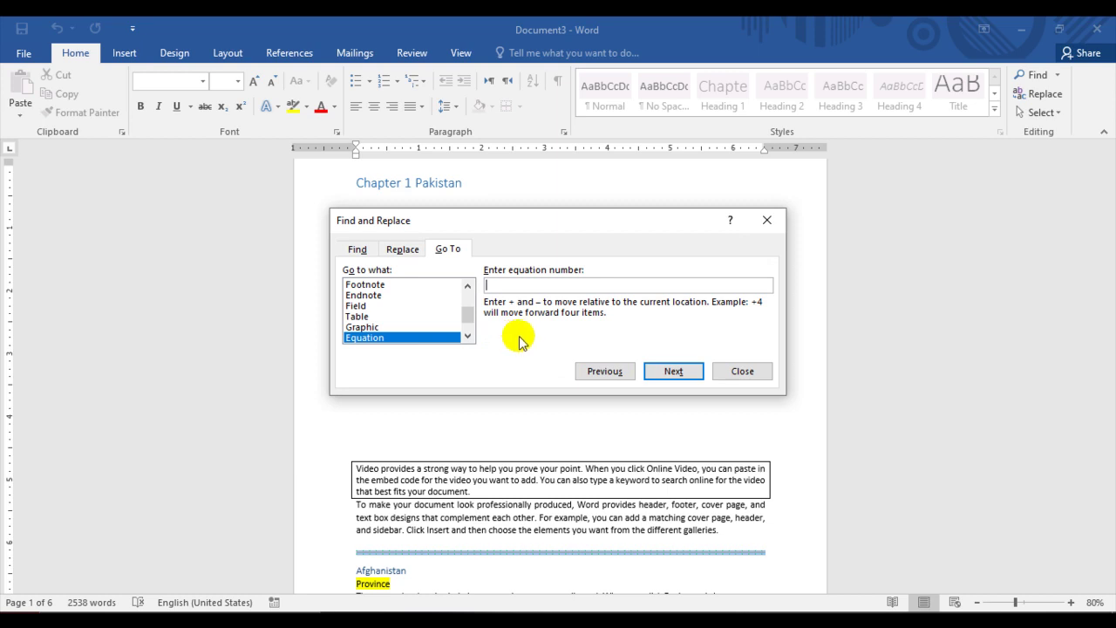
pyautogui.click(742, 371)
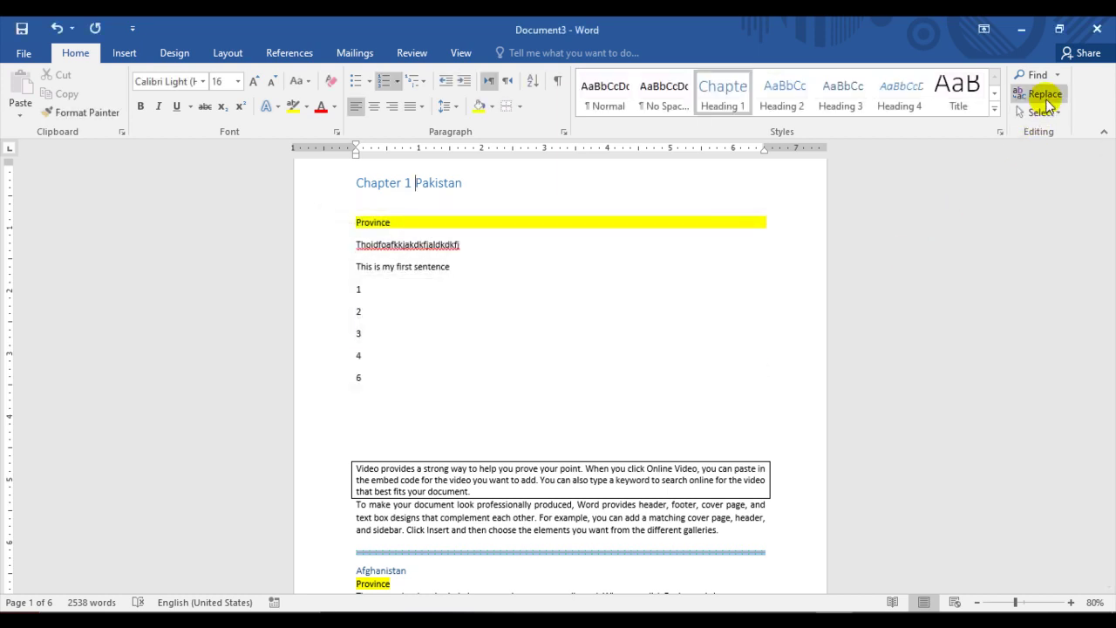
pyautogui.click(1046, 96)
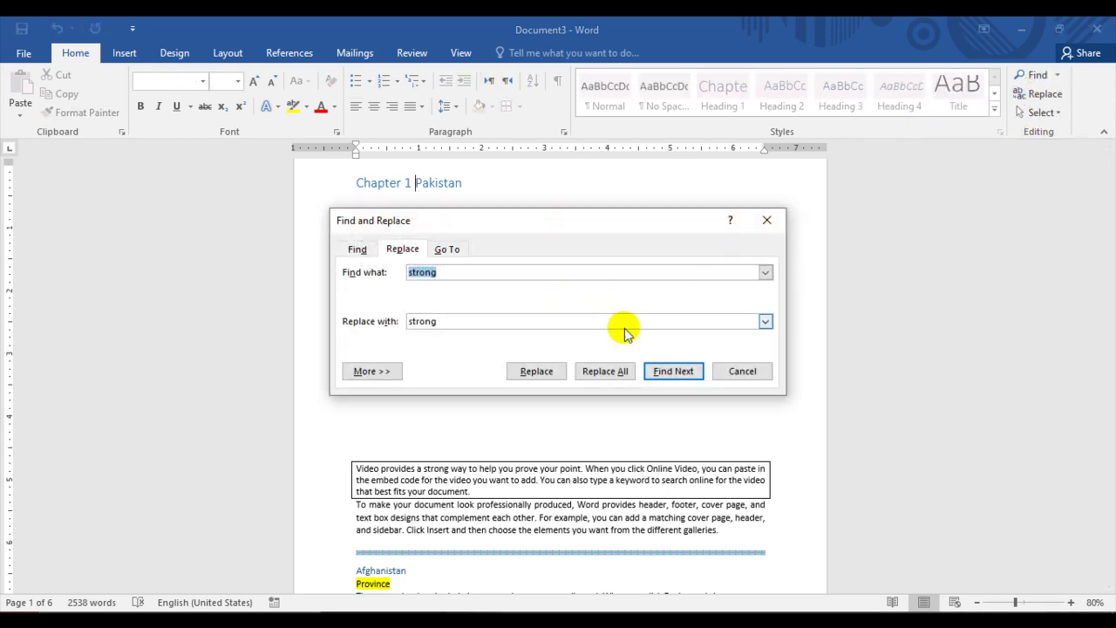
pyautogui.click(742, 371)
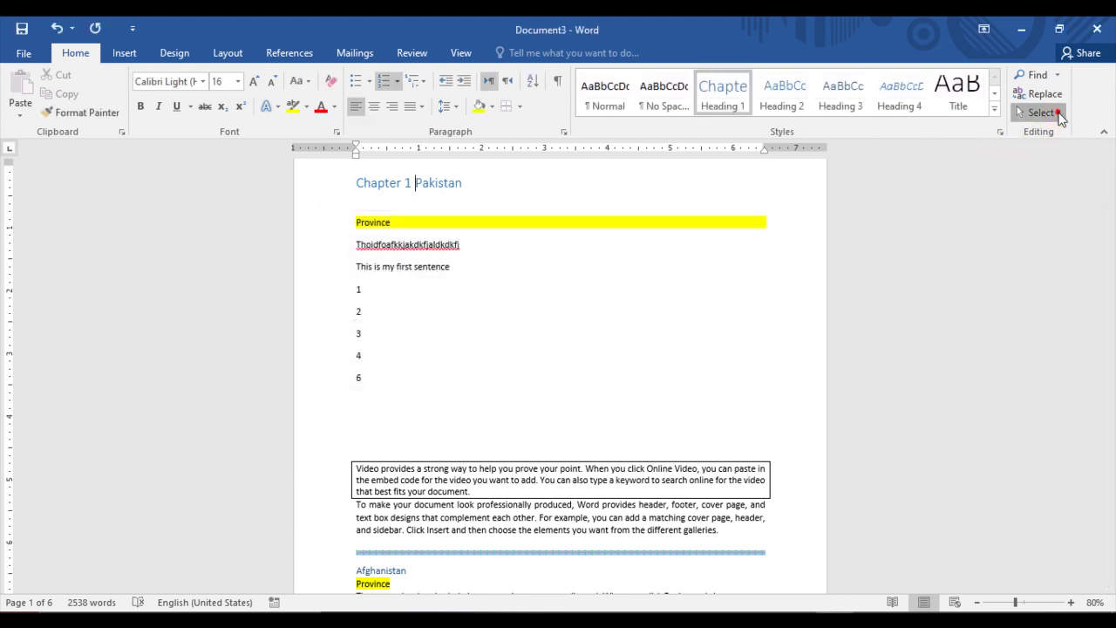
# - Select the entire document from the blank area below the numbers on page 1, and clear the selection
pyautogui.click(1059, 113)
pyautogui.click(685, 323)
pyautogui.scroll(1, 536, 317)
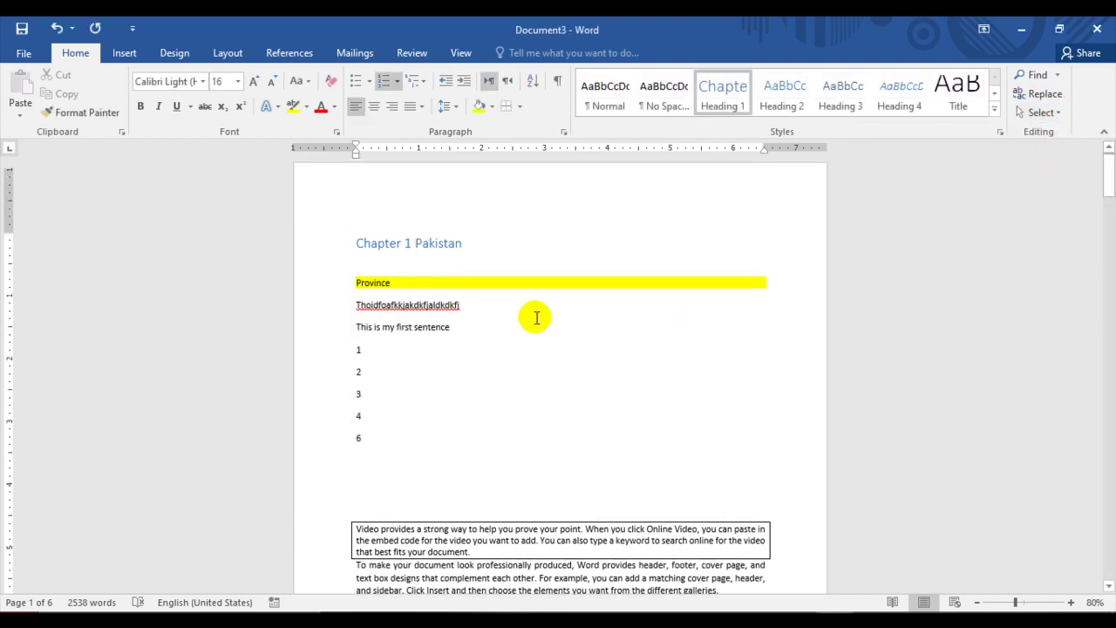
pyautogui.scroll(-1, 536, 317)
pyautogui.click(411, 338)
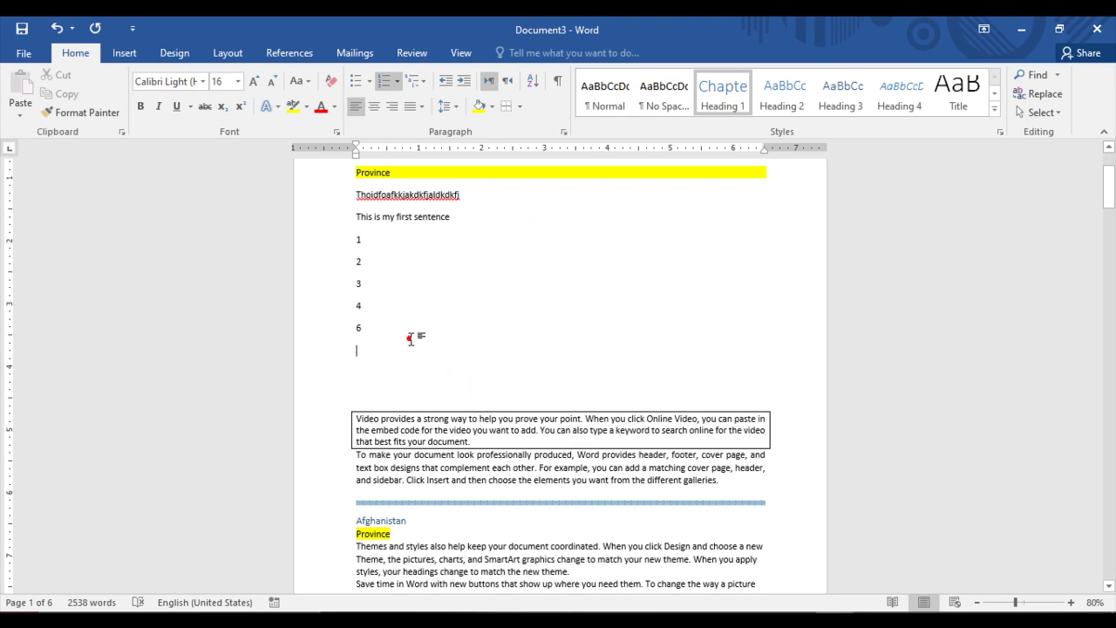
pyautogui.hotkey('ctrl', 'a')
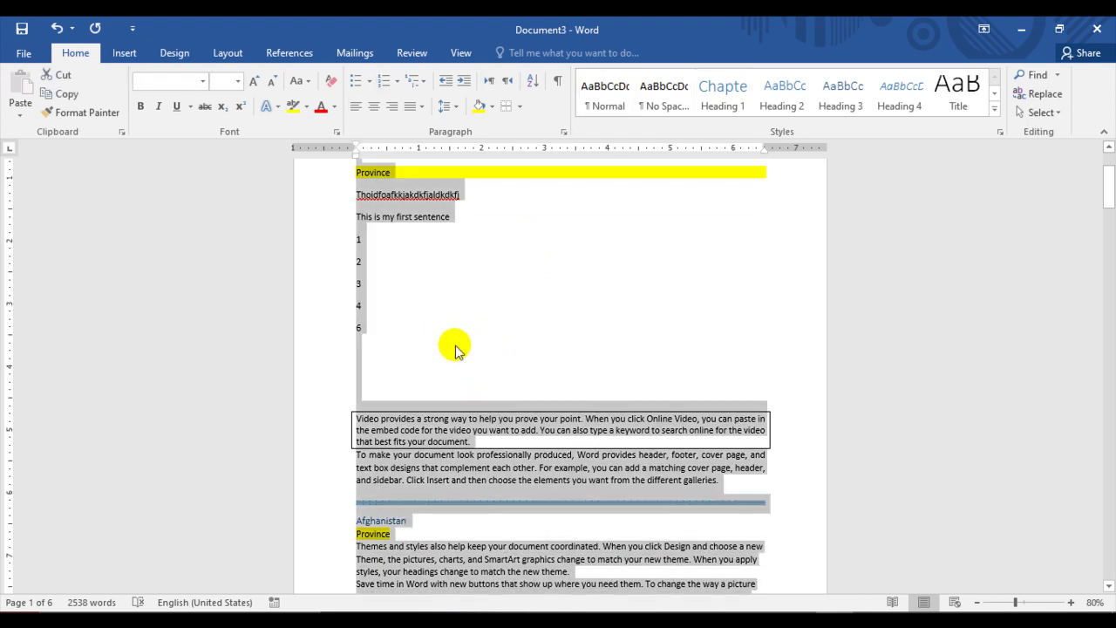
pyautogui.click(402, 330)
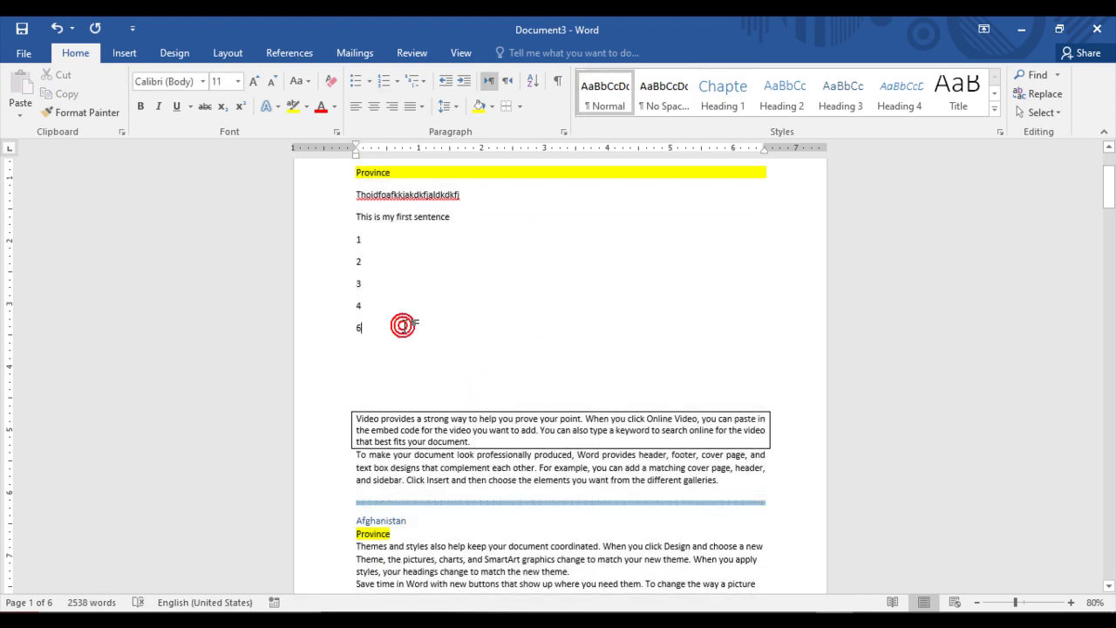
# - Use the Select All command to select all the document's content, and deselect it again
pyautogui.click(1057, 113)
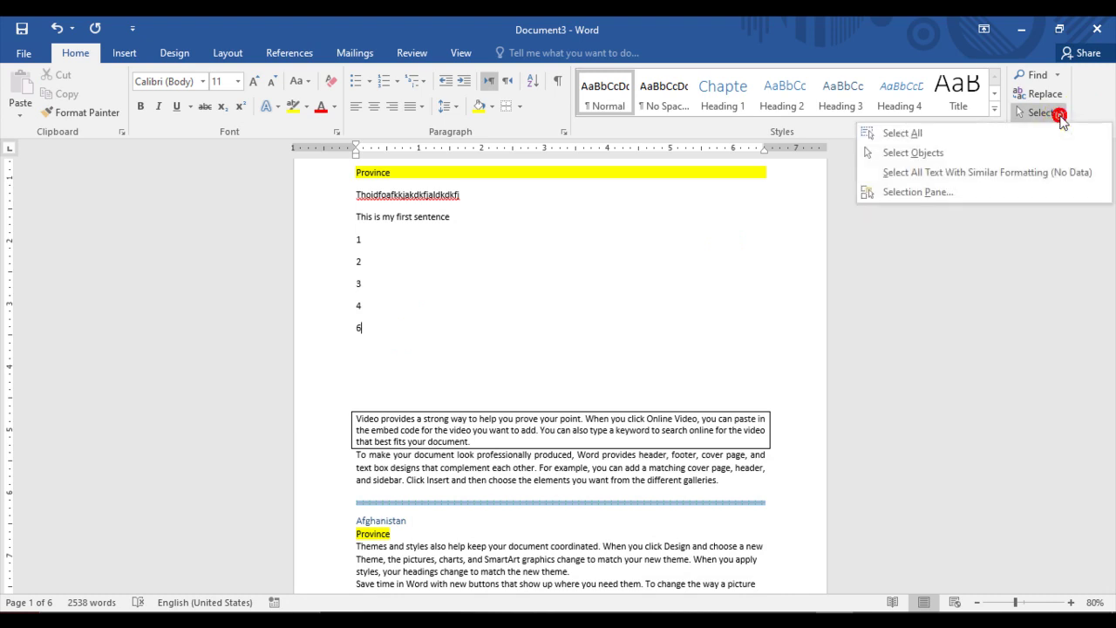
pyautogui.click(953, 140)
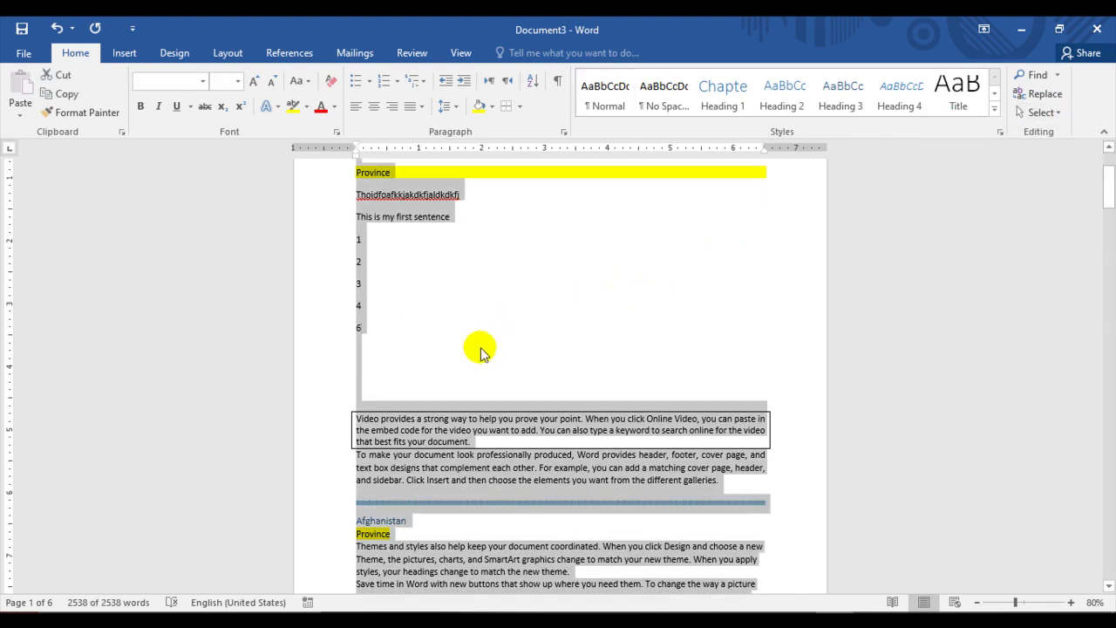
pyautogui.click(538, 312)
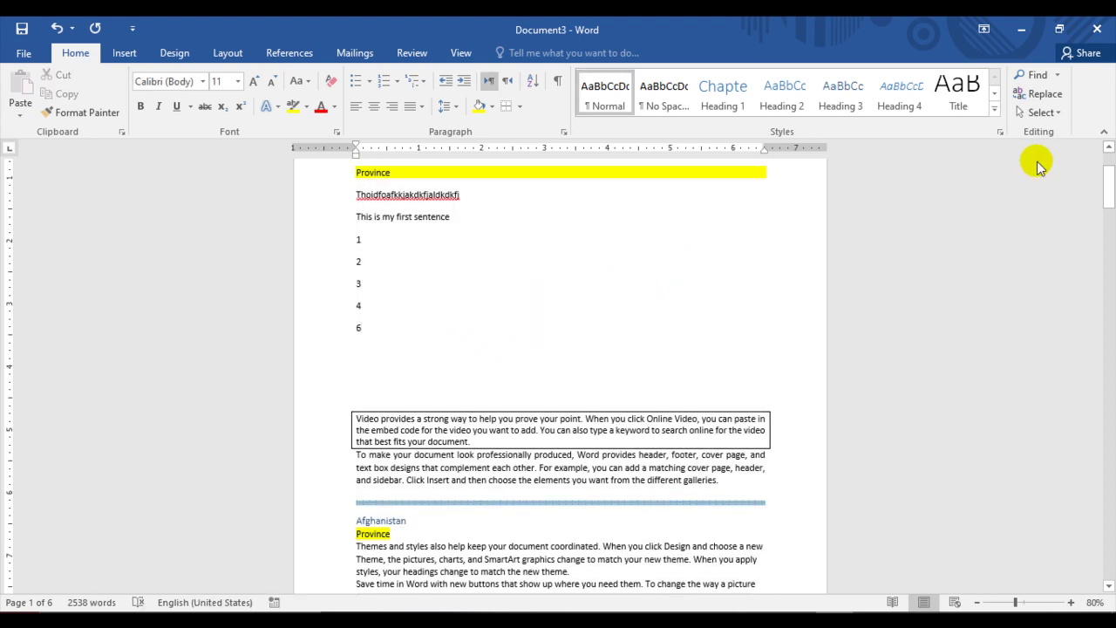
# - Turn on Select Objects mode and briefly view the kinds of objects that can be inserted
pyautogui.click(1052, 113)
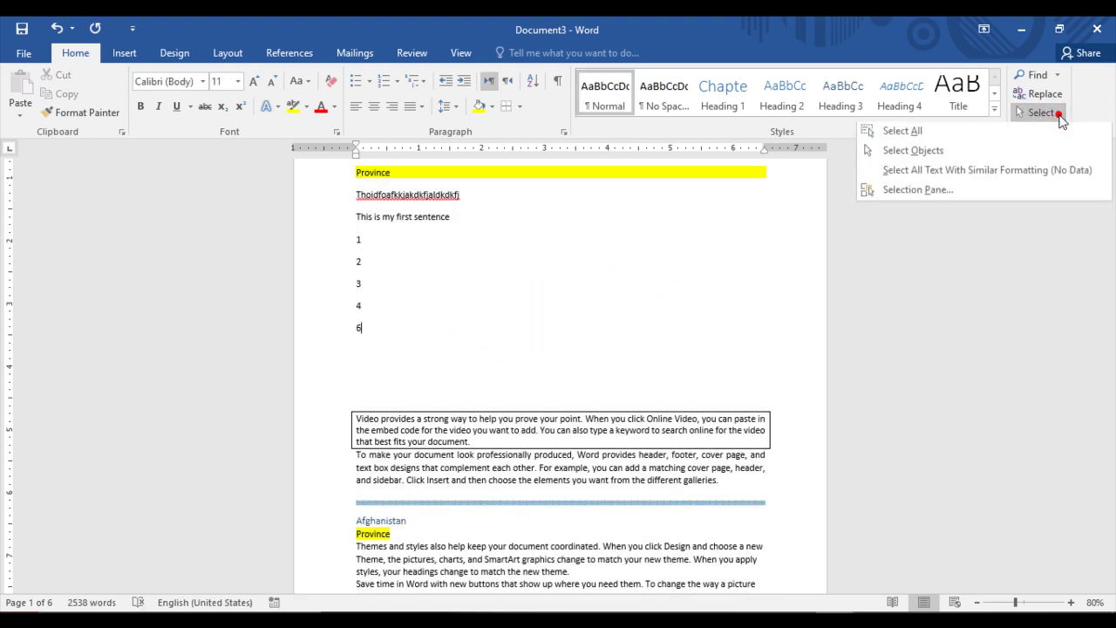
pyautogui.click(965, 160)
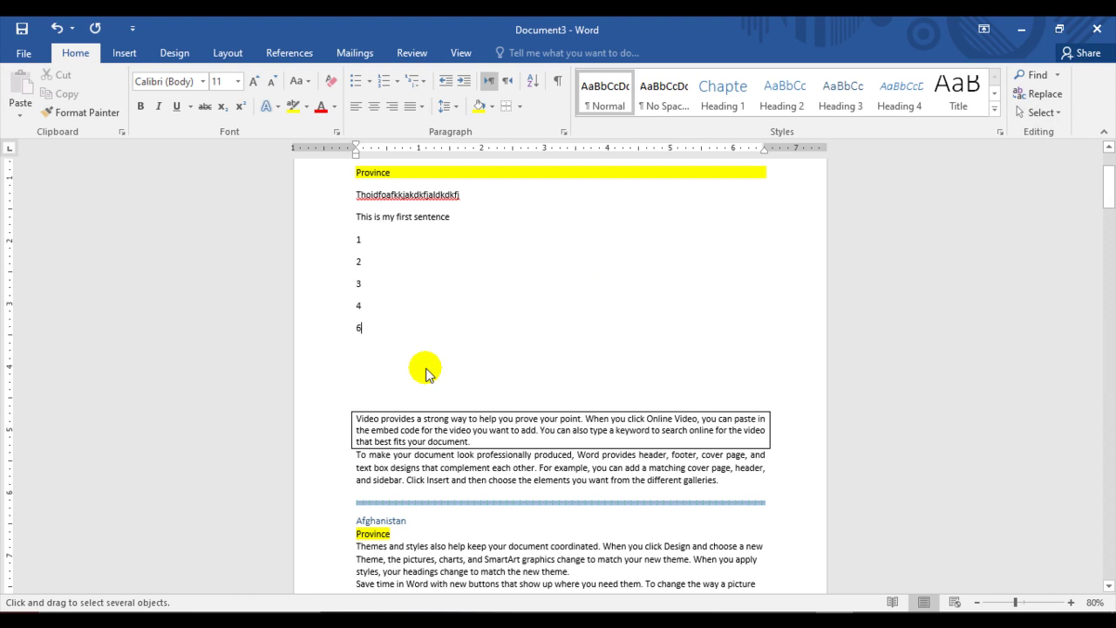
pyautogui.click(133, 57)
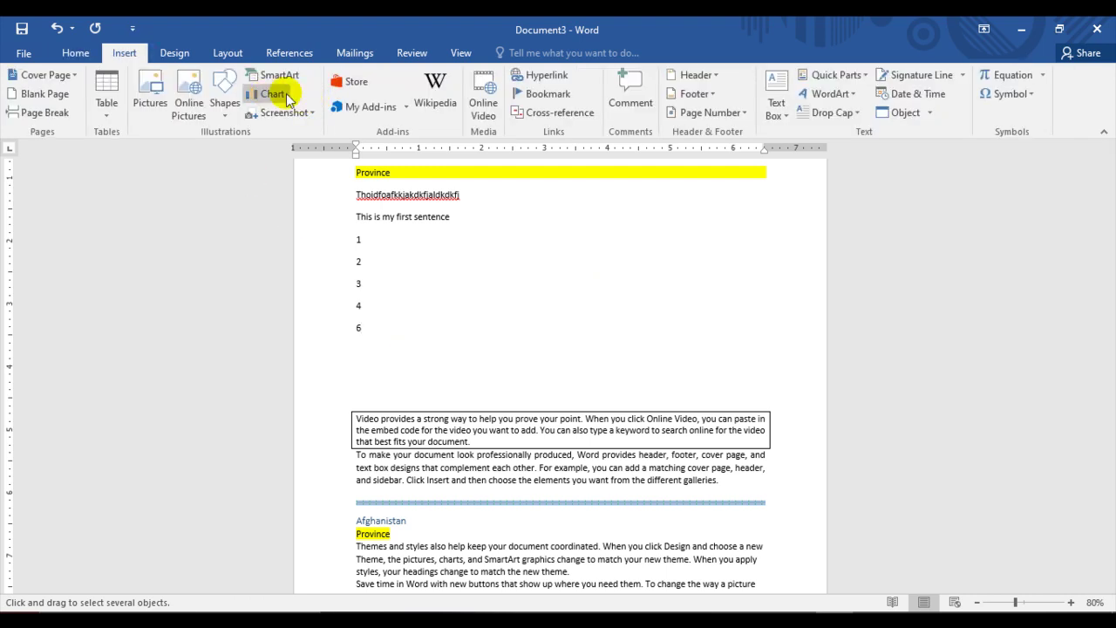
pyautogui.click(77, 54)
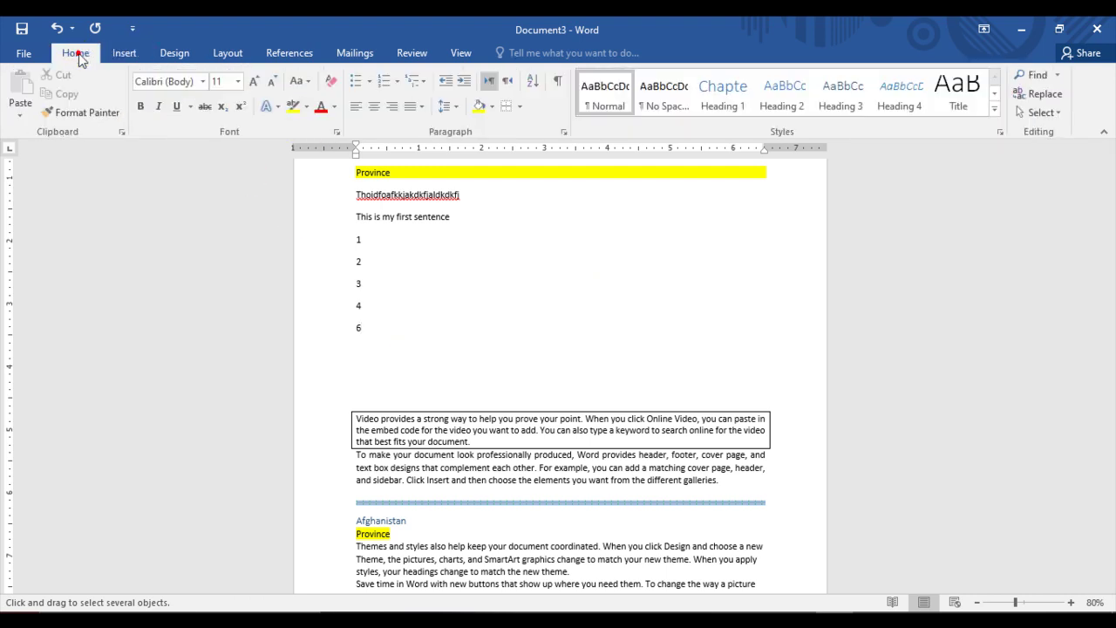
# - Check the Select Objects option among the selection commands and look through the document with that mode active
pyautogui.click(1049, 114)
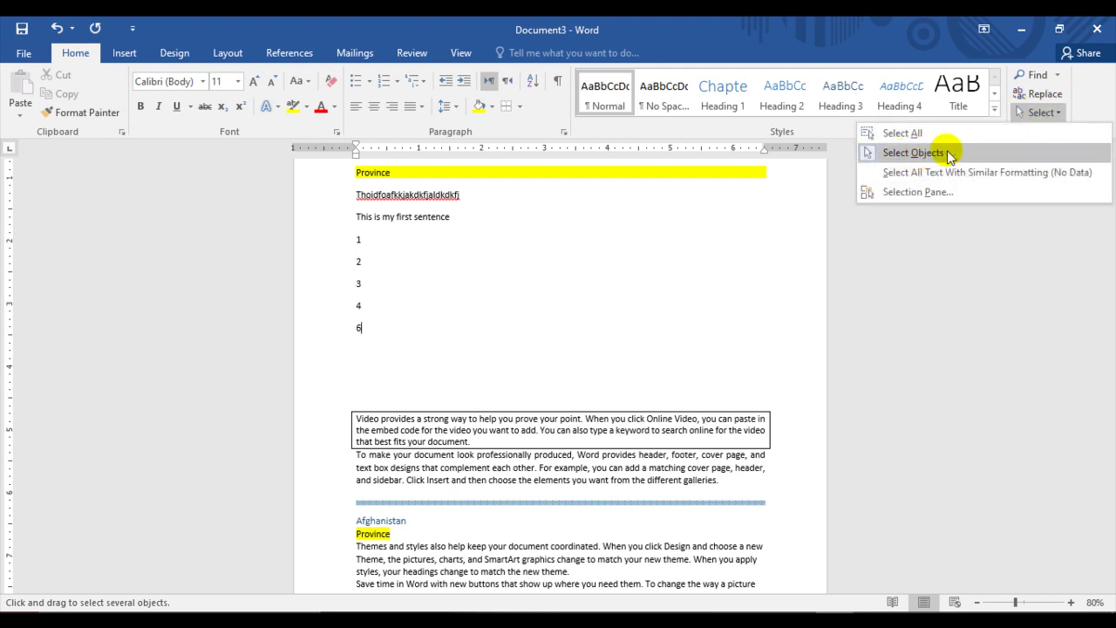
pyautogui.click(588, 259)
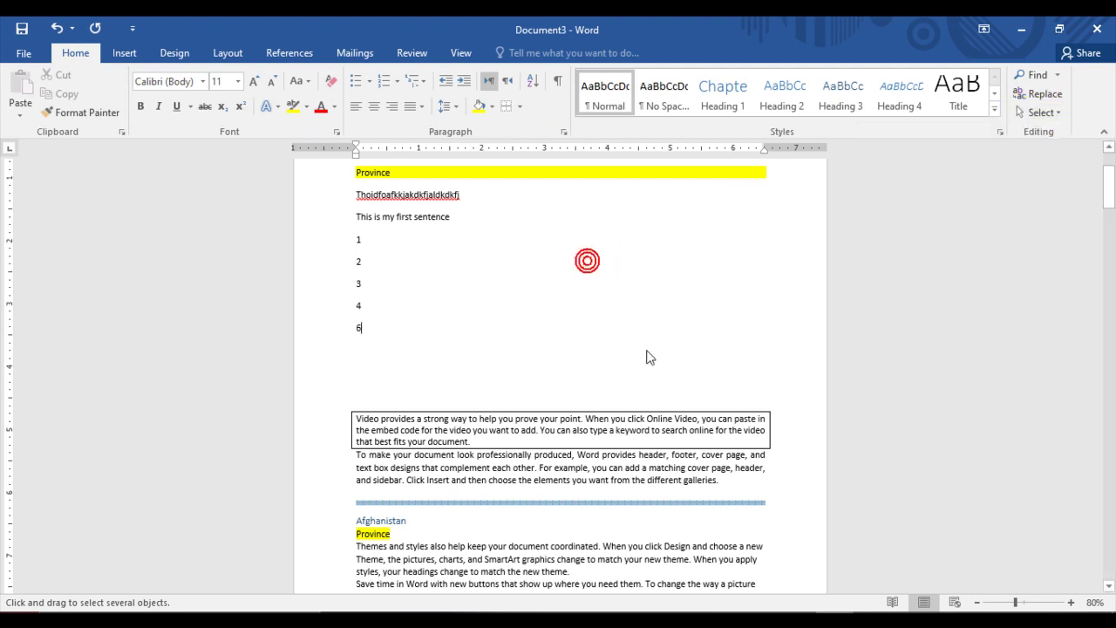
pyautogui.scroll(-3, 653, 349)
pyautogui.scroll(-8, 655, 340)
pyautogui.scroll(12, 653, 332)
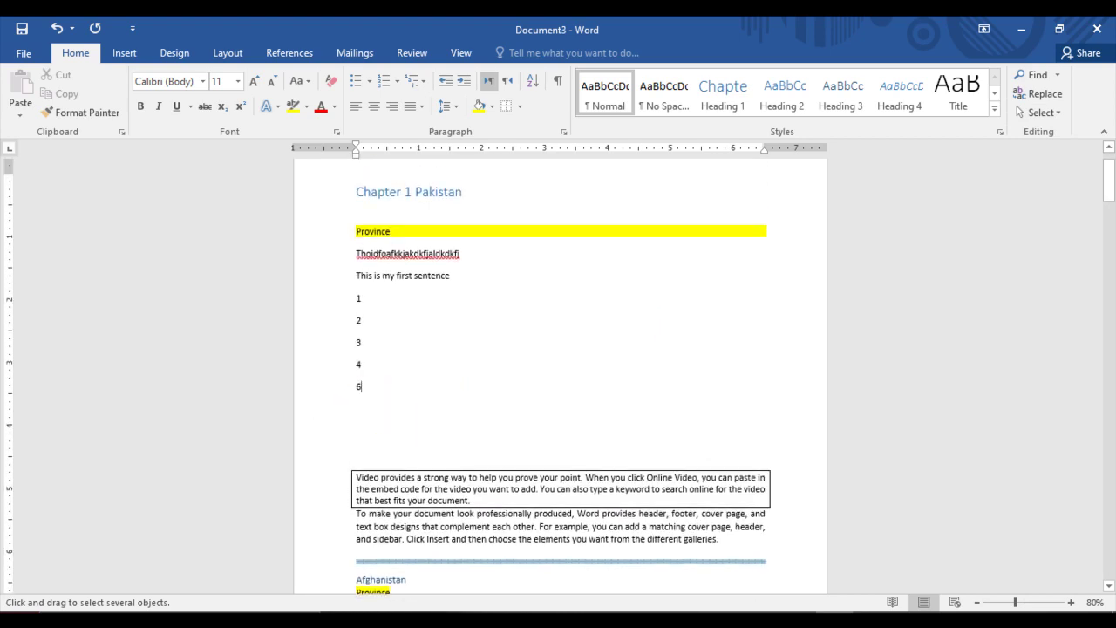
# - Add the lines Pakistan, China and Afghanistan below the number 6, correcting the spelling of Afghanistan with the suggested word
pyautogui.press('Return')
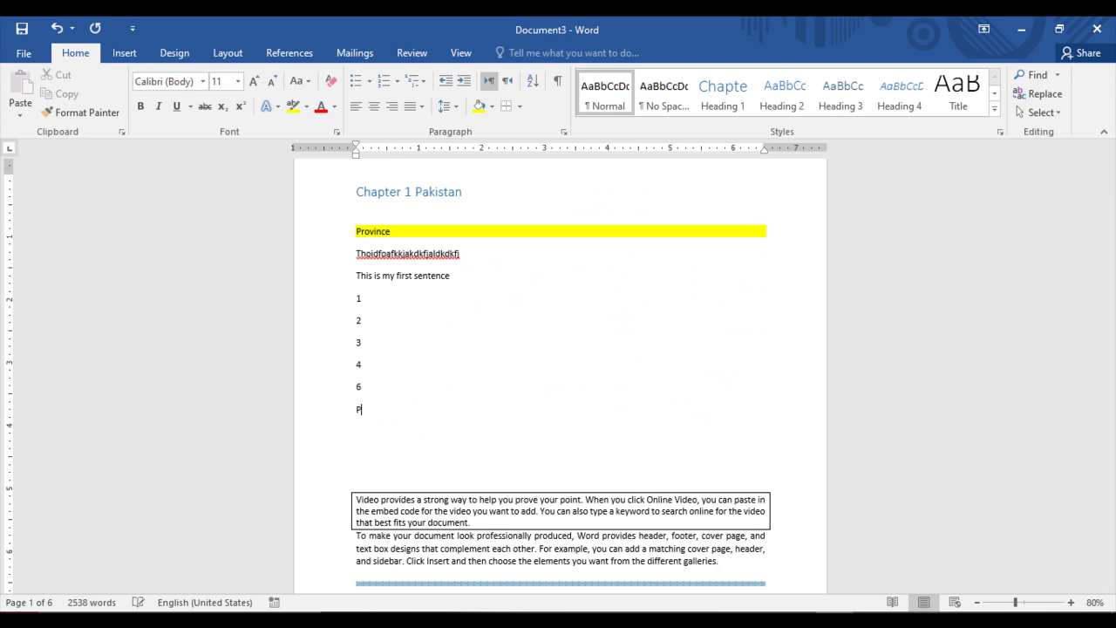
pyautogui.press('Return')
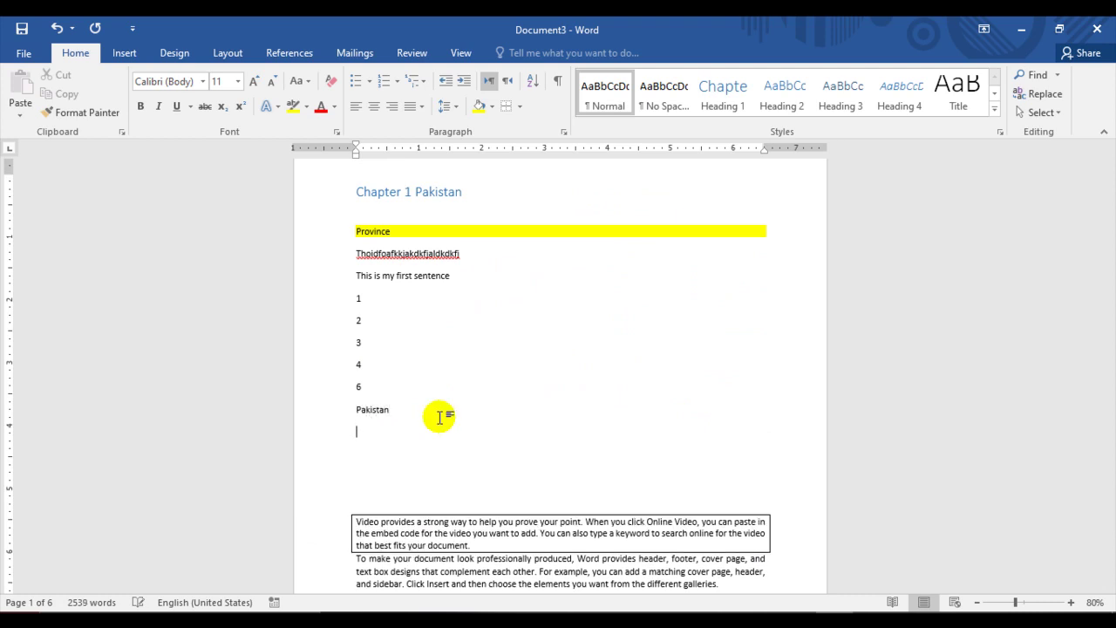
pyautogui.write('China')
pyautogui.press('Return')
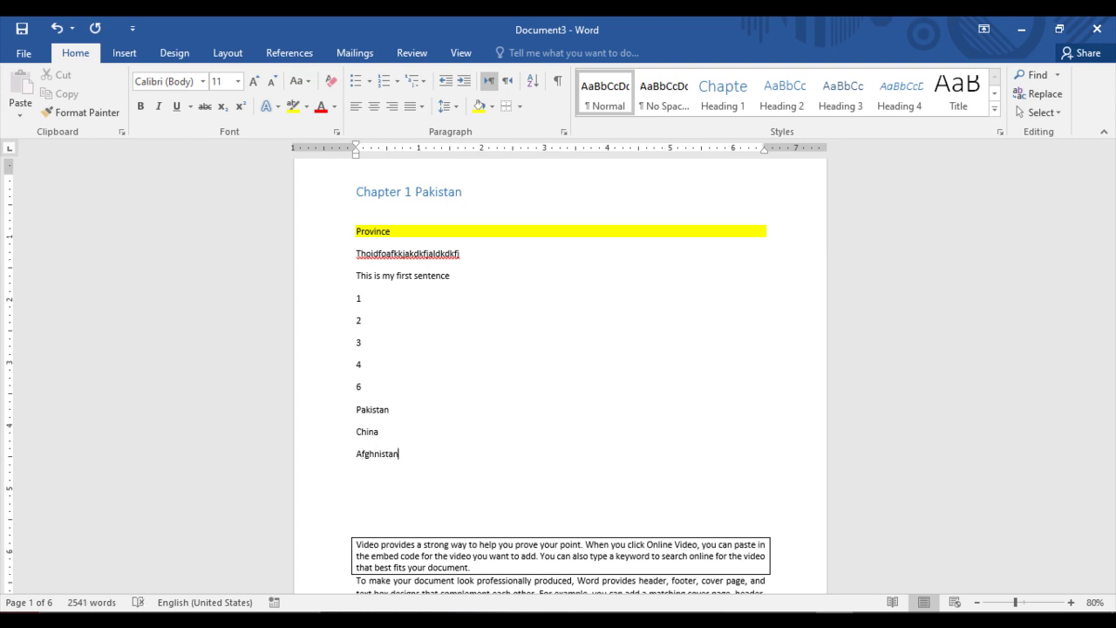
pyautogui.press('Return')
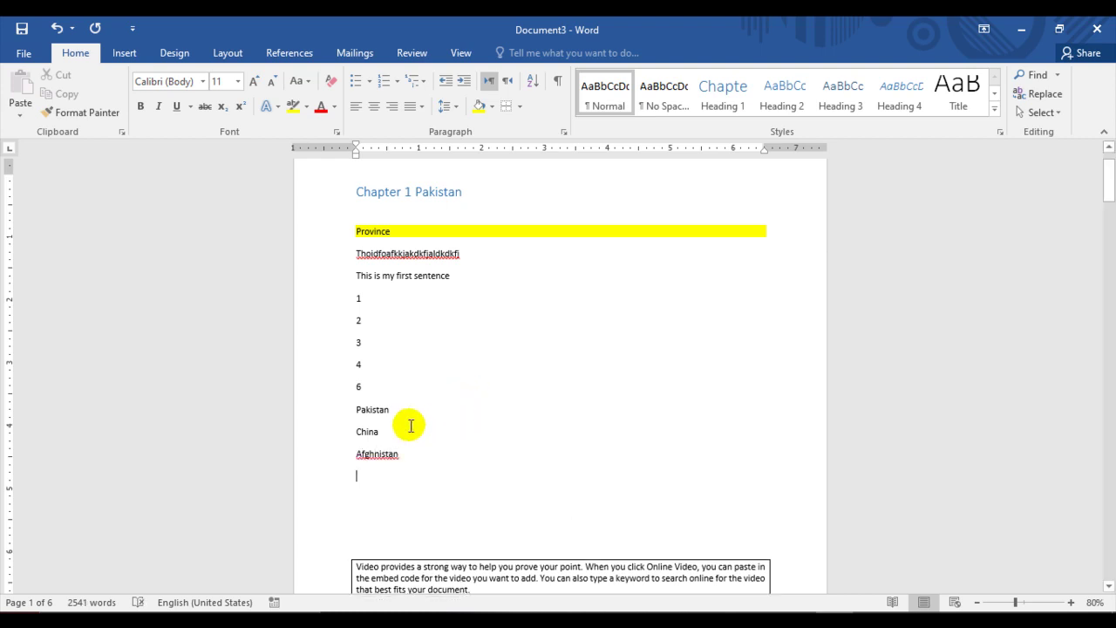
pyautogui.rightClick(372, 454)
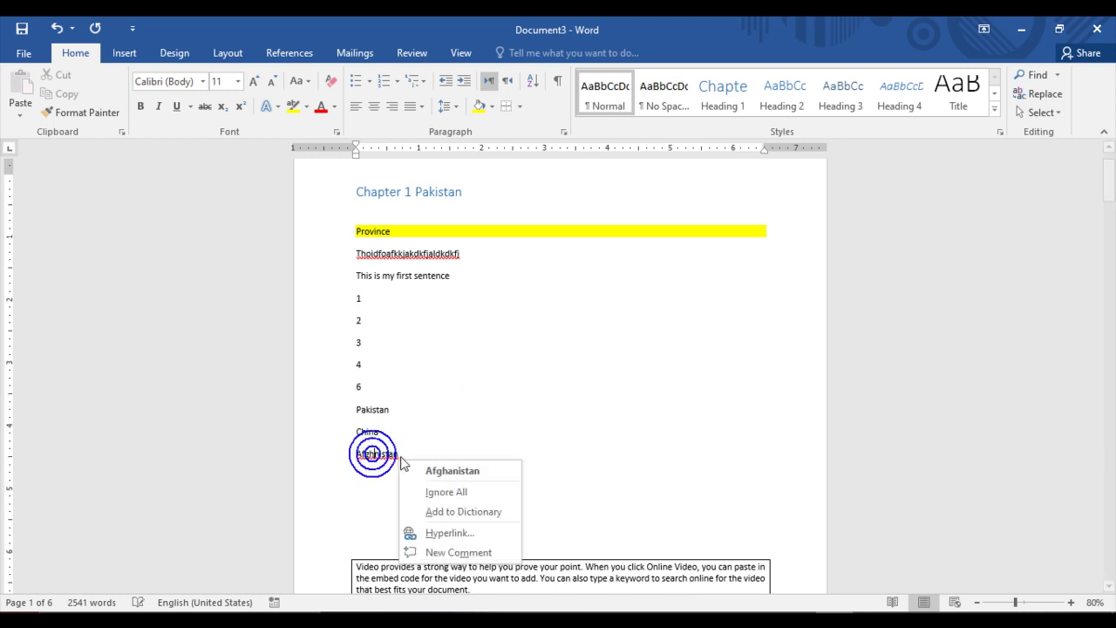
pyautogui.click(458, 470)
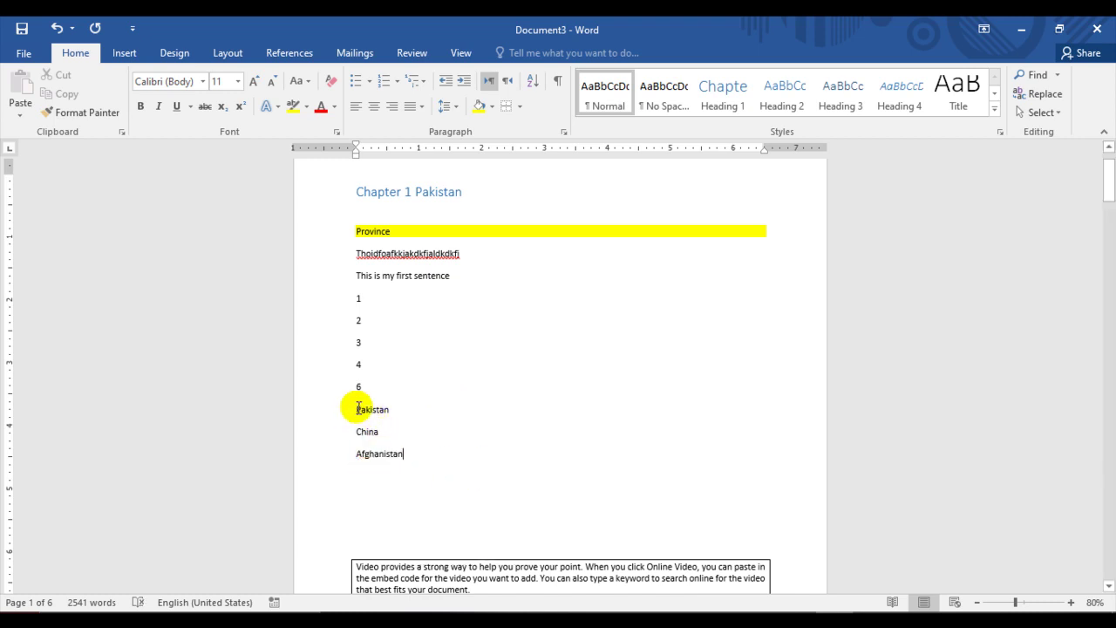
# - Apply the Heading 1 style to the new Pakistan, China and Afghanistan lines
pyautogui.moveTo(357, 407); pyautogui.dragTo(389, 412)
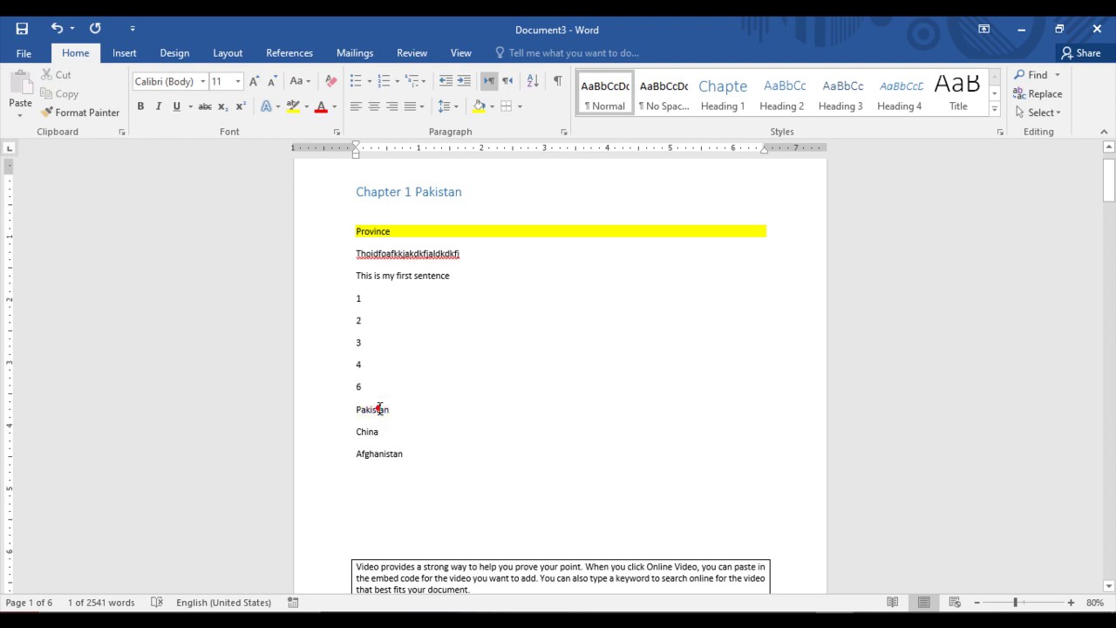
pyautogui.doubleClick(374, 407)
pyautogui.click(723, 96)
pyautogui.click(380, 432)
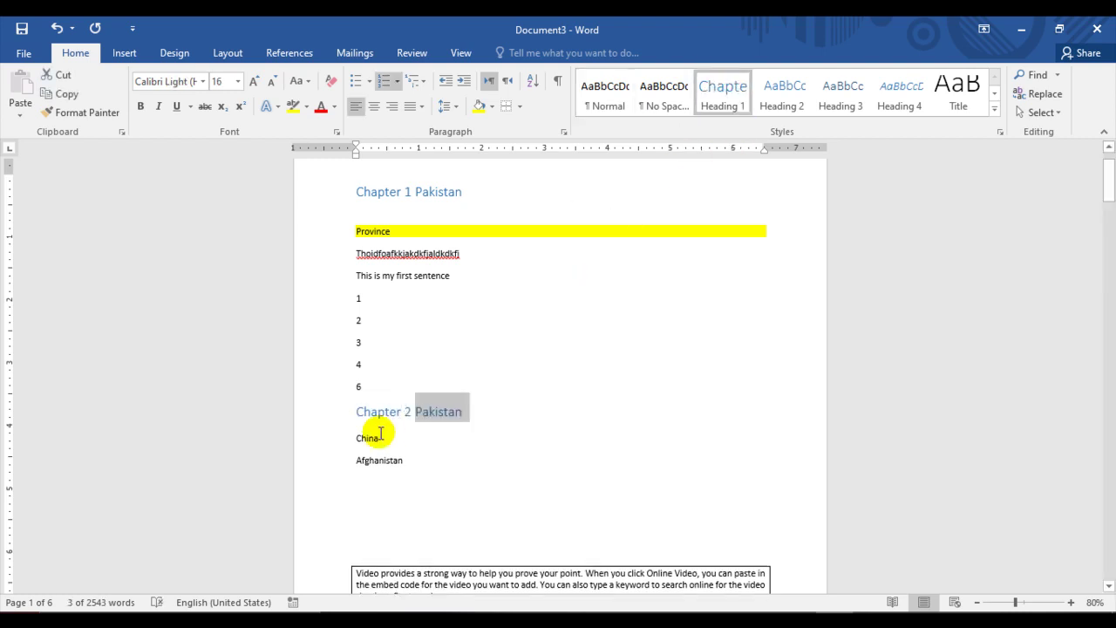
pyautogui.doubleClick(368, 433)
pyautogui.click(728, 87)
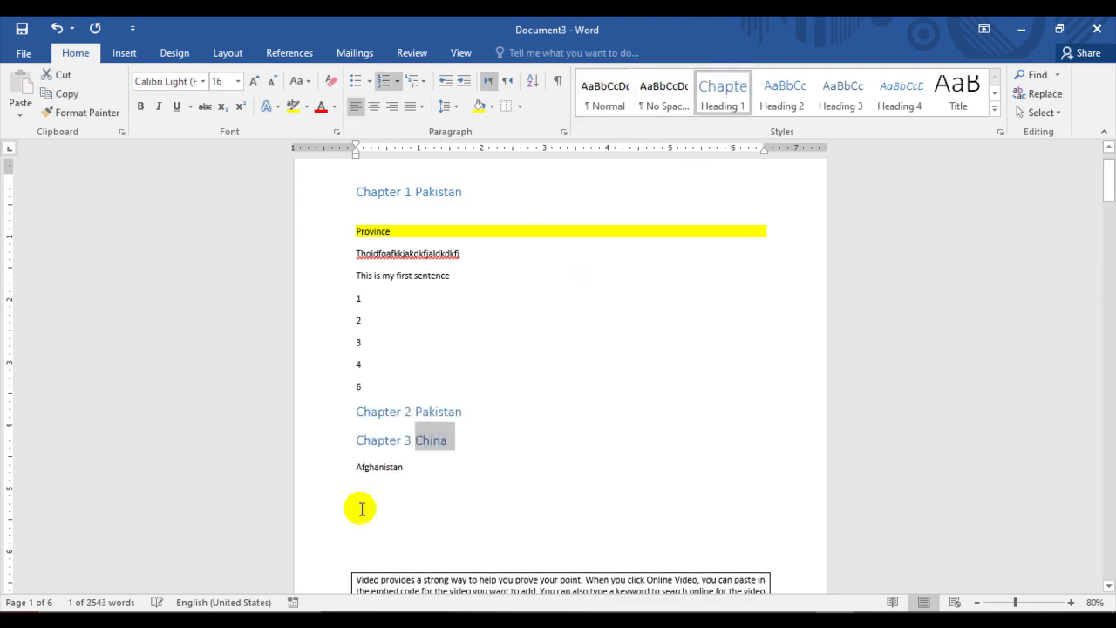
pyautogui.doubleClick(395, 464)
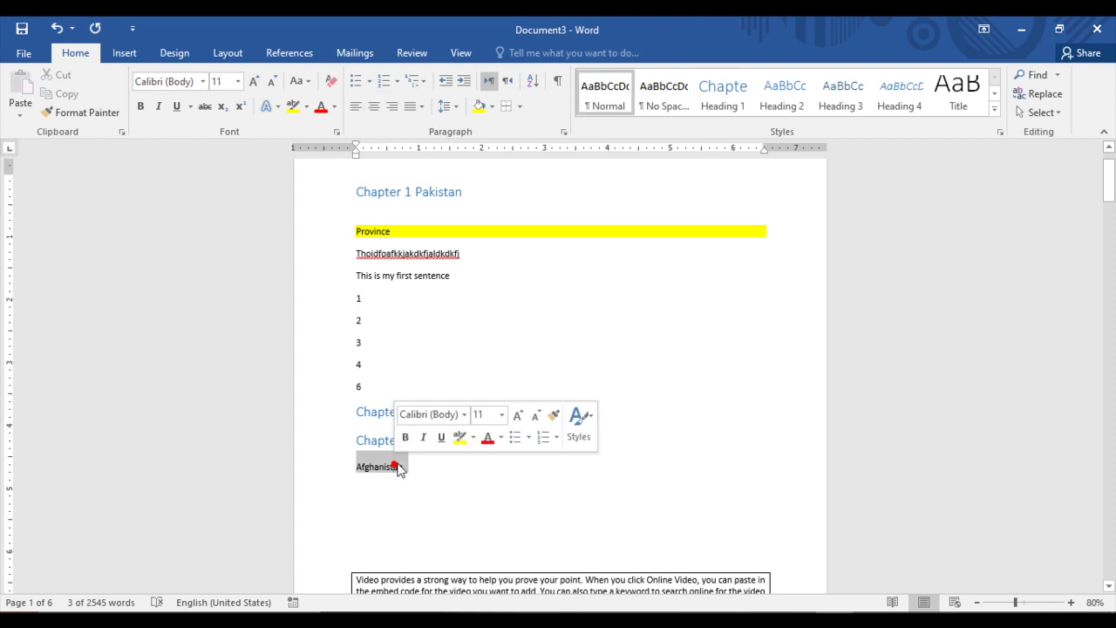
pyautogui.click(730, 101)
# - Make the Chapter 2 Pakistan heading bold and italic, and apply the plain black text effect to it
pyautogui.click(462, 411)
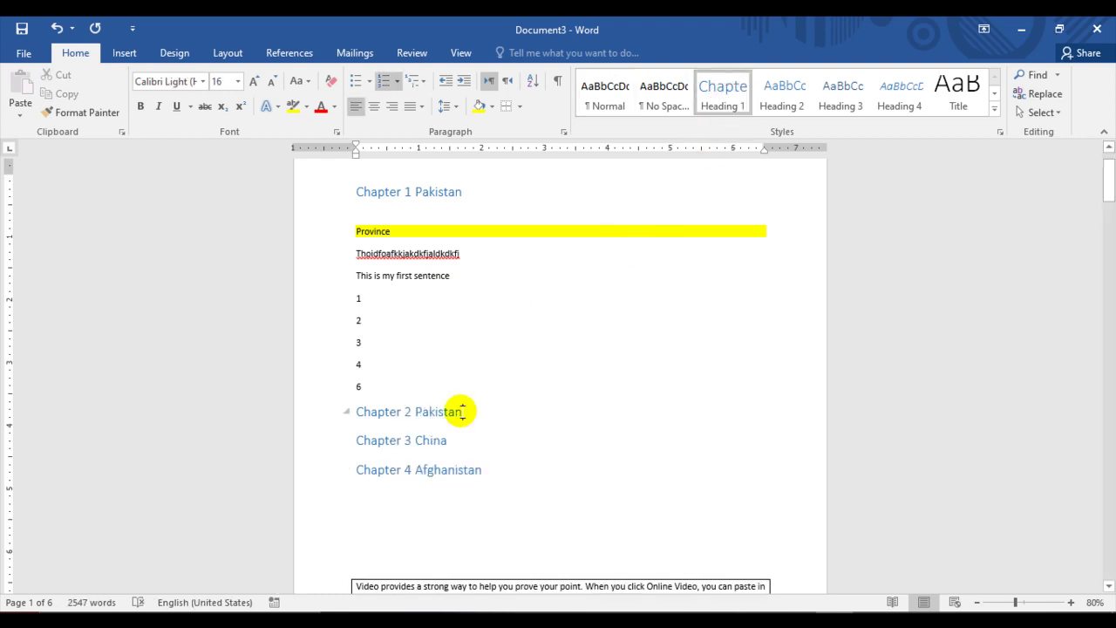
pyautogui.doubleClick(460, 411)
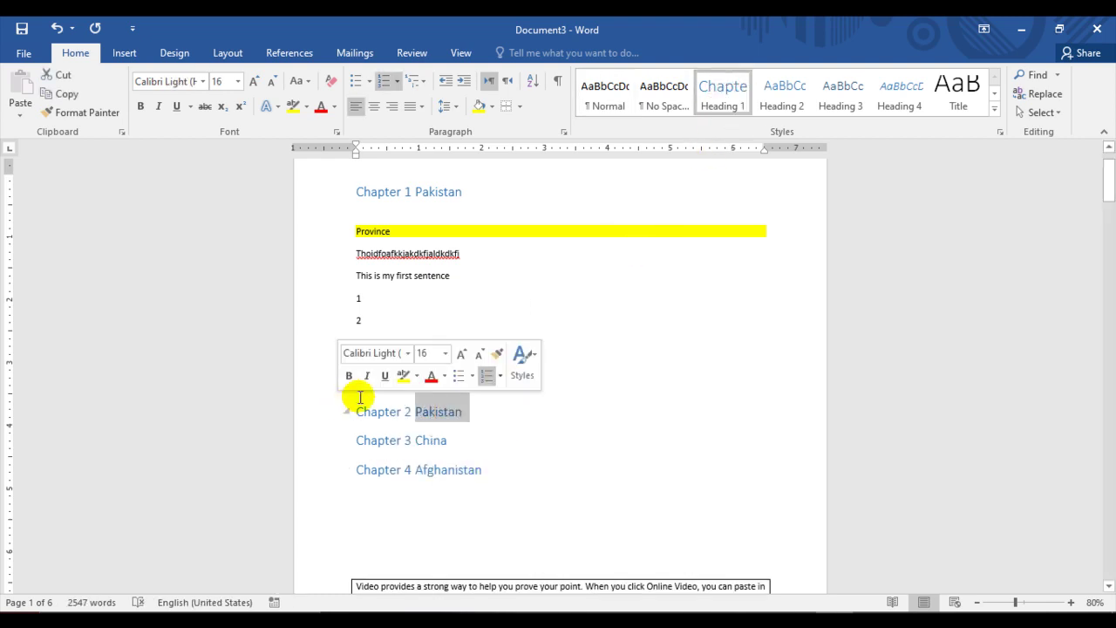
pyautogui.click(159, 108)
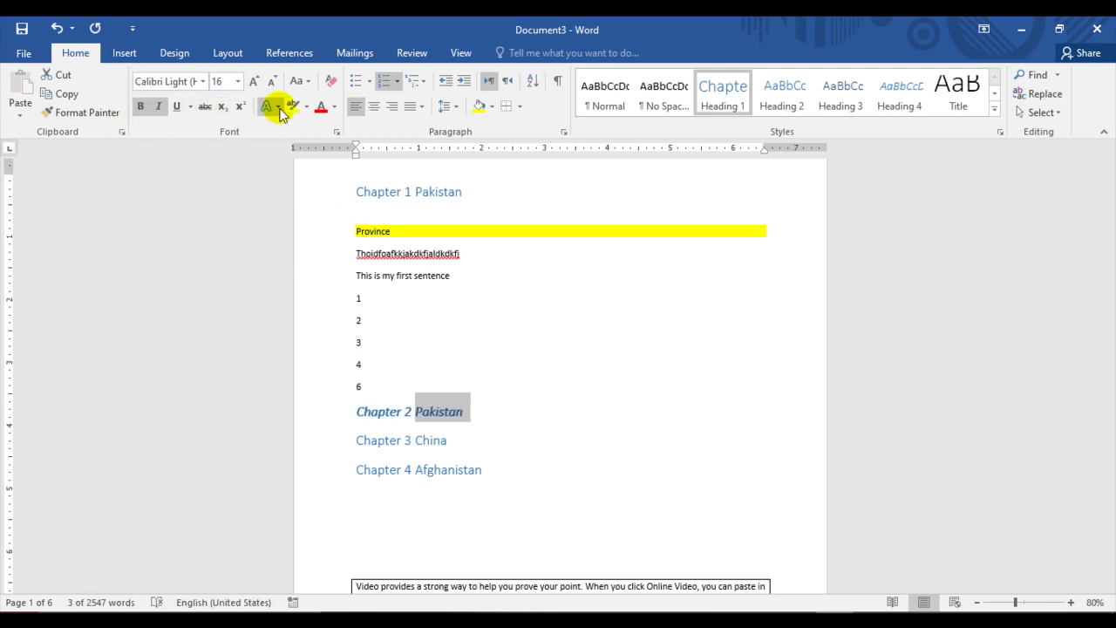
pyautogui.click(278, 108)
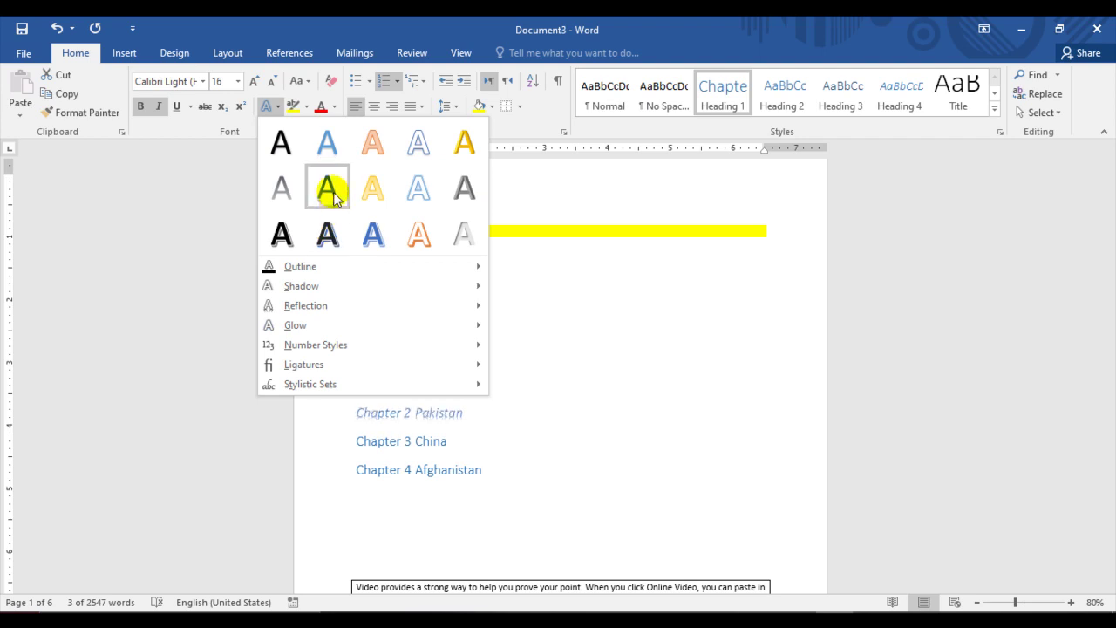
pyautogui.click(279, 139)
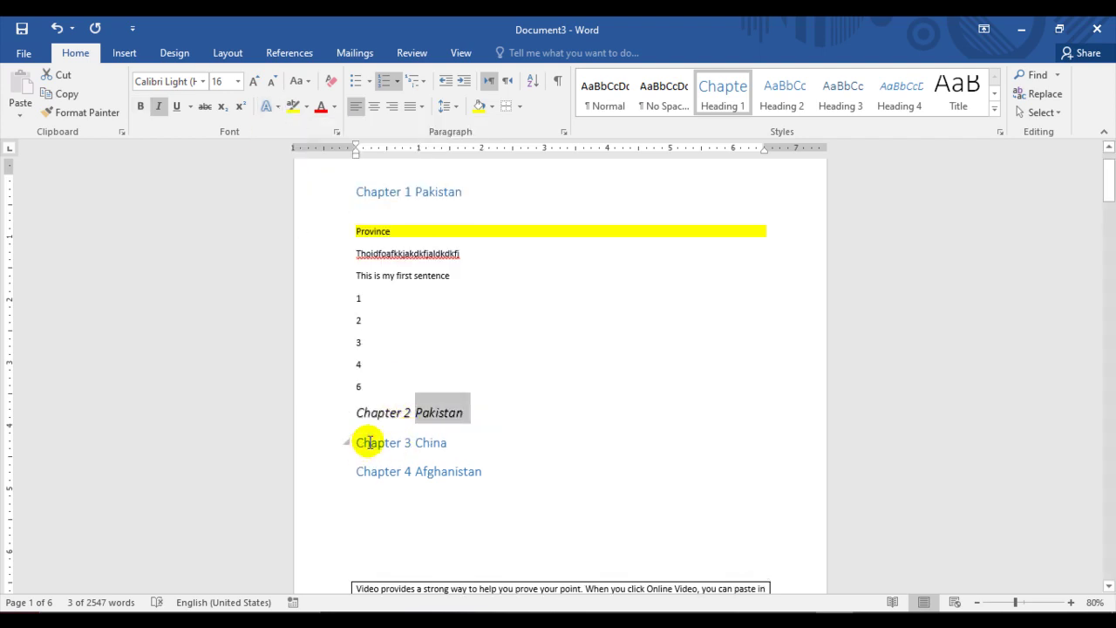
# - Copy the Chapter 2 heading's formatting with Format Painter onto the China and Afghanistan headings and the blank line below, and leave Format Painter
pyautogui.click(81, 114)
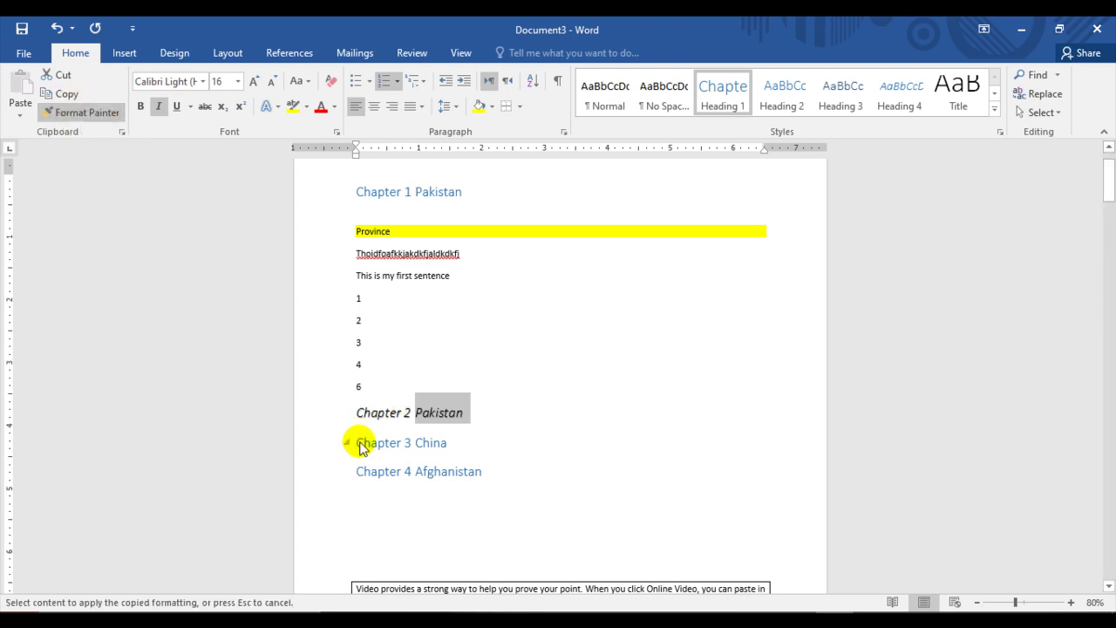
pyautogui.moveTo(415, 444); pyautogui.dragTo(484, 478)
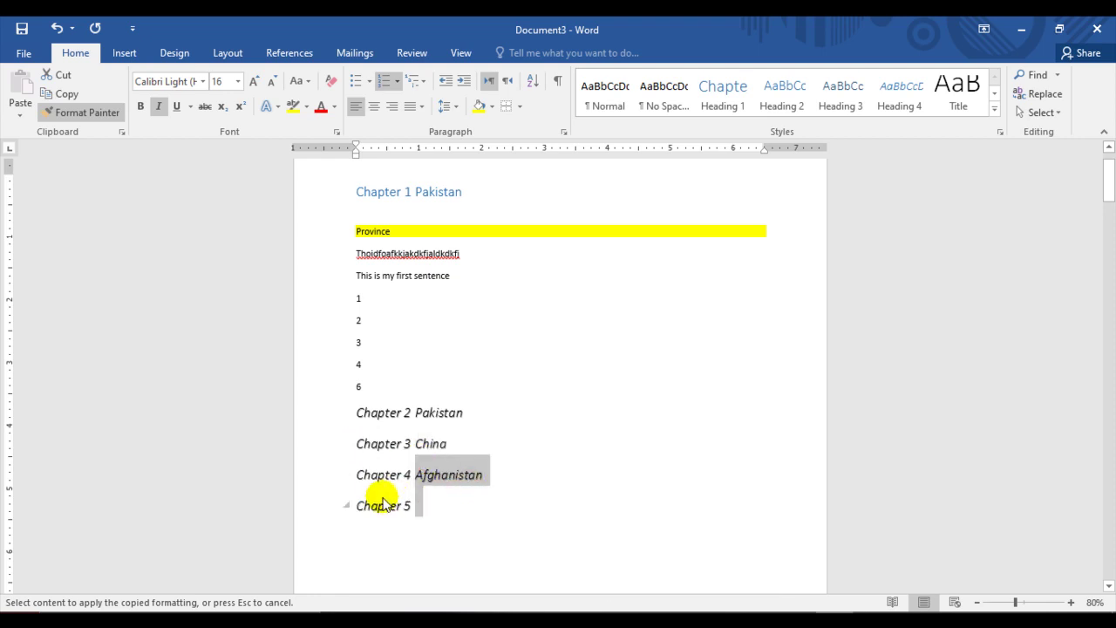
pyautogui.click(106, 117)
pyautogui.click(454, 388)
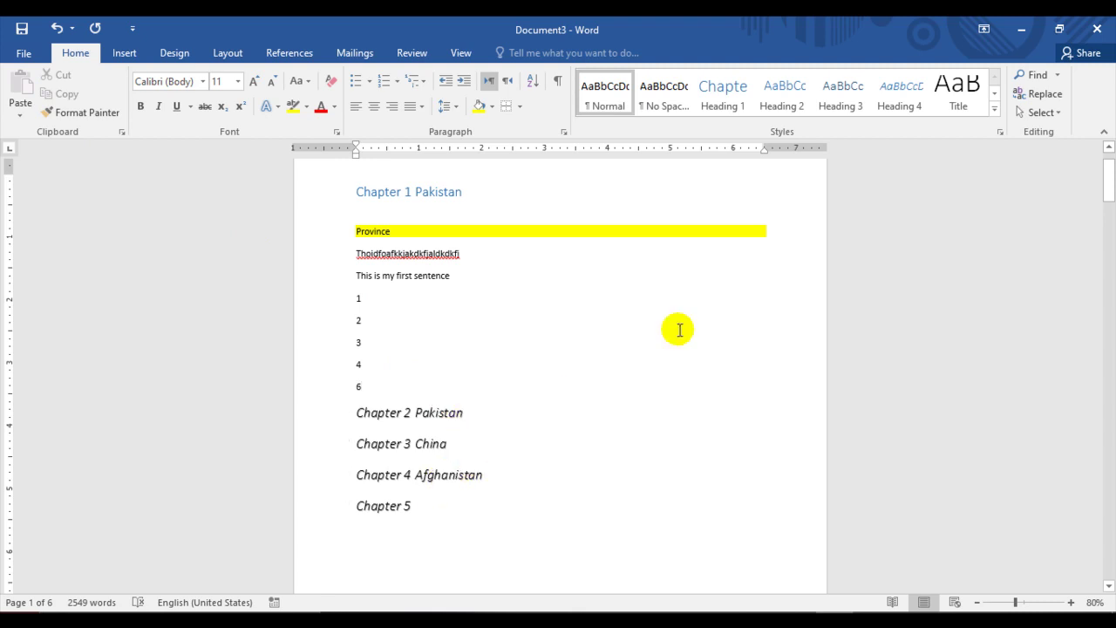
# - Select all text formatted like the number 6 line, look over what is selected, and clear the selection
pyautogui.scroll(-1, 485, 445)
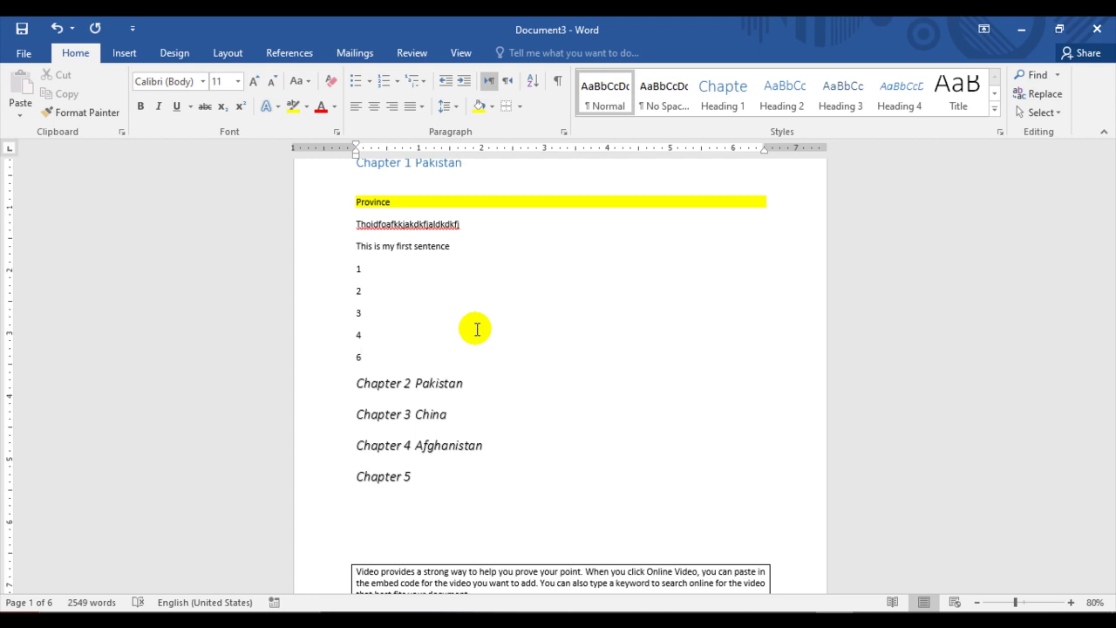
pyautogui.click(1056, 116)
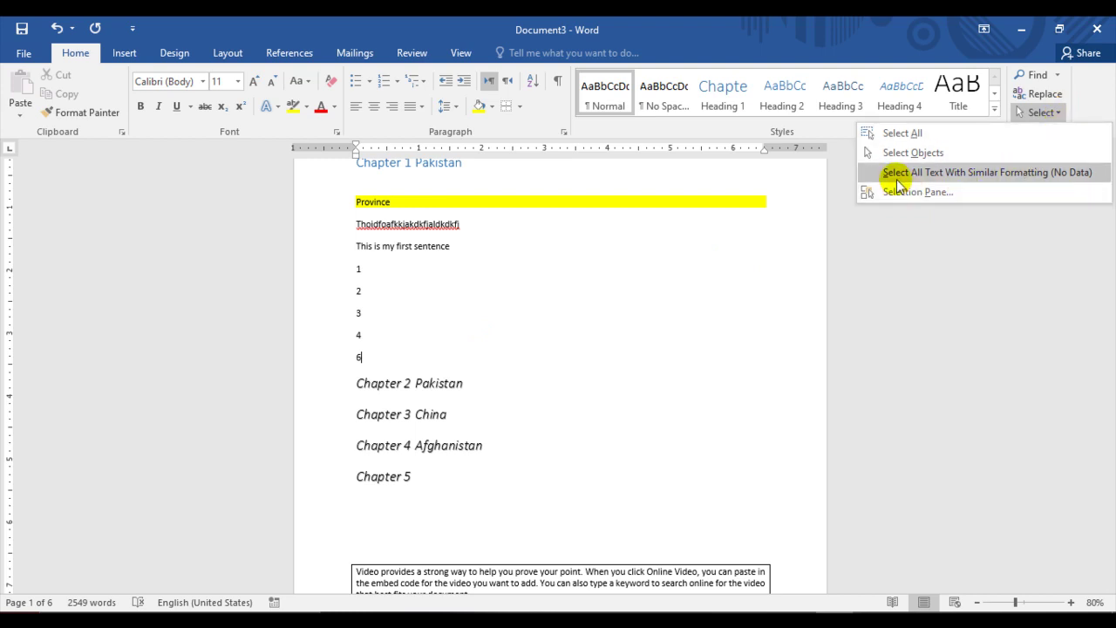
pyautogui.click(1007, 174)
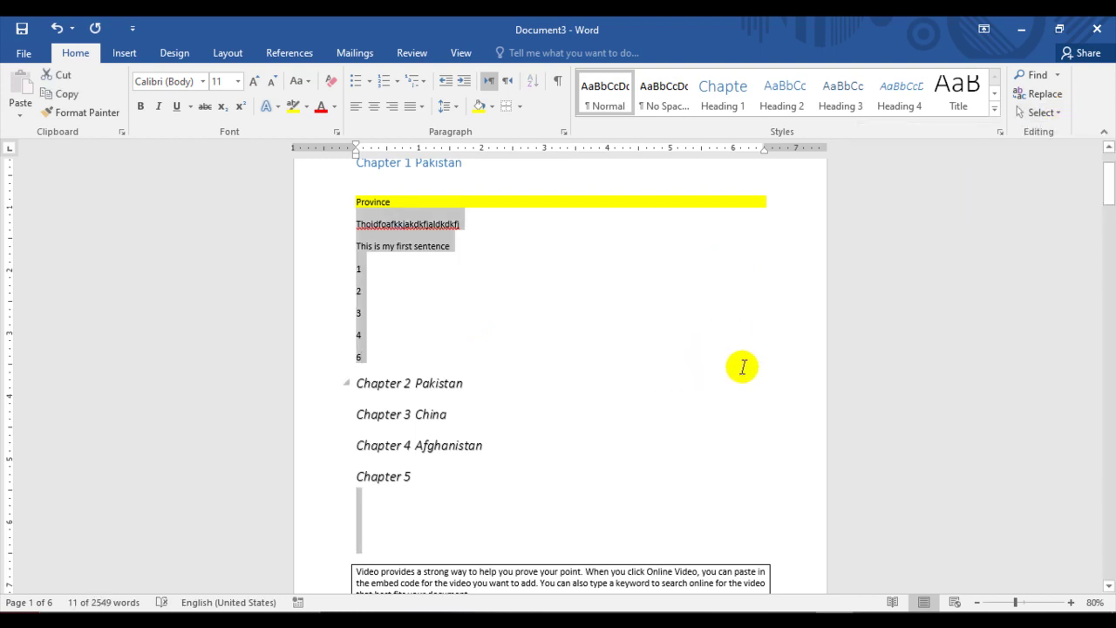
pyautogui.scroll(-4, 742, 366)
pyautogui.scroll(3, 740, 357)
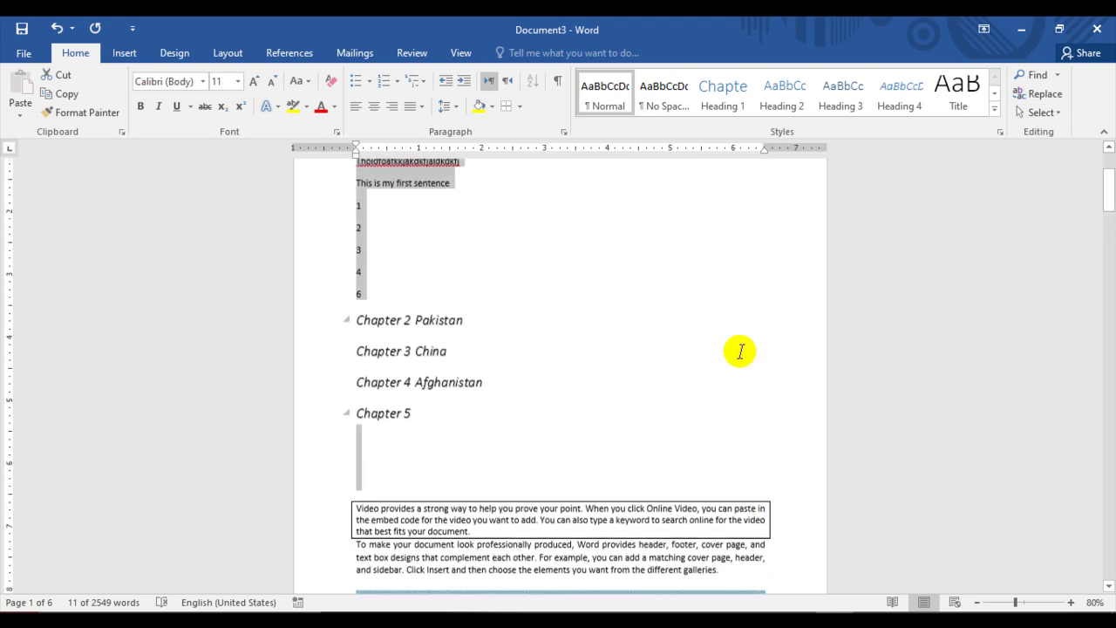
pyautogui.scroll(2, 584, 316)
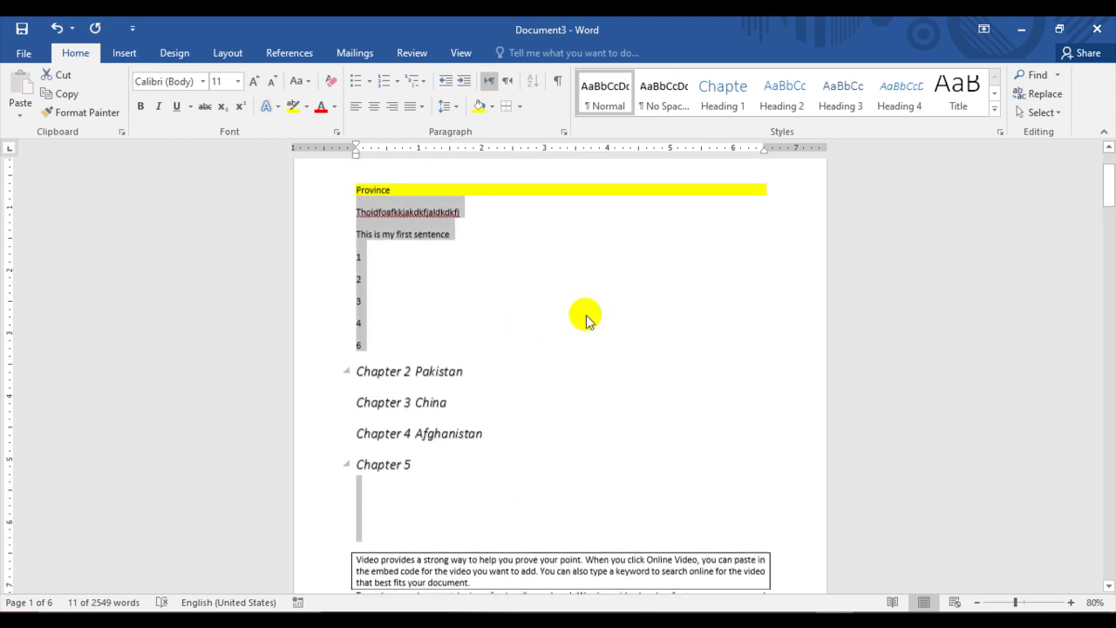
pyautogui.click(434, 245)
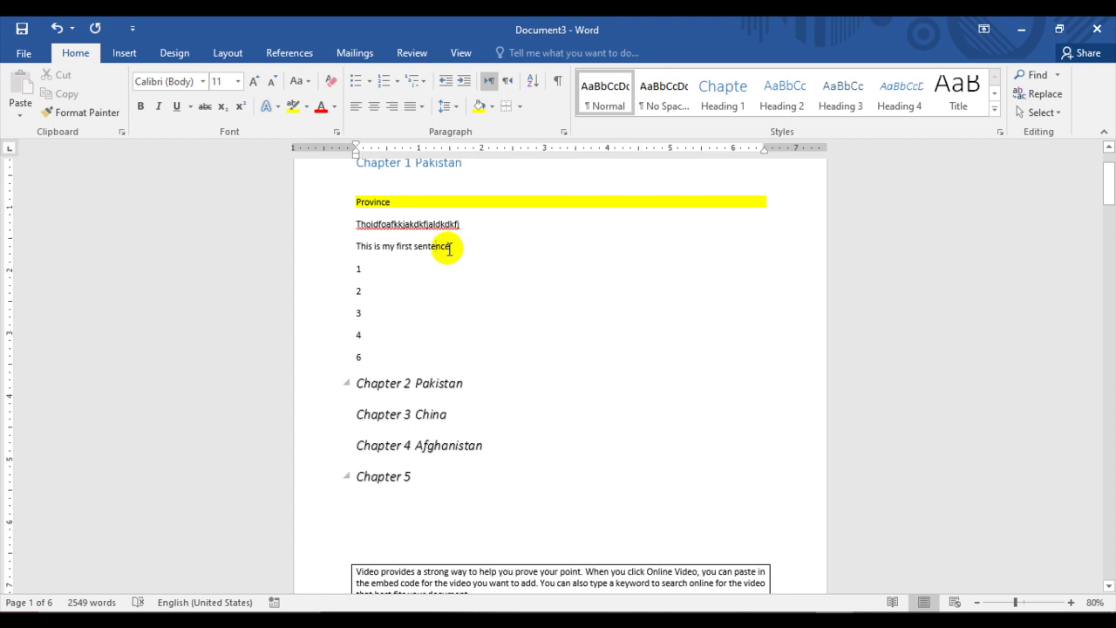
# - Select the word Pakistan in the Chapter 2 heading and extend the selection to all text with similar formatting
pyautogui.click(415, 381)
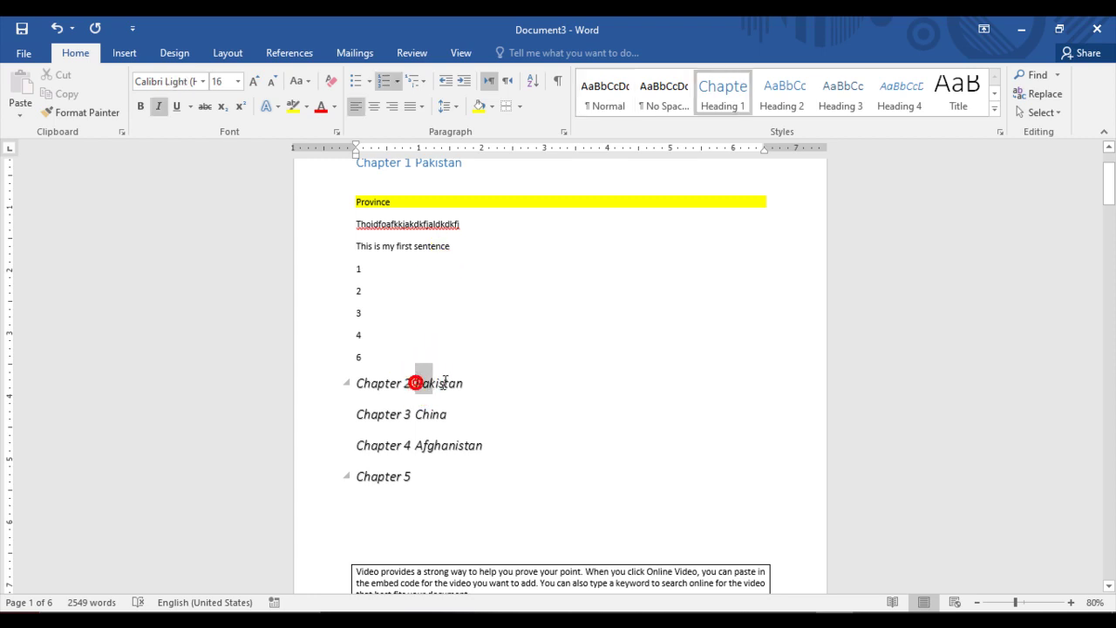
pyautogui.moveTo(445, 383); pyautogui.dragTo(465, 382)
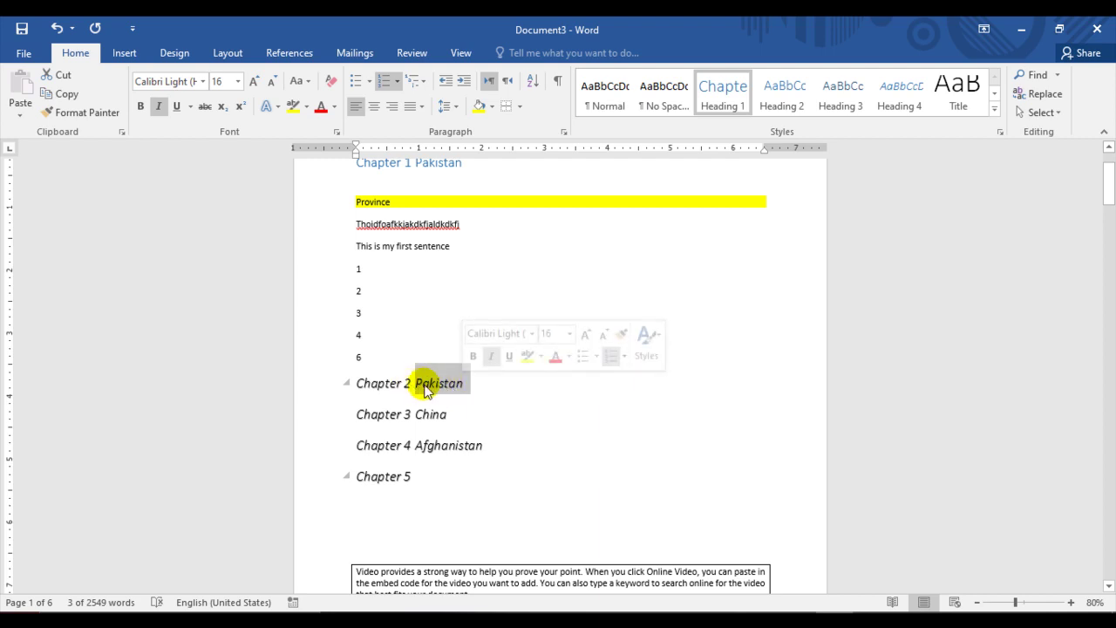
pyautogui.click(1058, 113)
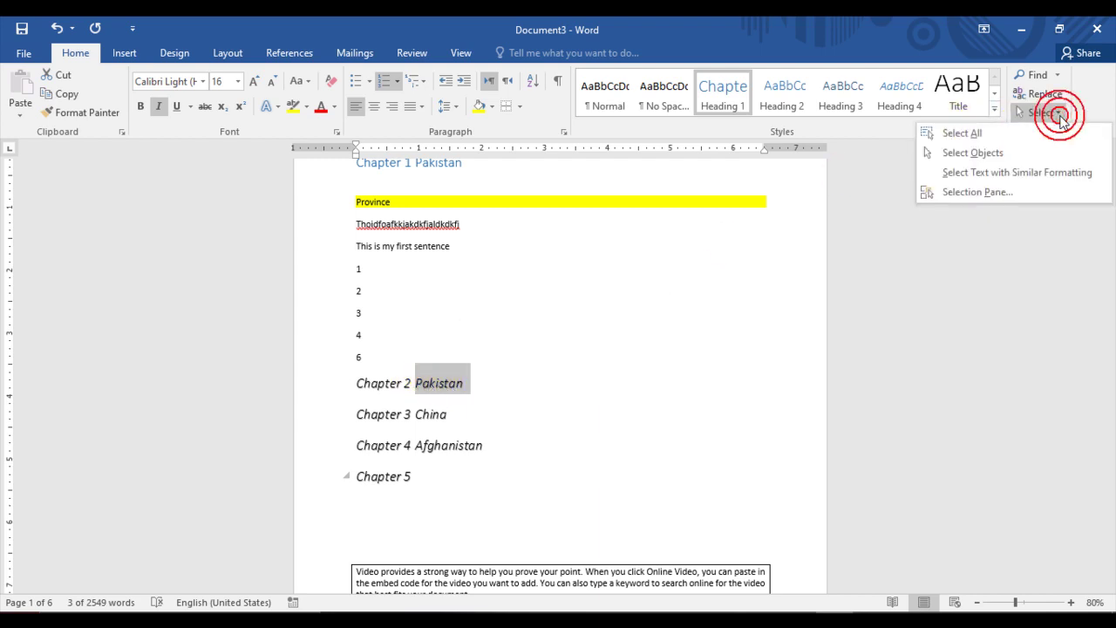
pyautogui.click(997, 175)
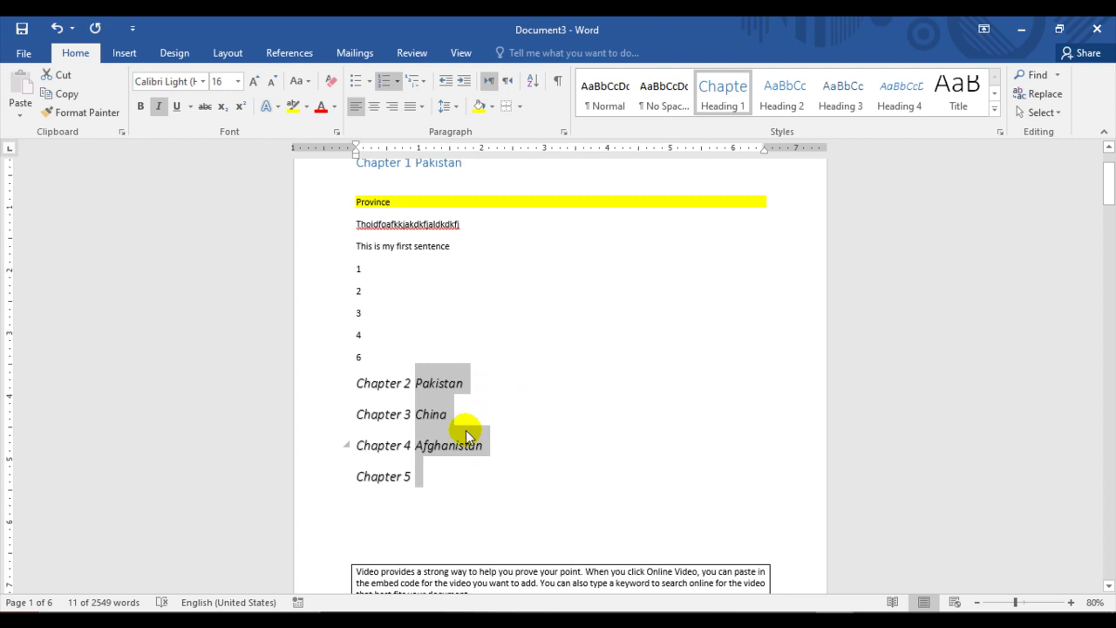
# - Revisit the selection commands and open the Selection pane
pyautogui.click(1055, 112)
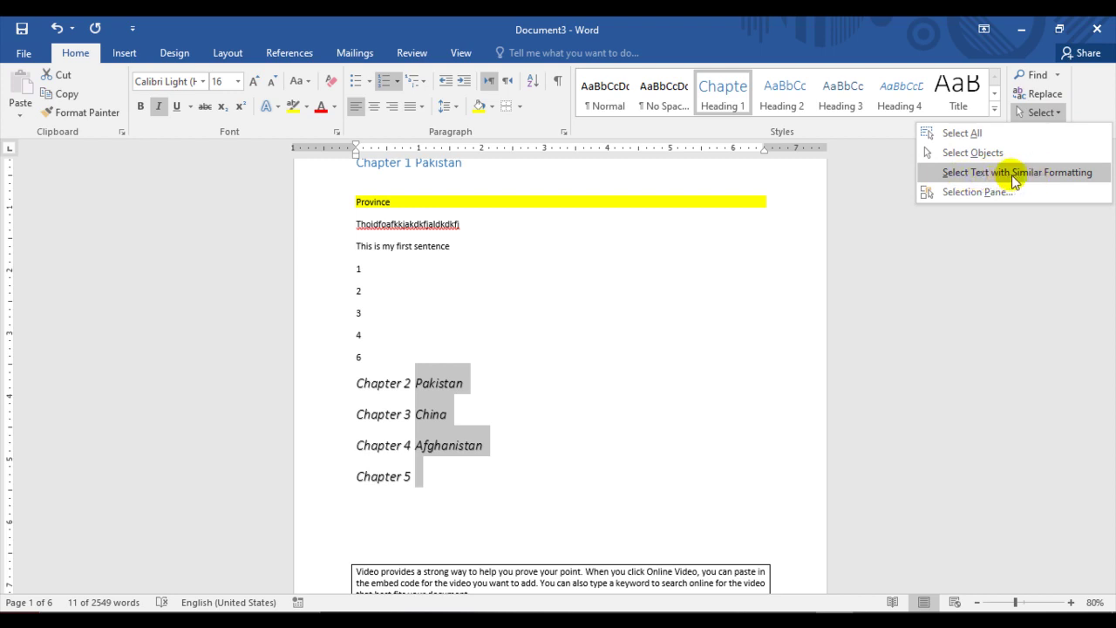
pyautogui.click(458, 476)
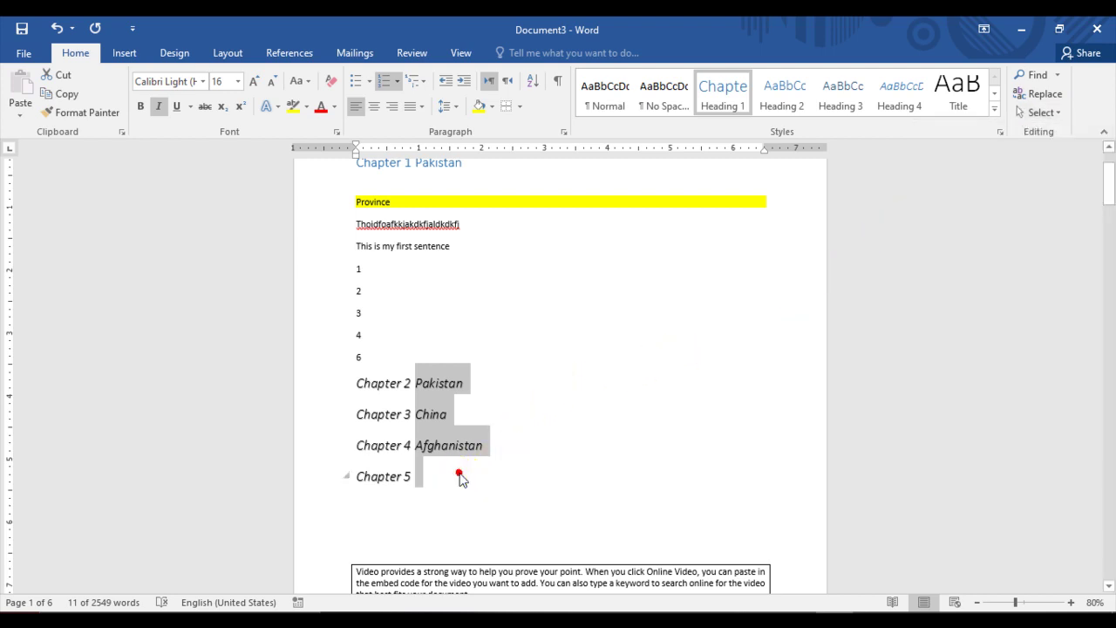
pyautogui.click(1058, 114)
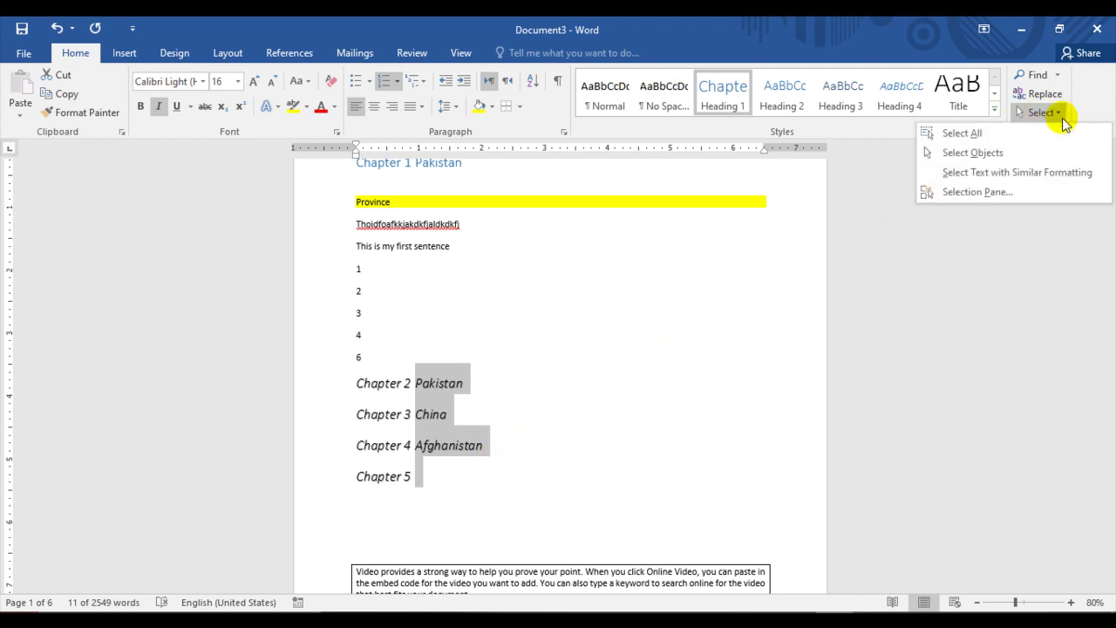
pyautogui.click(977, 193)
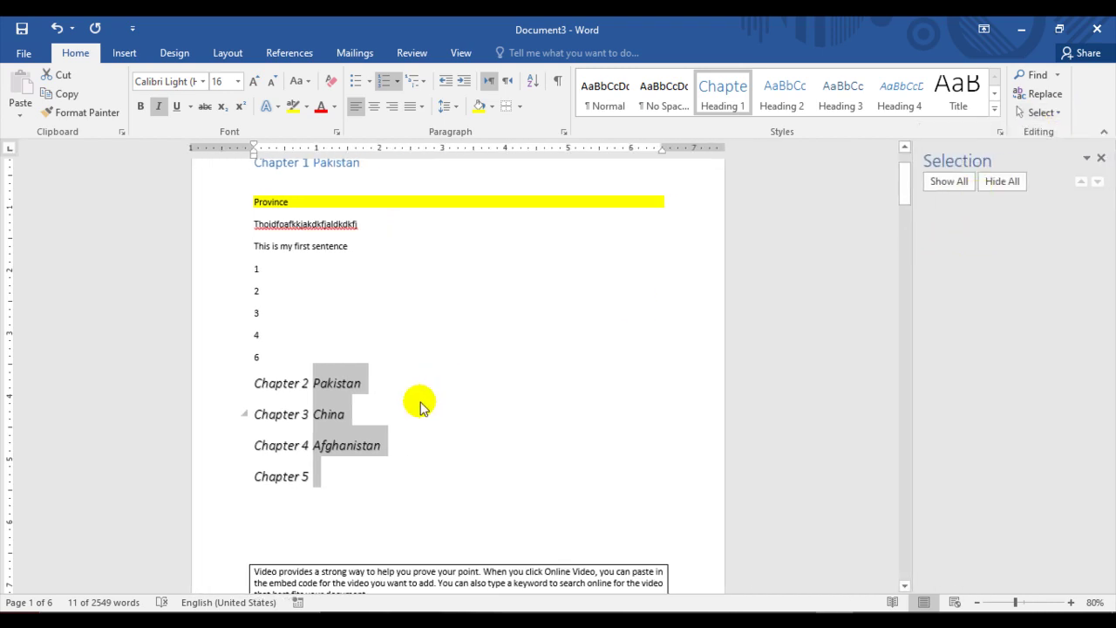
# - Clear the text selection, draw an oval shape beside the numbered lines 1 to 6, and deselect it
pyautogui.click(401, 427)
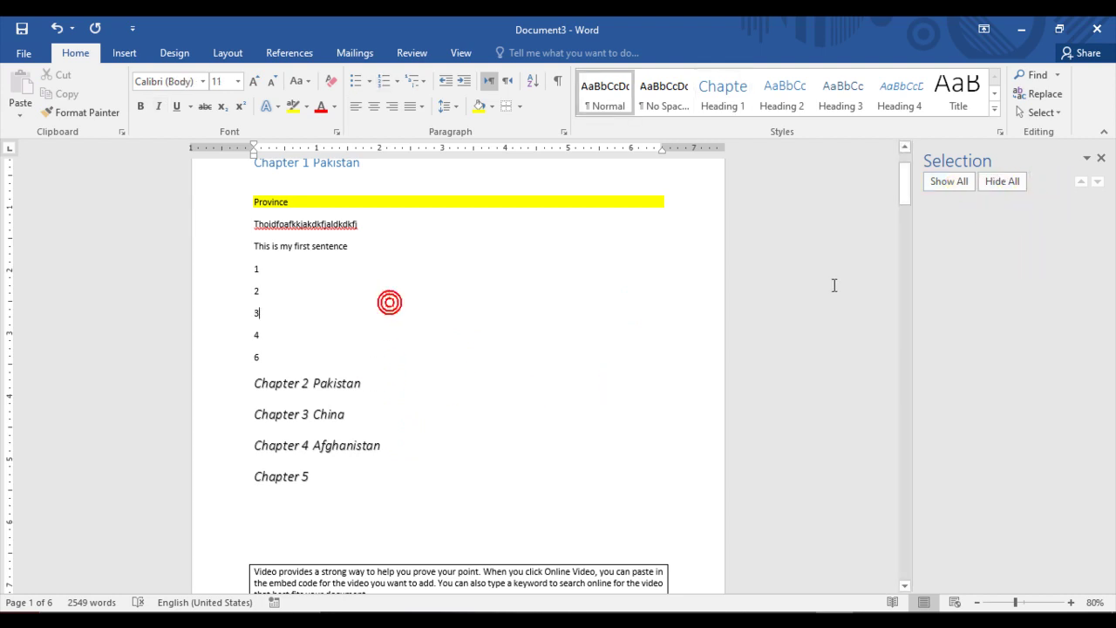
pyautogui.click(125, 53)
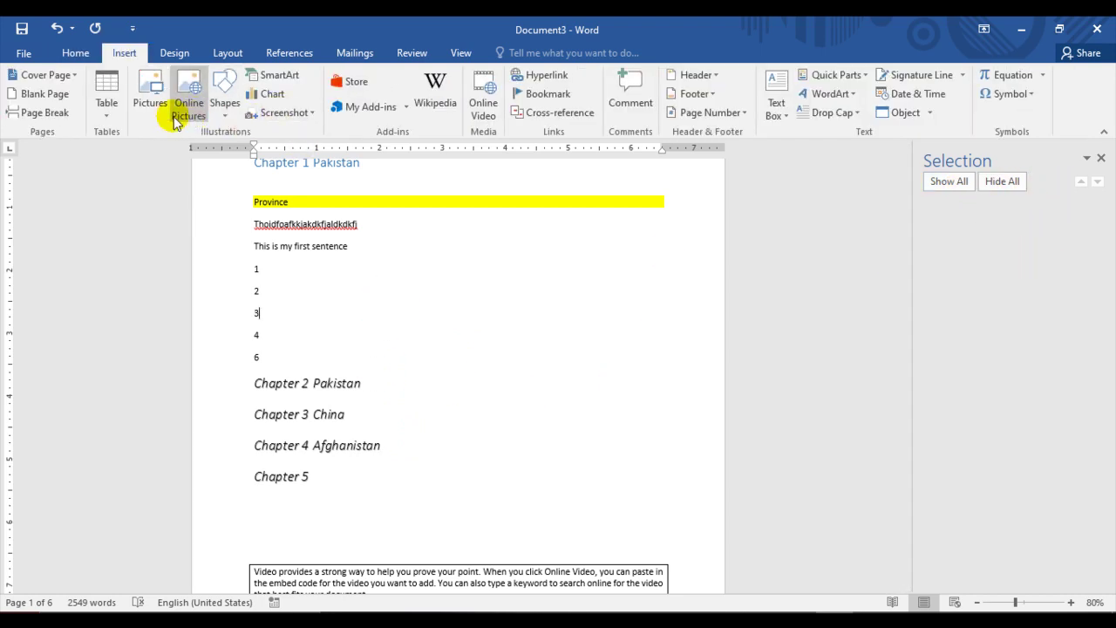
pyautogui.click(224, 94)
pyautogui.click(269, 152)
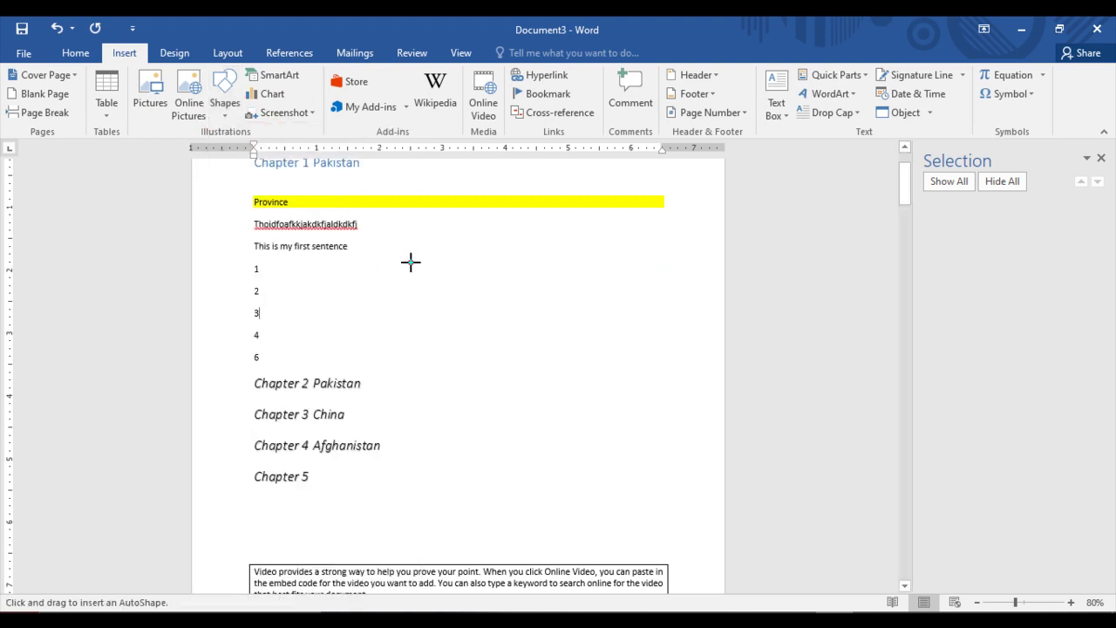
pyautogui.moveTo(410, 261)
pyautogui.mouseDown()
pyautogui.moveTo(496, 372)
pyautogui.moveTo(512, 356)
pyautogui.mouseUp()
pyautogui.click(283, 334)
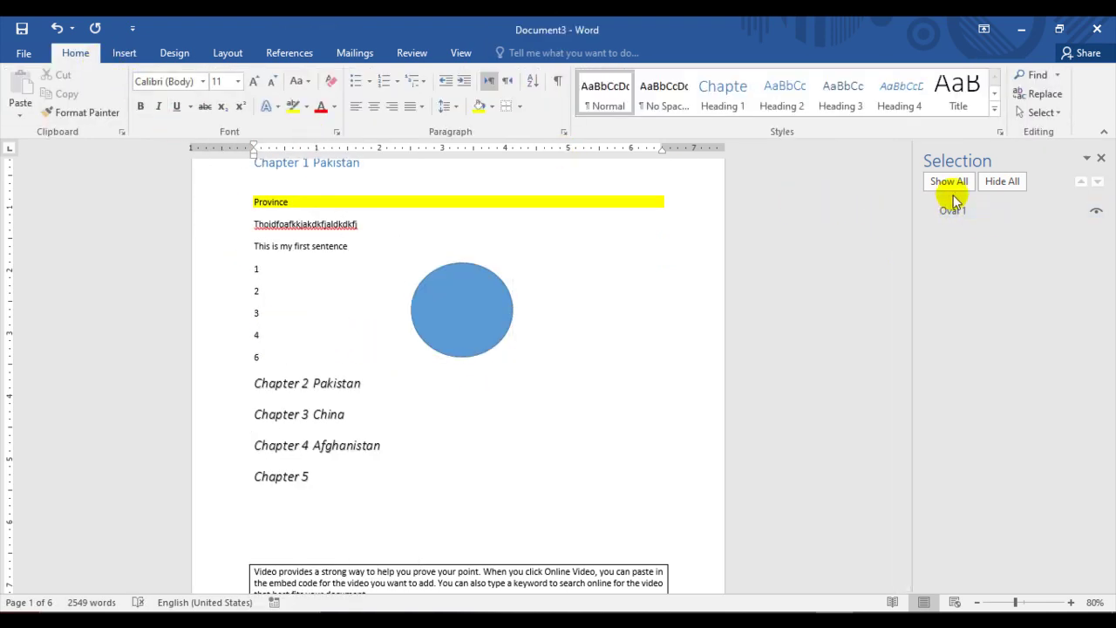
# - Close the Selection pane and reopen it to list the document's objects
pyautogui.click(1057, 112)
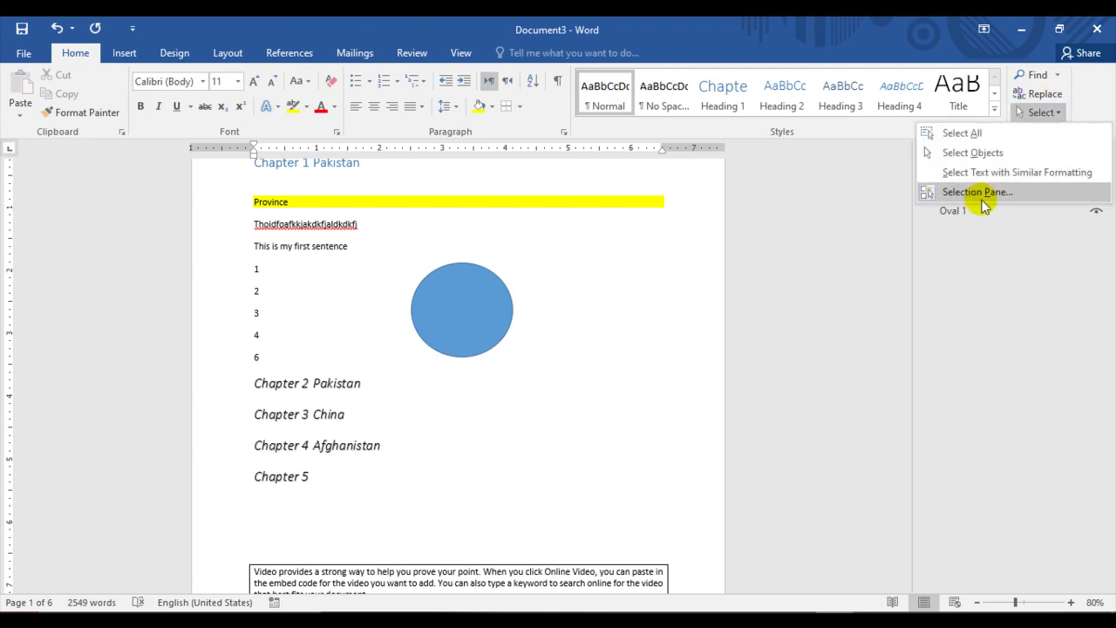
pyautogui.click(976, 190)
pyautogui.click(1057, 112)
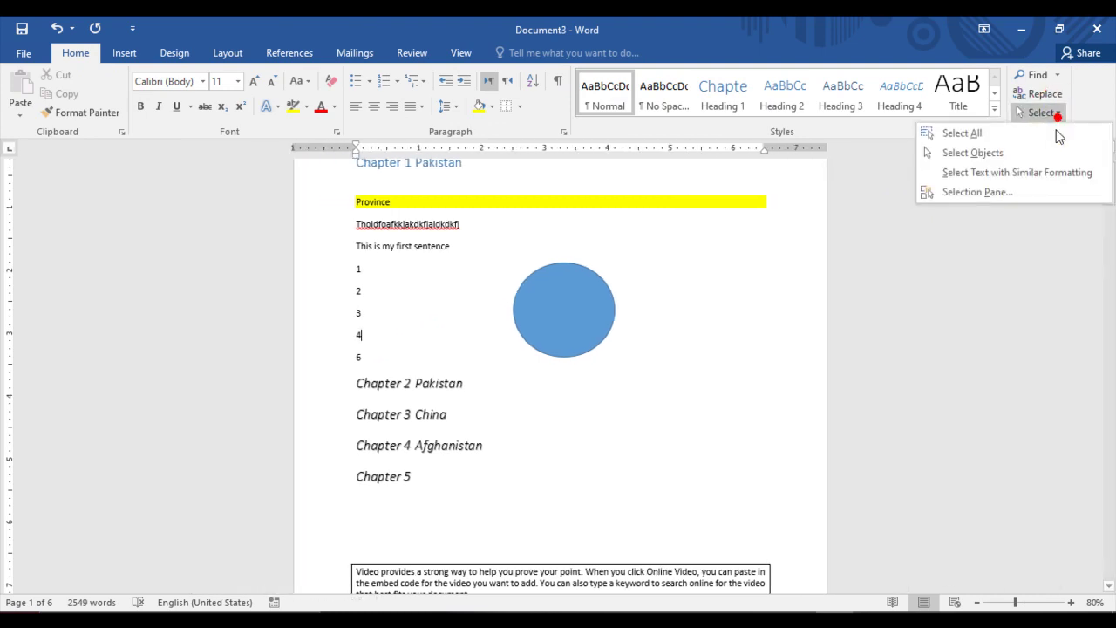
pyautogui.click(994, 191)
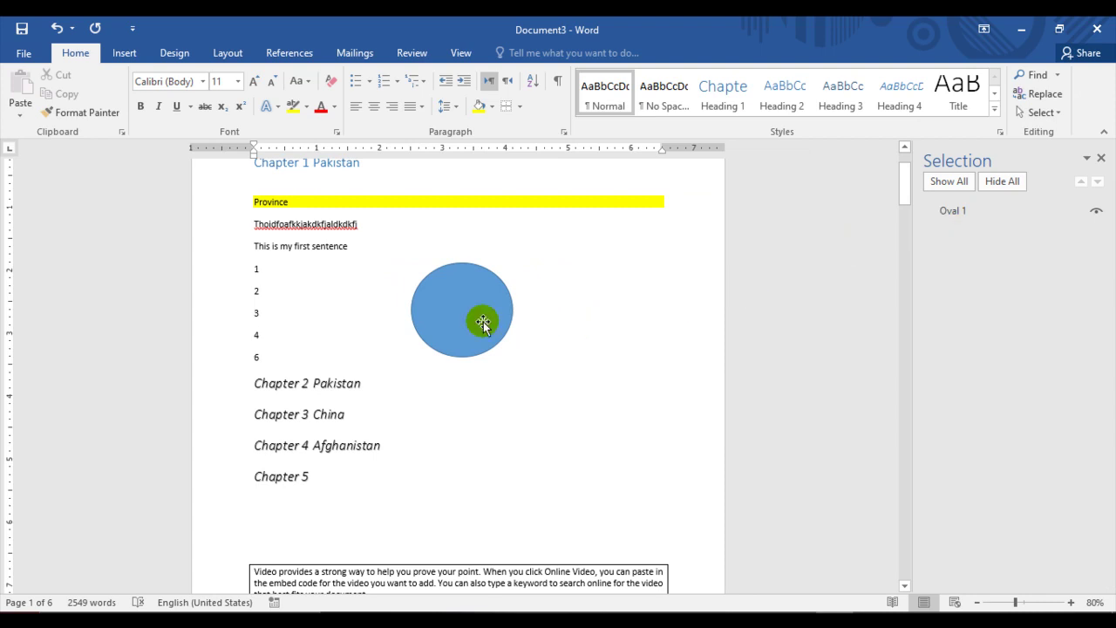
# - Select the blue oval, enlarge it, and shift it down so it extends beside the Chapter 2 to Chapter 4 headings
pyautogui.click(467, 327)
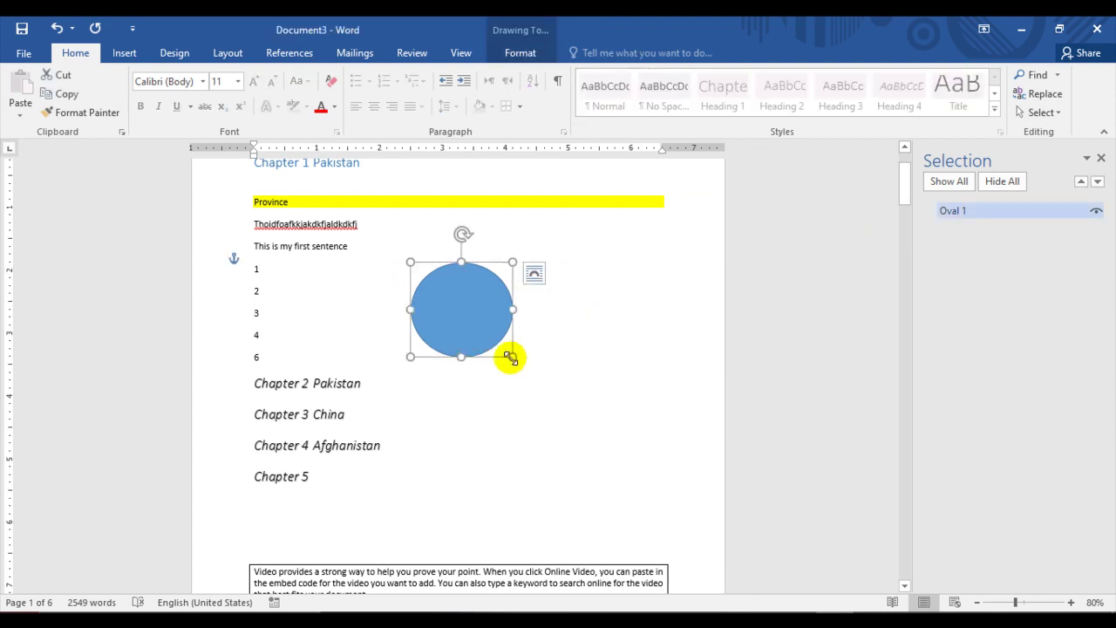
pyautogui.moveTo(511, 357); pyautogui.dragTo(540, 396)
pyautogui.moveTo(474, 329); pyautogui.dragTo(447, 368)
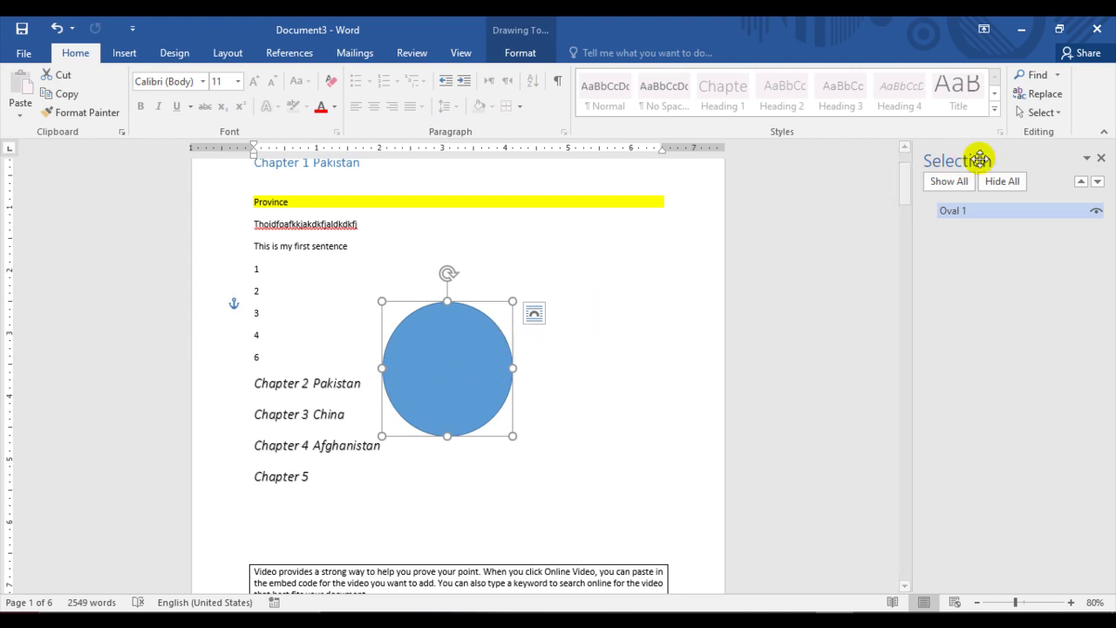
# - Switch the oval's visibility off and on repeatedly, leave it shown, and close the Selection pane
pyautogui.click(1095, 212)
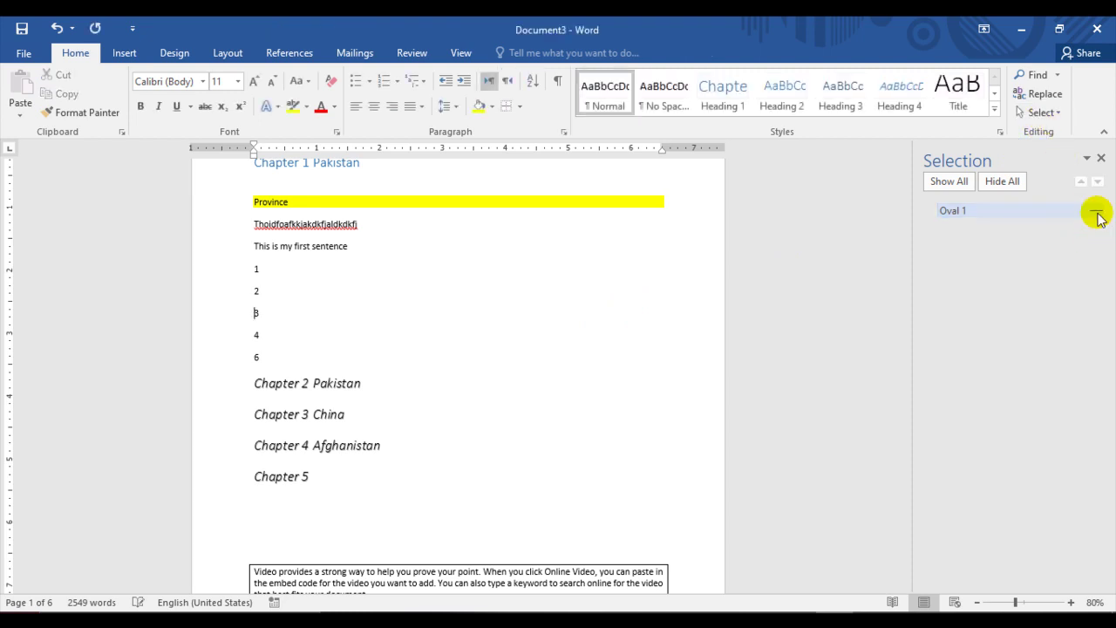
pyautogui.click(1096, 213)
pyautogui.click(1097, 213)
pyautogui.click(1097, 213)
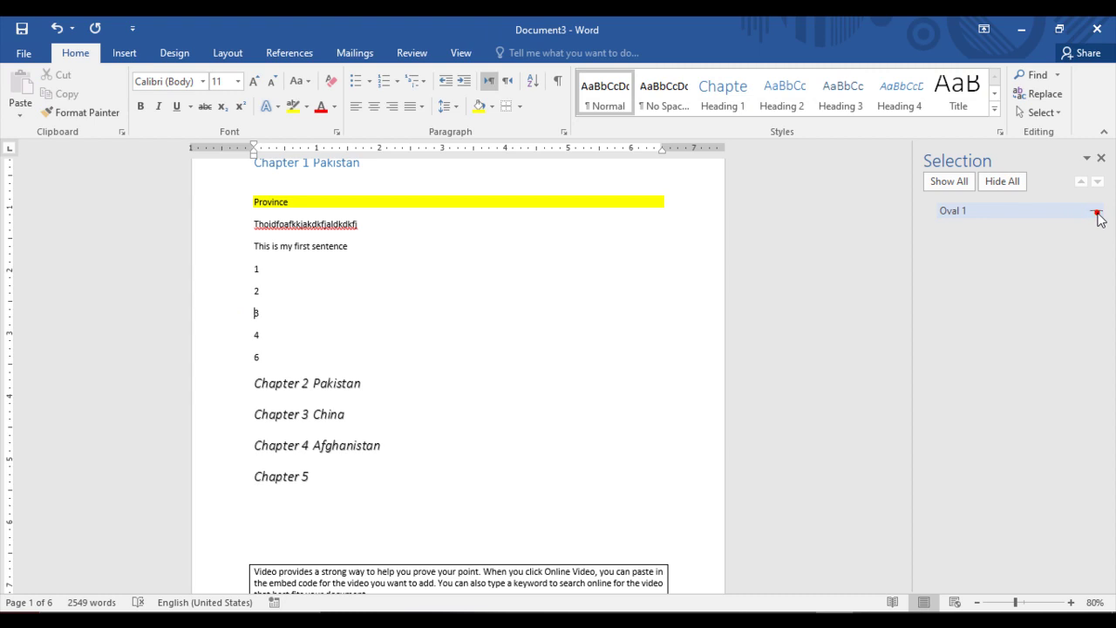
pyautogui.click(1096, 213)
pyautogui.click(1097, 212)
pyautogui.click(1096, 212)
pyautogui.click(1097, 213)
pyautogui.click(1096, 213)
pyautogui.click(1096, 212)
pyautogui.click(1096, 212)
pyautogui.click(1101, 159)
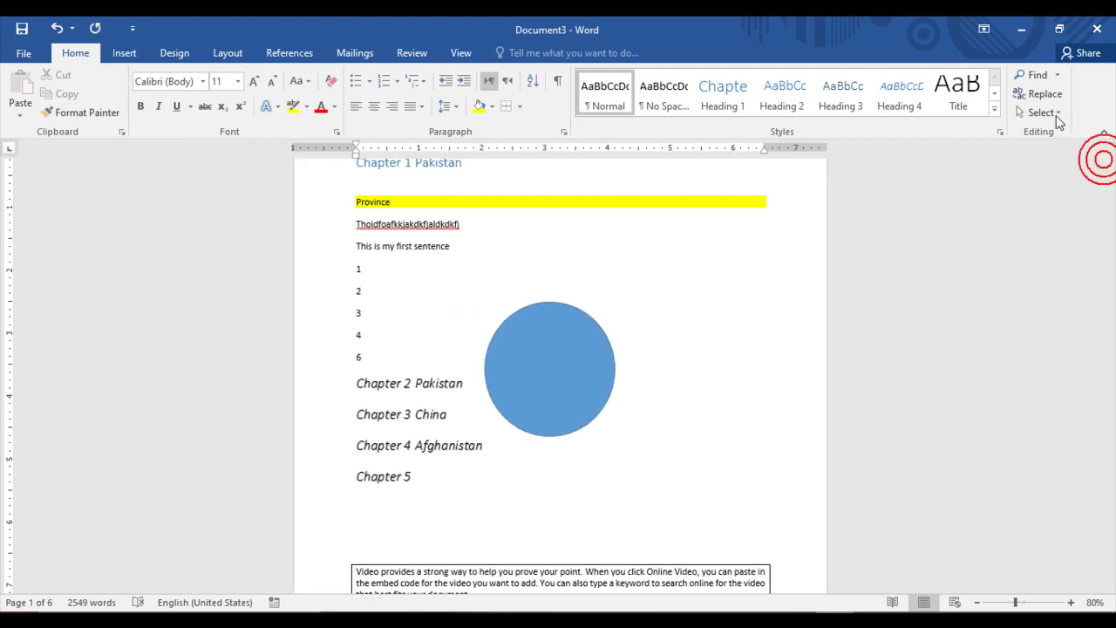
# - Reopen the Selection pane, toggle the oval's visibility, leave it hidden, and close the pane
pyautogui.click(1050, 111)
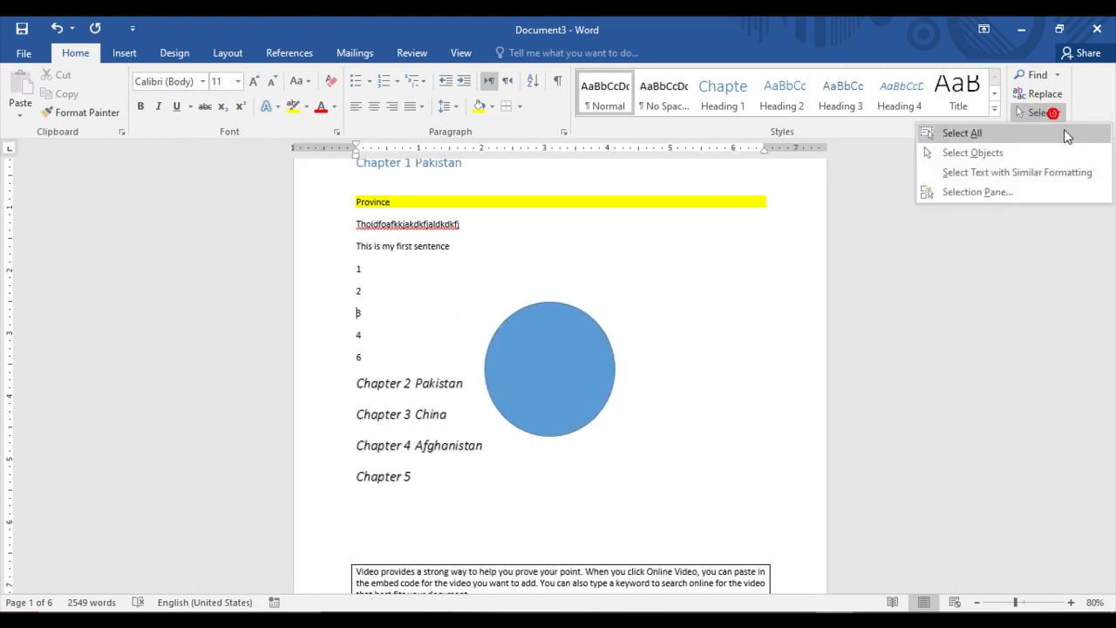
pyautogui.click(995, 193)
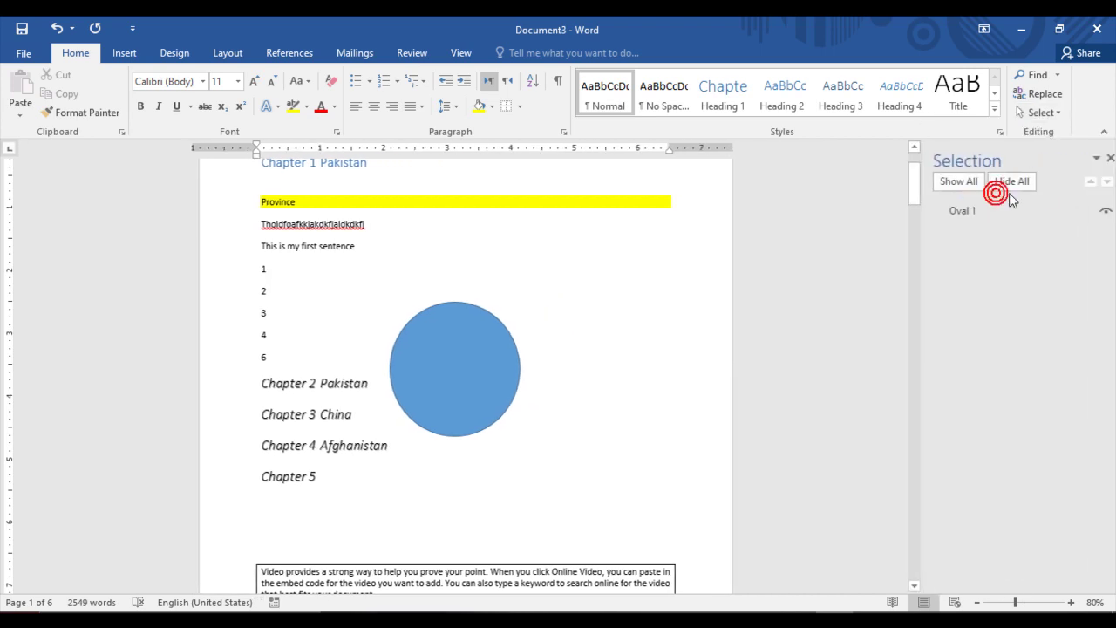
pyautogui.click(1095, 211)
pyautogui.click(1096, 211)
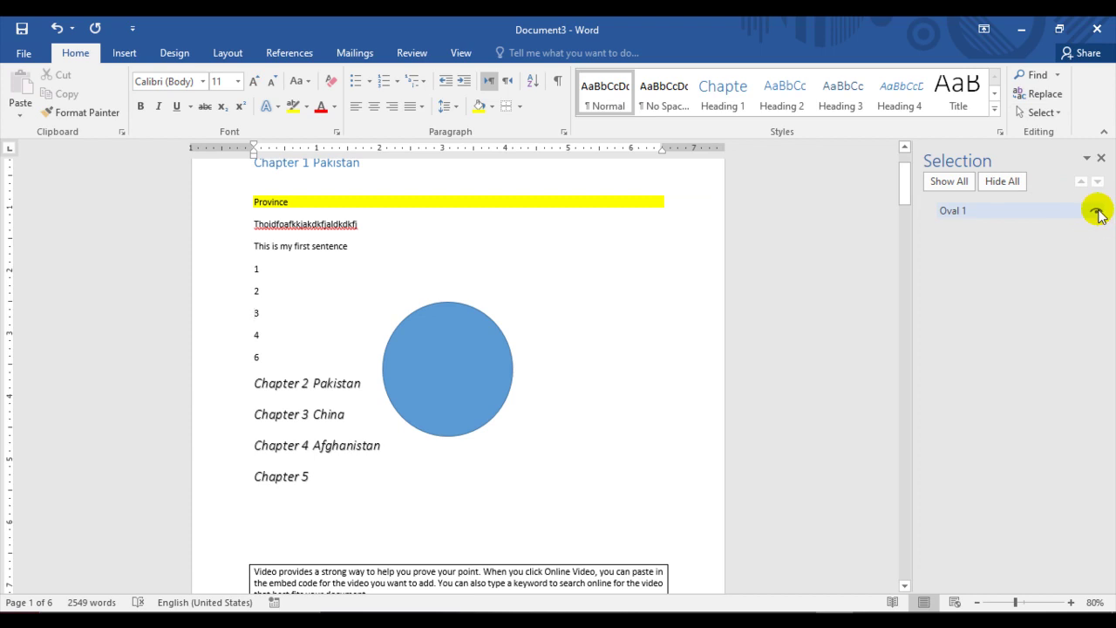
pyautogui.click(1095, 211)
pyautogui.click(1101, 158)
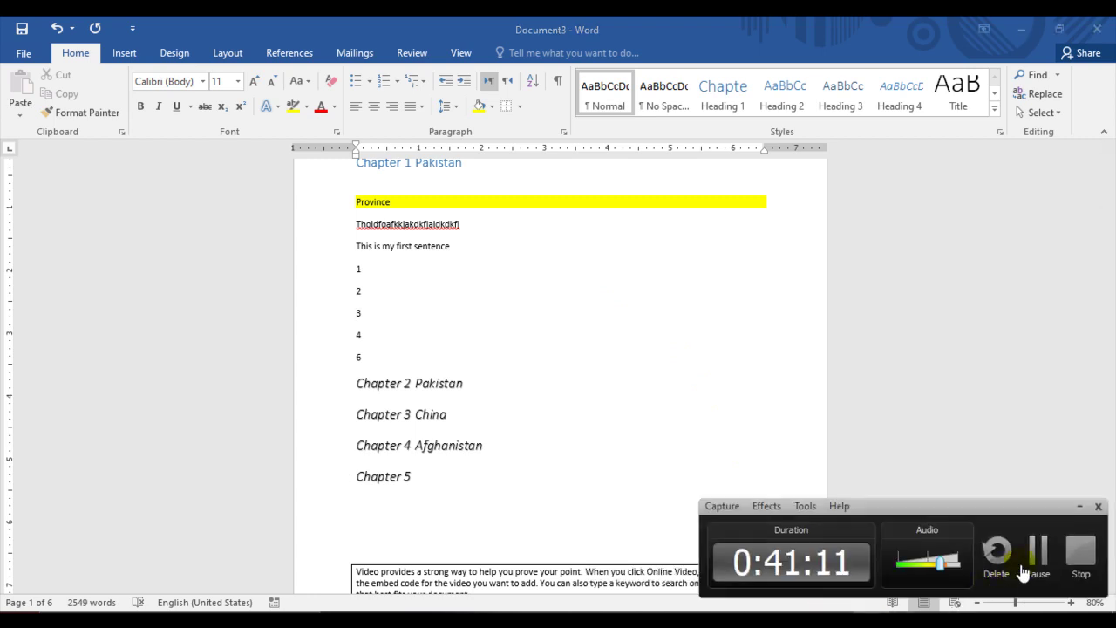
pyautogui.click(1039, 556)
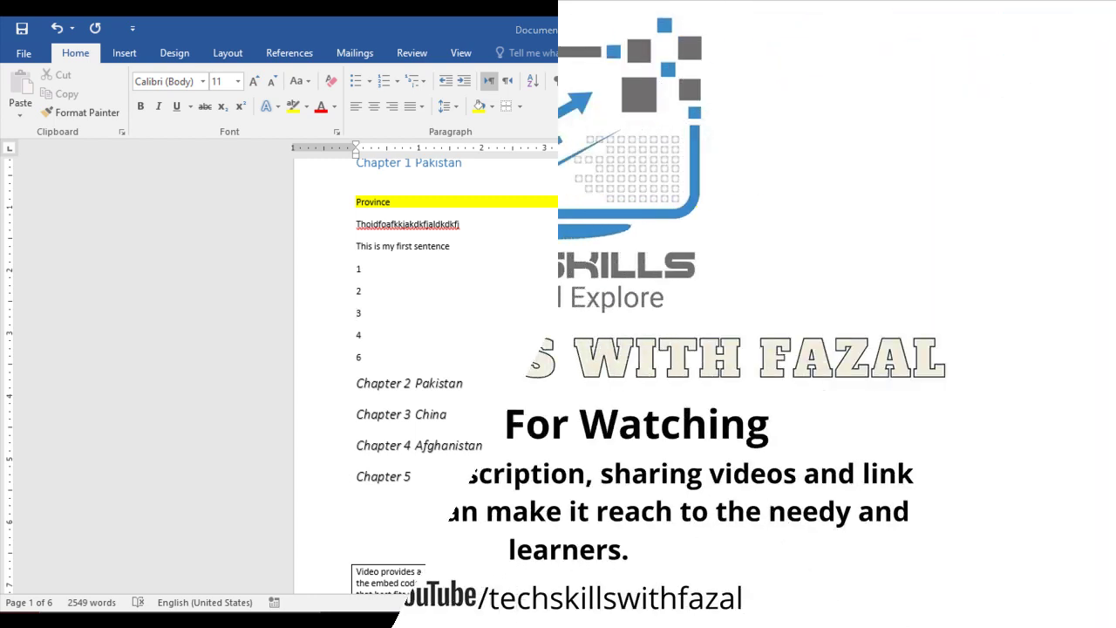